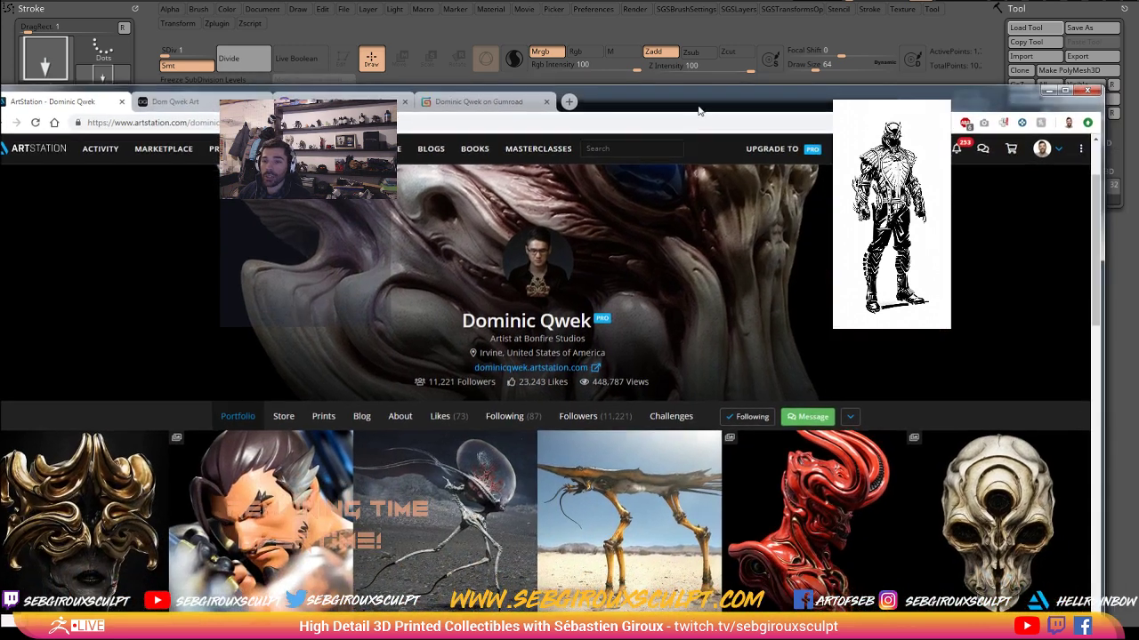
- Maximize the browser window and look through the sculptor's ArtStation portfolio, from the profile header to the alien skull artworks
double_click(759, 136)
scroll(594, 258, "down", 1)
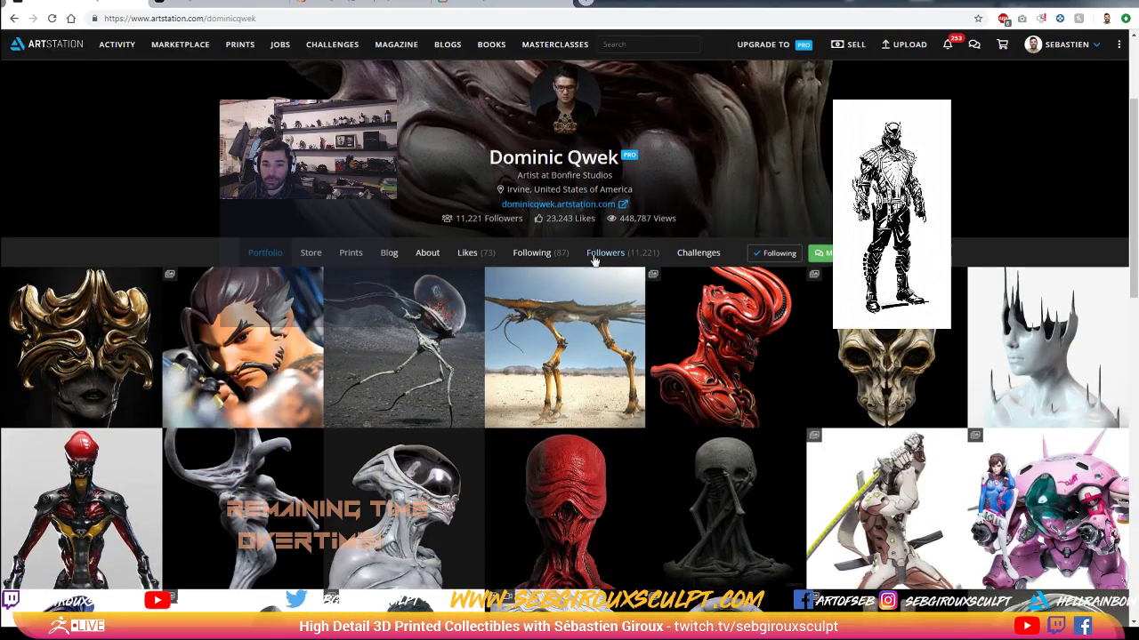
scroll(429, 444, "up", 2)
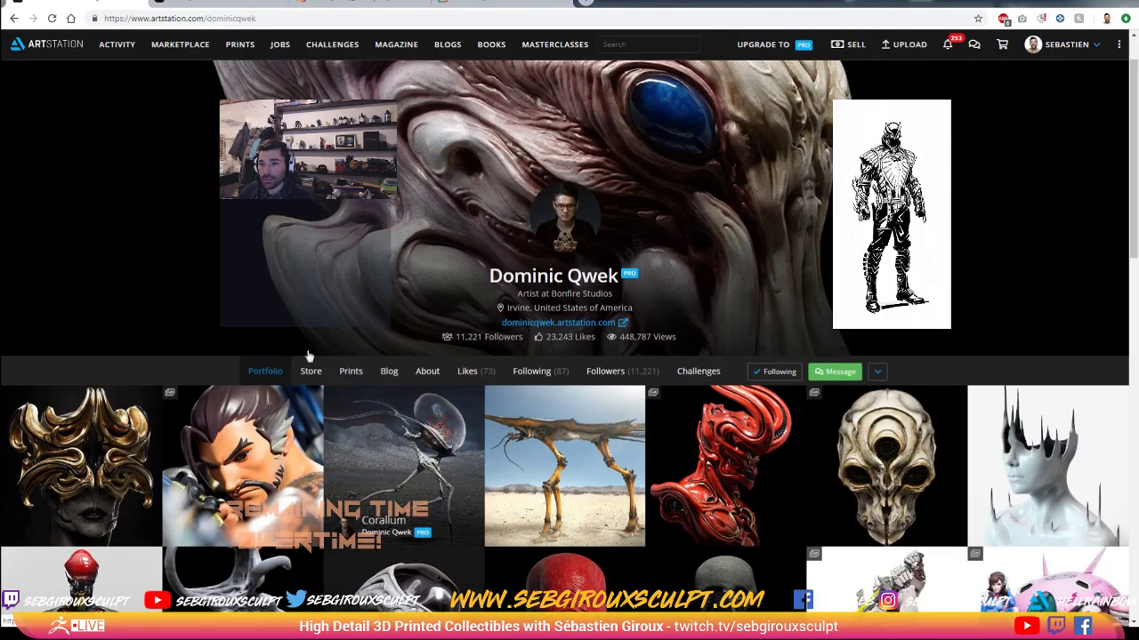
scroll(438, 472, "down", 3)
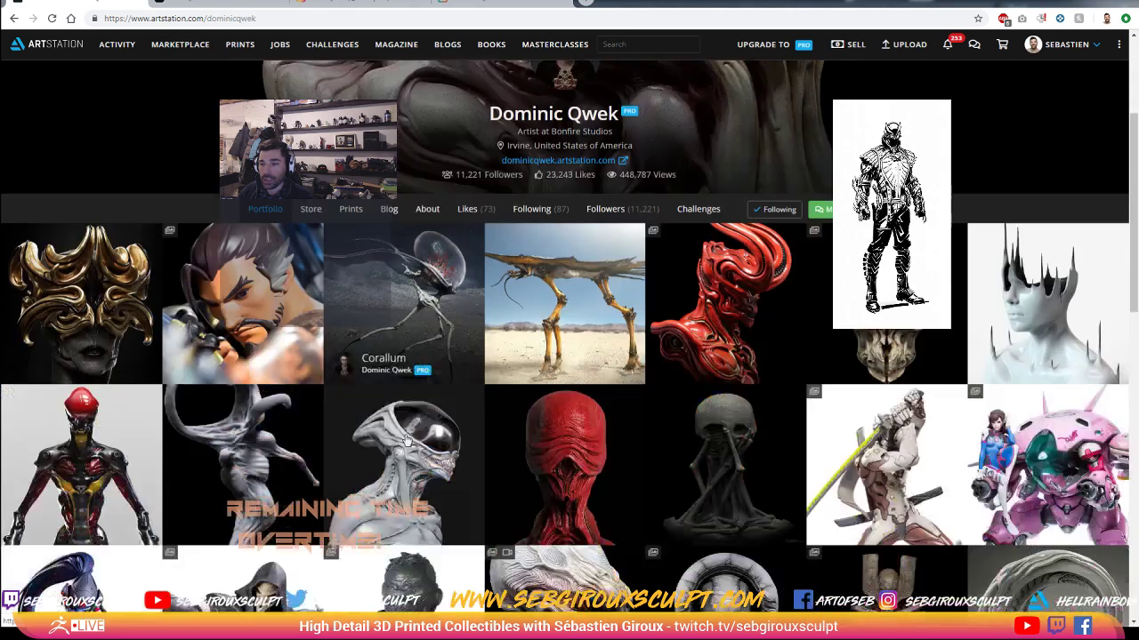
scroll(342, 466, "down", 3)
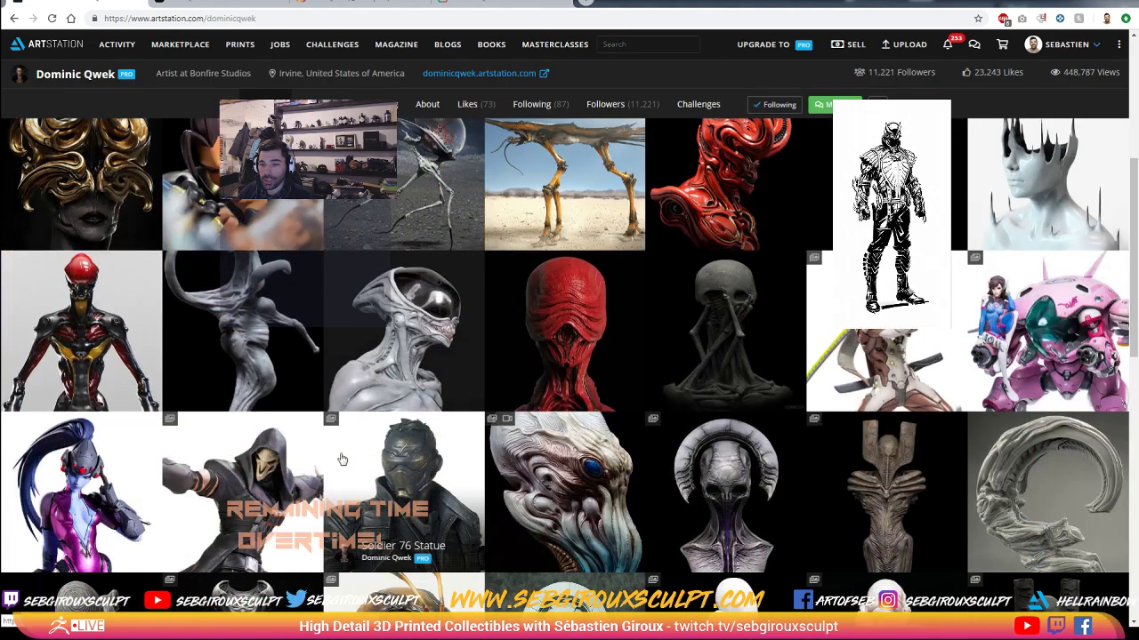
scroll(365, 544, "down", 2)
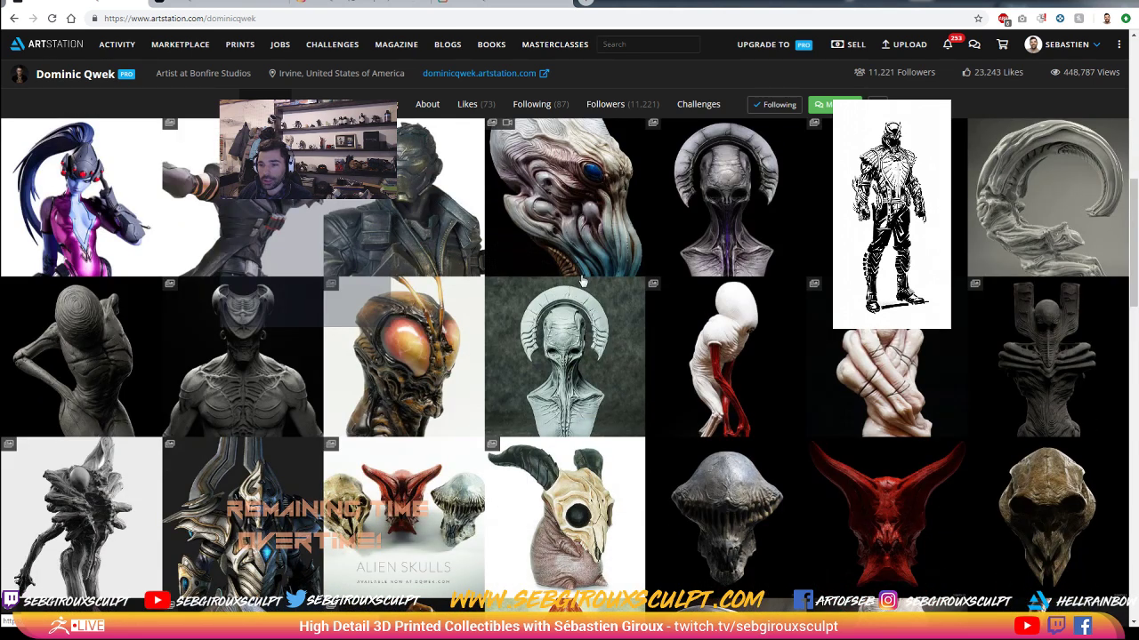
scroll(525, 481, "up", 6)
scroll(501, 429, "up", 2)
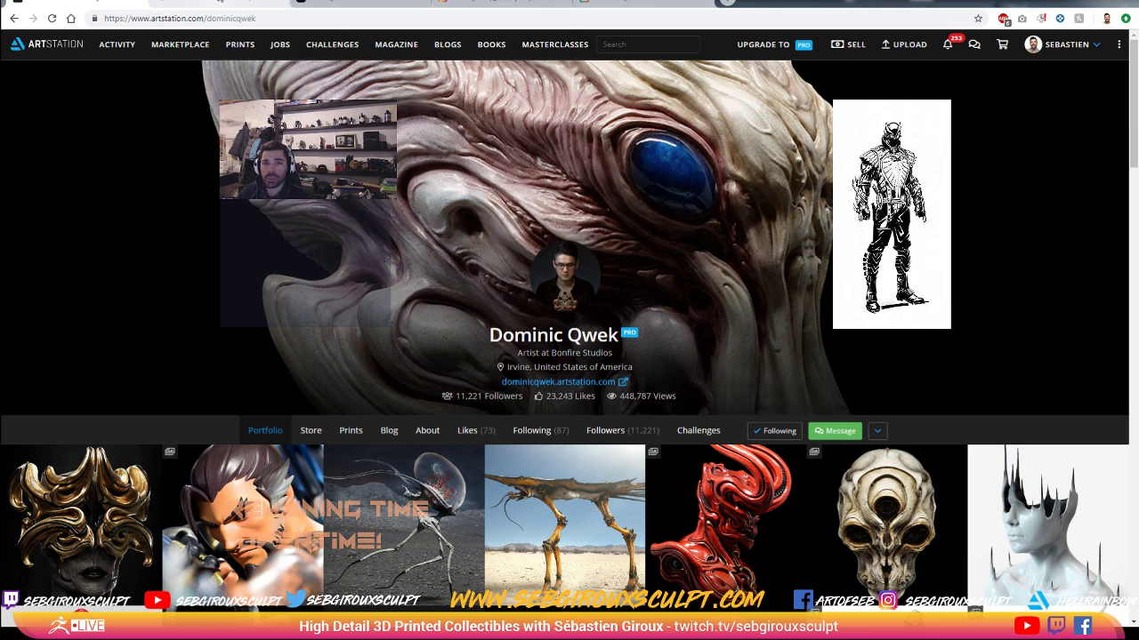
- Examine the images of the Hanzo Statue artwork and close its page
left_click(222, 5)
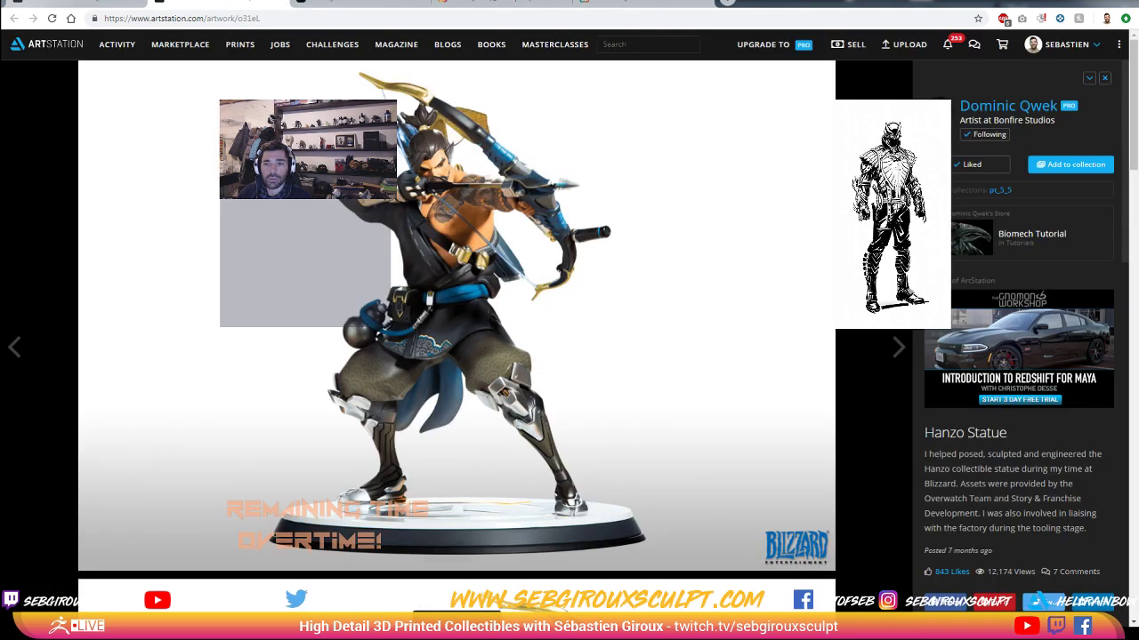
scroll(456, 347, "down", 6)
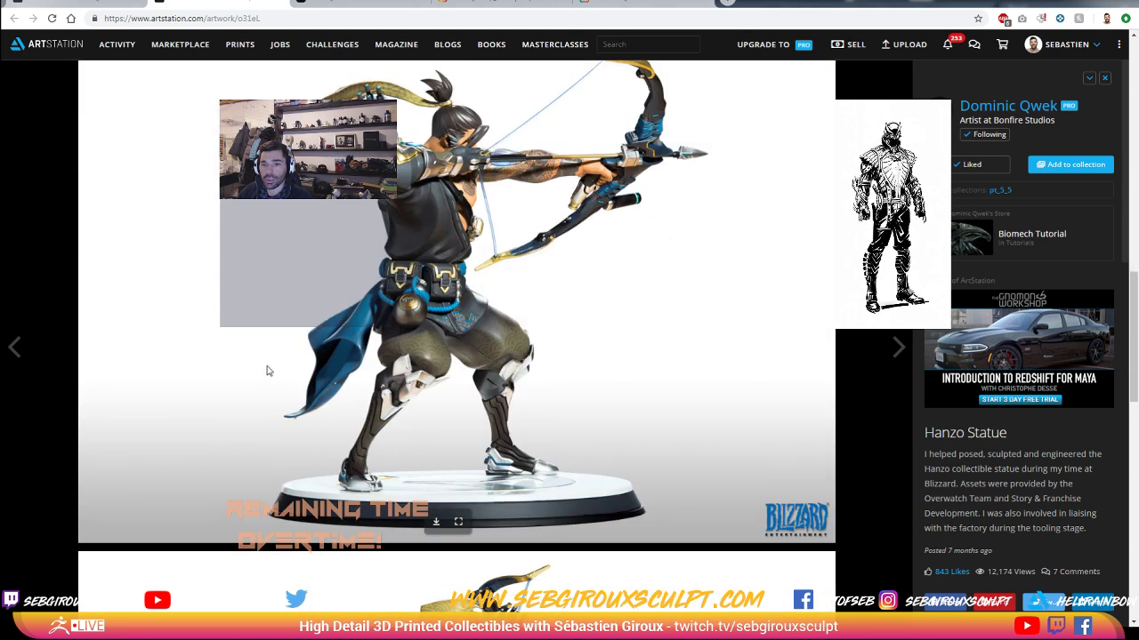
left_click(283, 5)
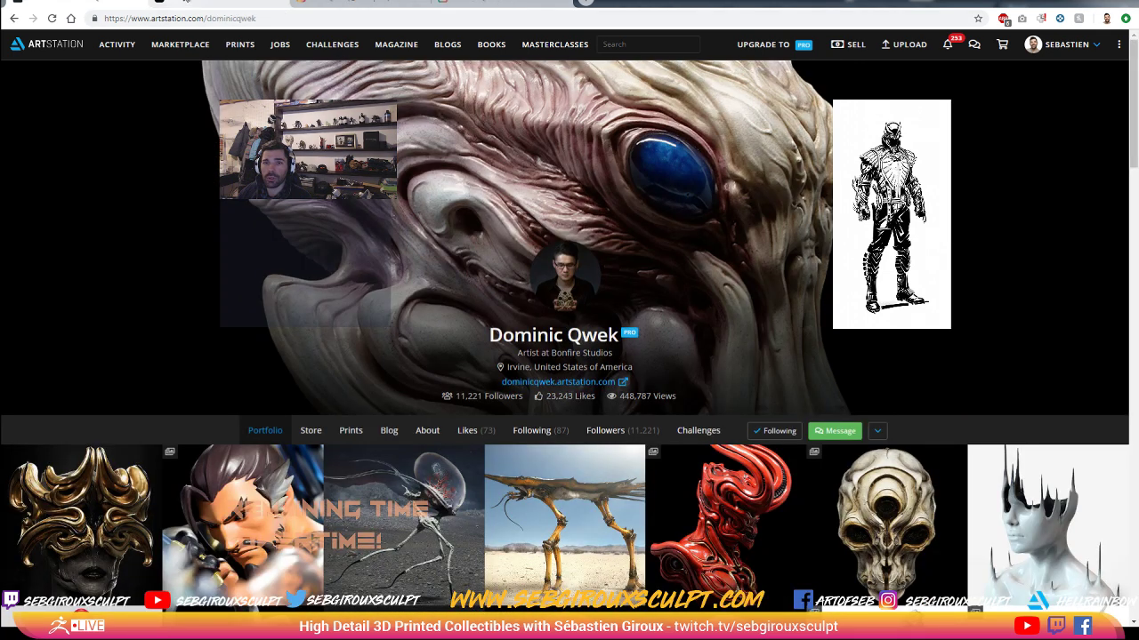
- Look through the Dom Qwek Art website, covering its painted statues, model kits and Learn section
left_click(216, 4)
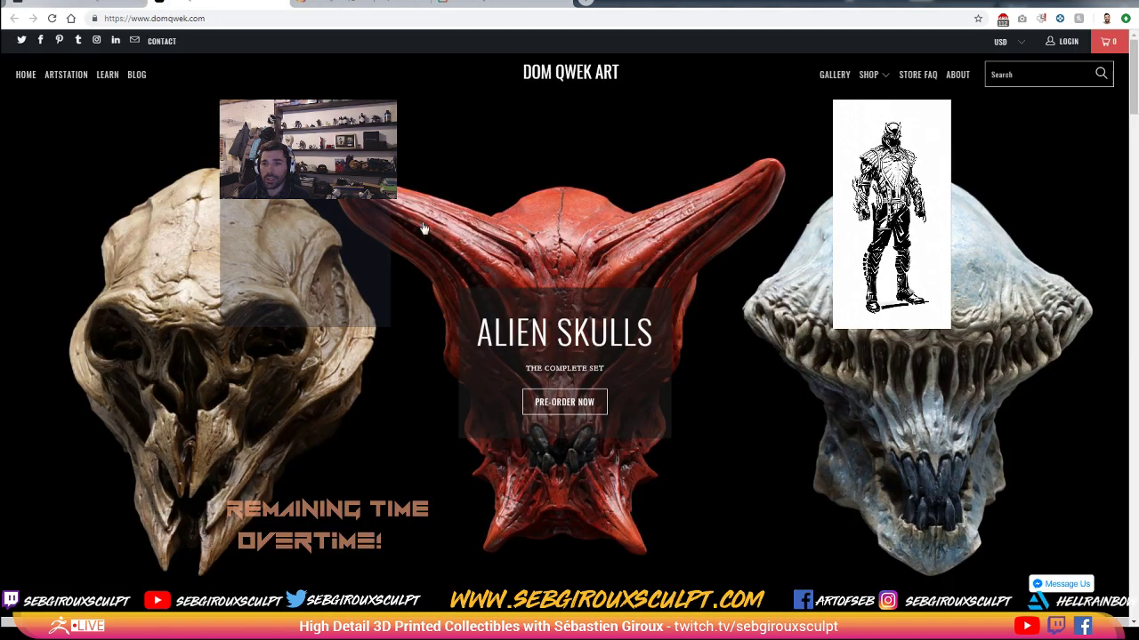
scroll(445, 405, "down", 5)
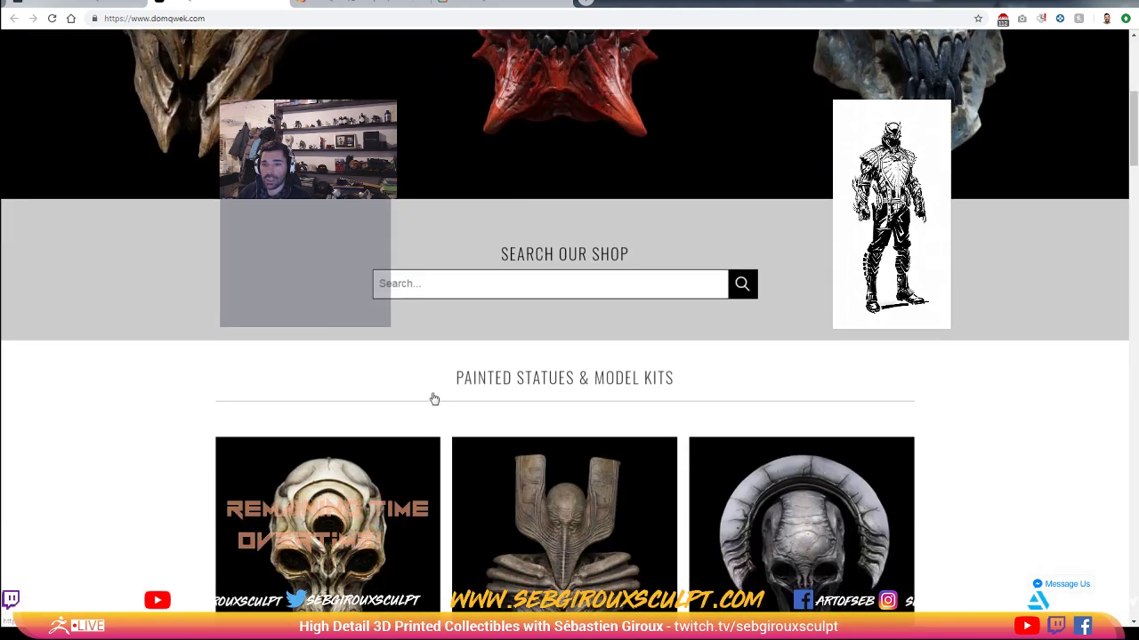
scroll(434, 399, "down", 10)
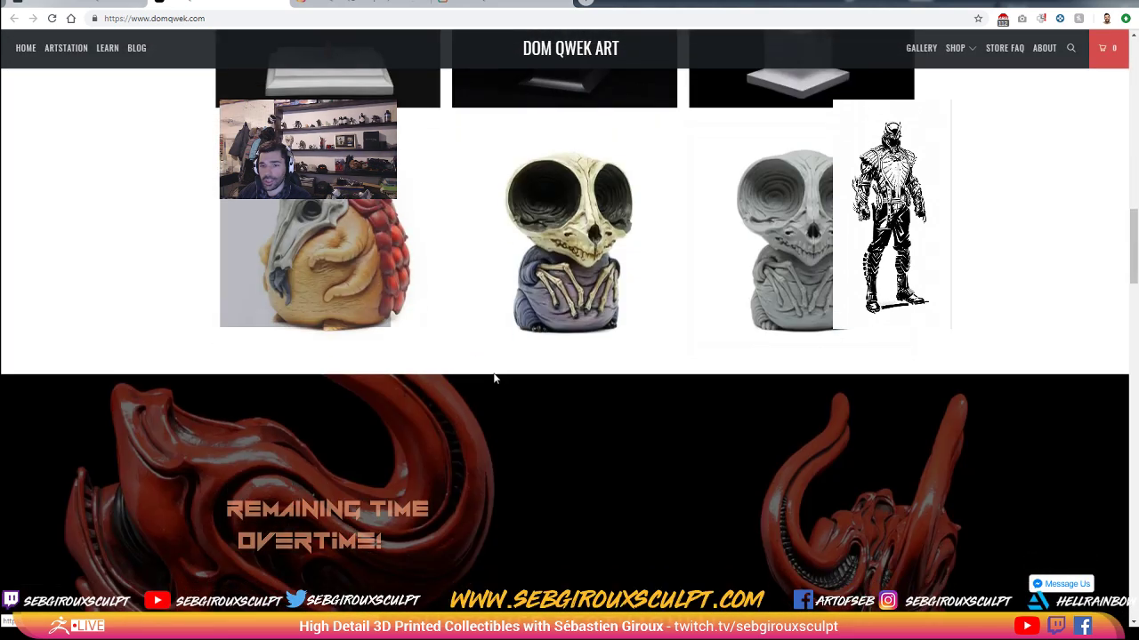
scroll(322, 334, "down", 8)
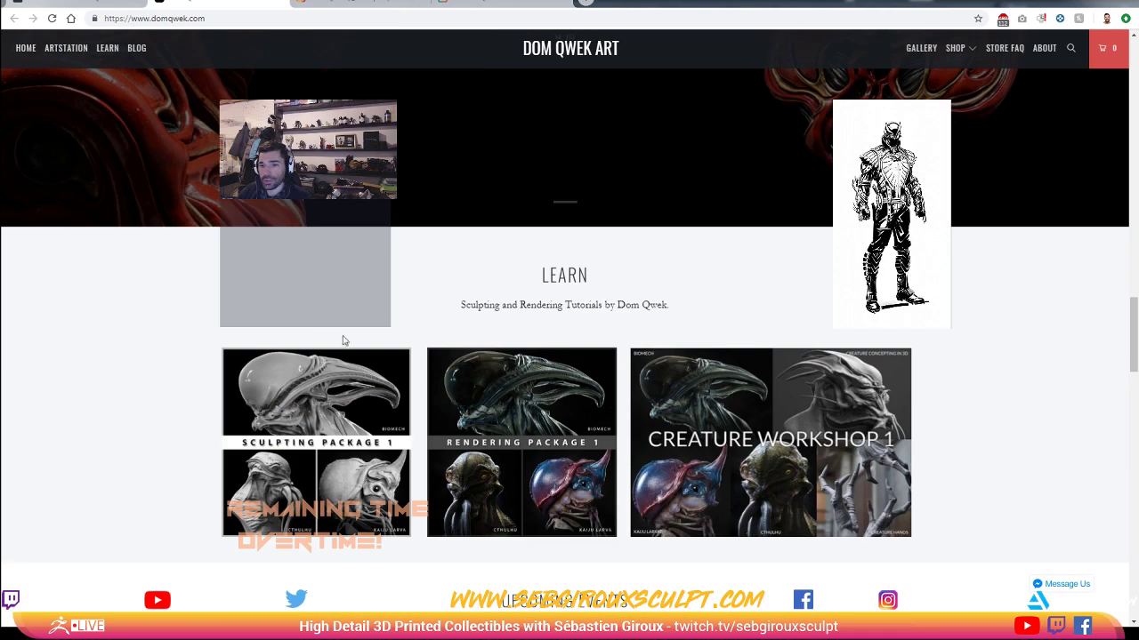
scroll(491, 394, "up", 18)
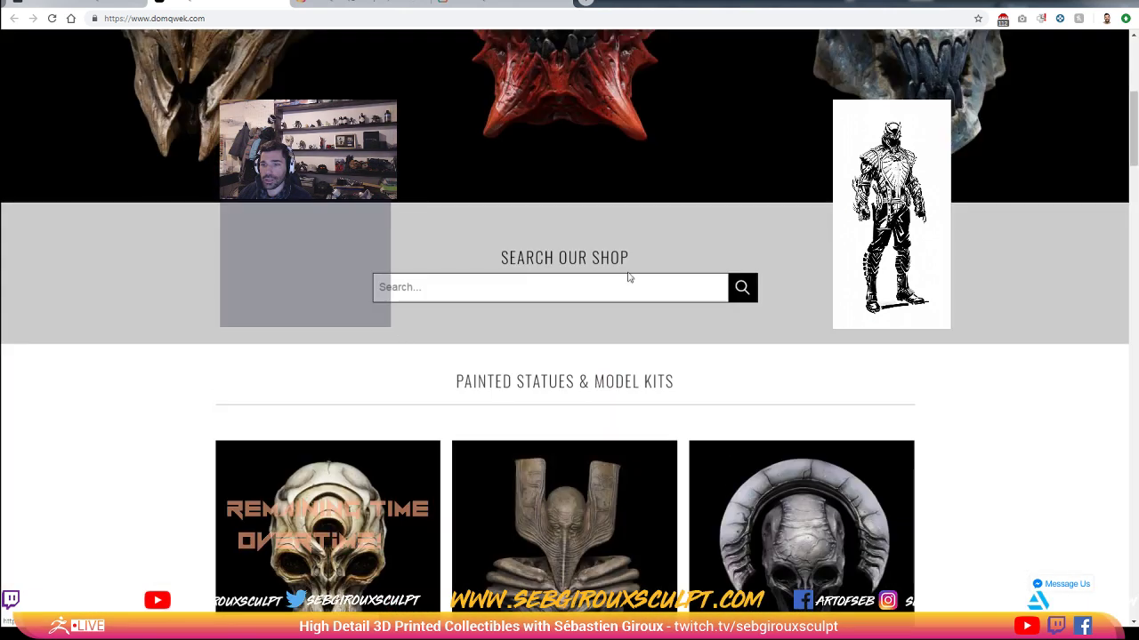
scroll(628, 277, "up", 5)
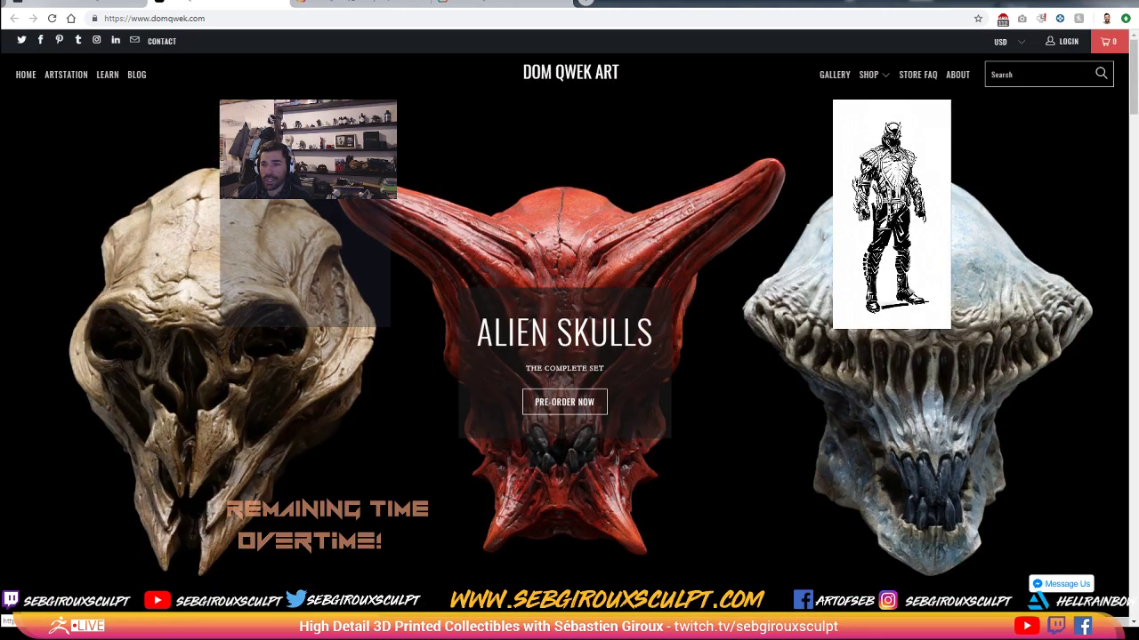
- Go over the sculptor's open Instagram, ArtStation and personal website pages, finishing on the Instagram profile
left_click(356, 3)
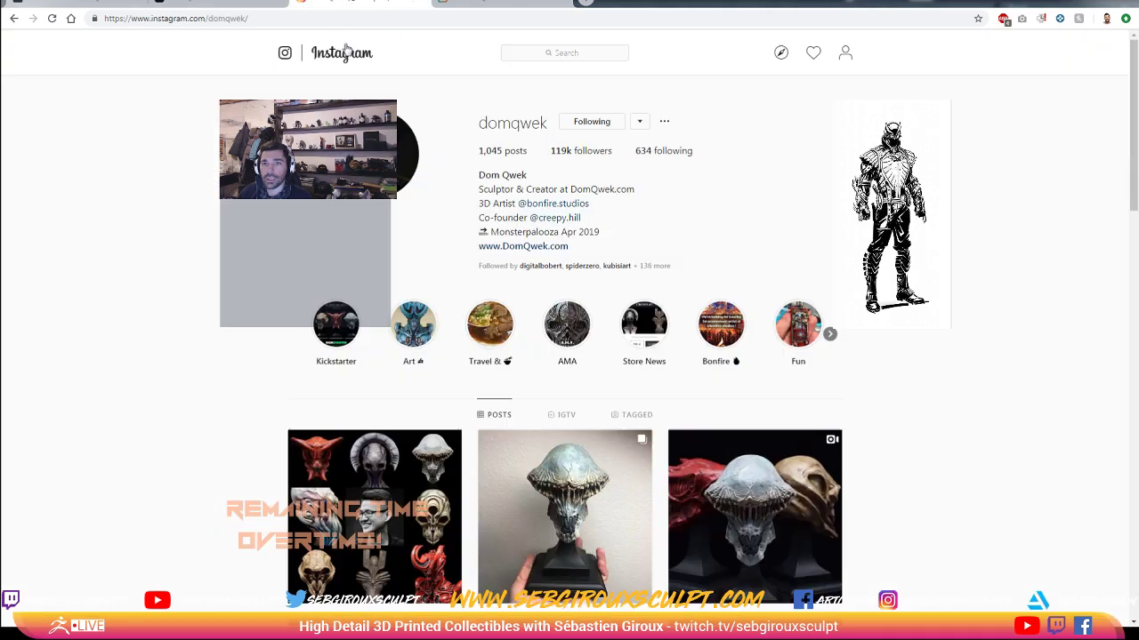
left_click(92, 3)
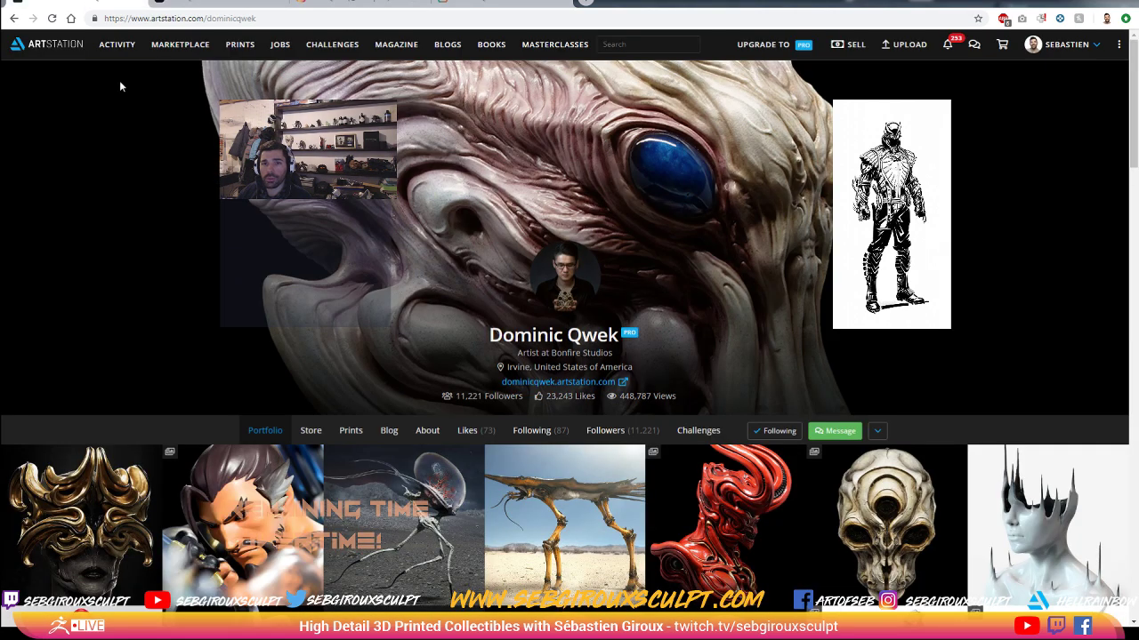
left_click(212, 3)
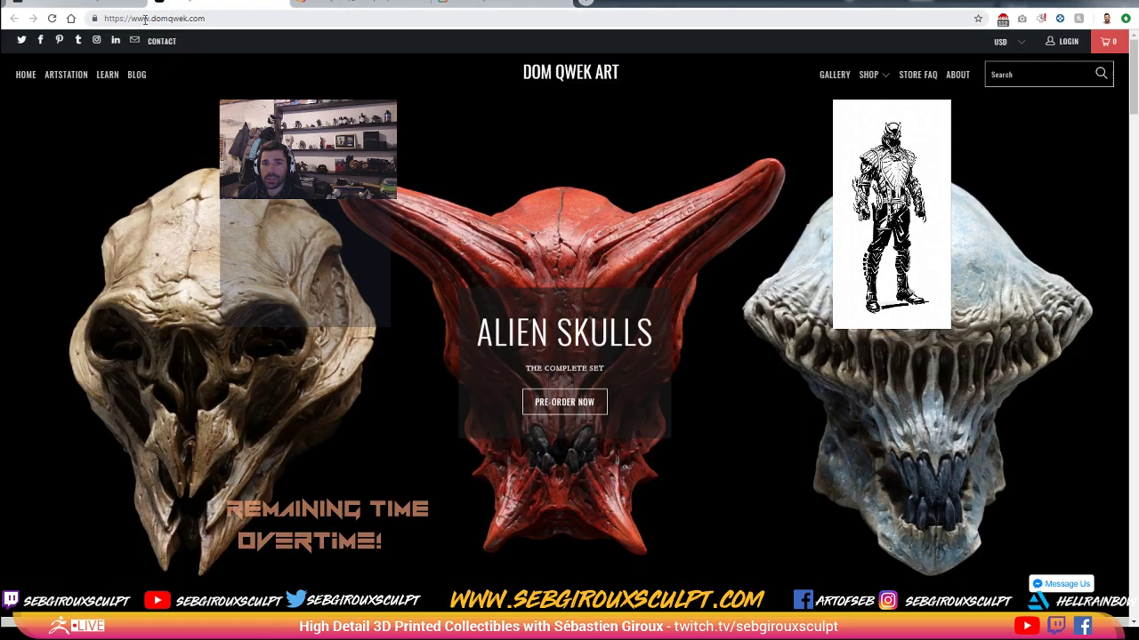
left_click(356, 4)
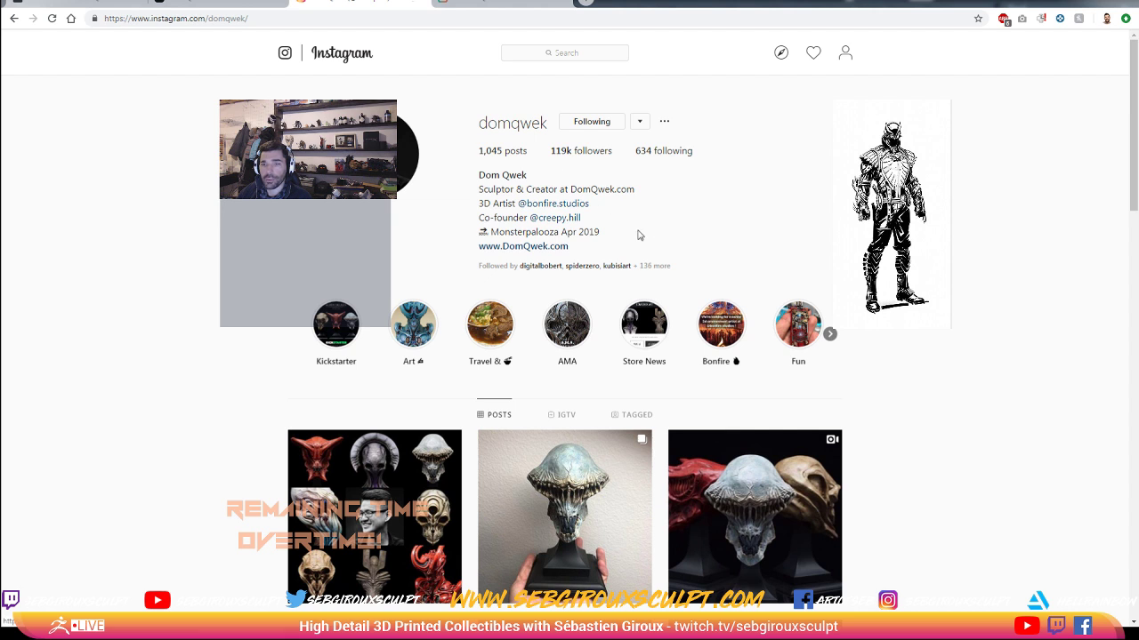
- Examine the tutorial packages in the sculptor's Gumroad store, down to the Keyshot & Photoshop rendering tutorials
left_click(503, 4)
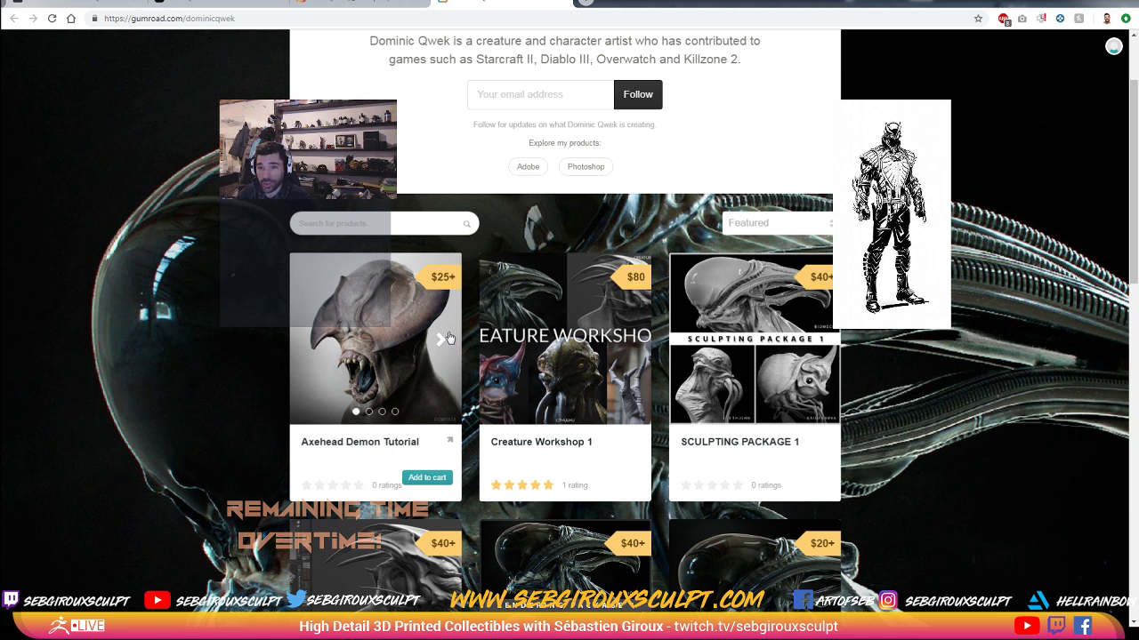
scroll(1018, 328, "down", 2)
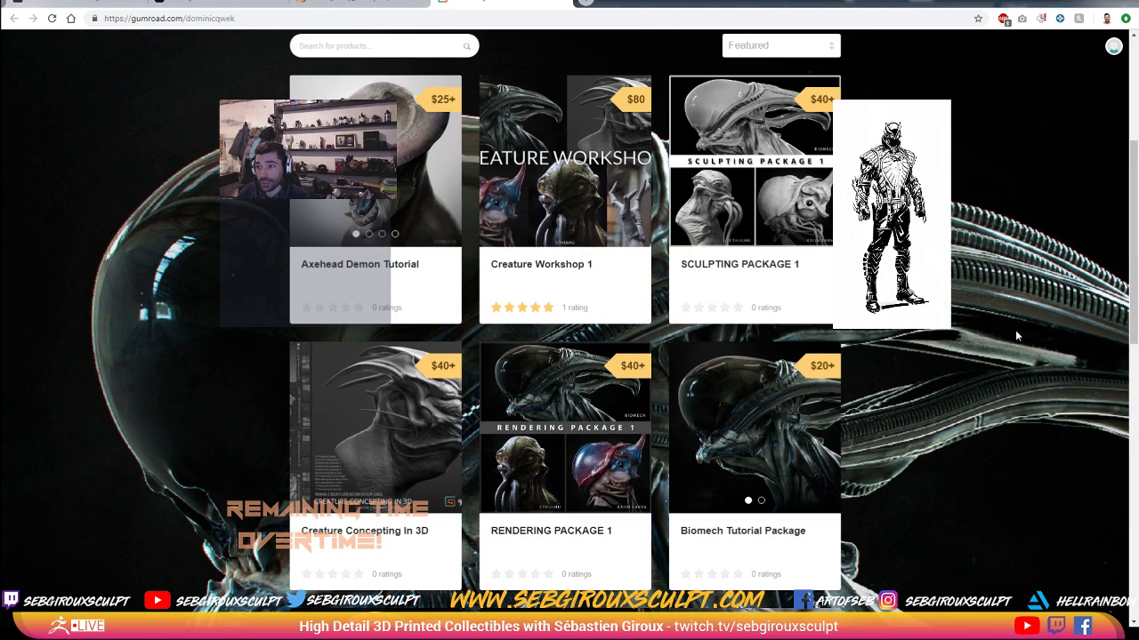
scroll(1015, 330, "down", 2)
scroll(1014, 343, "down", 2)
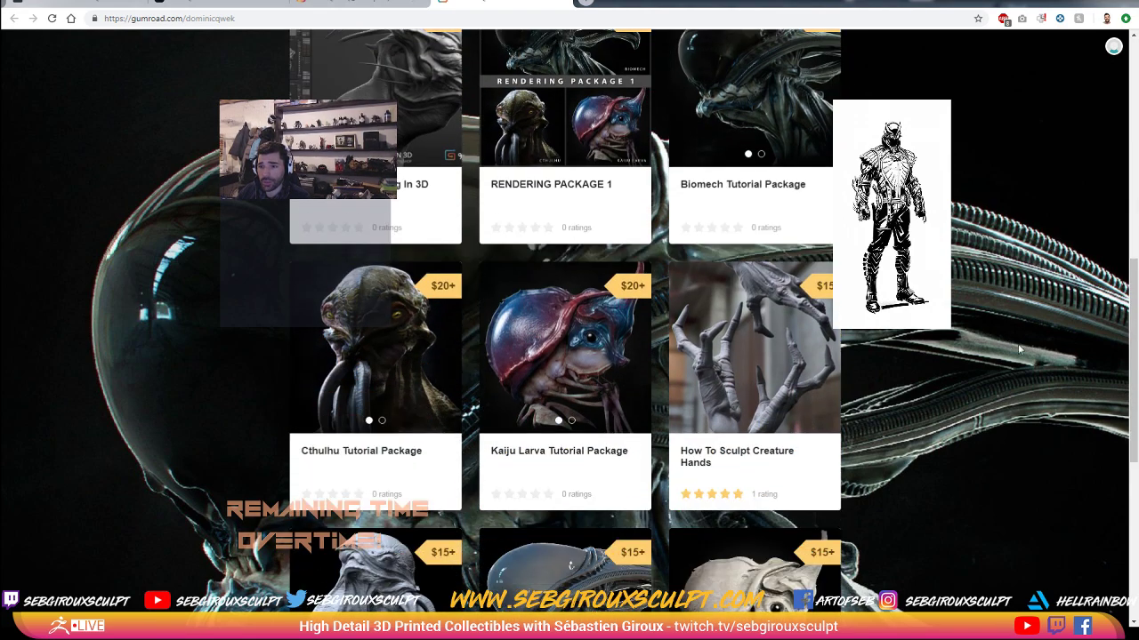
scroll(993, 379, "up", 3)
scroll(993, 379, "up", 3)
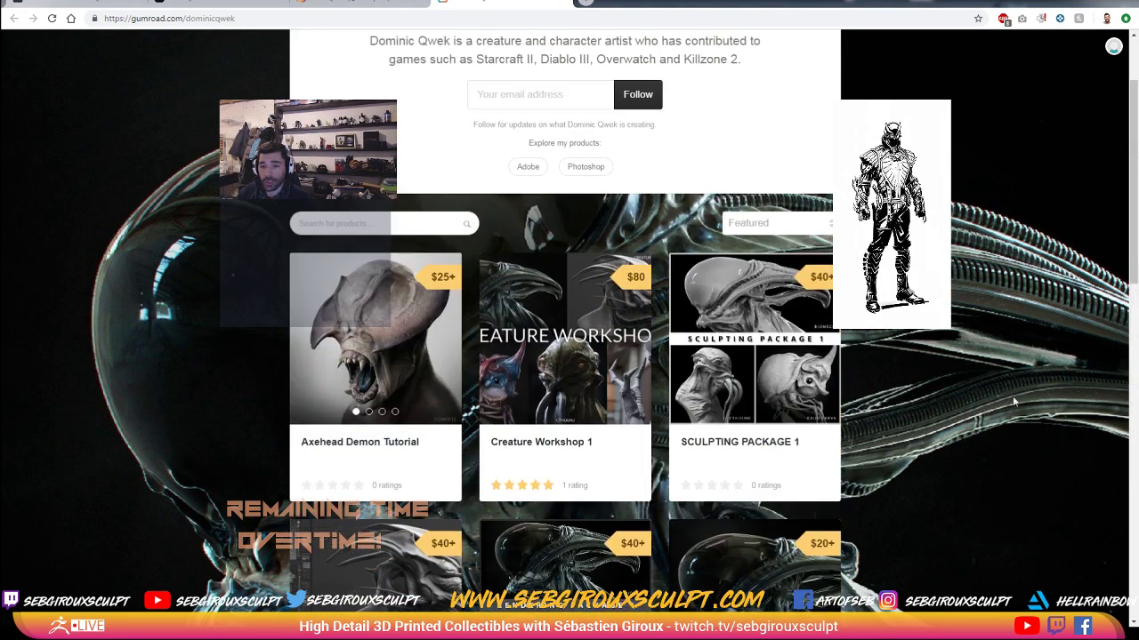
scroll(882, 442, "down", 1)
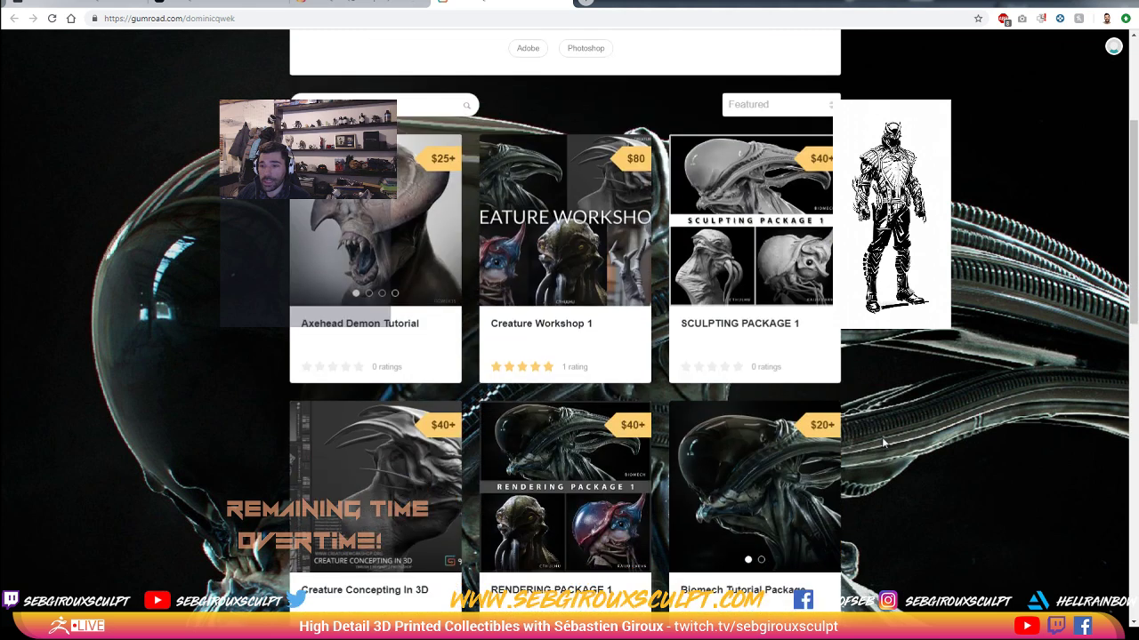
scroll(453, 455, "down", 4)
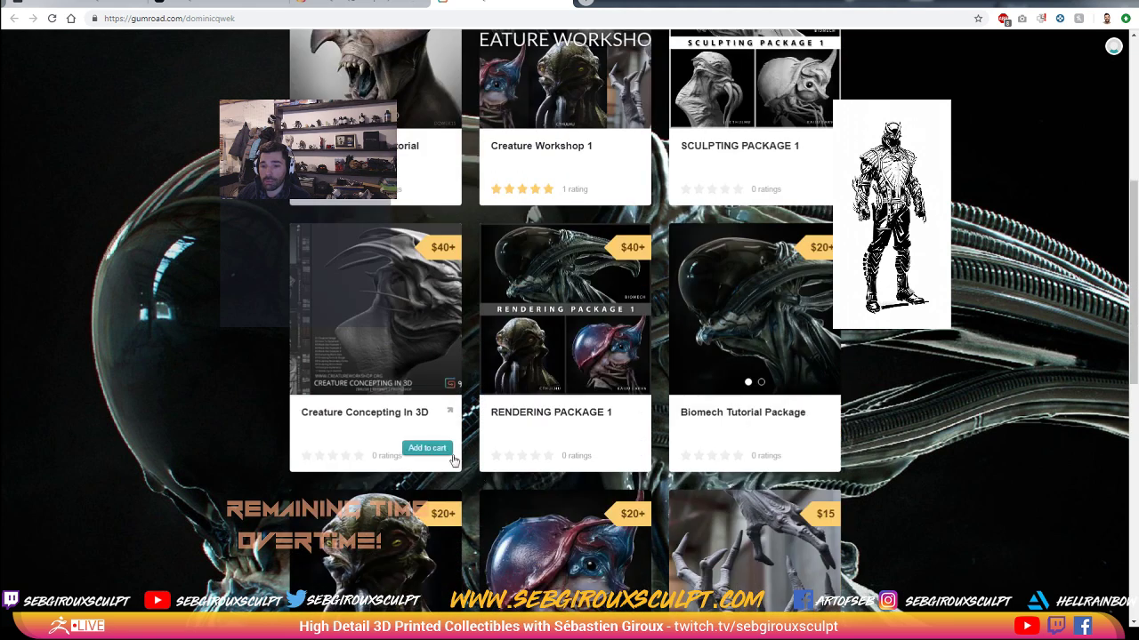
scroll(453, 455, "down", 4)
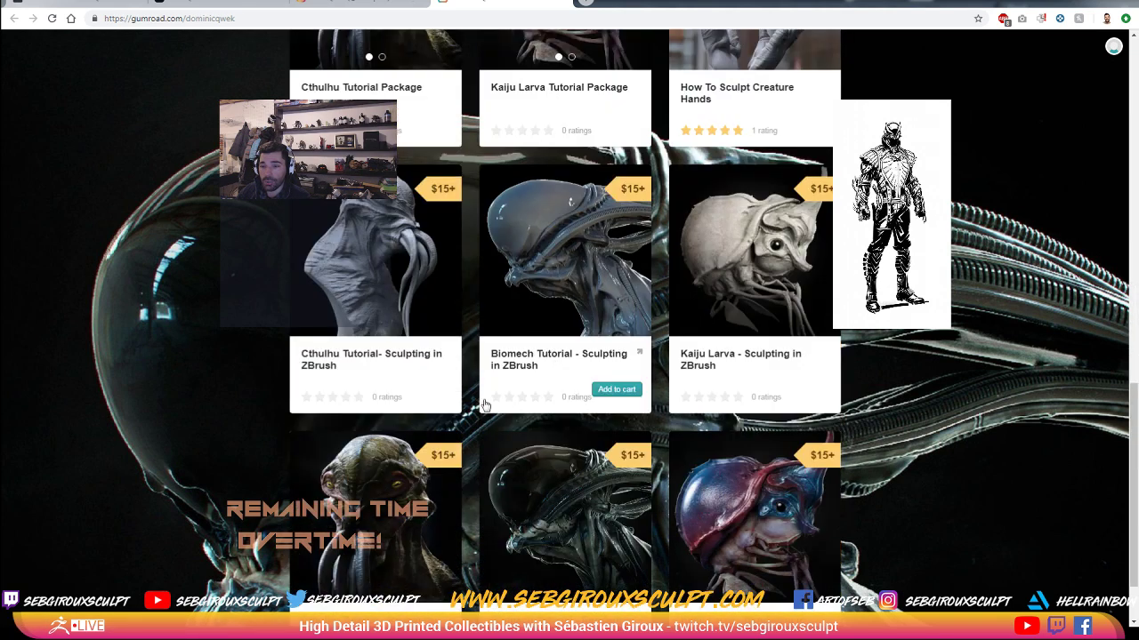
scroll(443, 397, "down", 1)
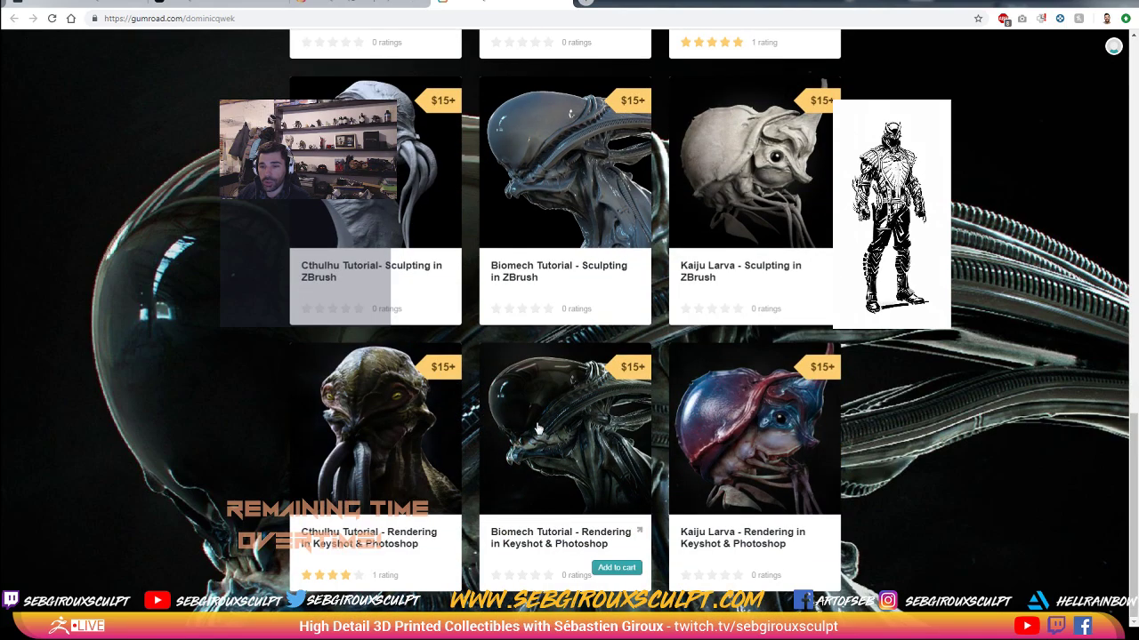
scroll(537, 430, "up", 13)
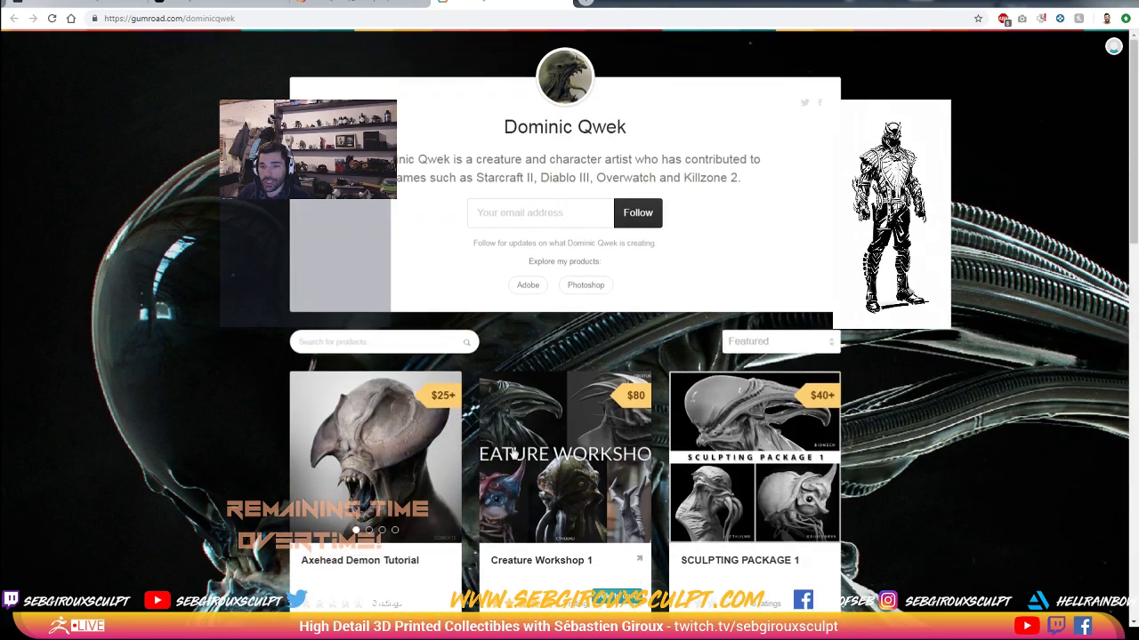
scroll(587, 455, "down", 3)
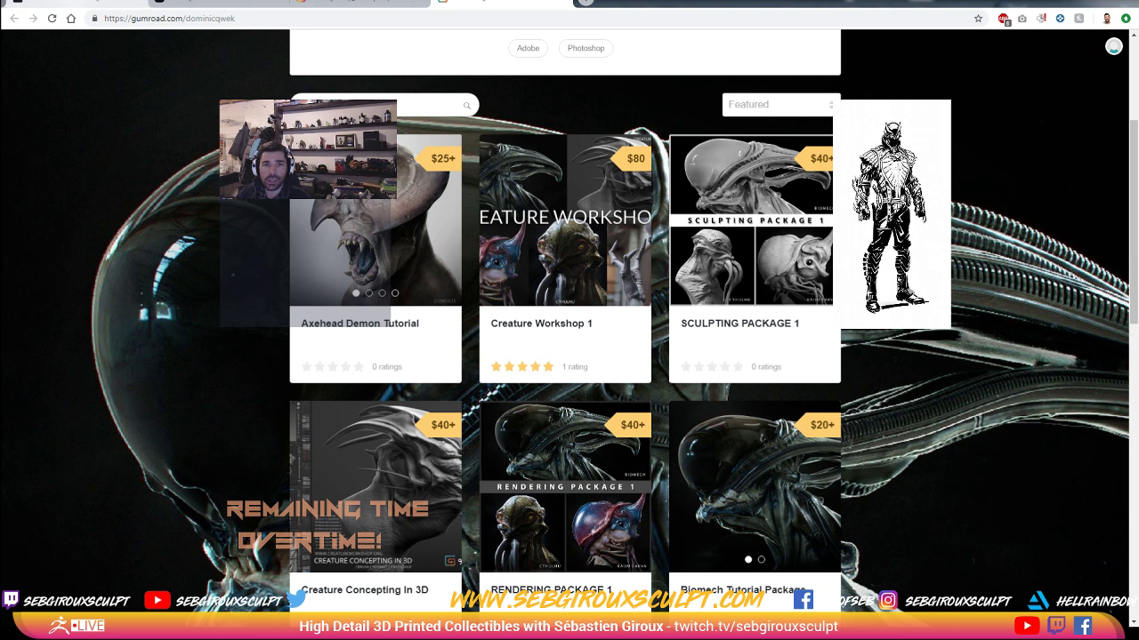
- View the gold-masked Siren artwork in the ArtStation portfolio and return to the profile page
left_click(75, 3)
left_click(75, 509)
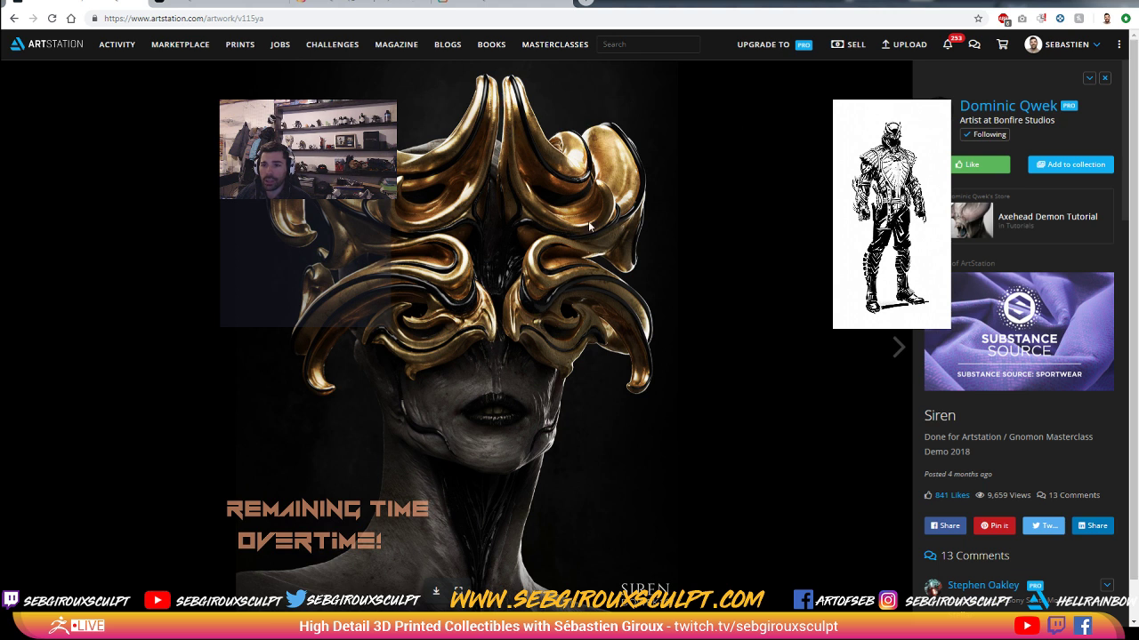
left_click(14, 19)
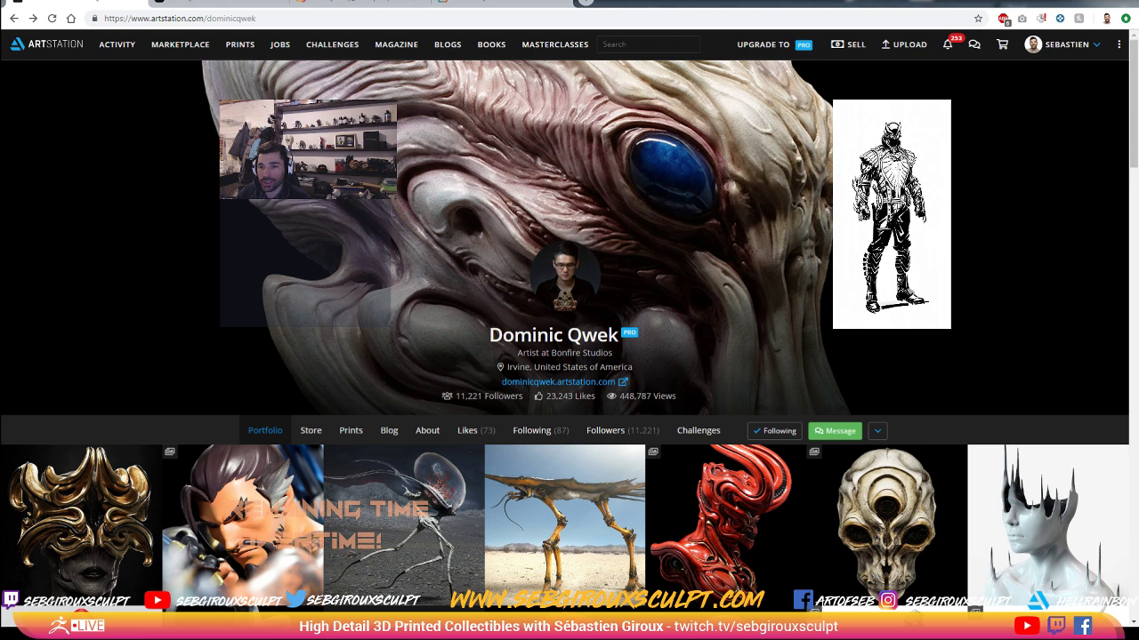
- Revisit the top of the Gumroad store page and bring up the ArtStation portfolio in an un-maximized browser window
left_click(481, 2)
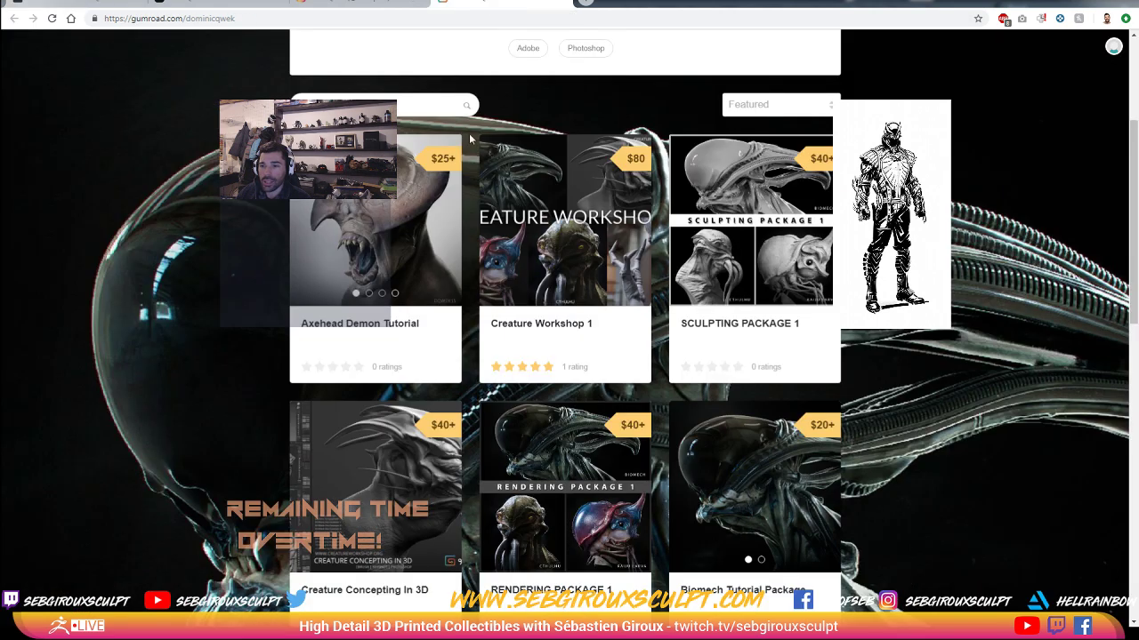
scroll(396, 297, "up", 3)
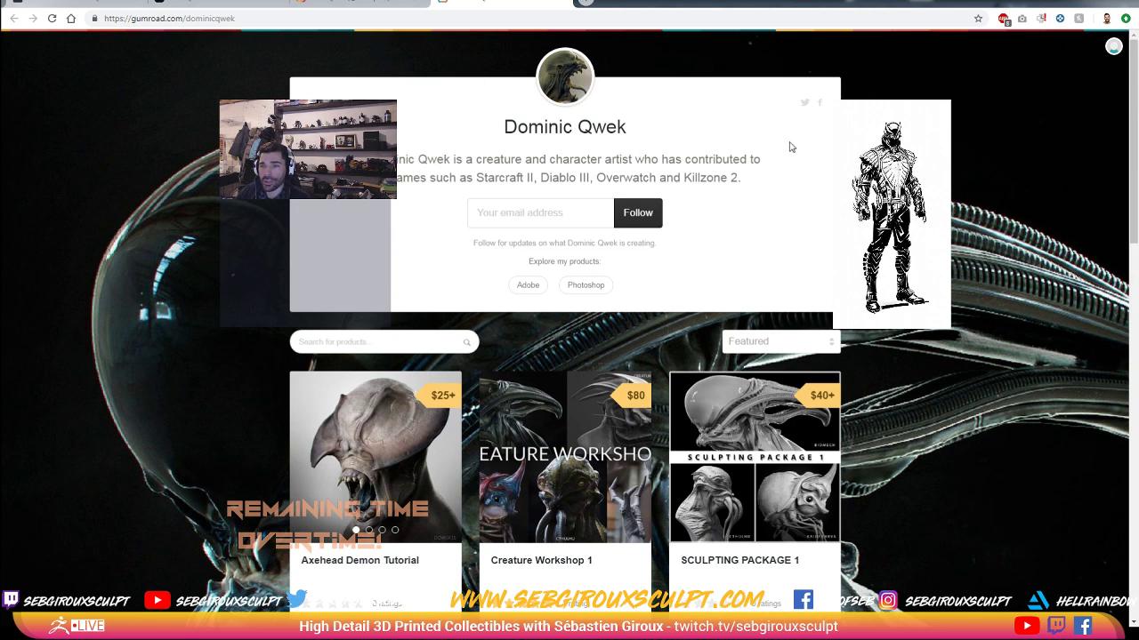
left_click_drag(1006, 8, 933, 34)
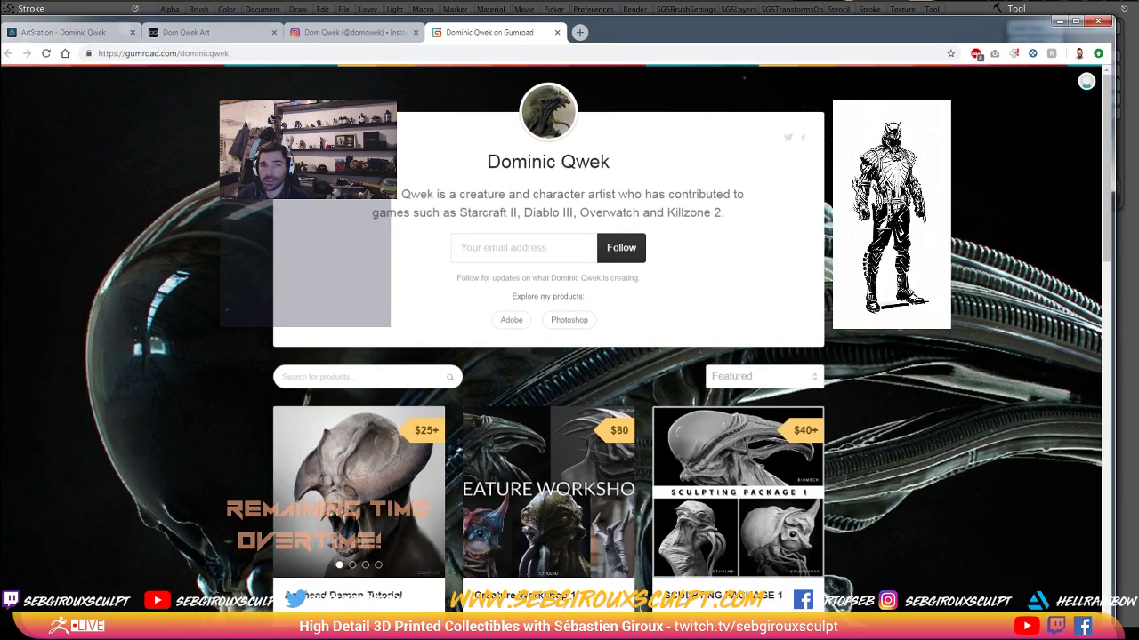
left_click(64, 32)
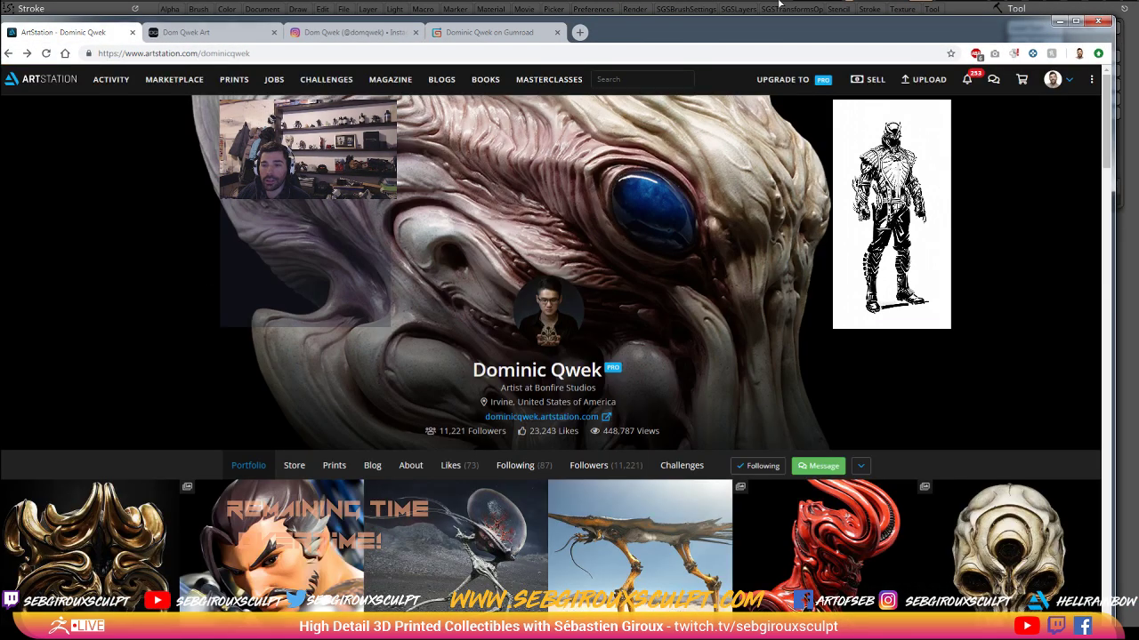
- Switch from the browser to ZBrush, draw the armoured character onto the canvas and enter Edit mode
left_click_drag(763, 38, 780, 41)
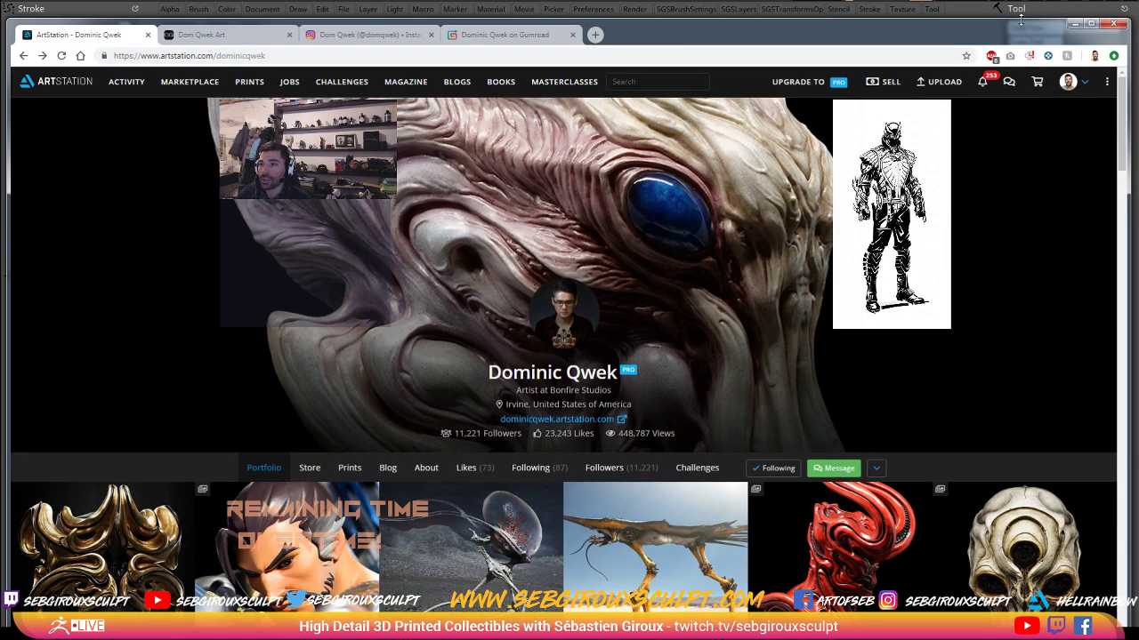
left_click(1074, 24)
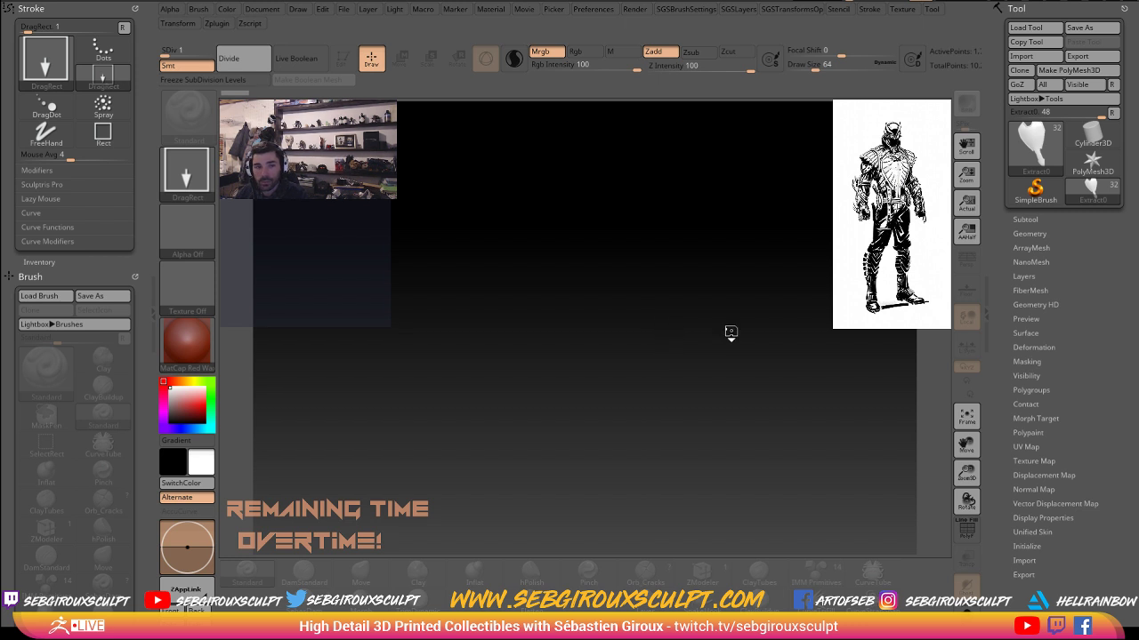
left_click_drag(571, 320, 519, 433)
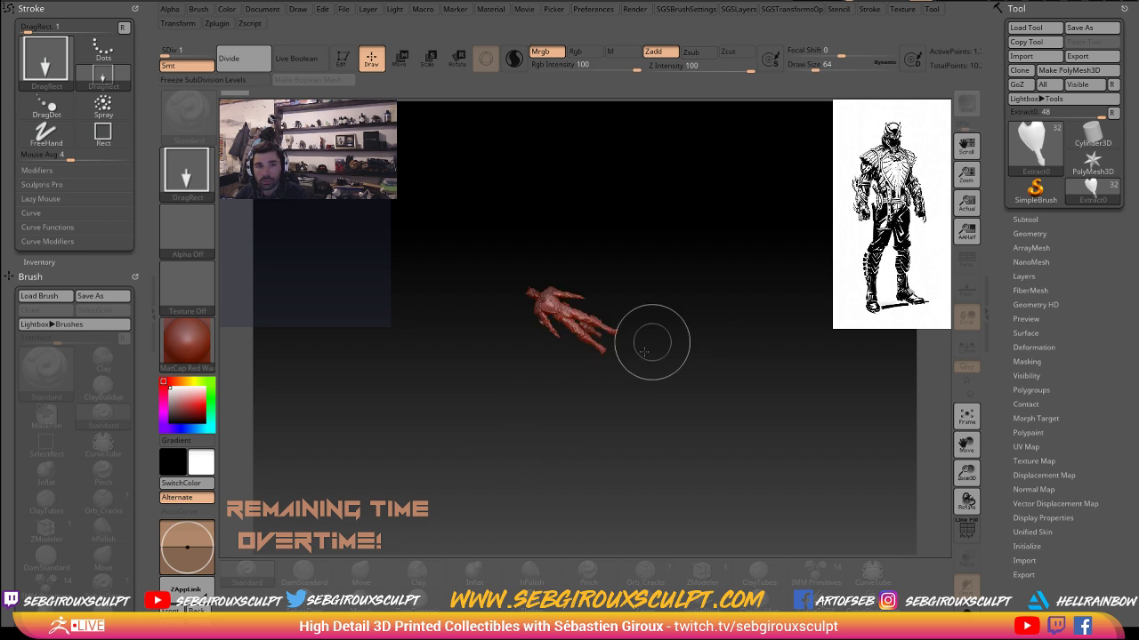
key("t")
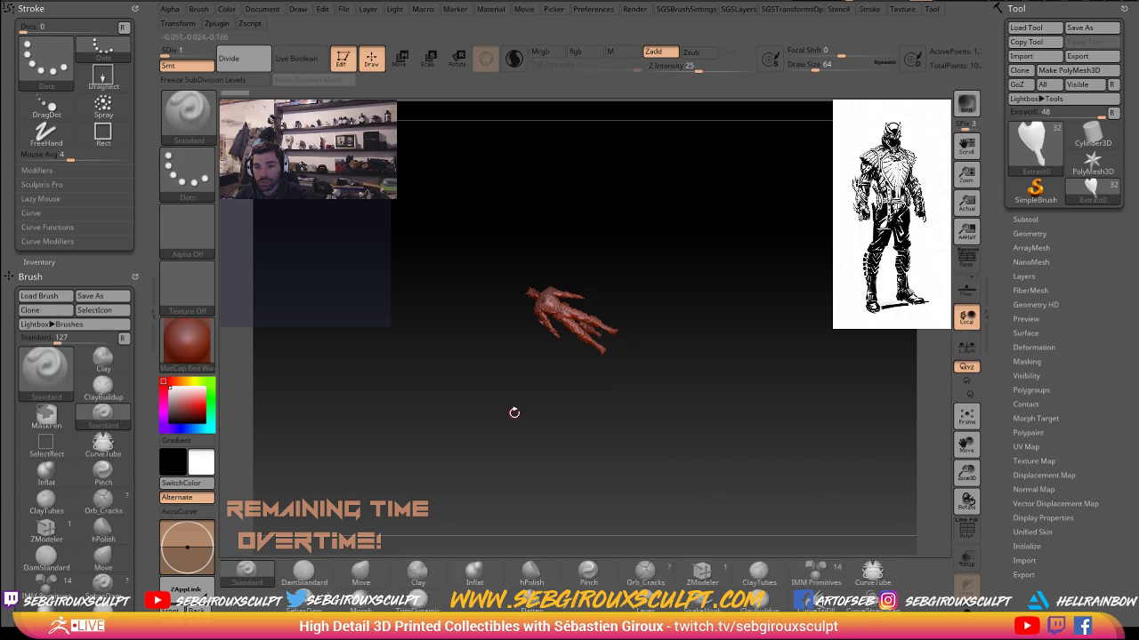
left_click_drag(448, 415, 456, 449, "alt")
- Apply the RS_Gost material to the armoured character and show it upright from the front
left_click(187, 361)
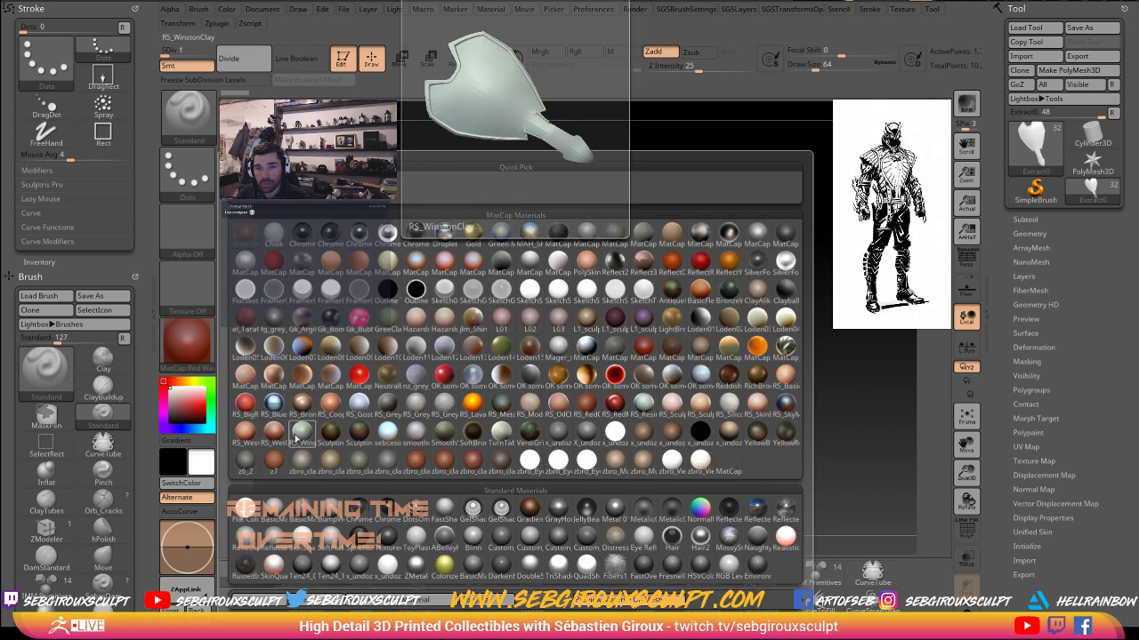
left_click(359, 402)
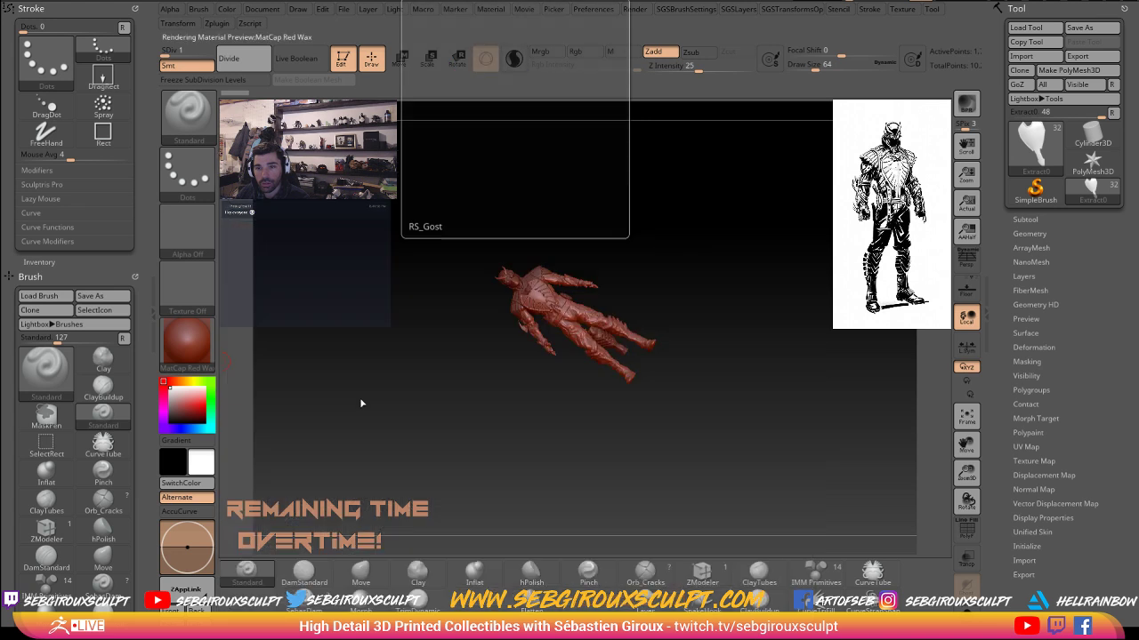
left_click_drag(468, 435, 814, 321)
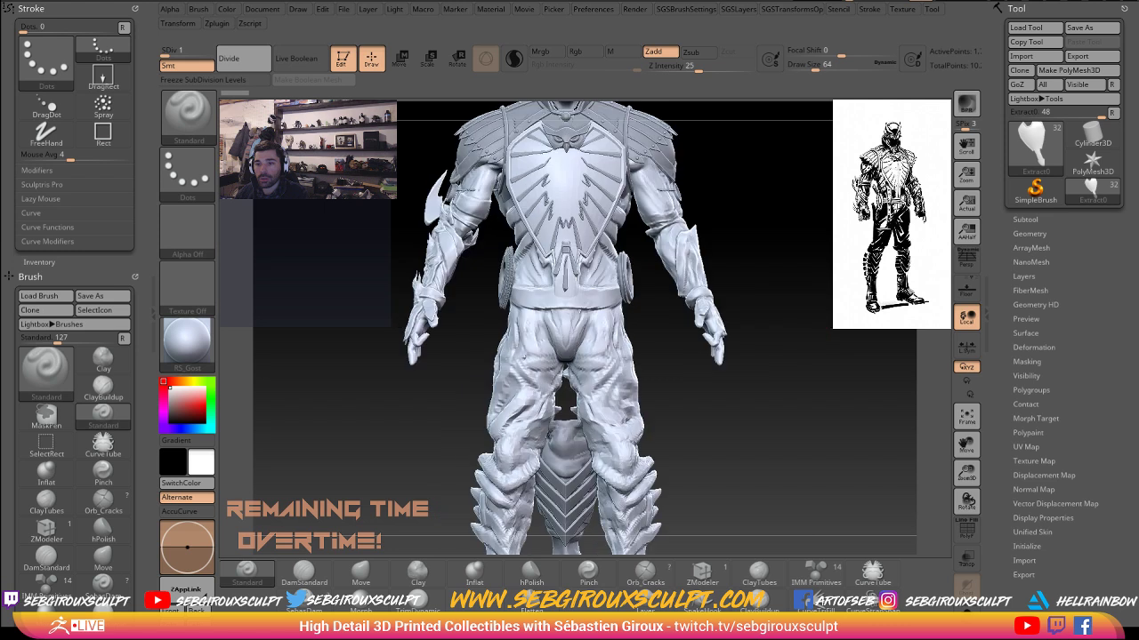
left_click_drag(827, 244, 821, 335, "alt")
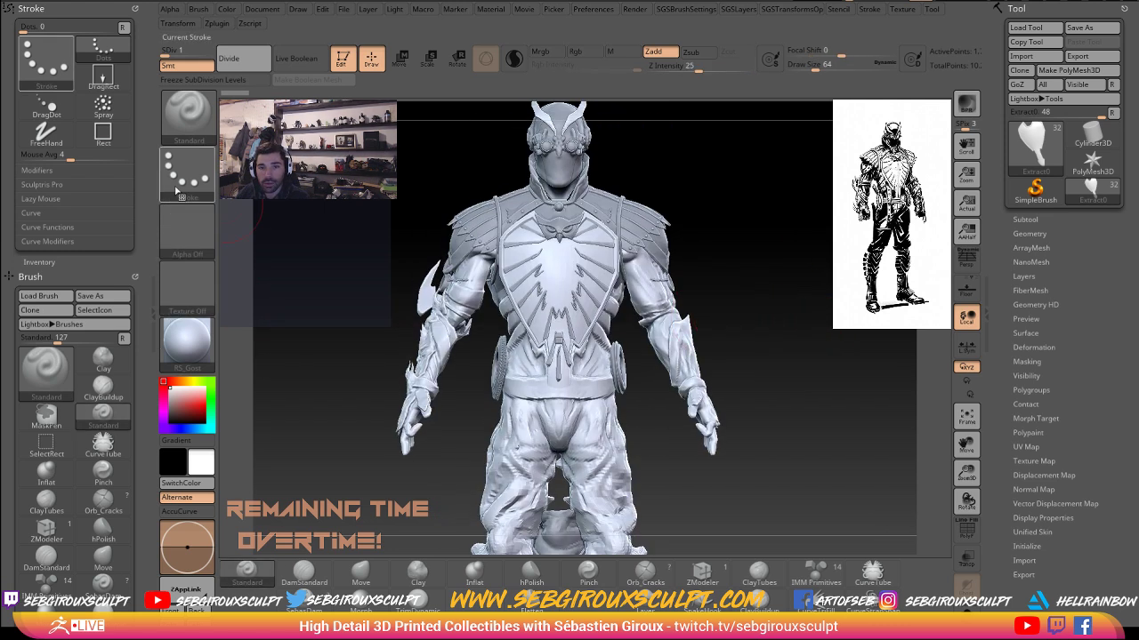
- Try the x_undoz_Mud, YellowBronze, zbro_Mud and RS_OilClayRed materials on the character one after another
left_click(187, 343)
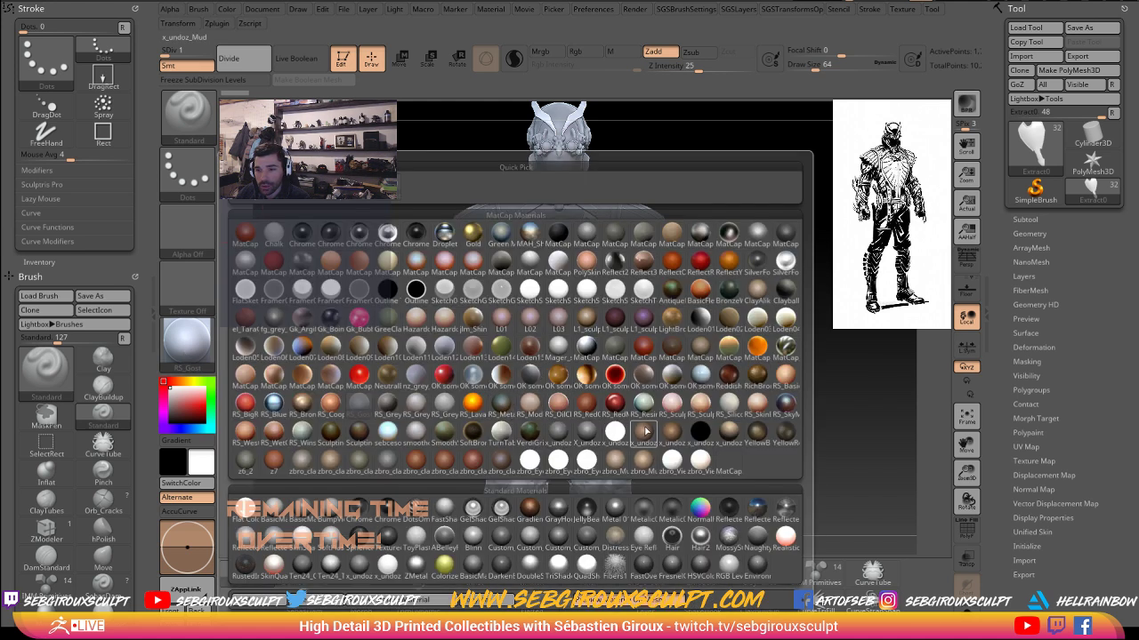
left_click(643, 432)
left_click(187, 343)
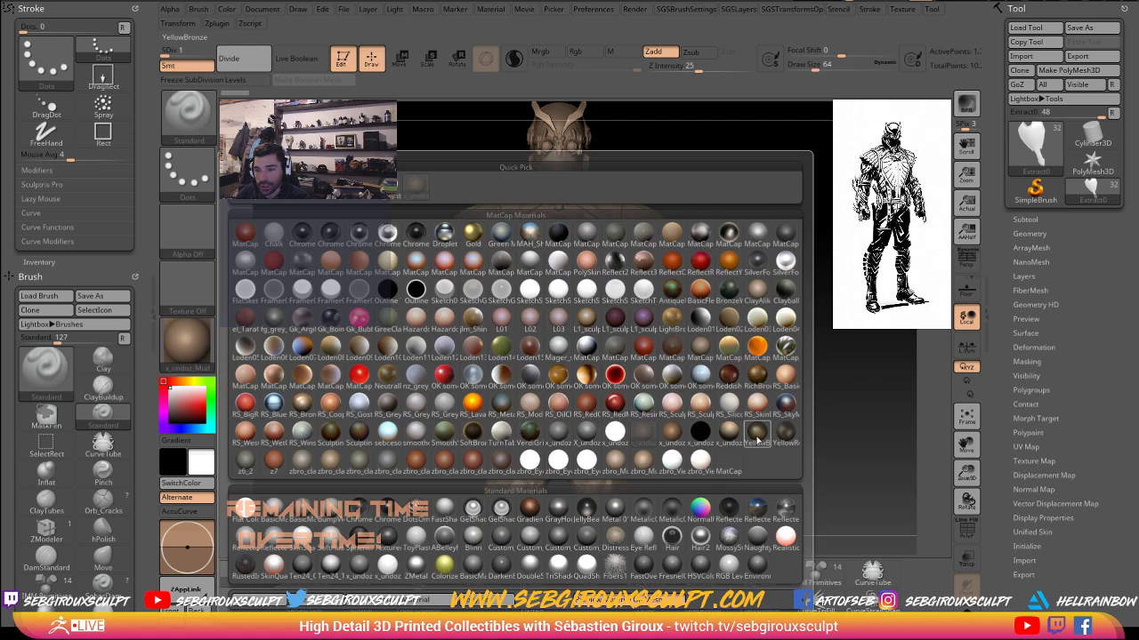
left_click(757, 436)
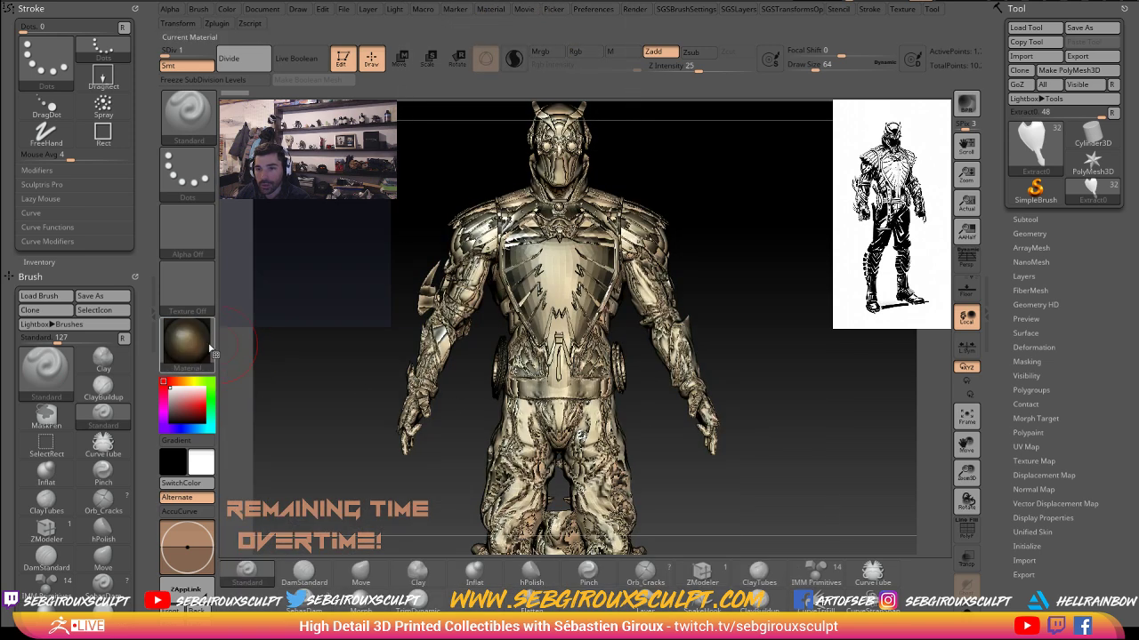
left_click(189, 342)
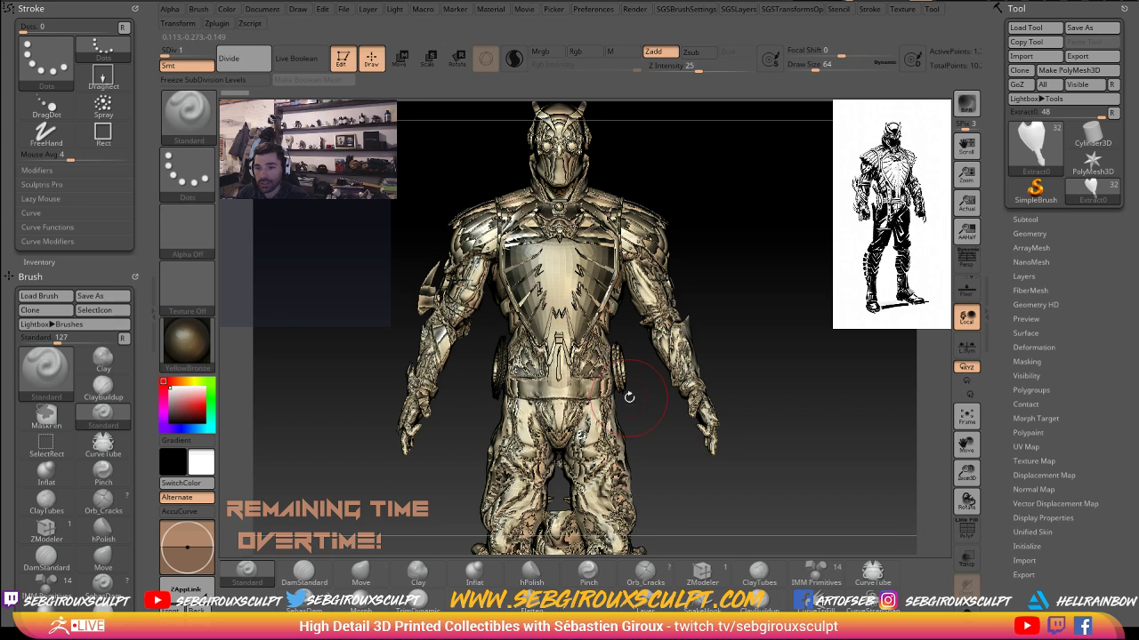
left_click(201, 362)
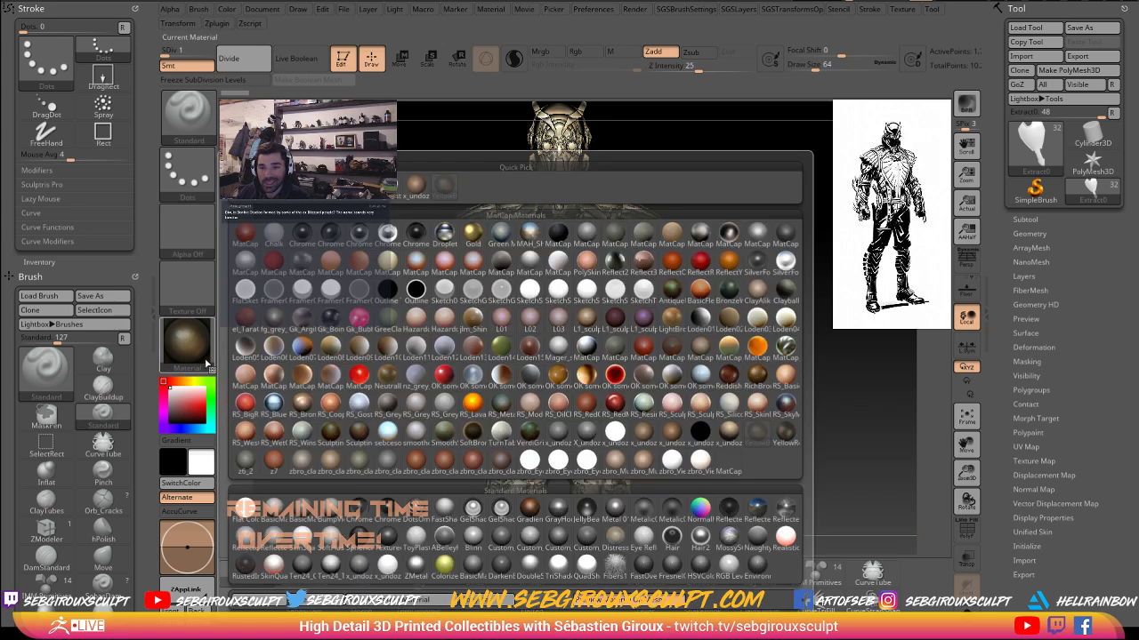
left_click(618, 466)
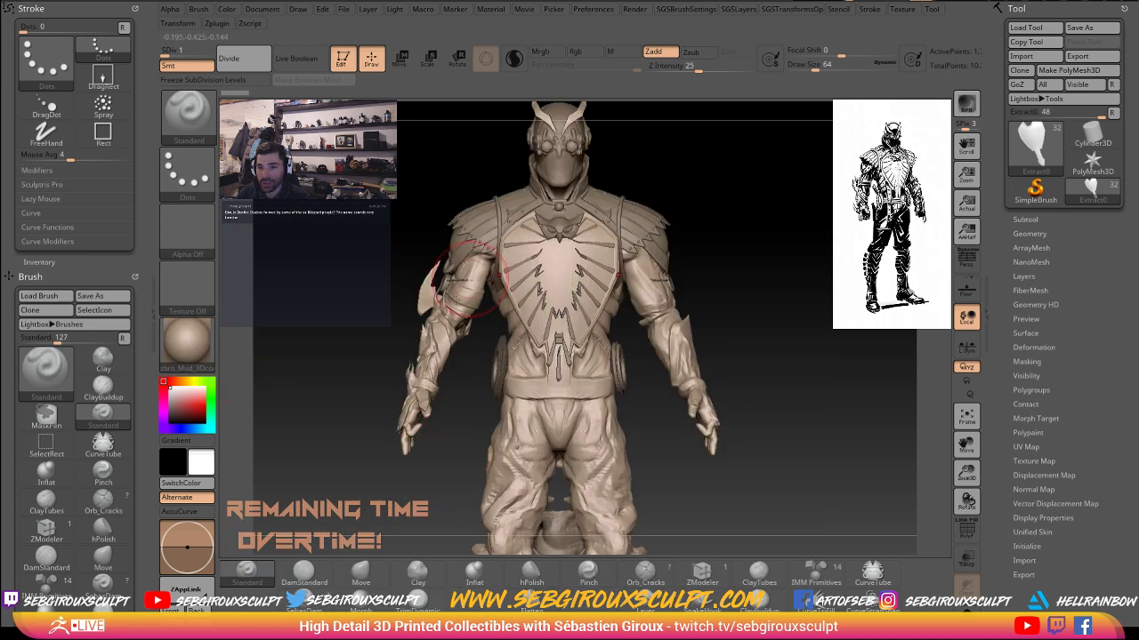
left_click(195, 349)
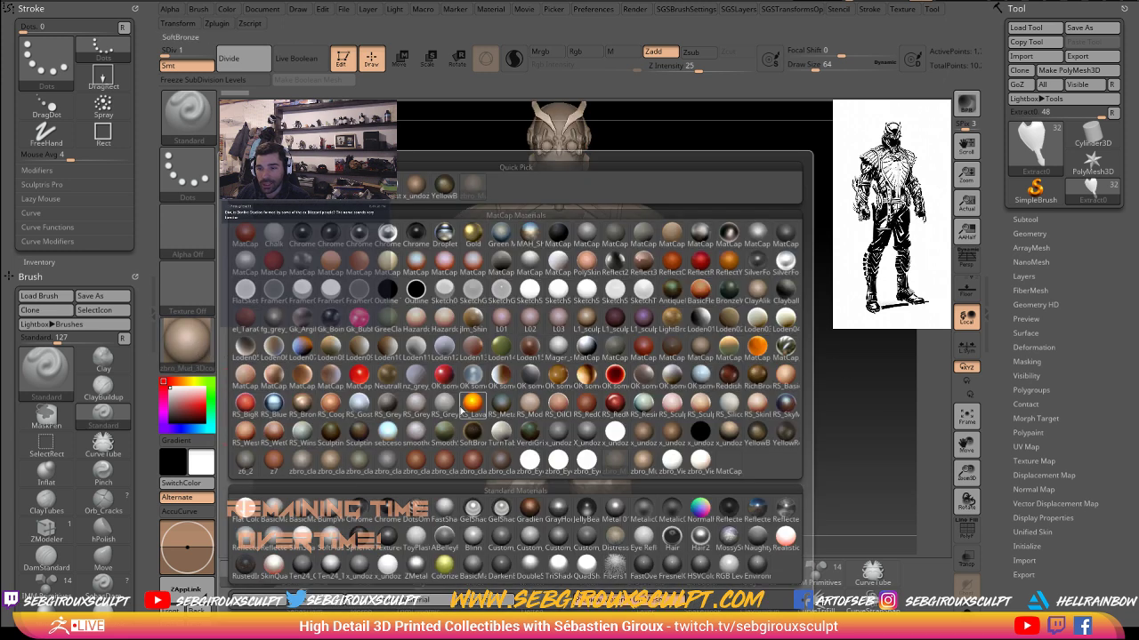
mouse_move(549, 431)
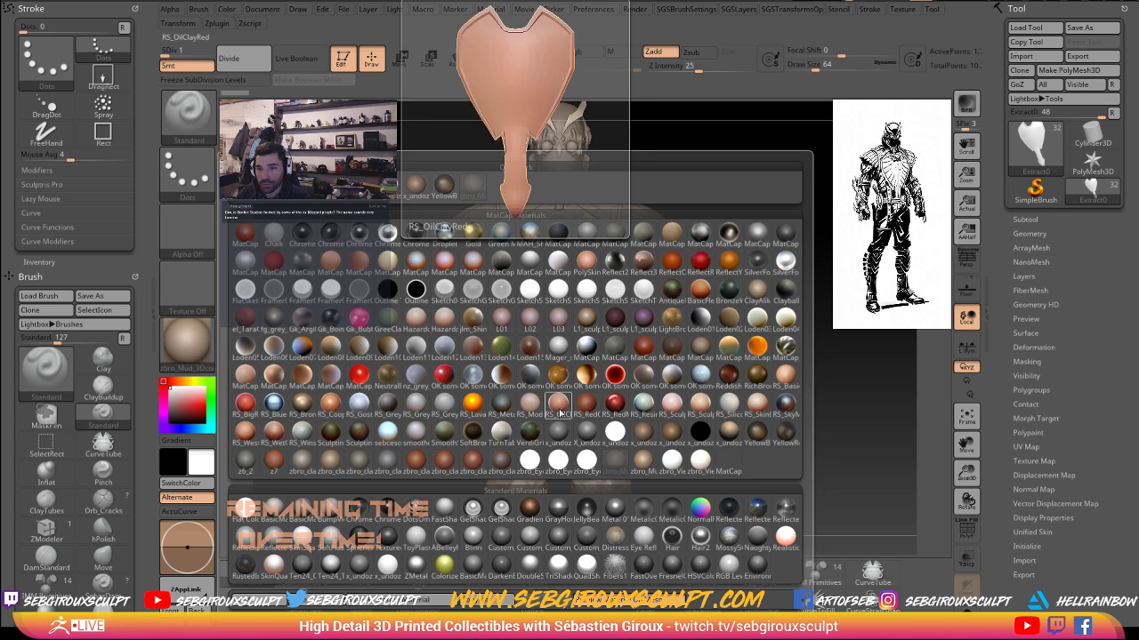
left_click(558, 402)
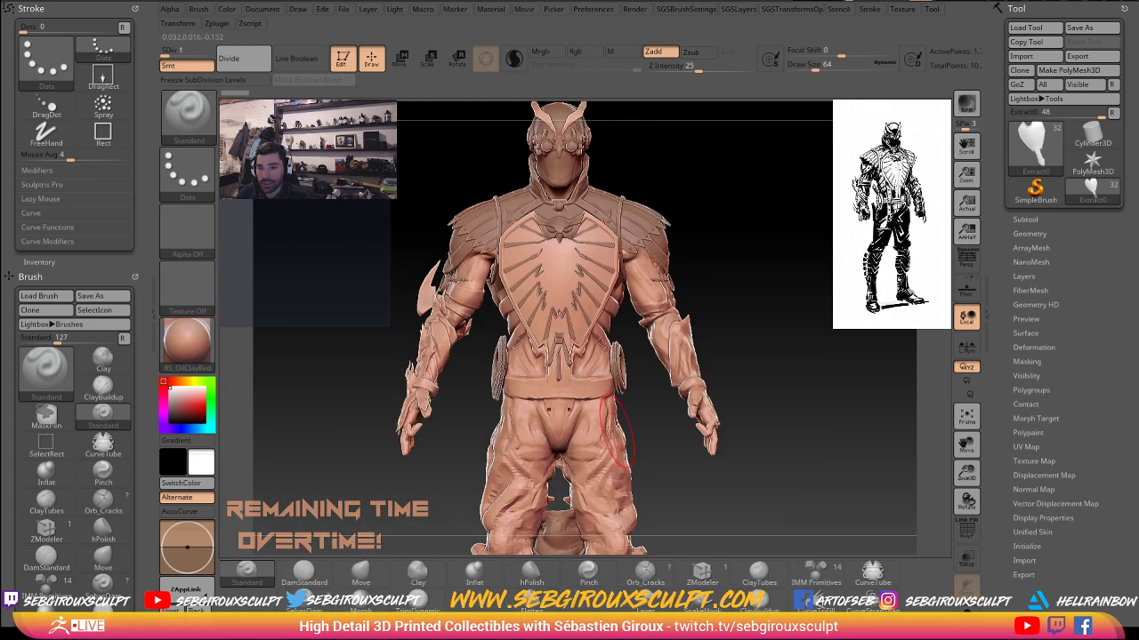
- Set the character's material to the brown L1_sculpt01 MatCap
left_click(187, 345)
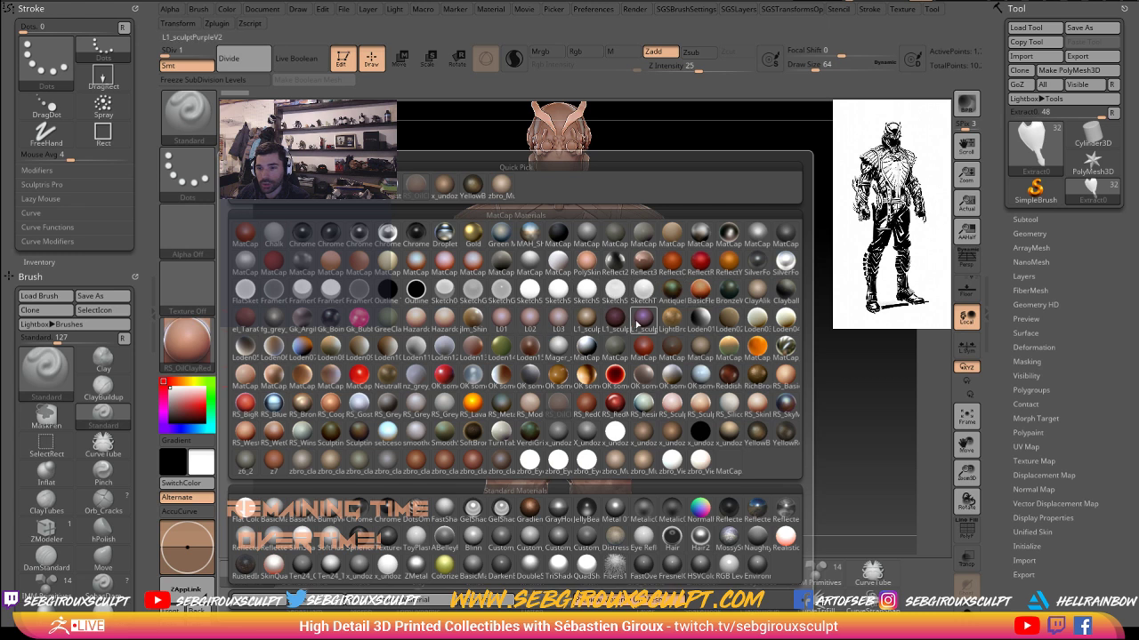
left_click(587, 322)
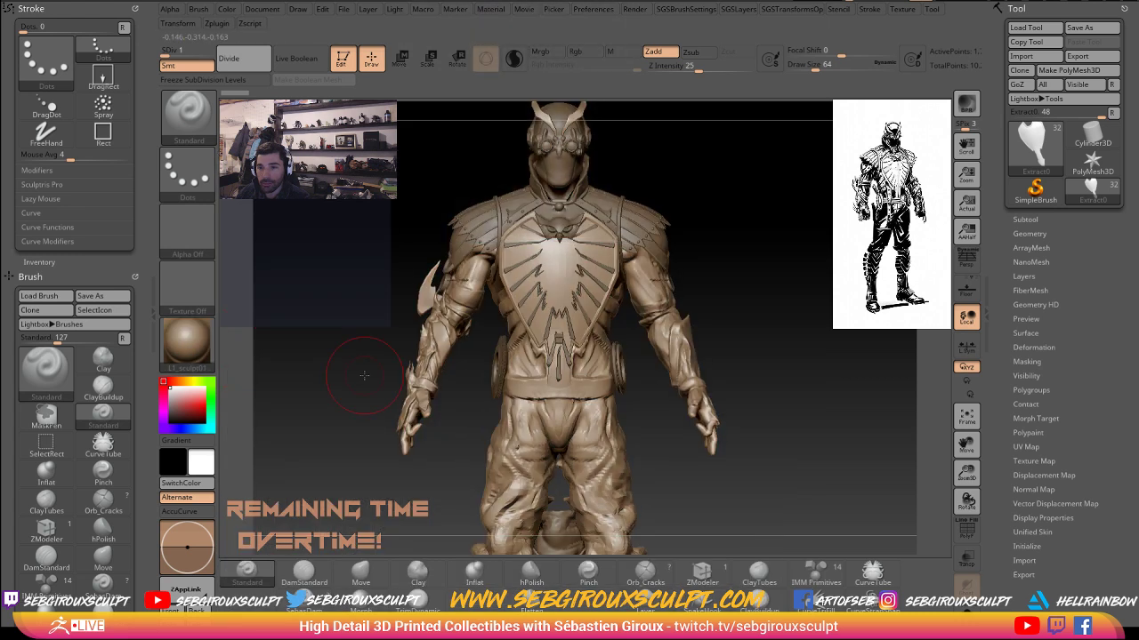
left_click_drag(336, 382, 377, 383)
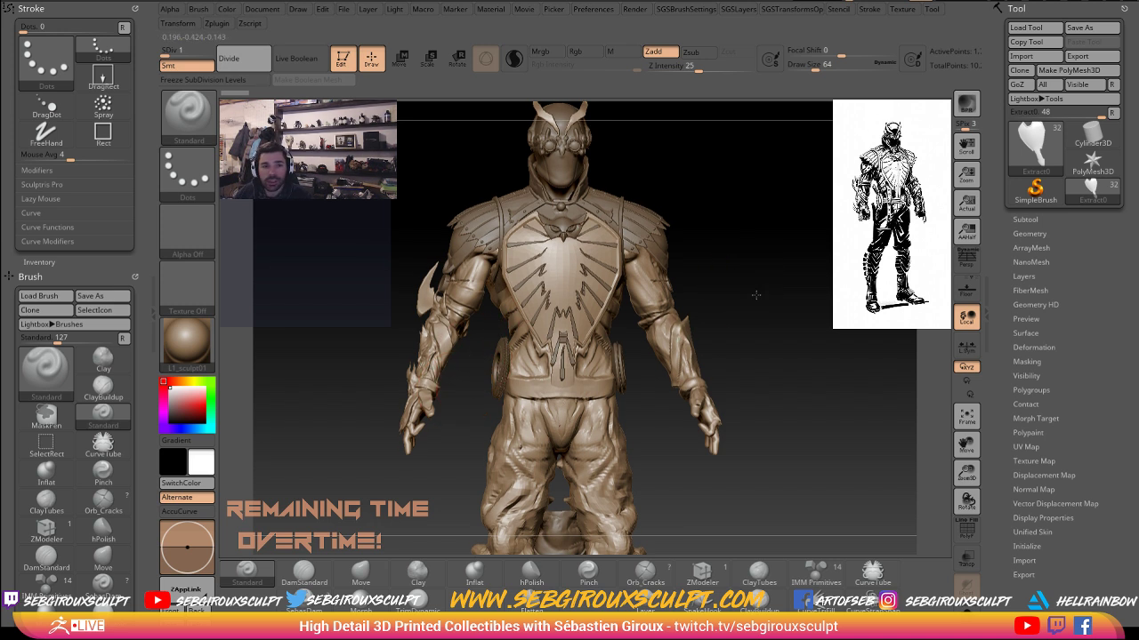
- Turn on the Live Boolean preview and inspect the grooves cut into the character's chest plate
mouse_move(756, 295)
left_mouse_down("alt")
mouse_move(813, 224)
mouse_move(828, 300)
left_mouse_up("alt")
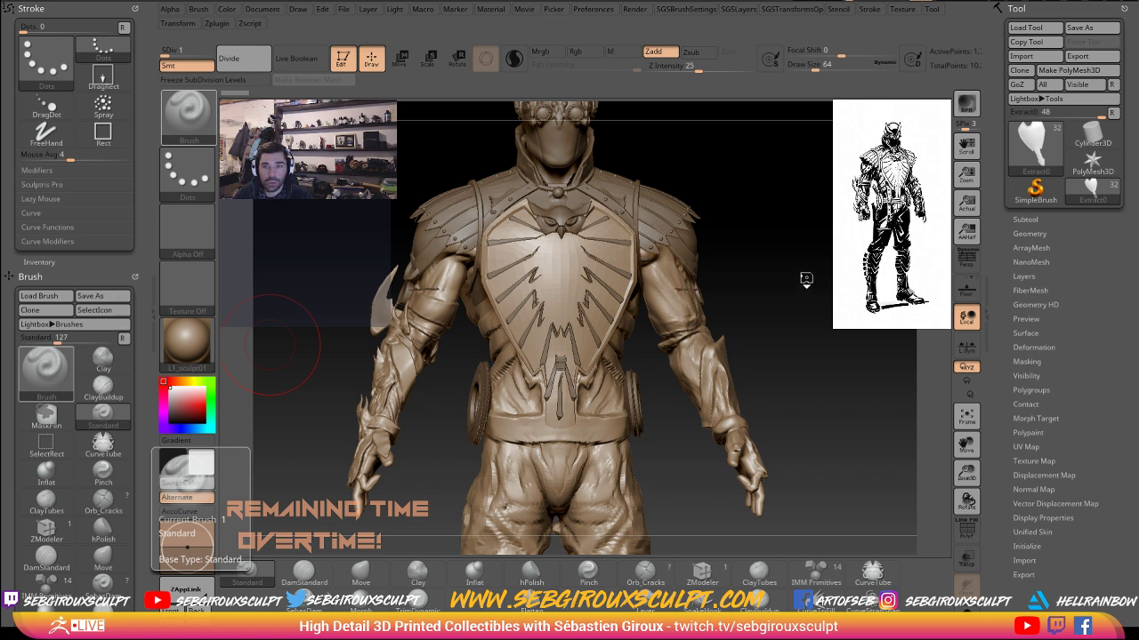
mouse_move(808, 308)
left_mouse_down()
mouse_move(819, 304)
mouse_move(813, 286)
mouse_move(638, 307)
mouse_move(583, 275)
left_mouse_up()
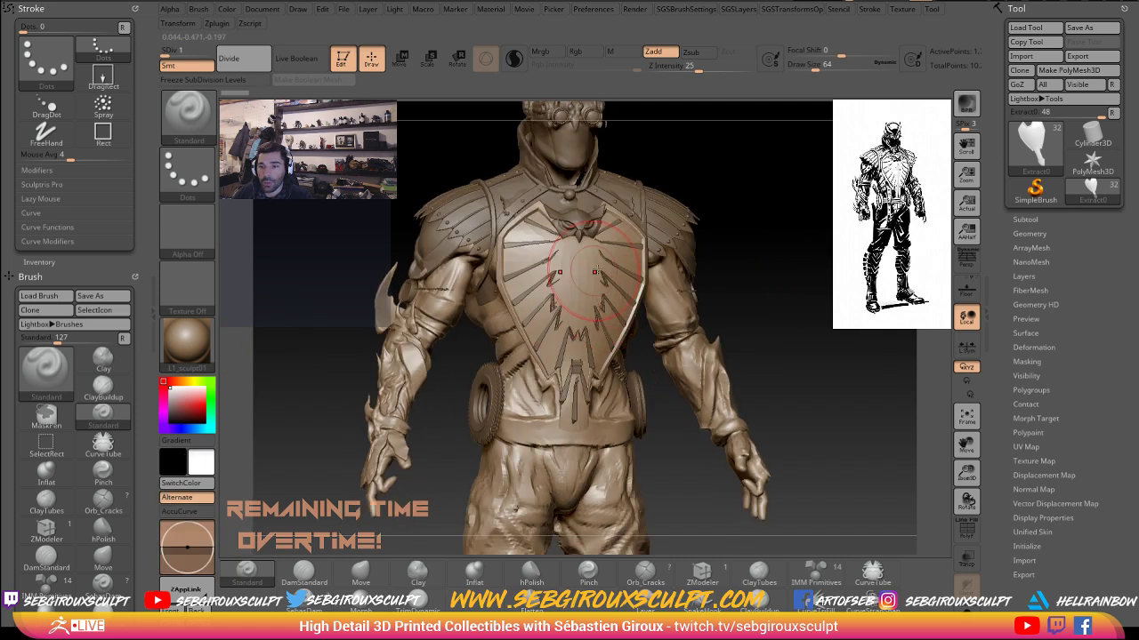
right_click_drag(642, 277, 618, 262, "ctrl")
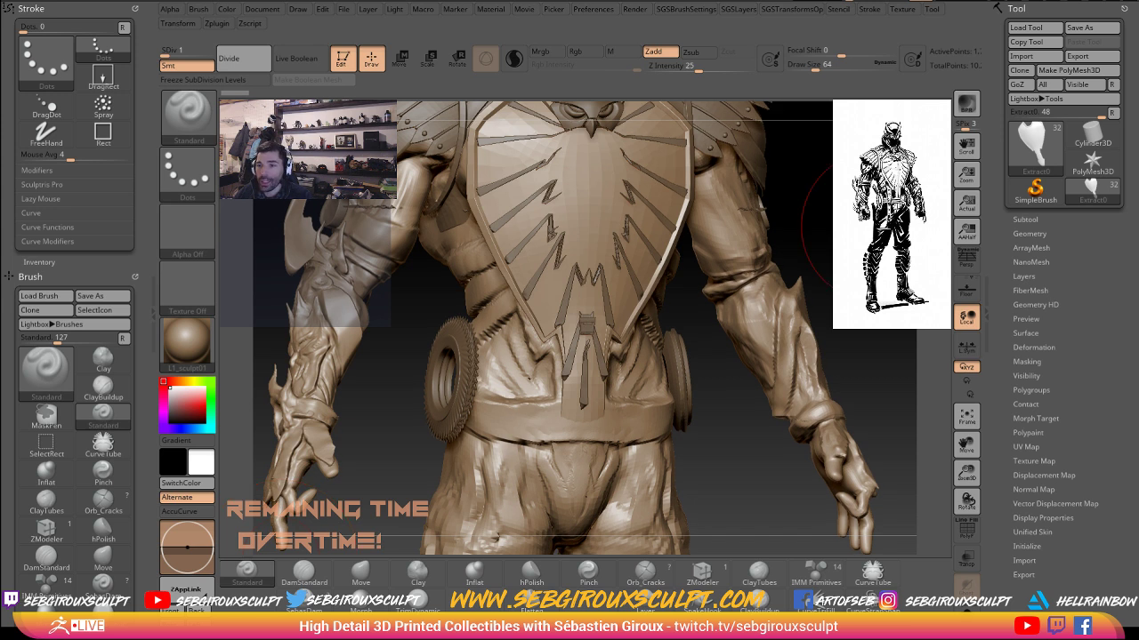
mouse_move(876, 229)
left_mouse_down()
mouse_move(704, 234)
mouse_move(743, 206)
left_mouse_up()
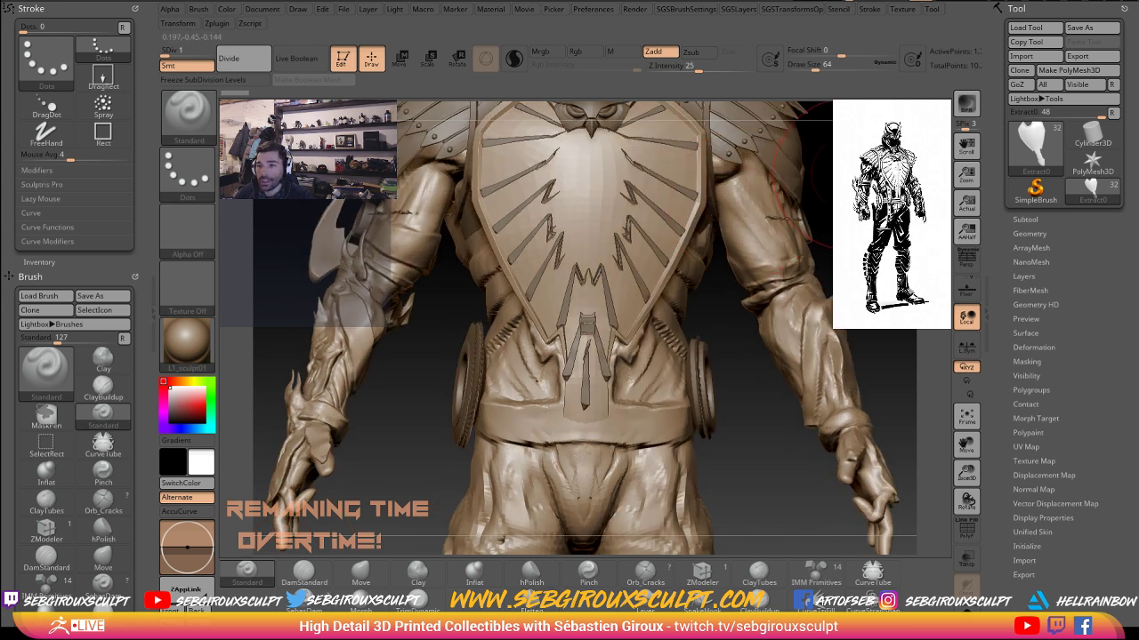
left_click_drag(699, 268, 715, 369)
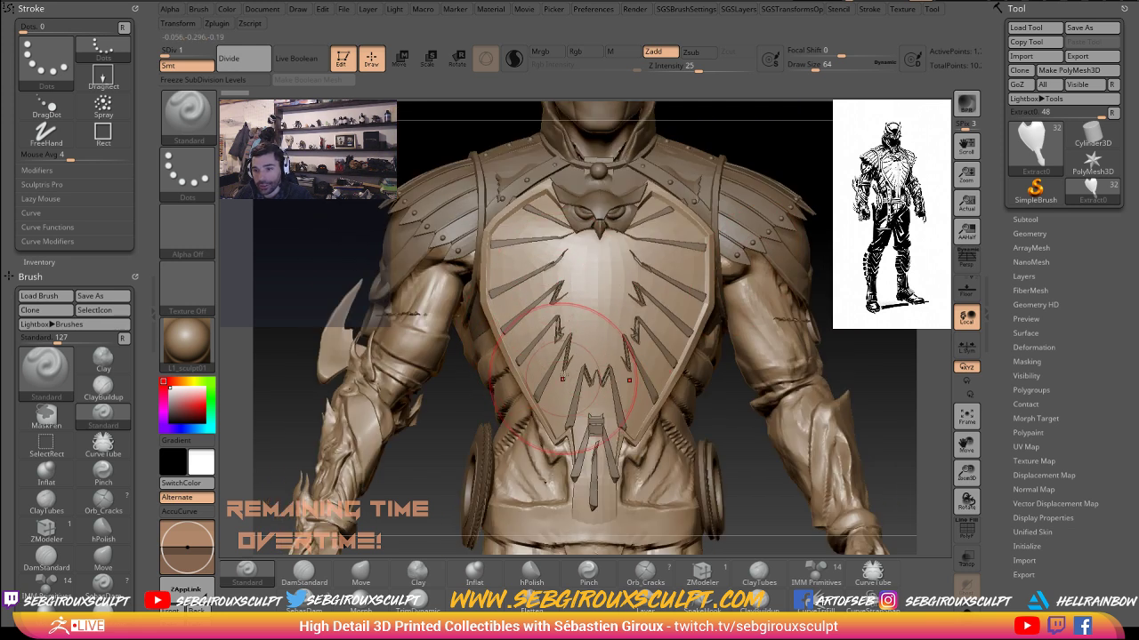
left_click_drag(870, 334, 628, 353)
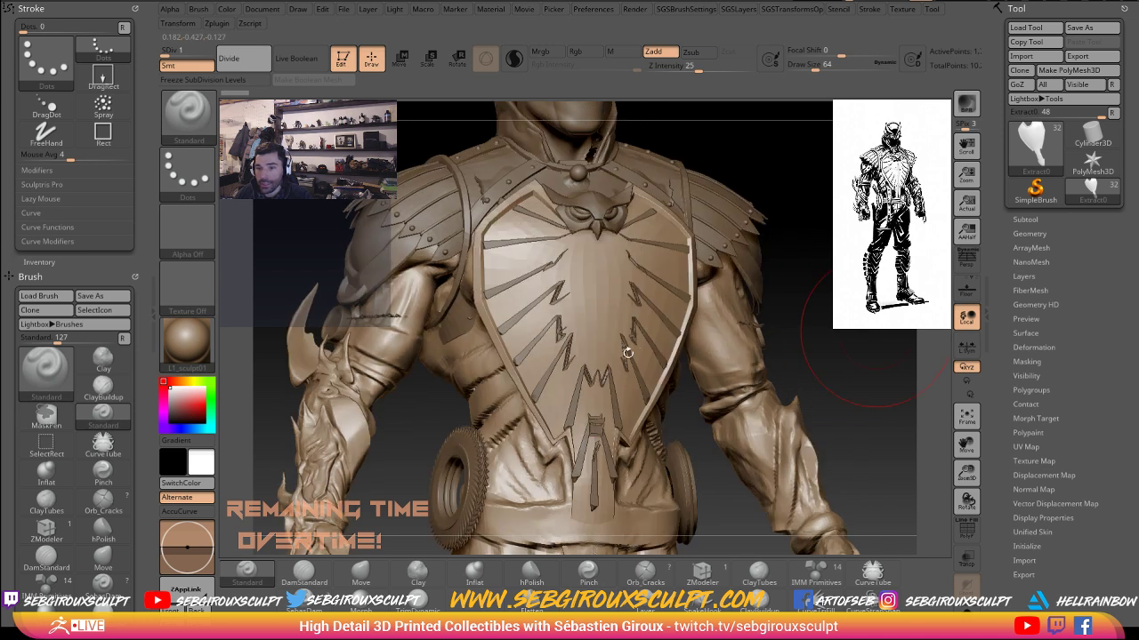
left_click(296, 58)
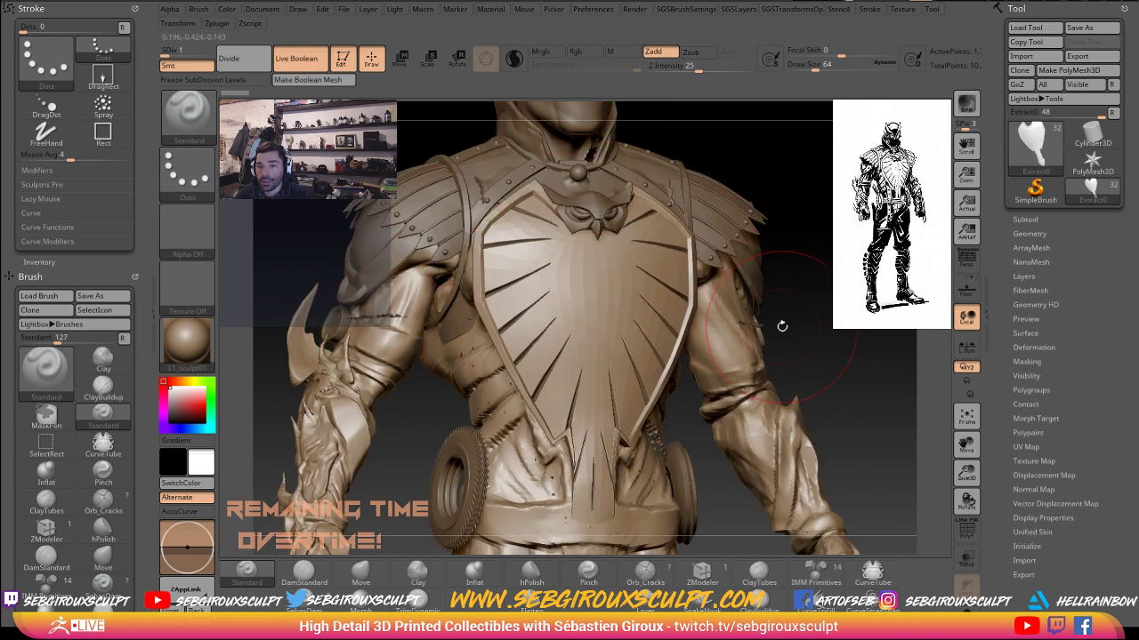
left_click_drag(823, 288, 752, 289)
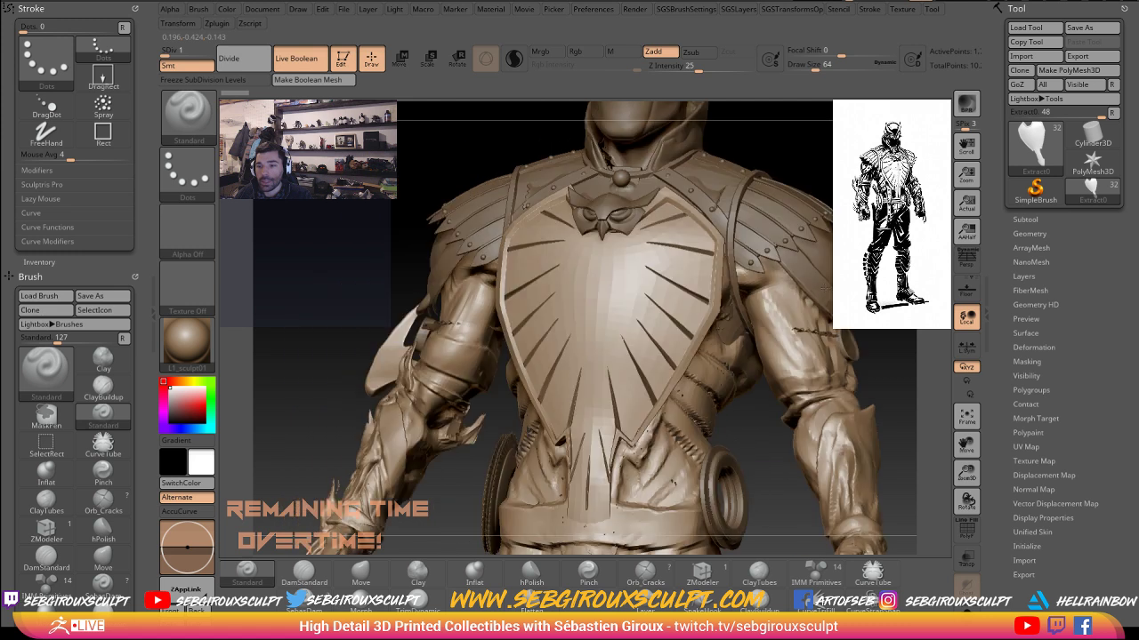
left_click_drag(823, 288, 898, 277)
- Make the chest plate's groove-cutting subtool active and toggle Live Boolean off and on to compare cutters with cuts
left_click(1024, 220)
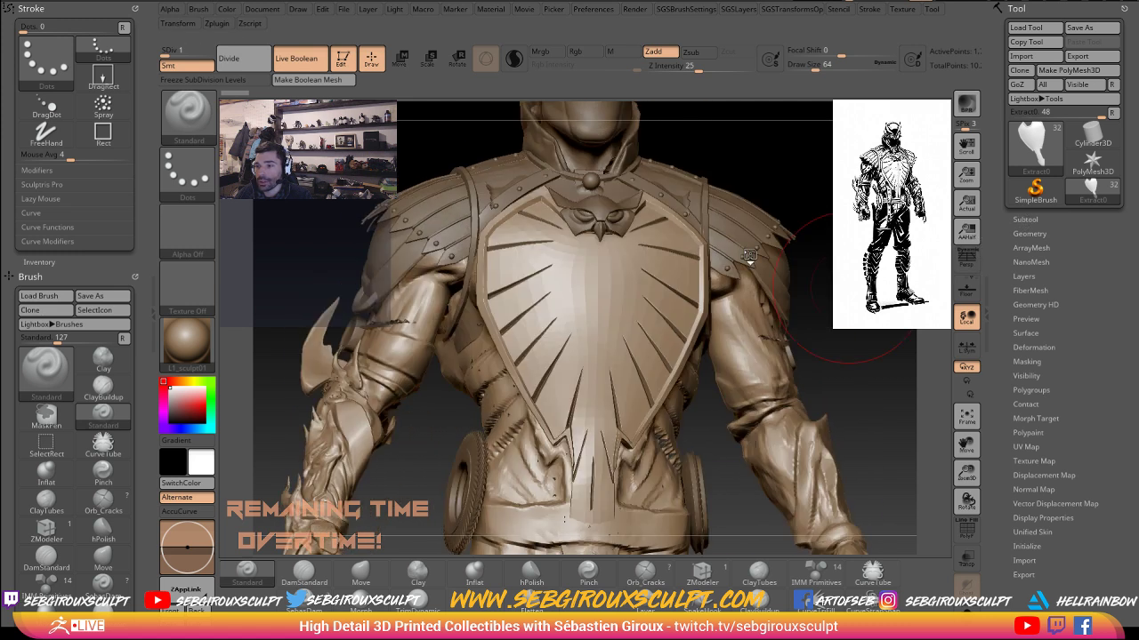
left_click(674, 290, "alt")
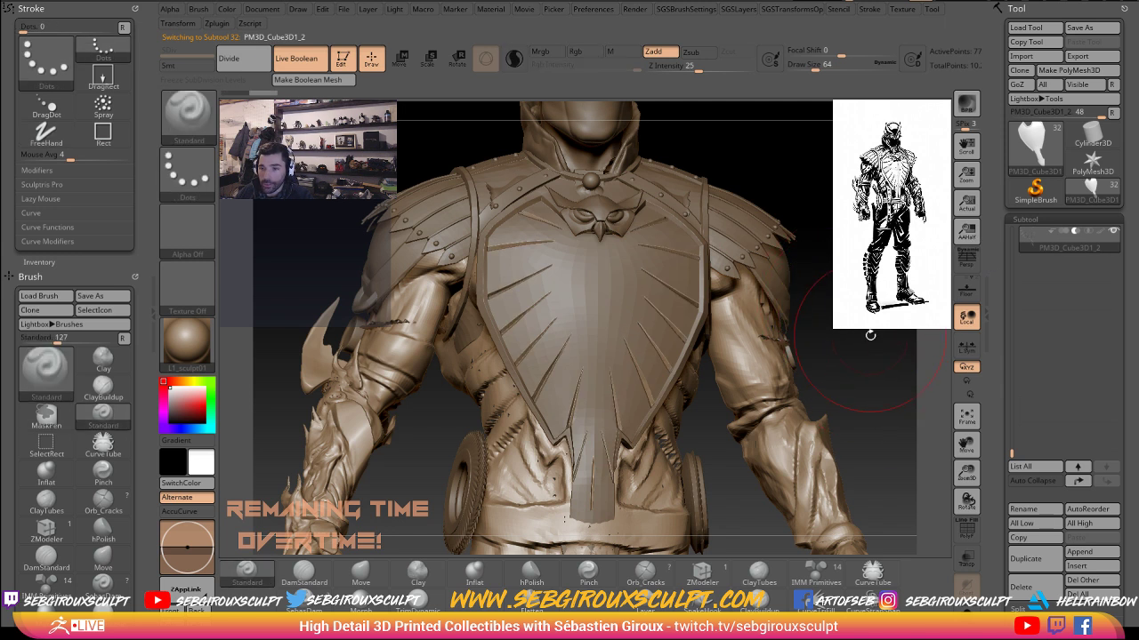
left_click_drag(870, 335, 867, 346)
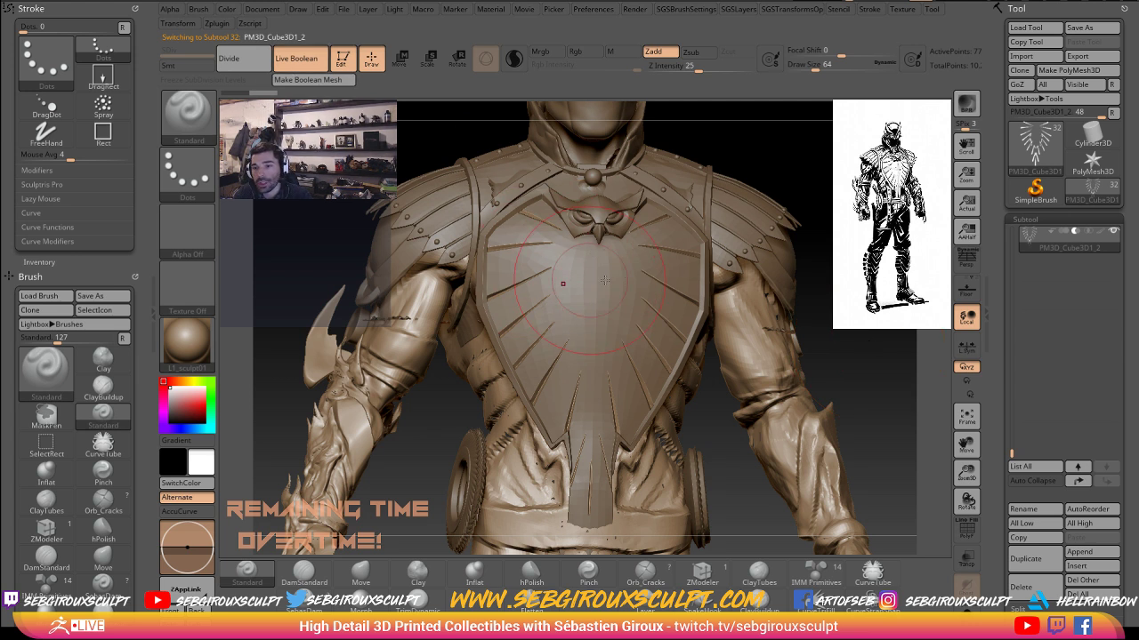
left_click(297, 58)
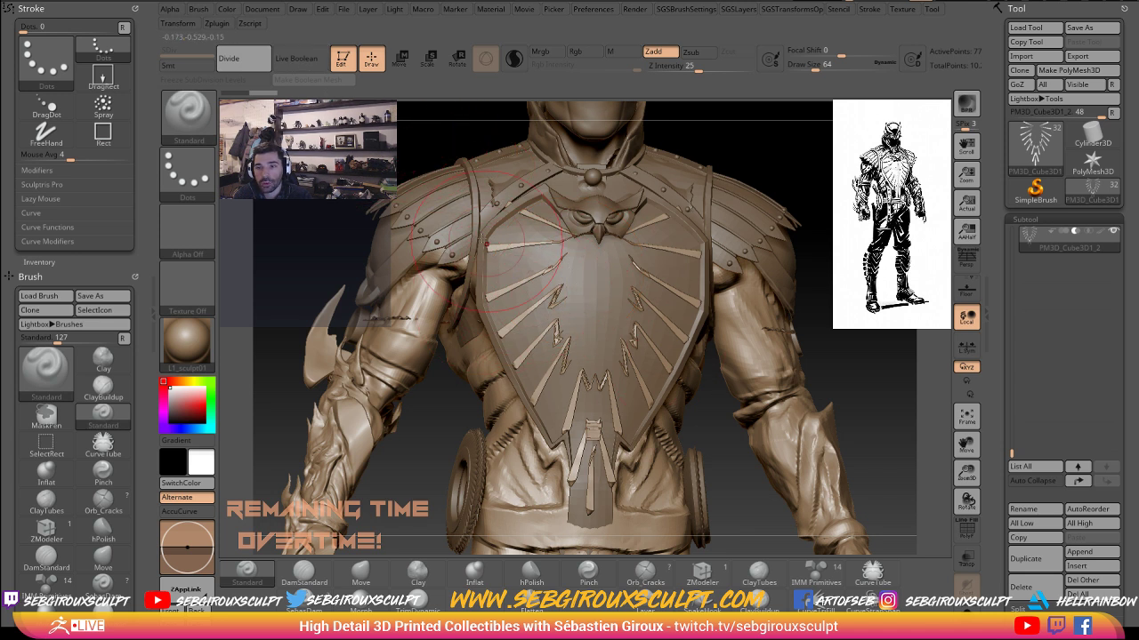
left_click(294, 59)
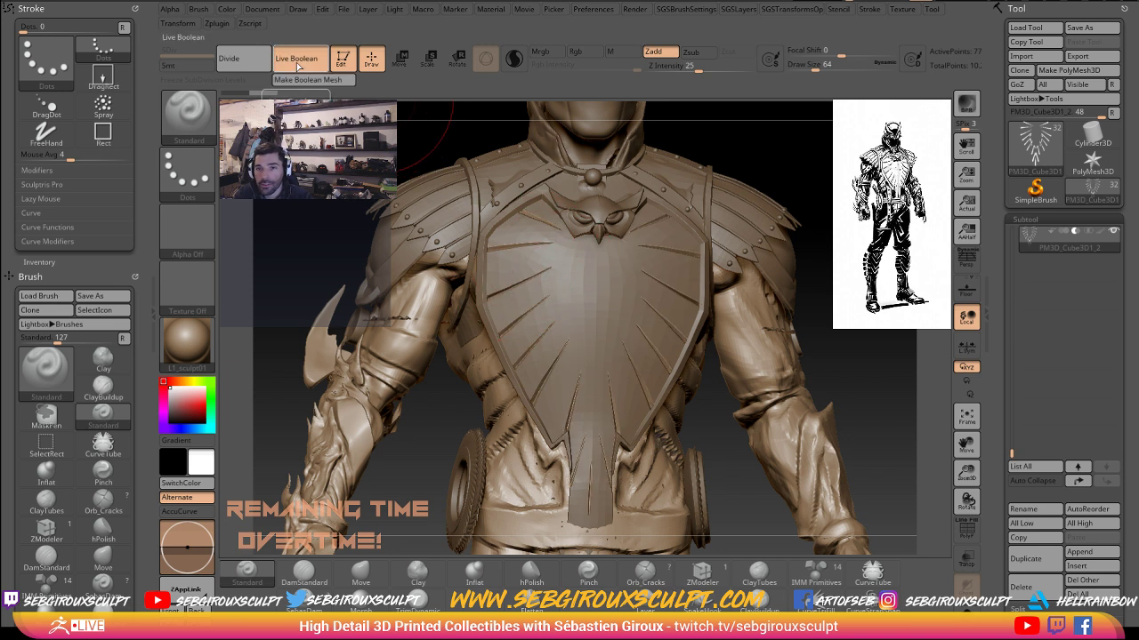
- Switch to the Move brush, try shifting the chest plate's groove cutters with it, and undo the shift
key("b")
key("m")
key("v")
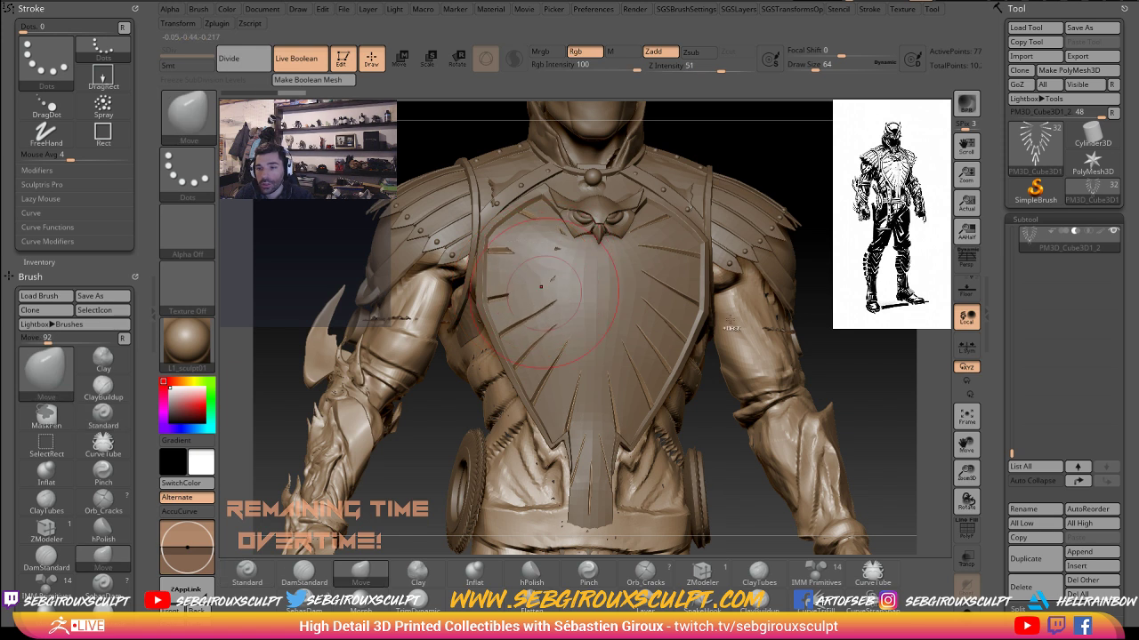
key("ctrl+z")
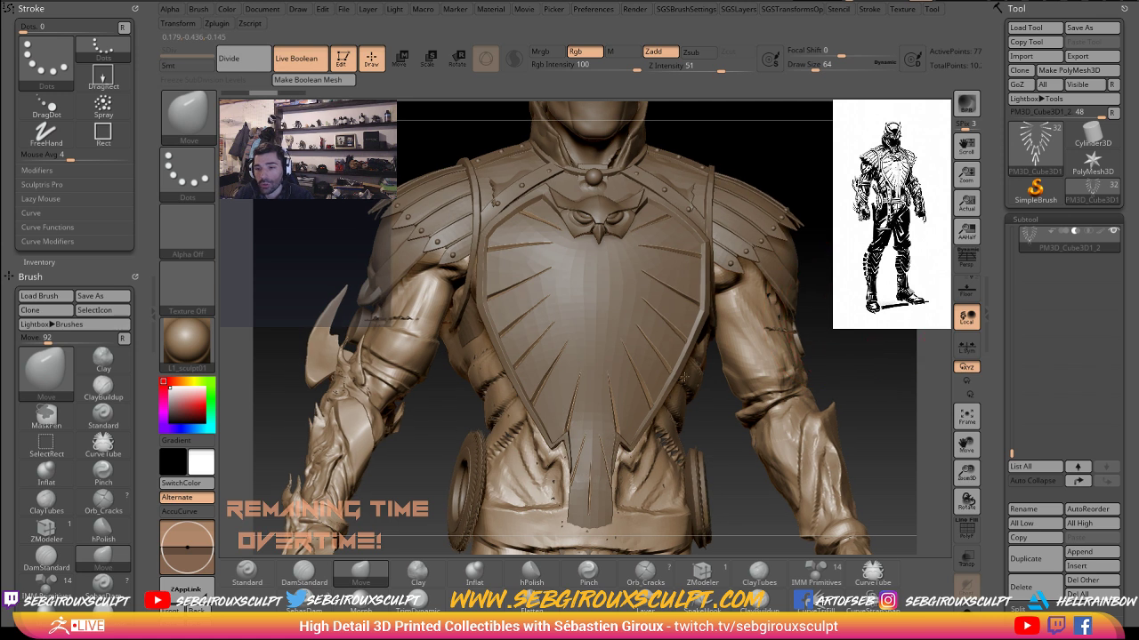
- Switch to the Talon_Ref_v1.png reference sheet, examine the inked chest plate drawing beside the sculpt, and move its window off the canvas
right_click_drag(628, 405, 625, 378)
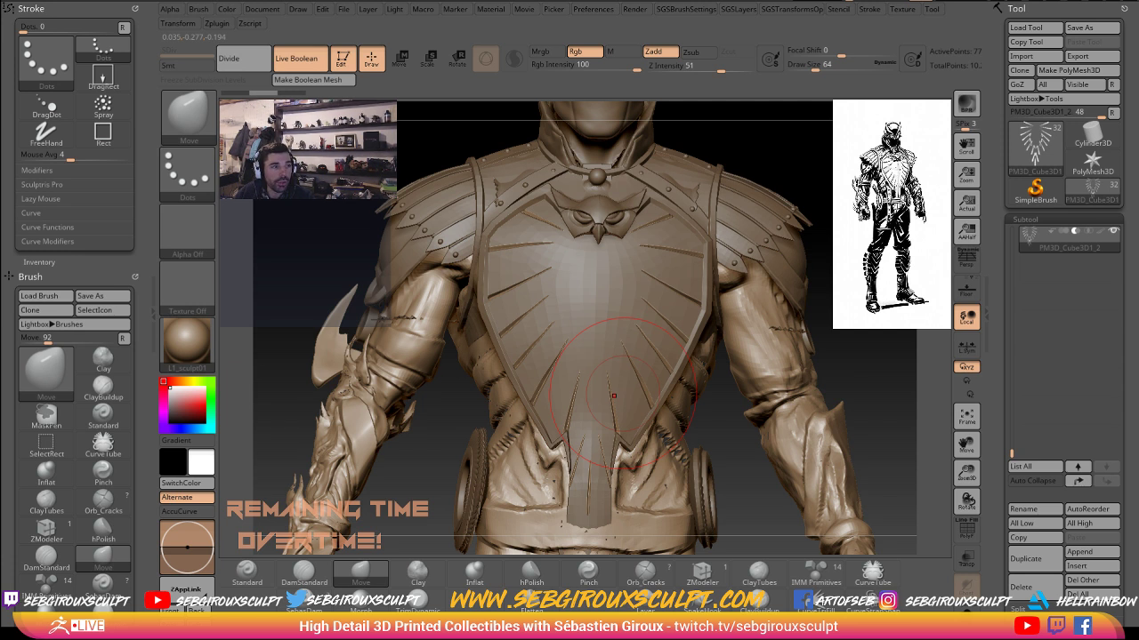
key("alt+Tab")
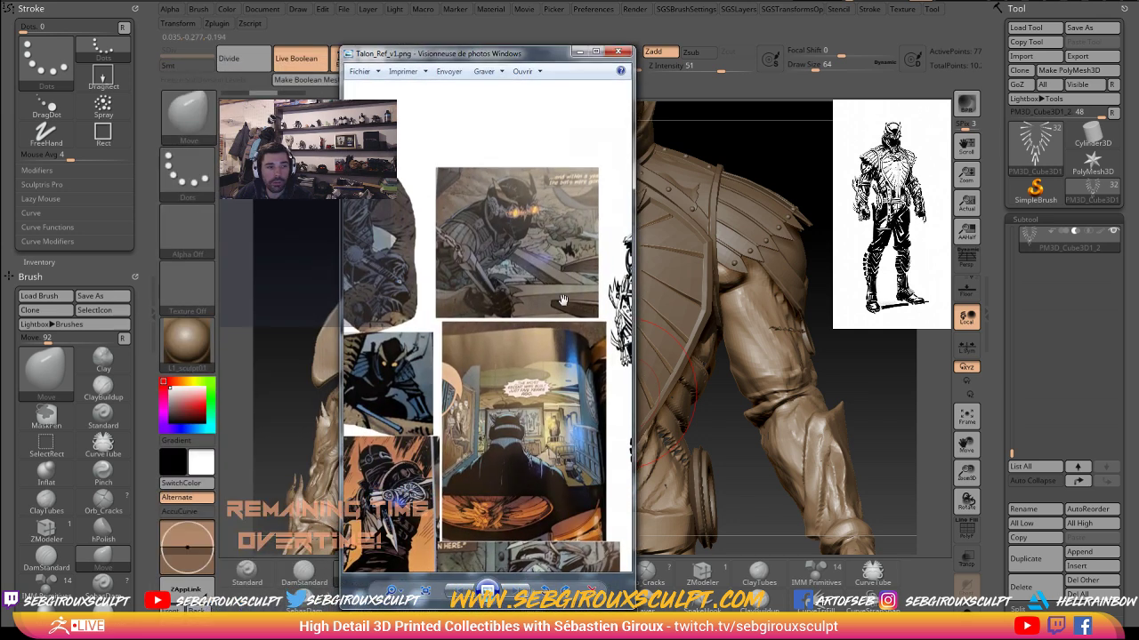
left_click_drag(552, 306, 347, 294)
scroll(478, 259, "up", 3)
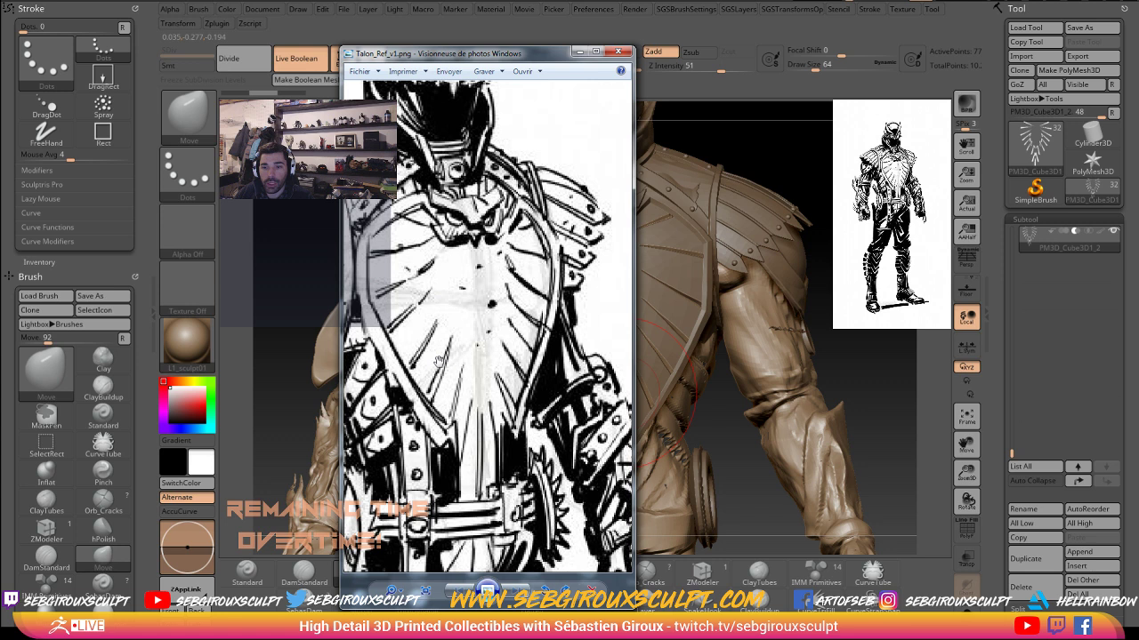
scroll(490, 372, "down", 3)
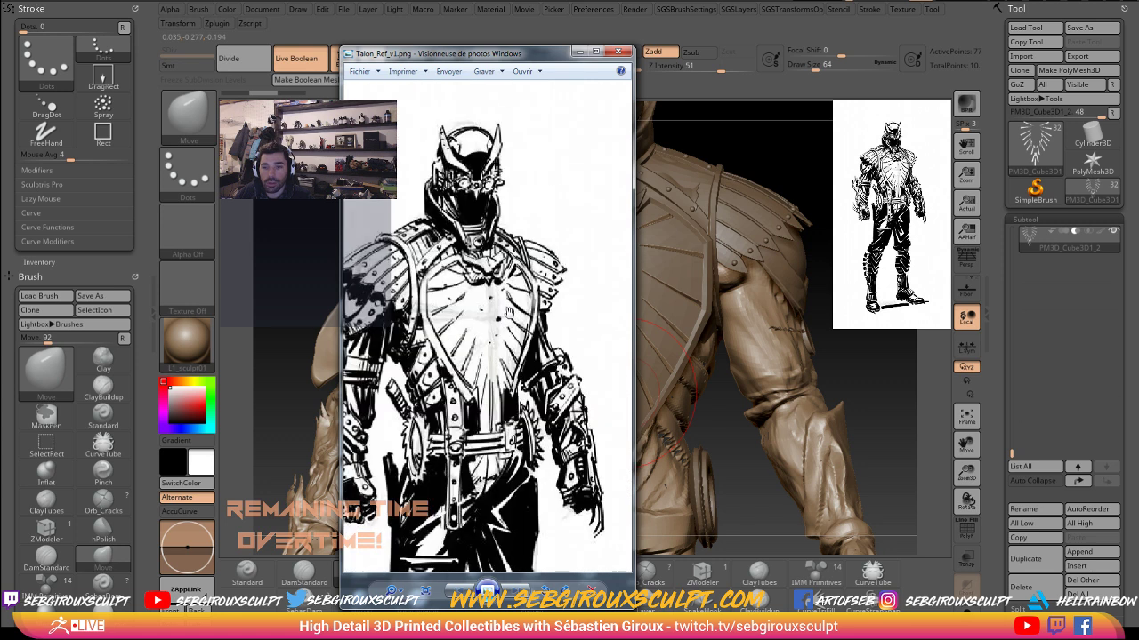
scroll(505, 360, "up", 2)
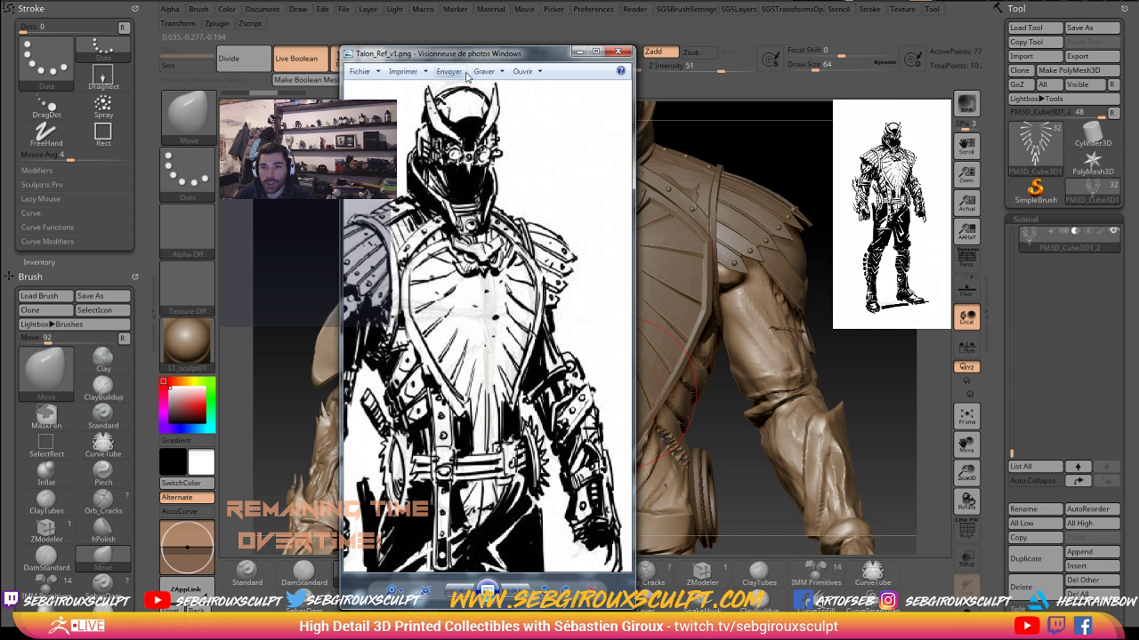
left_click_drag(468, 55, 264, 34)
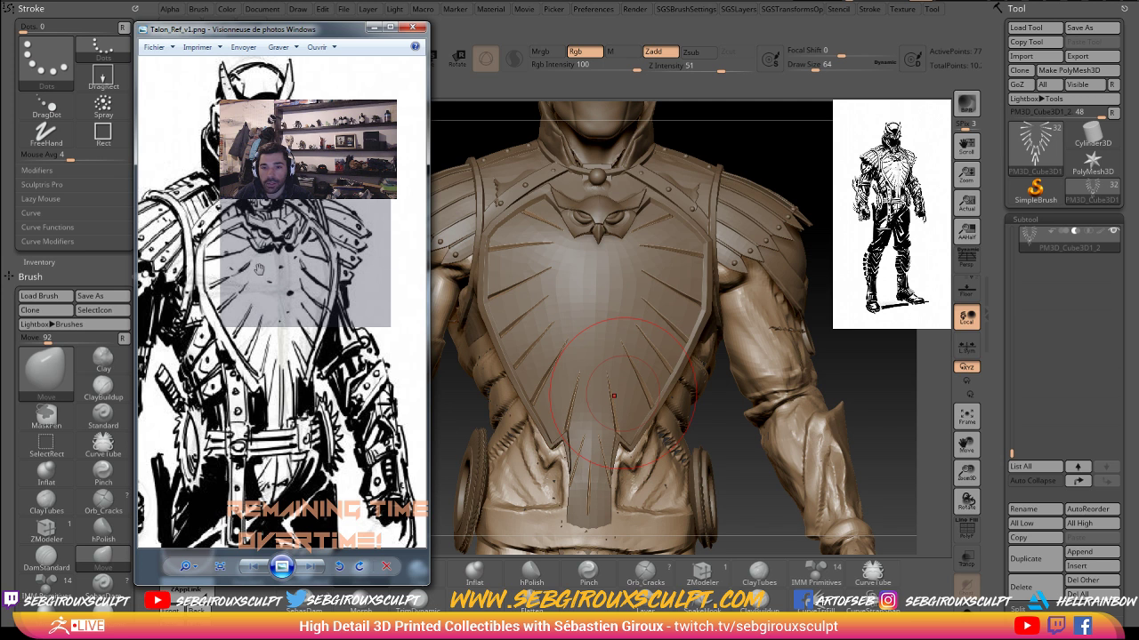
left_click_drag(228, 29, 0, 54)
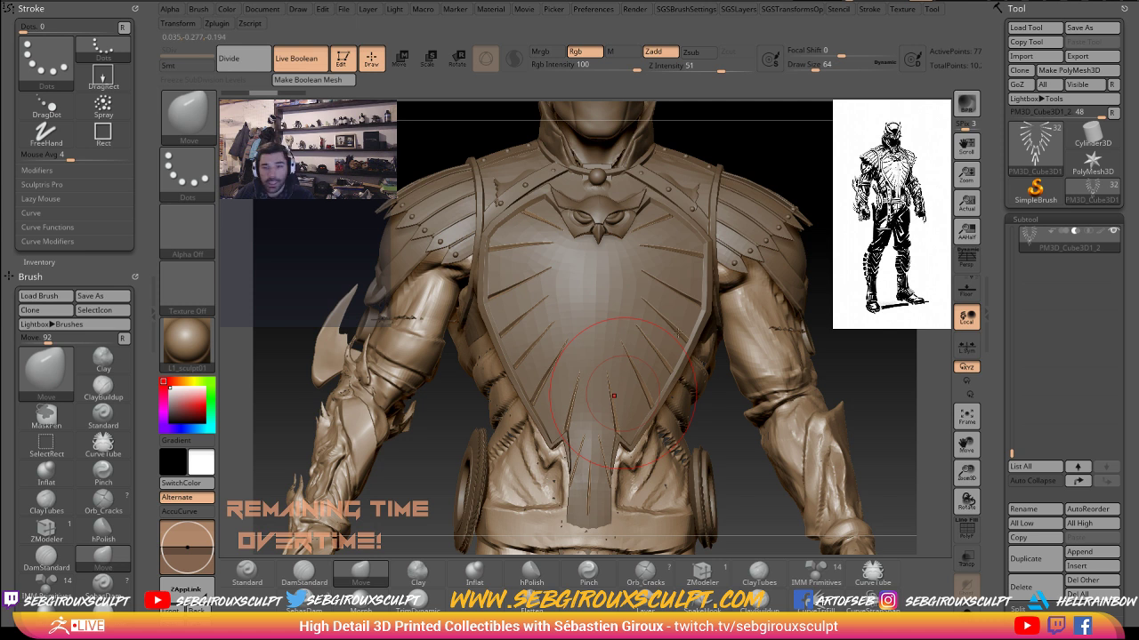
- Set the draw size to 31, switch to the ClayTubes brush and make the character's body subtool active
left_click_drag(816, 233, 854, 322)
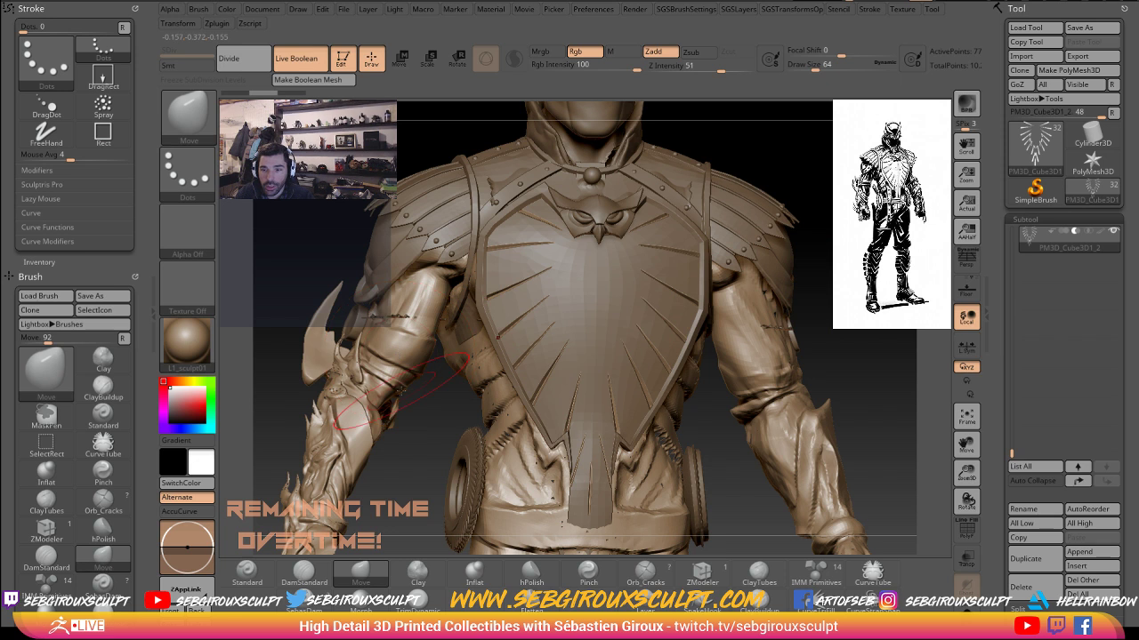
left_click_drag(431, 412, 500, 402)
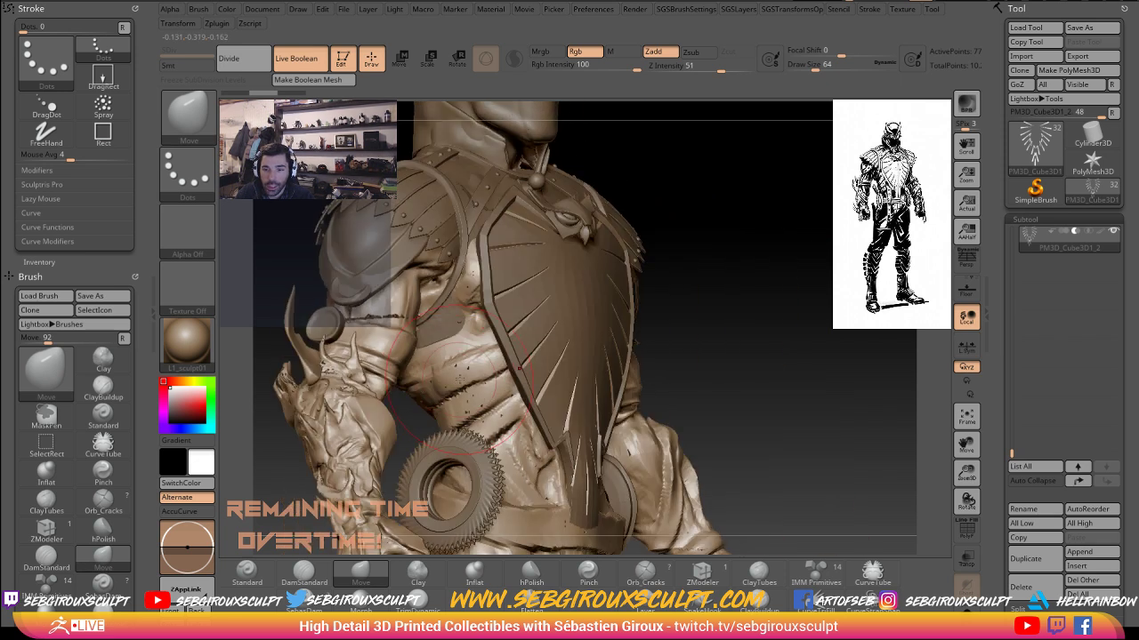
left_click_drag(460, 356, 458, 353)
key("space")
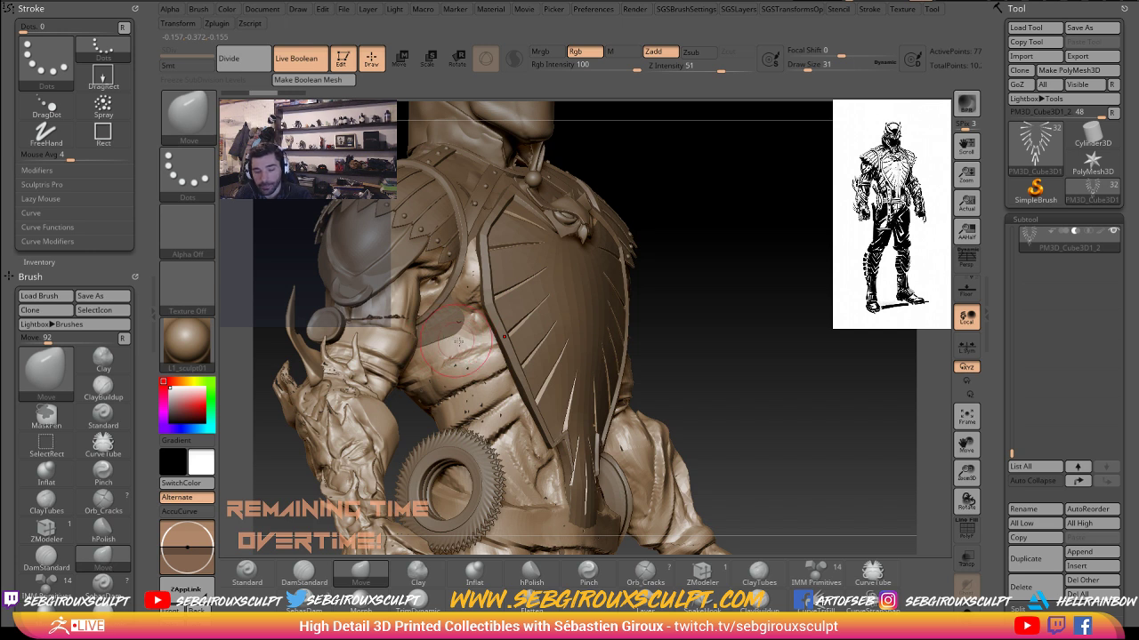
key("b")
key("c")
key("t")
left_click(468, 343, "alt")
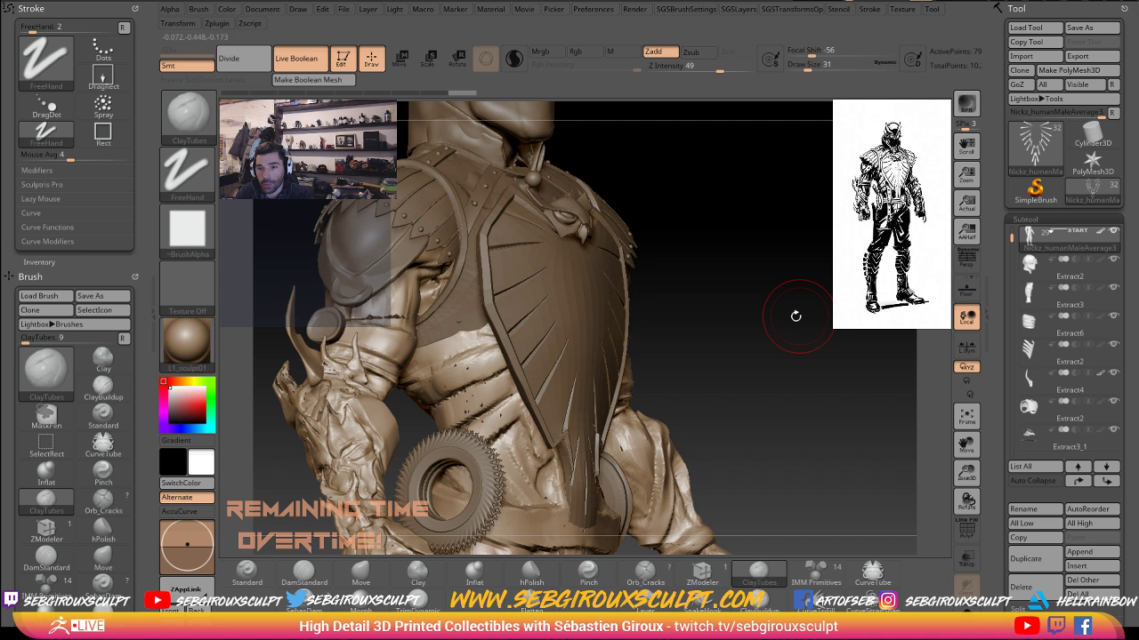
- Inspect the torso from front and back, selecting the toothed wheel at the waist and returning to the body subtool
left_click_drag(795, 315, 276, 292)
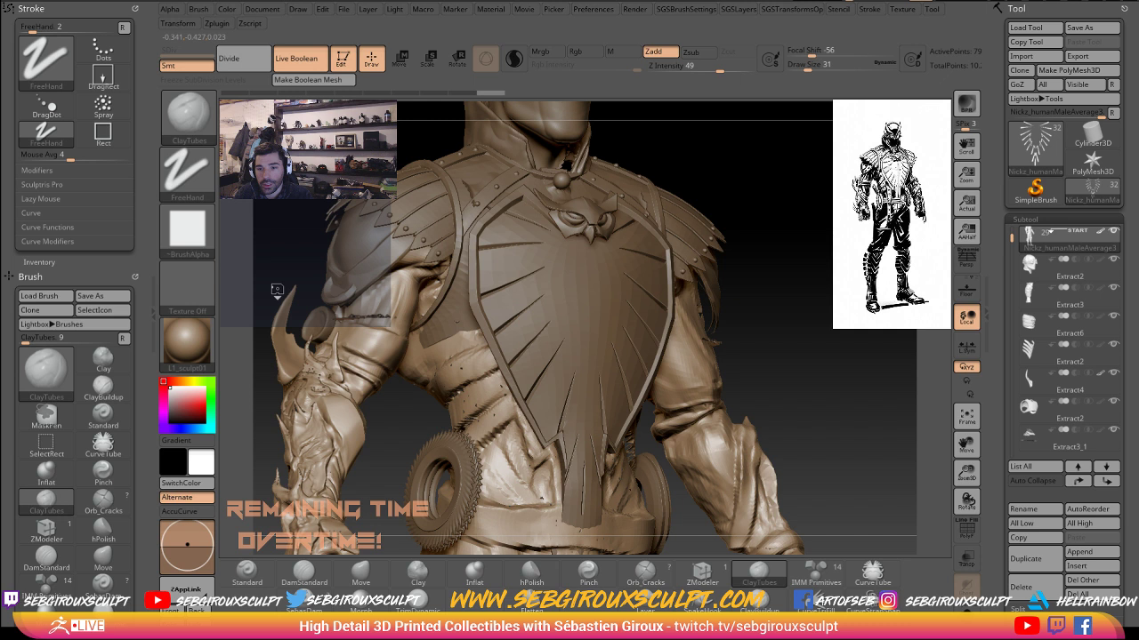
left_click_drag(277, 292, 379, 323)
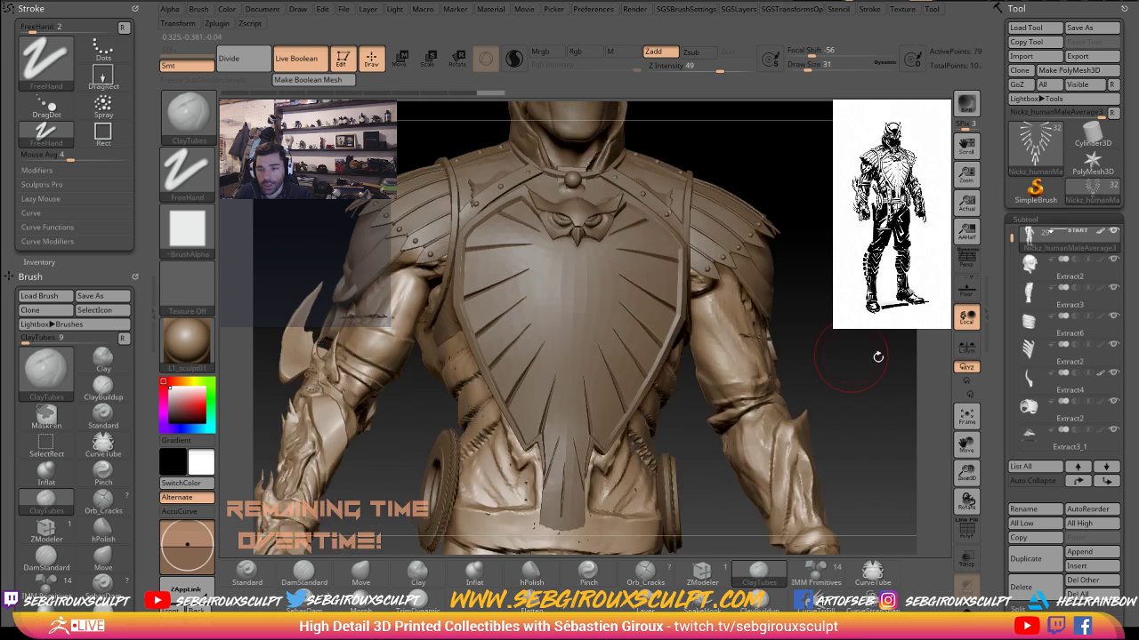
left_click_drag(851, 355, 874, 330)
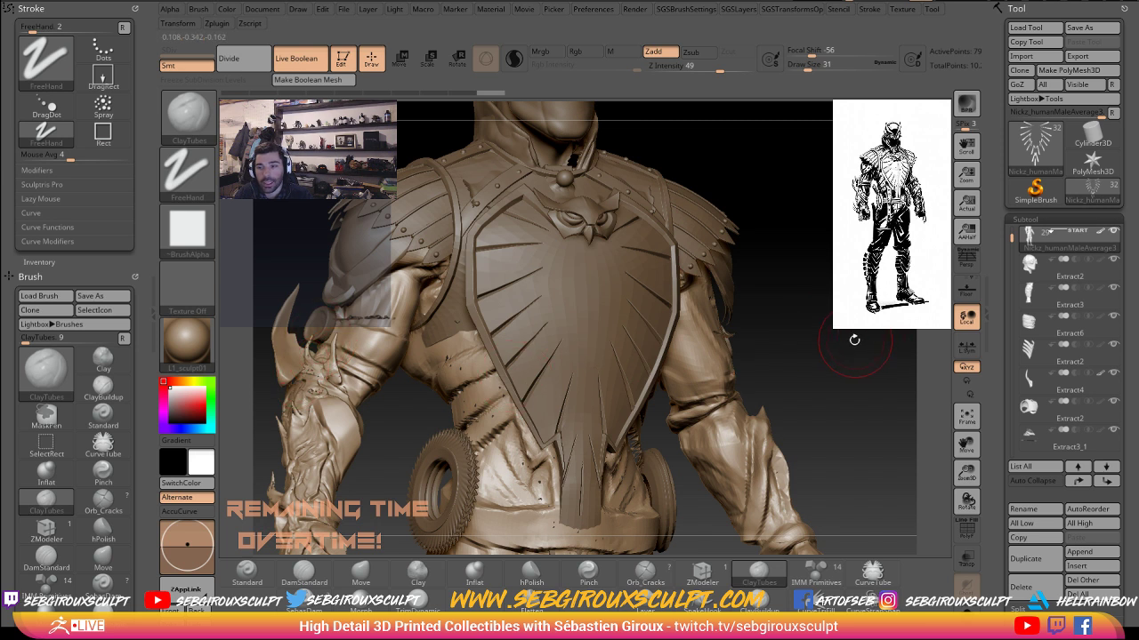
left_click_drag(845, 340, 866, 366)
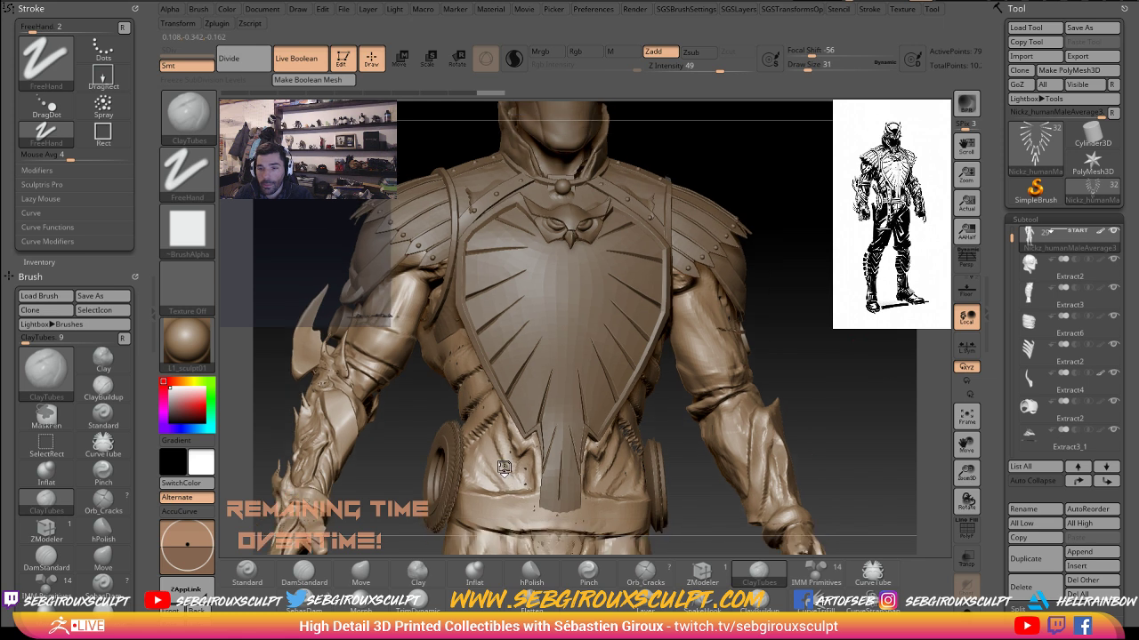
left_click(443, 468, "alt")
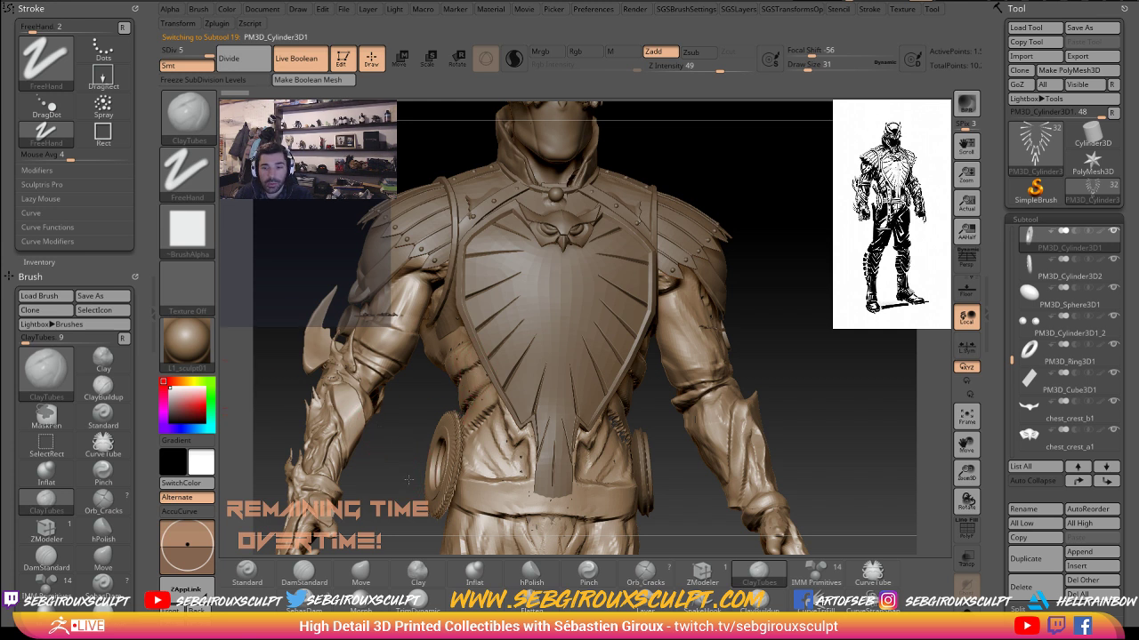
left_click_drag(405, 473, 484, 506)
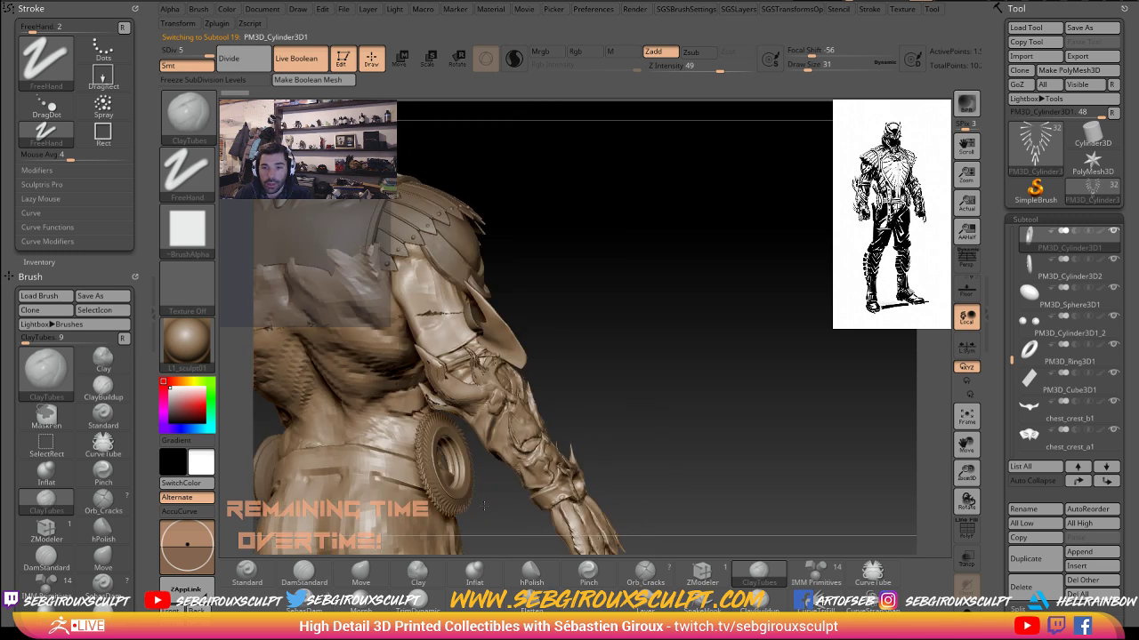
left_click(366, 295, "alt")
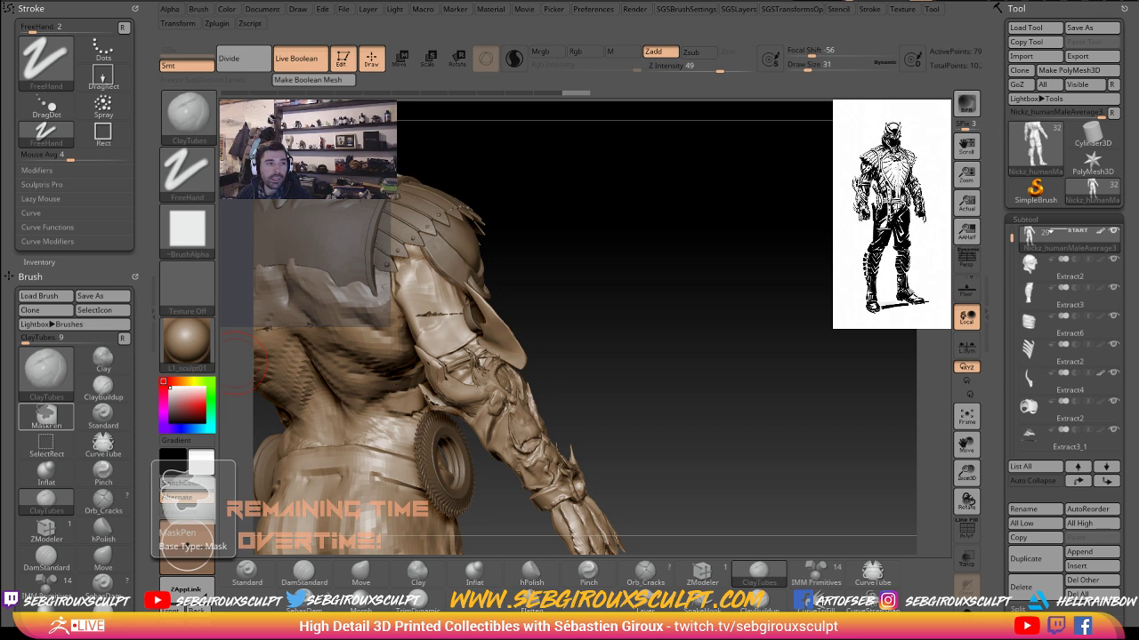
- Bring the Talon reference sheet back full screen and examine the comic panels of the crouching and sword-wielding figures
left_click_drag(622, 634, 666, 41)
double_click(666, 41)
left_click_drag(347, 301, 536, 226)
scroll(418, 200, "up", 3)
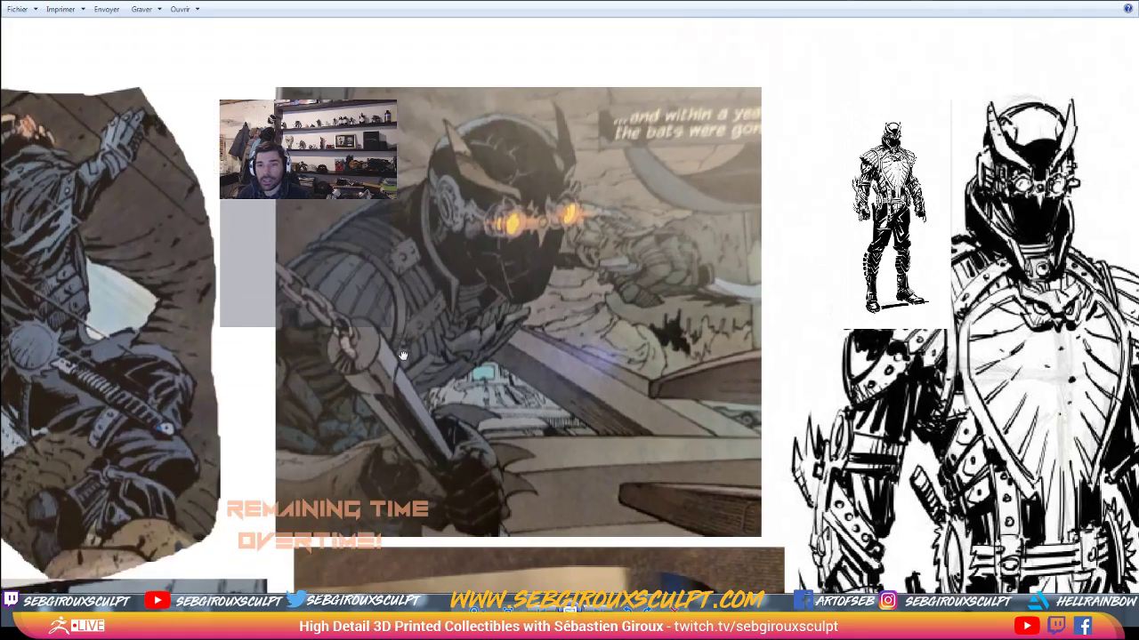
left_click_drag(386, 357, 437, 397)
left_click_drag(97, 388, 123, 380)
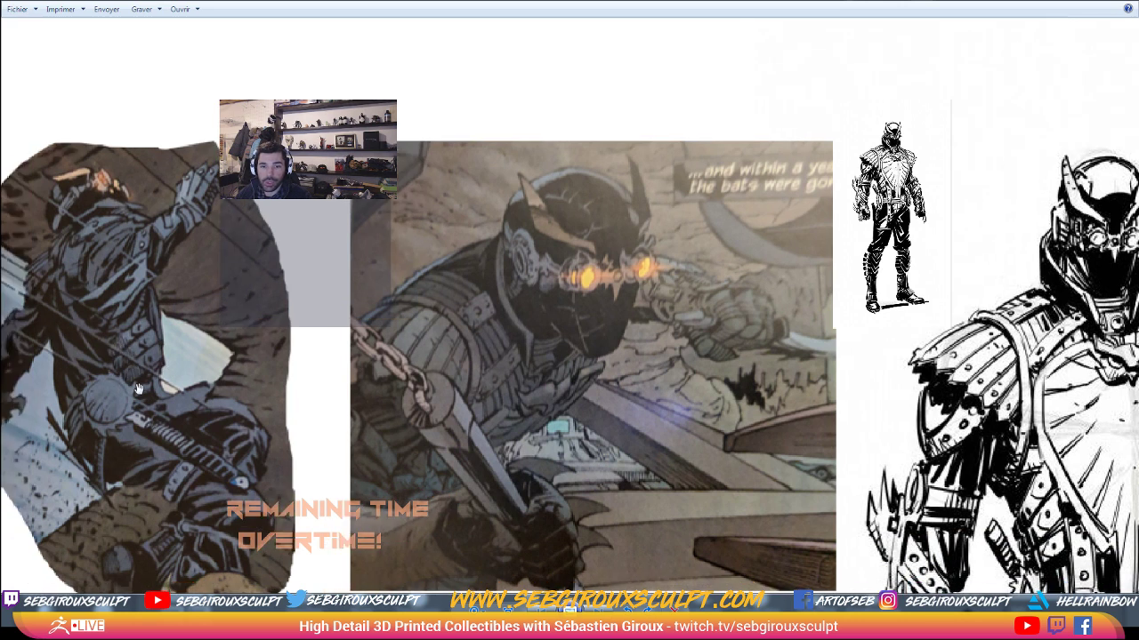
left_click_drag(146, 368, 169, 347)
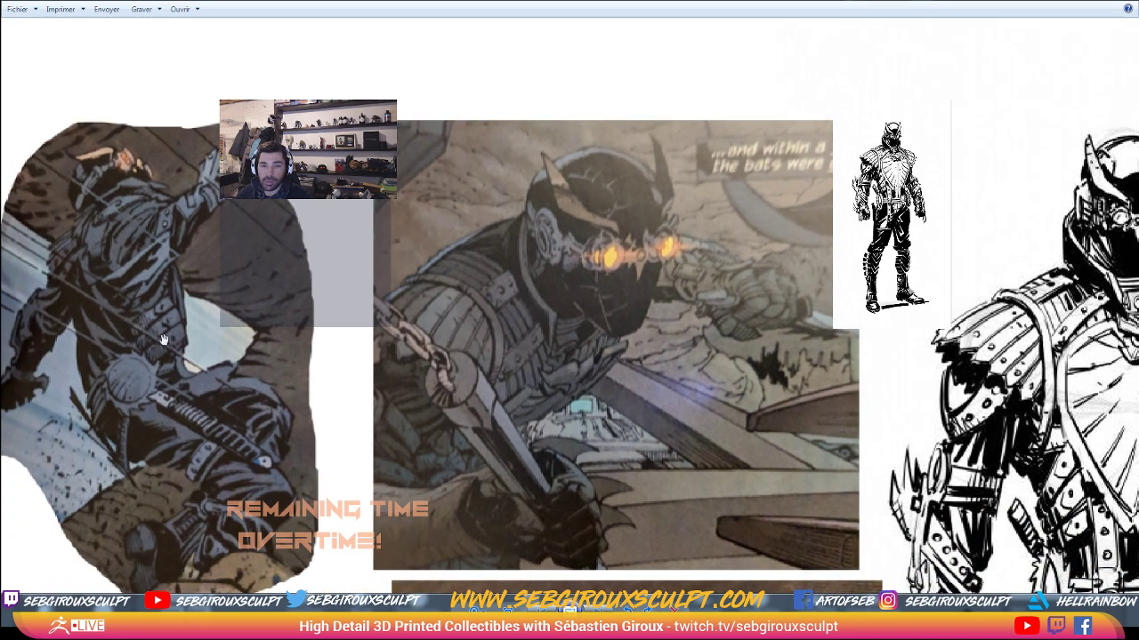
left_click_drag(687, 529, 660, 403)
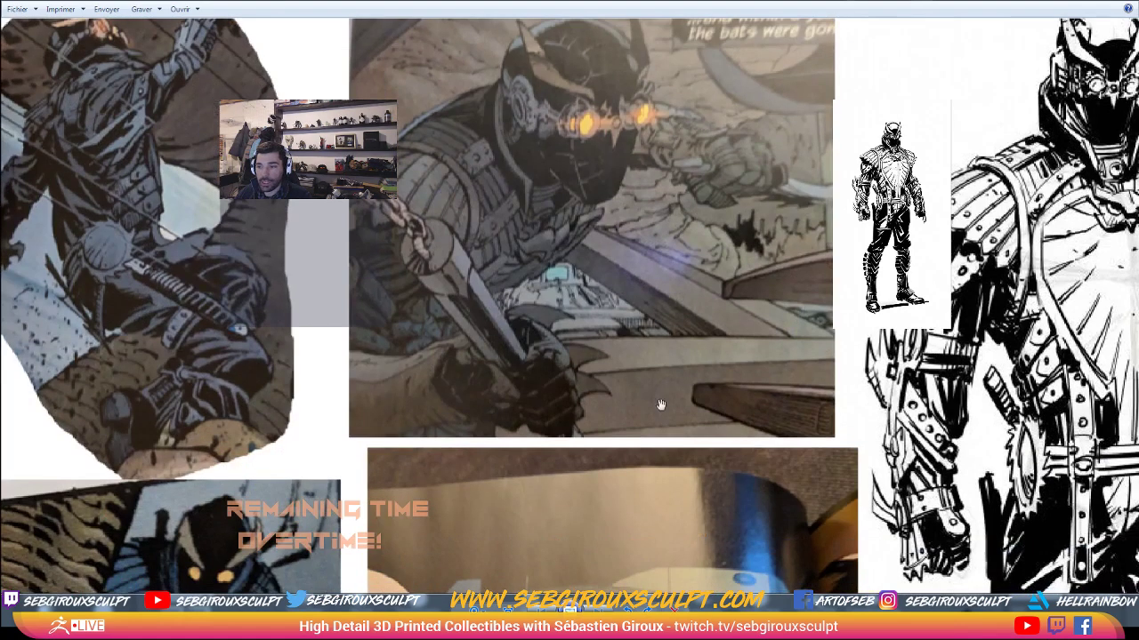
- Examine the lower comic panels and the inked leg drawing on the Talon reference sheet
left_click_drag(1024, 306, 725, 213)
scroll(432, 348, "down", 3)
left_click_drag(269, 551, 516, 257)
scroll(536, 277, "down", 1)
left_click_drag(544, 345, 395, 282)
scroll(507, 191, "up", 3)
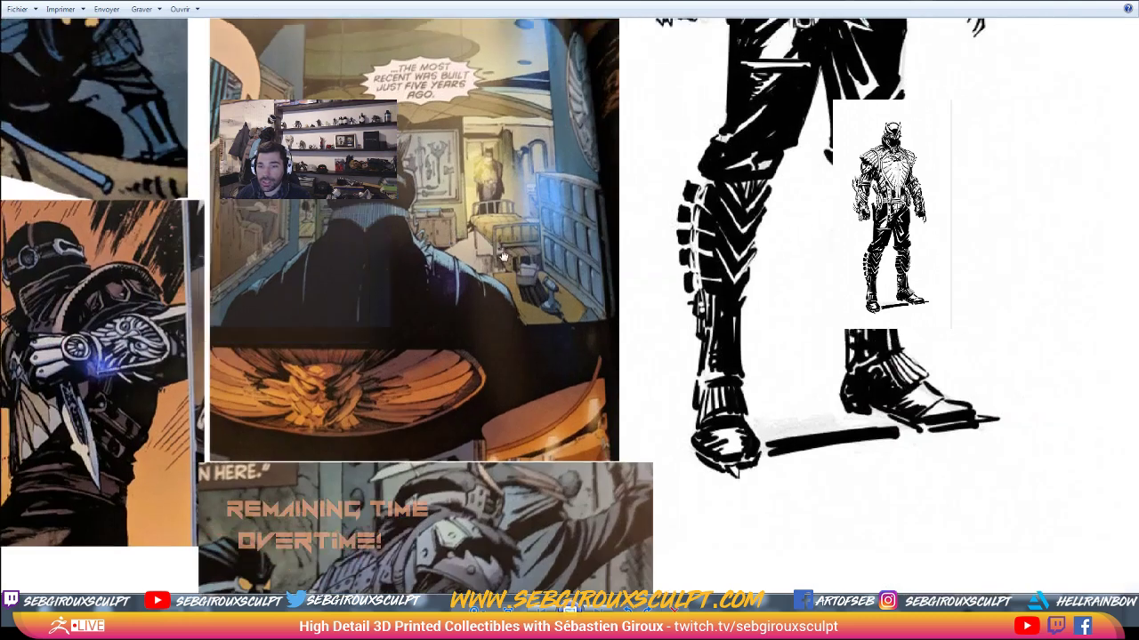
left_click_drag(507, 192, 406, 338)
left_click_drag(656, 116, 615, 338)
- Switch back to ZBrush and save the project
key("alt+Tab")
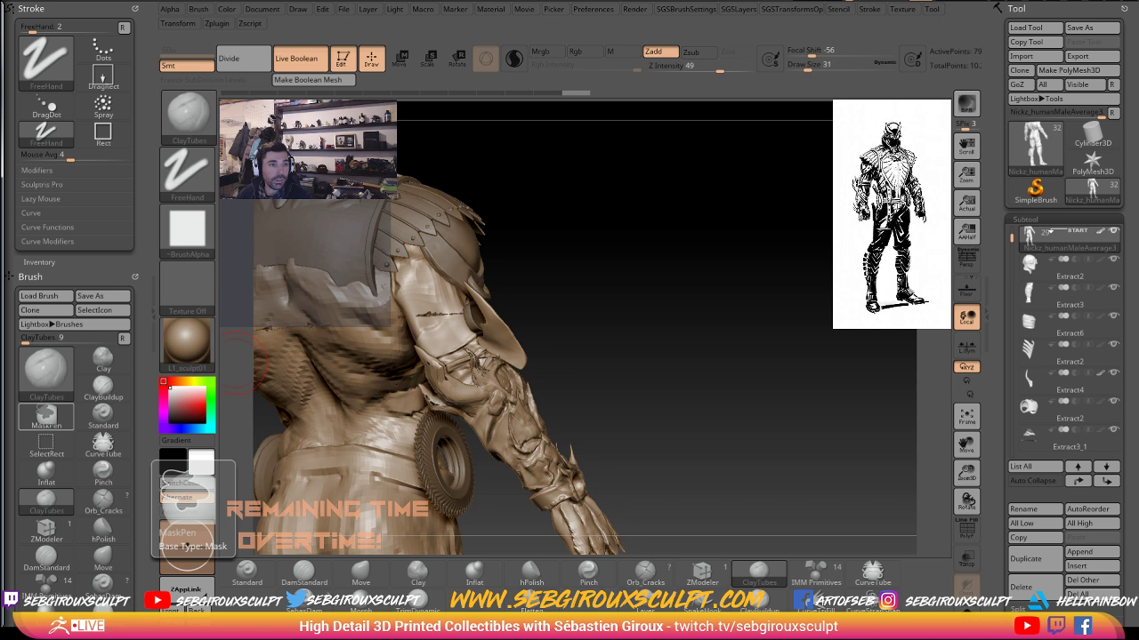
key("ctrl+s")
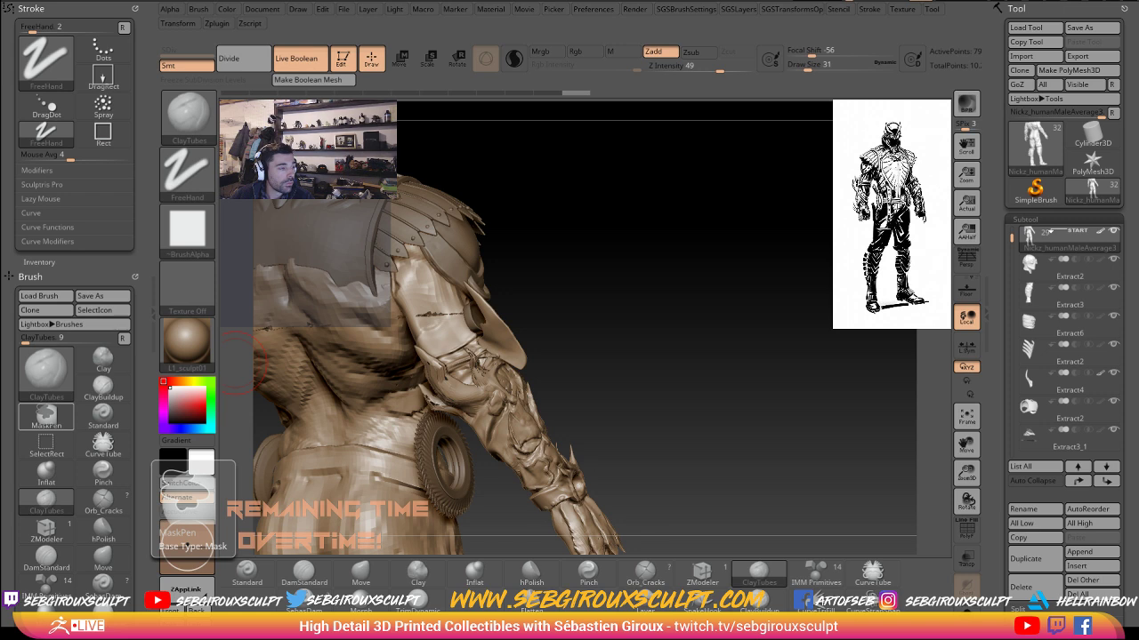
- Switch to the browser, preview the Type 54 double mag pouch and search Google Images for "chinese pouch leather type 54"
key("alt+Tab")
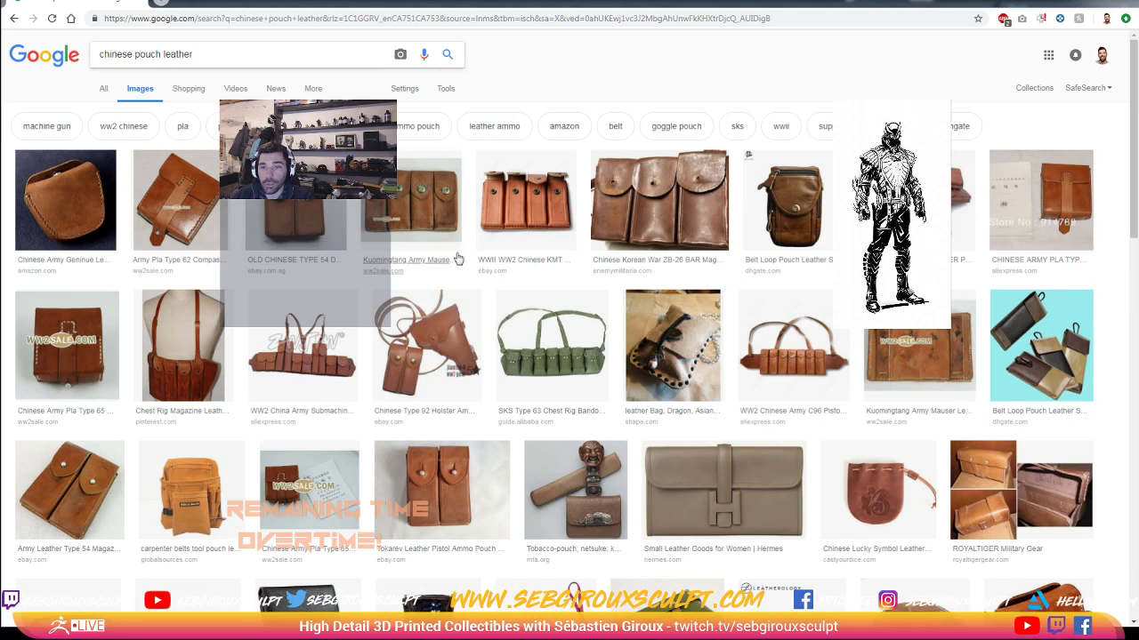
left_click(309, 219)
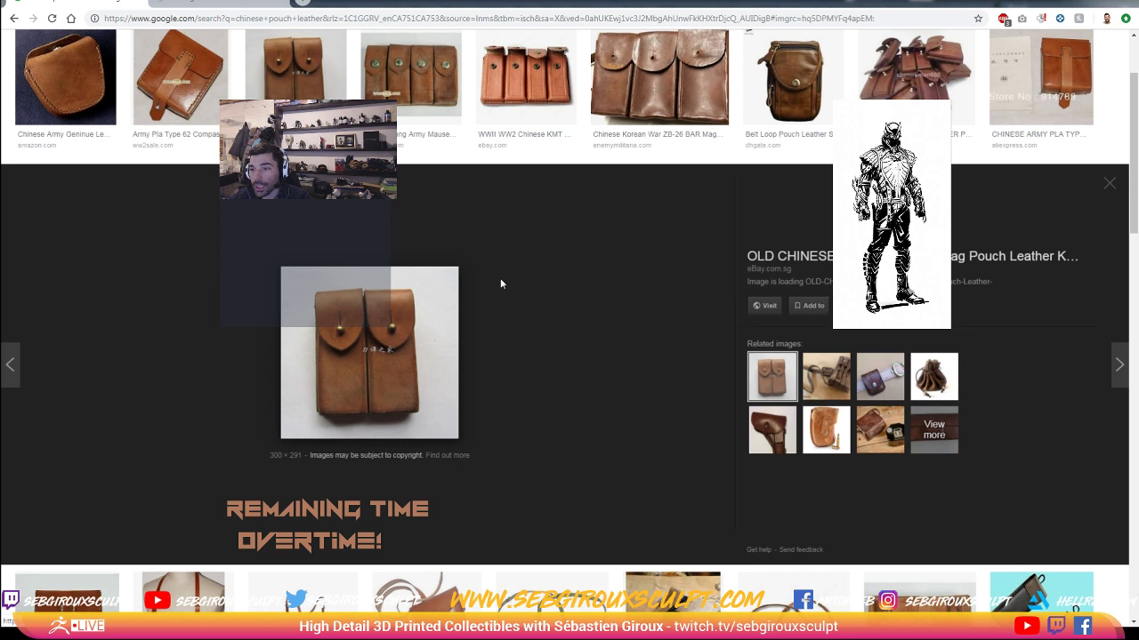
scroll(501, 282, "up", 2)
left_click(234, 60)
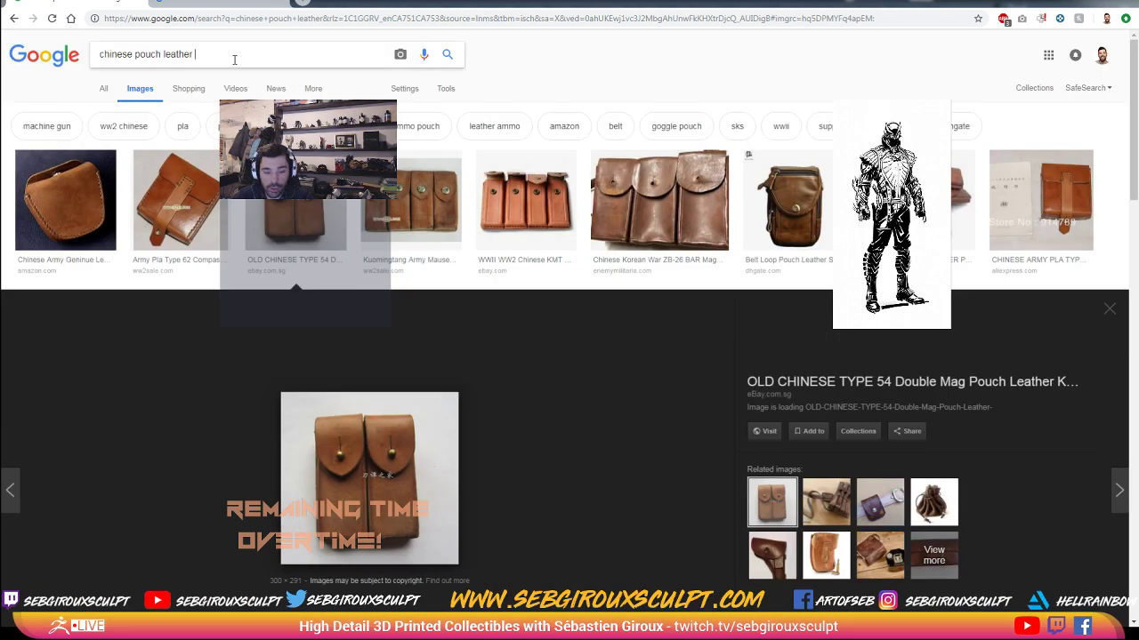
type("type 54")
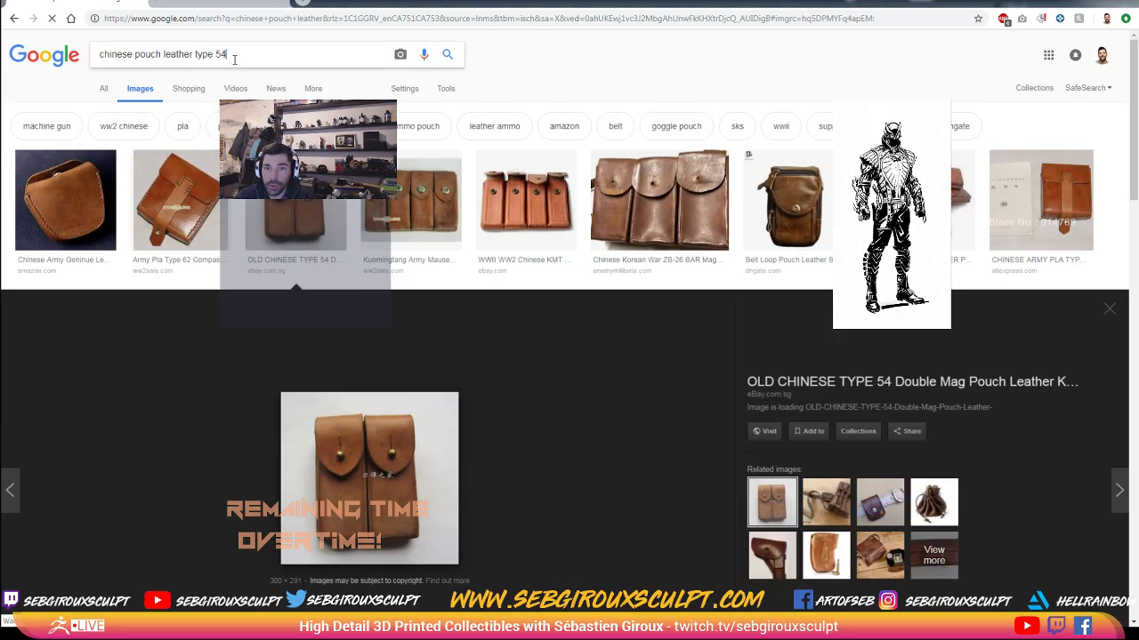
key("Return")
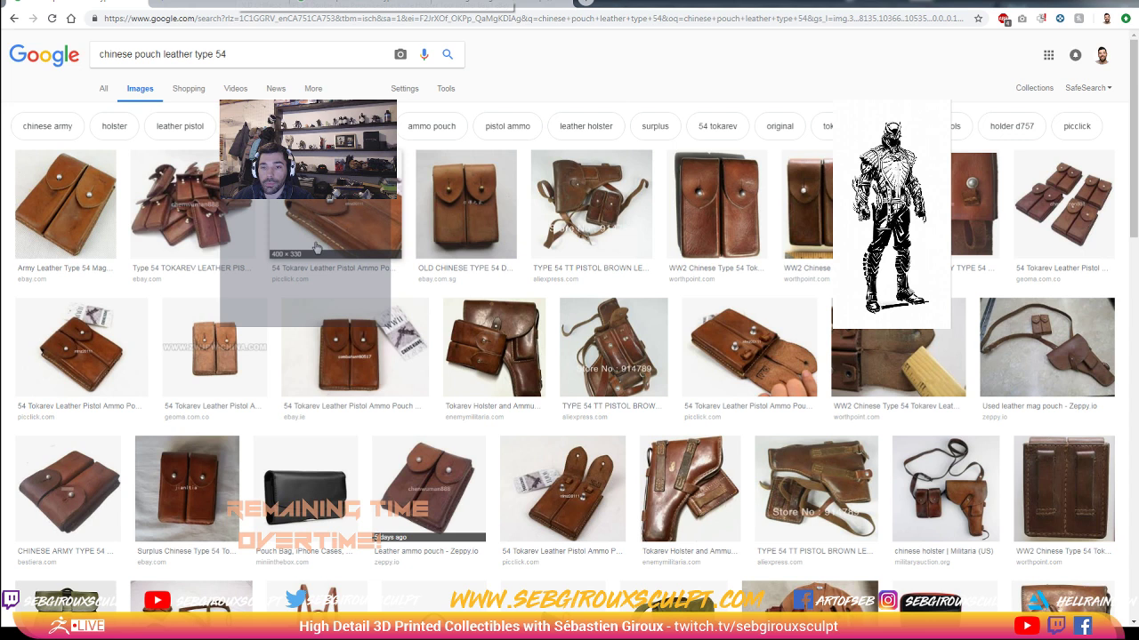
- On the eBay listing for the Type 54 pouch, enlarge the open-flap photo and open that image in a new tab
left_click(272, 8)
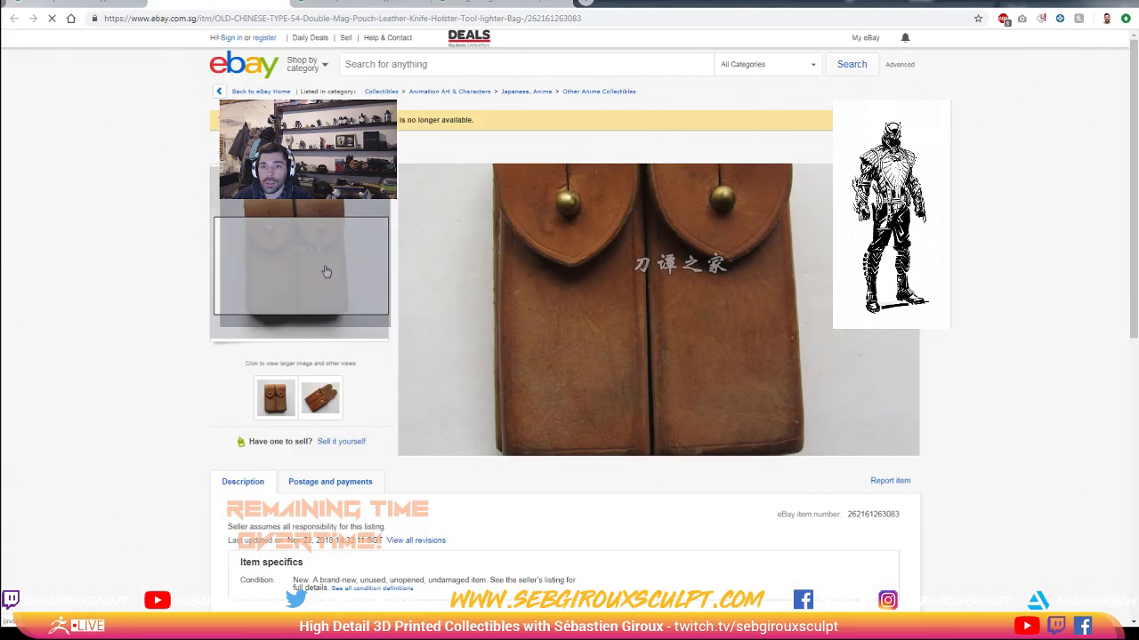
left_click(322, 402)
mouse_move(308, 287)
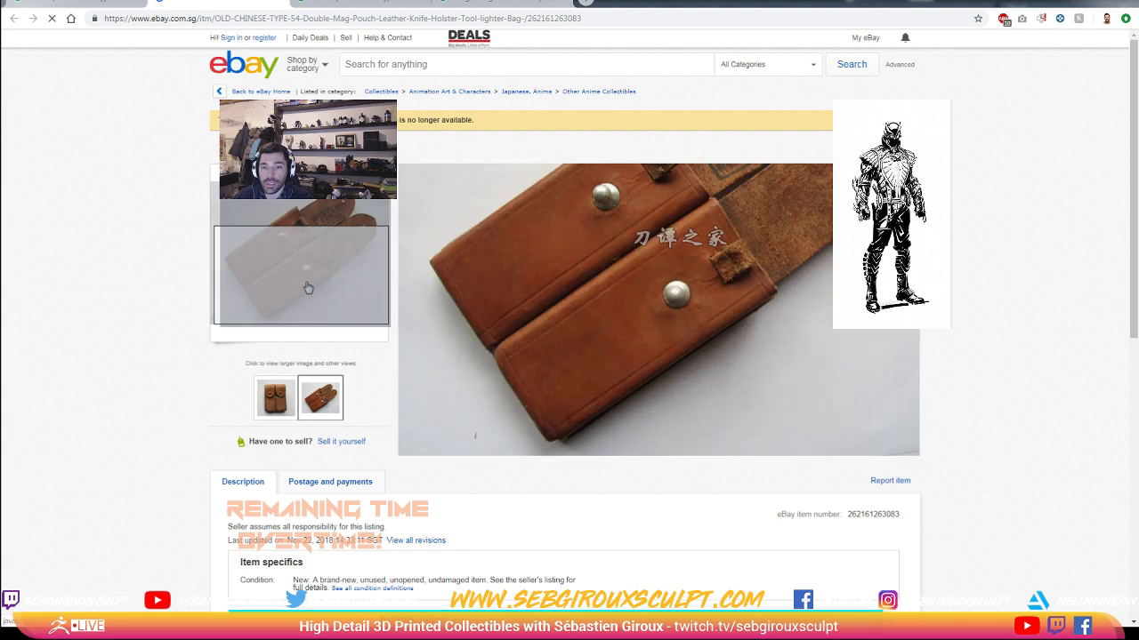
left_click(307, 293)
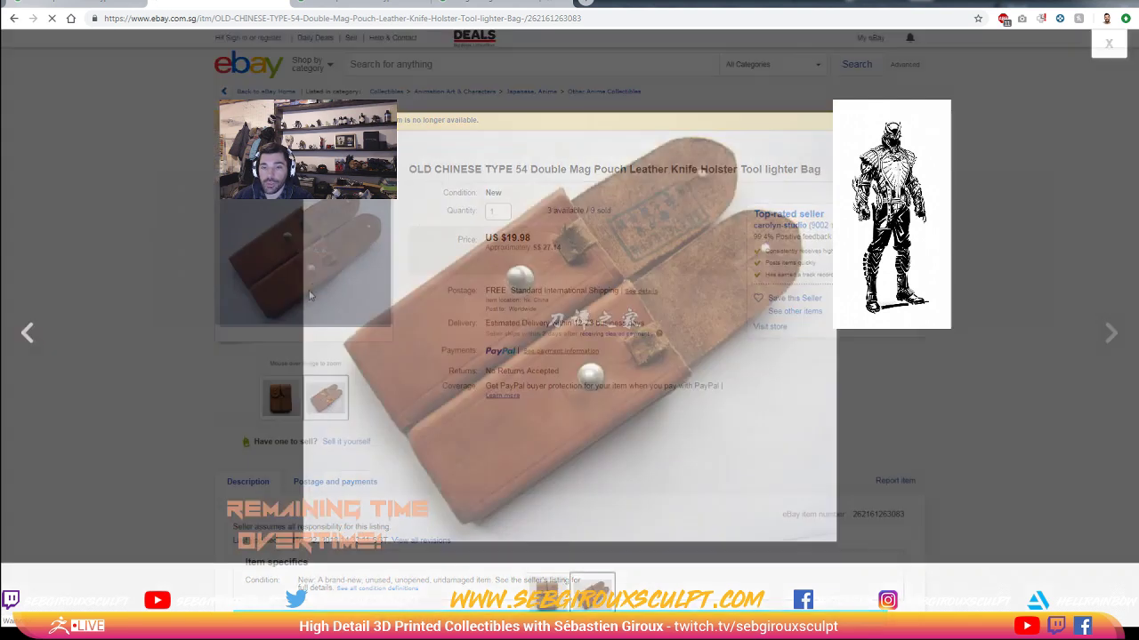
right_click(525, 317)
left_click(571, 324)
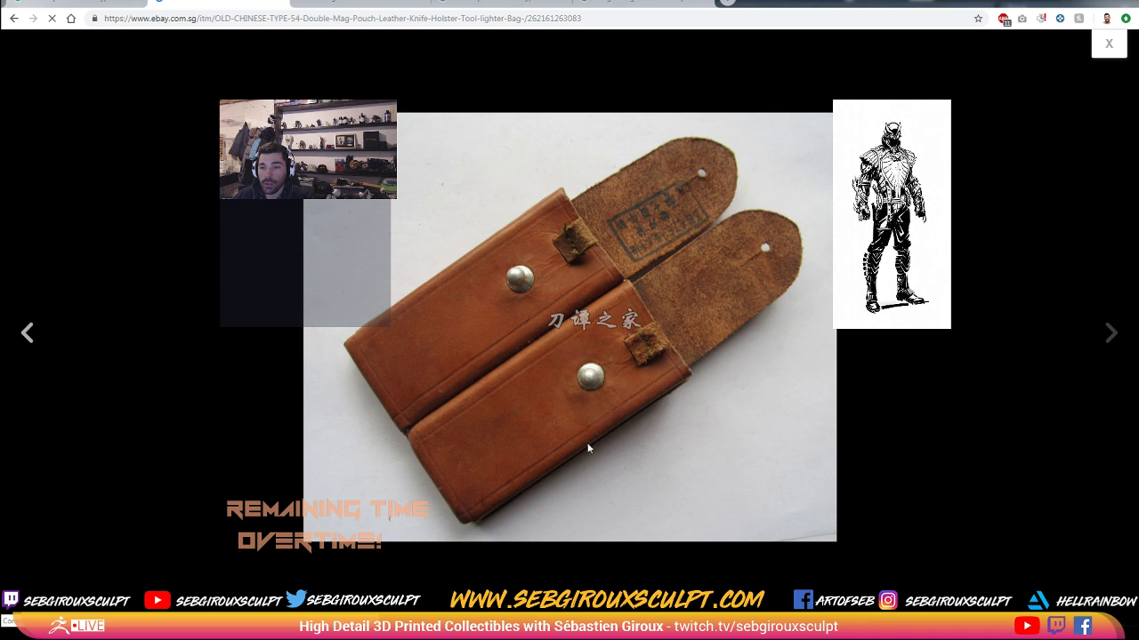
- Open the closed-flap front photo of the Type 54 pouch in a new tab and view both enlarged eBay photos
left_click(545, 592)
right_click(544, 291)
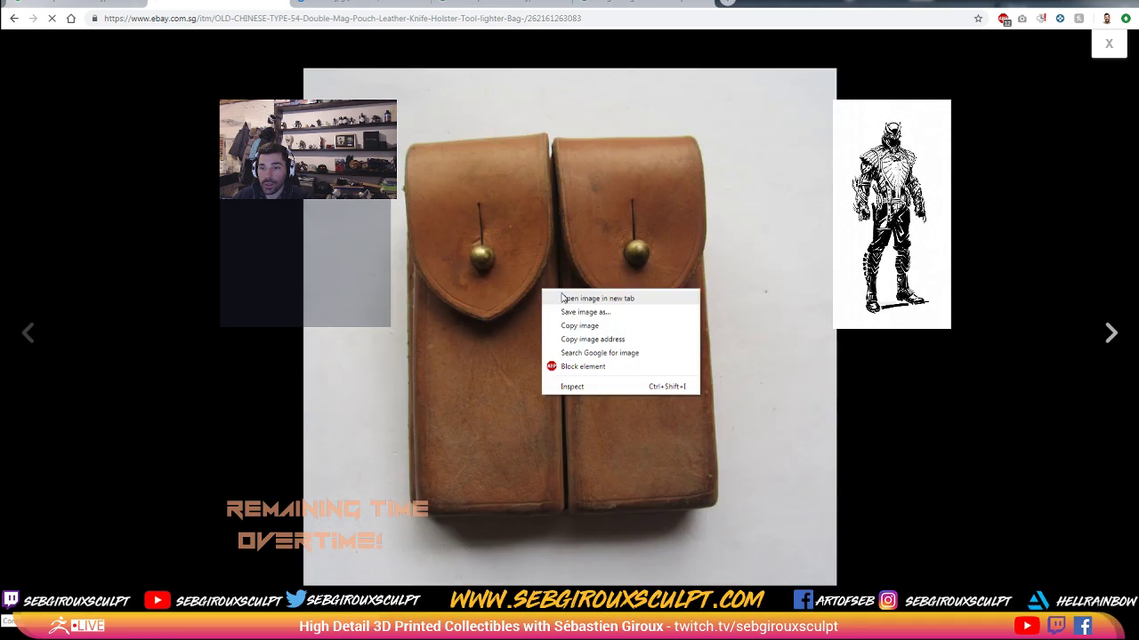
left_click(570, 299)
left_click(1114, 53)
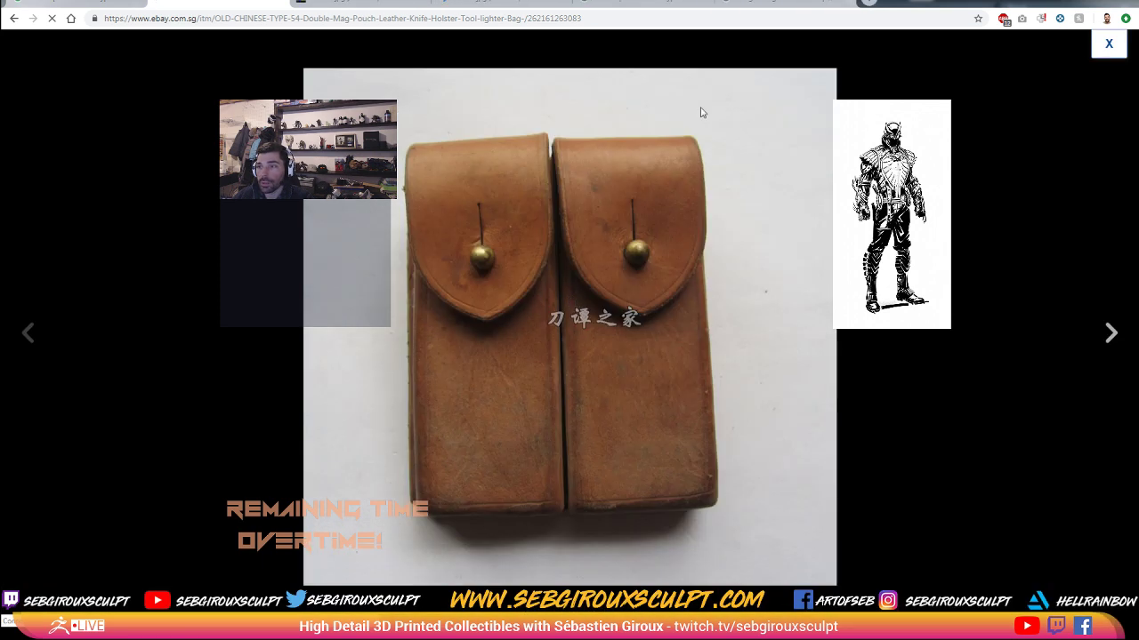
left_click(365, 4)
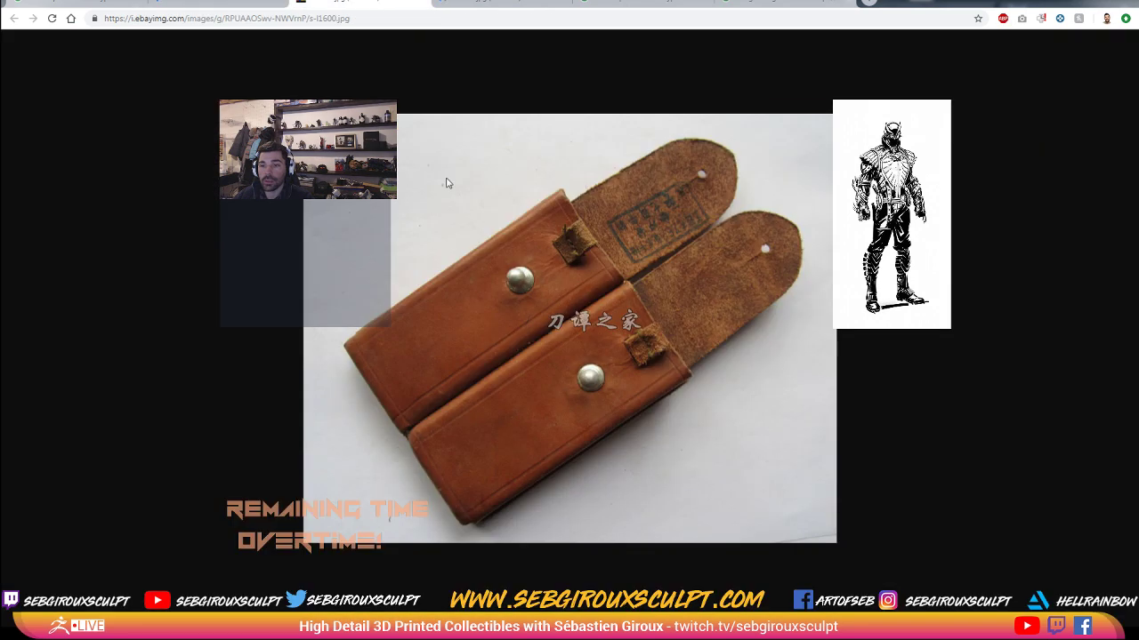
left_click(498, 5)
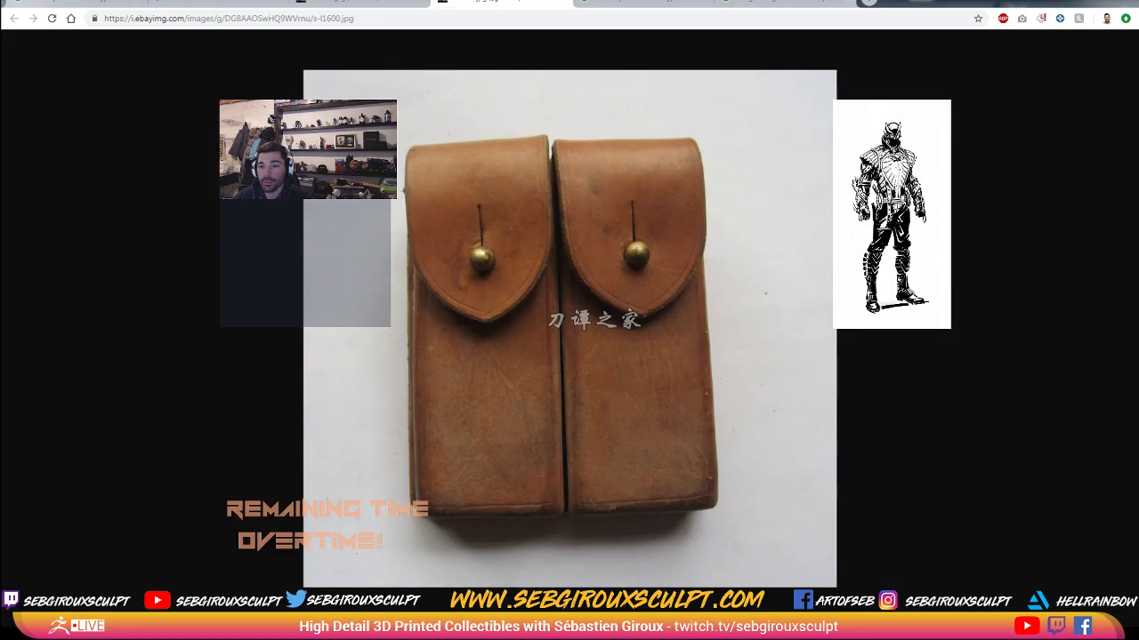
- Browse the Google Images pouch results and view the WorthPoint photo of the pouch's stitched back with belt loops
left_click(624, 4)
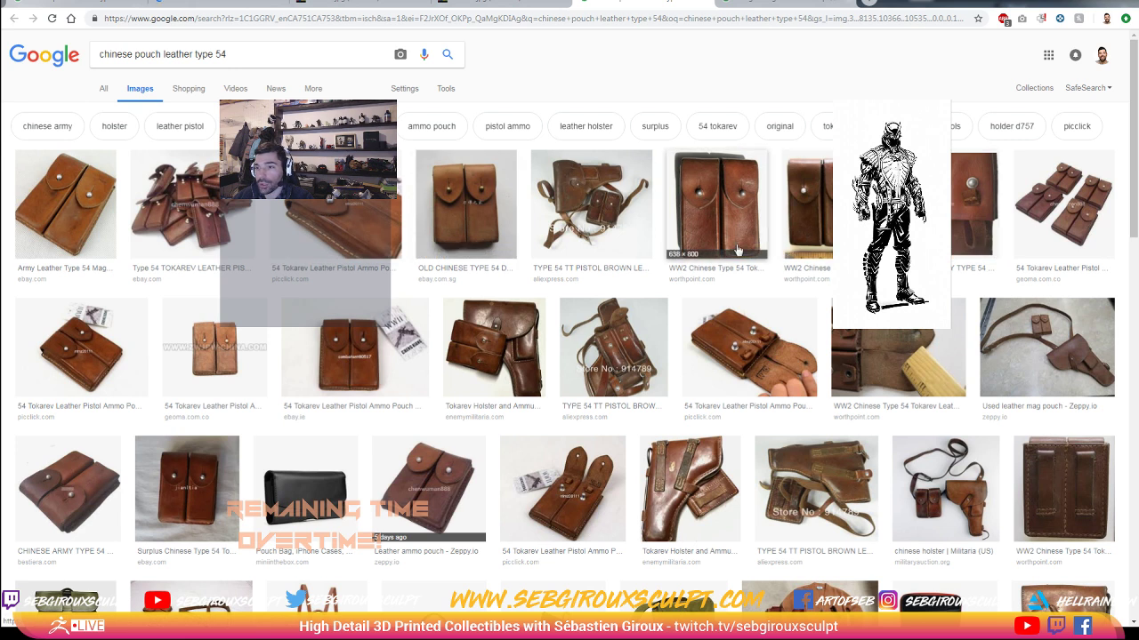
scroll(738, 252, "down", 1)
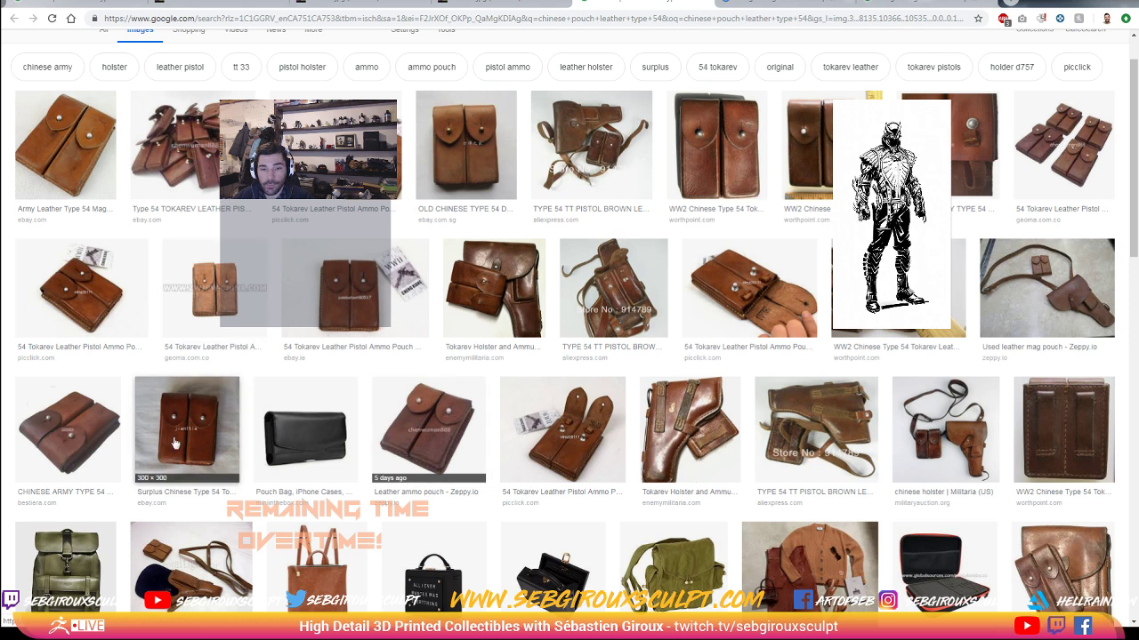
scroll(175, 442, "down", 2)
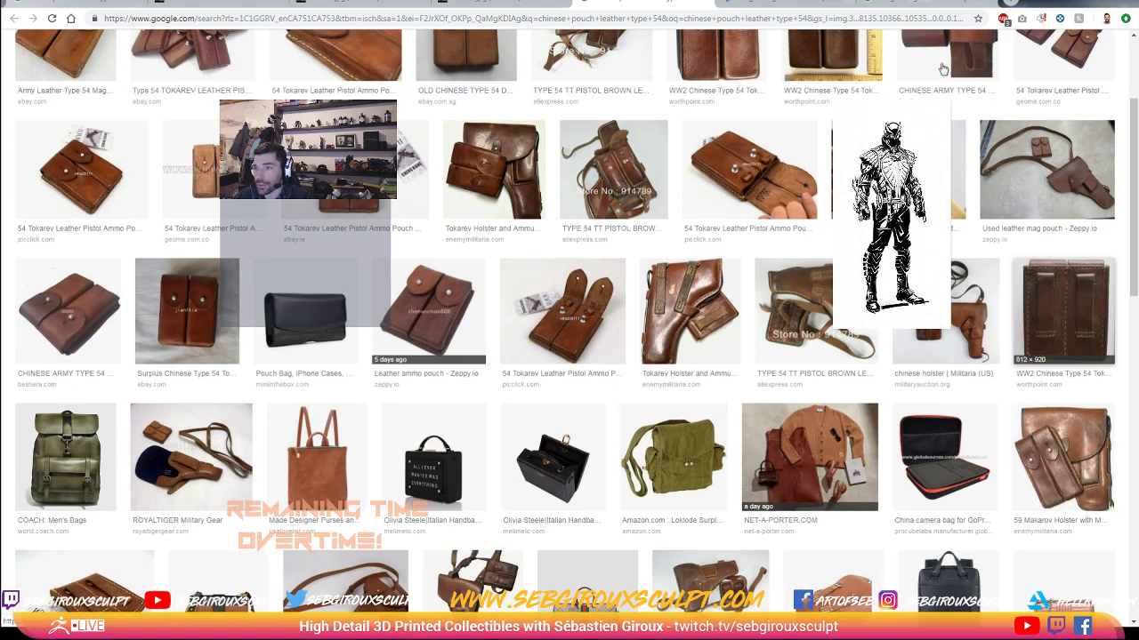
left_click(792, 3)
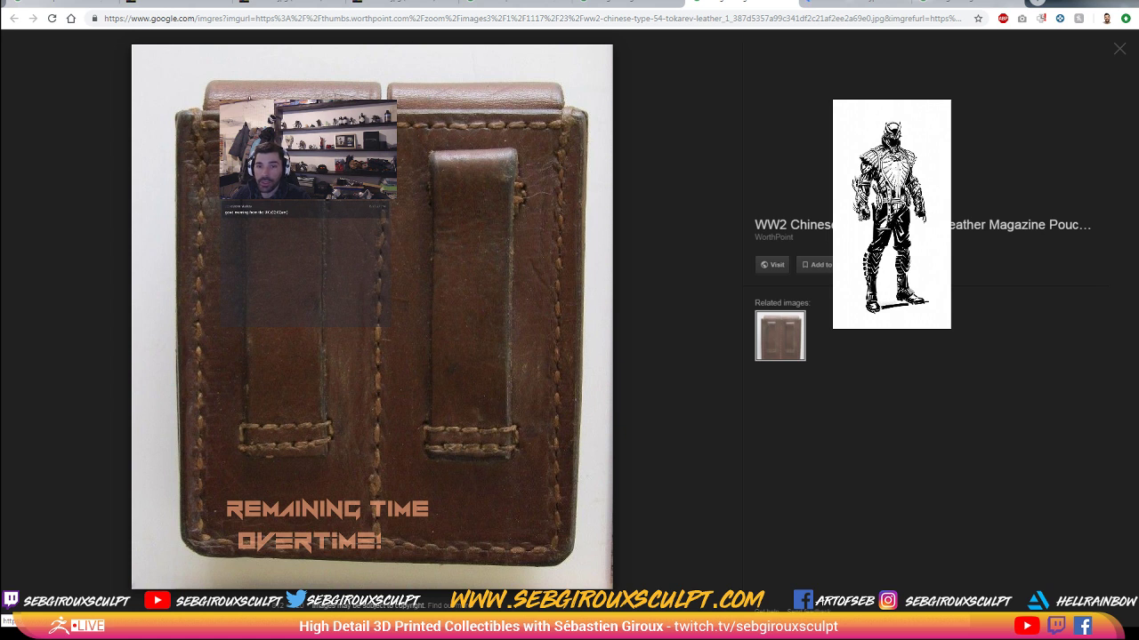
left_click(532, 116)
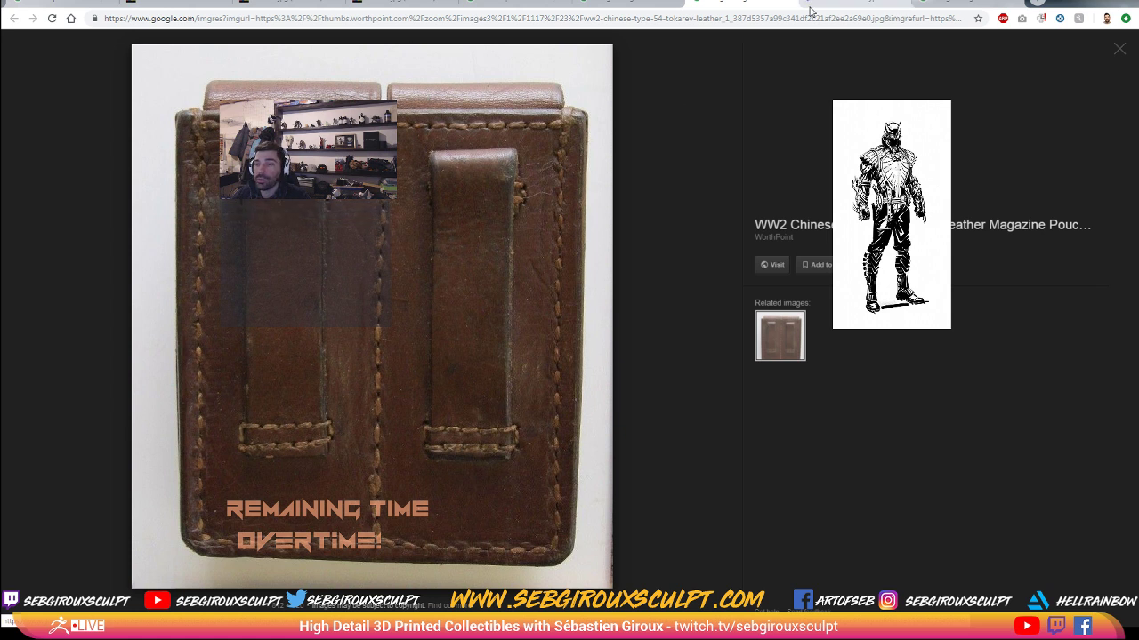
- View the ruler and open-flap photos on the WorthPoint listing, and move the browser window aside to return to ZBrush
left_click(829, 2)
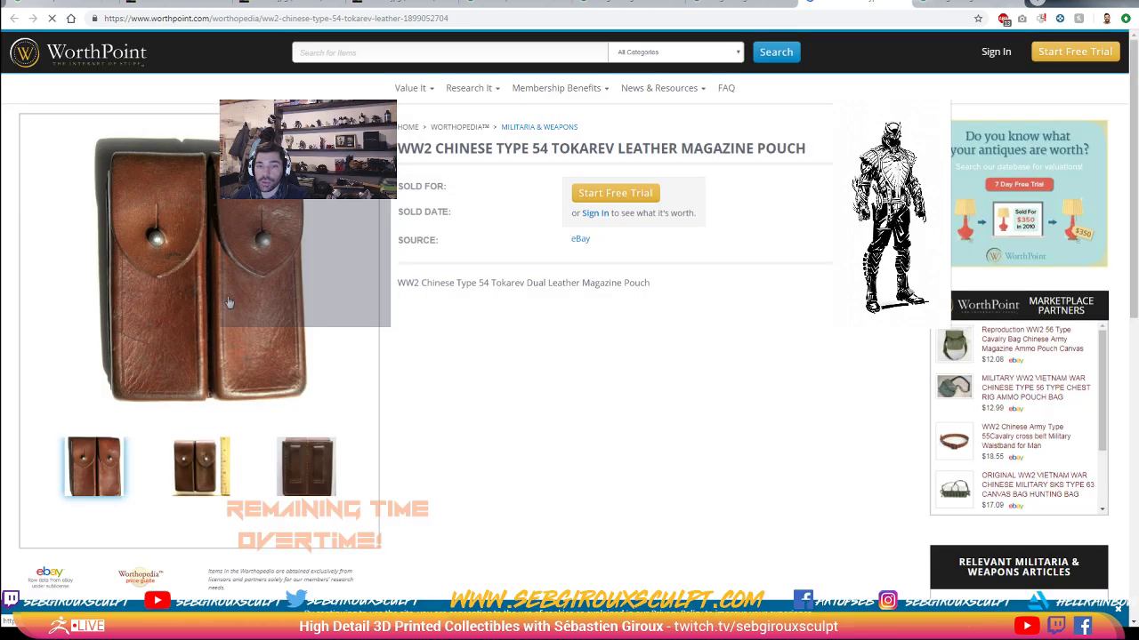
left_click(215, 473)
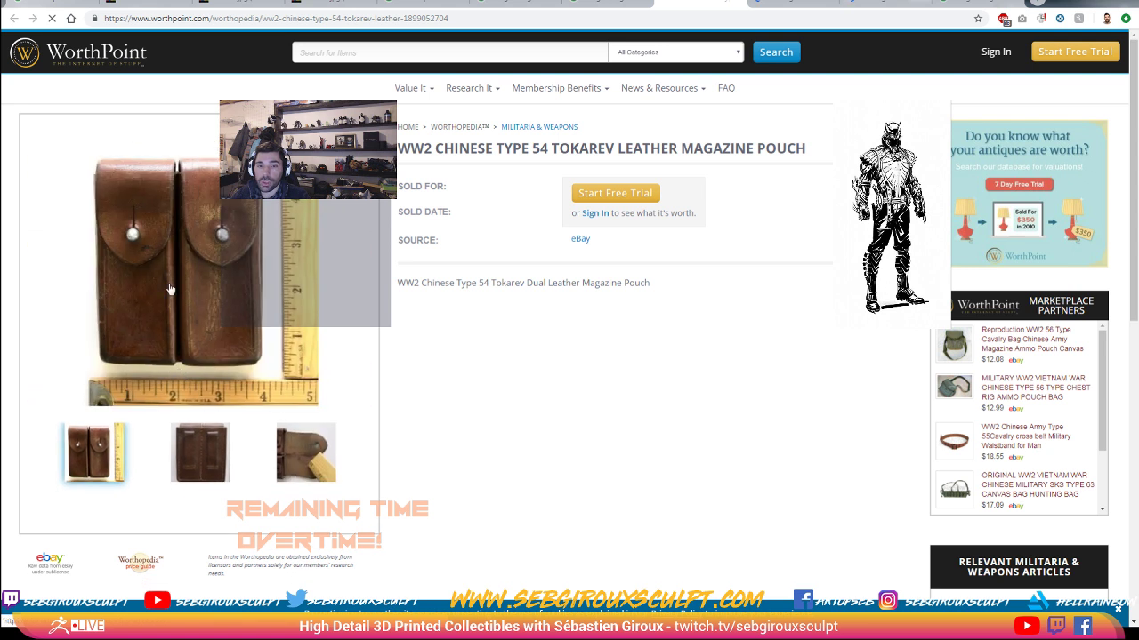
left_click(291, 456)
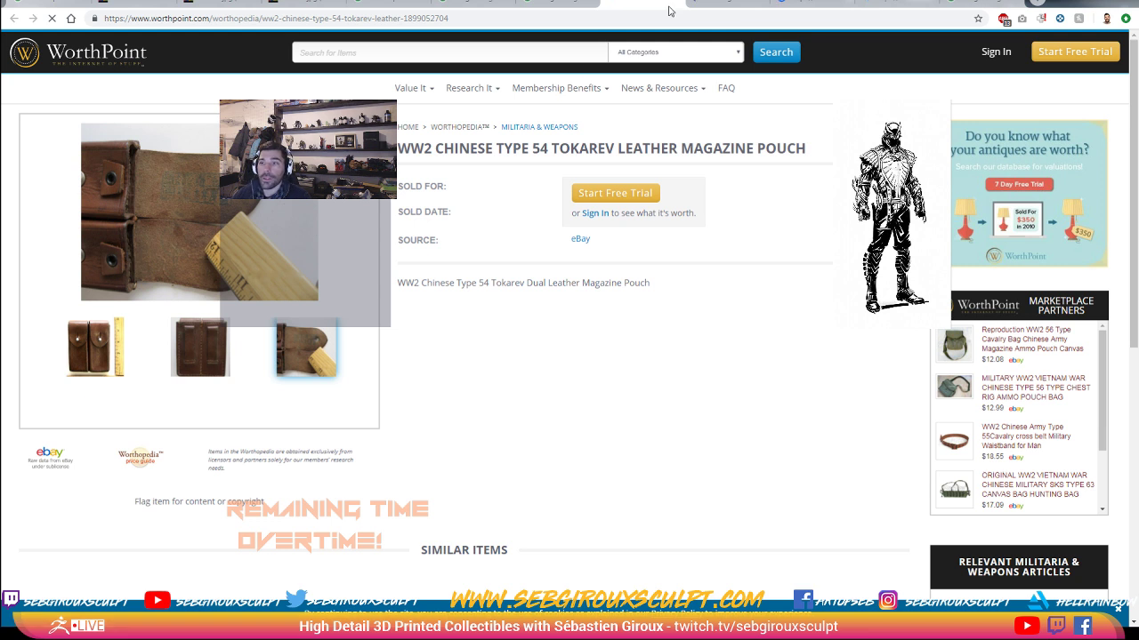
left_click_drag(915, 54, 754, 82)
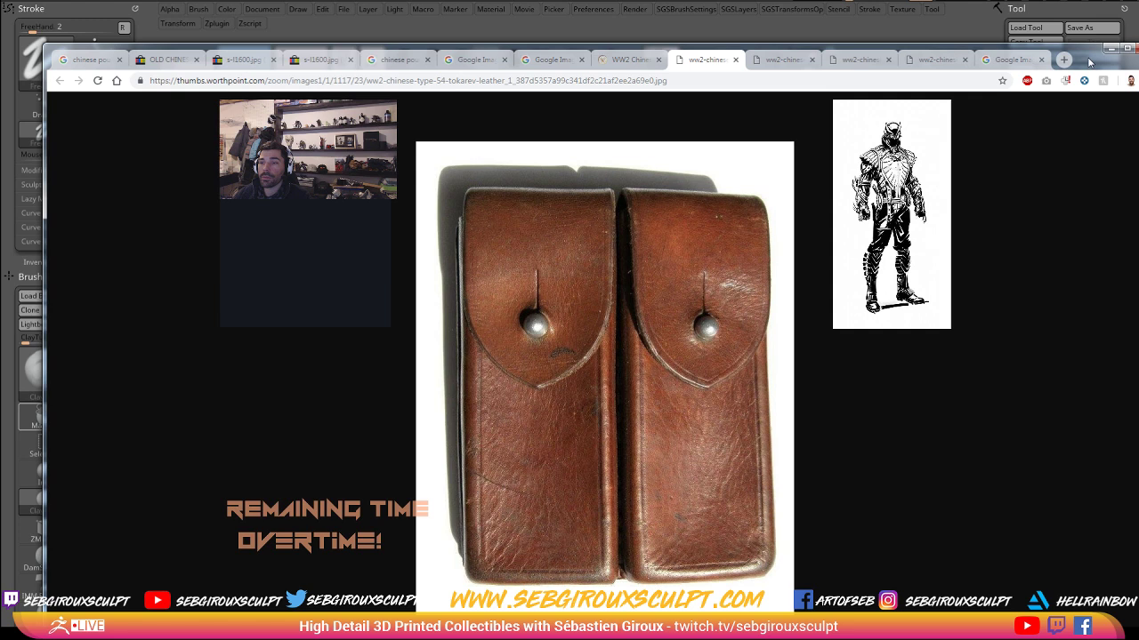
left_click_drag(1094, 62, 0, 40)
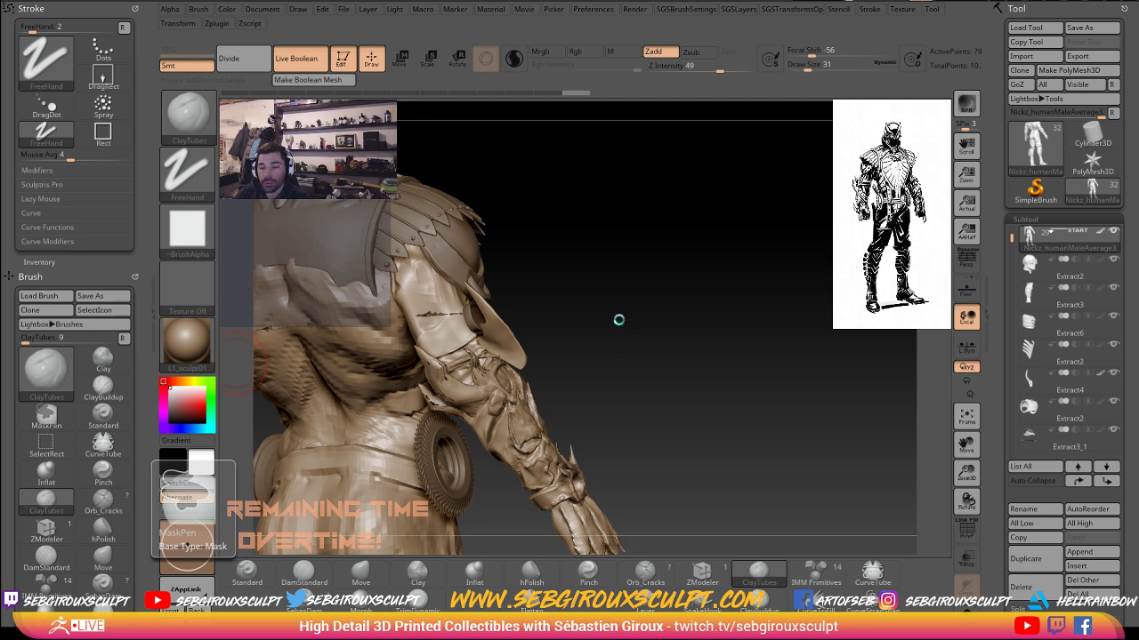
- Set the QuickSave maximum duration to 150 minutes in the ZBrush preferences
left_click_drag(618, 319, 542, 115)
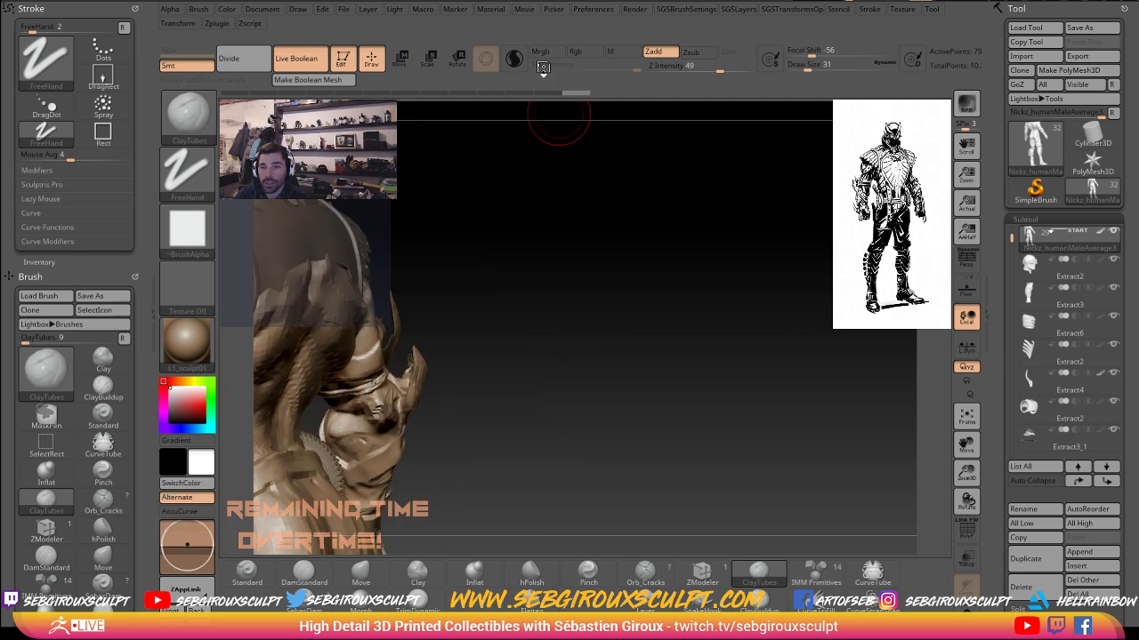
left_click(589, 10)
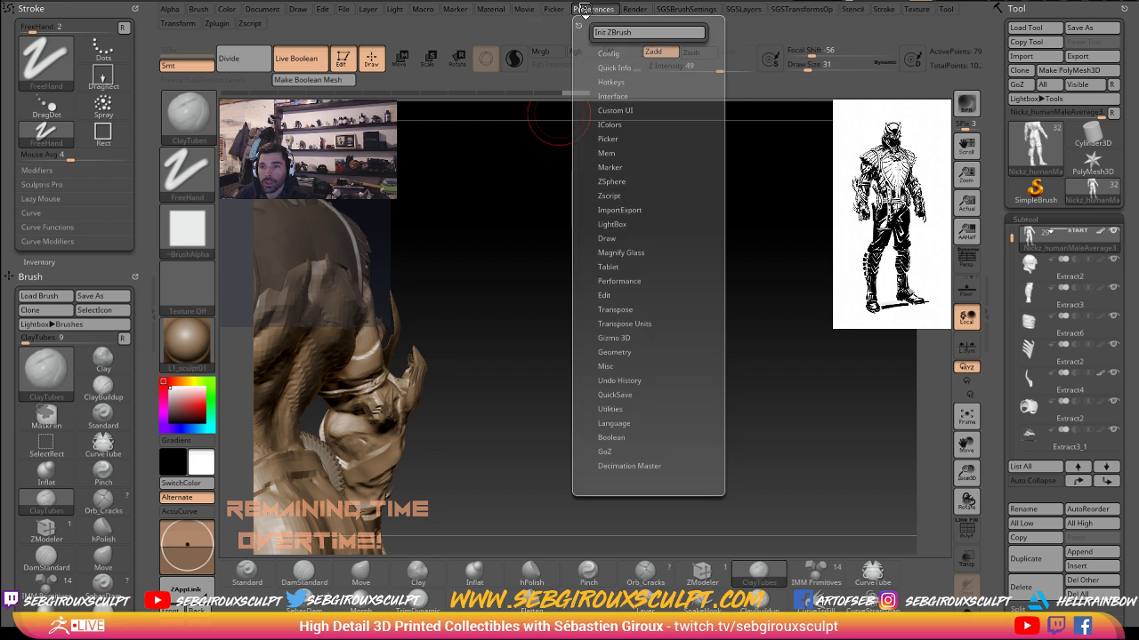
left_click(615, 383)
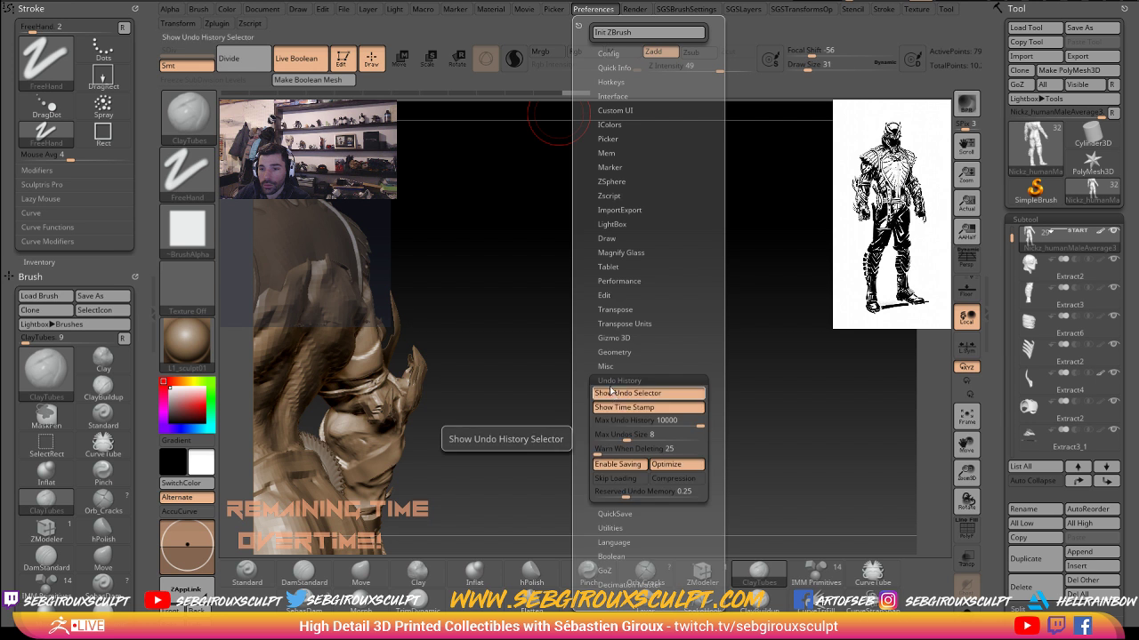
left_click(614, 382)
left_click(613, 395)
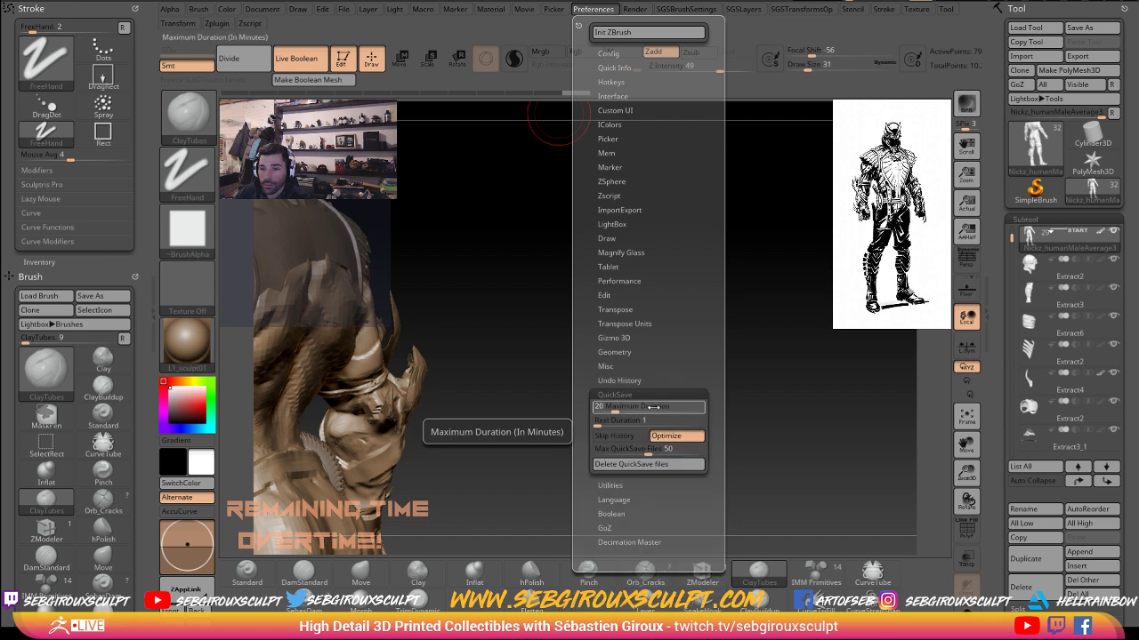
left_click(653, 408)
type("150")
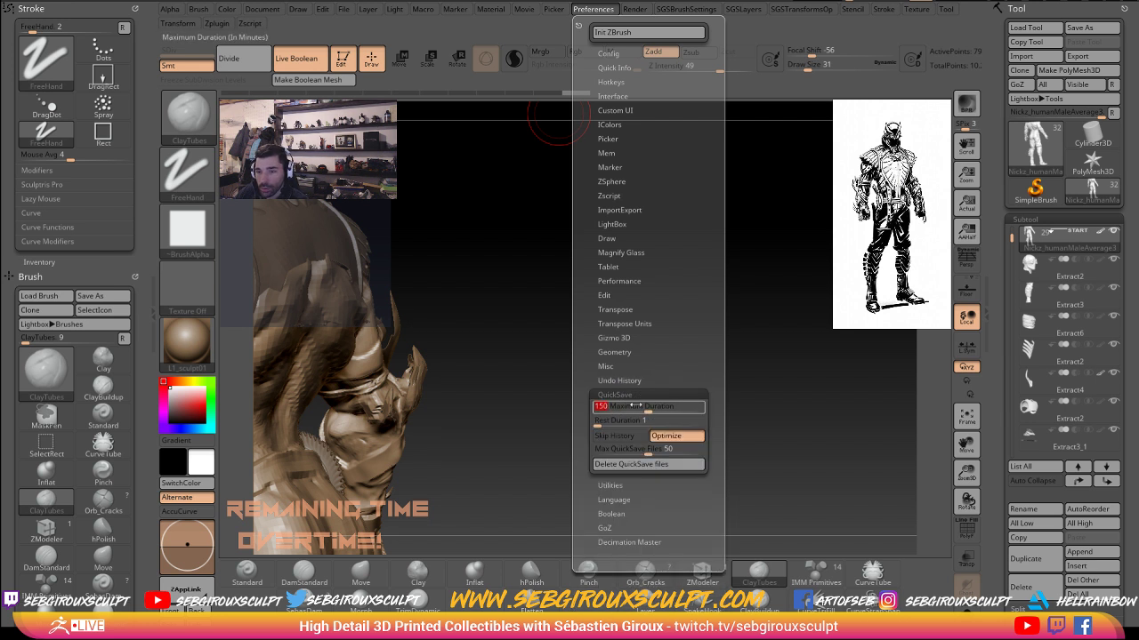
left_click(616, 451)
left_click(676, 408)
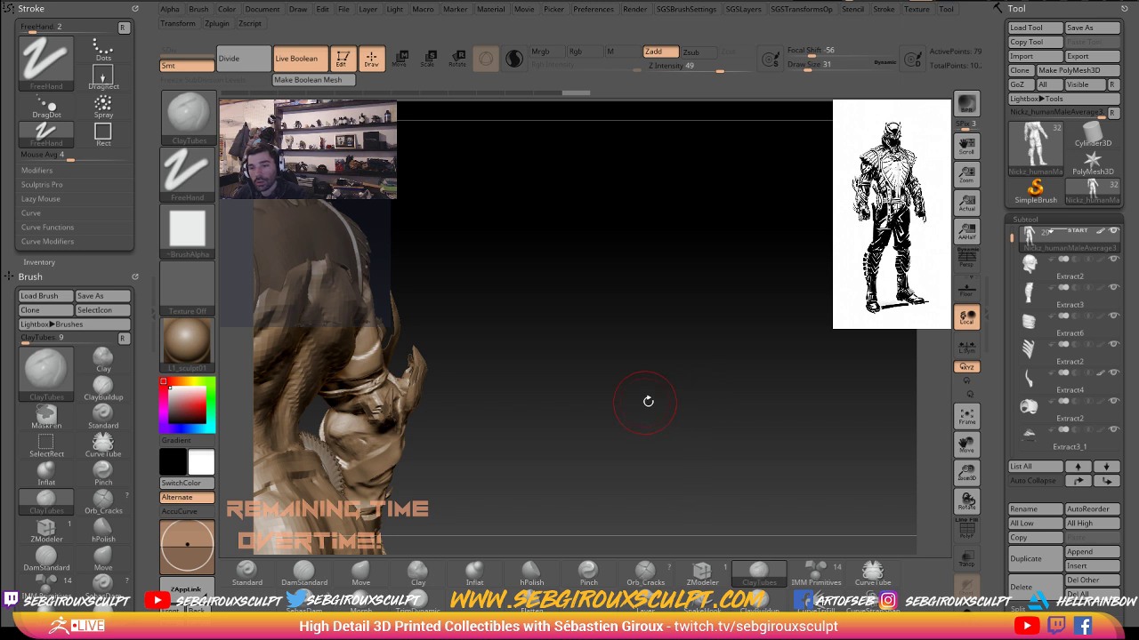
- Hide the disc-shaped hip subtools PM3D_Cylinder3D1 and PM3D_Cylinder3D2 on the character
left_click_drag(694, 361, 779, 340, "alt")
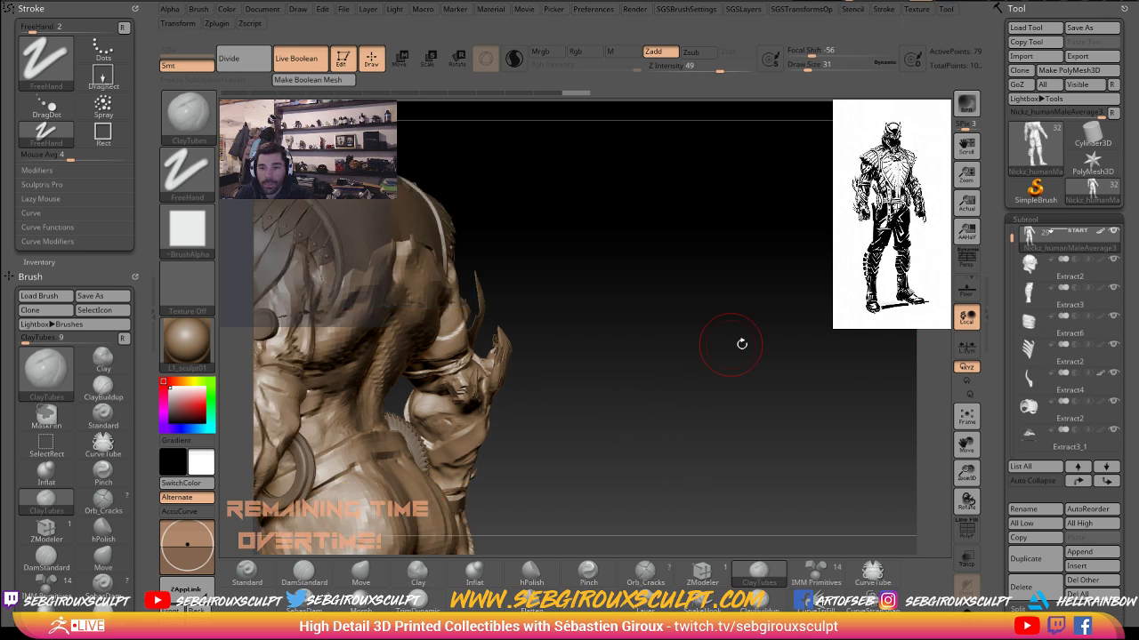
left_click_drag(662, 370, 462, 445)
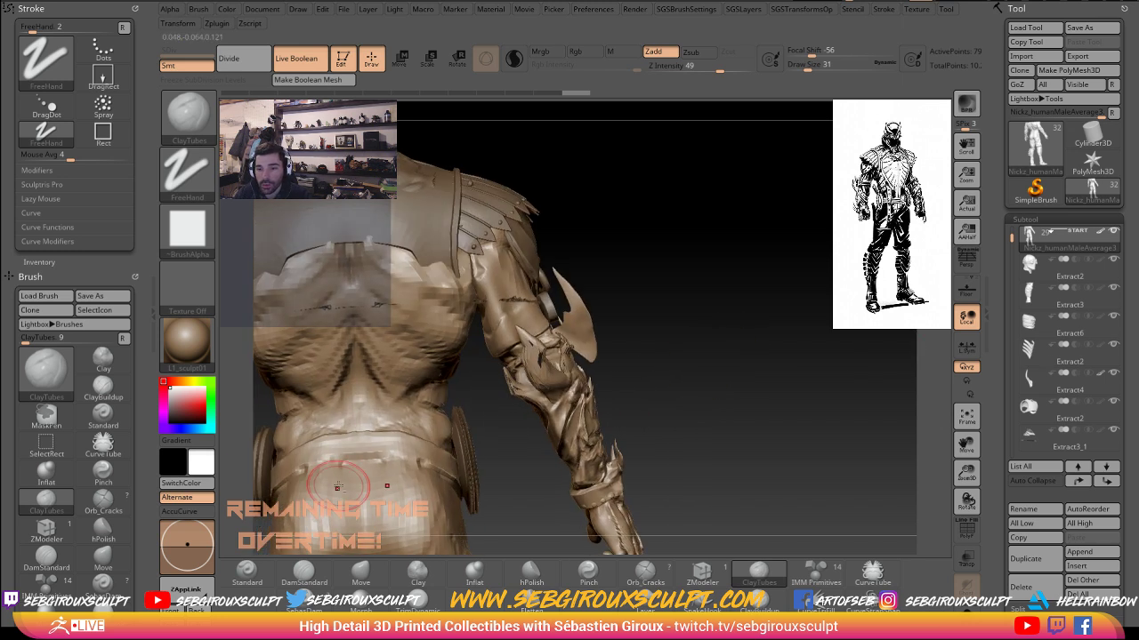
left_click(1058, 246)
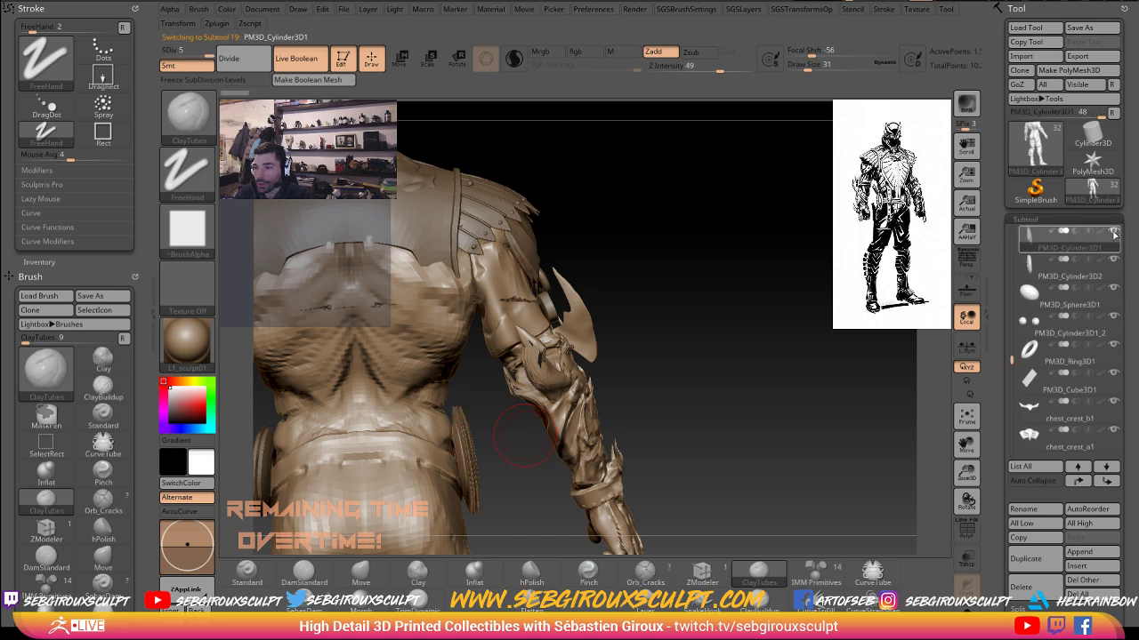
left_click_drag(1114, 233, 1113, 258)
left_click_drag(731, 328, 694, 349)
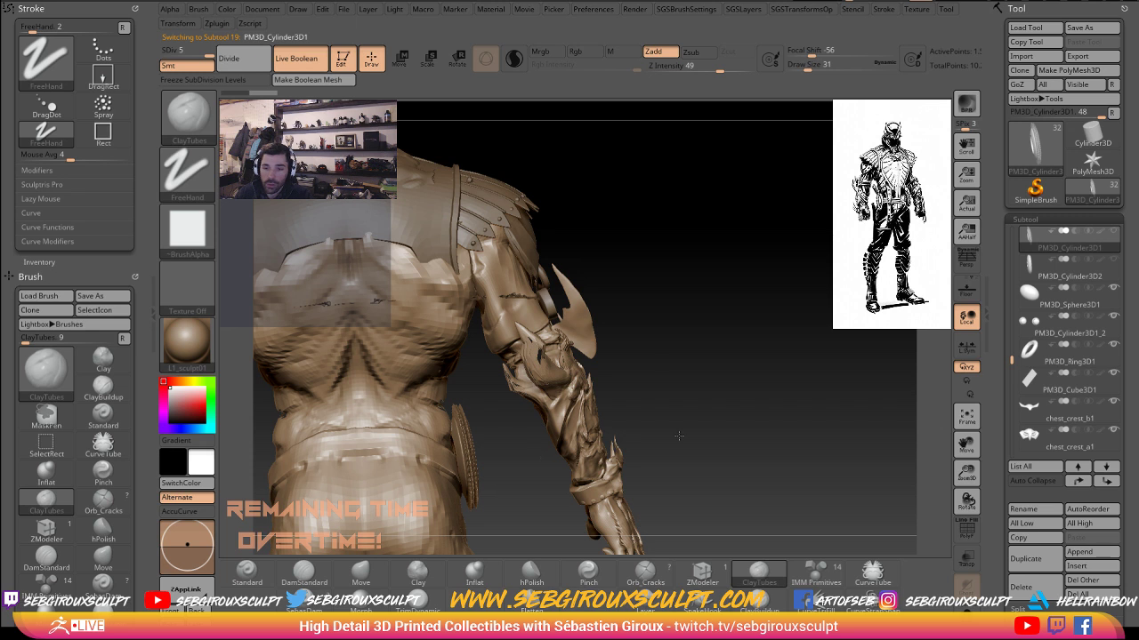
left_click_drag(678, 435, 758, 416)
- Select the PM3D_Sphere3D1 subtool and check the whole figure from the back, side and front
left_click_drag(683, 400, 614, 400, "alt")
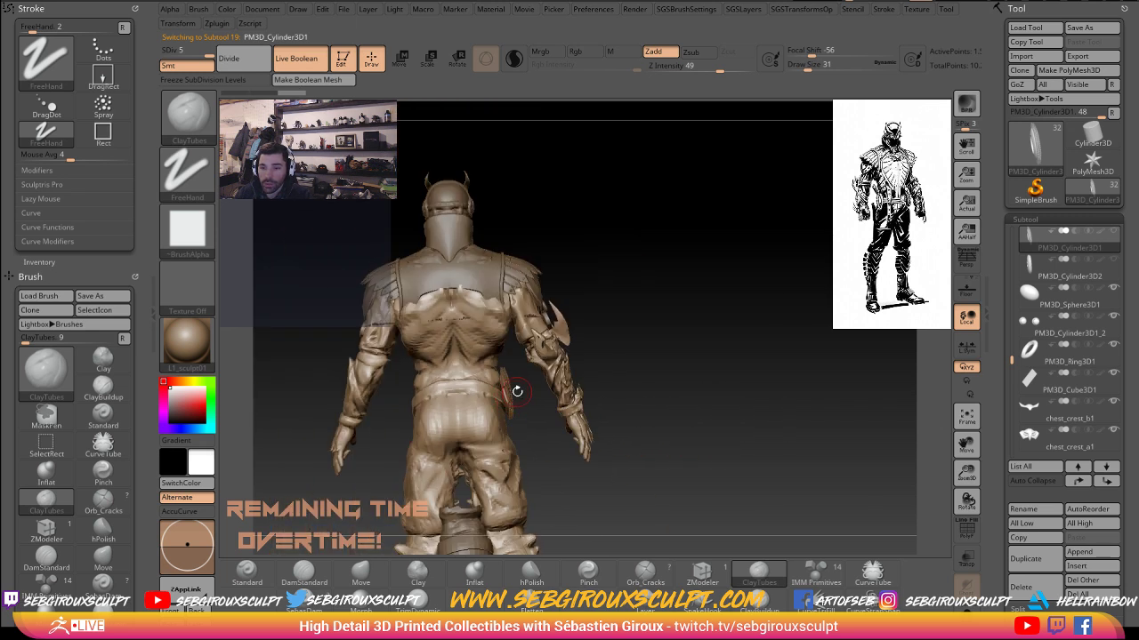
key("ctrl")
key("Down")
key("Down")
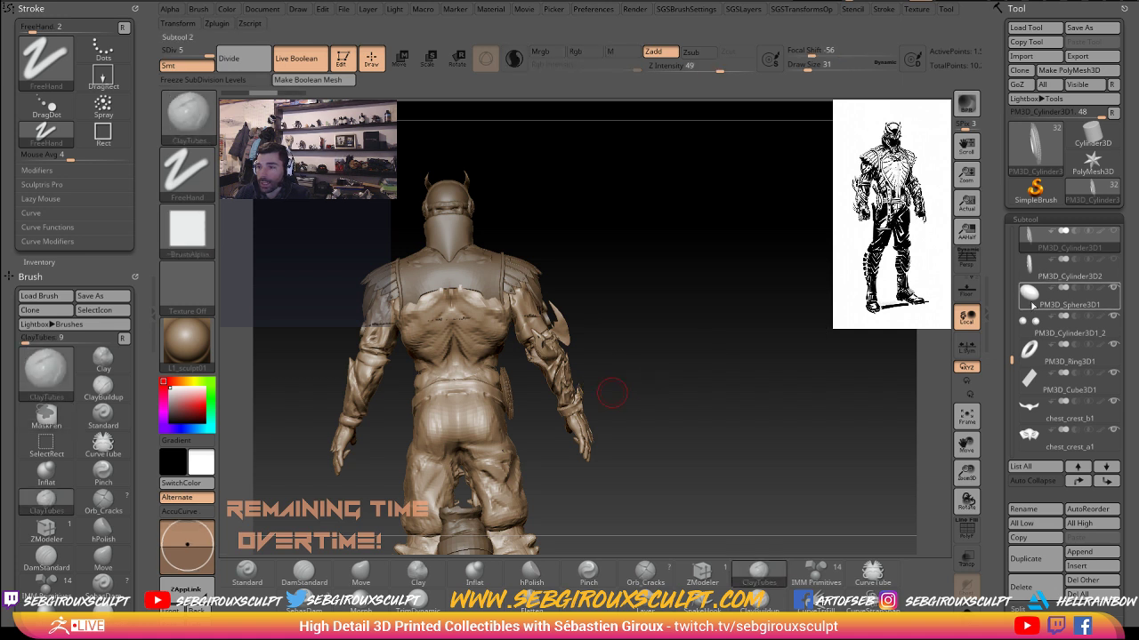
mouse_move(669, 392)
left_mouse_down()
mouse_move(610, 396)
mouse_move(579, 382)
mouse_move(544, 391)
left_mouse_up()
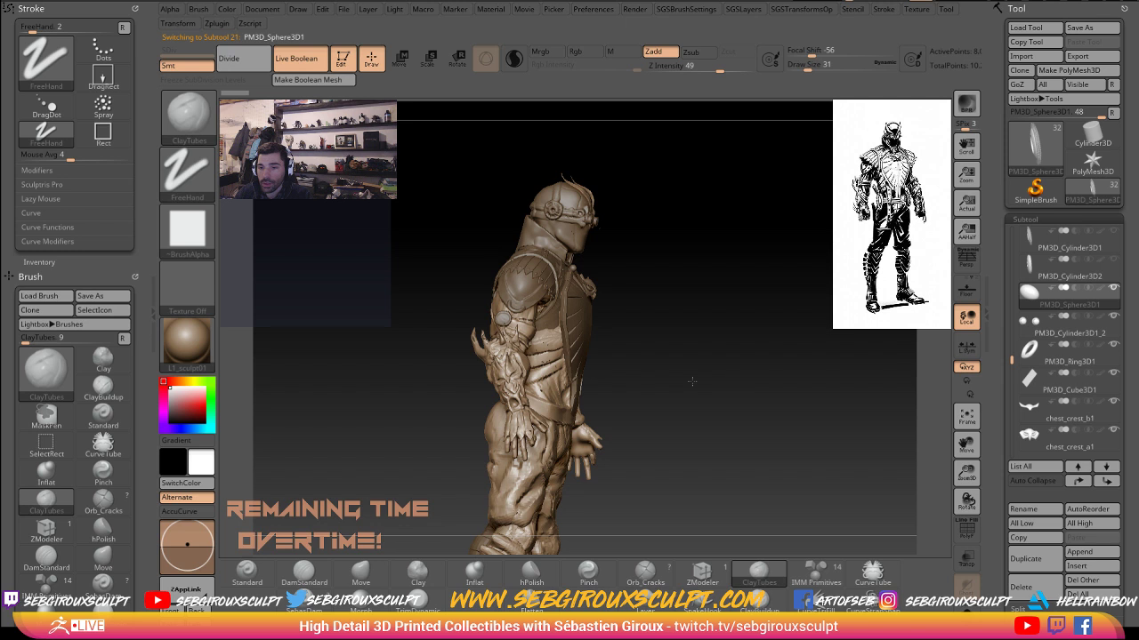
mouse_move(691, 381)
left_mouse_down("shift")
mouse_move(670, 375)
mouse_move(384, 457)
left_mouse_up("shift")
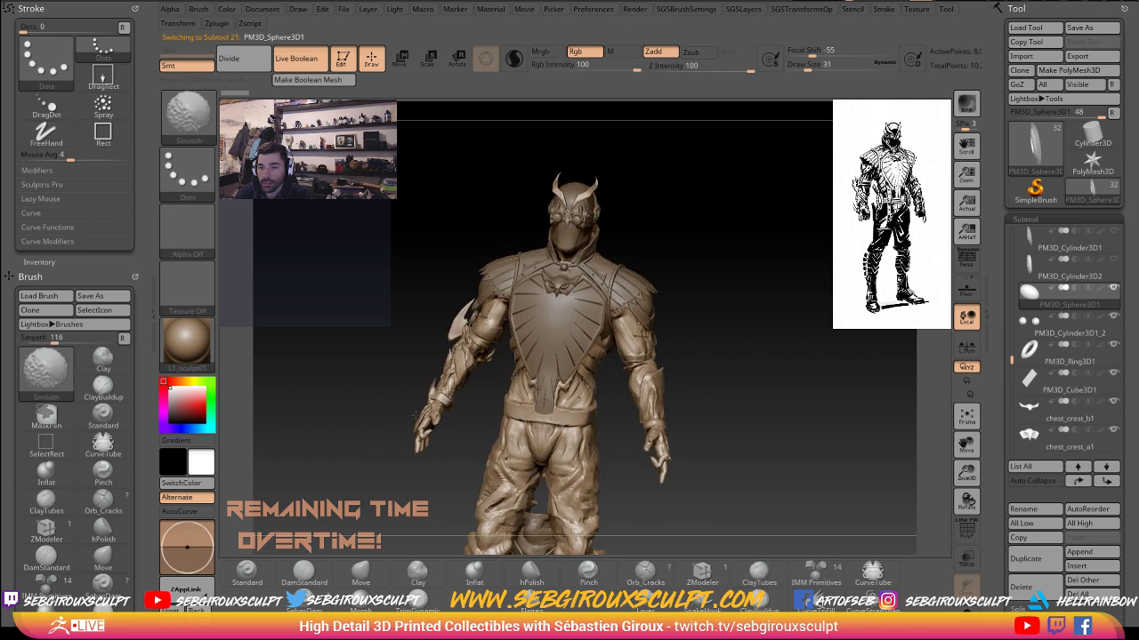
left_click_drag(413, 413, 400, 436, "shift")
- Hide the detached leg piece Extract3 between the legs, along with the Extract6, chevron-shaped Extract2 and claw-shaped Extract4 subtools
right_click_drag(530, 379, 606, 232, "alt")
left_click(602, 458, "alt")
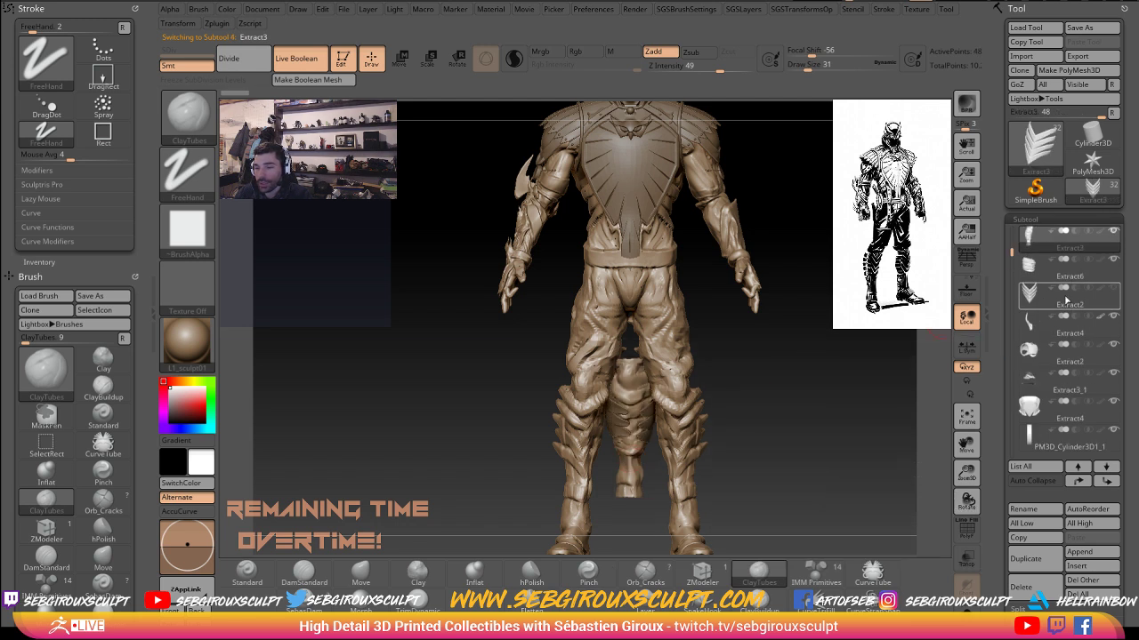
mouse_move(1115, 261)
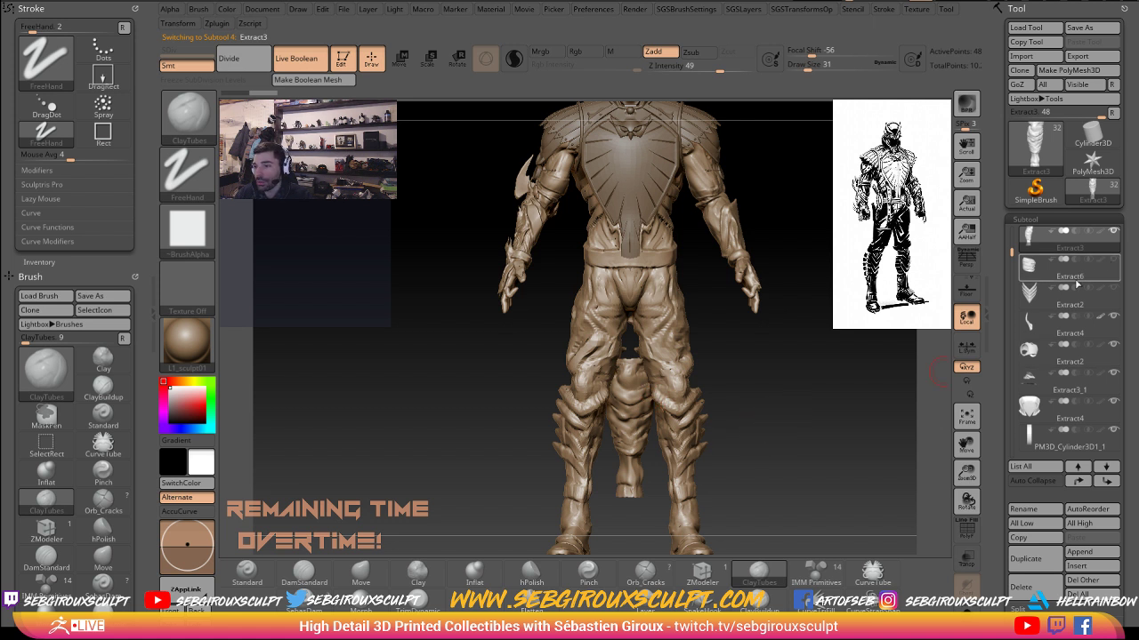
mouse_move(1118, 327)
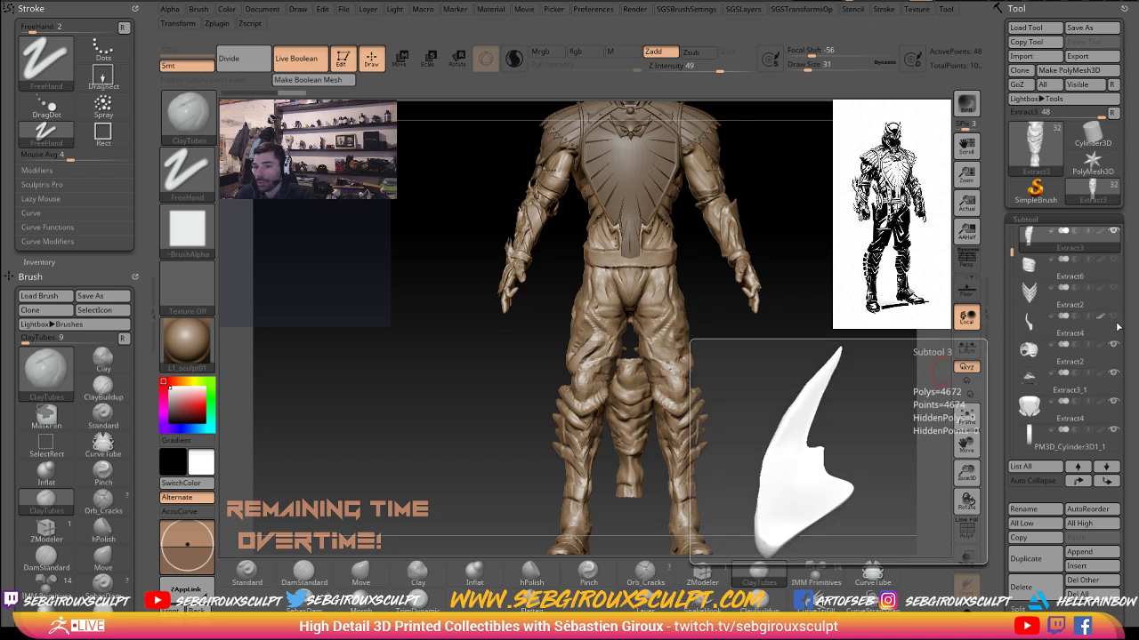
mouse_move(1119, 347)
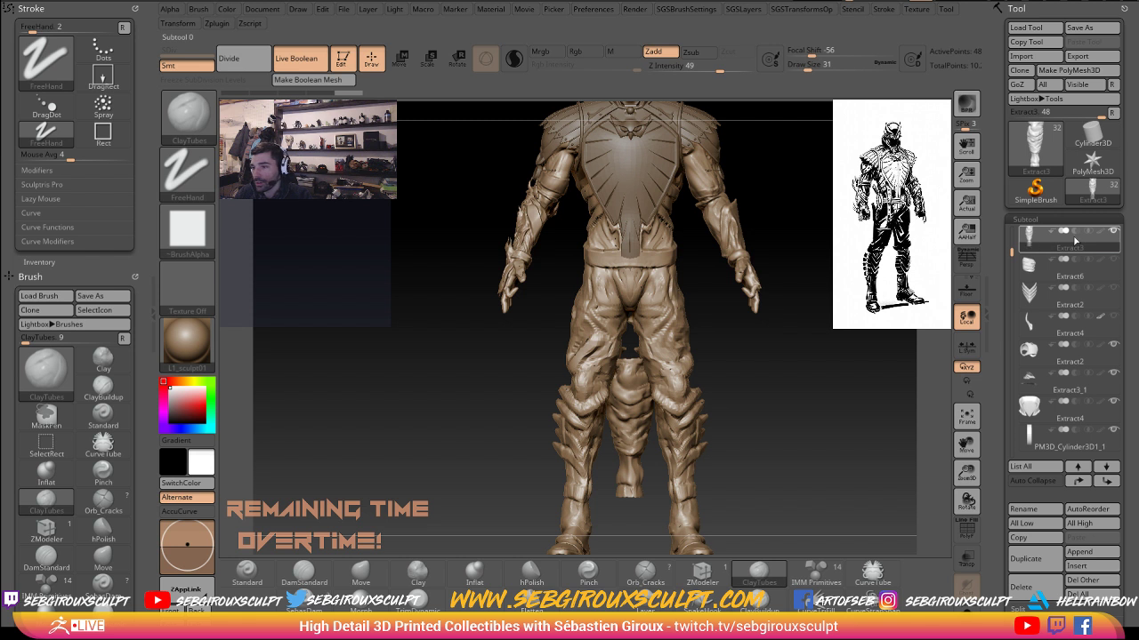
left_click(1113, 232)
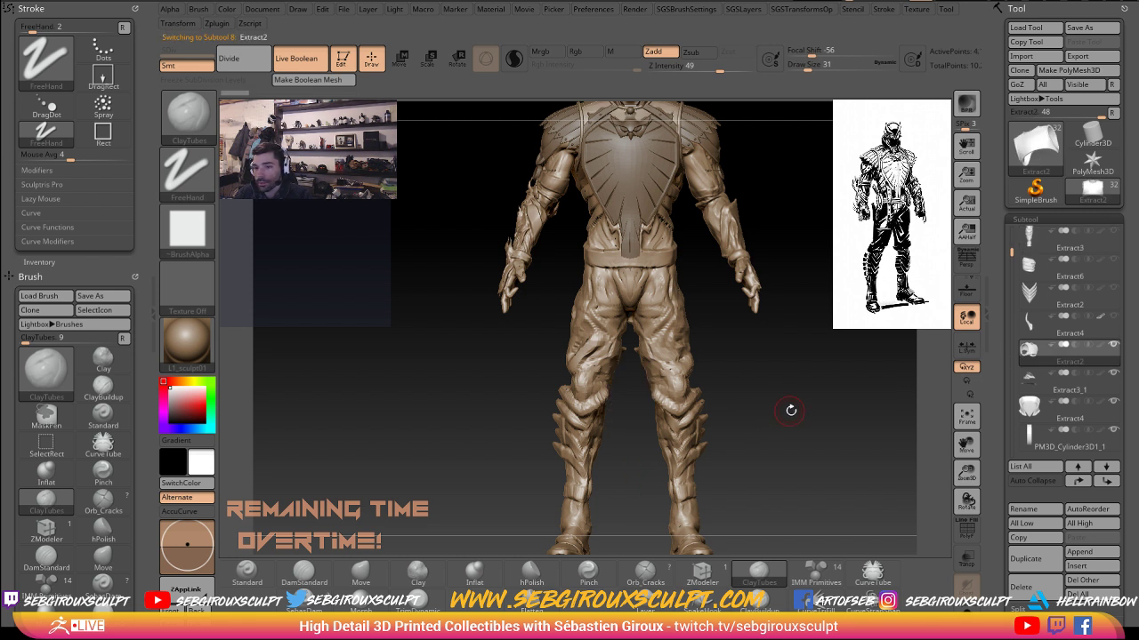
- Select the Nickz_humanMaleAverage3 body mesh and hide its legs from the upper thighs down
left_click(695, 402, "alt")
left_click_drag(723, 485, 758, 444, "alt")
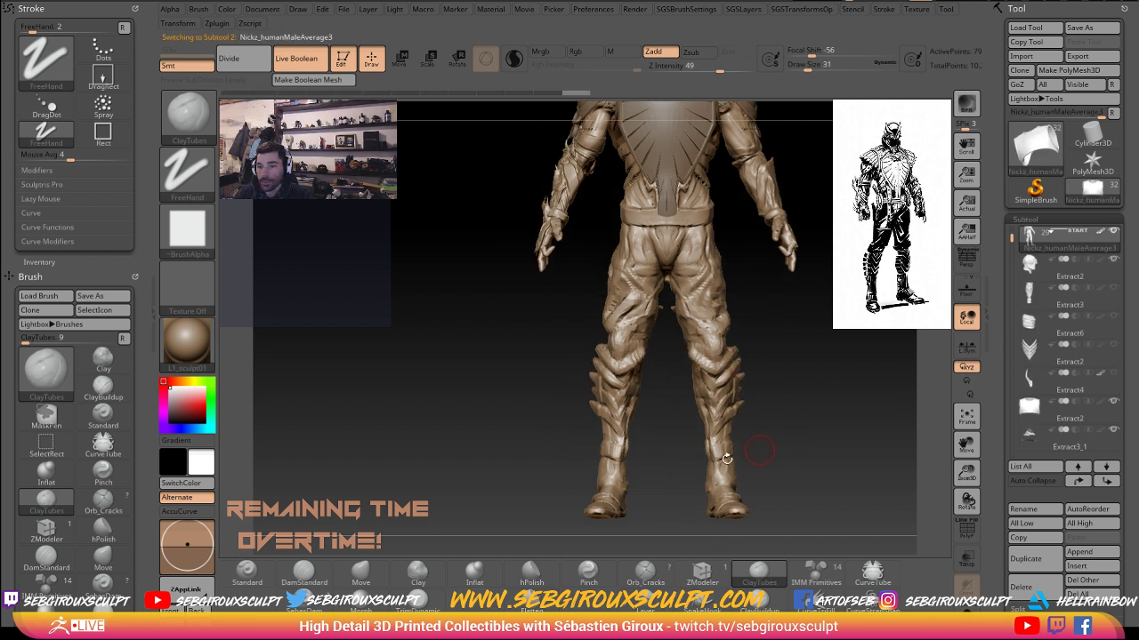
left_click_drag(508, 535, 789, 295, "ctrl+shift")
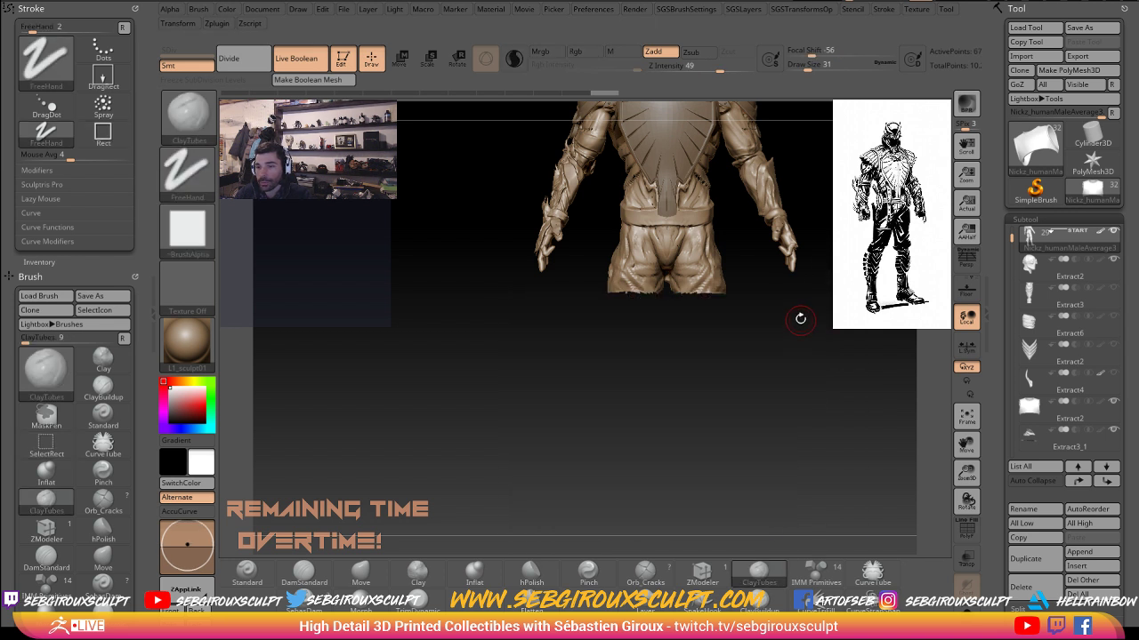
- Hide the forearms and hands of the body mesh from the elbows down
left_click_drag(772, 395, 753, 422, "alt")
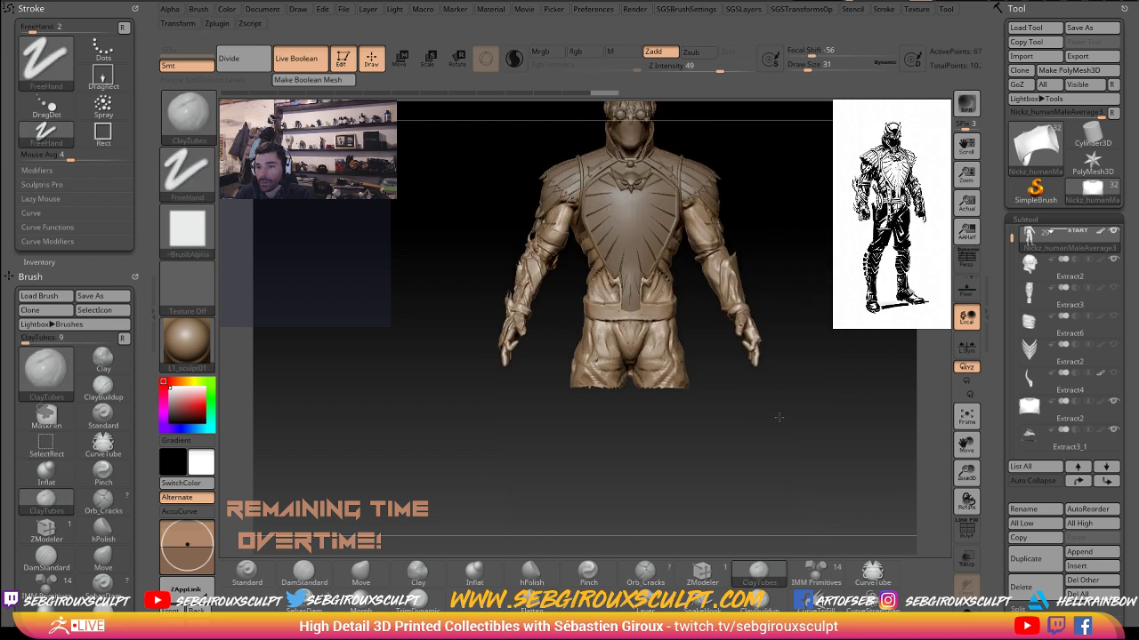
left_click_drag(738, 242, 780, 234)
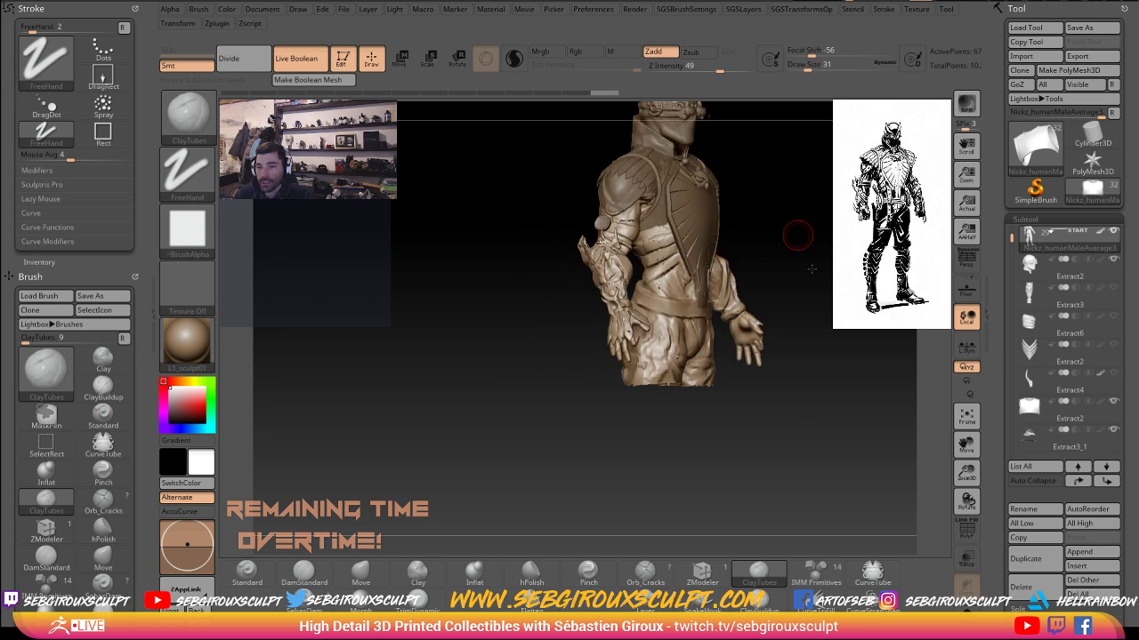
left_click_drag(811, 270, 808, 374, "alt")
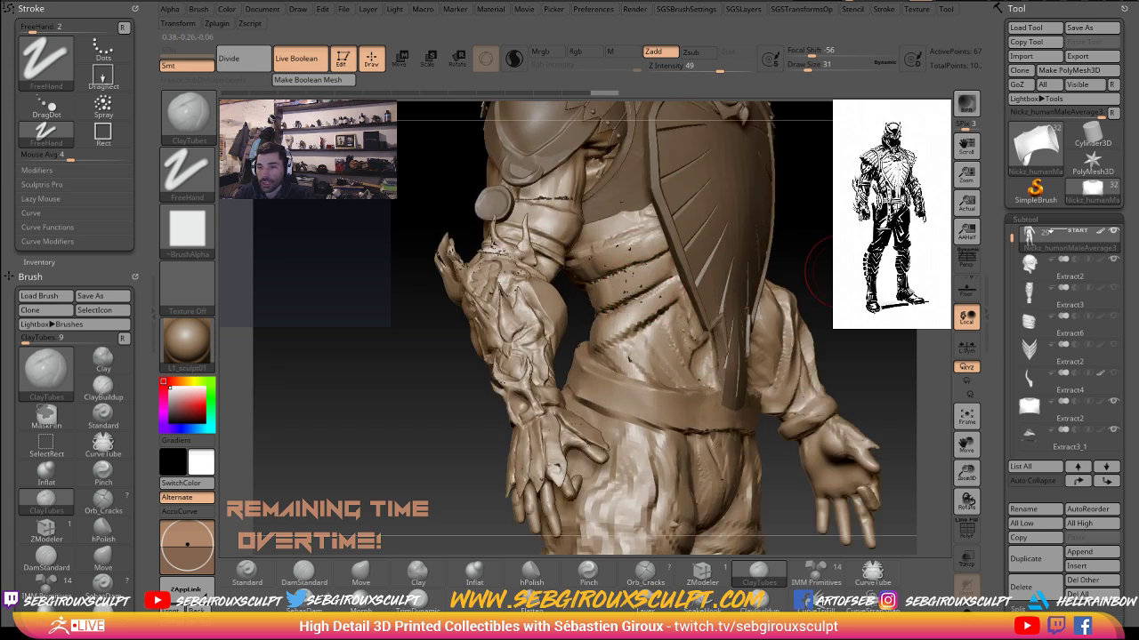
mouse_move(818, 271)
left_mouse_down()
mouse_move(769, 236)
mouse_move(807, 261)
mouse_move(876, 267)
mouse_move(858, 265)
left_mouse_up()
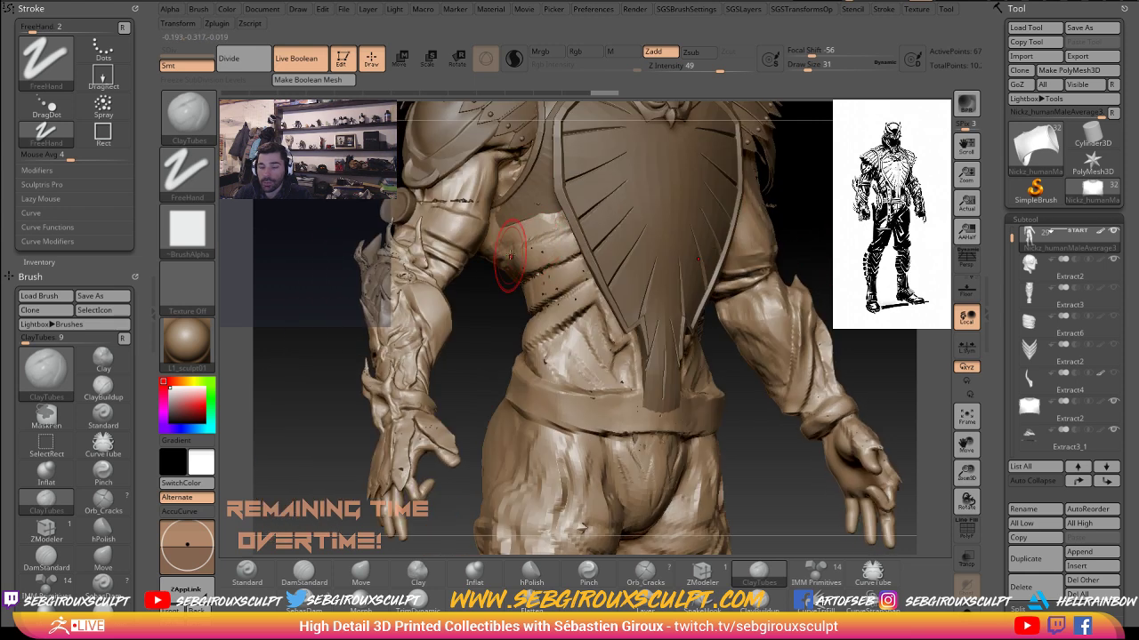
left_click_drag(509, 256, 441, 318)
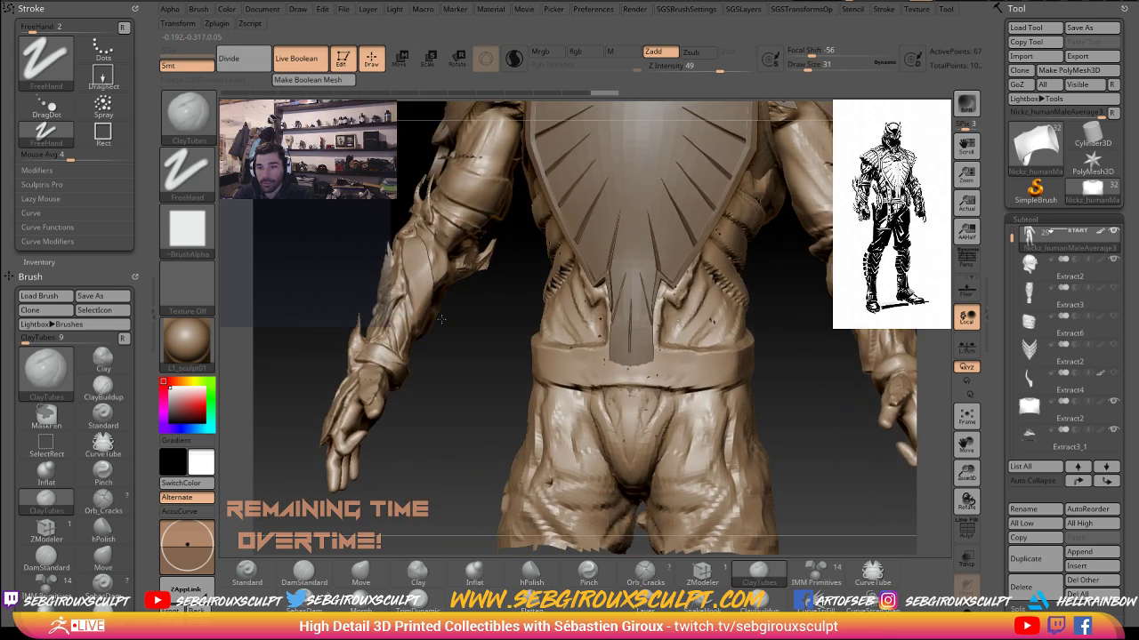
left_click_drag(320, 250, 285, 338, "alt")
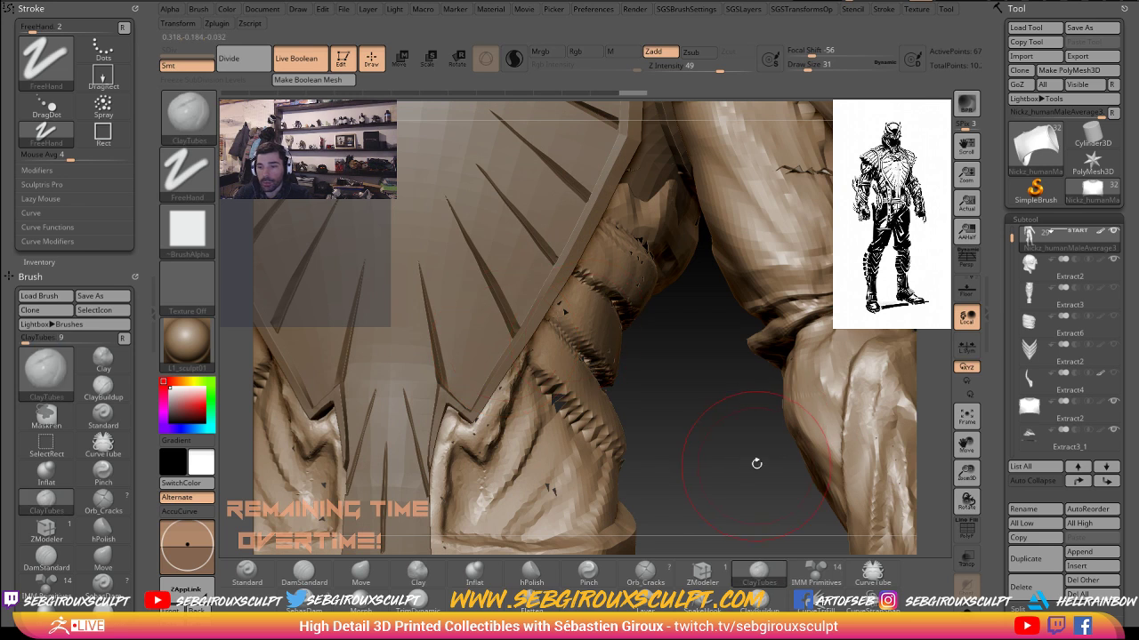
left_click_drag(727, 449, 710, 430)
left_click_drag(672, 381, 564, 261)
mouse_move(643, 482)
left_mouse_down("ctrl+shift")
mouse_move(564, 452)
mouse_move(474, 271)
left_mouse_up("ctrl+shift")
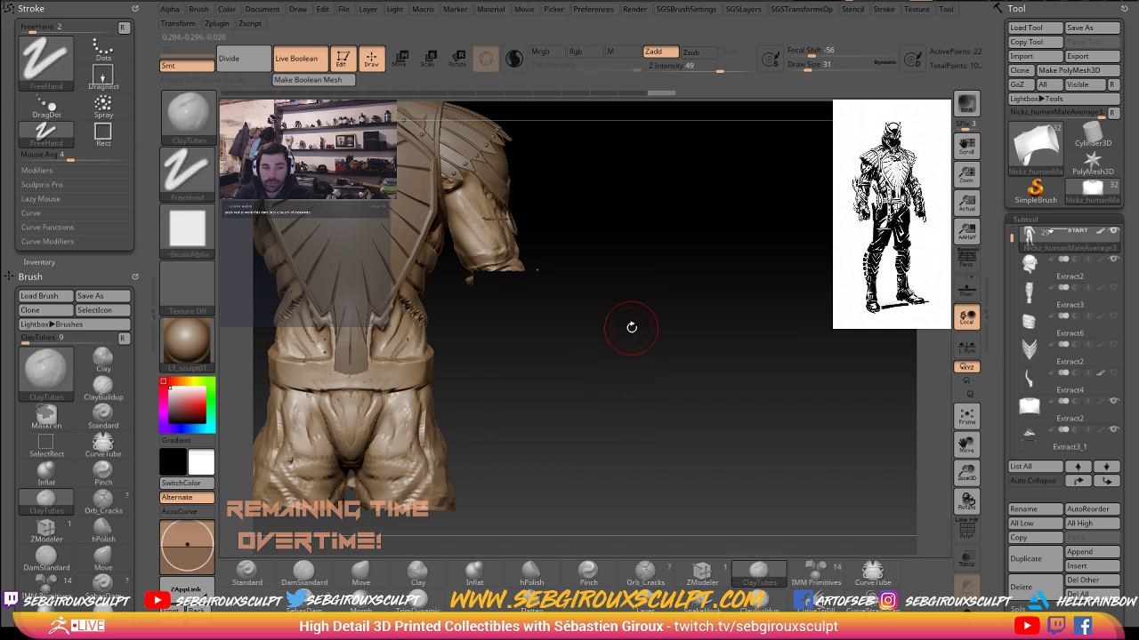
- Hide the horns subtool 1870_Talon_steampunk_v19 on the character's head
left_click_drag(709, 335, 773, 609)
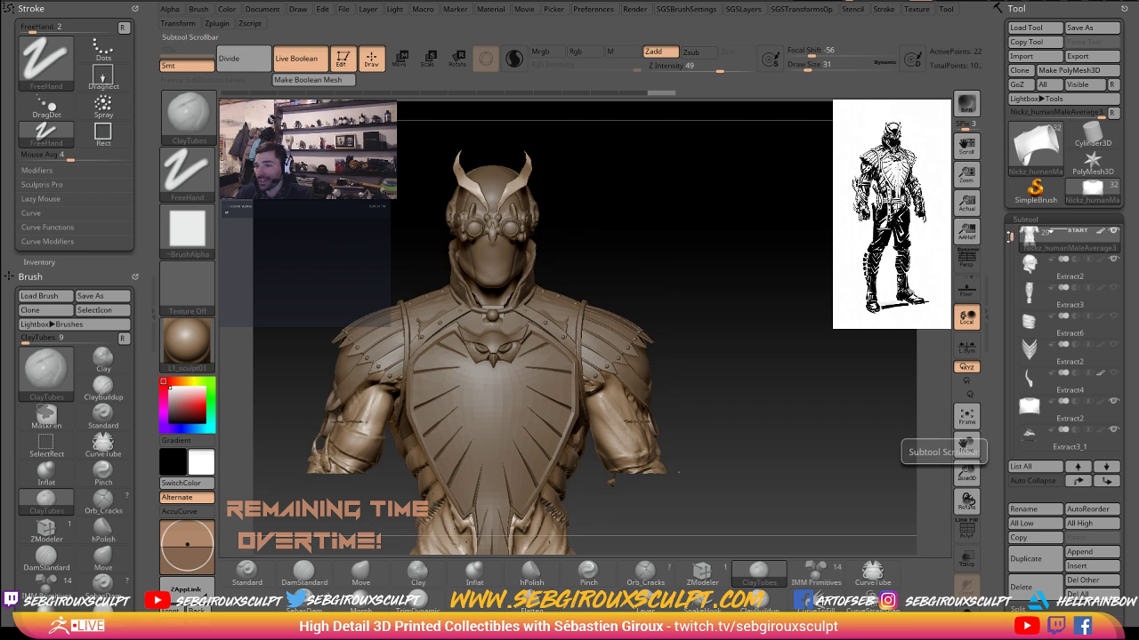
left_click_drag(1009, 237, 1010, 228)
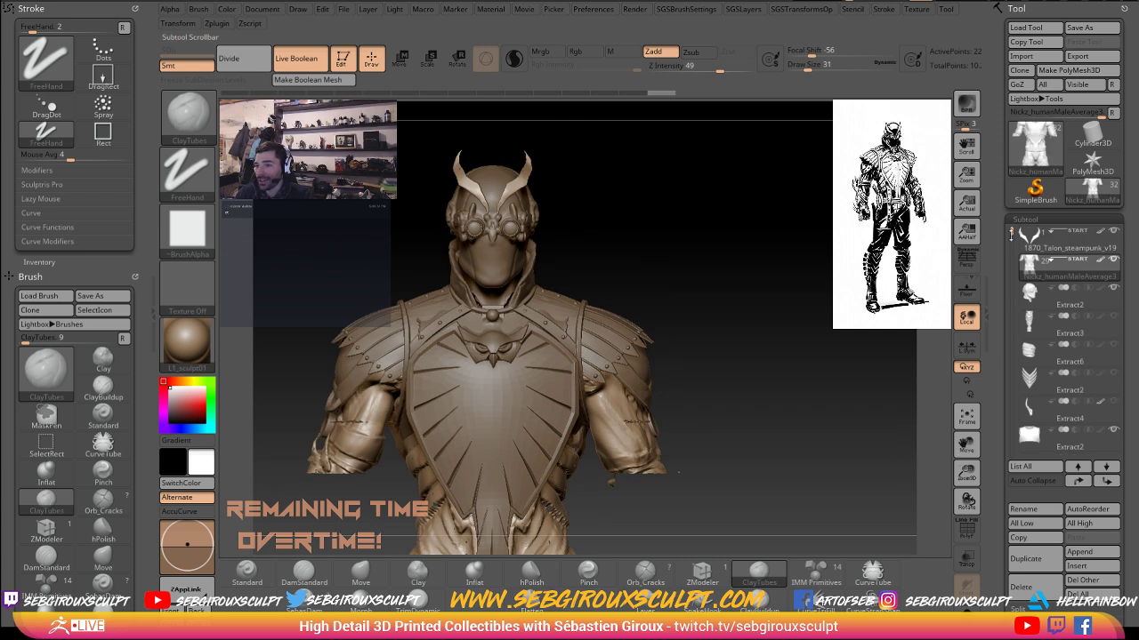
left_click(1113, 233)
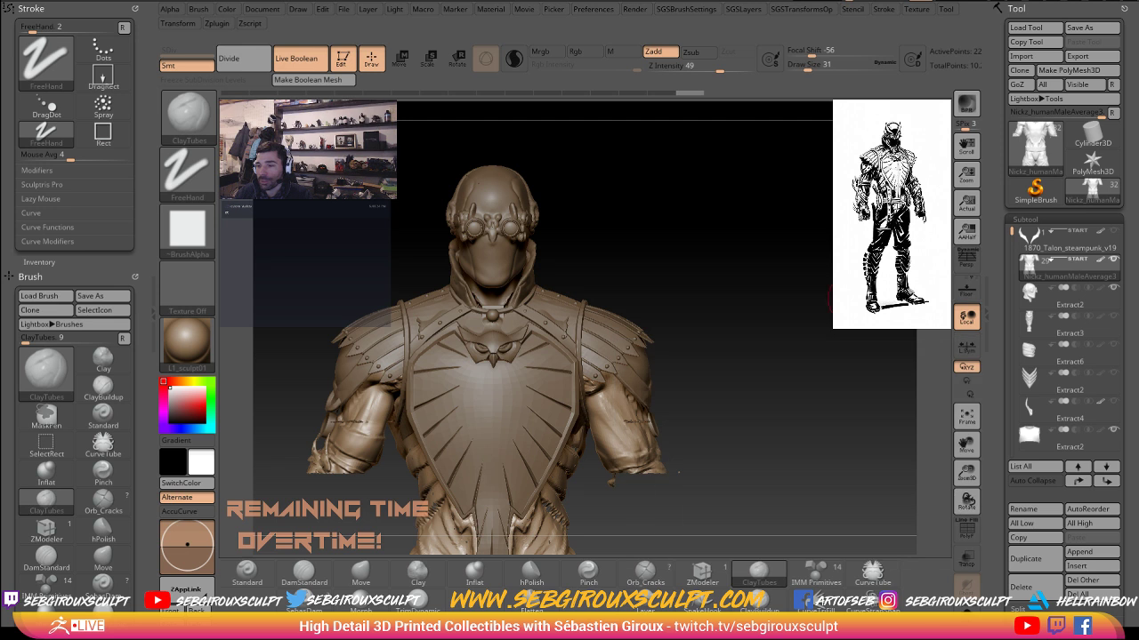
left_click_drag(799, 288, 822, 294)
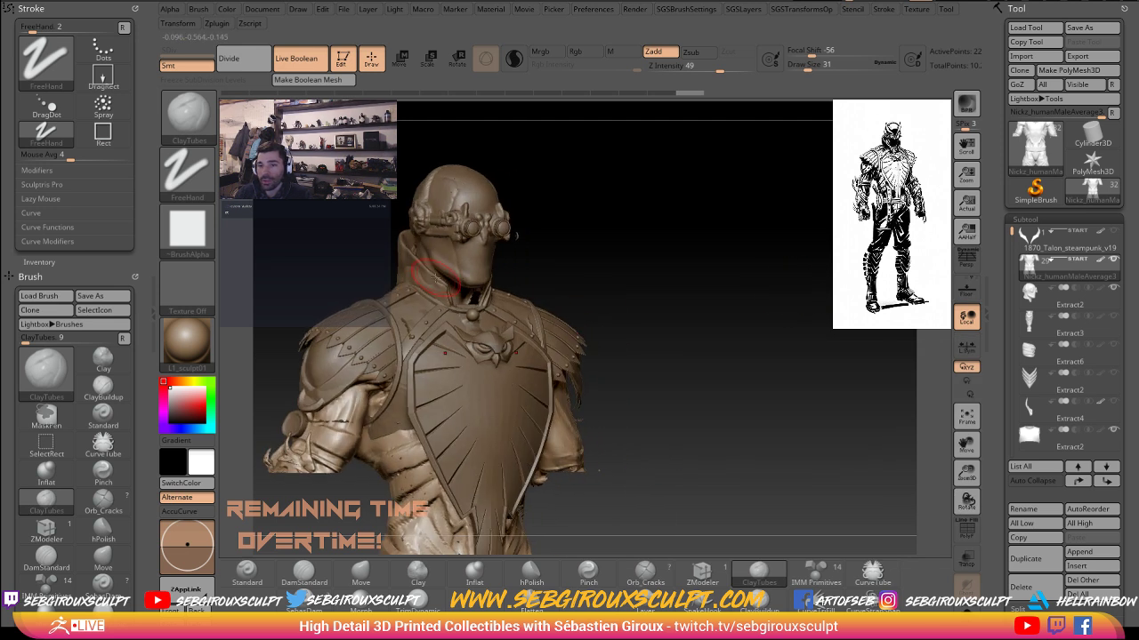
- Select the feathered shoulder subtool Extract2_2, leaving the rounded shoulder pads Extract4_2 hidden, and check the torso from the front
left_click(461, 261, "alt")
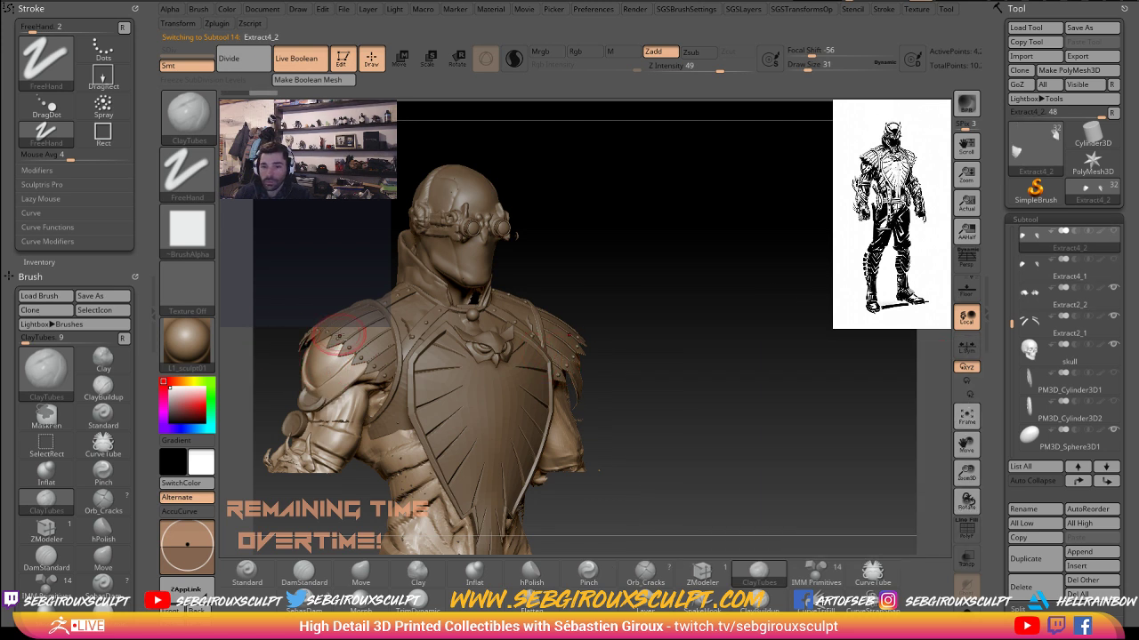
left_click(1023, 302)
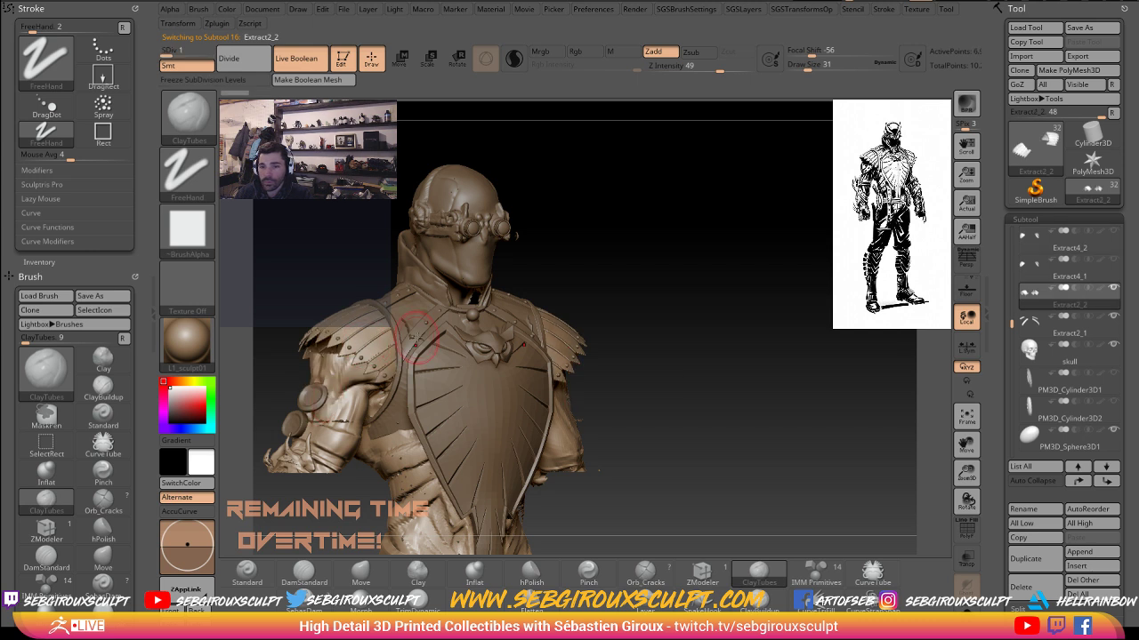
left_click_drag(684, 329, 677, 328, "shift")
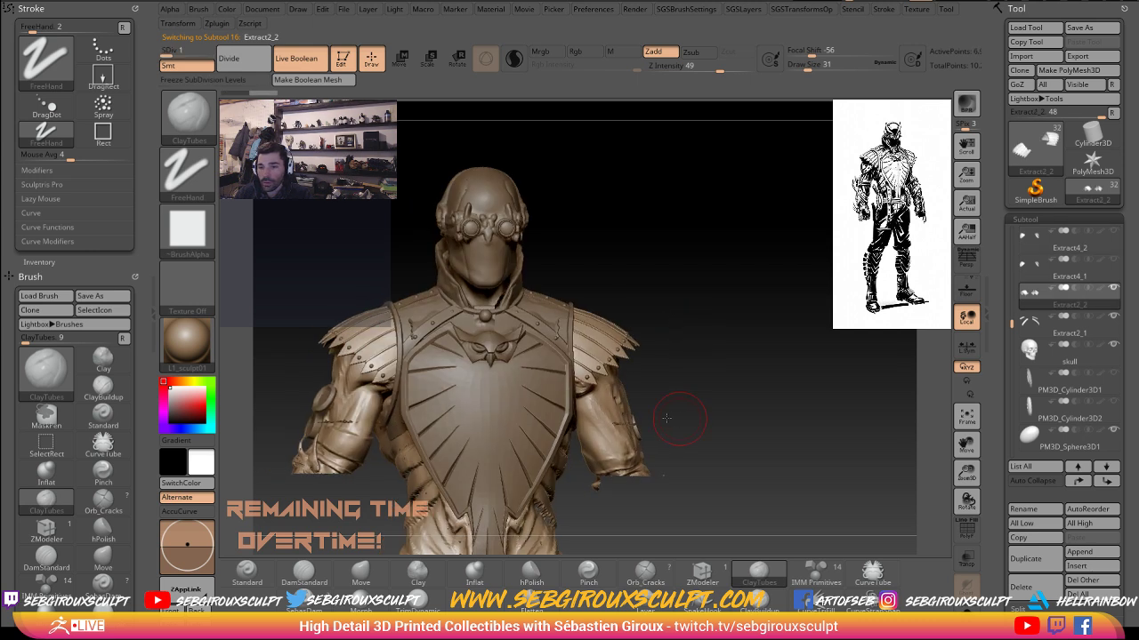
left_click_drag(681, 403, 713, 425)
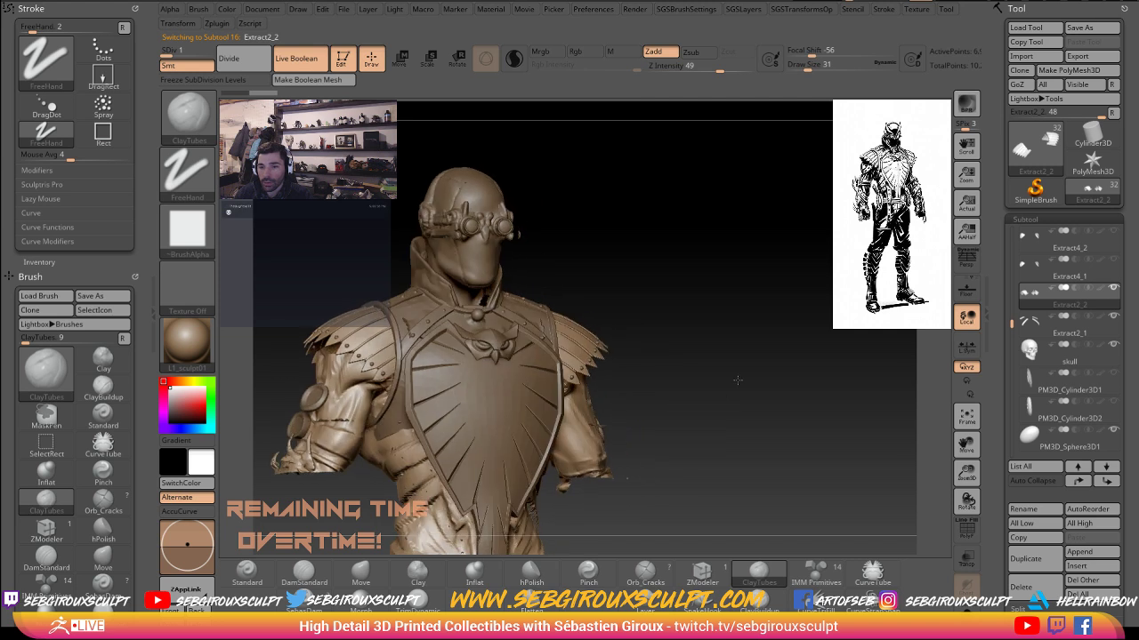
left_click_drag(738, 381, 775, 307, "alt")
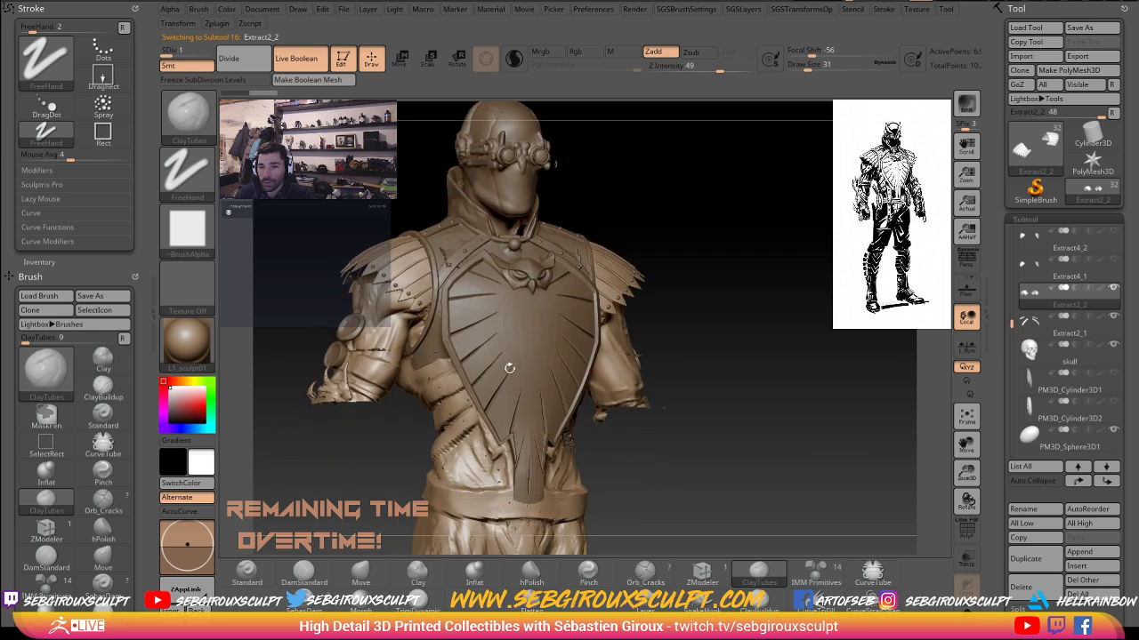
- Turn off Live Boolean display and select the Nickz_humanMaleAverage3 body mesh
left_click(296, 57)
left_click_drag(751, 389, 732, 442, "alt")
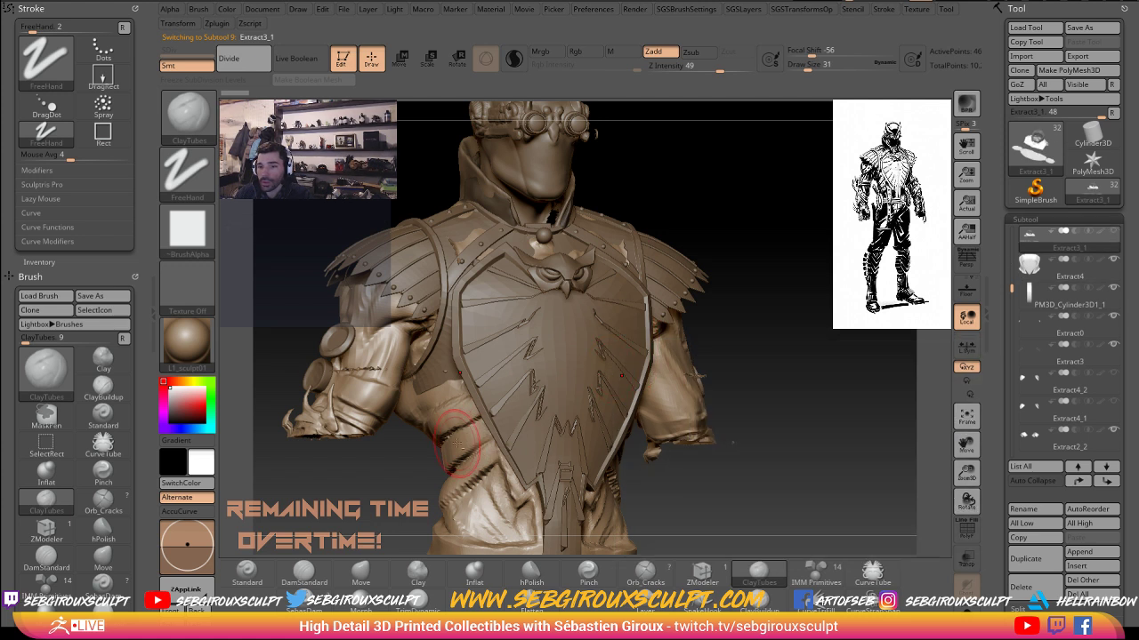
left_click(356, 500, "alt")
left_click_drag(377, 467, 618, 424, "alt")
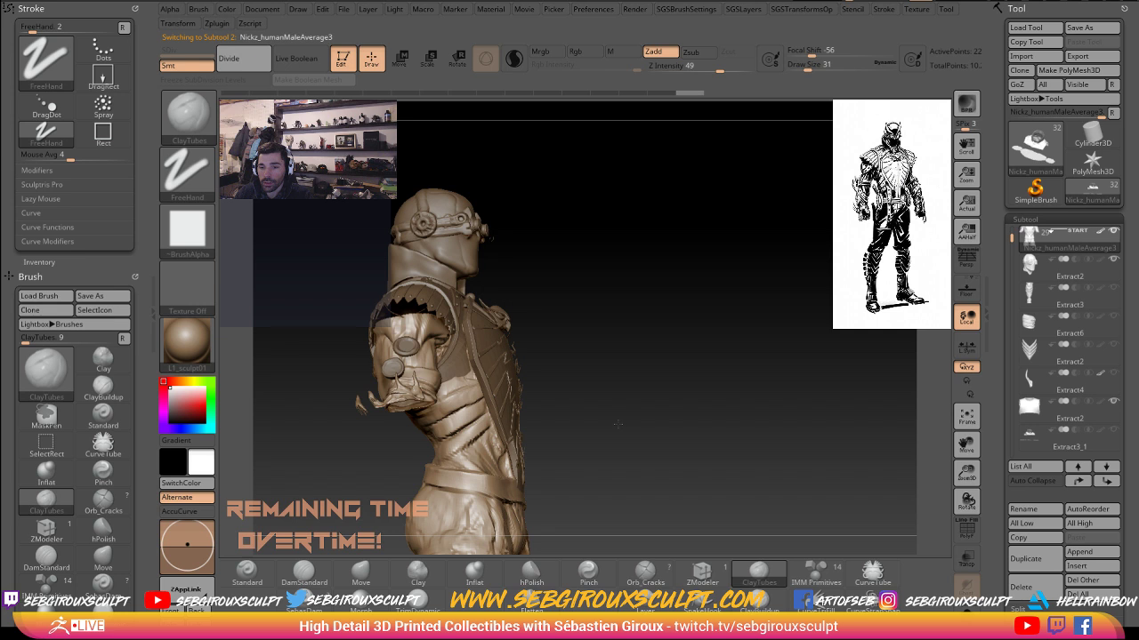
left_click_drag(705, 416, 722, 364, "alt")
left_click_drag(888, 553, 916, 483, "alt")
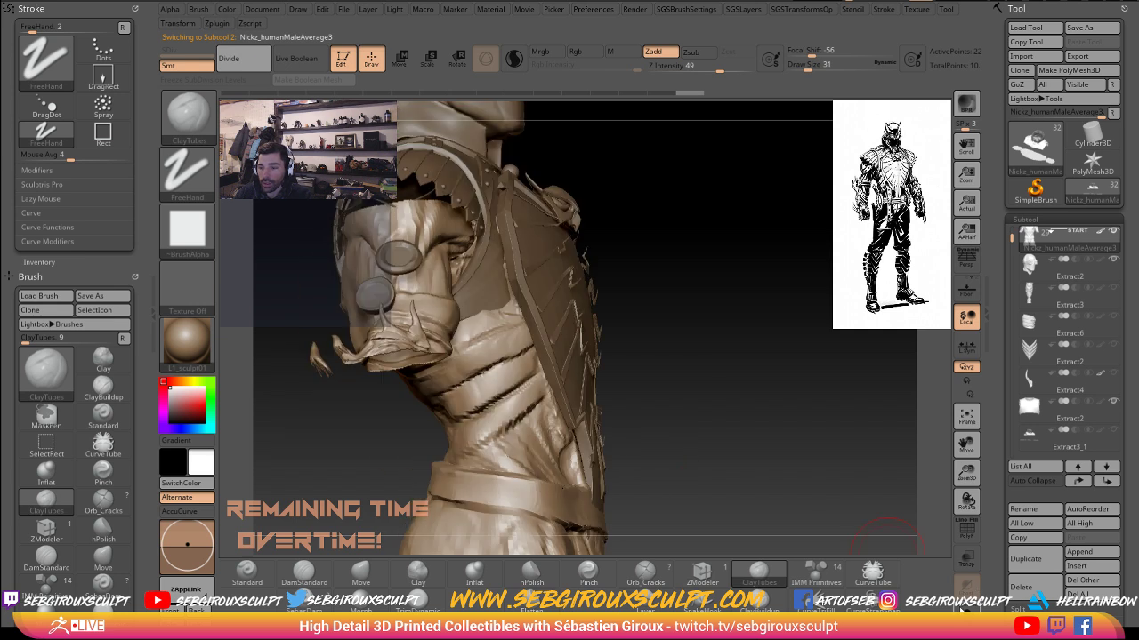
- Isolate the body mesh in Solo mode so that all other subtools are out of view
left_click(966, 610)
mouse_move(771, 421)
left_mouse_down()
mouse_move(805, 386)
mouse_move(790, 401)
mouse_move(748, 404)
mouse_move(623, 307)
left_mouse_up()
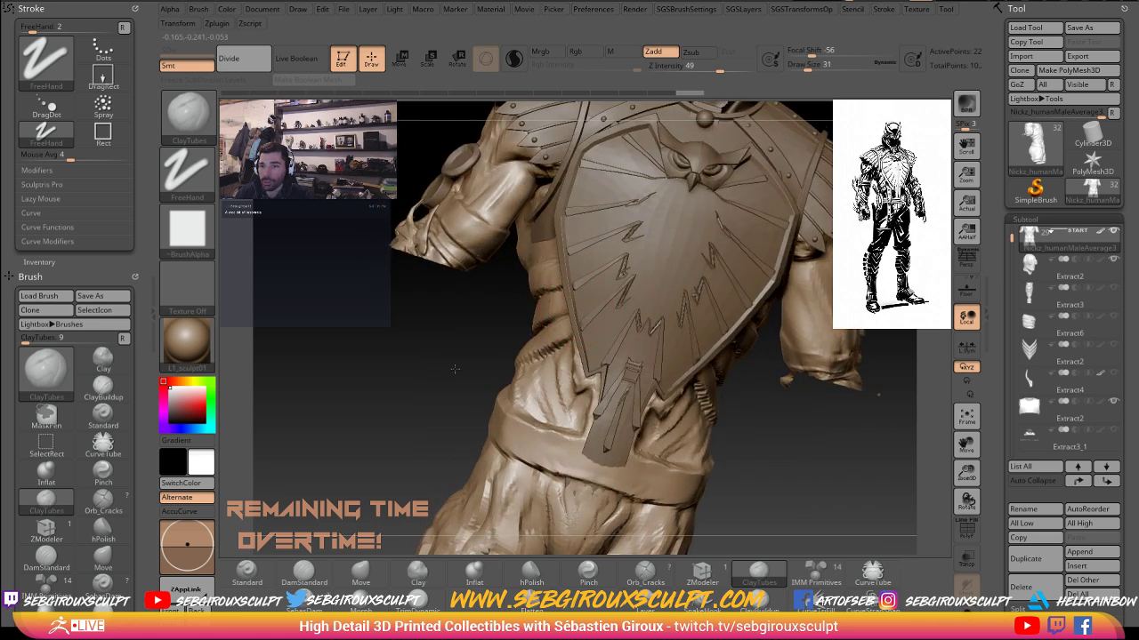
left_click_drag(453, 371, 756, 423)
left_click(967, 585)
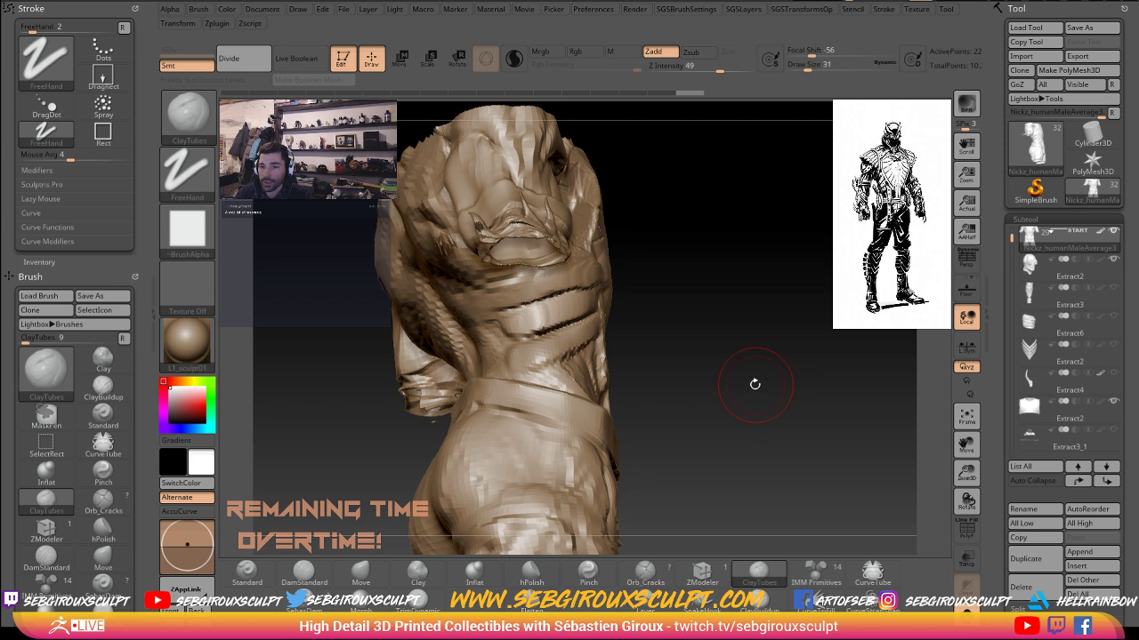
- Soften the wrap creases on the body mesh's waist, from the side towards the lower back
left_click_drag(752, 381, 575, 336)
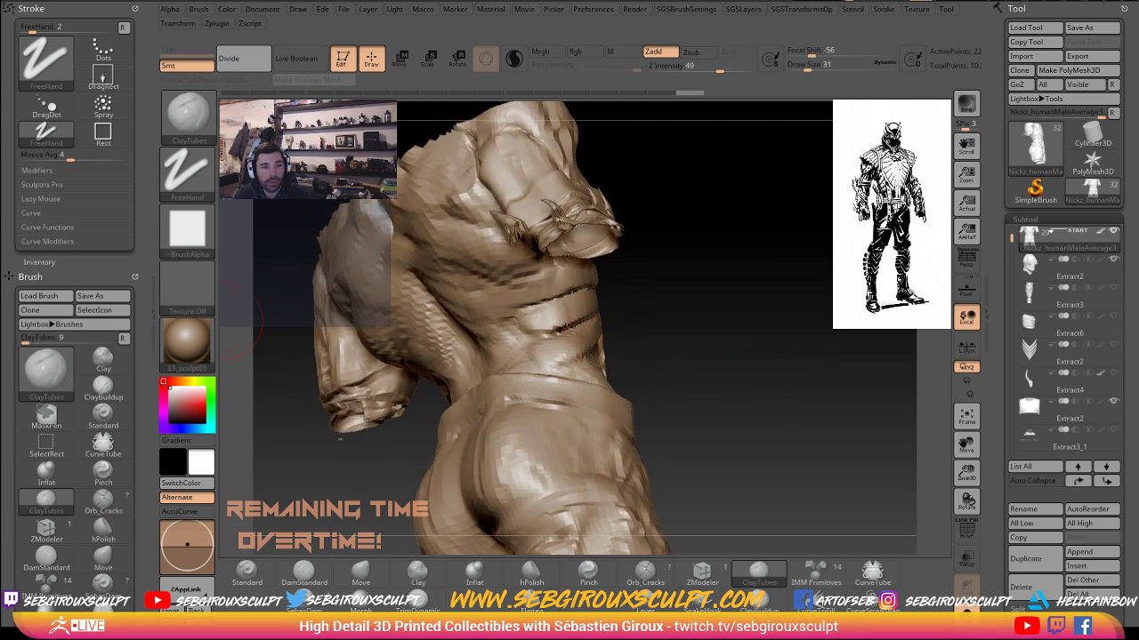
left_click_drag(729, 365, 574, 330)
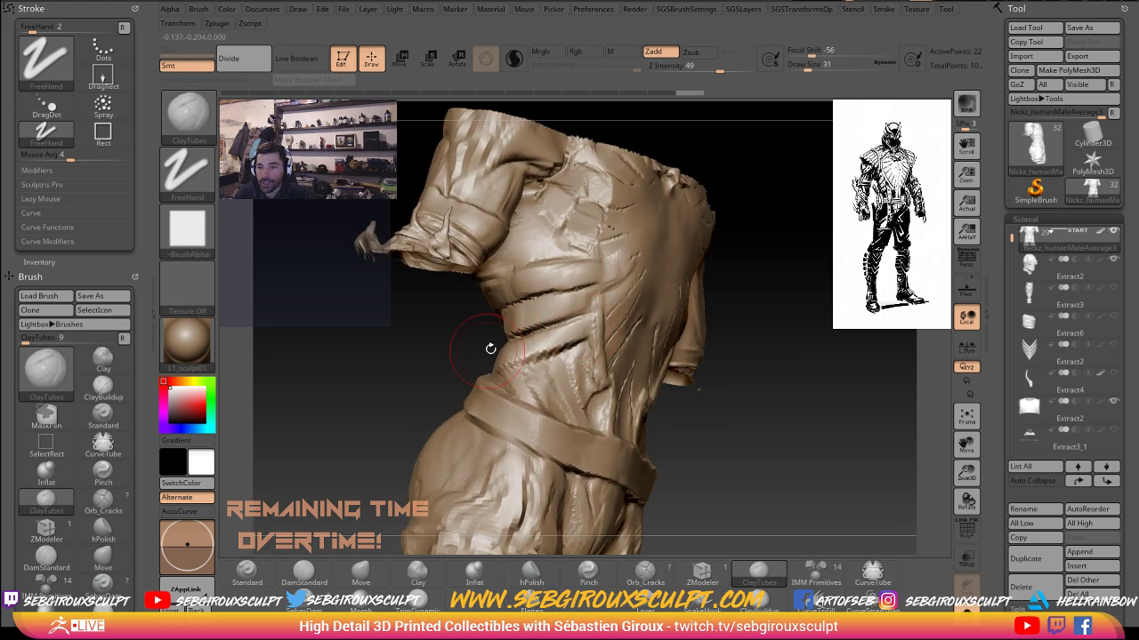
left_click_drag(778, 338, 561, 333)
left_click_drag(472, 359, 519, 362)
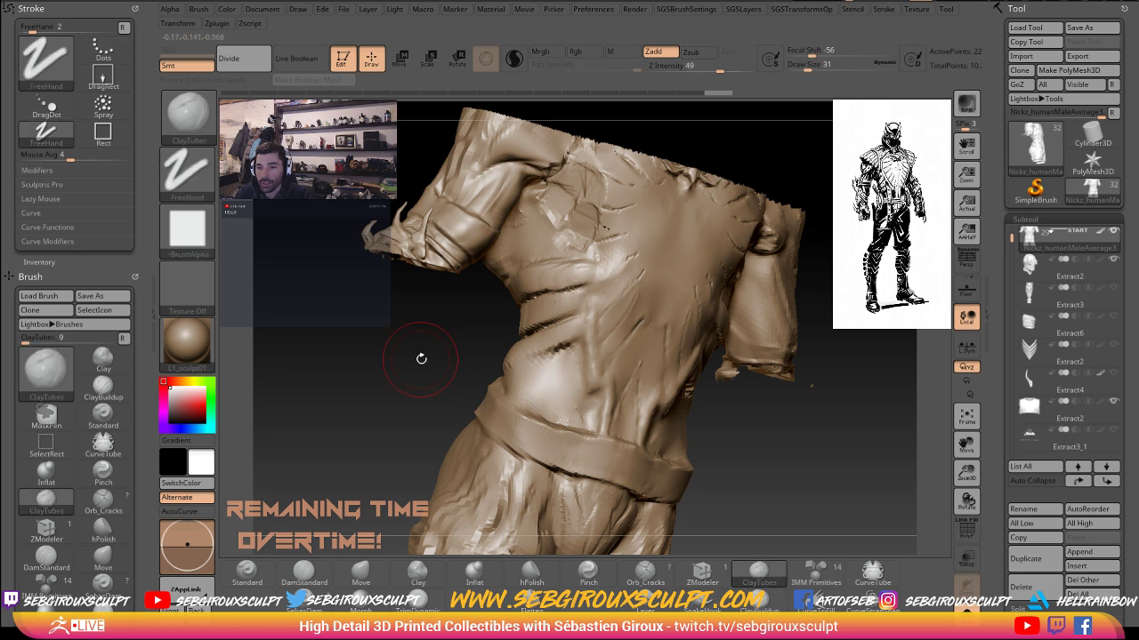
left_click_drag(419, 356, 553, 350)
left_click_drag(654, 307, 800, 322)
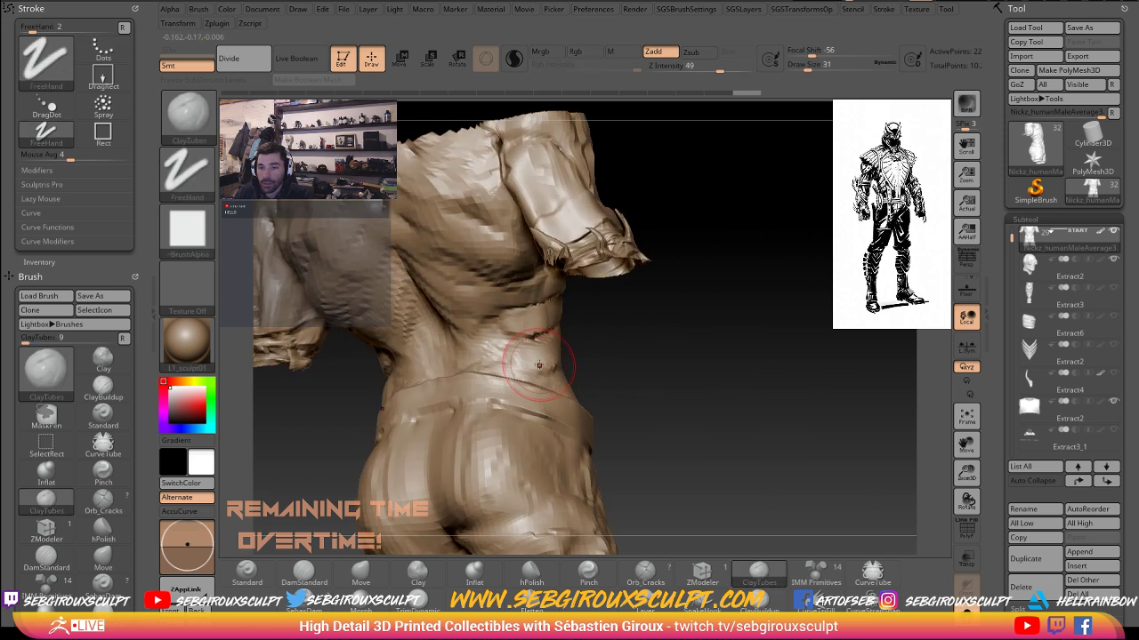
left_click_drag(613, 369, 500, 336)
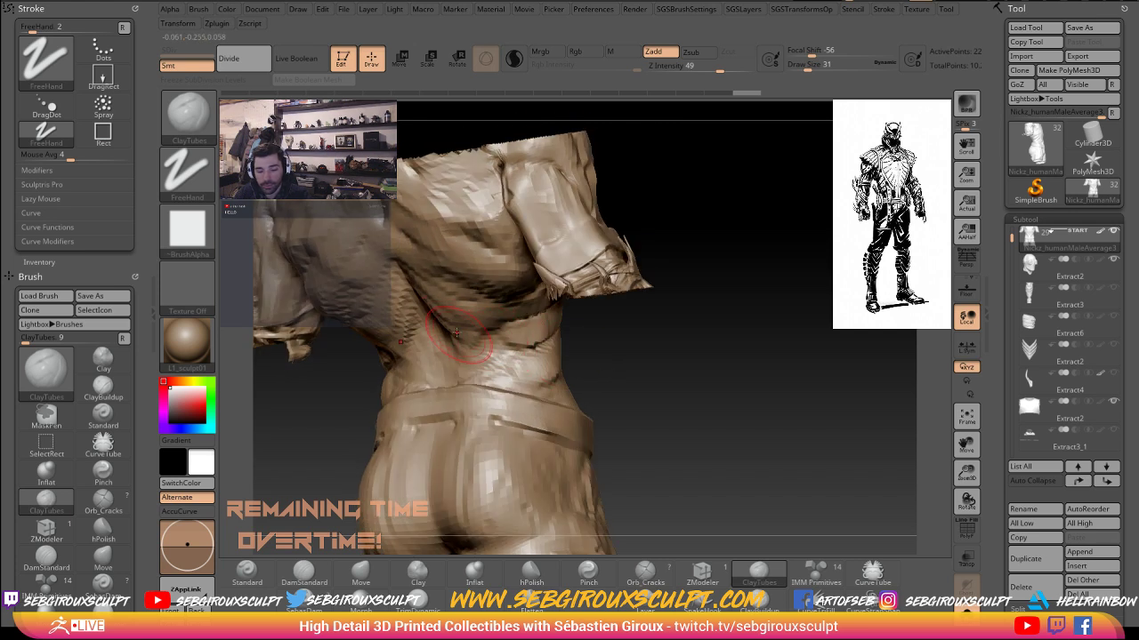
- Sculpt diagonal wrap folds across the lower back and around the waist, just above the belt, with the ClayTubes brush
left_click_drag(516, 380, 539, 364)
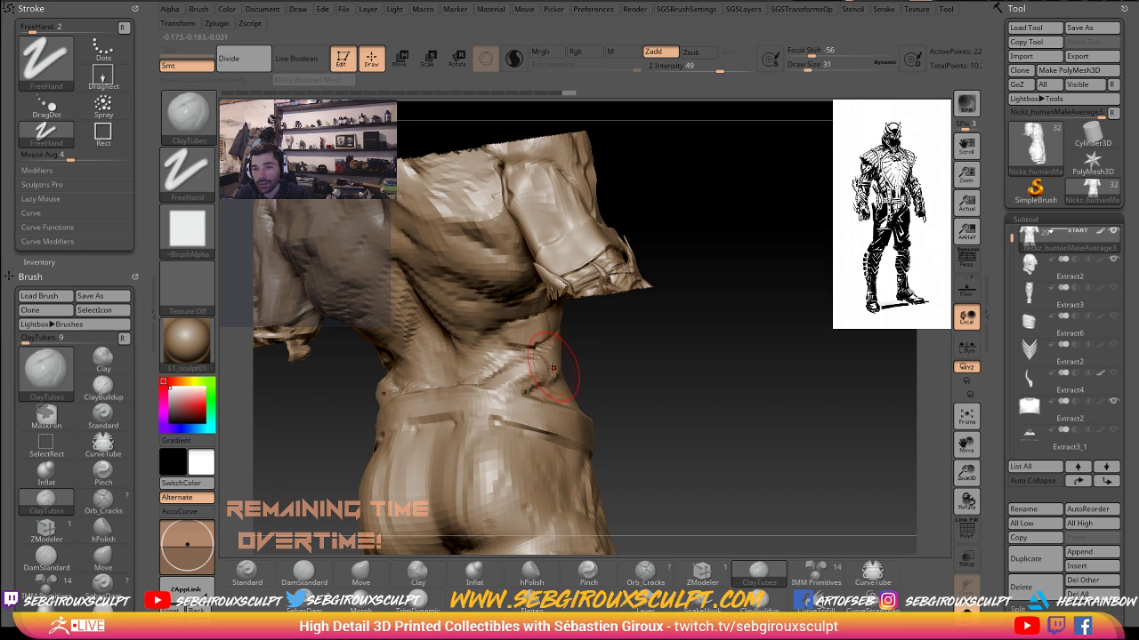
left_click_drag(685, 367, 562, 363)
left_click_drag(430, 387, 527, 398)
mouse_move(509, 400)
left_mouse_down()
mouse_move(496, 386)
mouse_move(486, 402)
mouse_move(509, 404)
left_mouse_up()
left_click_drag(581, 375, 637, 367)
mouse_move(496, 349)
left_mouse_down()
mouse_move(473, 358)
mouse_move(512, 346)
left_mouse_up()
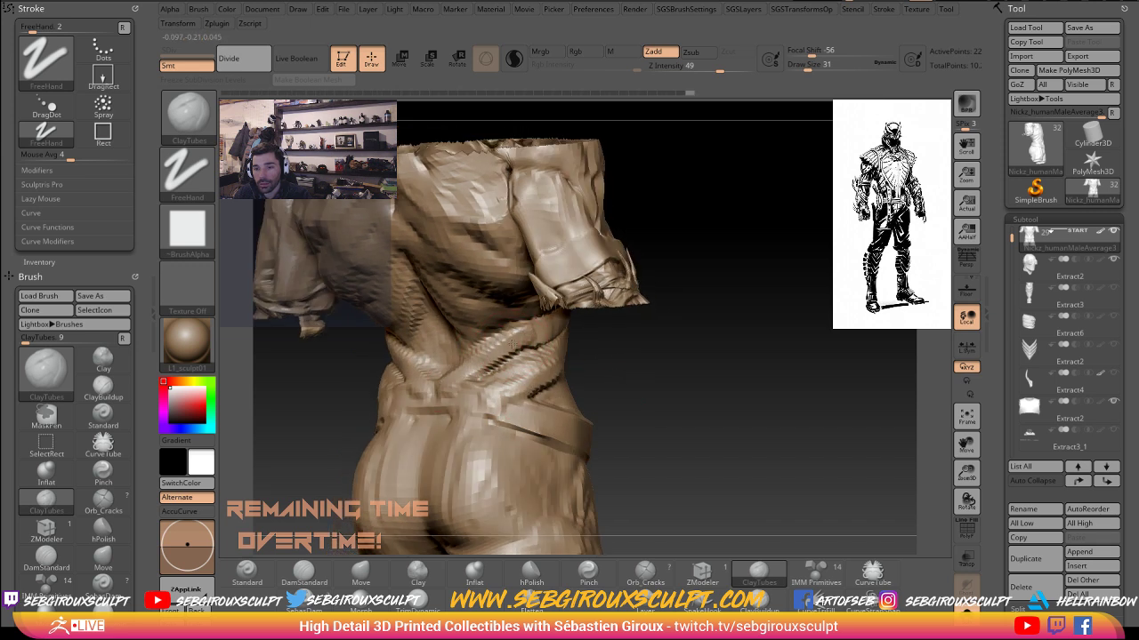
- Build up further cloth wrap folds across the middle of the back, above the diagonal folds, with ClayTubes
left_click_drag(620, 332, 530, 305)
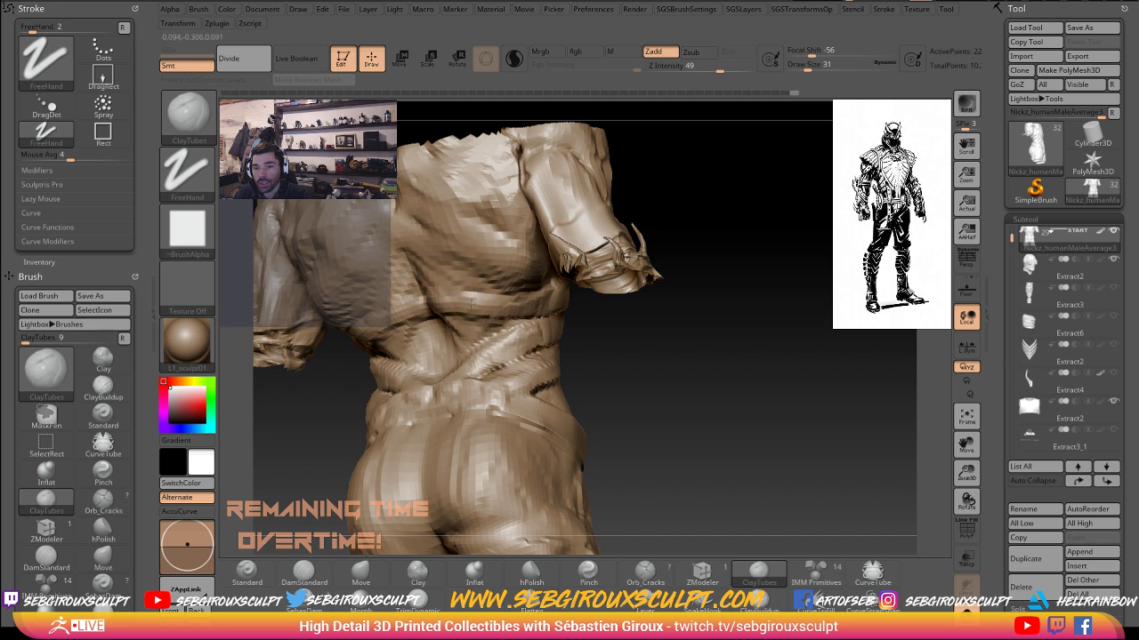
left_click_drag(428, 308, 406, 314)
mouse_move(637, 348)
left_mouse_down("alt")
mouse_move(702, 354)
mouse_move(480, 313)
mouse_move(507, 336)
mouse_move(534, 331)
mouse_move(460, 307)
mouse_move(482, 314)
left_mouse_up("alt")
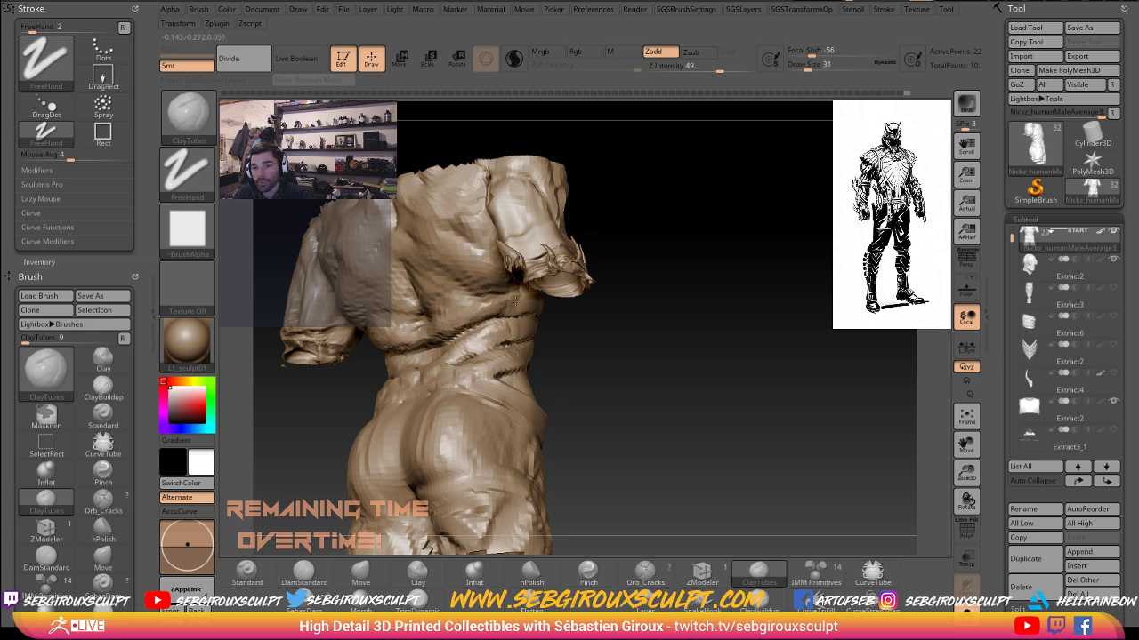
mouse_move(516, 302)
left_mouse_down()
mouse_move(627, 331)
mouse_move(664, 388)
mouse_move(642, 417)
left_mouse_up()
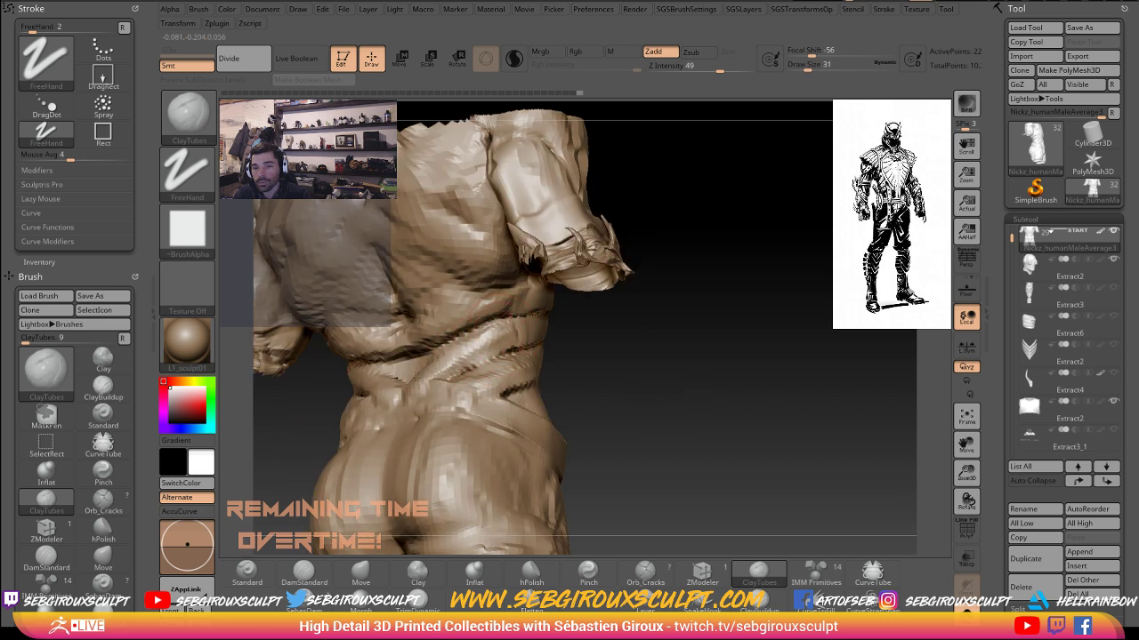
- Switch to the Move brush and adjust the shape of the wrapped waist and lower back
mouse_move(579, 382)
left_mouse_down("alt")
mouse_move(554, 310)
mouse_move(646, 373)
mouse_move(632, 410)
mouse_move(626, 395)
mouse_move(561, 400)
mouse_move(625, 398)
mouse_move(688, 452)
mouse_move(630, 429)
left_mouse_up("alt")
key("b")
key("m")
key("v")
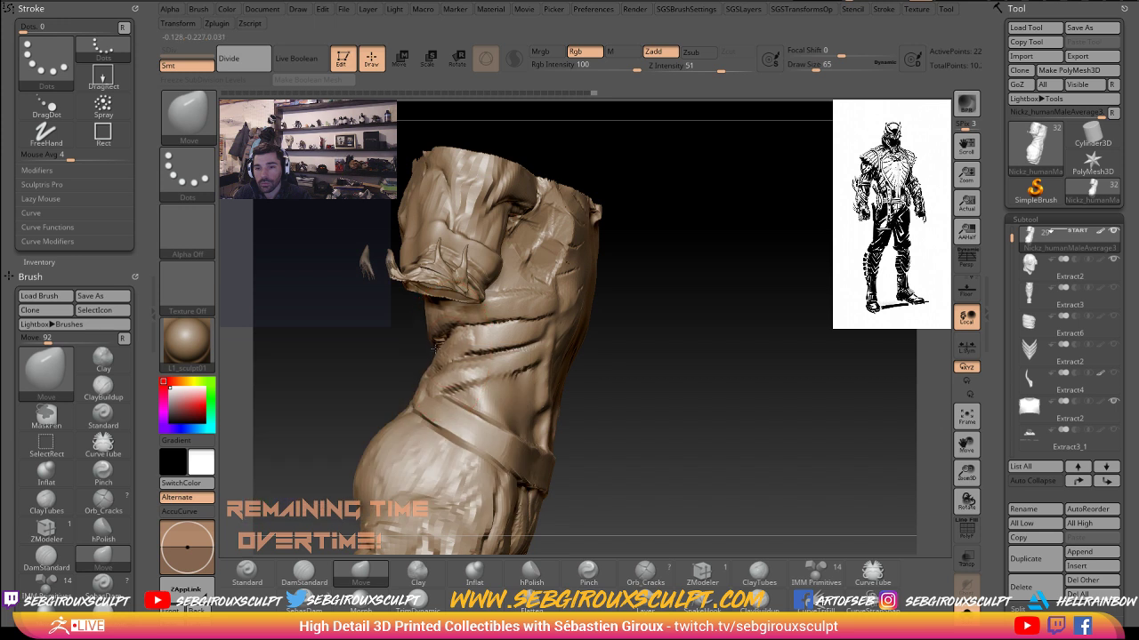
mouse_move(387, 348)
left_mouse_down()
mouse_move(529, 368)
mouse_move(401, 364)
mouse_move(387, 310)
left_mouse_up()
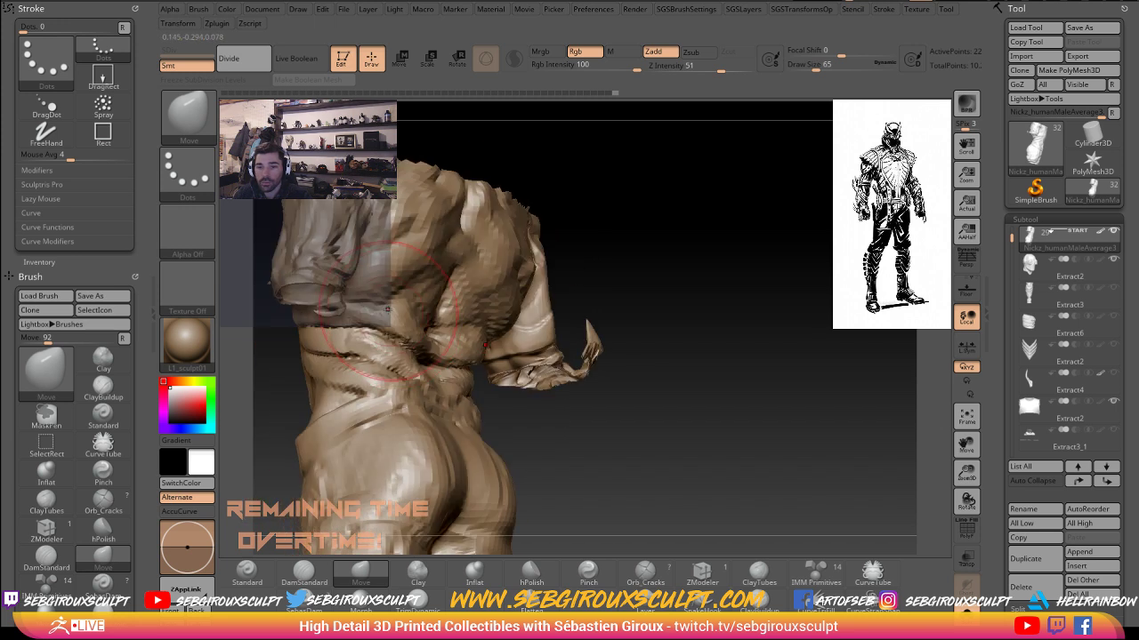
mouse_move(305, 295)
left_mouse_down()
mouse_move(455, 285)
mouse_move(691, 450)
mouse_move(646, 399)
mouse_move(584, 376)
mouse_move(532, 414)
left_mouse_up()
- Set the Move brush's draw size to 39 and adjust the wraps on the side of the waist
key("space")
left_click_drag(431, 375, 413, 375)
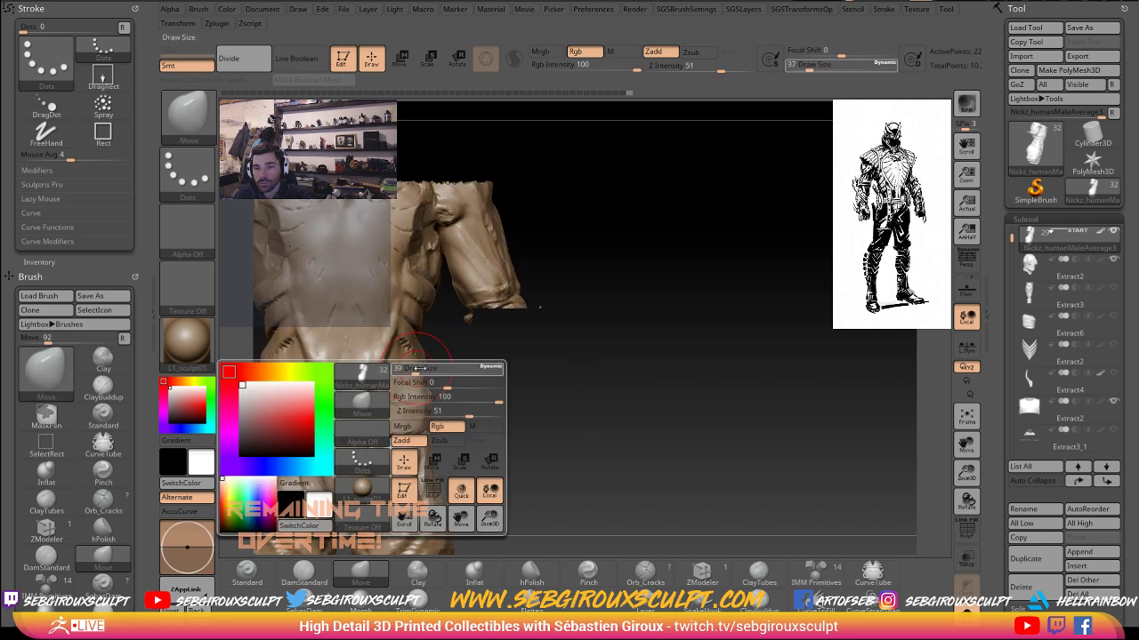
mouse_move(533, 389)
left_mouse_down()
mouse_move(472, 383)
mouse_move(406, 345)
left_mouse_up()
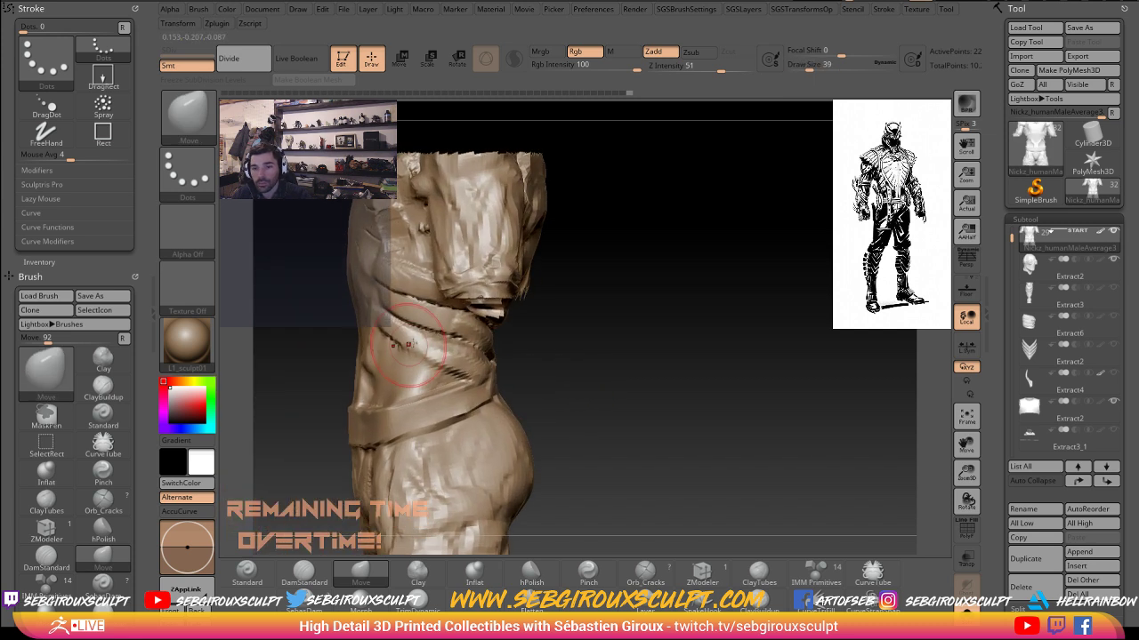
left_click_drag(590, 375, 612, 371, "alt")
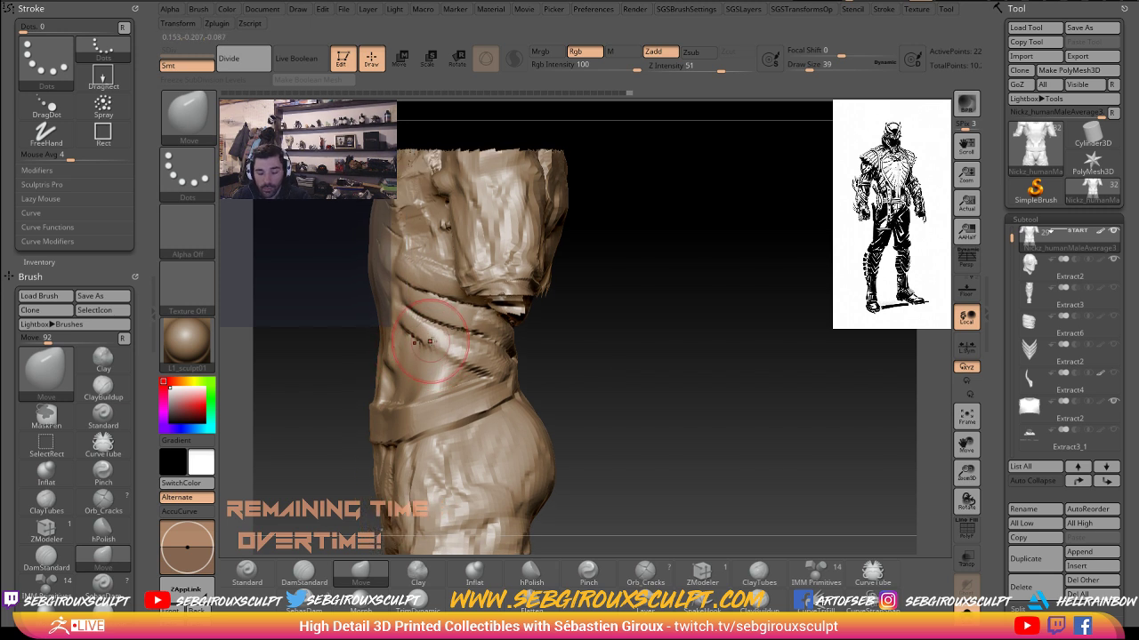
- Build up and smooth the wrap folds on the side of the waist with ClayTubes at draw size 23
key("b")
key("c")
key("t")
key("bracketleft")
key("bracketleft")
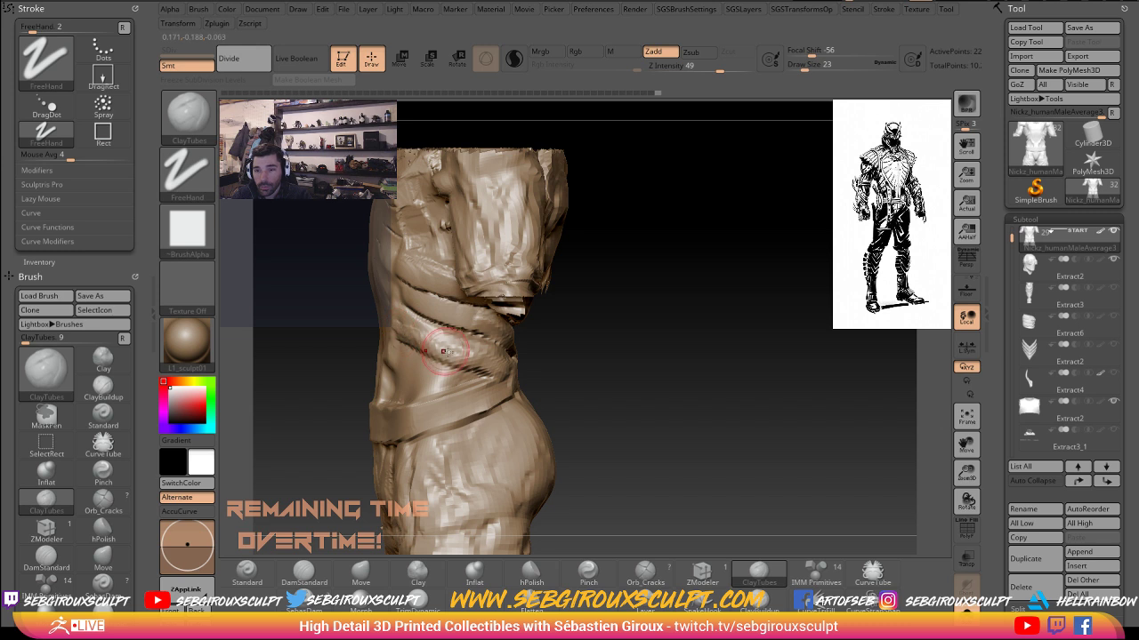
left_click_drag(598, 370, 516, 344, "shift")
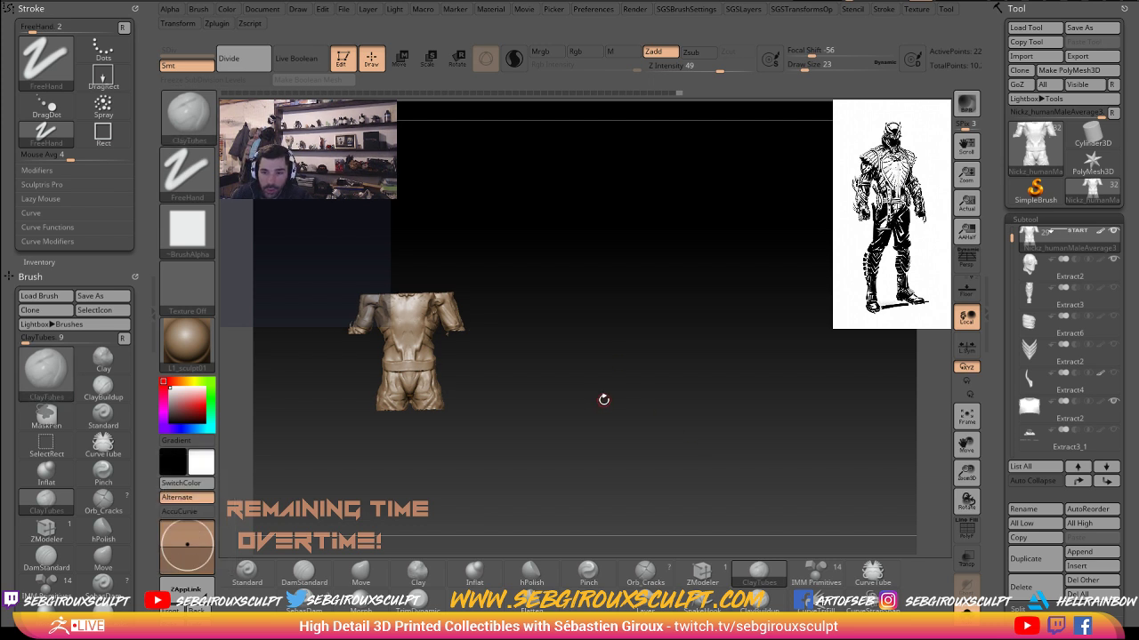
- Turn off Solo mode to show the other parts, and reshape the waist's sides with the Move brush at draw size 51
left_click_drag(602, 399, 651, 458, "alt")
key("b")
key("m")
key("v")
key("space")
mouse_move(312, 319)
left_mouse_down()
mouse_move(330, 317)
mouse_move(345, 354)
mouse_move(336, 341)
left_mouse_up()
key("space")
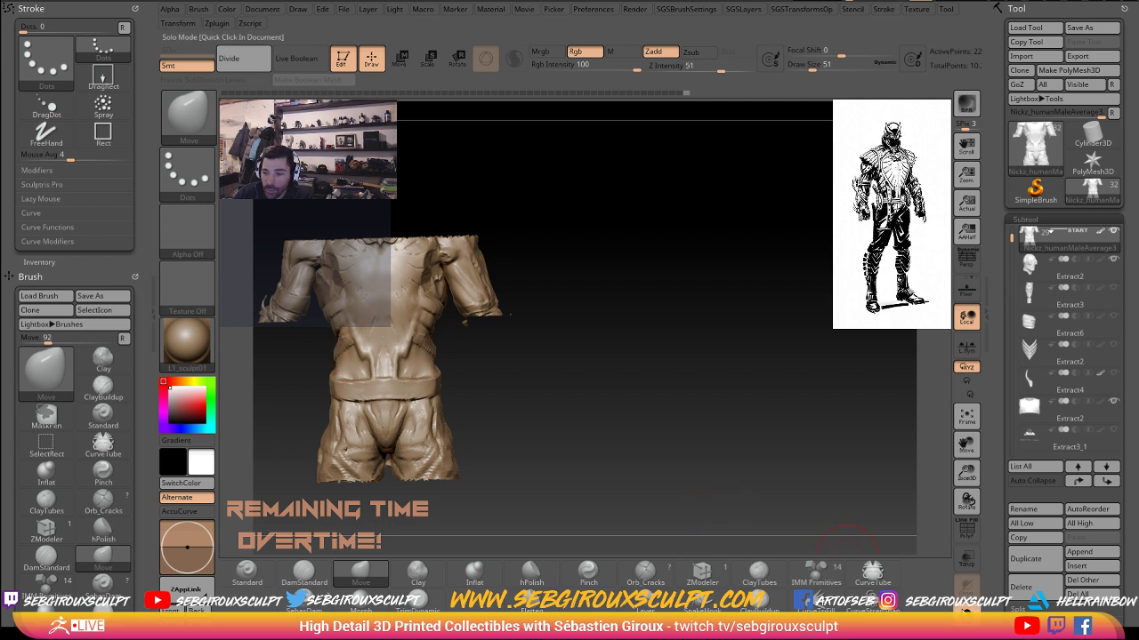
left_click(722, 510)
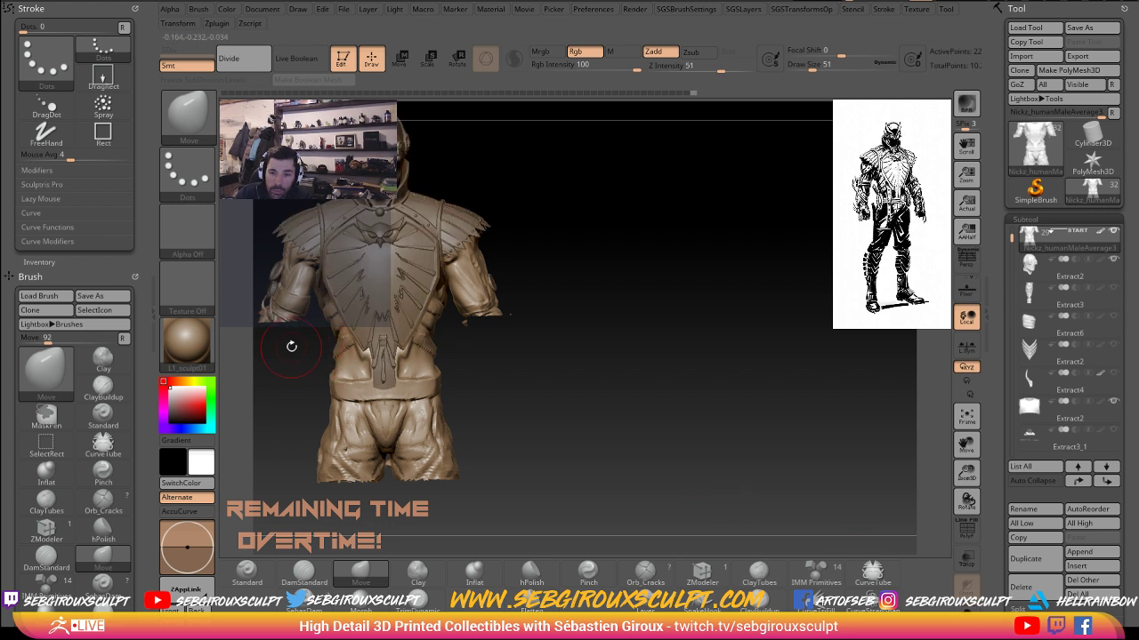
left_click_drag(293, 343, 327, 349)
left_click_drag(410, 359, 455, 358)
mouse_move(366, 371)
left_mouse_down()
mouse_move(349, 363)
mouse_move(393, 361)
mouse_move(333, 368)
left_mouse_up()
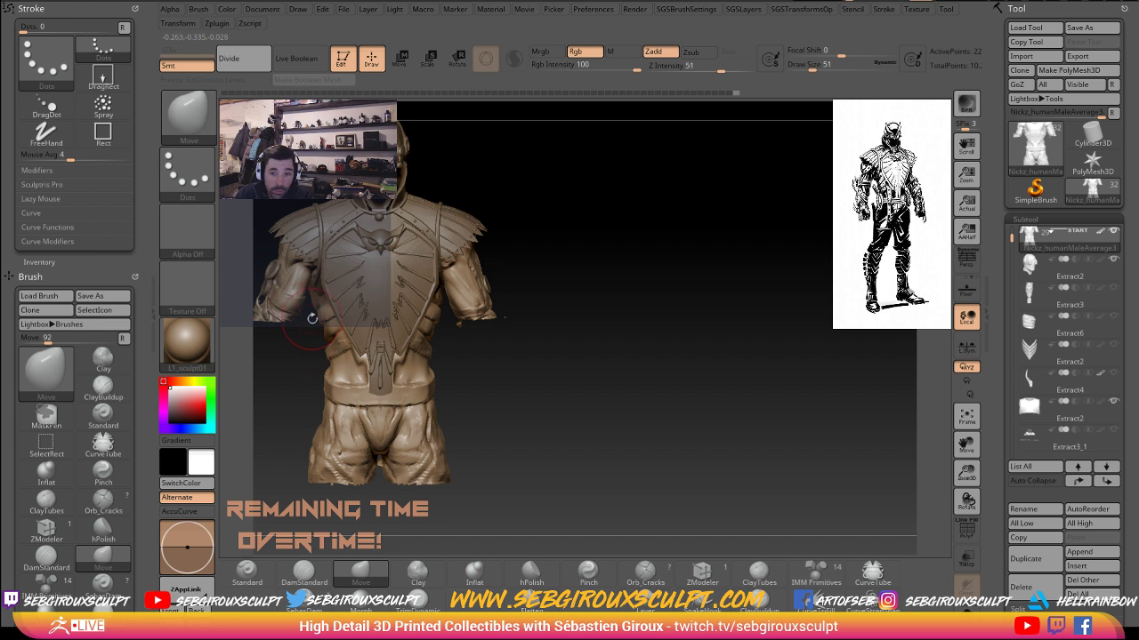
- Select the Extract2 chest garment and adjust its shape with the Move brush at draw size 136
left_click_drag(305, 328, 348, 322)
left_click(349, 282, "alt")
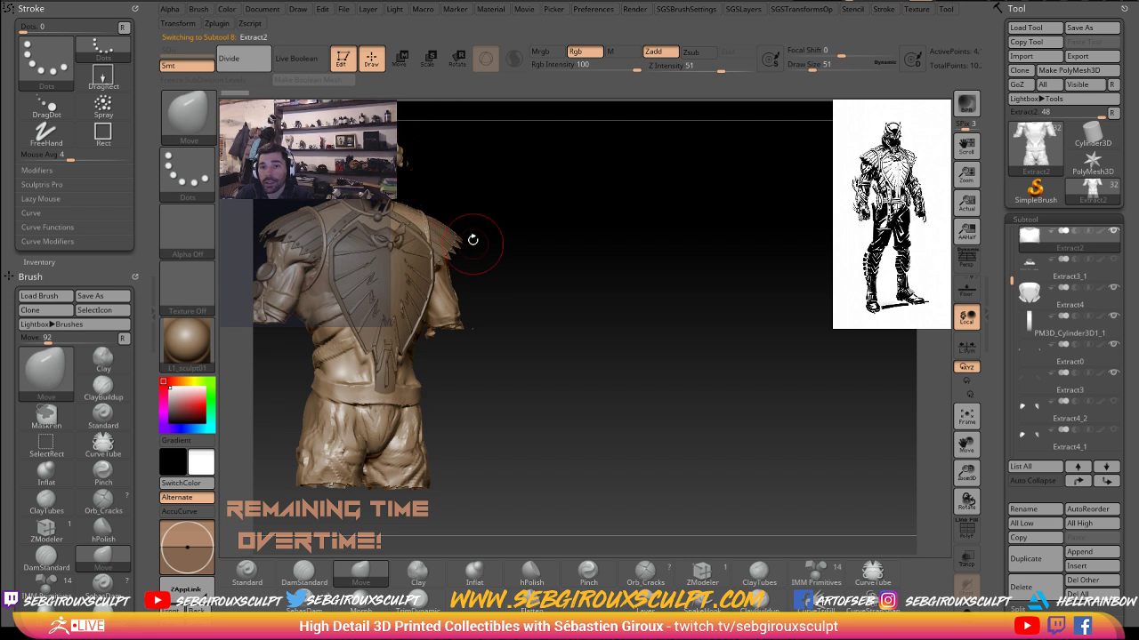
key("space")
left_click_drag(319, 305, 339, 298)
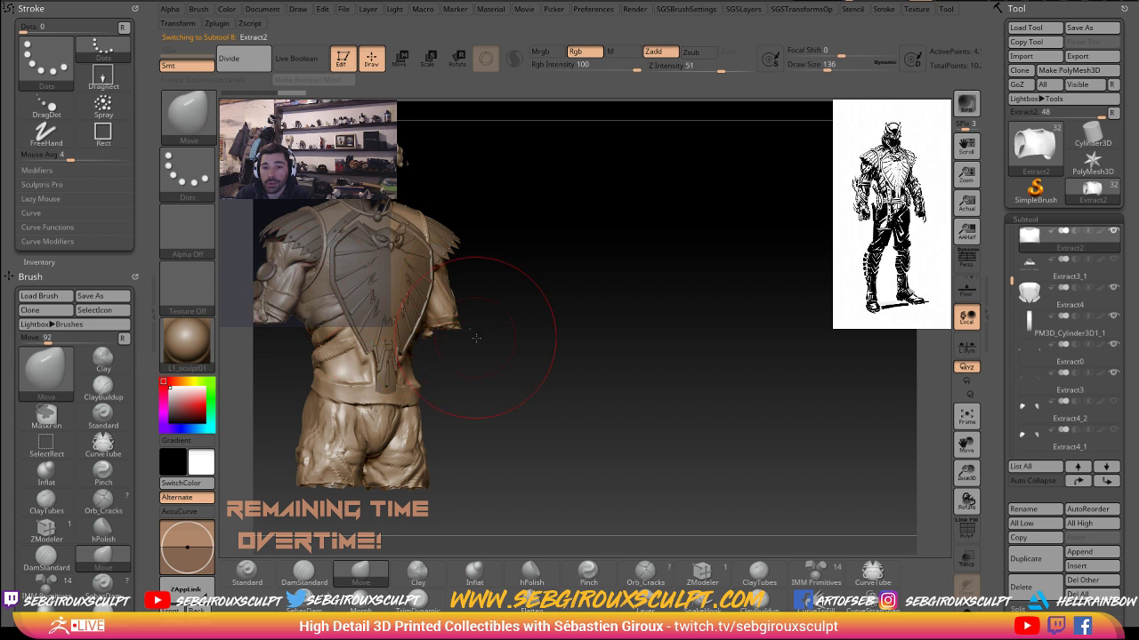
left_click_drag(495, 343, 499, 357, "shift")
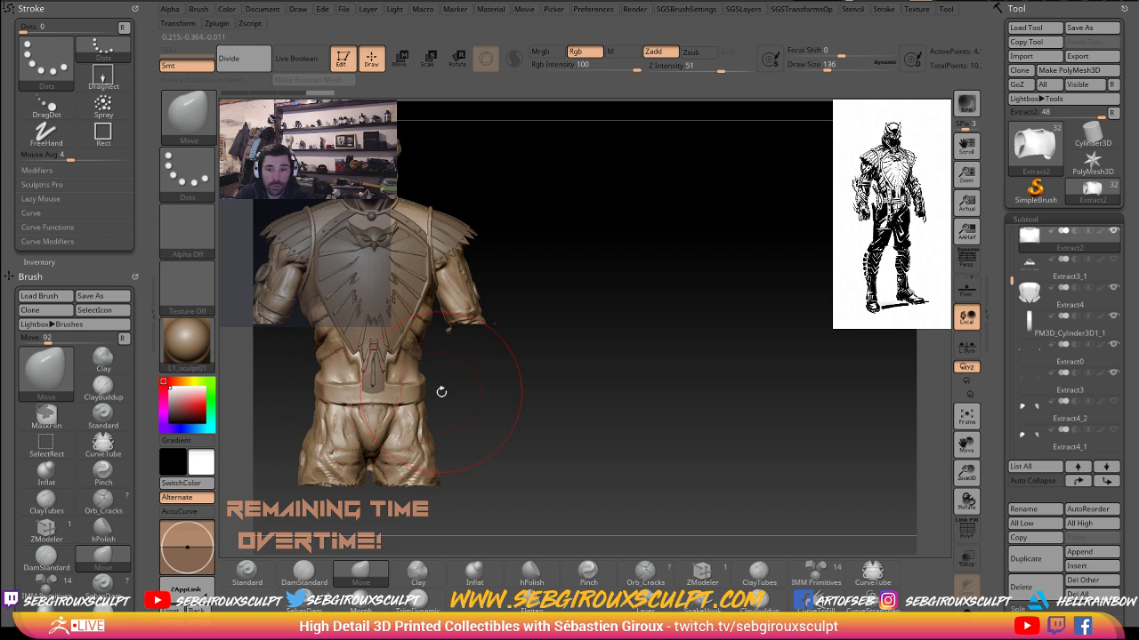
- Reselect the body mesh and refine the wrap folds below the chest garment with ClayTubes at draw size 35, smoothing where needed
mouse_move(519, 432)
left_mouse_down()
mouse_move(322, 342)
mouse_move(303, 344)
mouse_move(331, 353)
mouse_move(367, 334)
left_mouse_up()
key("space")
key("b")
key("c")
key("t")
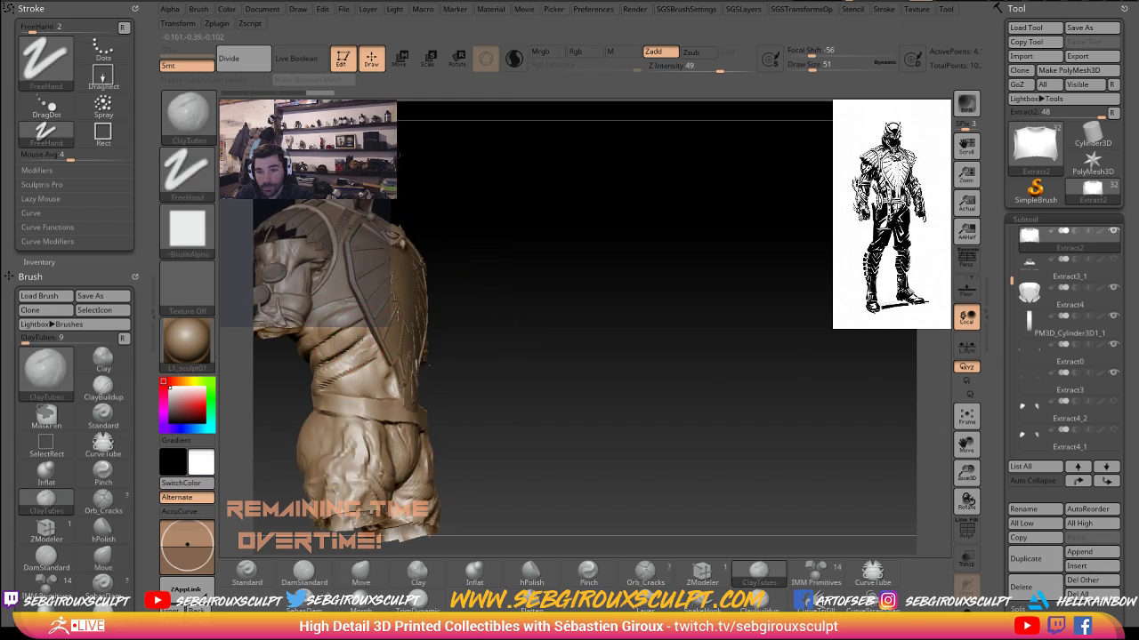
key("space")
left_click(353, 333, "alt")
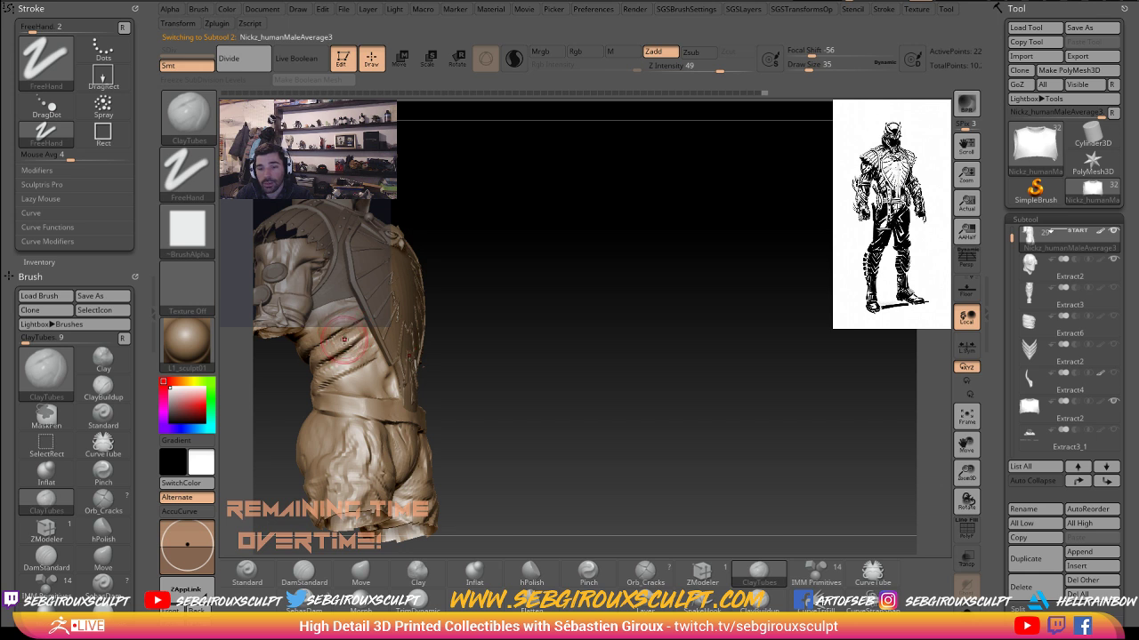
left_click_drag(492, 313, 354, 349, "shift")
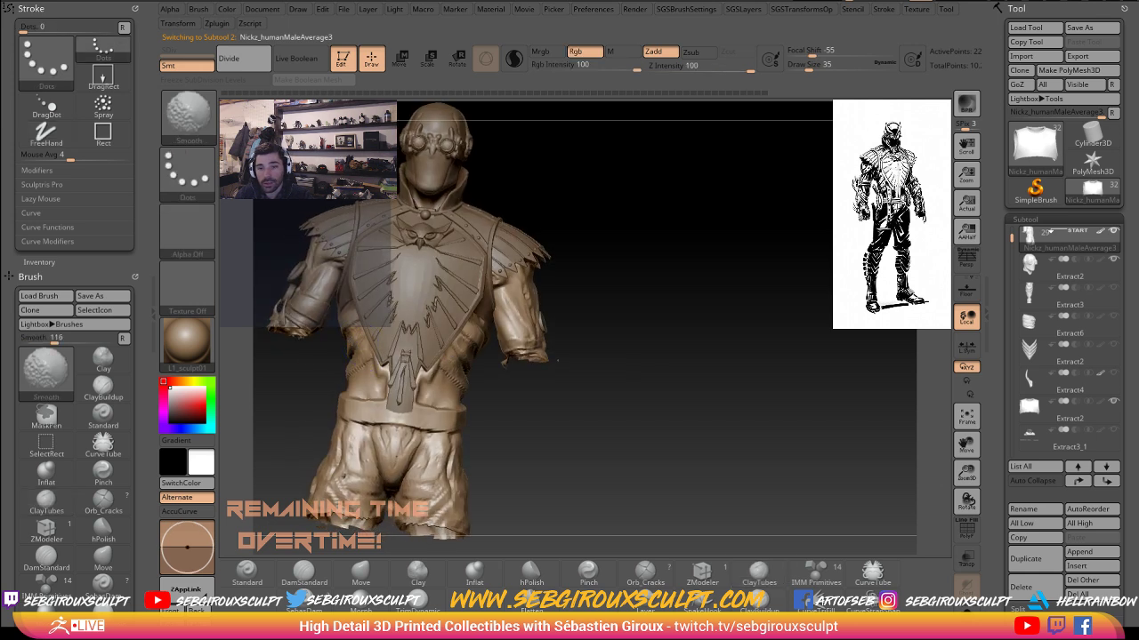
left_click_drag(519, 393, 449, 335)
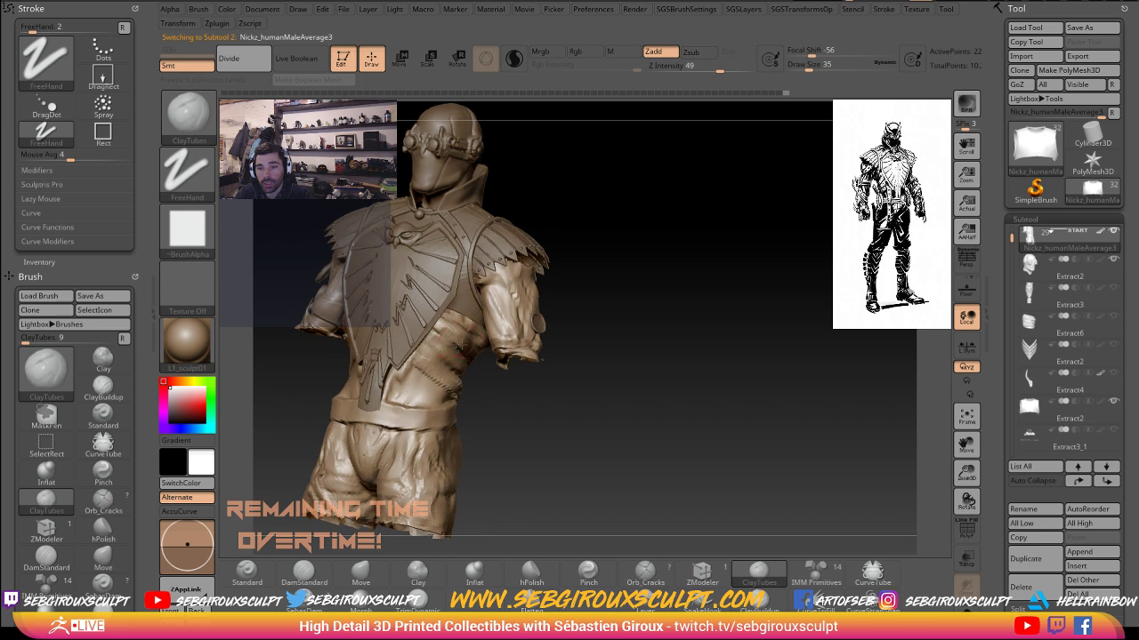
mouse_move(532, 366)
left_mouse_down()
mouse_move(294, 361)
mouse_move(540, 380)
mouse_move(490, 389)
left_mouse_up()
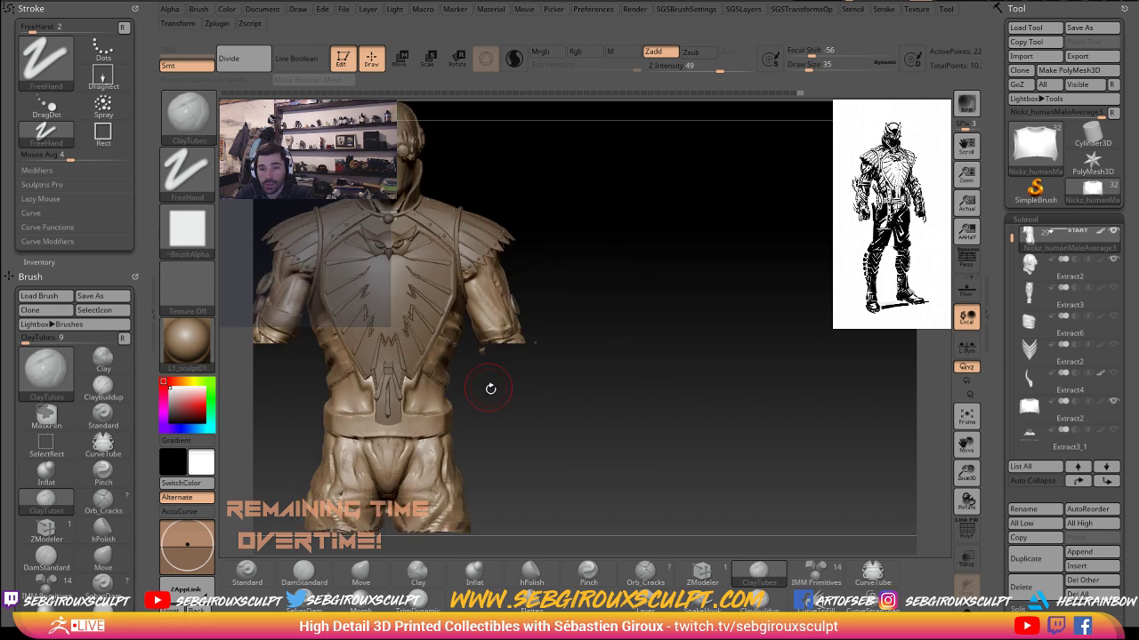
- Reshape the sides of the waist beneath the chest armor with the Move brush
key("b")
key("m")
key("v")
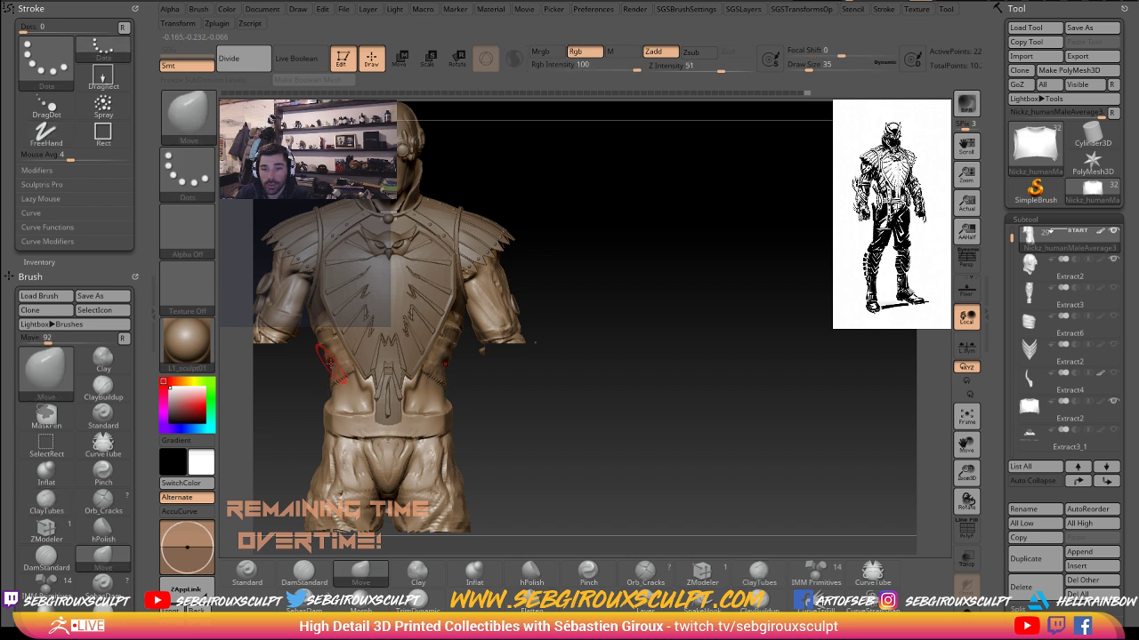
left_click_drag(510, 428, 533, 442, "alt")
mouse_move(322, 378)
left_mouse_down()
mouse_move(417, 381)
mouse_move(500, 348)
mouse_move(420, 348)
mouse_move(372, 382)
mouse_move(502, 382)
mouse_move(556, 427)
mouse_move(515, 427)
mouse_move(546, 418)
mouse_move(614, 465)
left_mouse_up()
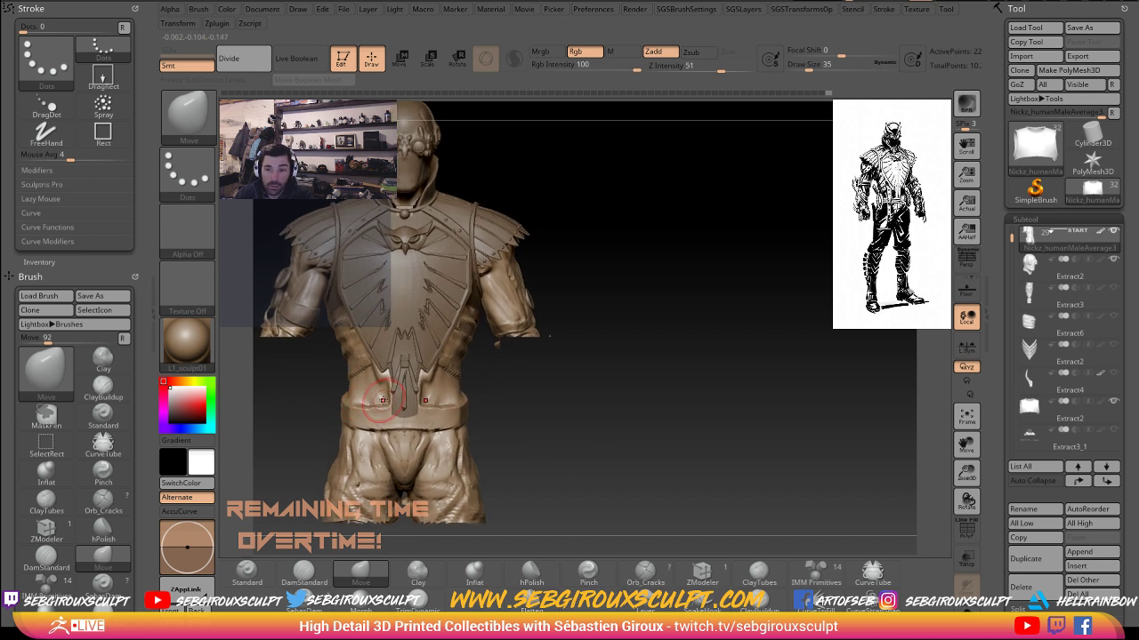
- Smooth the front of the abdomen and build up cloth folds just above the belt with ClayTubes
left_click_drag(375, 398, 372, 396, "shift")
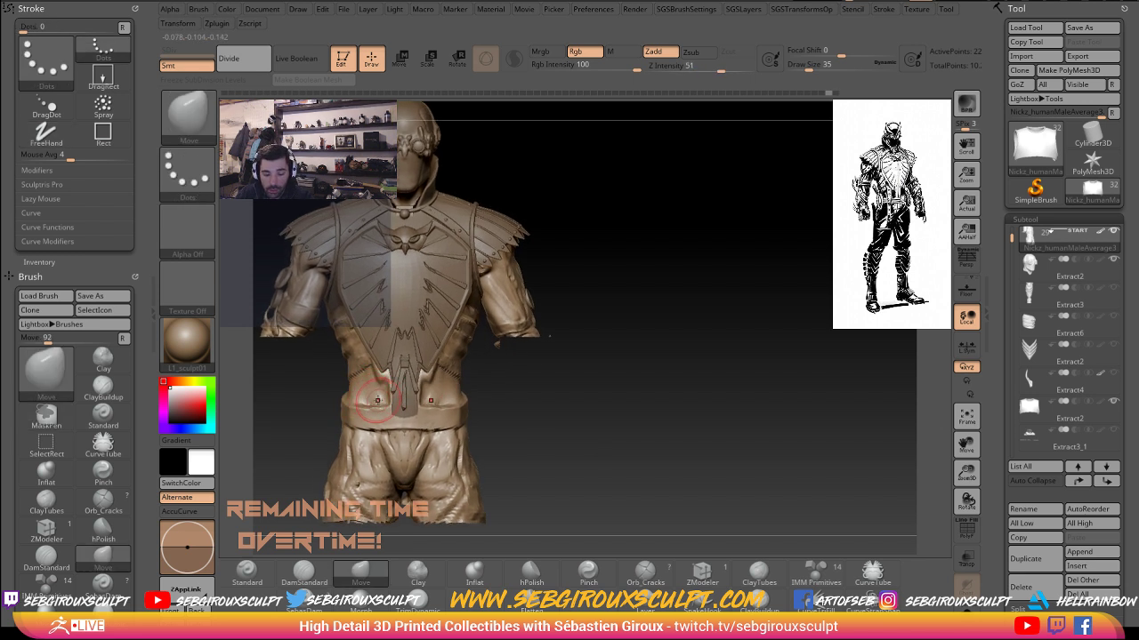
key("b")
key("c")
key("t")
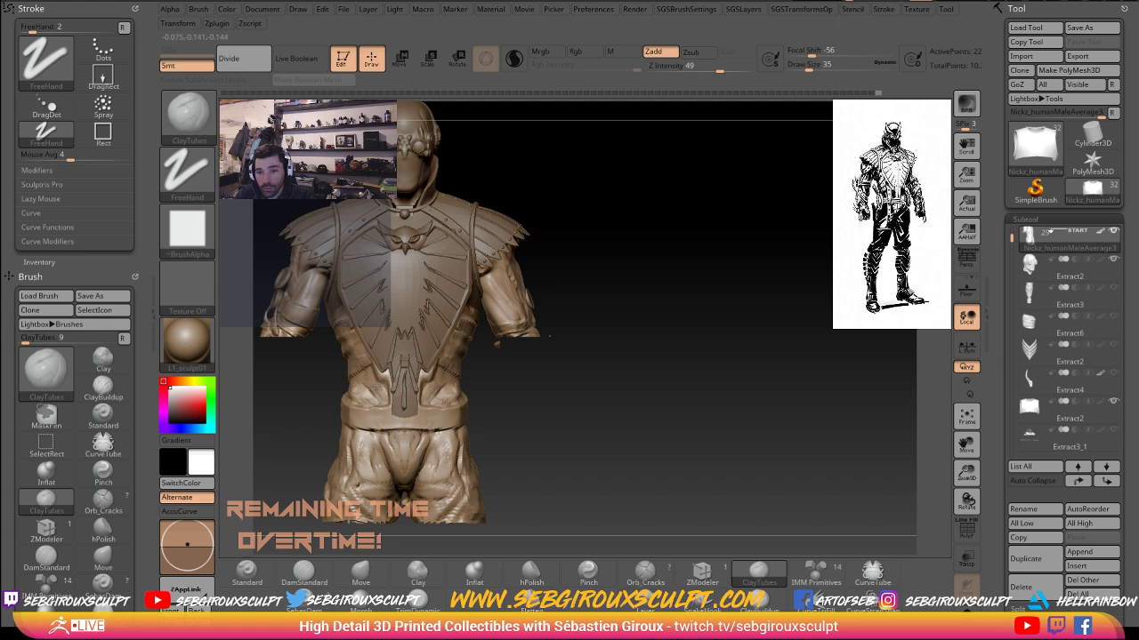
left_click_drag(547, 403, 361, 391)
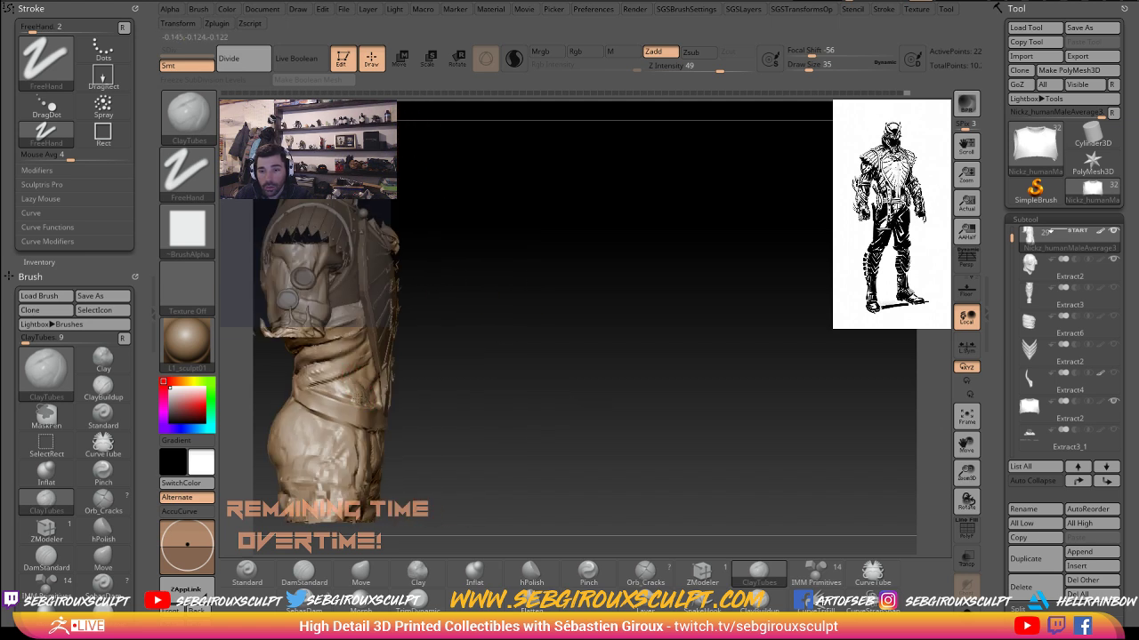
left_click_drag(398, 415, 368, 392)
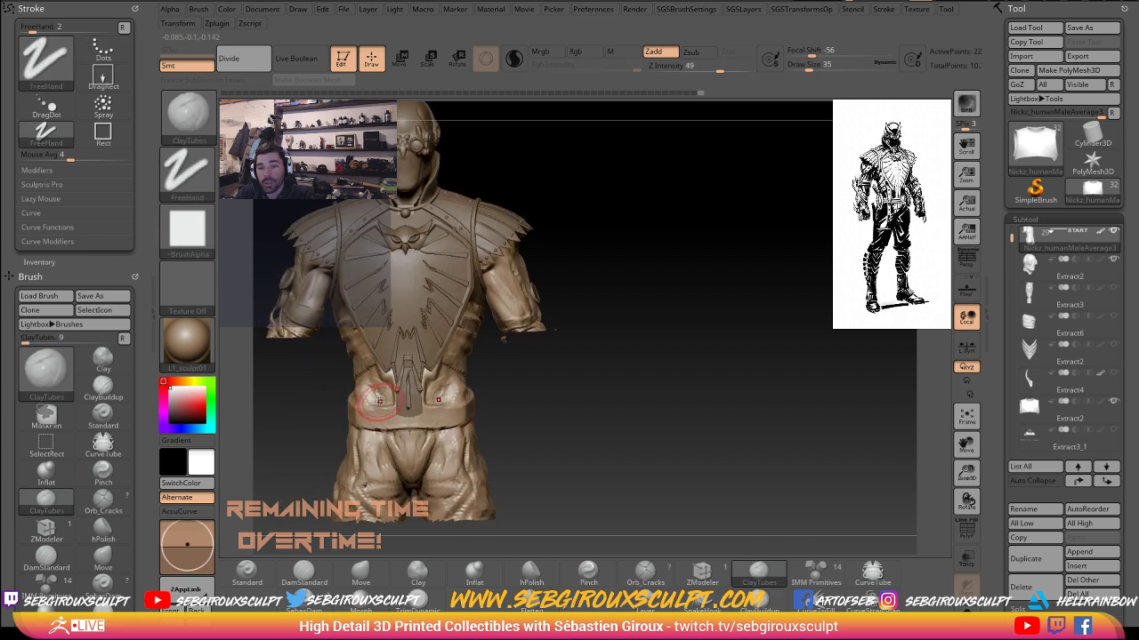
- Extend the abdomen folds towards the hips on both sides of the chest armor's lower tip, smoothing them in places
mouse_move(518, 406)
left_mouse_down()
mouse_move(414, 391)
mouse_move(432, 398)
mouse_move(416, 382)
left_mouse_up()
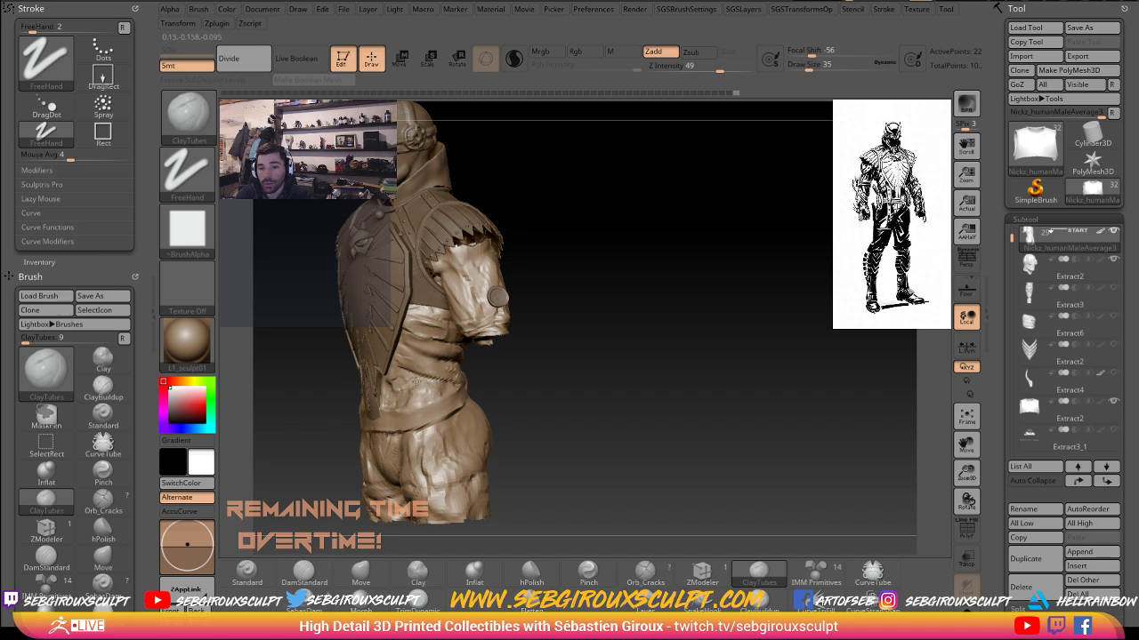
left_click_drag(578, 385, 660, 388)
left_click_drag(405, 390, 413, 398, "shift")
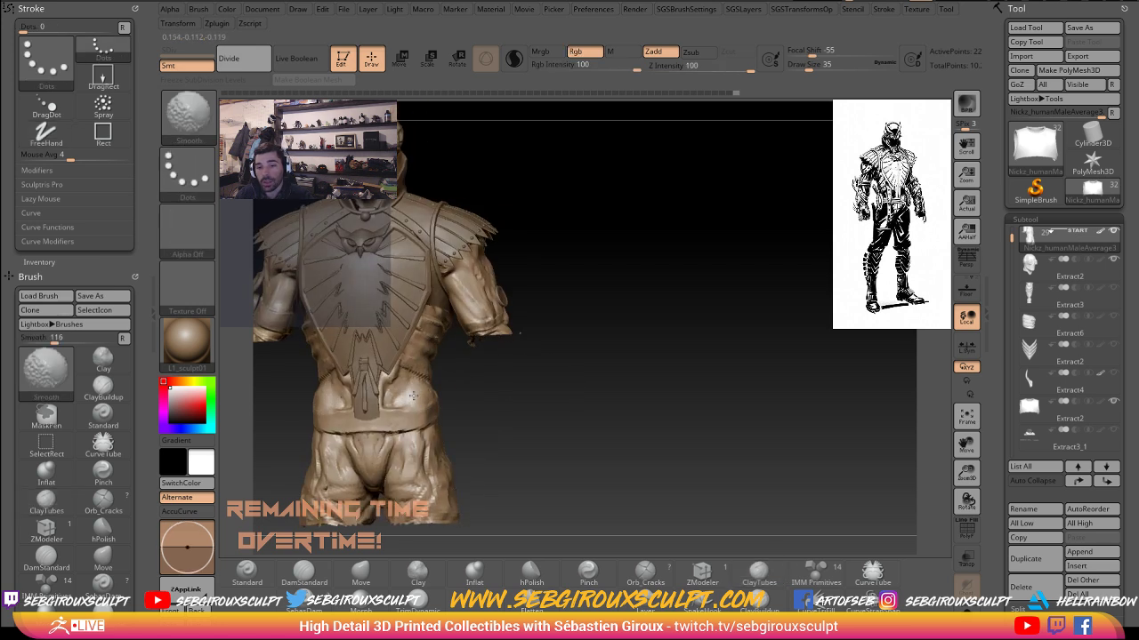
mouse_move(516, 406)
left_mouse_down("alt")
mouse_move(580, 410)
mouse_move(514, 402)
mouse_move(569, 425)
left_mouse_up("alt")
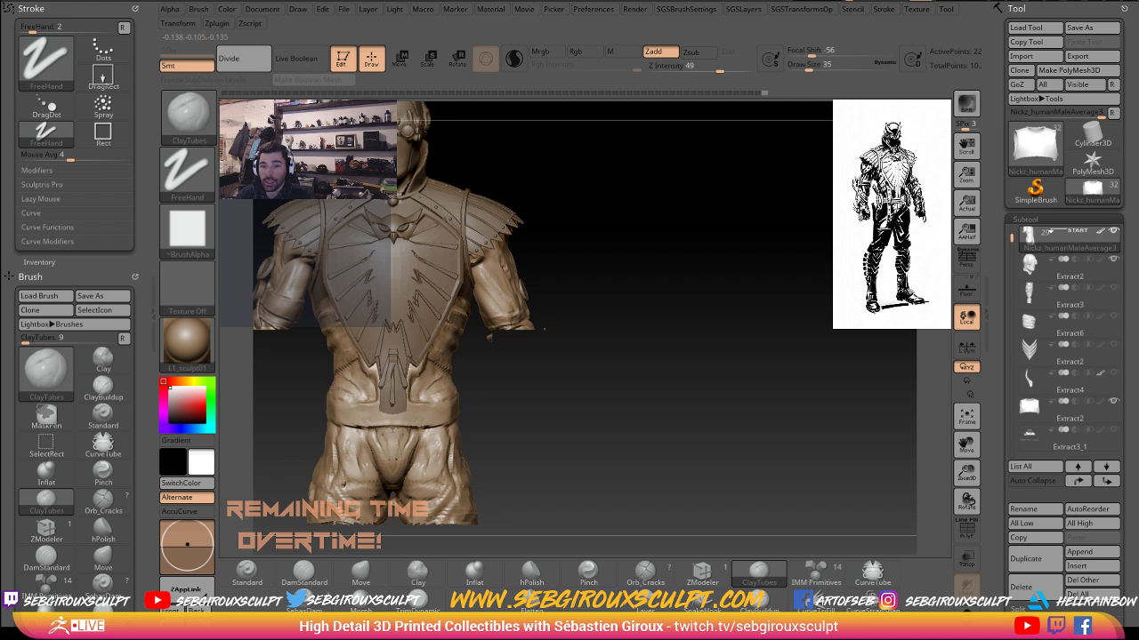
left_click_drag(346, 410, 370, 417)
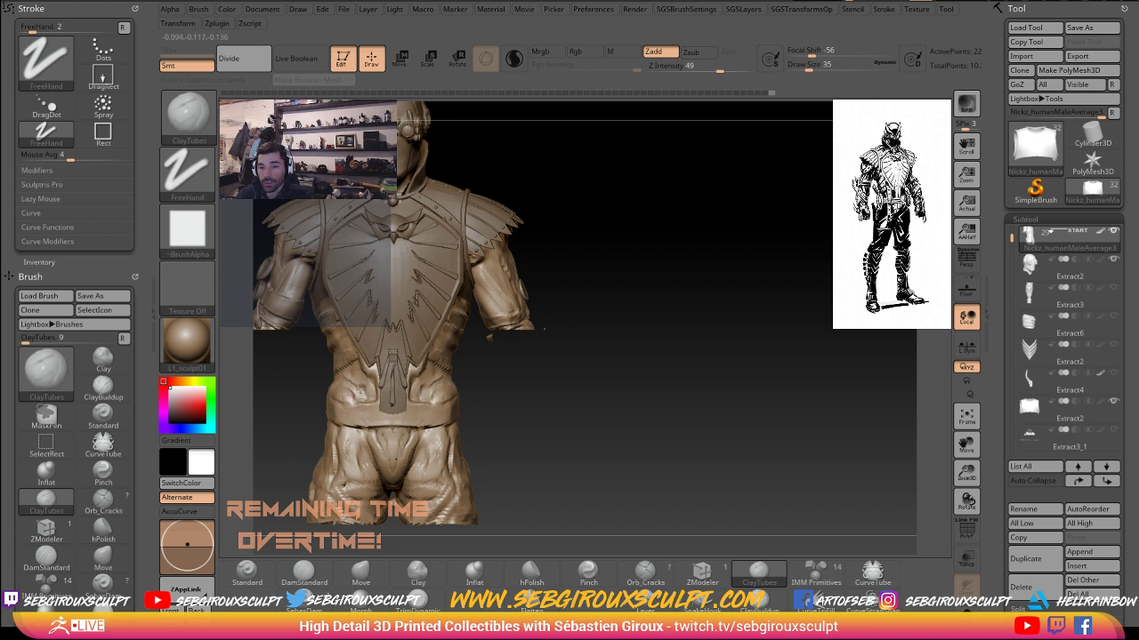
left_click_drag(330, 385, 331, 391)
- Adjust the waist outline above the belt with the Move brush and undo the last change
key("b")
key("m")
key("v")
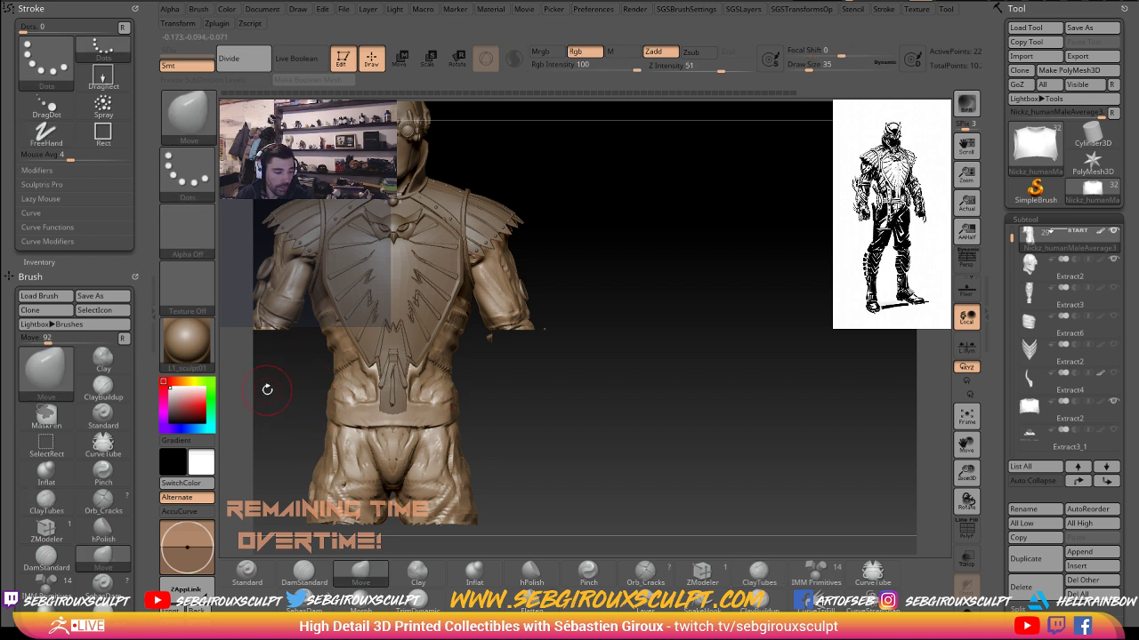
left_click_drag(262, 392, 355, 401)
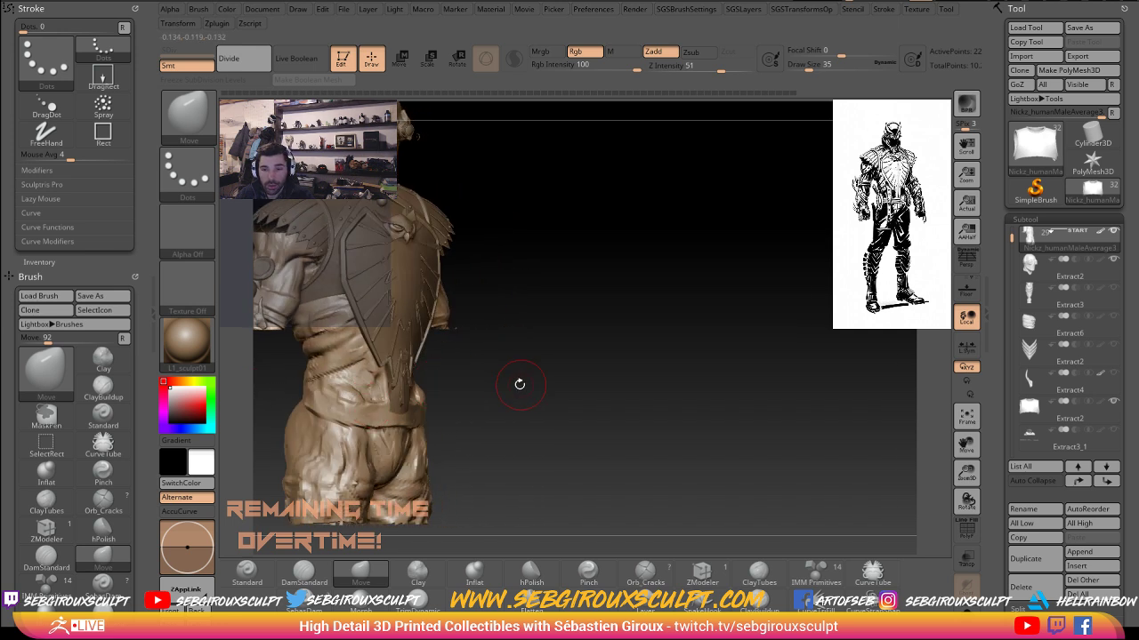
left_click_drag(520, 385, 363, 351)
mouse_move(449, 372)
left_mouse_down("alt")
mouse_move(541, 376)
mouse_move(546, 391)
mouse_move(324, 392)
mouse_move(391, 398)
left_mouse_up("alt")
key("ctrl+z")
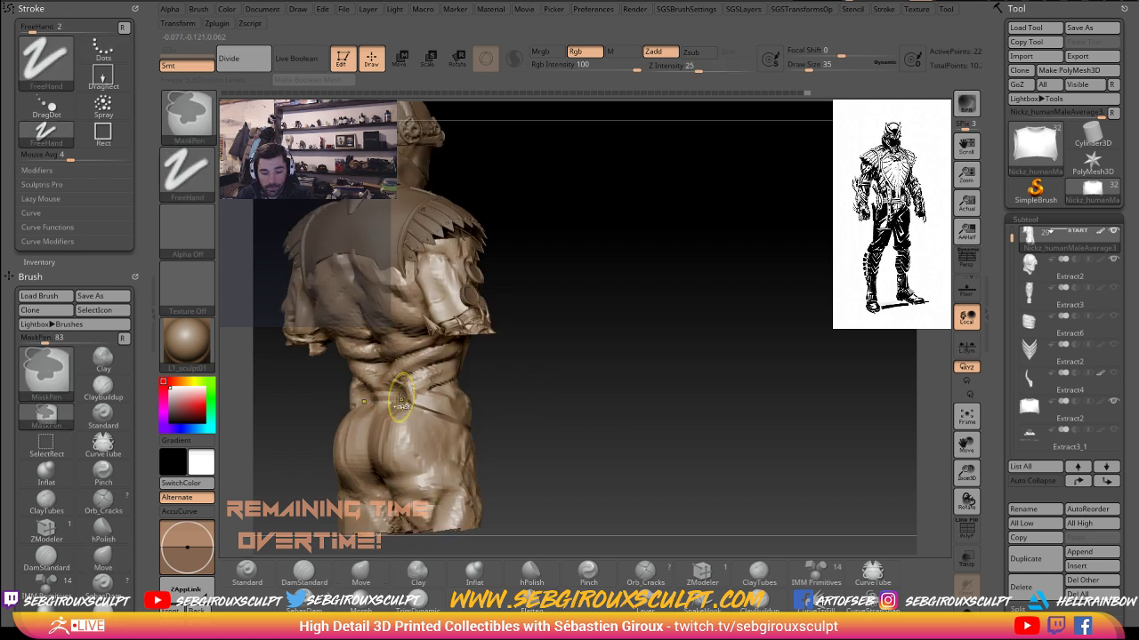
- Turn on perspective and sculpt the wraps on the lower back, just above the belt, with ClayTubes
key("p")
key("b")
key("c")
key("t")
left_click_drag(385, 400, 405, 400)
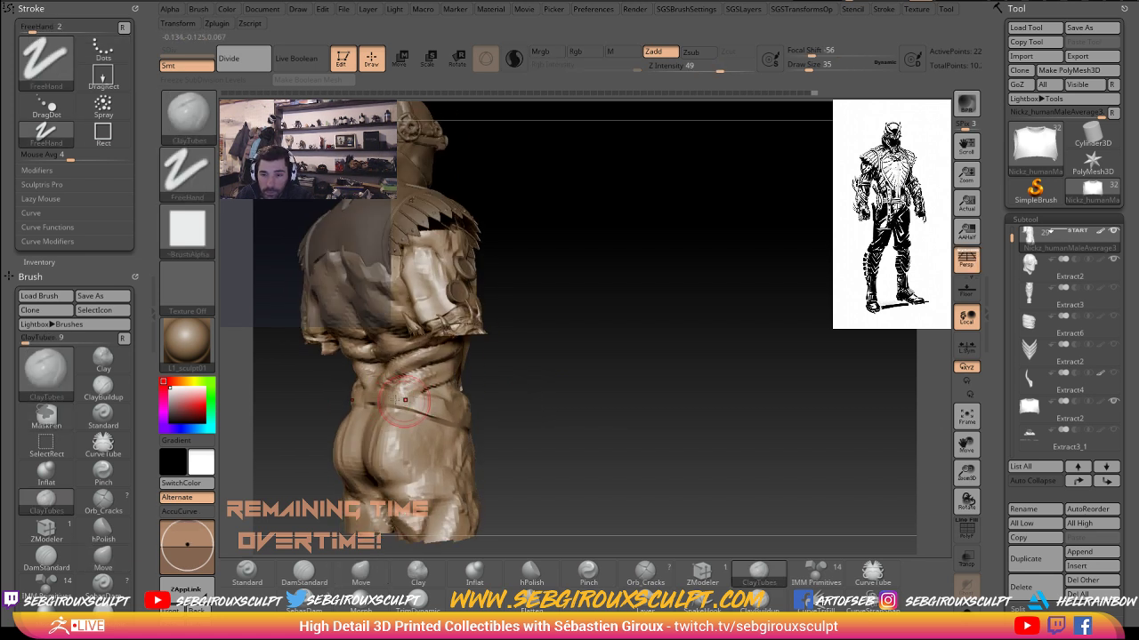
left_click_drag(564, 419, 644, 427)
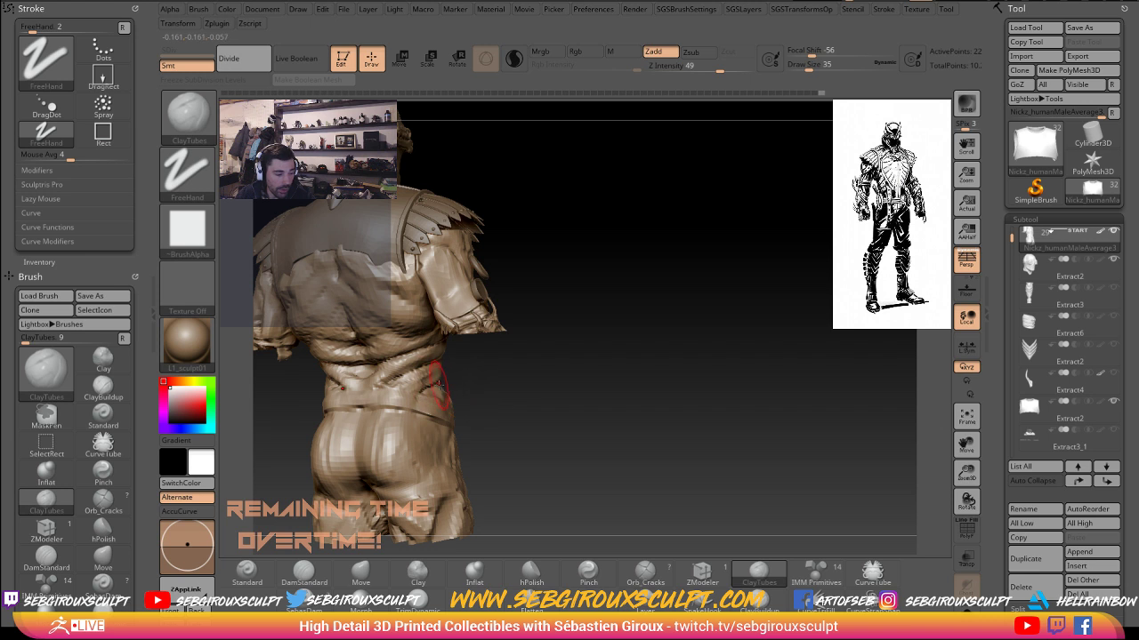
left_click_drag(462, 389, 478, 431, "alt")
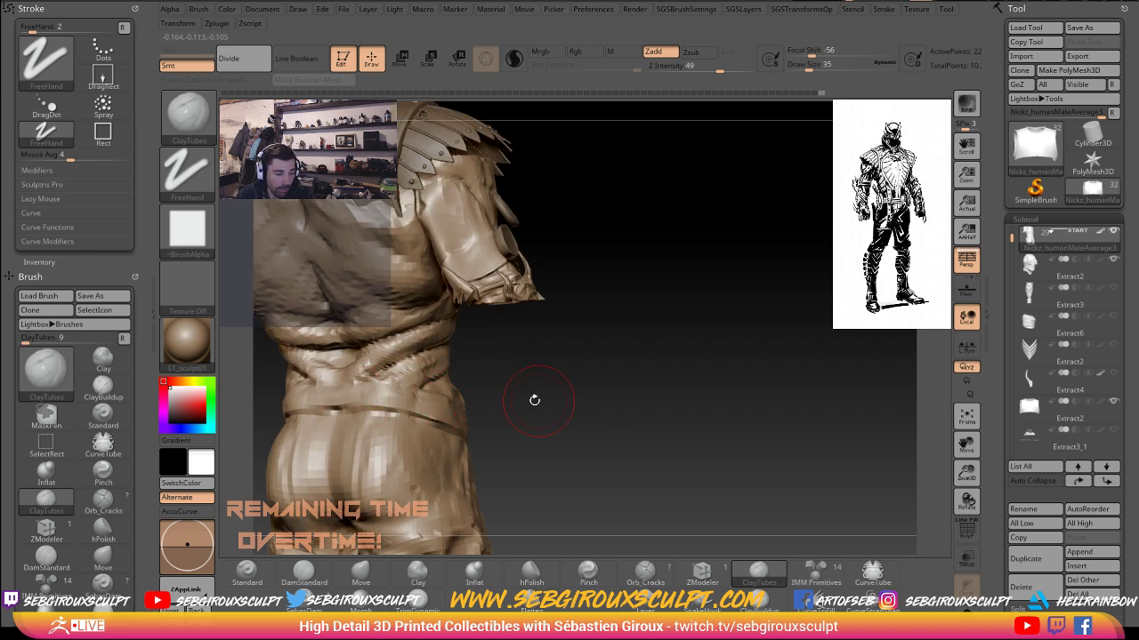
left_click_drag(582, 408, 573, 407)
- Set the ClayTubes draw size to 23 and add finer folds across the lower back above the belt, smoothing them
key("space")
left_click_drag(394, 393, 385, 392)
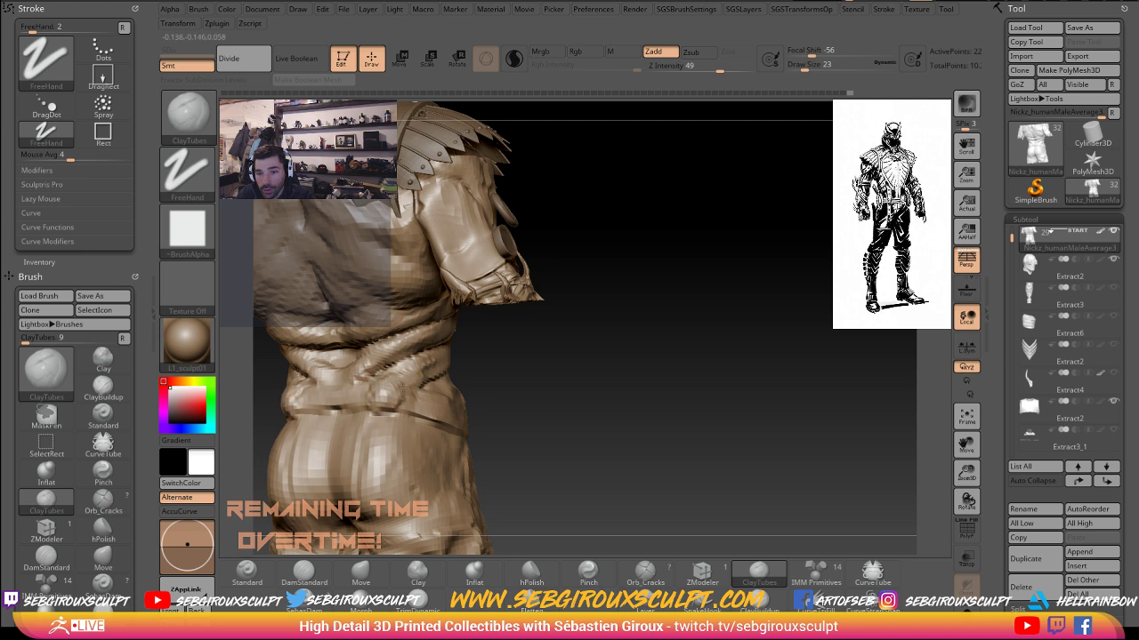
mouse_move(392, 405)
left_mouse_down()
mouse_move(347, 385)
mouse_move(331, 392)
mouse_move(343, 396)
mouse_move(346, 366)
left_mouse_up()
mouse_move(486, 366)
left_mouse_down()
mouse_move(497, 358)
mouse_move(561, 391)
mouse_move(499, 399)
mouse_move(573, 392)
mouse_move(516, 399)
mouse_move(521, 409)
left_mouse_up()
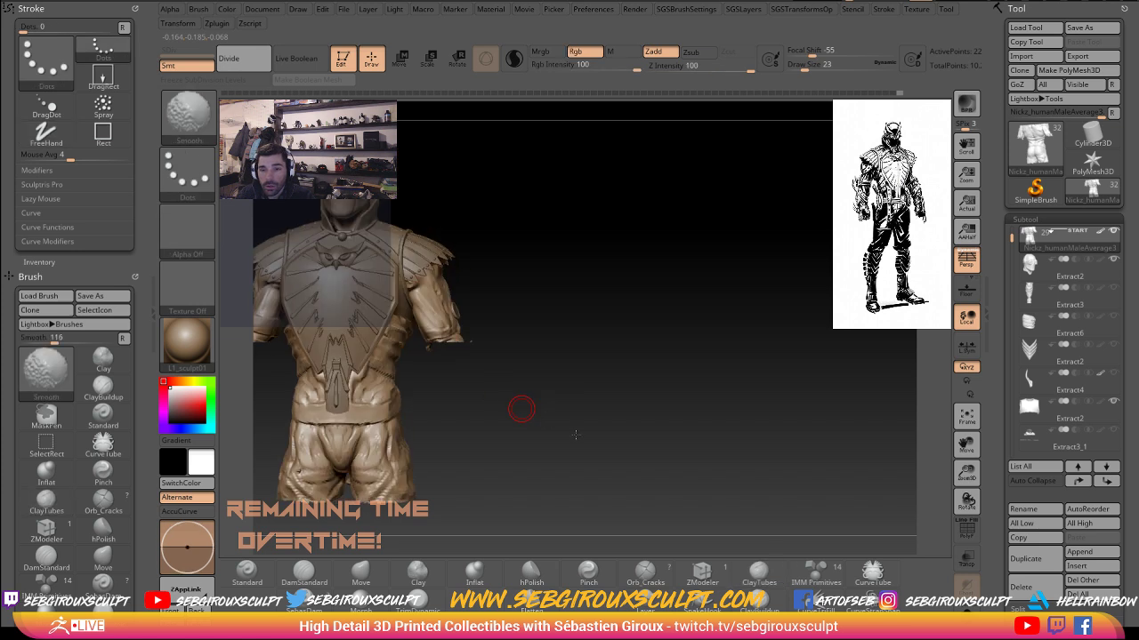
left_click_drag(576, 435, 608, 431, "alt")
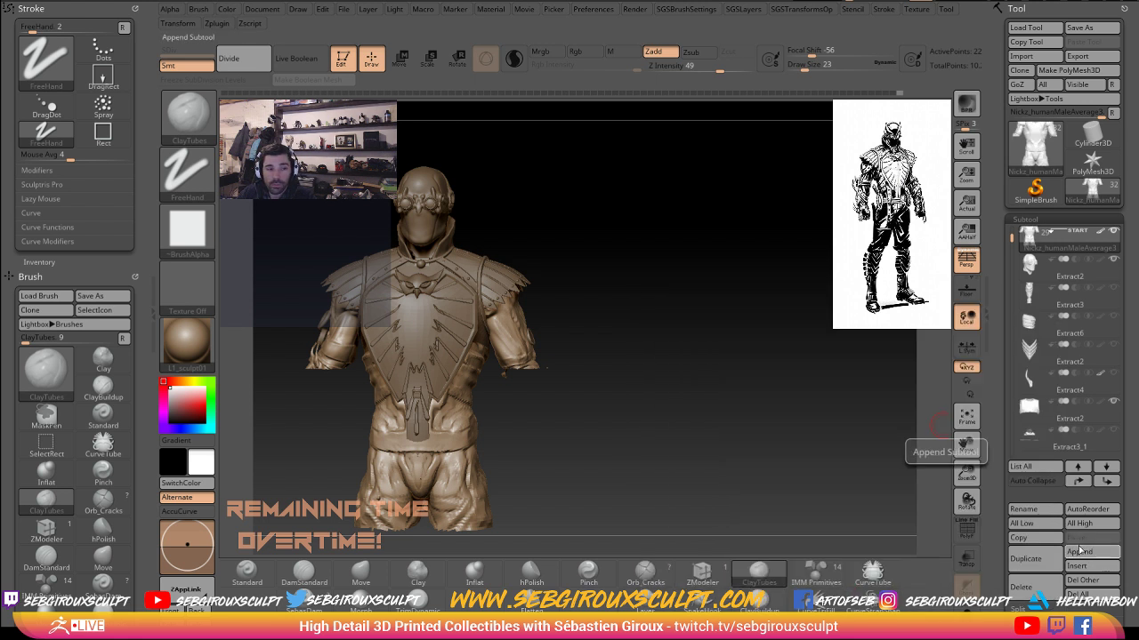
- Append a cube as a new subtool, flatten its depth and move it out in front of the waist and hips
left_click(1087, 552)
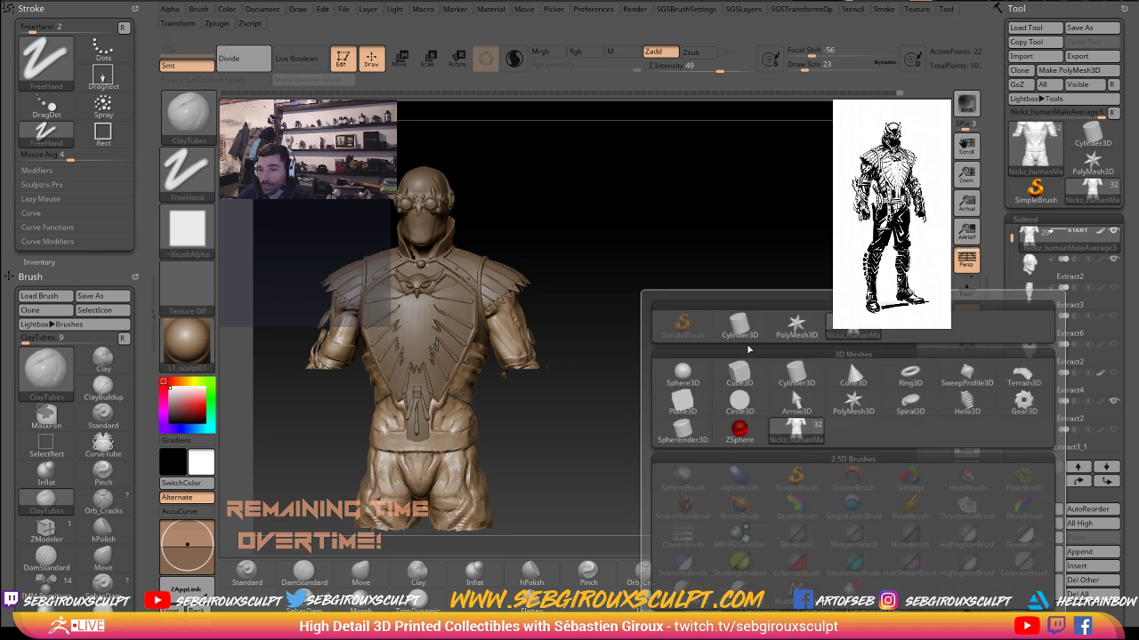
left_click(733, 325)
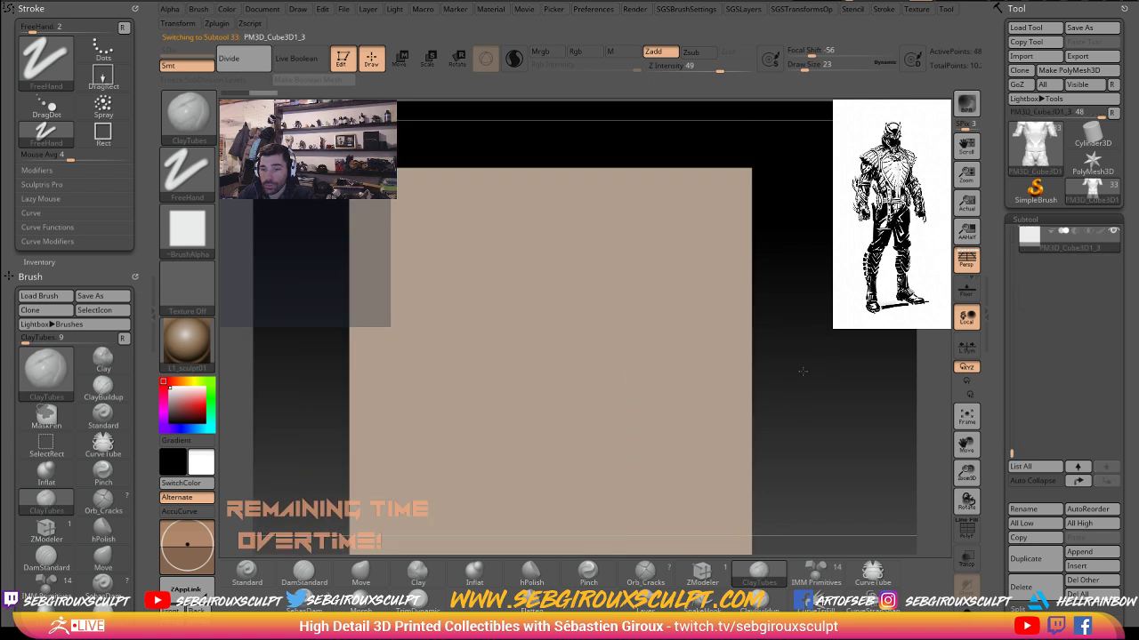
key("f")
left_click_drag(776, 352, 652, 274)
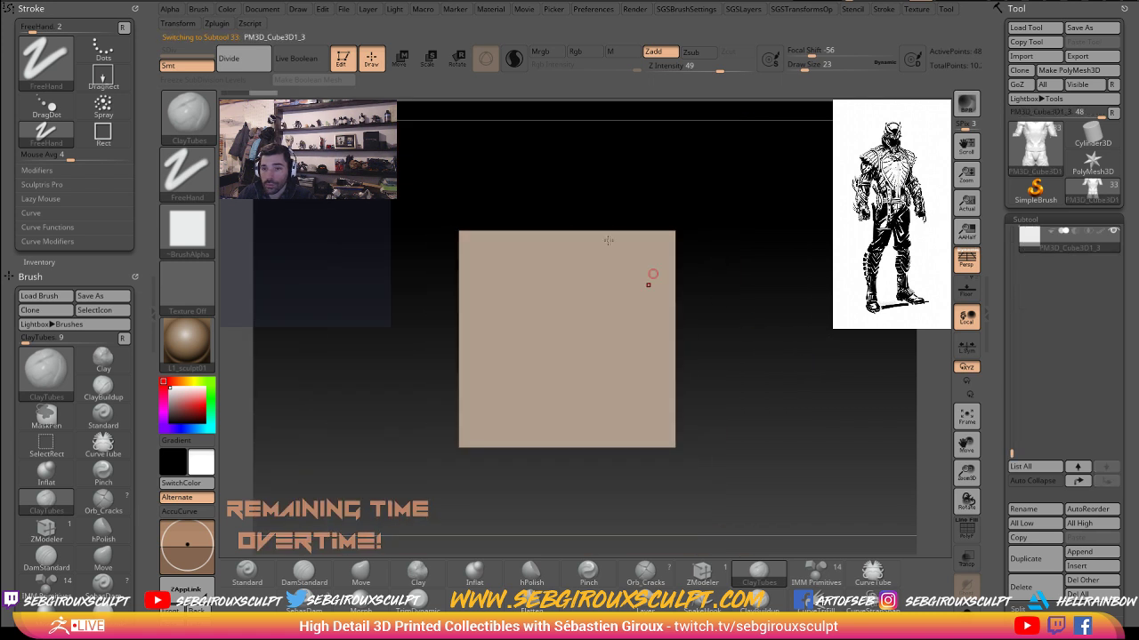
key("w")
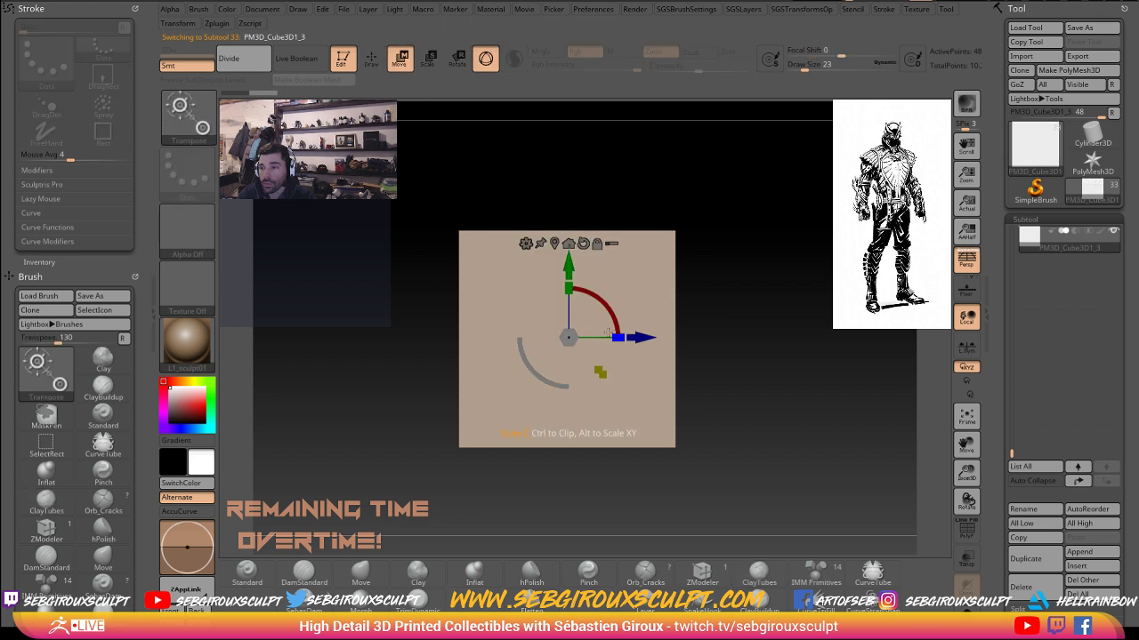
left_click_drag(714, 321, 543, 341)
left_click_drag(673, 310, 720, 396, "alt")
left_click_drag(637, 338, 772, 338)
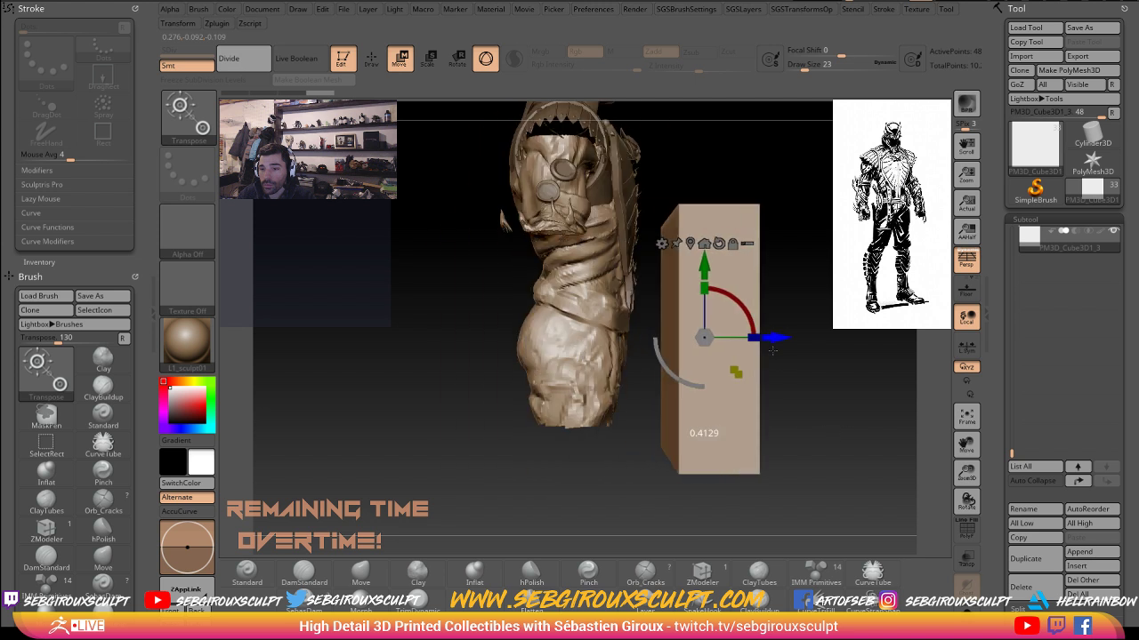
- Scale down the cube's width to form a narrow upright block and thin its depth slightly more
left_click_drag(770, 388, 827, 372)
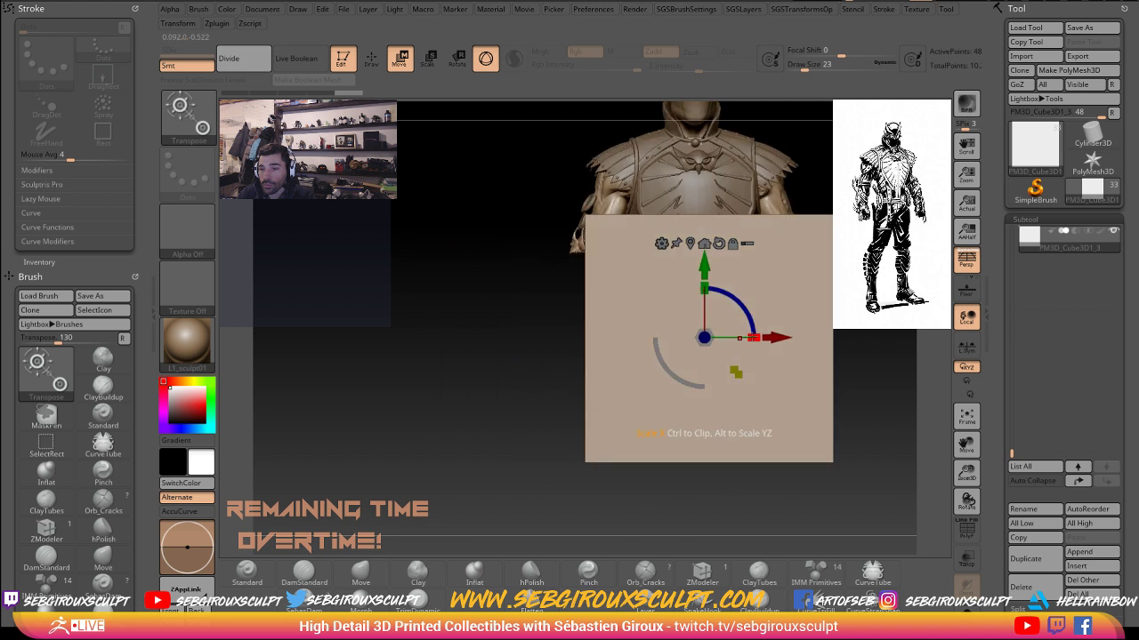
left_click_drag(753, 338, 684, 333)
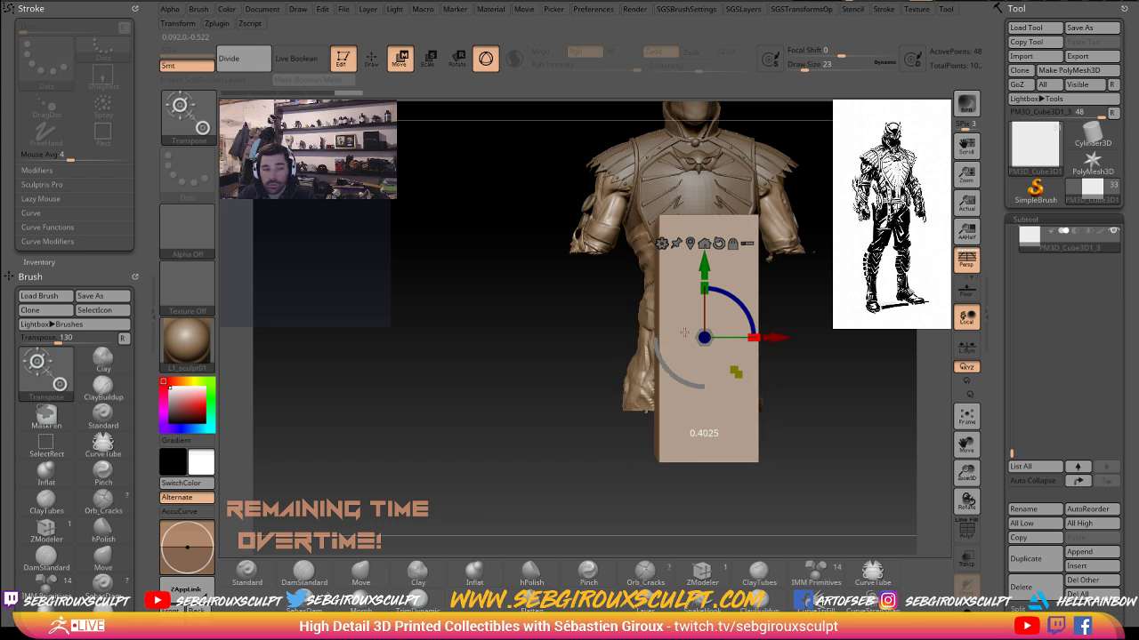
left_click_drag(423, 386, 343, 320, "alt")
left_click_drag(384, 407, 602, 442)
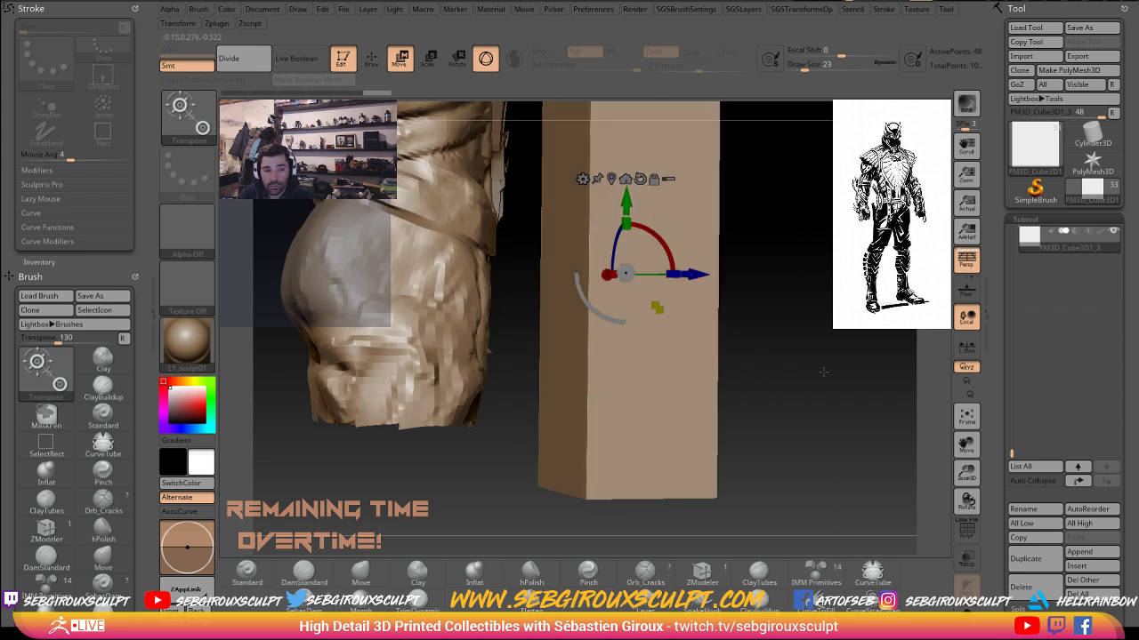
left_click_drag(831, 369, 811, 413, "alt")
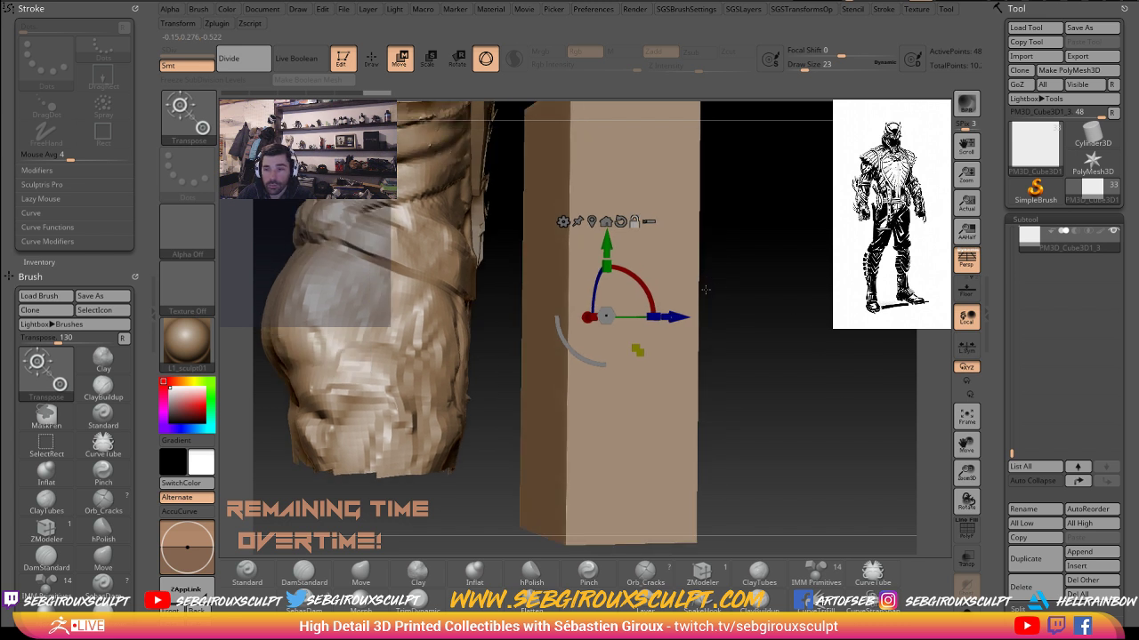
left_click_drag(799, 294, 707, 287)
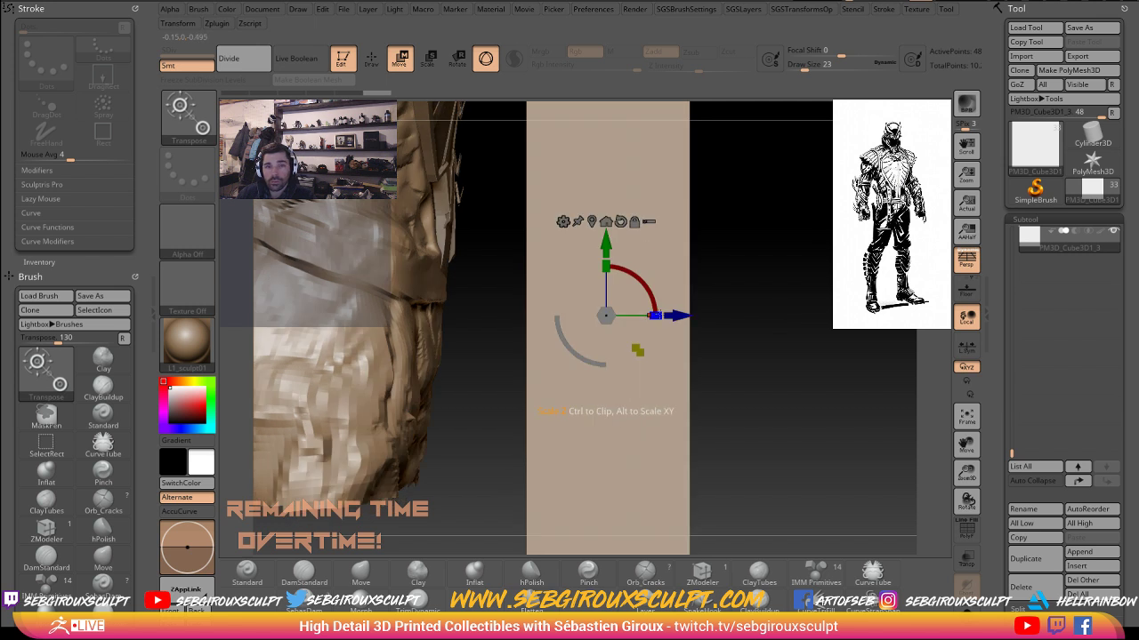
left_click_drag(655, 318, 642, 318)
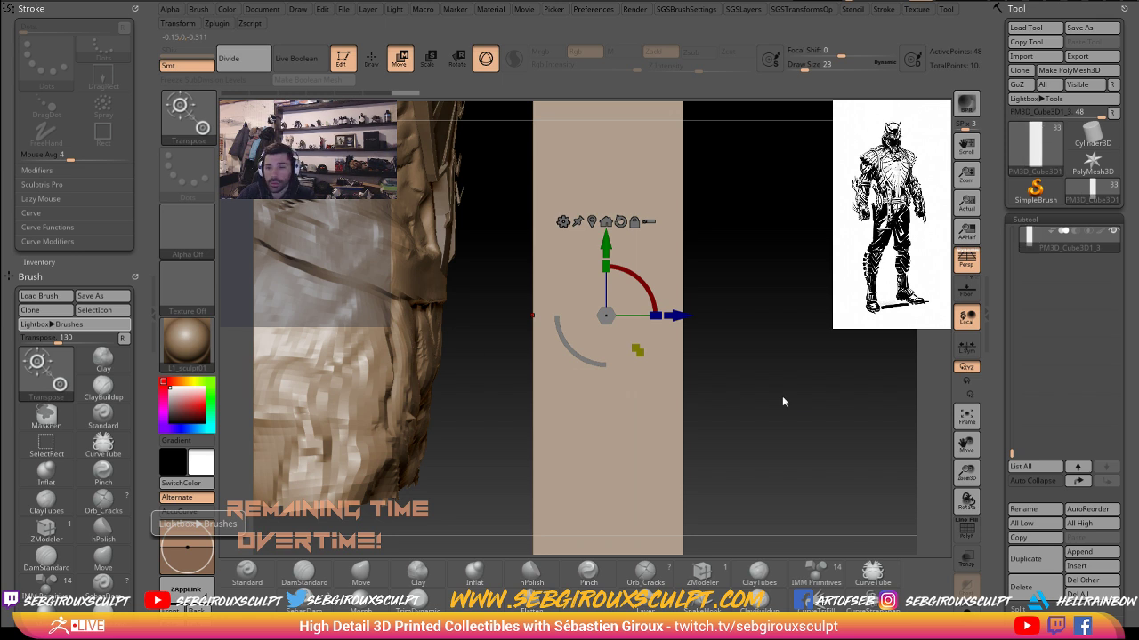
left_click_drag(765, 395, 726, 386)
mouse_move(334, 390)
left_mouse_down("shift")
mouse_move(350, 385)
mouse_move(320, 391)
mouse_move(345, 386)
left_mouse_up("shift")
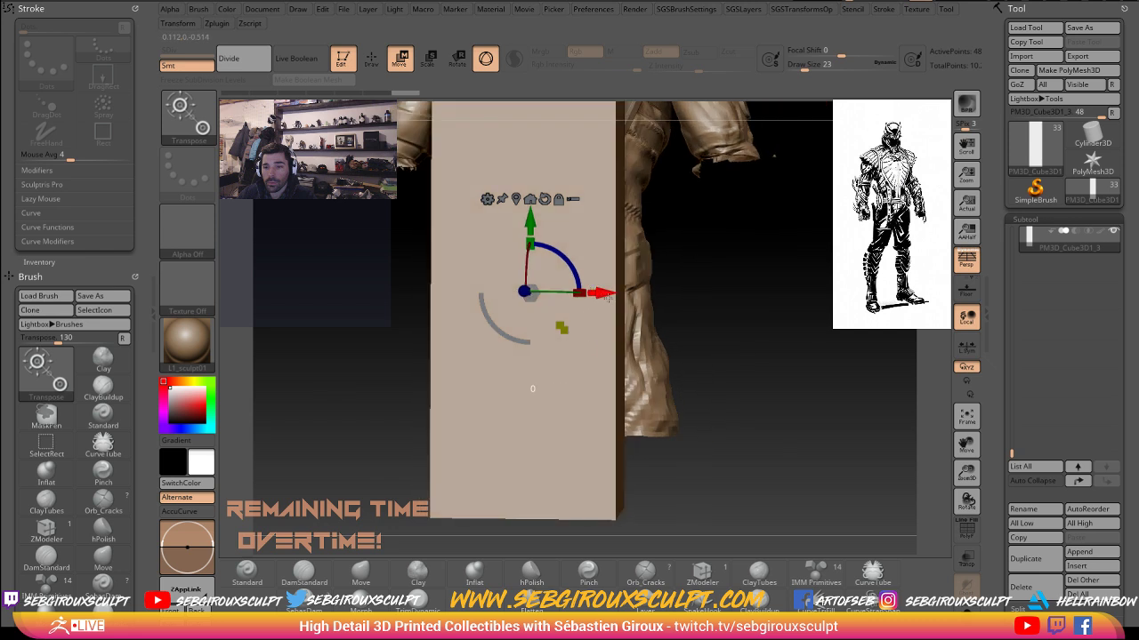
left_click_drag(607, 299, 830, 311)
left_click_drag(892, 338, 825, 409, "alt")
left_click_drag(740, 307, 816, 312)
key("ctrl+z")
key("ctrl+z")
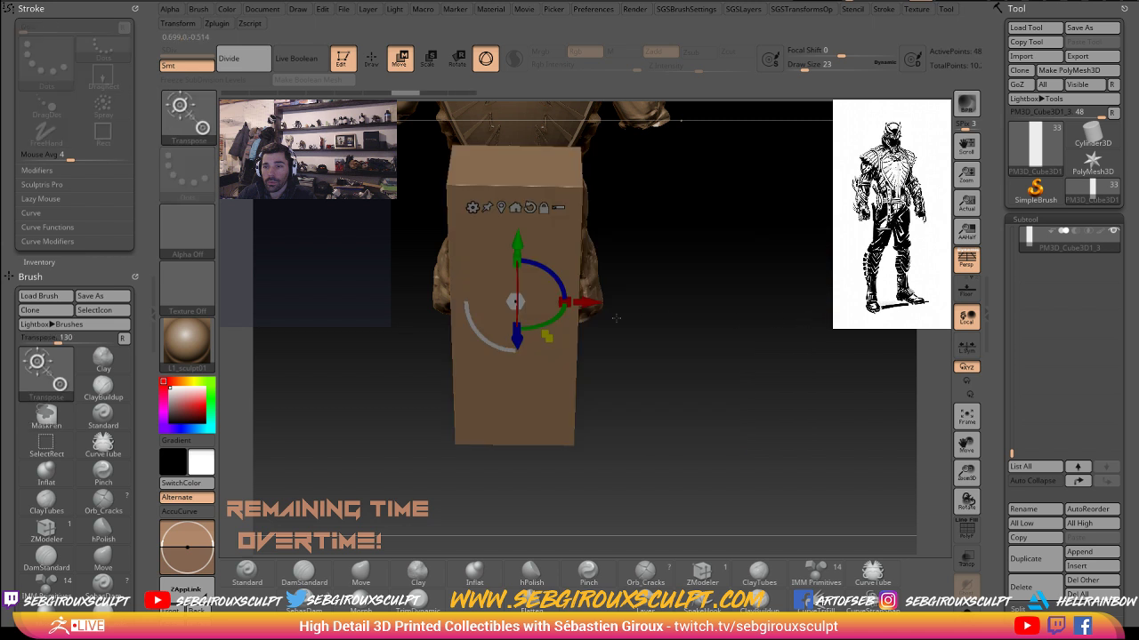
mouse_move(576, 302)
left_mouse_down()
mouse_move(725, 310)
mouse_move(763, 382)
mouse_move(778, 347)
mouse_move(765, 329)
mouse_move(788, 382)
mouse_move(817, 385)
mouse_move(703, 369)
left_mouse_up()
key("ctrl+z")
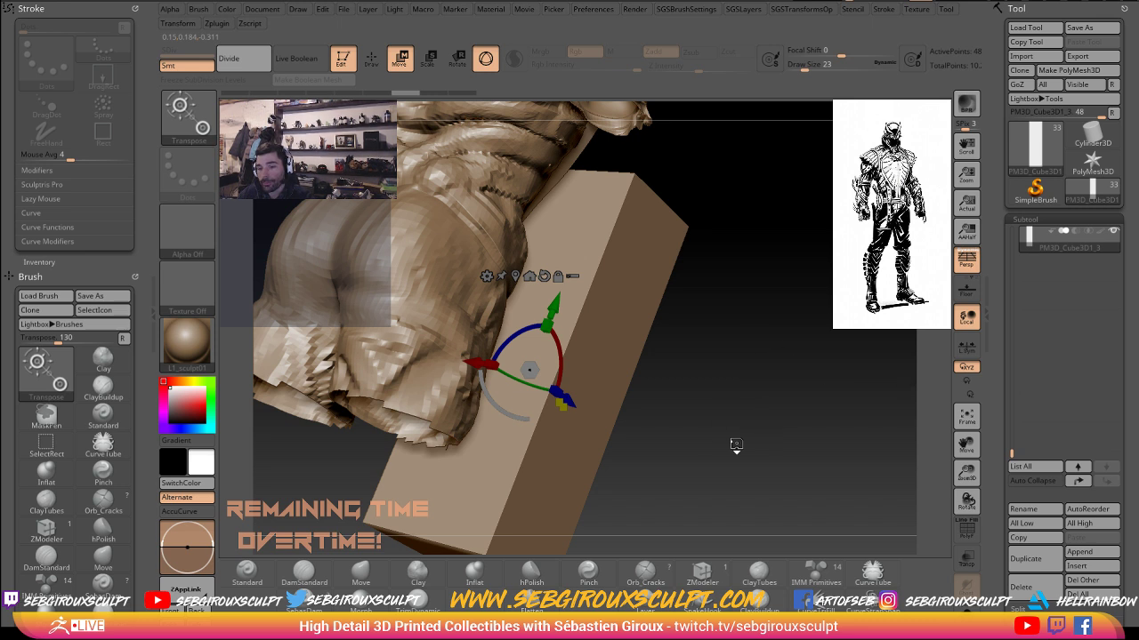
- Switch to the ZModeler brush and turn on the PolyFrame display to show the block's polygons
key("q")
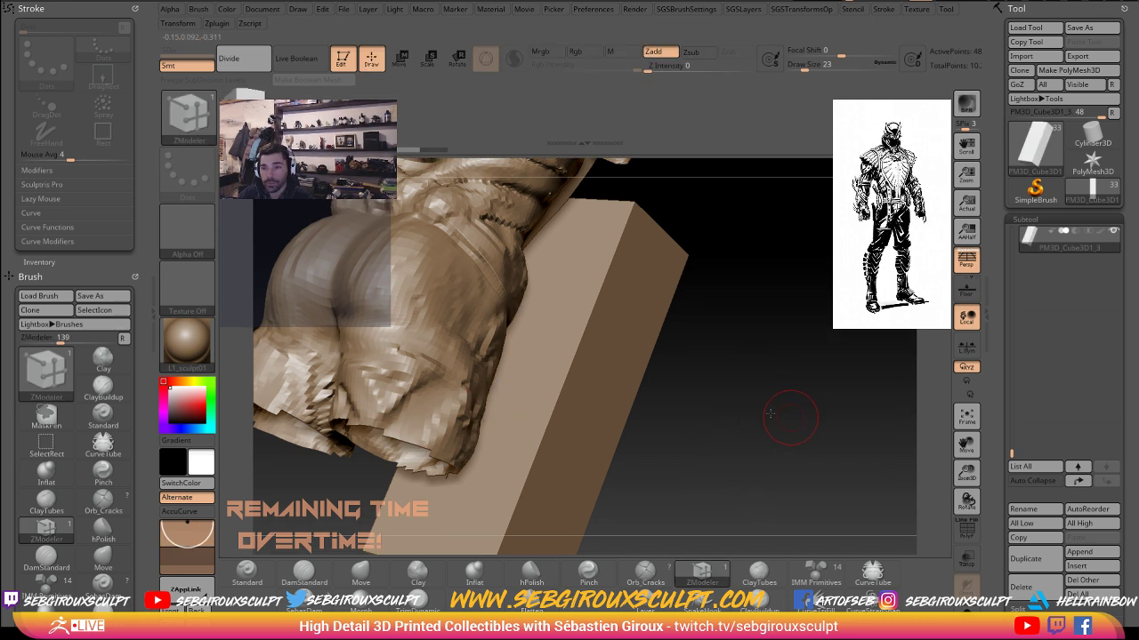
left_click_drag(790, 417, 795, 408)
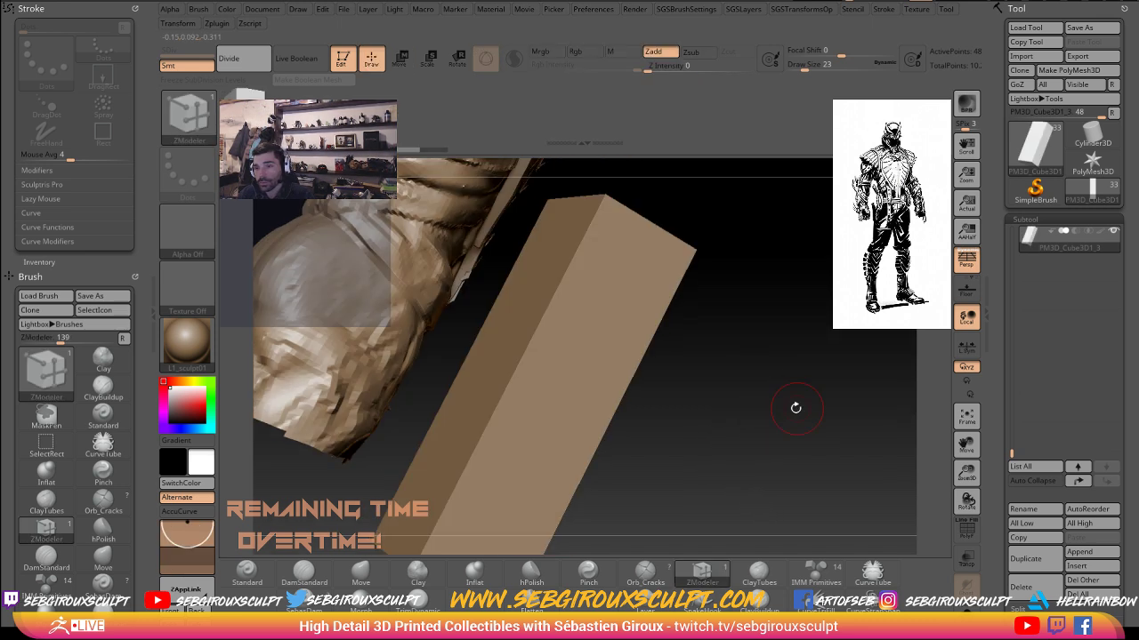
left_click(967, 534)
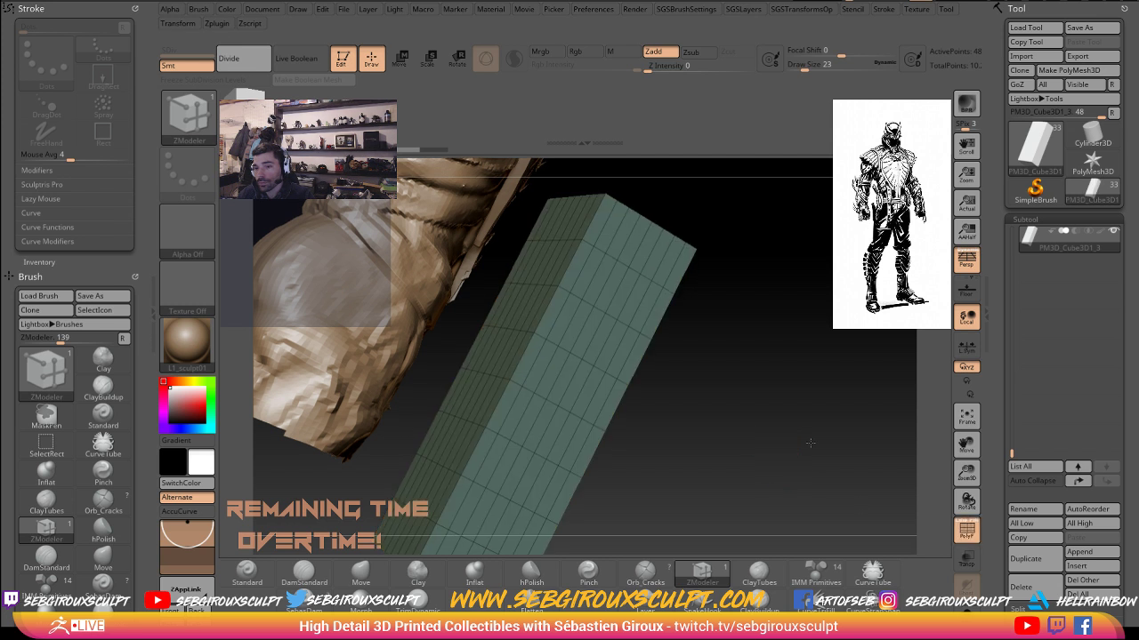
left_click_drag(775, 462, 567, 270)
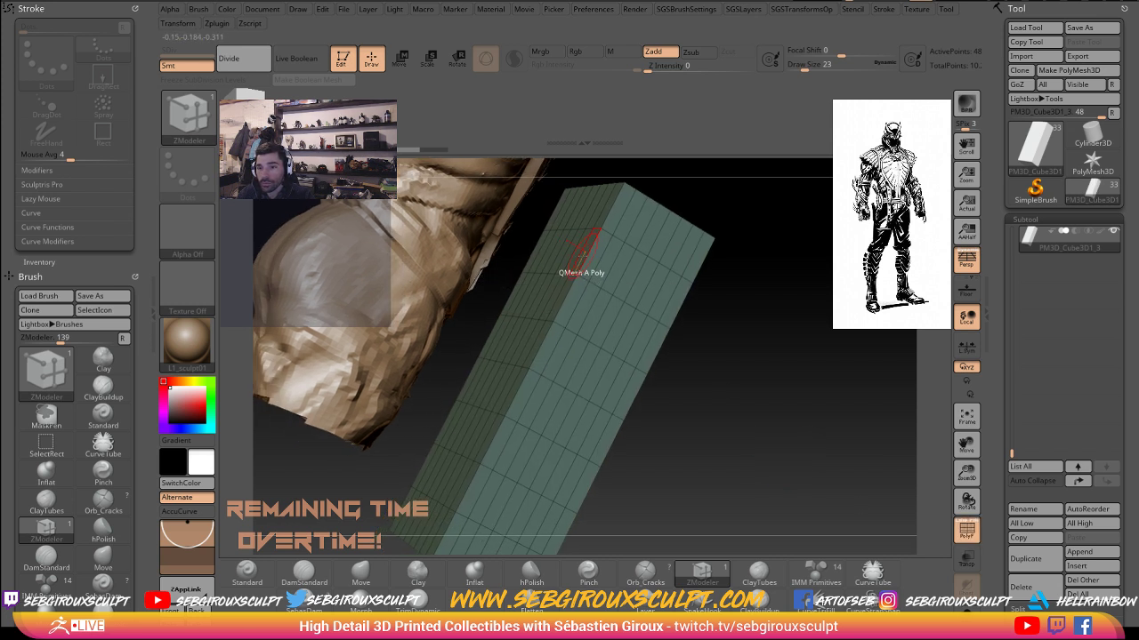
key("space")
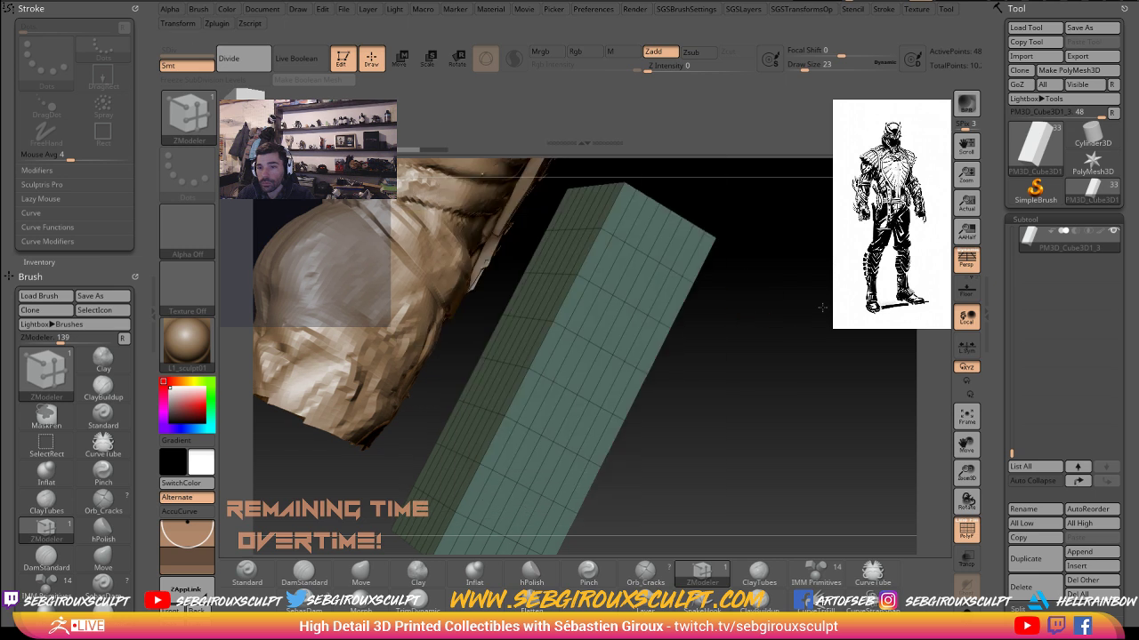
left_click_drag(785, 298, 552, 280)
- Try the ZModeler PolyGroup action on the block's broad face with the Flat Border target, then with Flat Inner
key("space")
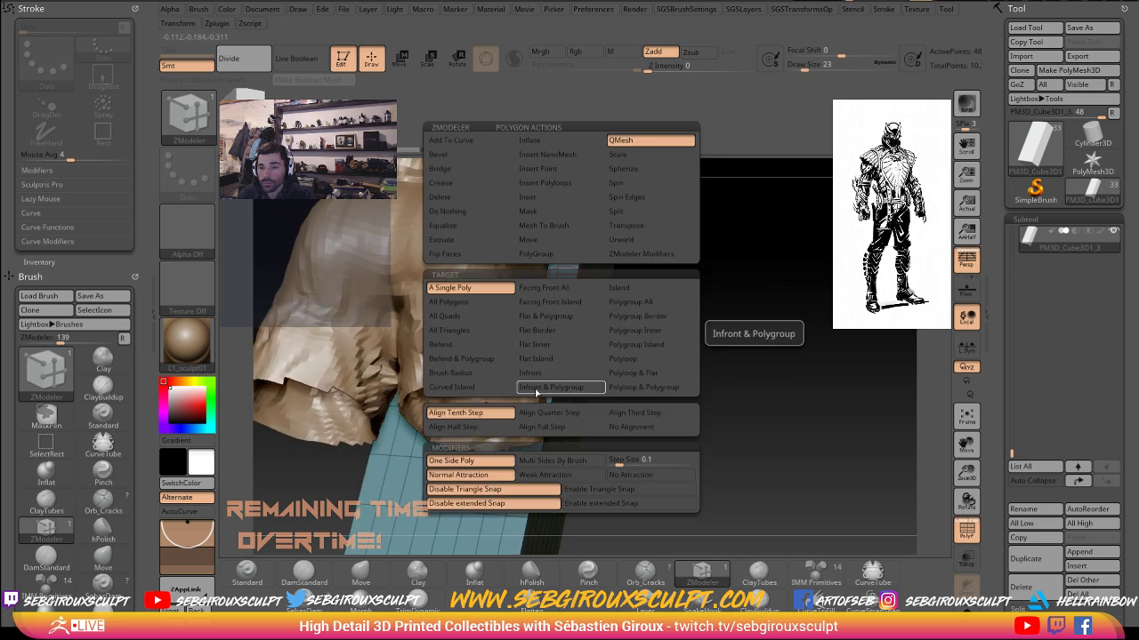
left_click(536, 254)
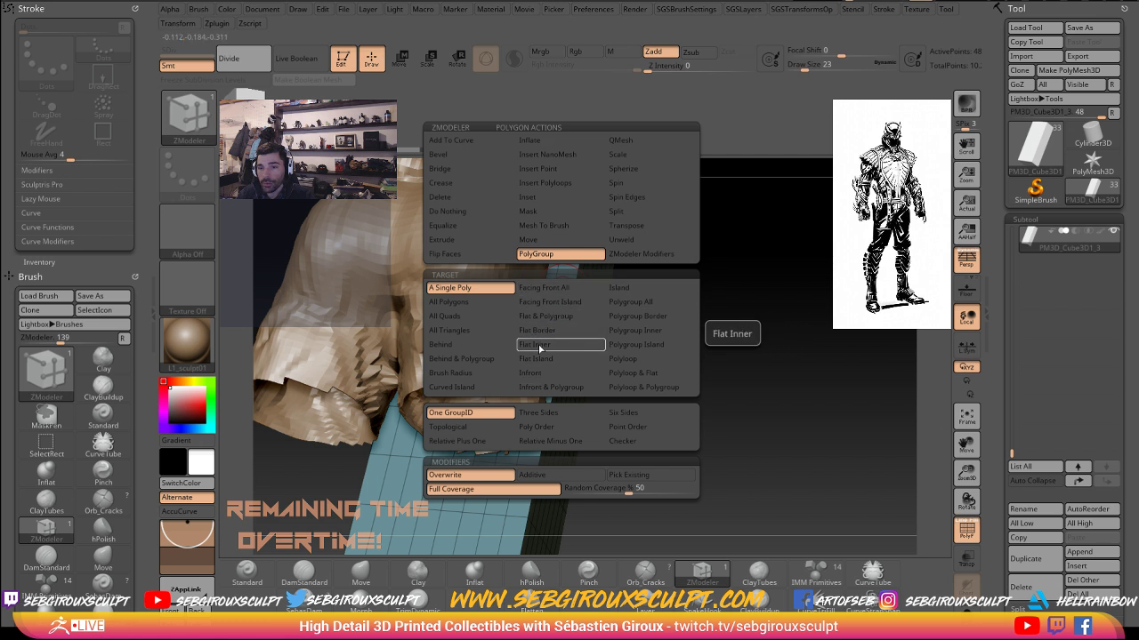
left_click(561, 335)
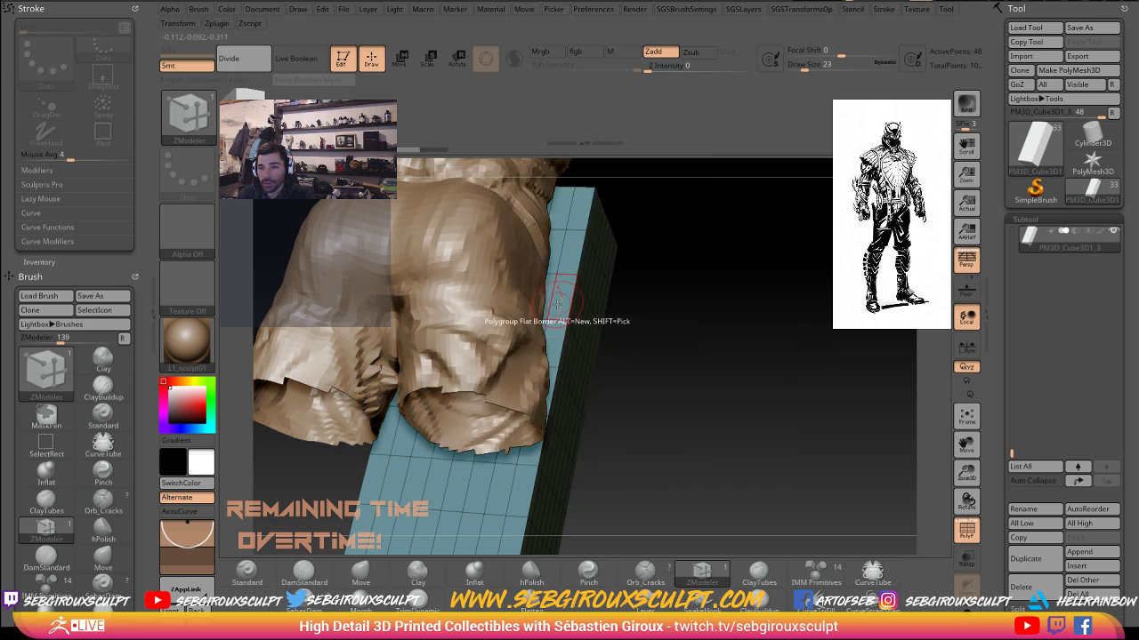
left_click(558, 304)
left_click_drag(659, 326, 542, 307)
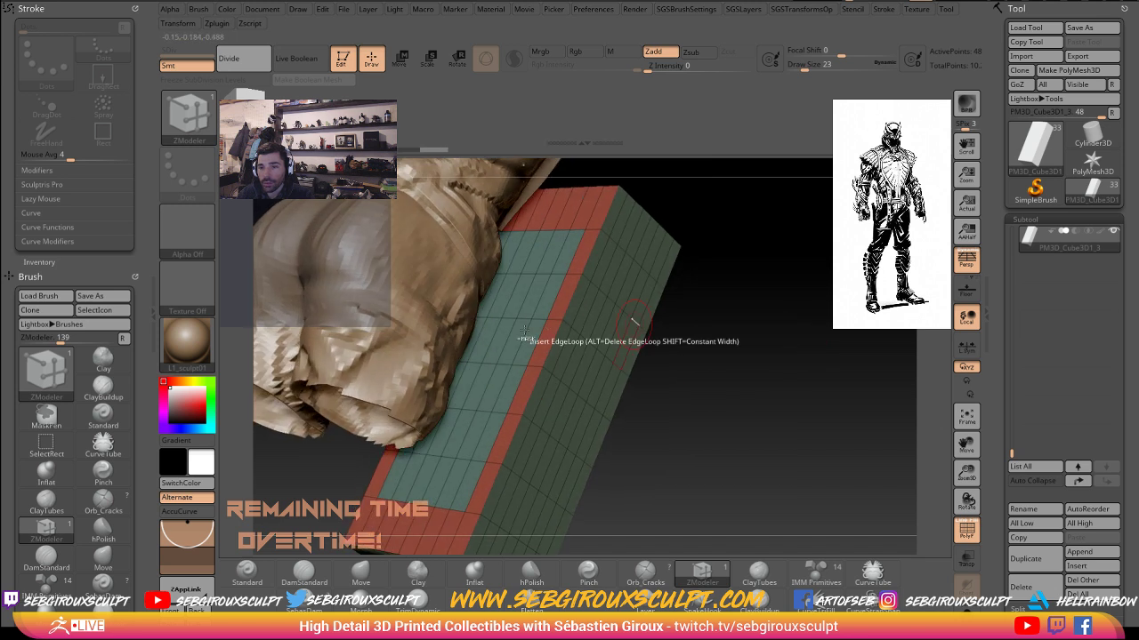
key("space")
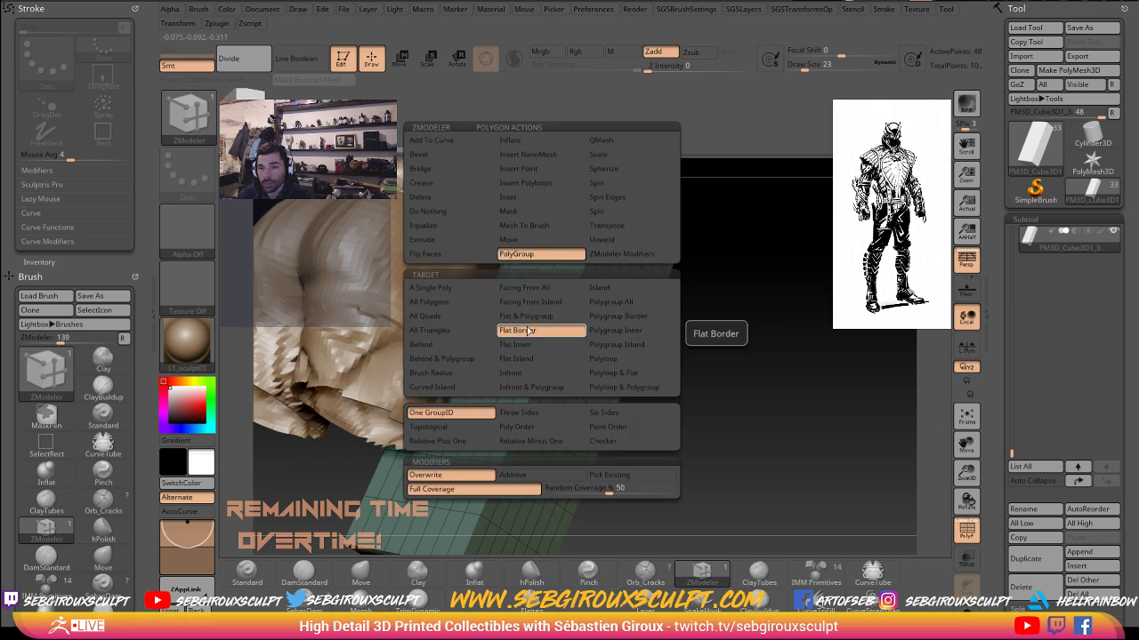
left_click(532, 342)
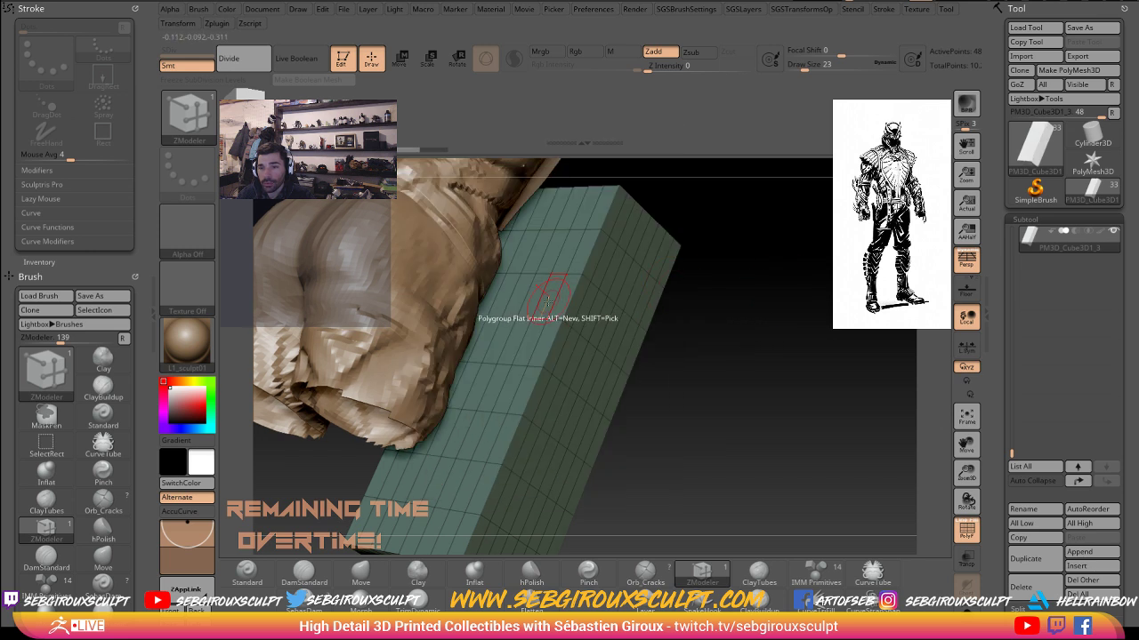
left_click(547, 303)
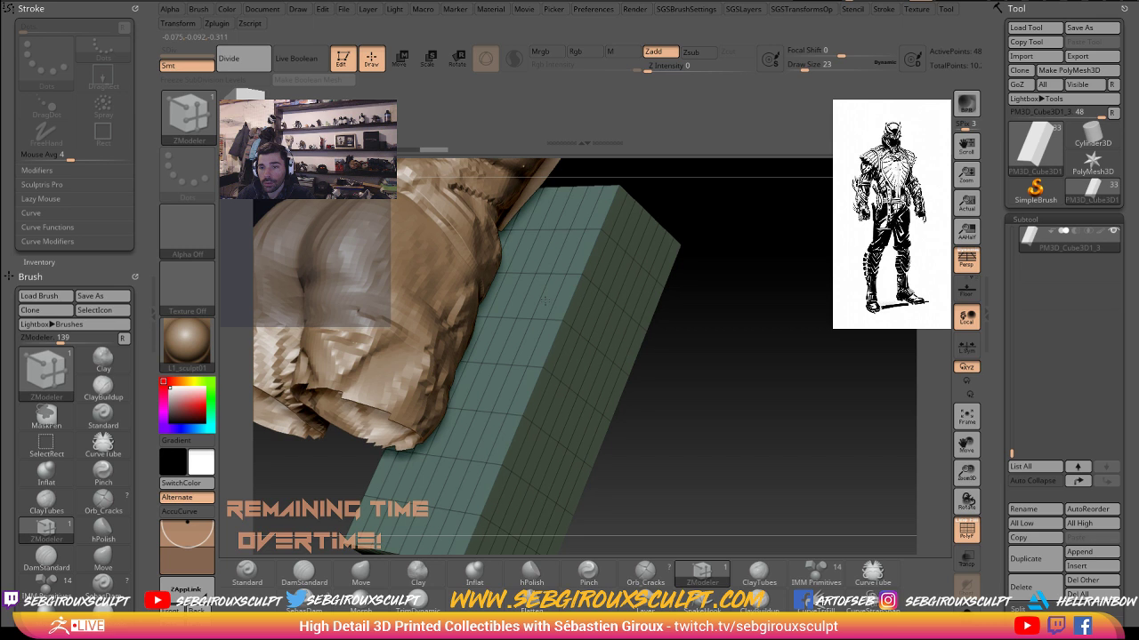
- Set the PolyGroup target to Flat Island and assign the block's whole broad face its own polygroup
key("space")
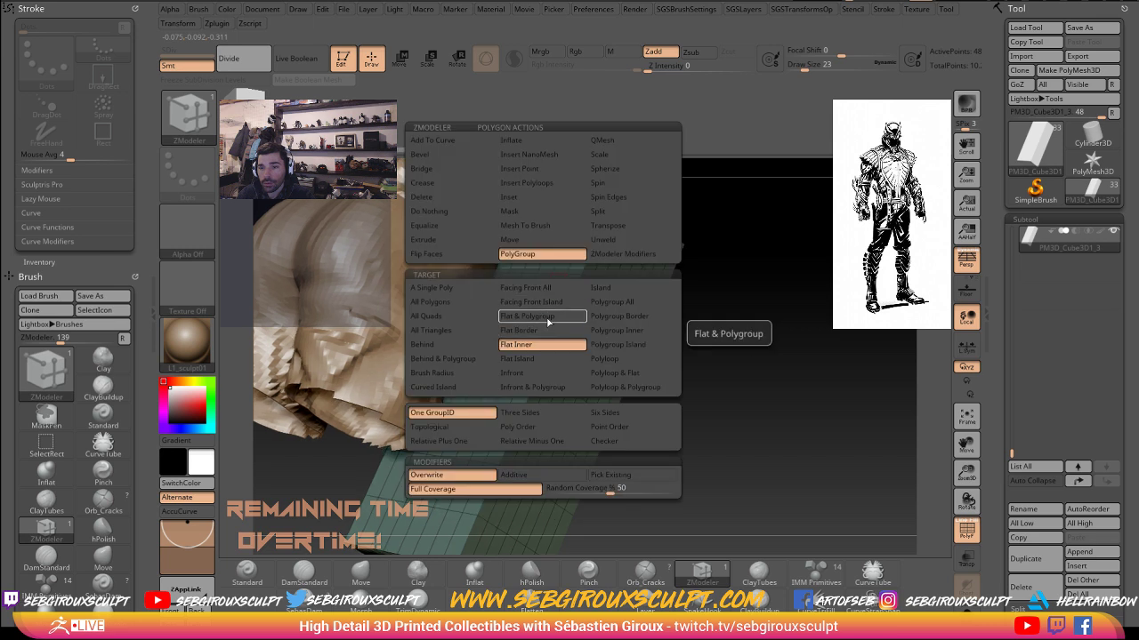
left_click(521, 358)
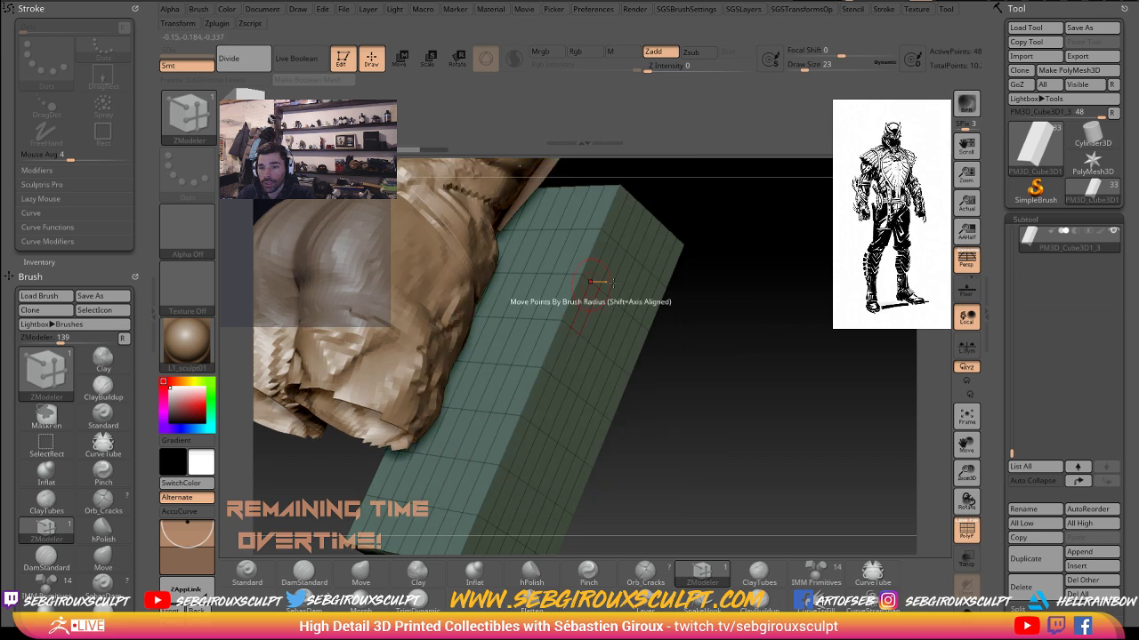
mouse_move(732, 312)
left_mouse_down()
mouse_move(706, 312)
mouse_move(730, 318)
left_mouse_up()
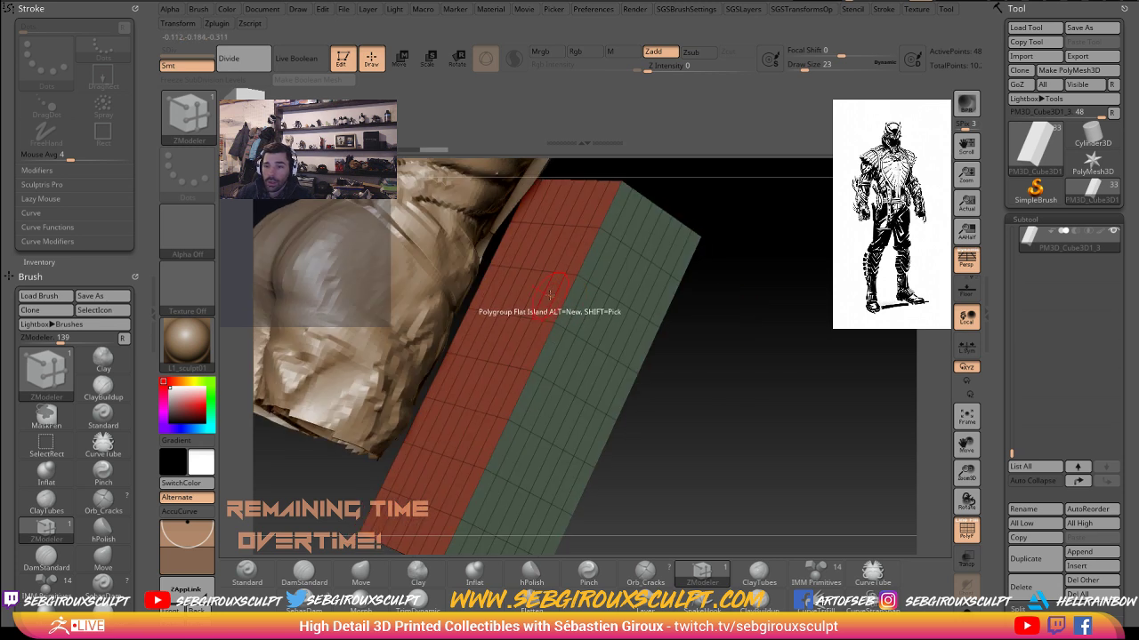
- Change the ZModeler polygon action to QMesh and try the Island target on the block's broad face
key("space")
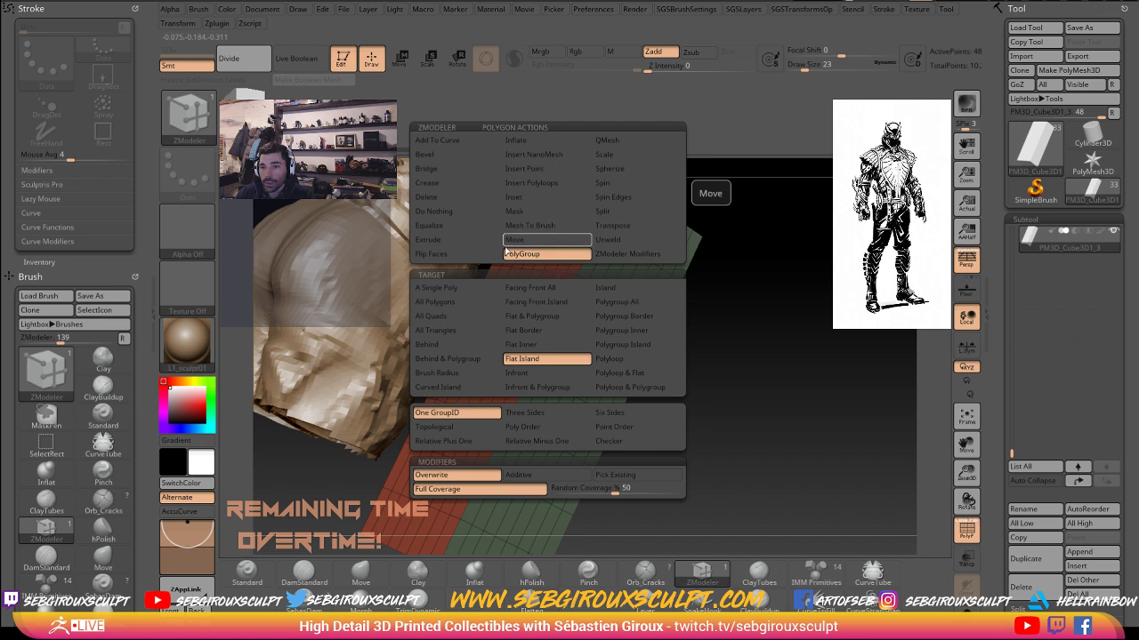
left_click(634, 141)
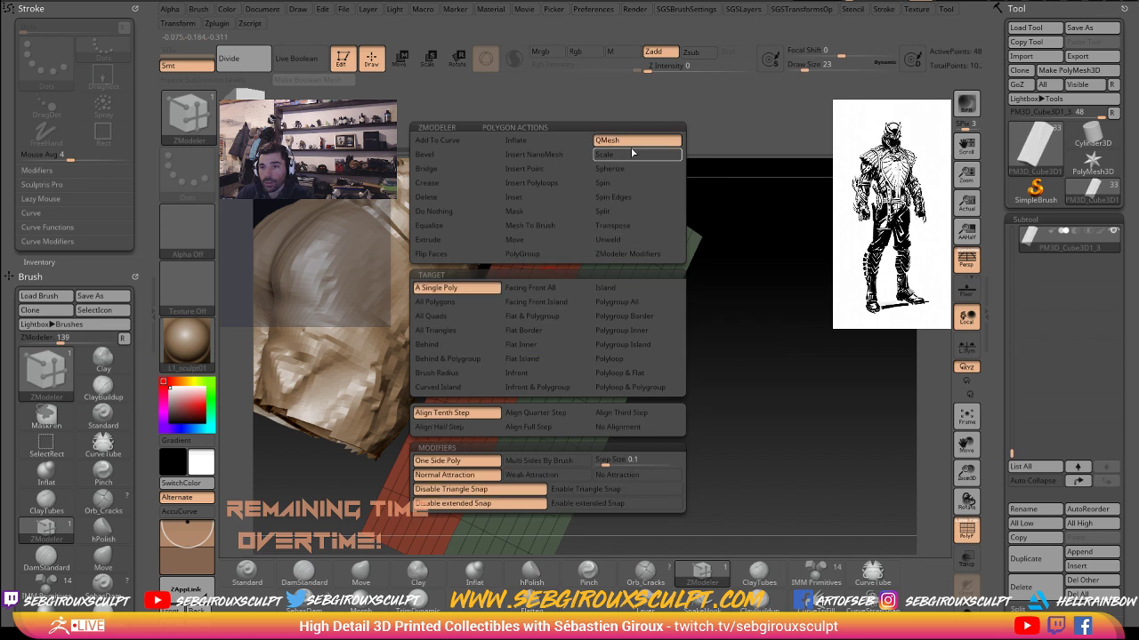
left_click(479, 303)
mouse_move(746, 320)
left_mouse_down()
mouse_move(728, 317)
mouse_move(748, 321)
left_mouse_up()
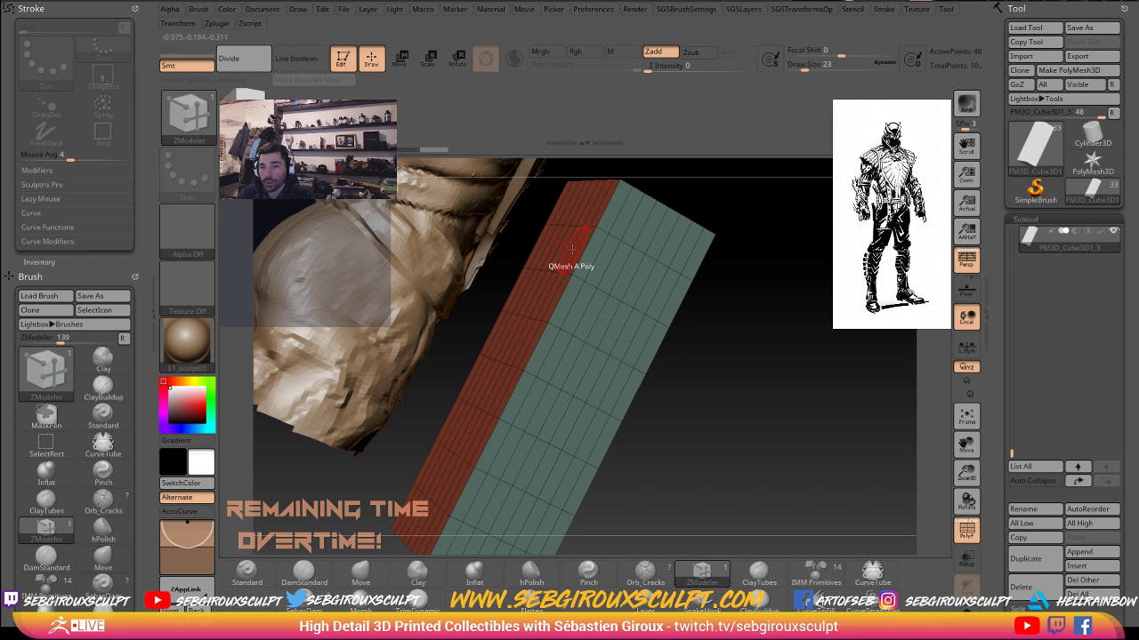
key("space")
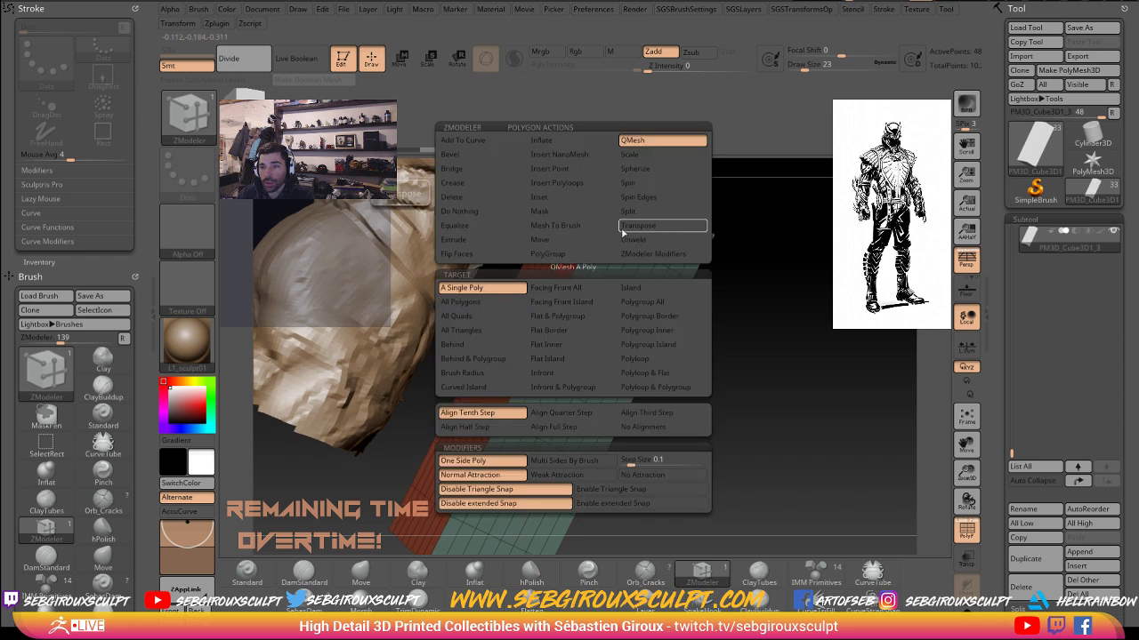
left_click(631, 287)
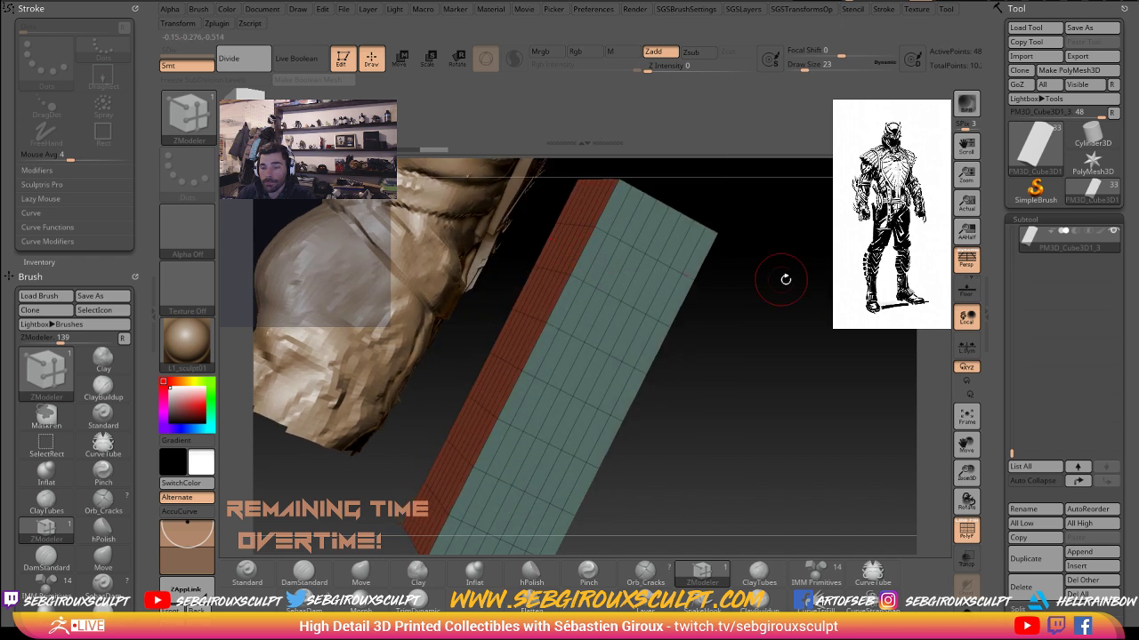
left_click_drag(785, 276, 756, 280)
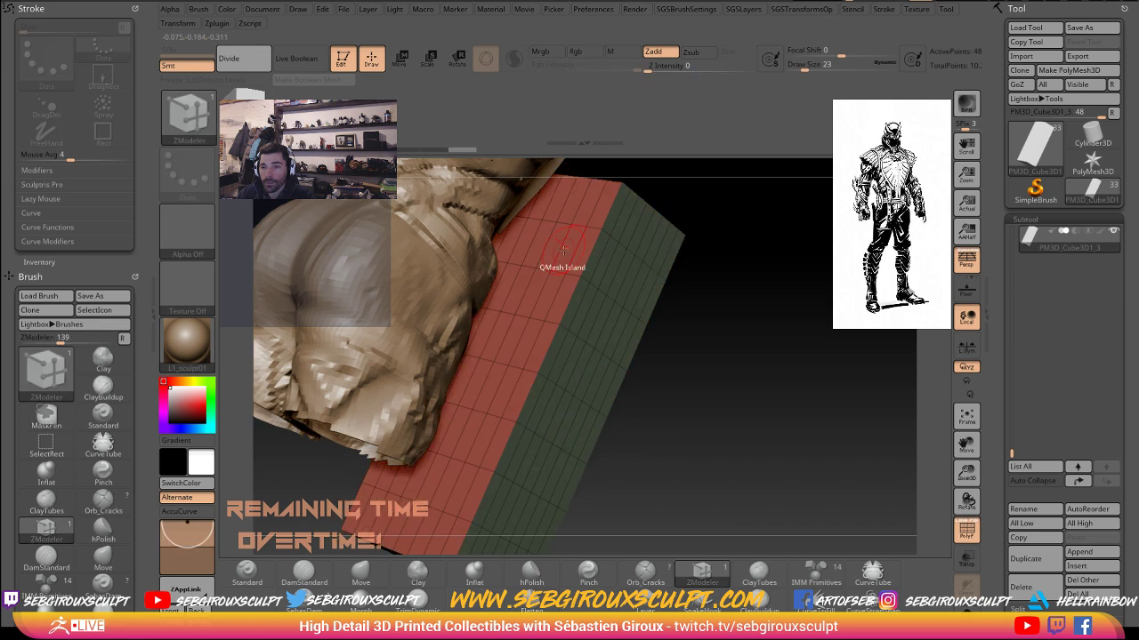
- Set the QMesh target to Polygroup Island and pull the block's broad face out into a thick plate facing the figure
right_click(566, 252)
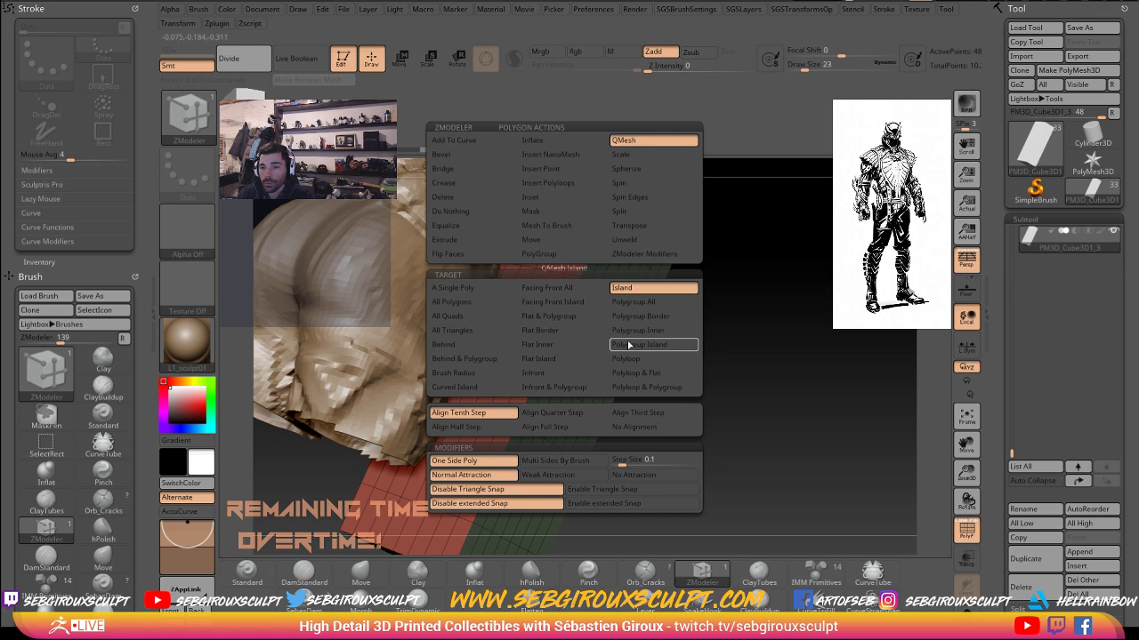
left_click(631, 358)
right_click(566, 252)
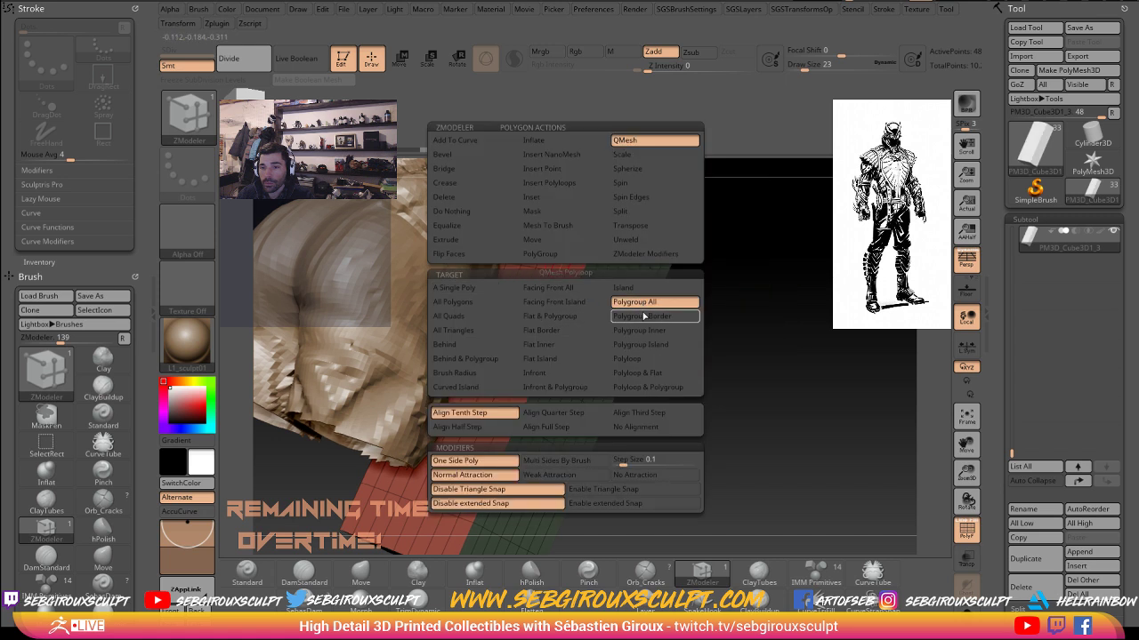
left_click(656, 347)
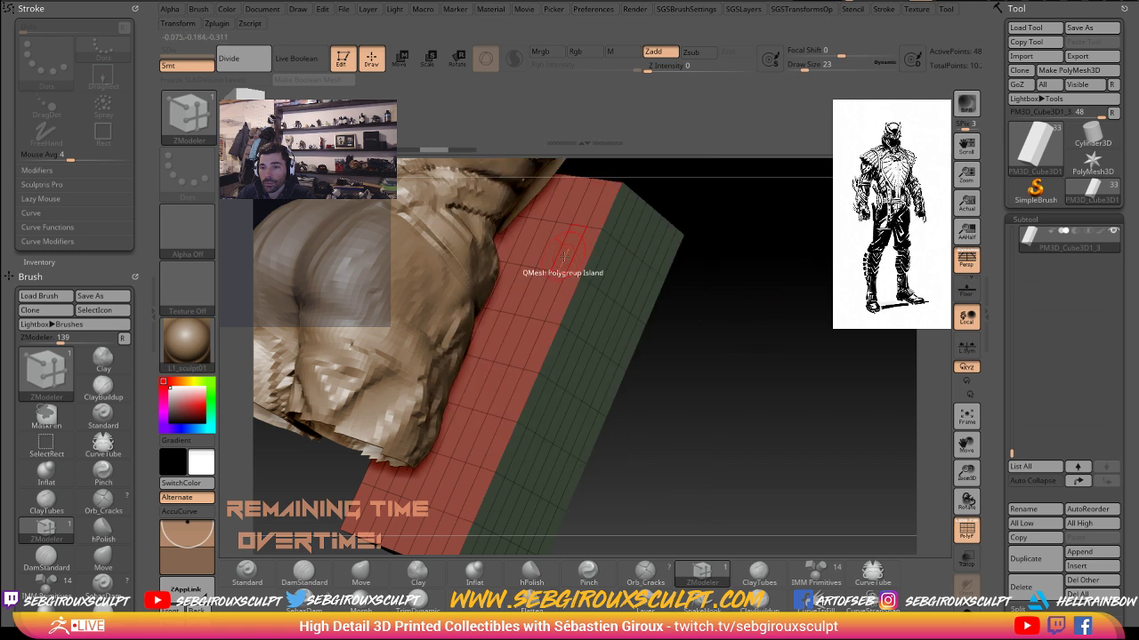
left_click_drag(561, 254, 614, 275)
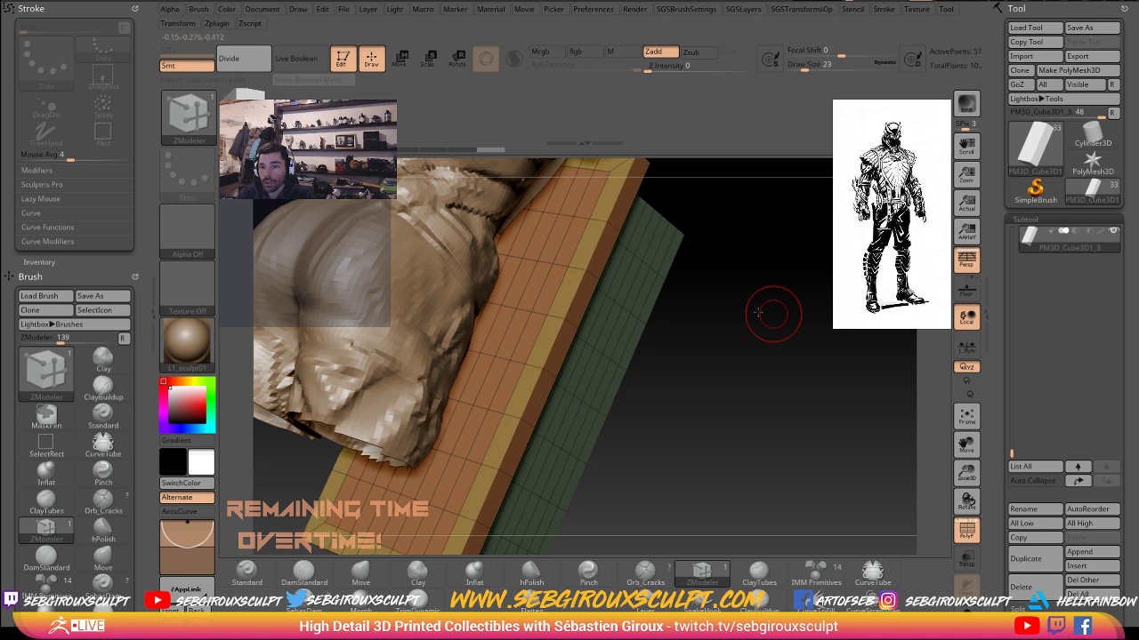
- Examine the block and its new plate from the front, side and above, against the figure's torso
mouse_move(757, 312)
left_mouse_down()
mouse_move(376, 344)
mouse_move(380, 239)
mouse_move(386, 327)
mouse_move(489, 389)
mouse_move(485, 400)
mouse_move(438, 403)
mouse_move(507, 382)
mouse_move(673, 386)
left_mouse_up()
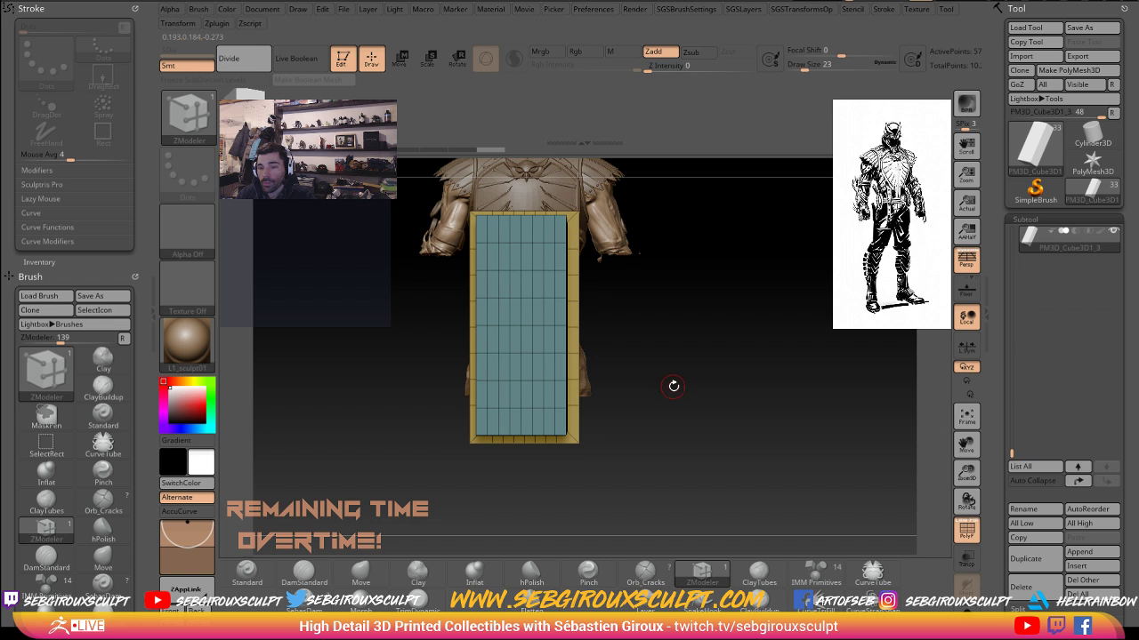
left_click(400, 57)
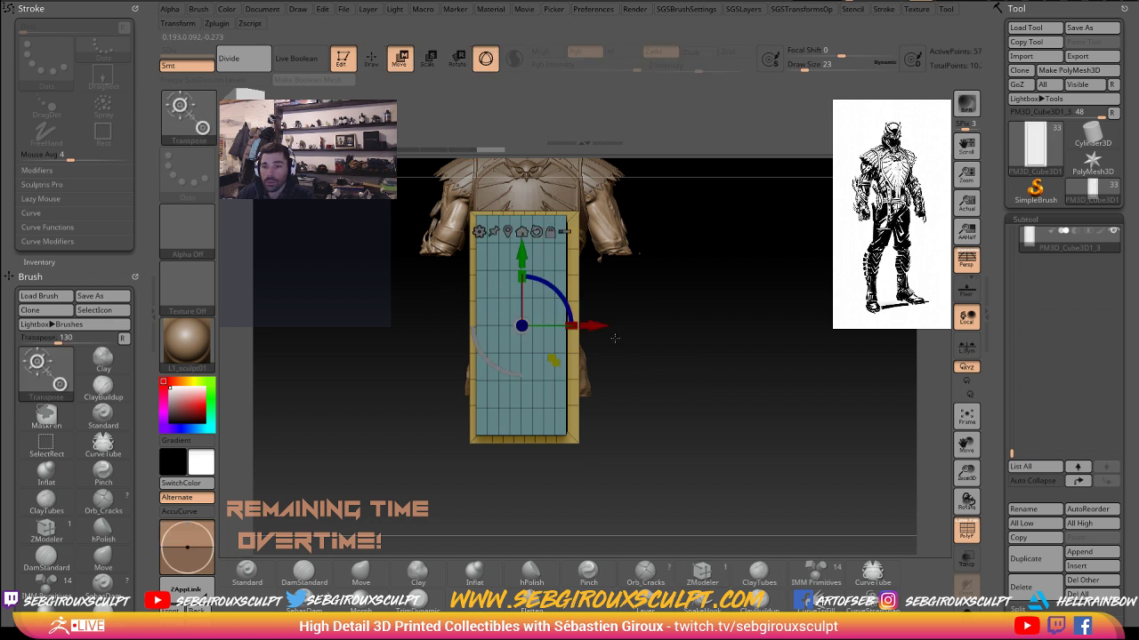
left_click_drag(676, 339, 619, 336)
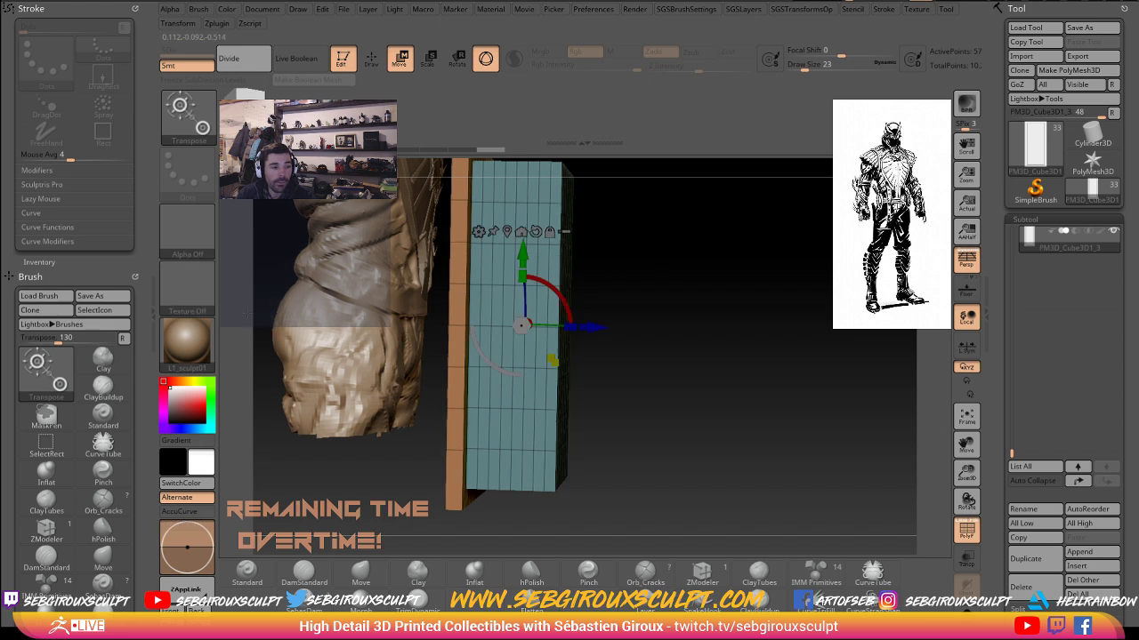
left_click_drag(457, 284, 458, 305, "alt")
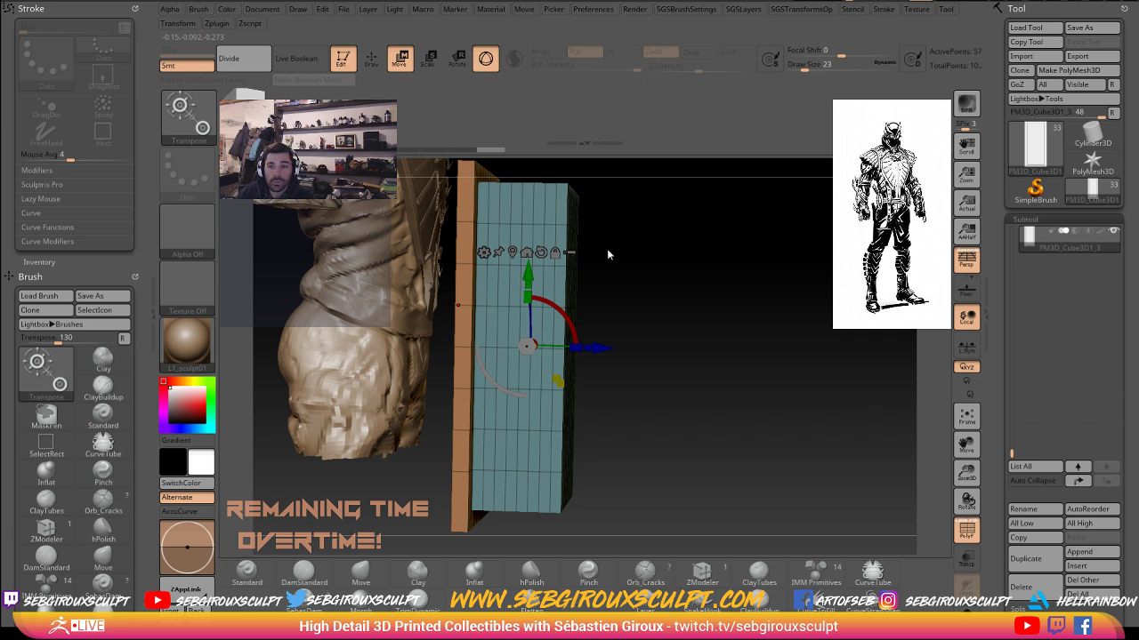
mouse_move(607, 255)
left_mouse_down()
mouse_move(630, 328)
mouse_move(651, 311)
mouse_move(641, 363)
mouse_move(640, 326)
mouse_move(628, 320)
left_mouse_up()
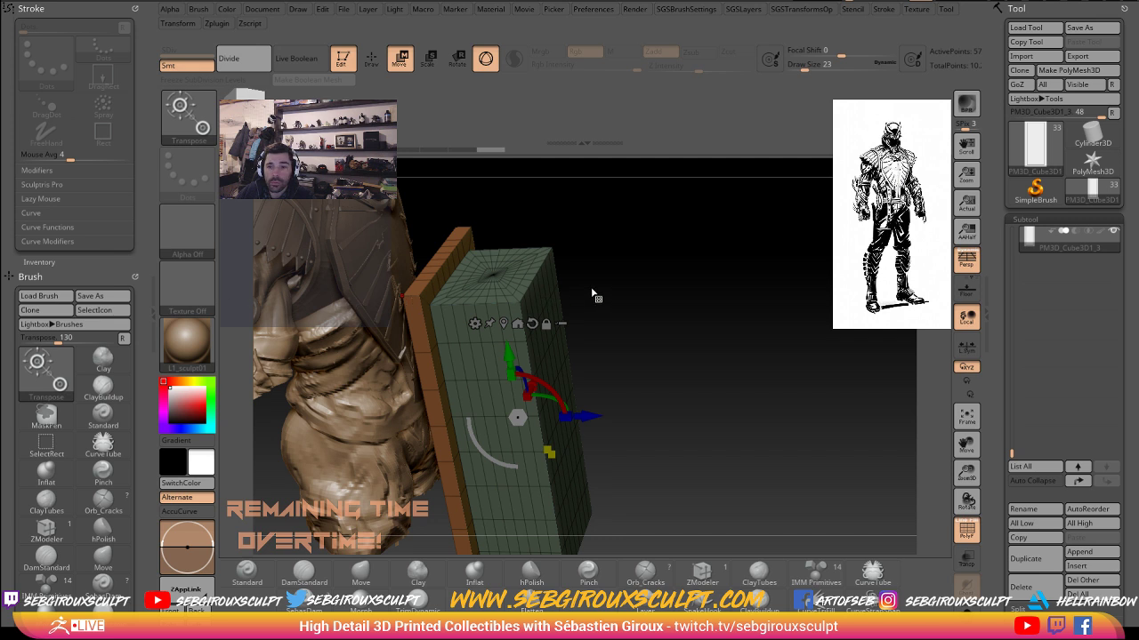
left_click_drag(601, 288, 603, 283)
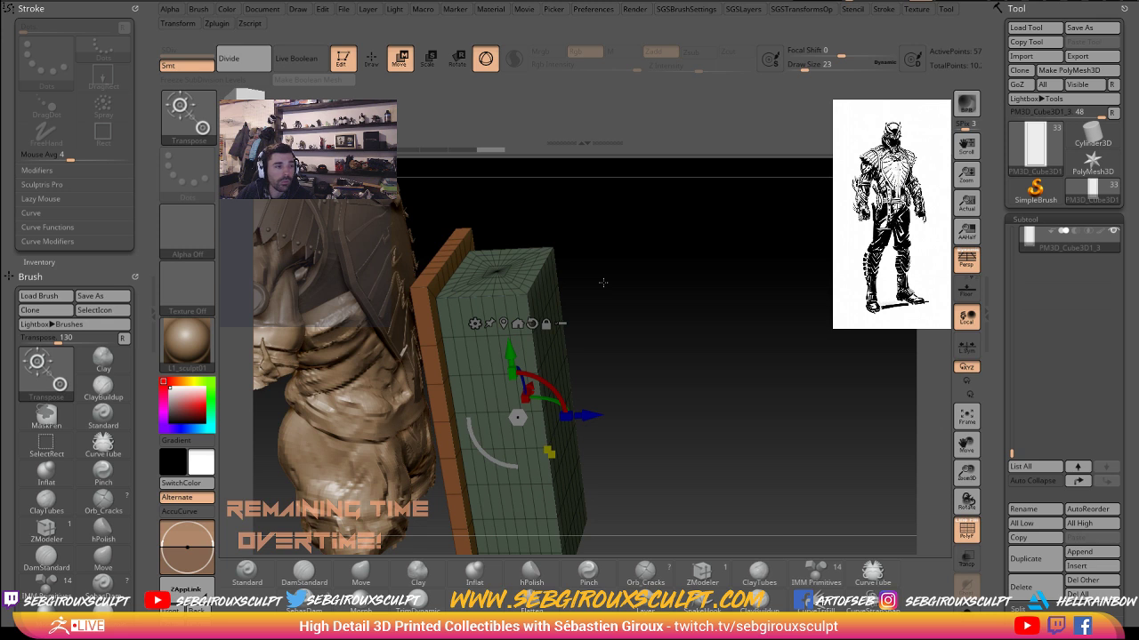
left_click_drag(603, 283, 619, 306)
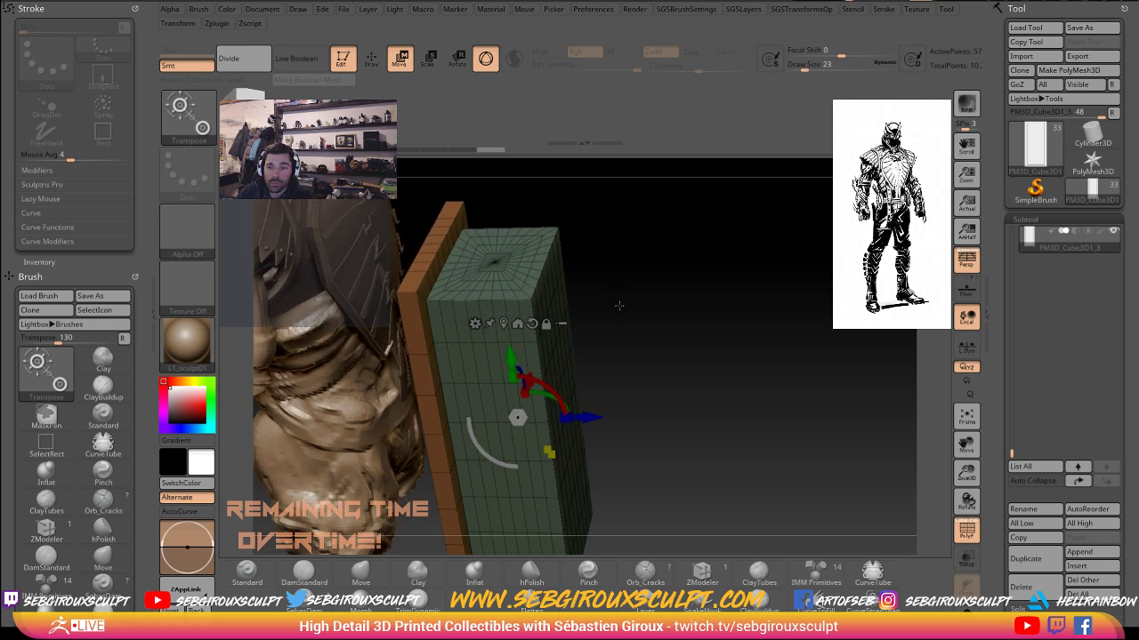
mouse_move(696, 351)
left_mouse_down()
mouse_move(640, 292)
mouse_move(668, 303)
mouse_move(672, 269)
left_mouse_up()
- Return to the ZModeler brush and set the QMesh target to Flat Inner over the block's top face
key("q")
key("b")
key("z")
key("m")
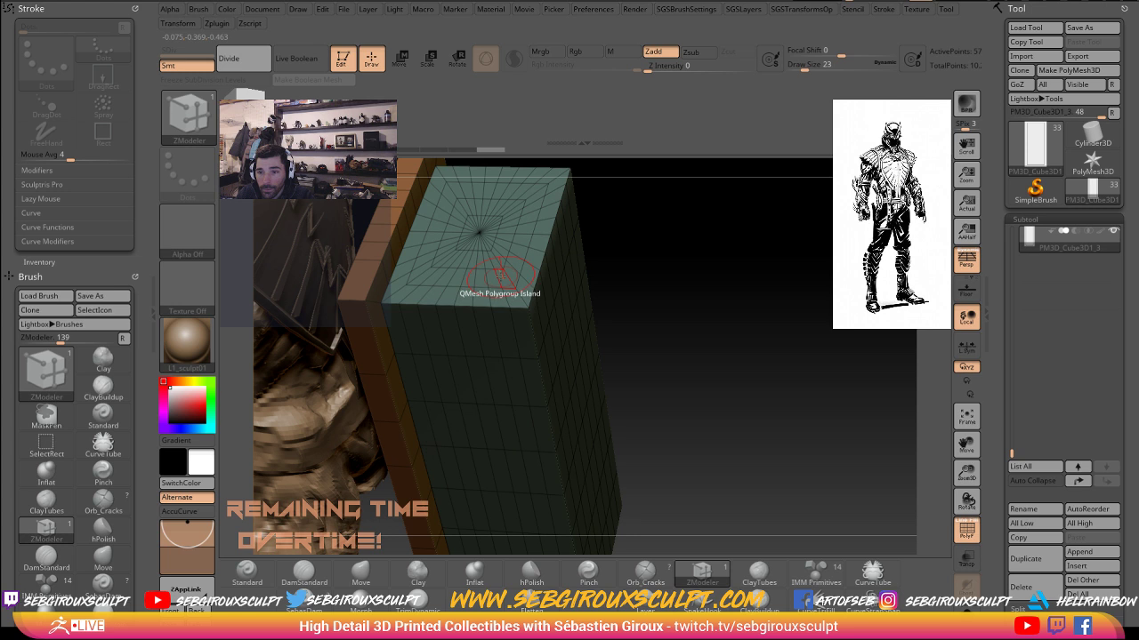
key("space")
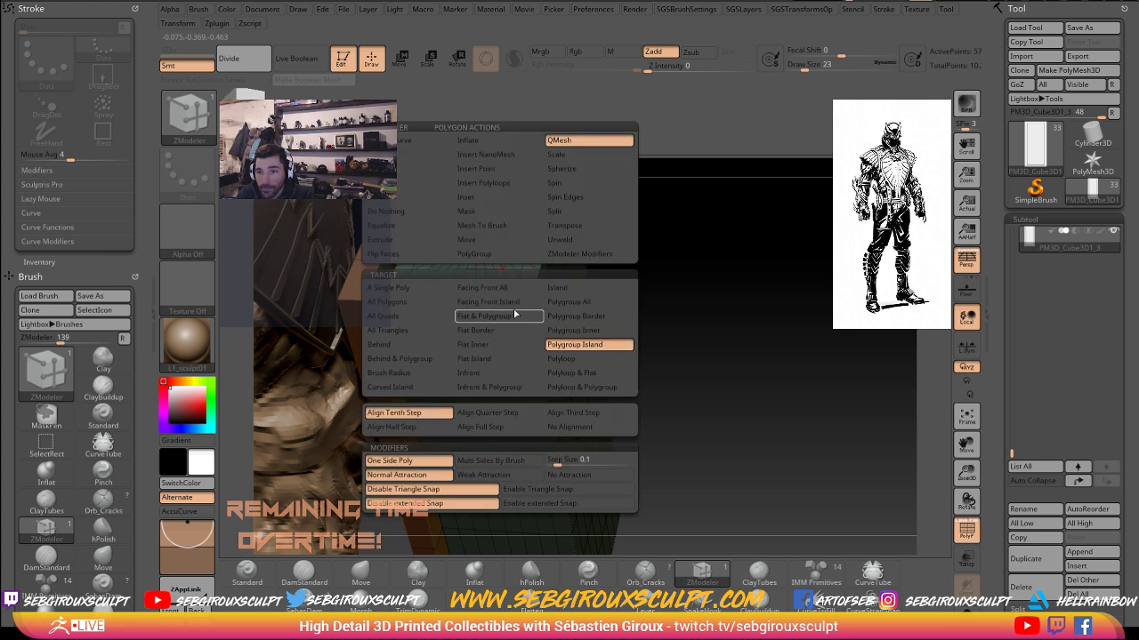
left_click(485, 345)
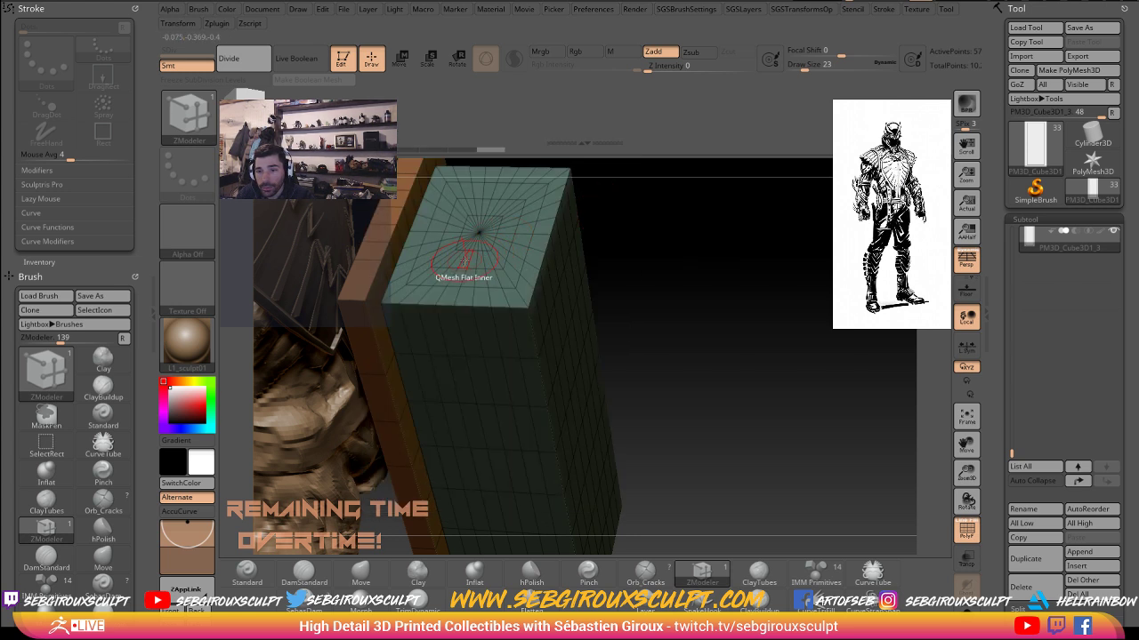
- Try extruding the inner area of the block's top face upward with QMesh, then undo the extrusion
left_click_drag(466, 260, 466, 258)
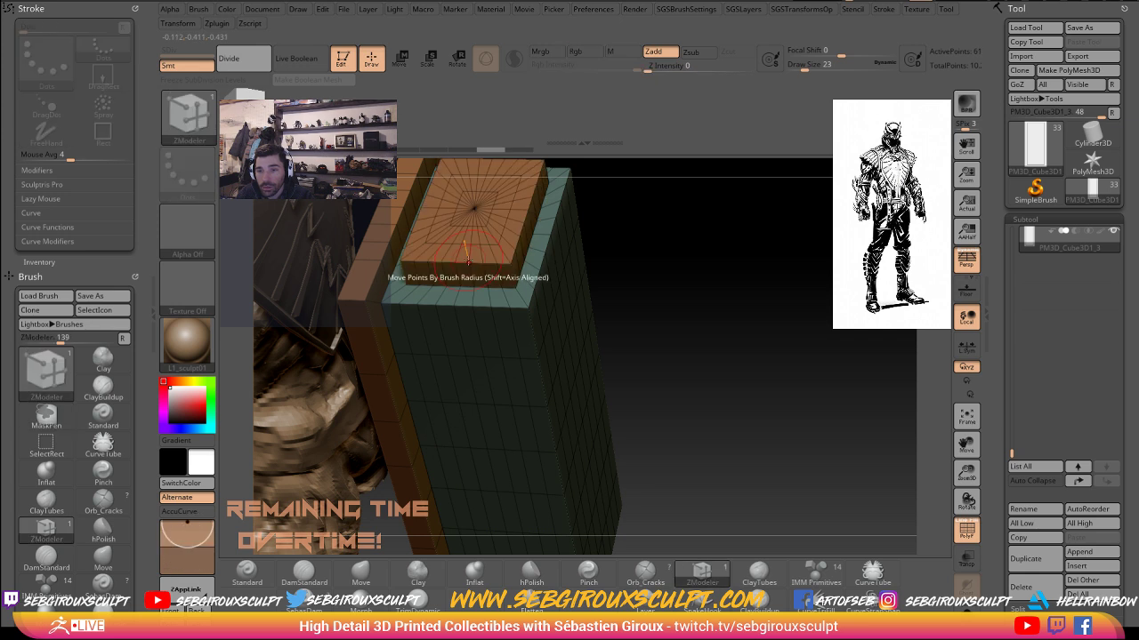
left_click(467, 259)
left_click_drag(464, 259, 460, 236)
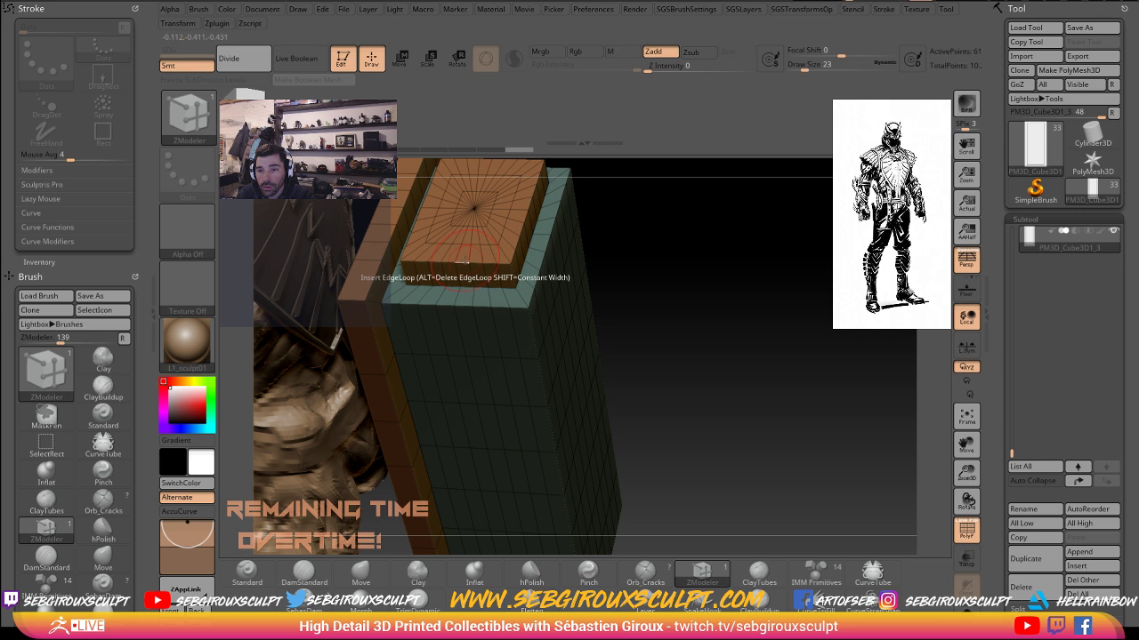
key("ctrl+z")
- Use the PolyGroup action with the Flat Inner target to give the inner area of the block's top face its own polygroup
key("space")
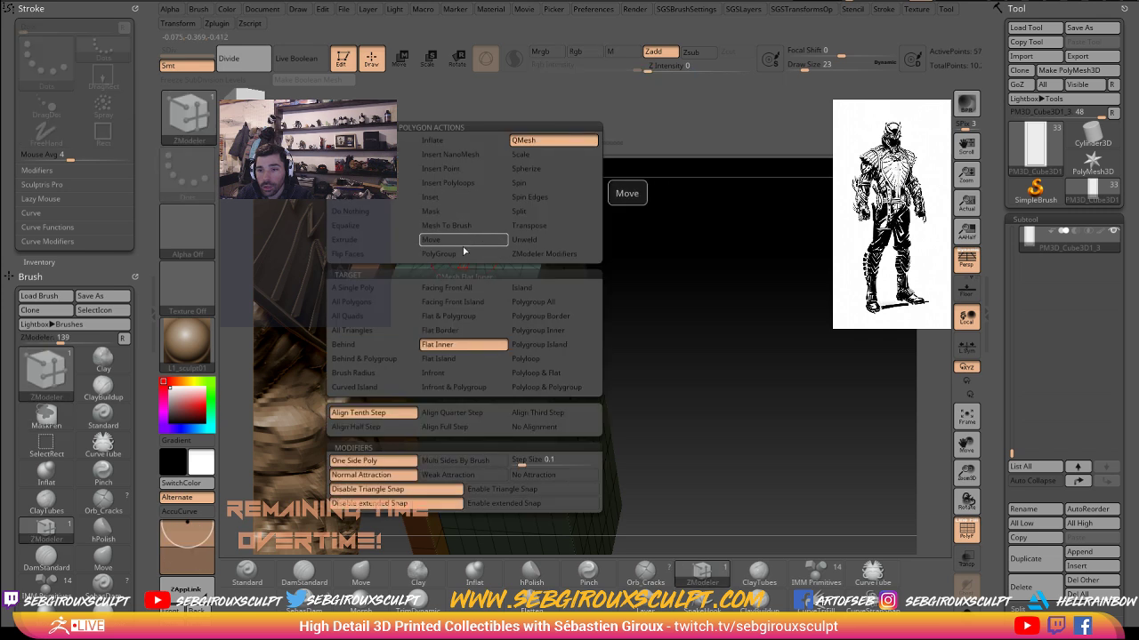
left_click(462, 253)
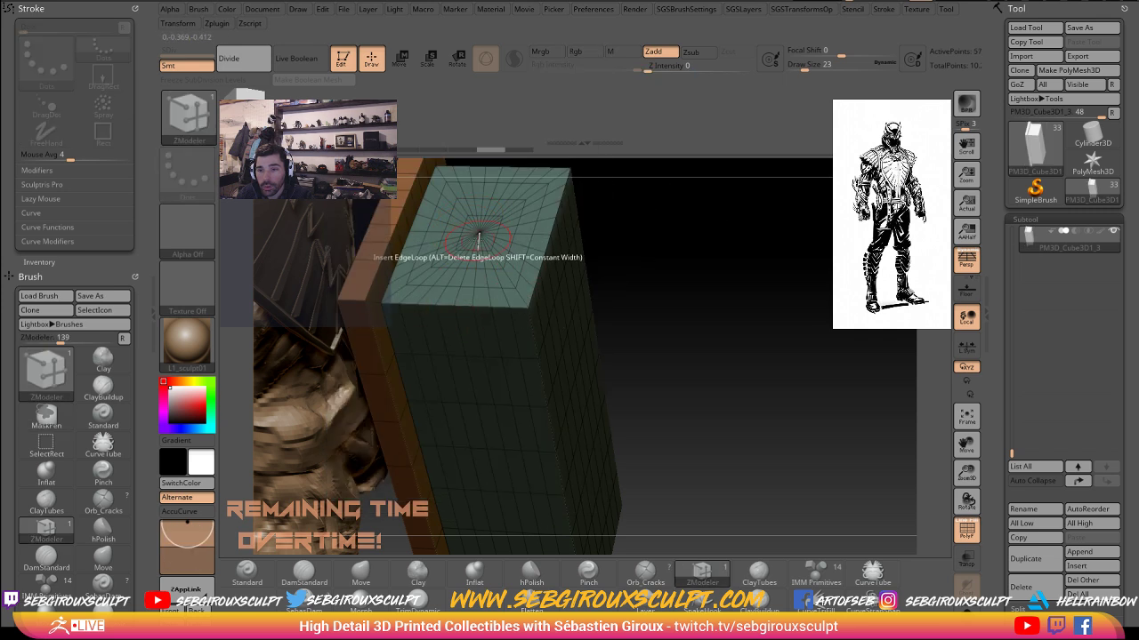
key("space")
left_click(480, 345)
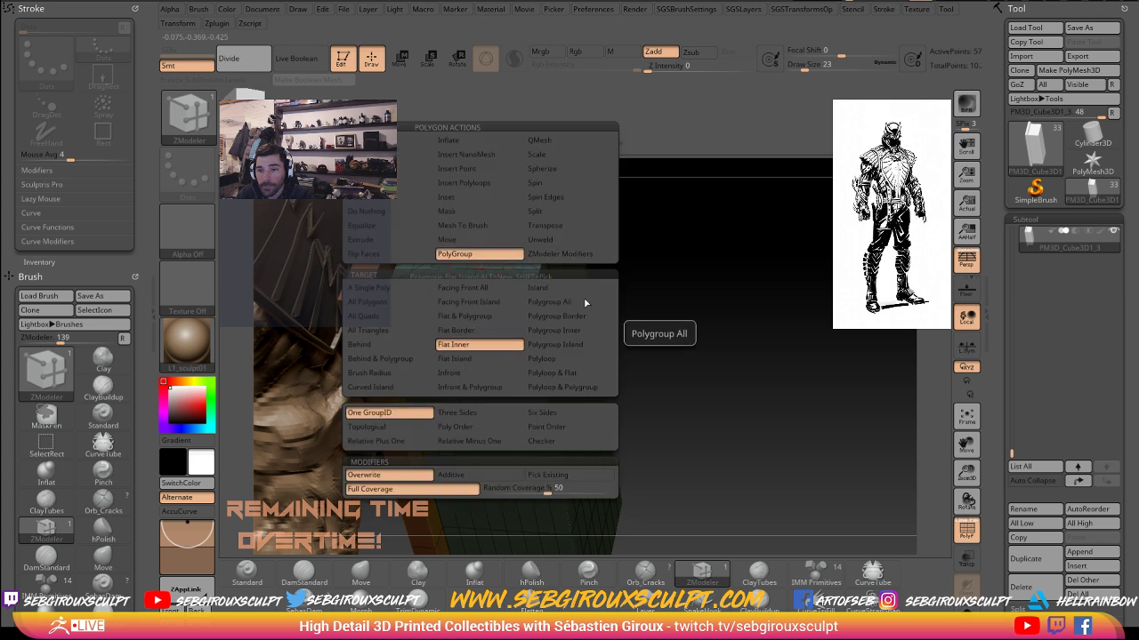
left_click(480, 258)
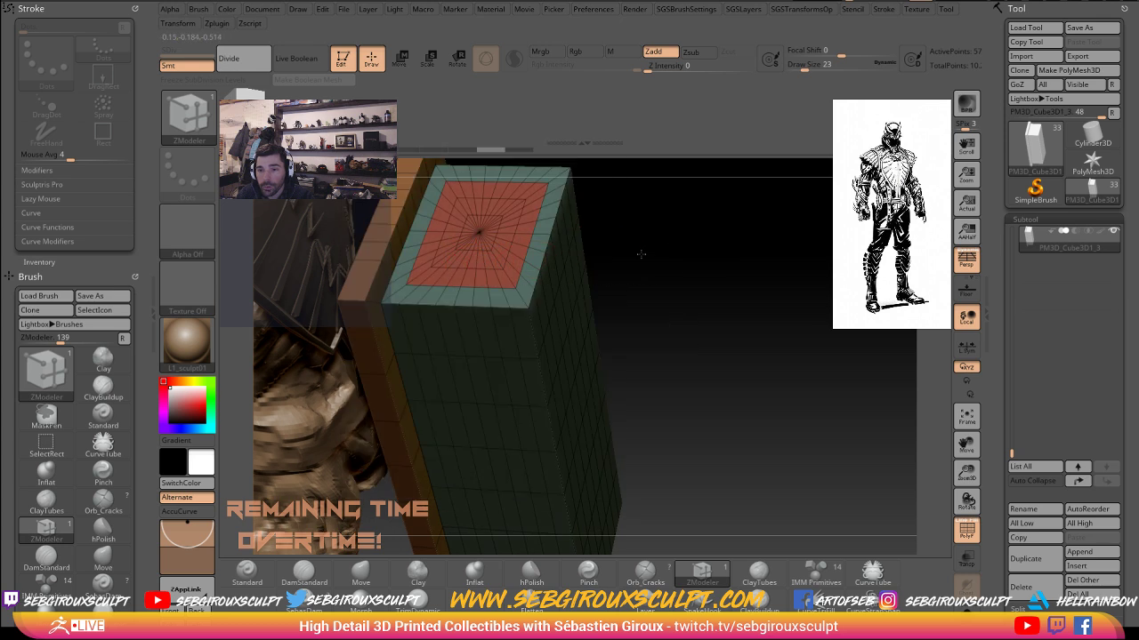
- Push the inner area of the block's top face down with QMesh Flat Inner to hollow out a rectangular cavity
left_click_drag(645, 258, 501, 270)
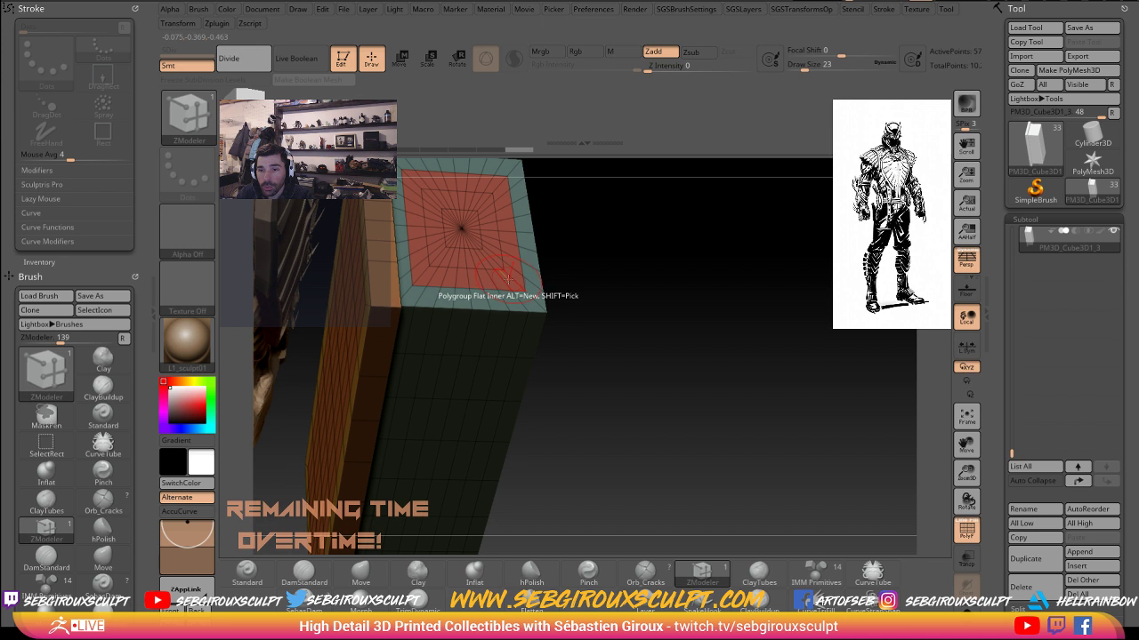
key("space")
left_click(596, 155)
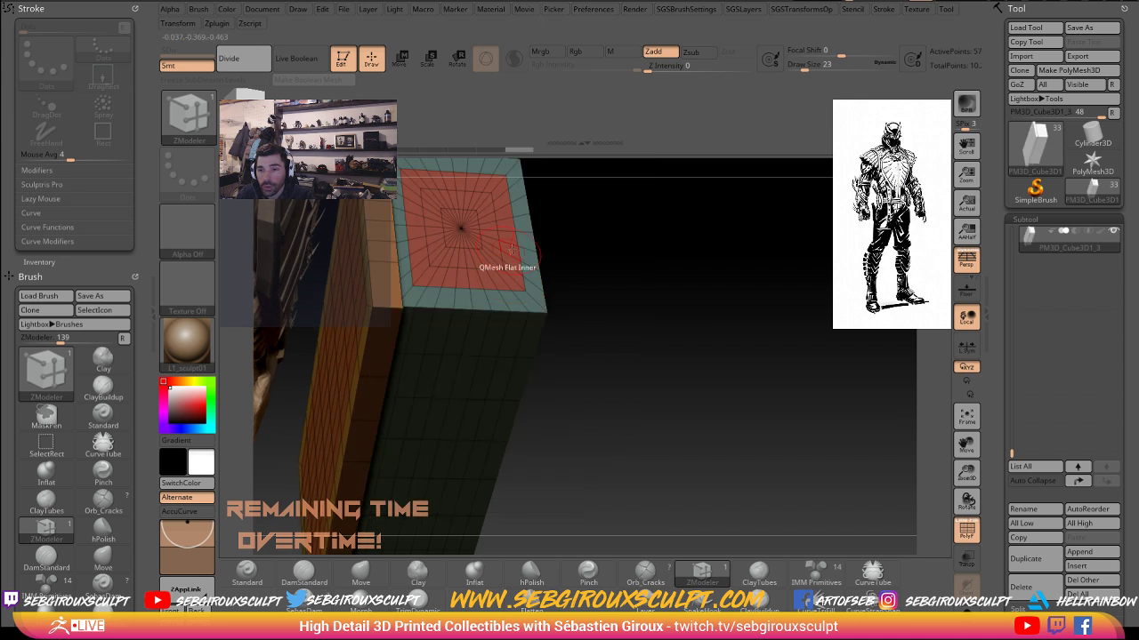
mouse_move(503, 274)
left_mouse_down()
mouse_move(552, 393)
mouse_move(678, 424)
mouse_move(788, 331)
left_mouse_up()
left_click_drag(797, 335, 618, 312)
left_click_drag(709, 282, 795, 294)
- Subdivide the hollowed block three times to preview its smoothed shape beside the figure
key("ctrl+d")
key("ctrl+d")
key("ctrl+d")
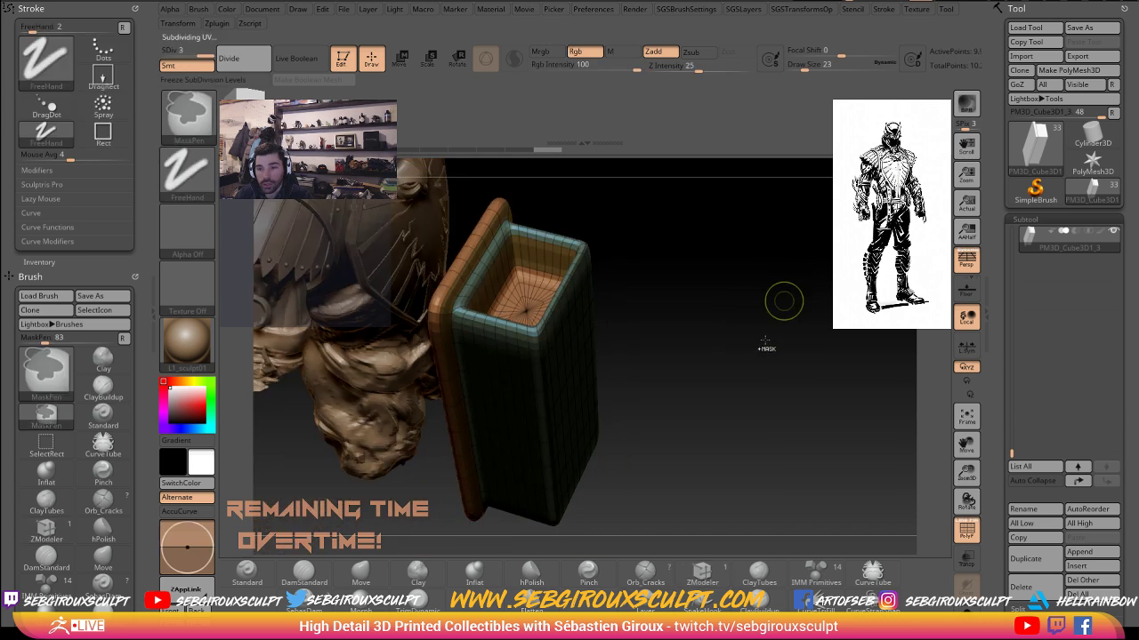
mouse_move(777, 347)
left_mouse_down()
mouse_move(745, 261)
mouse_move(757, 351)
mouse_move(762, 322)
mouse_move(775, 358)
mouse_move(759, 363)
mouse_move(780, 369)
mouse_move(532, 329)
left_mouse_up()
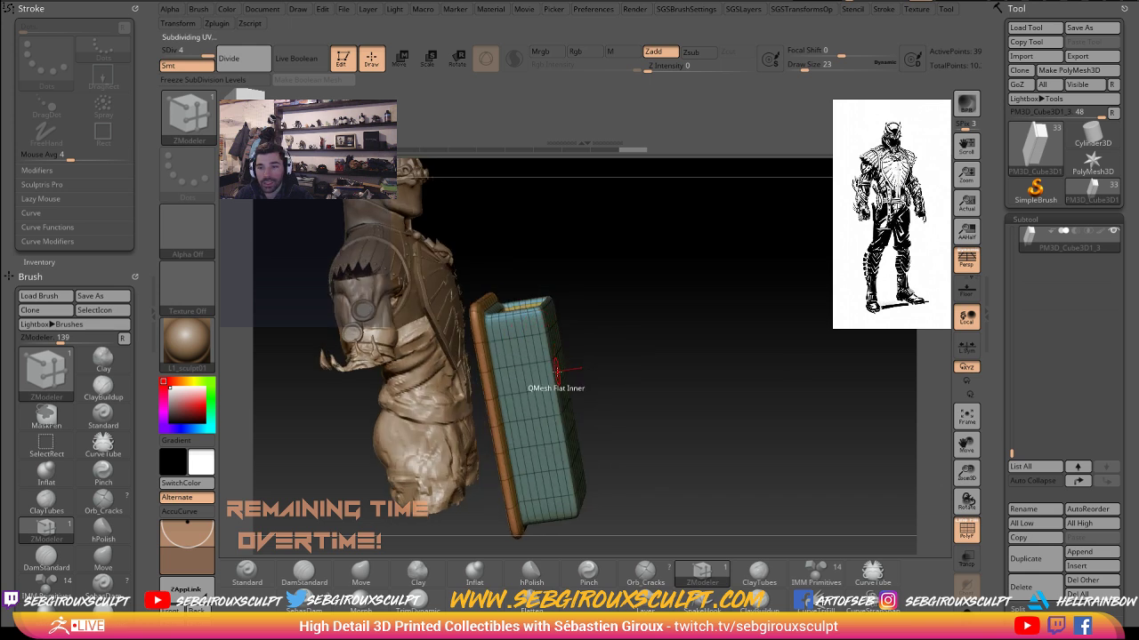
left_click_drag(668, 363, 679, 404)
- Undo the block's subdivisions to get back to the hard-edged base mesh
key("ctrl+z")
key("ctrl+z")
key("ctrl+z")
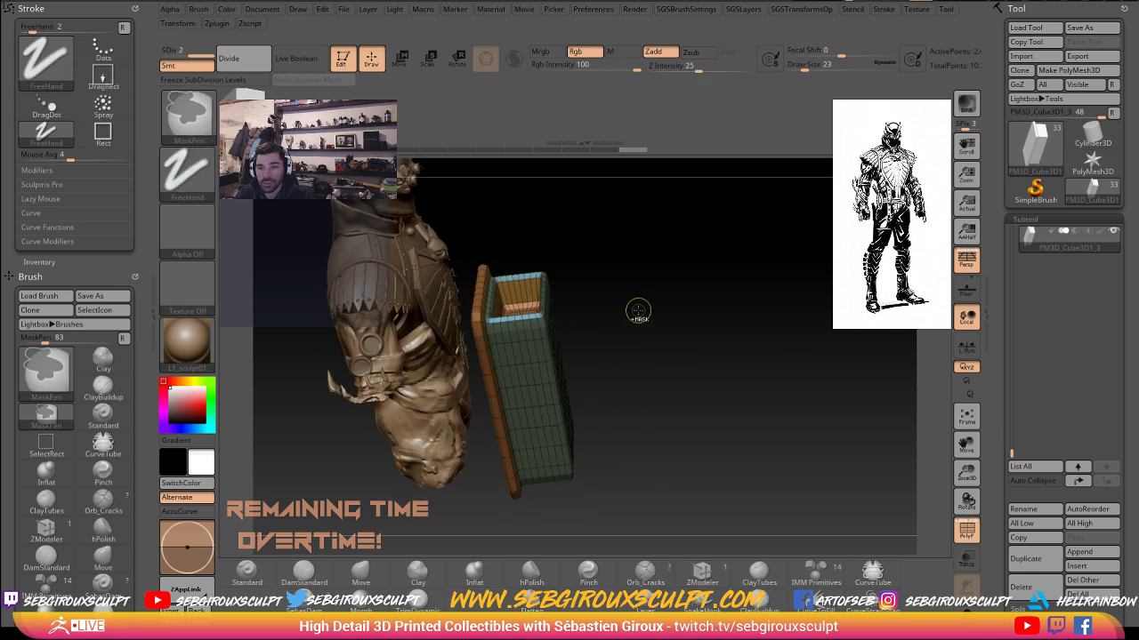
mouse_move(654, 336)
left_mouse_down()
mouse_move(676, 363)
mouse_move(696, 351)
left_mouse_up()
mouse_move(684, 285)
left_mouse_down()
mouse_move(665, 285)
mouse_move(684, 282)
left_mouse_up()
right_click_drag(523, 323, 521, 352)
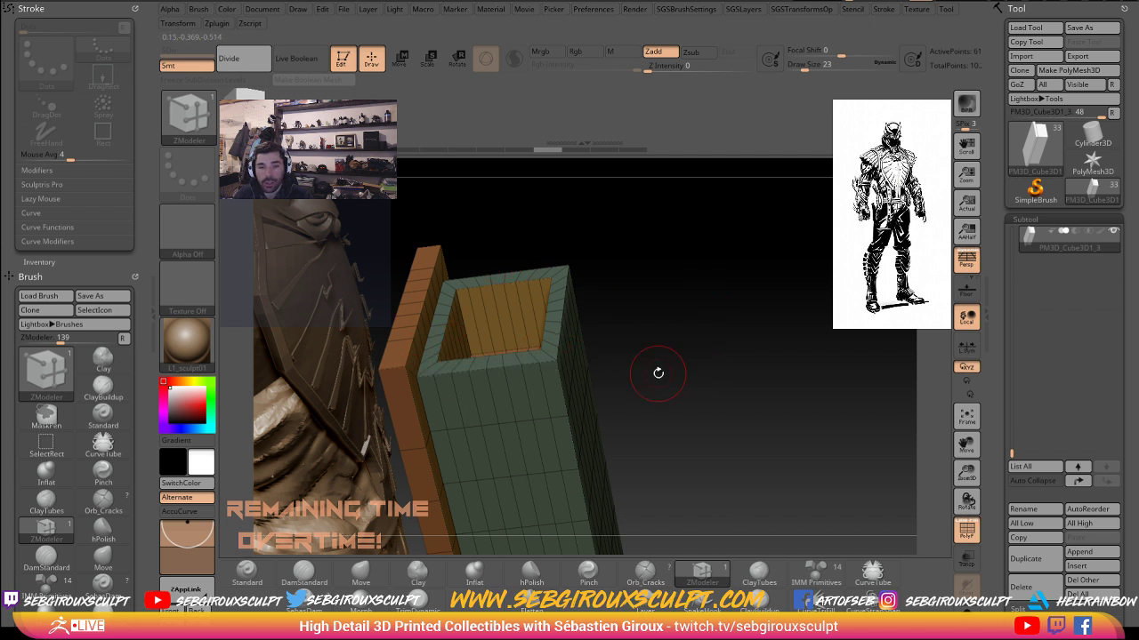
- Try giving the block's top rim its own polygroup using the PolyGroup action with the Flat Inner target
left_click_drag(677, 348, 660, 361)
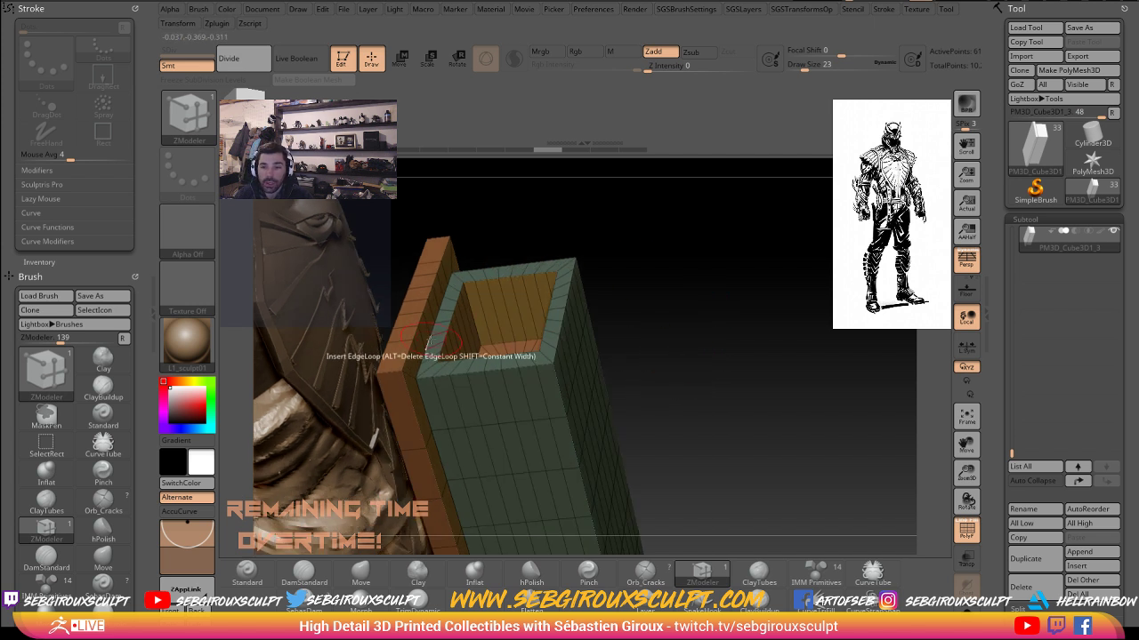
right_click(426, 363)
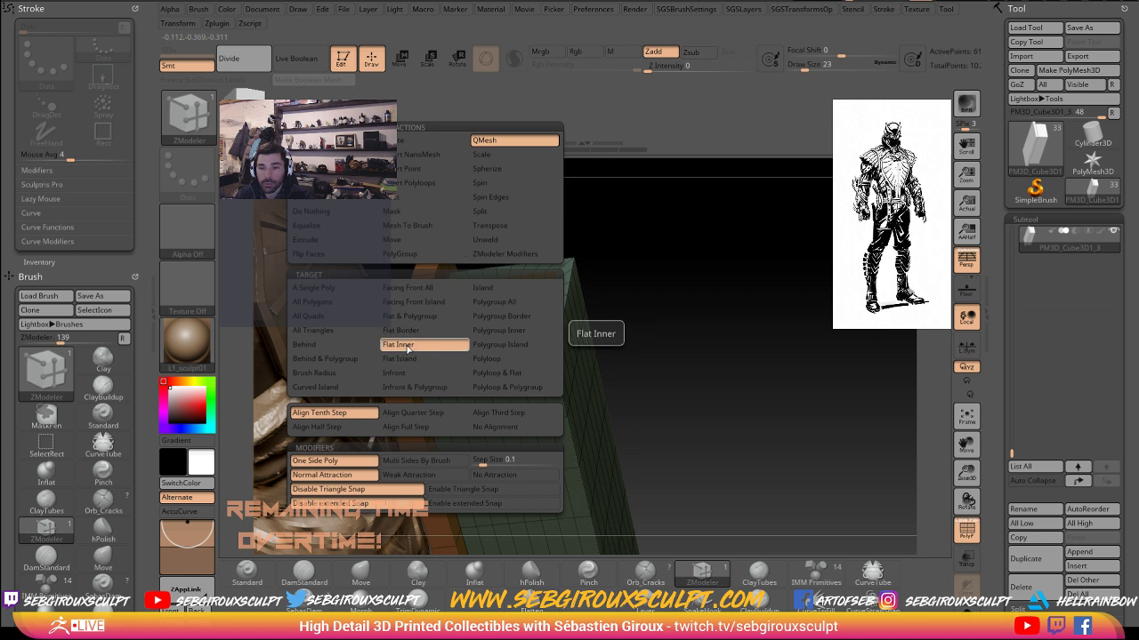
left_click(500, 360)
left_click(420, 257)
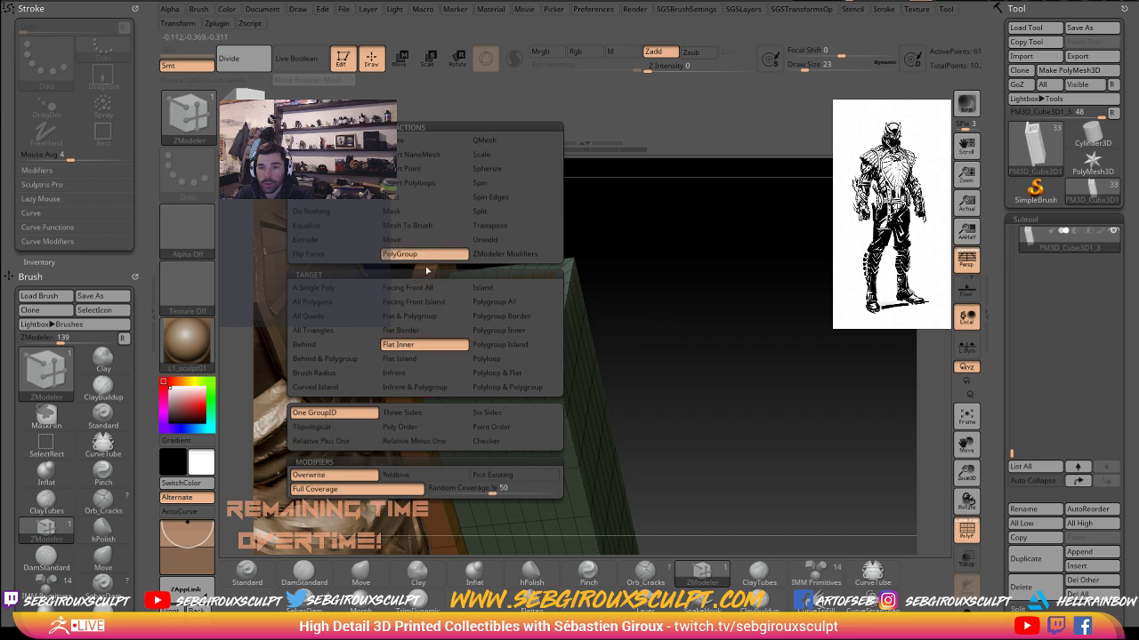
left_click(500, 360)
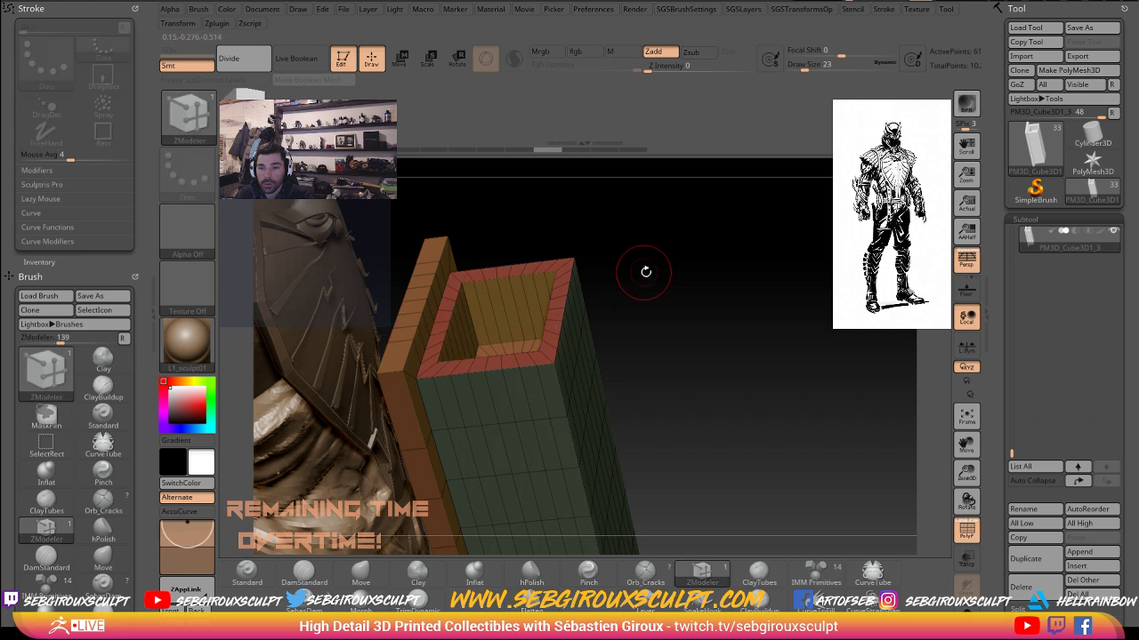
left_click_drag(656, 286, 739, 277)
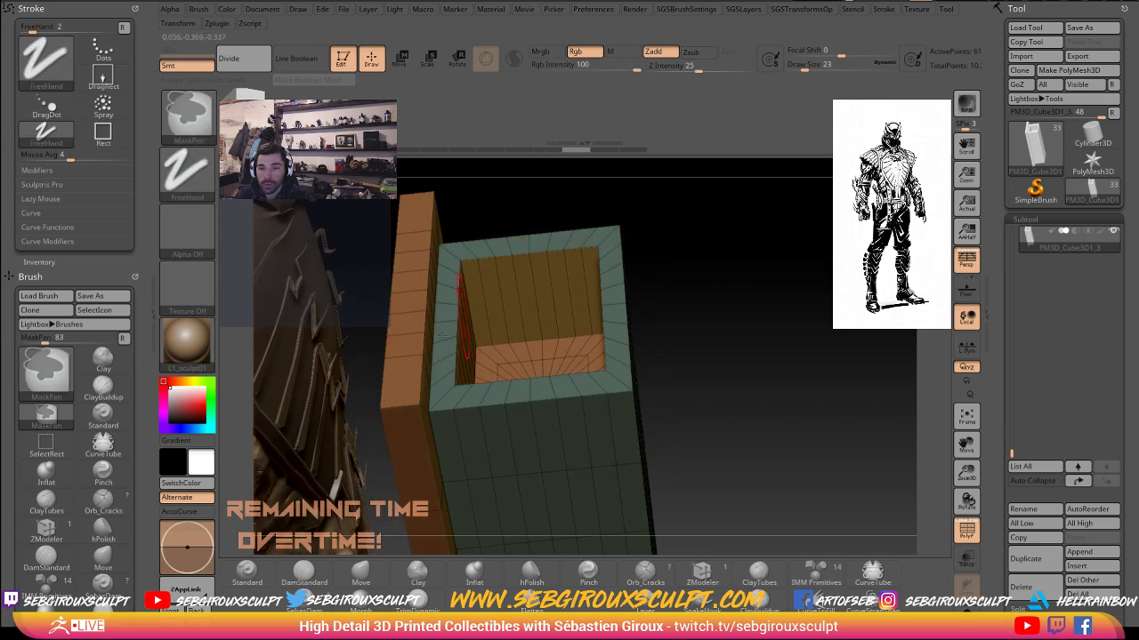
- Try the PolyGroup action with the Infront and Behind targets on the rim faces next to the flange
key("space")
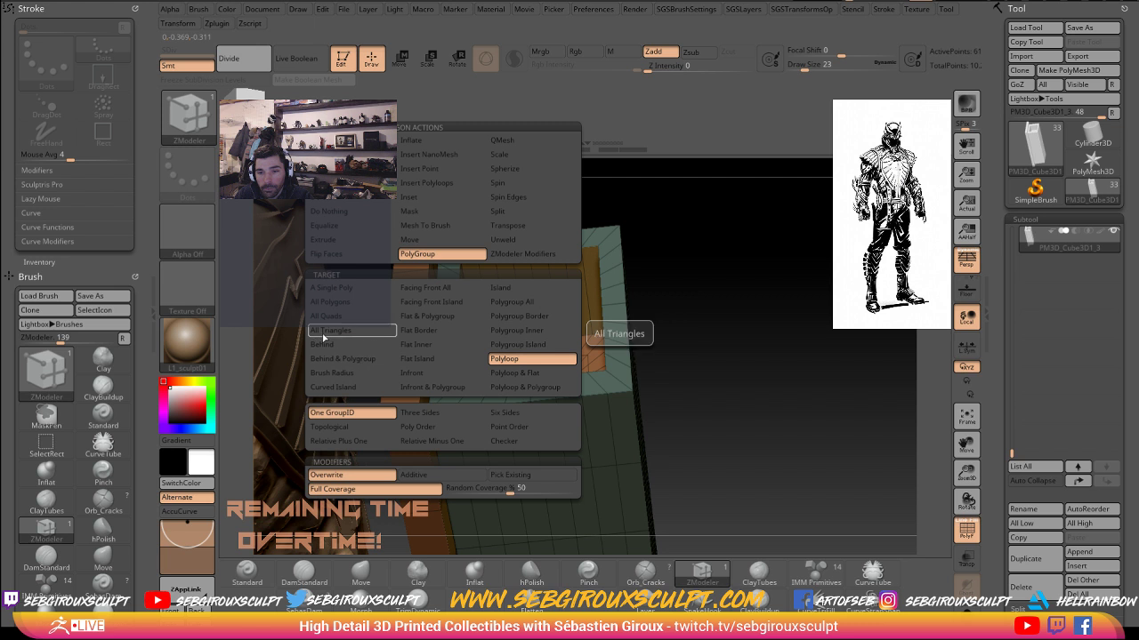
left_click(427, 373)
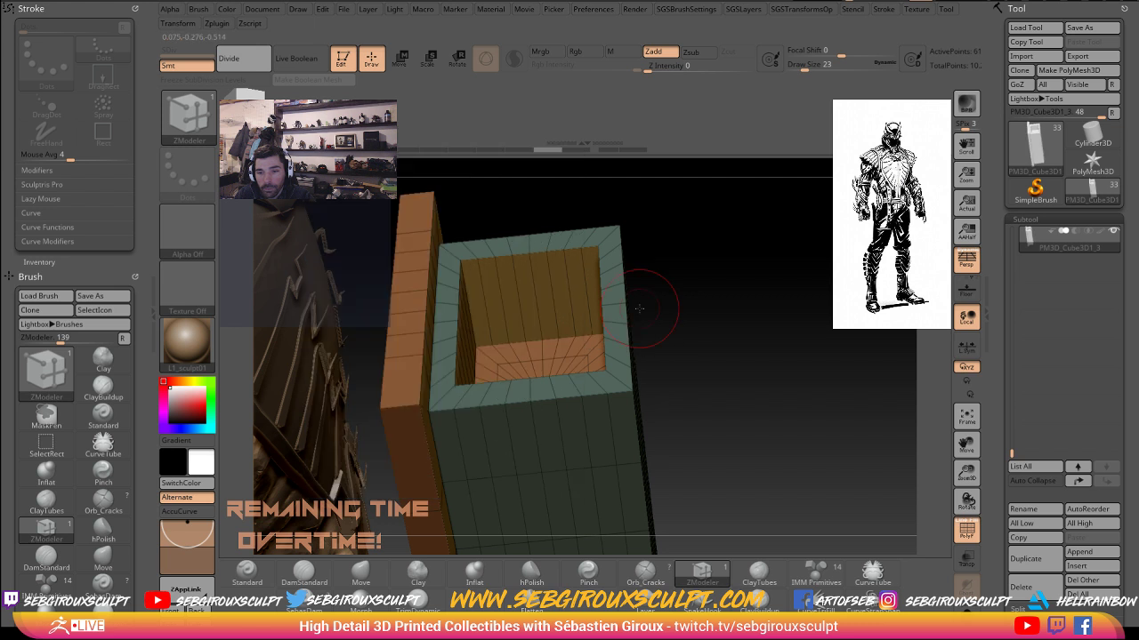
left_click(445, 309)
left_click(445, 309)
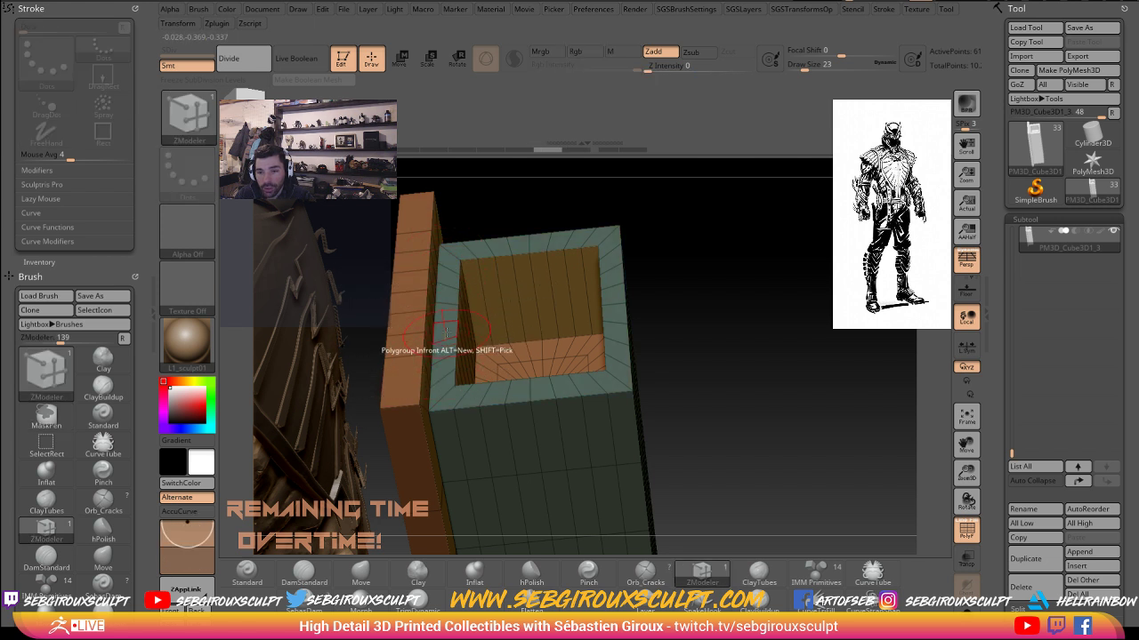
key("space")
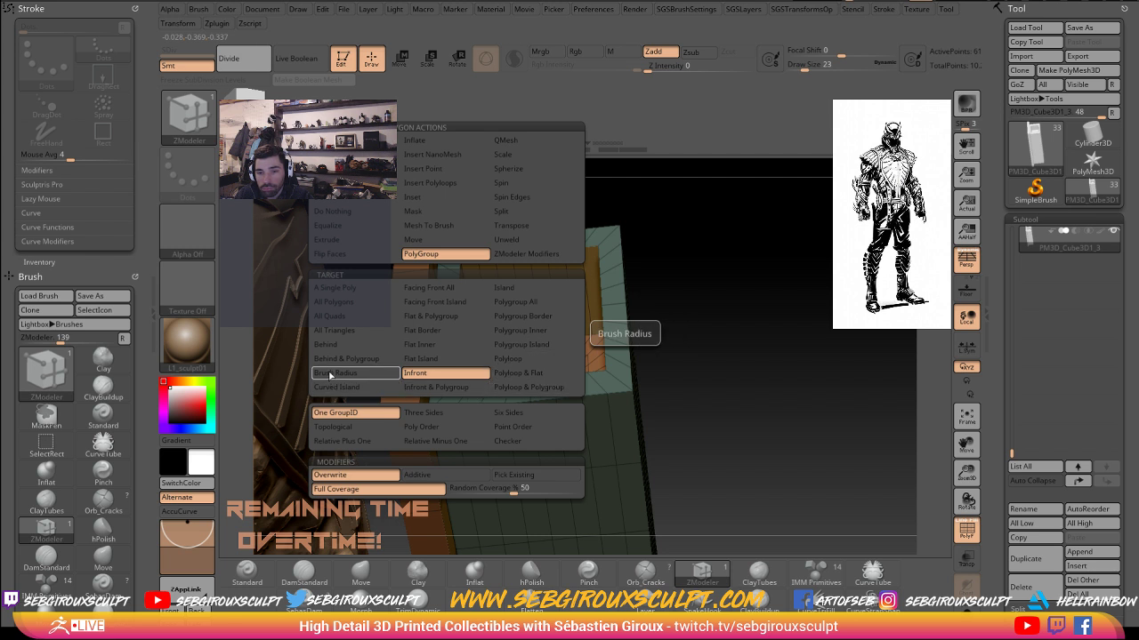
left_click(333, 345)
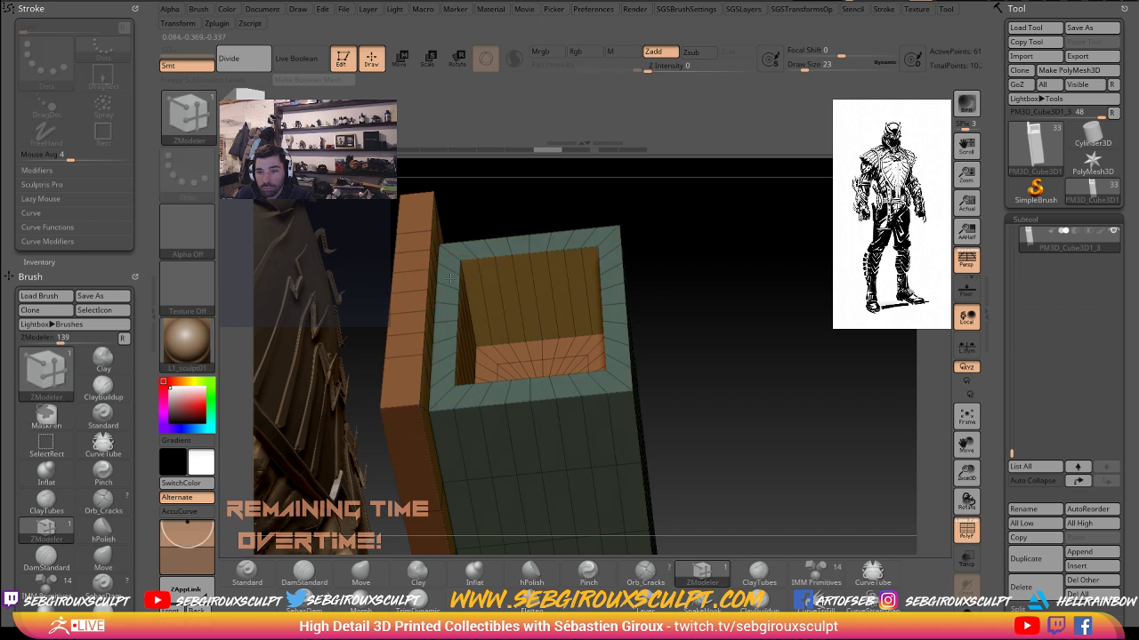
- Use the PolyGroup action with the A Single Poly target to give the rim strip beside the flange its own polygroup
key("space")
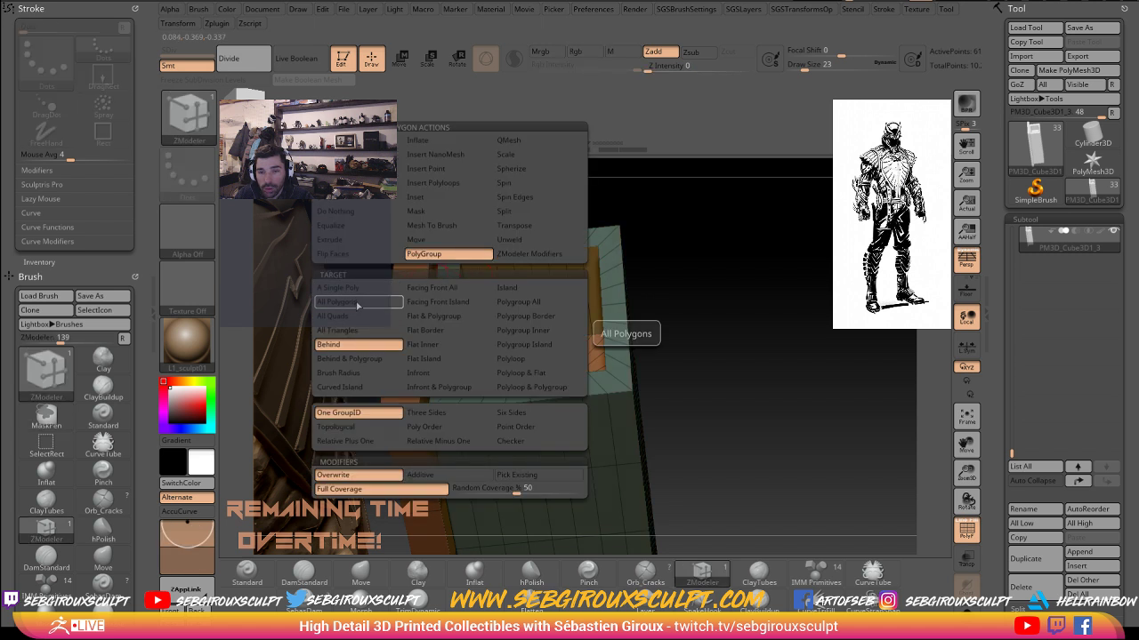
left_click(338, 287)
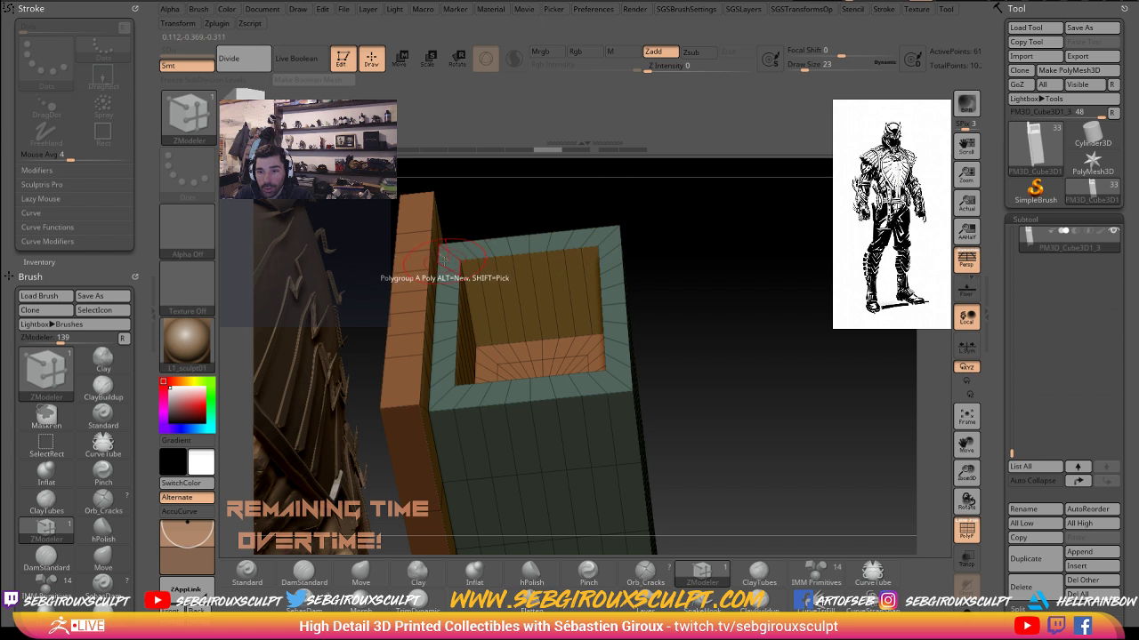
left_click(445, 273)
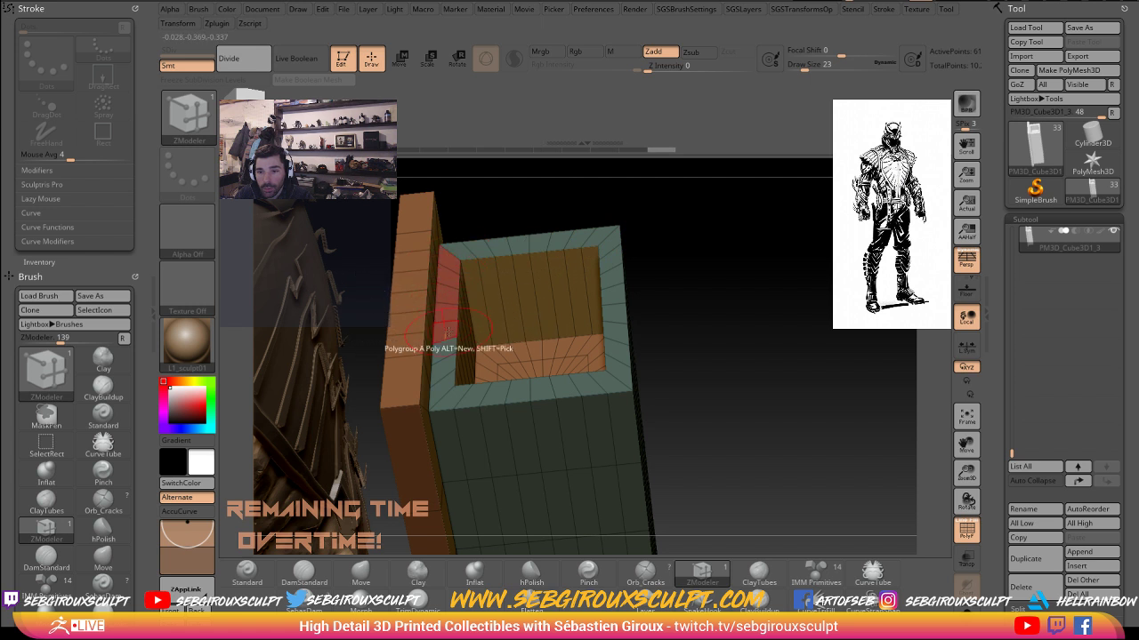
left_click_drag(731, 319, 703, 312)
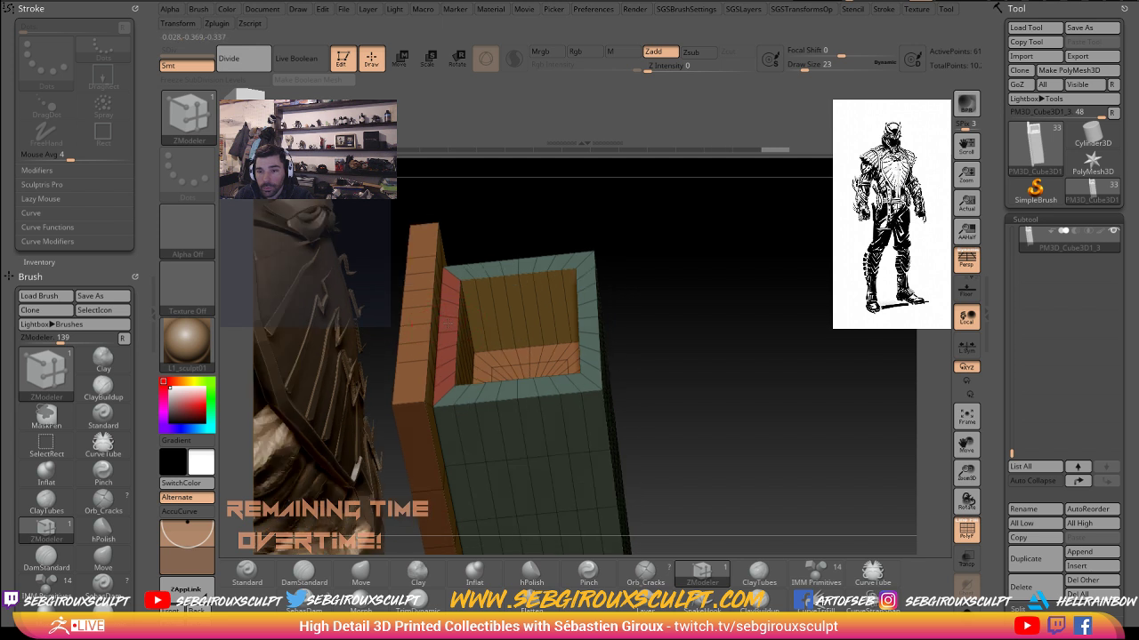
- Try raising the red rim strip beside the flange using QMesh with the Polygroup Island target
key("space")
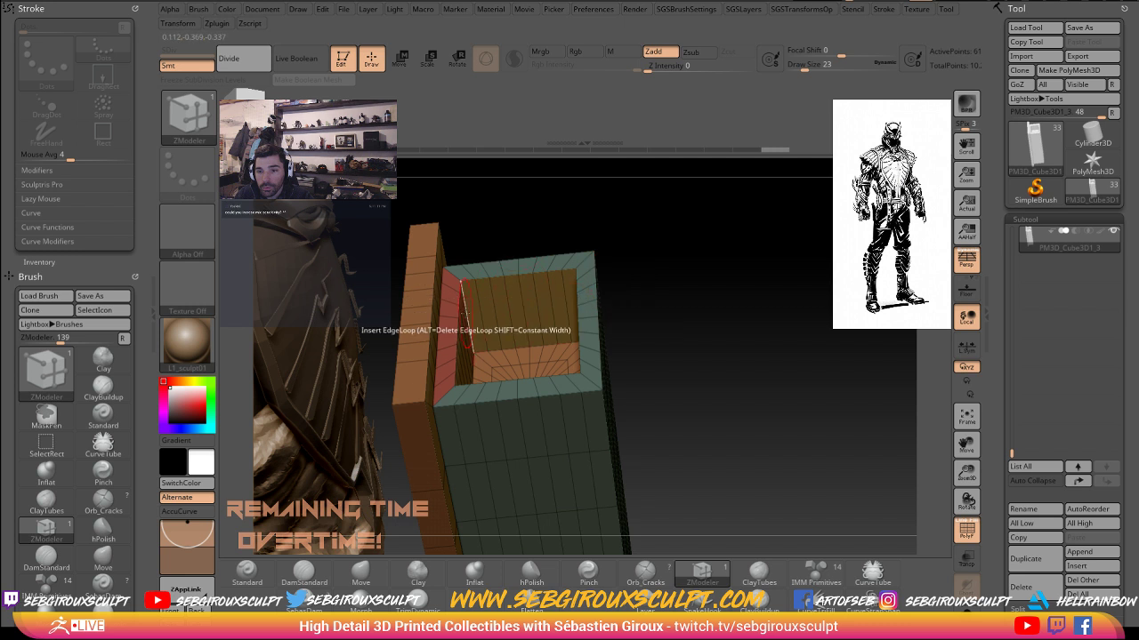
key("space")
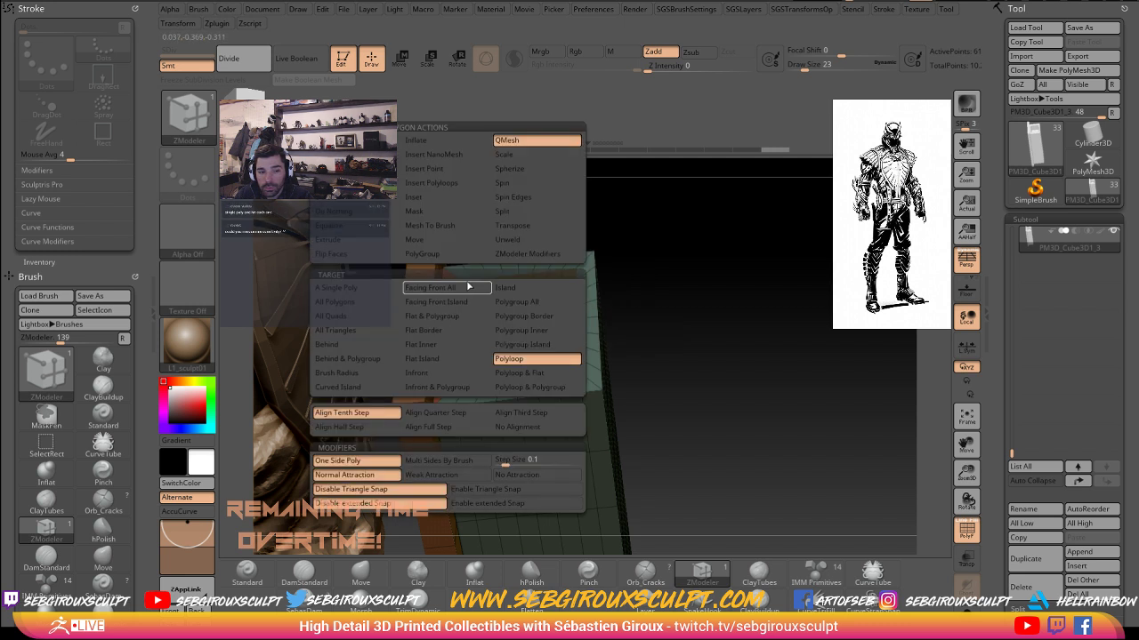
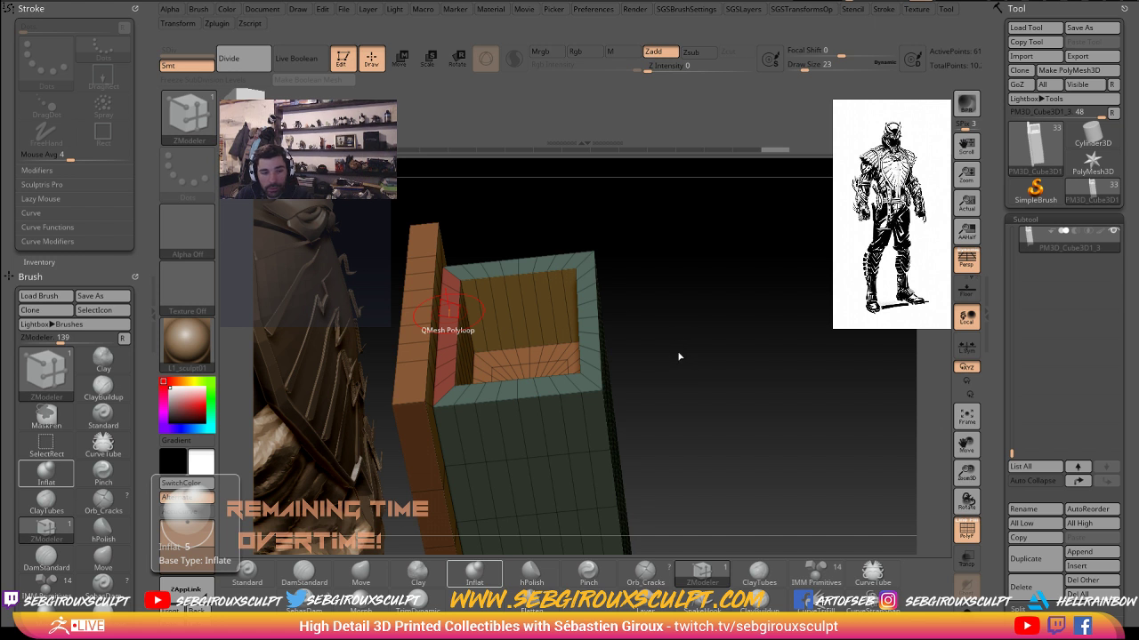
left_click_drag(761, 389, 775, 381)
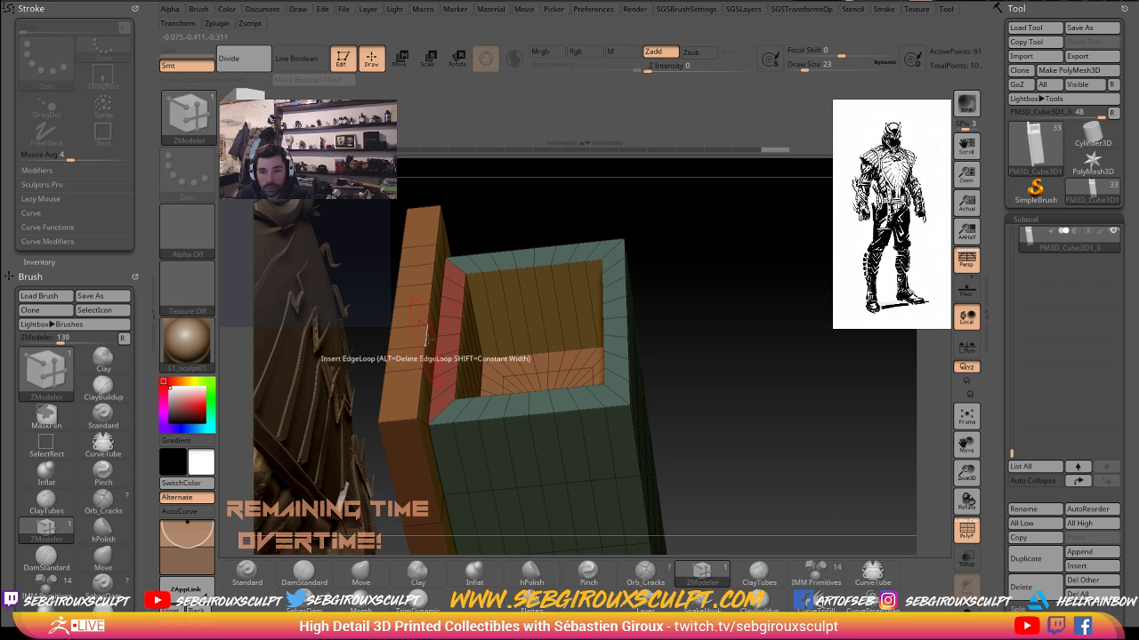
key("space")
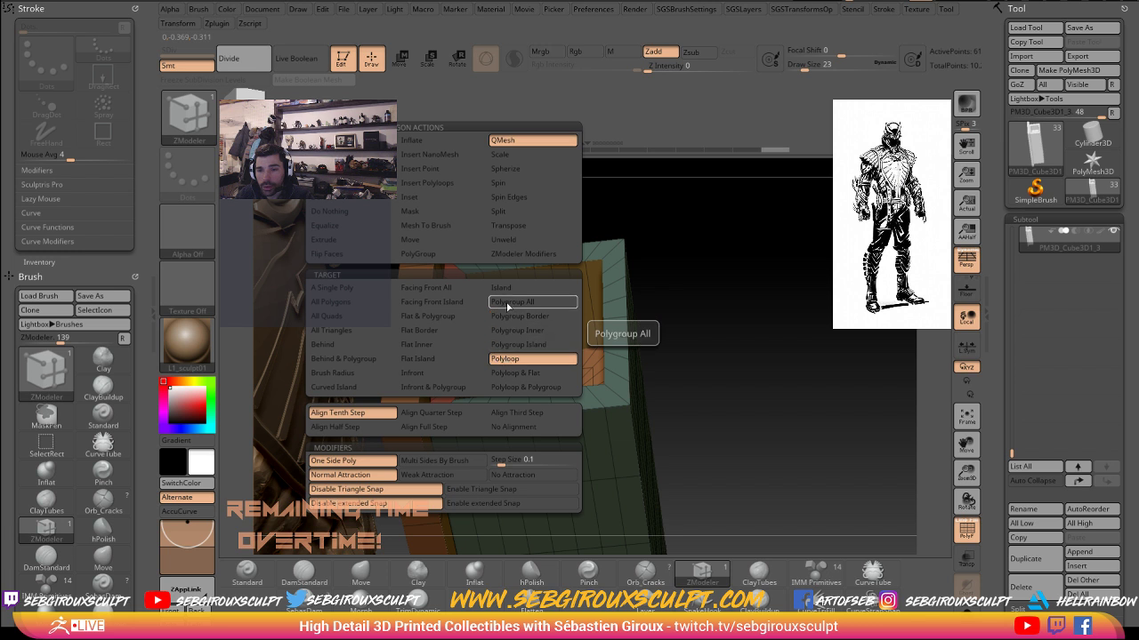
left_click(517, 345)
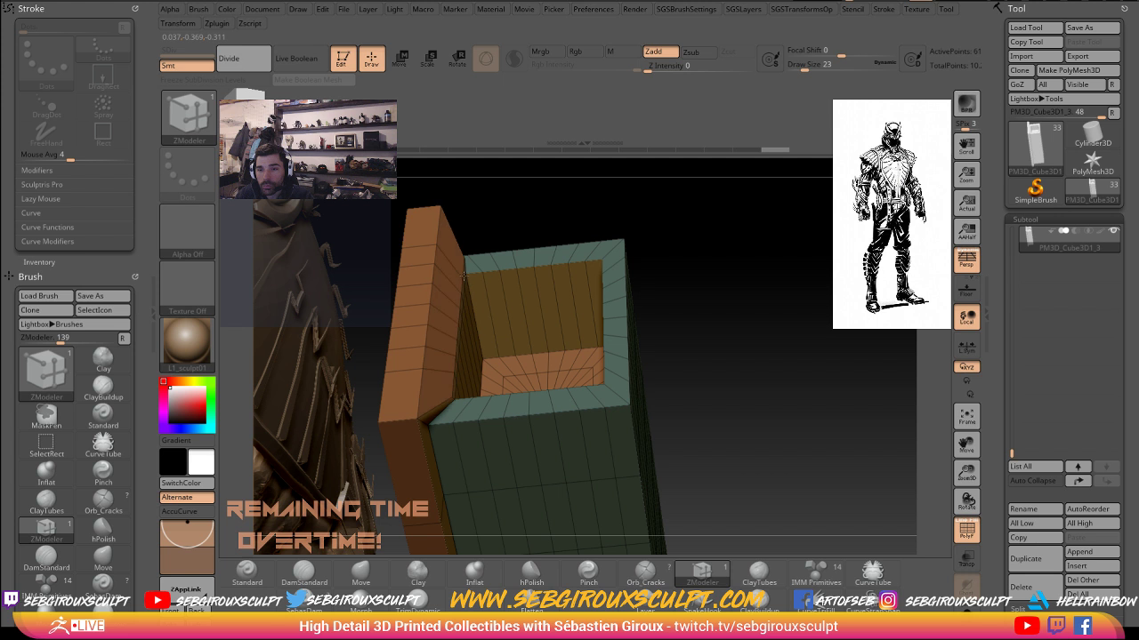
left_click_drag(448, 310, 432, 169)
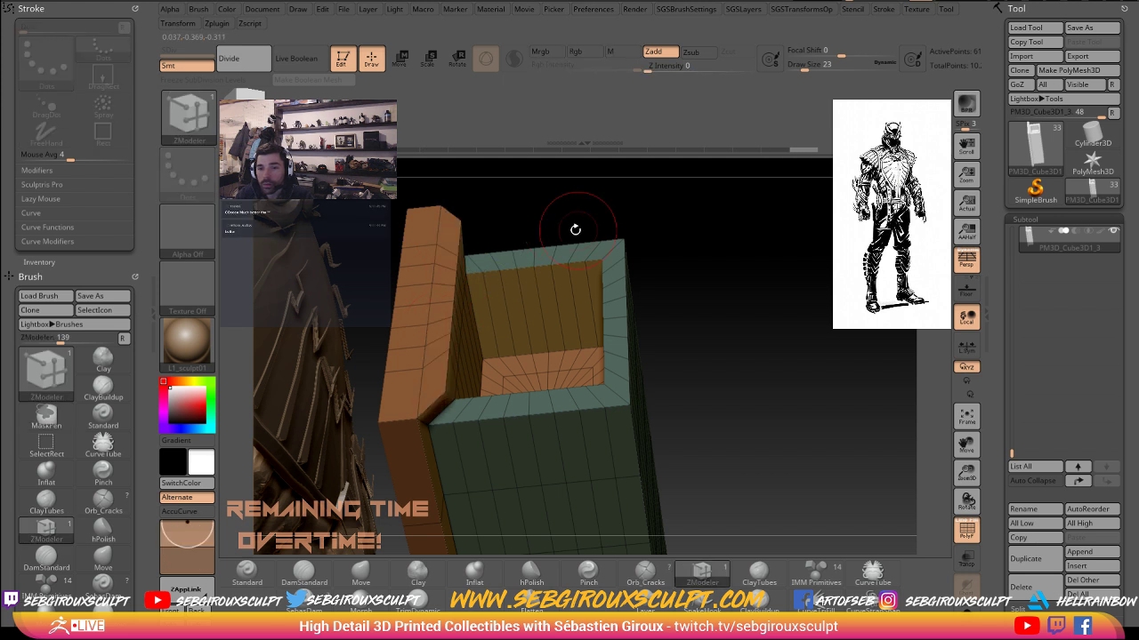
left_click_drag(567, 191, 453, 322)
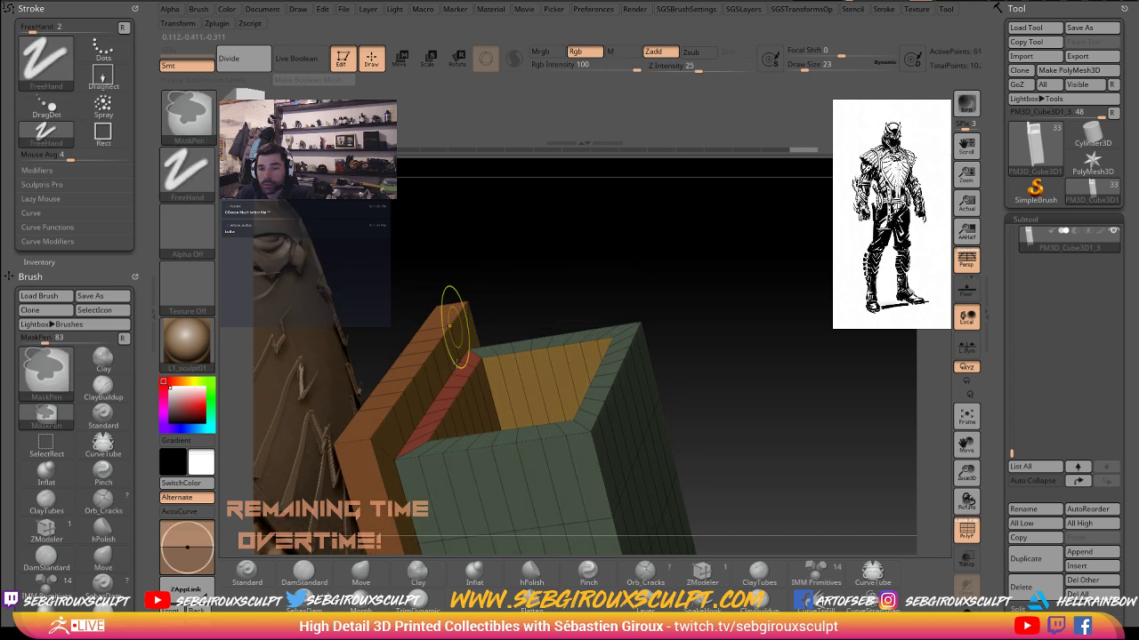
- Try the QMesh Polygroup Island extrusion on the rim strip again from a closer view, and undo it
key("space")
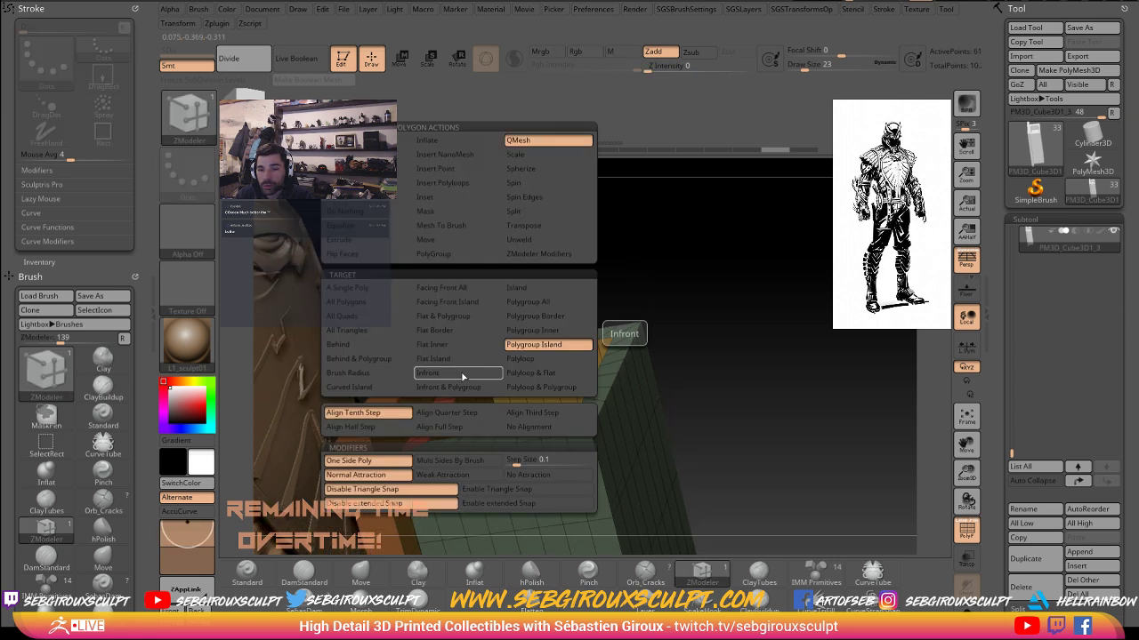
left_click_drag(674, 262, 719, 265)
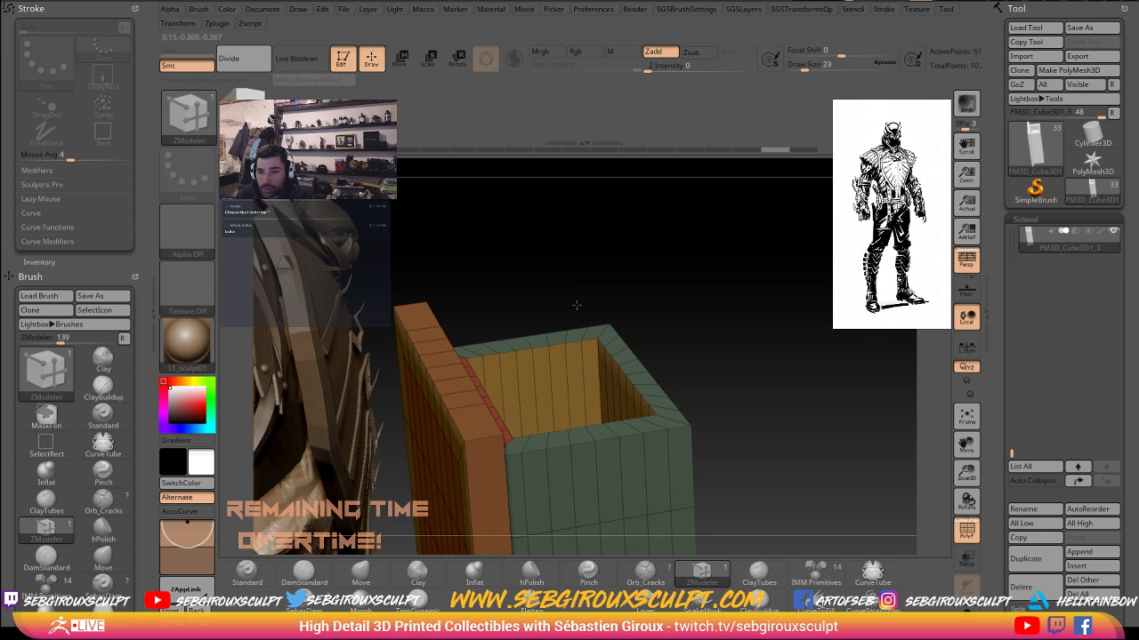
left_click_drag(576, 303, 475, 360)
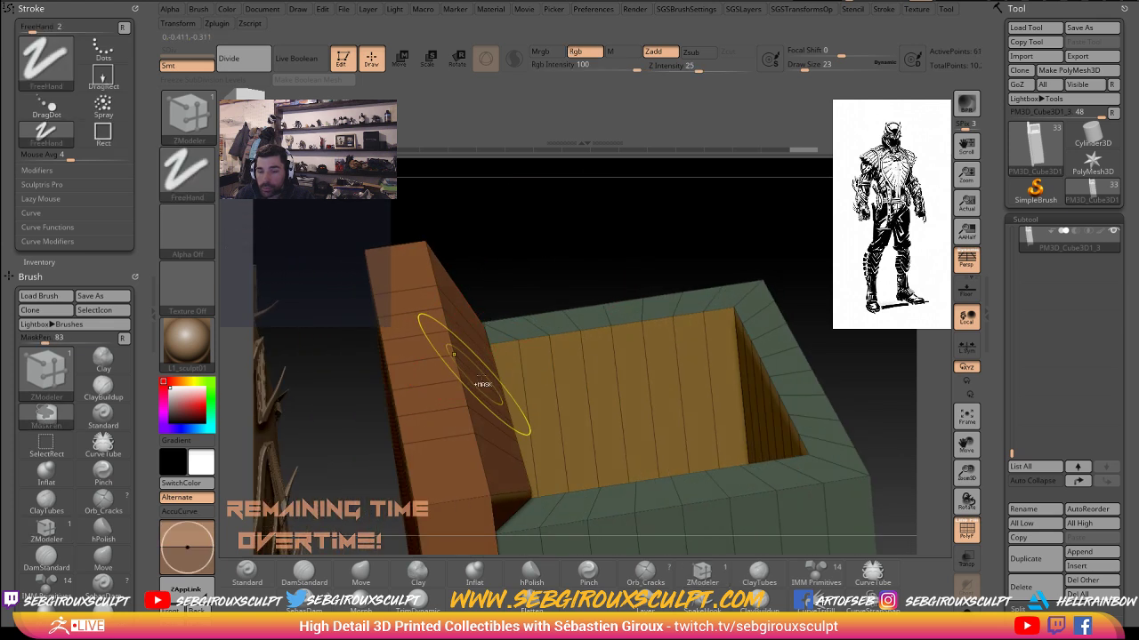
key("ctrl+z")
- Try extruding the rim strip along the flange with QMesh Polygroup Island set to No Attraction
key("space")
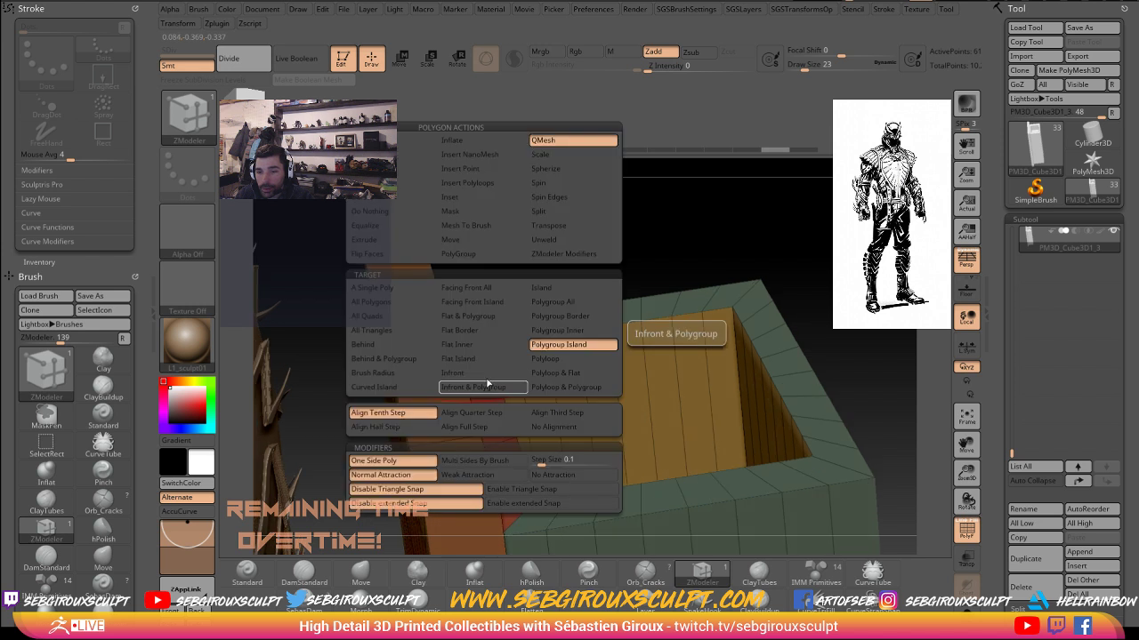
left_click(419, 477)
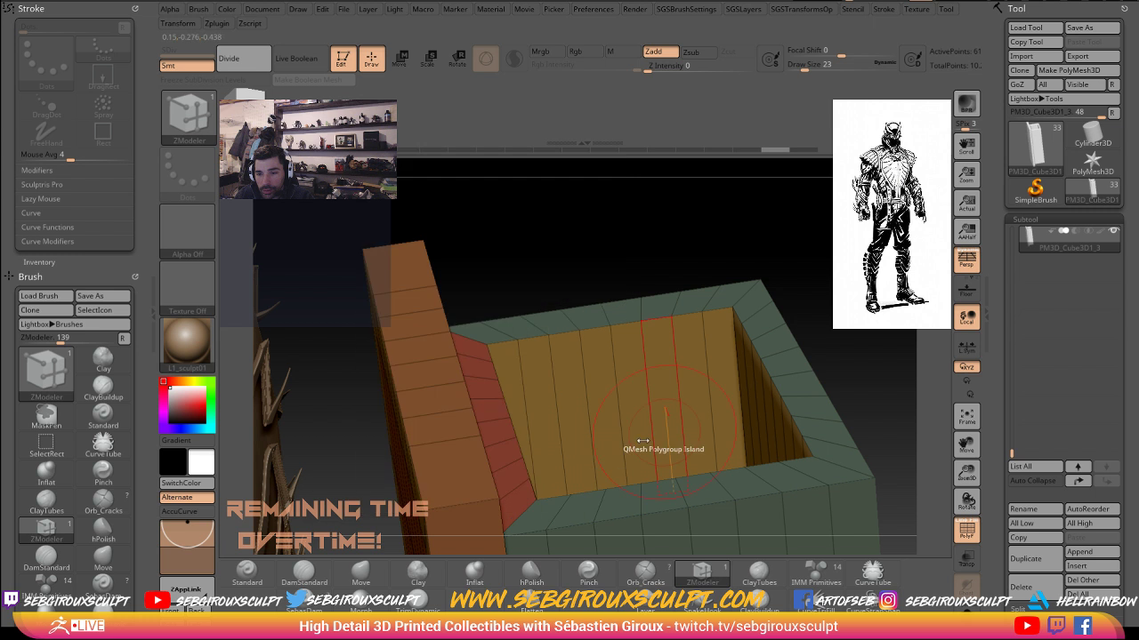
left_click_drag(479, 388, 480, 360)
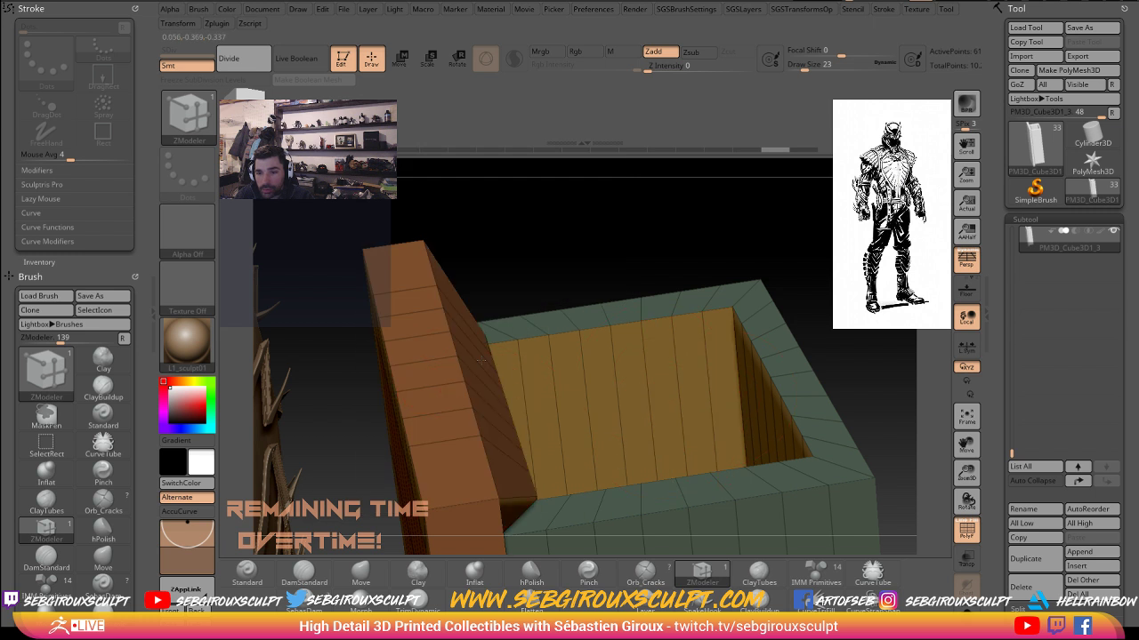
- Try raising the rim strip with a different QMesh alignment step, and undo each extrusion
key("space")
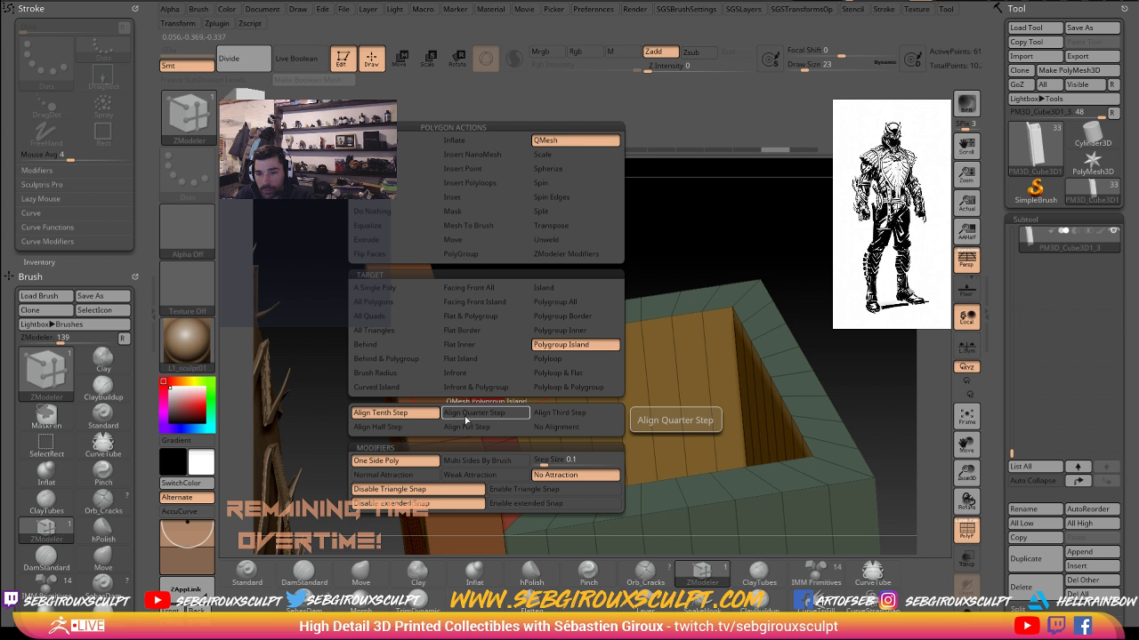
left_click(496, 430)
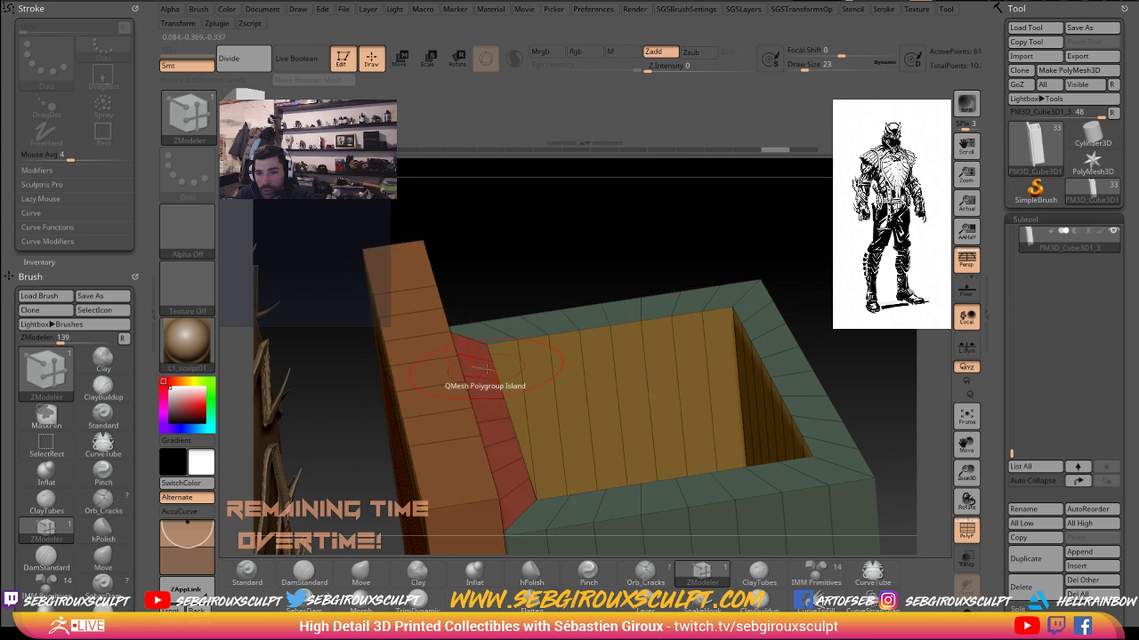
left_click_drag(476, 367, 465, 267)
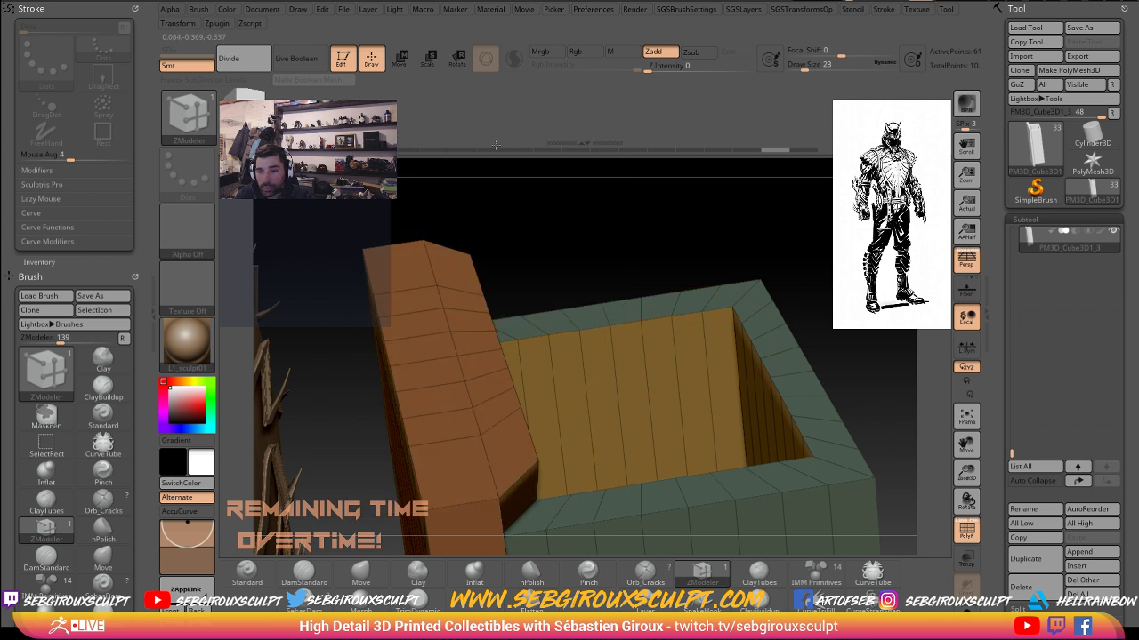
key("ctrl+z")
mouse_move(547, 247)
left_mouse_down()
mouse_move(516, 231)
mouse_move(526, 211)
mouse_move(535, 219)
mouse_move(465, 218)
mouse_move(544, 251)
left_mouse_up()
left_click_drag(456, 244, 320, 327, "ctrl")
left_click_drag(572, 255, 562, 303)
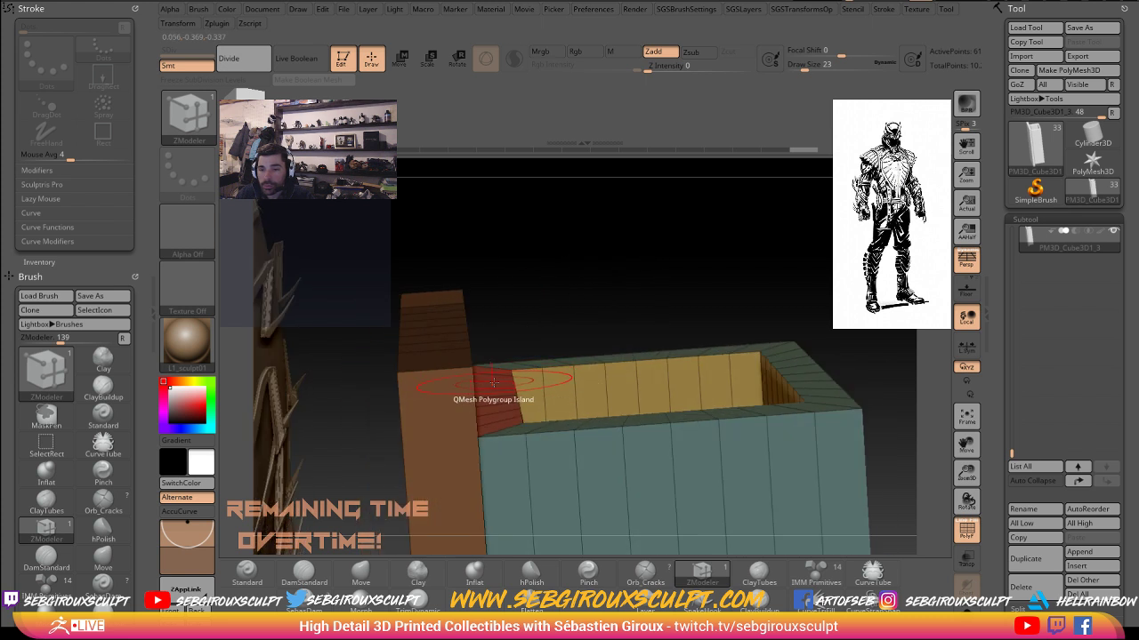
left_click_drag(493, 382, 497, 359)
key("ctrl+z")
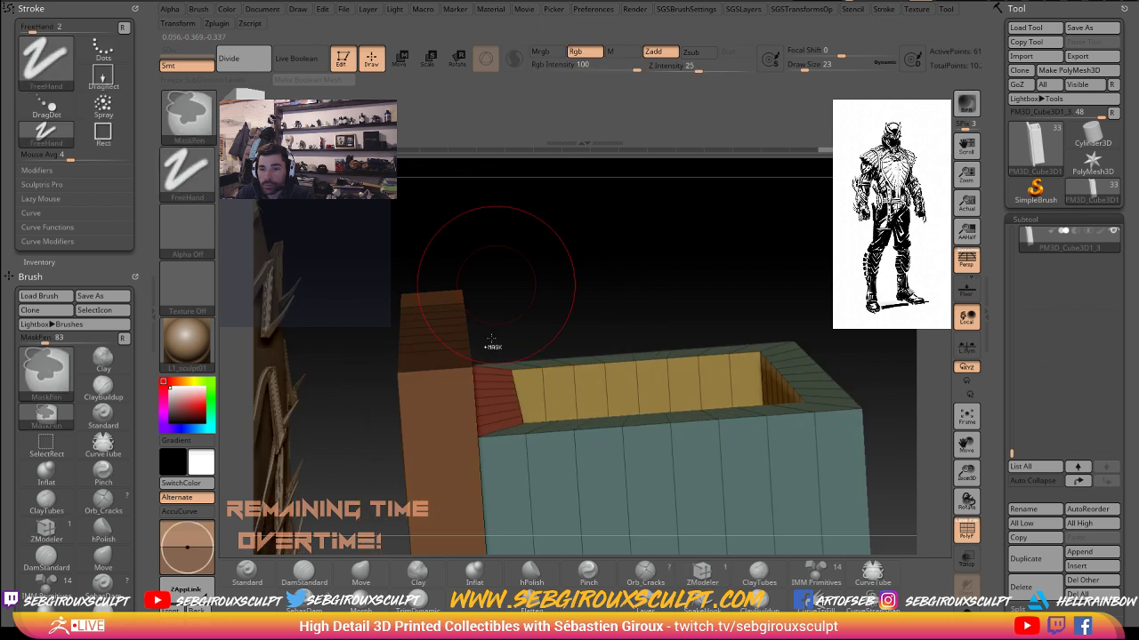
- Hide the red rim strip and the cavity walls, leaving the flange faces, remaining rim and outer block showing
left_click_drag(563, 311, 549, 338)
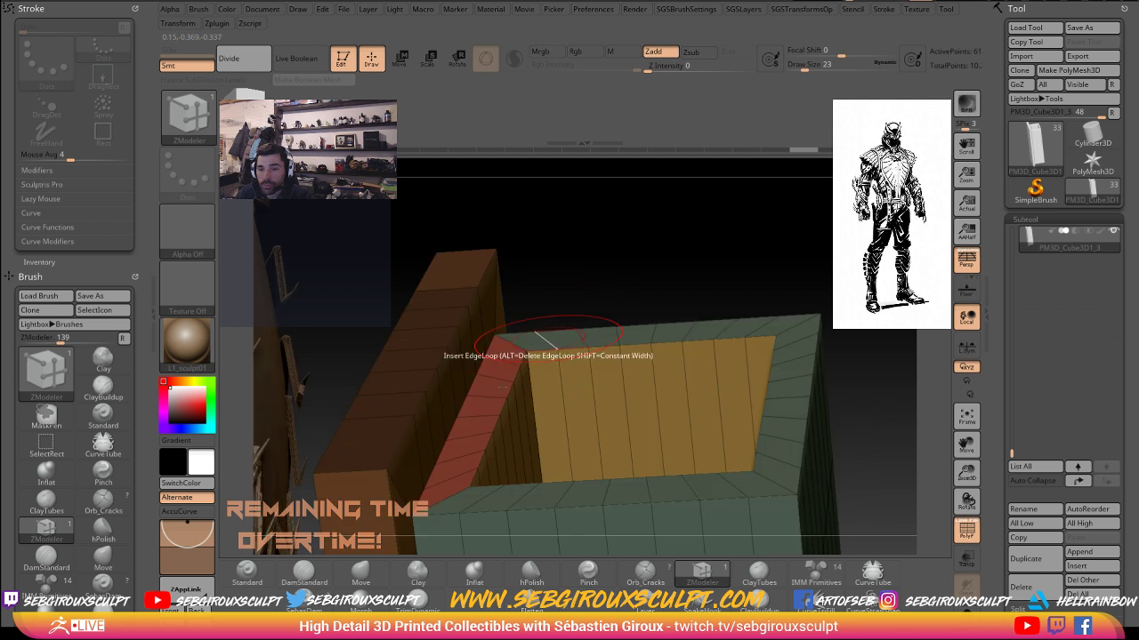
left_click(495, 393, "ctrl+shift")
left_click(495, 395, "ctrl+shift")
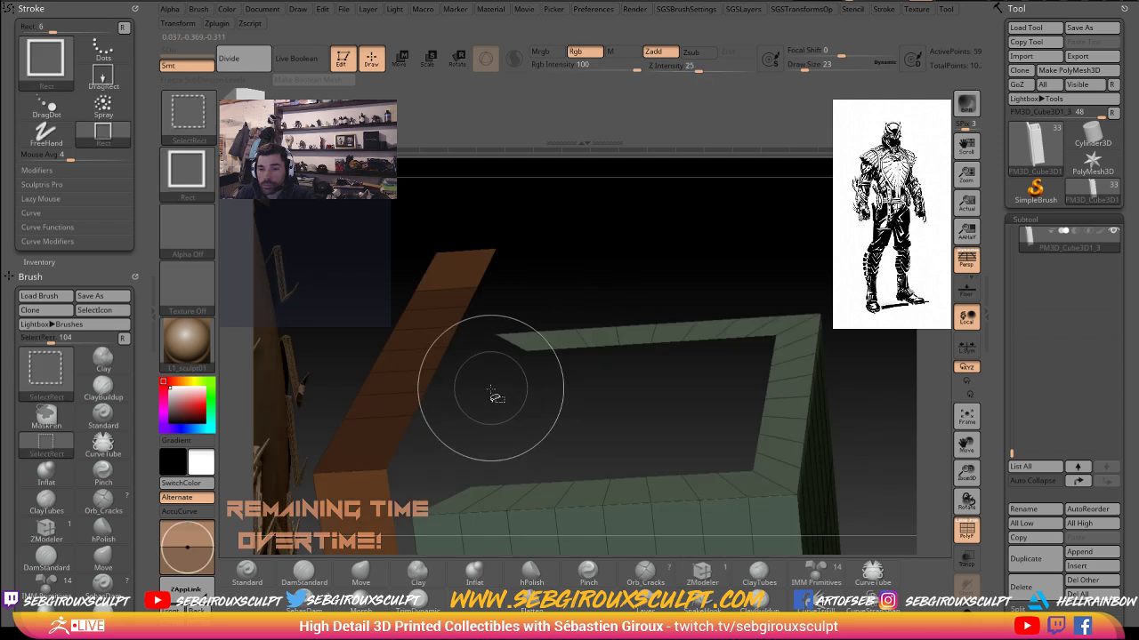
- Isolate the red rim strip beside the flange, hiding the flange, cavity walls and outer block
left_click(595, 265, "ctrl+shift")
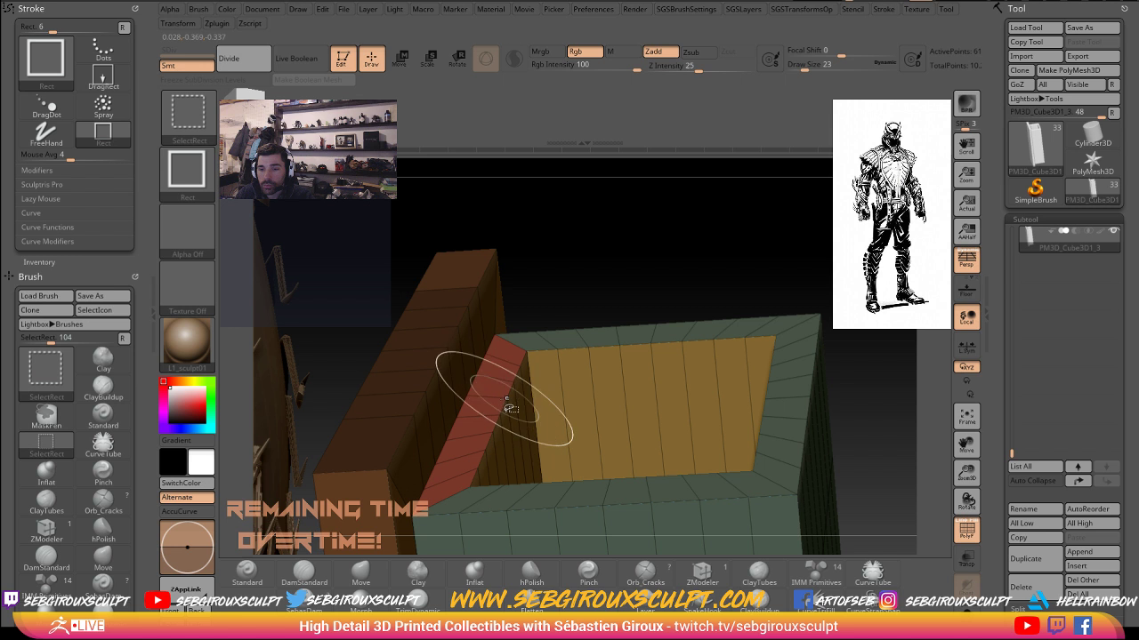
left_click(504, 407, "ctrl+shift")
left_click(507, 407, "ctrl+shift")
left_click(506, 406, "ctrl+shift")
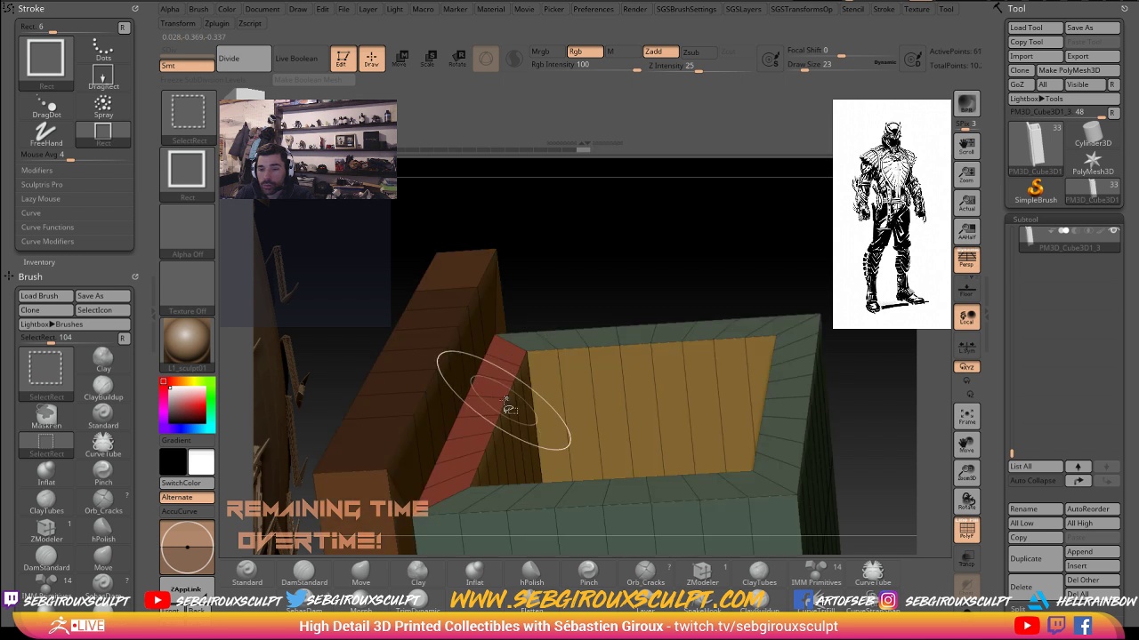
left_click(495, 398, "ctrl+shift")
left_click(488, 398, "ctrl+shift")
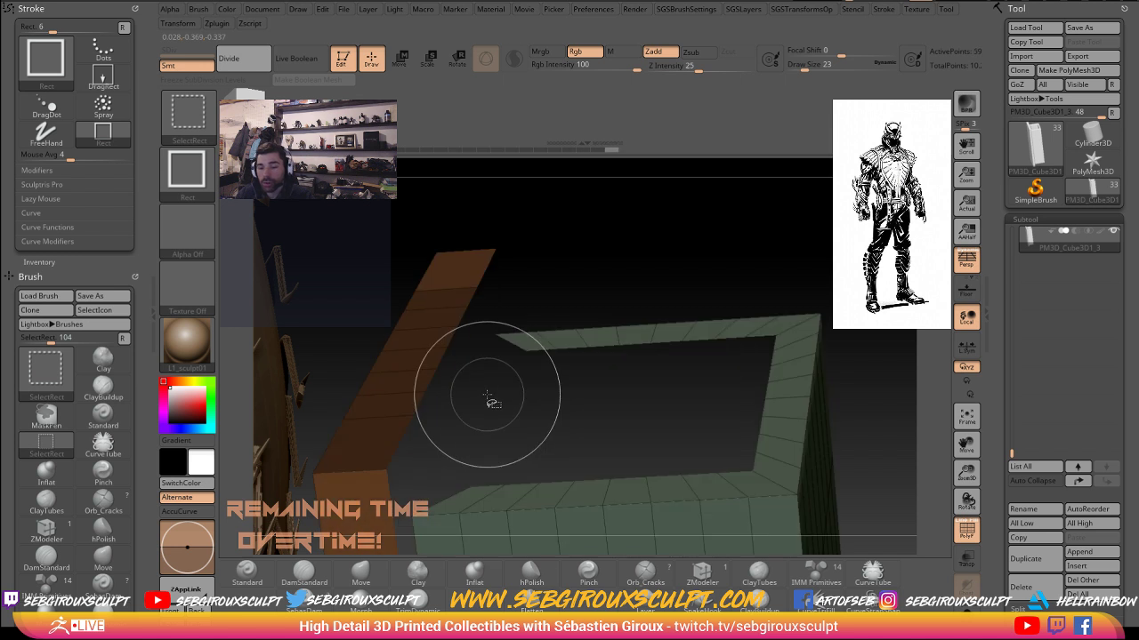
left_click(507, 407, "ctrl+shift")
left_click(481, 397, "ctrl+shift")
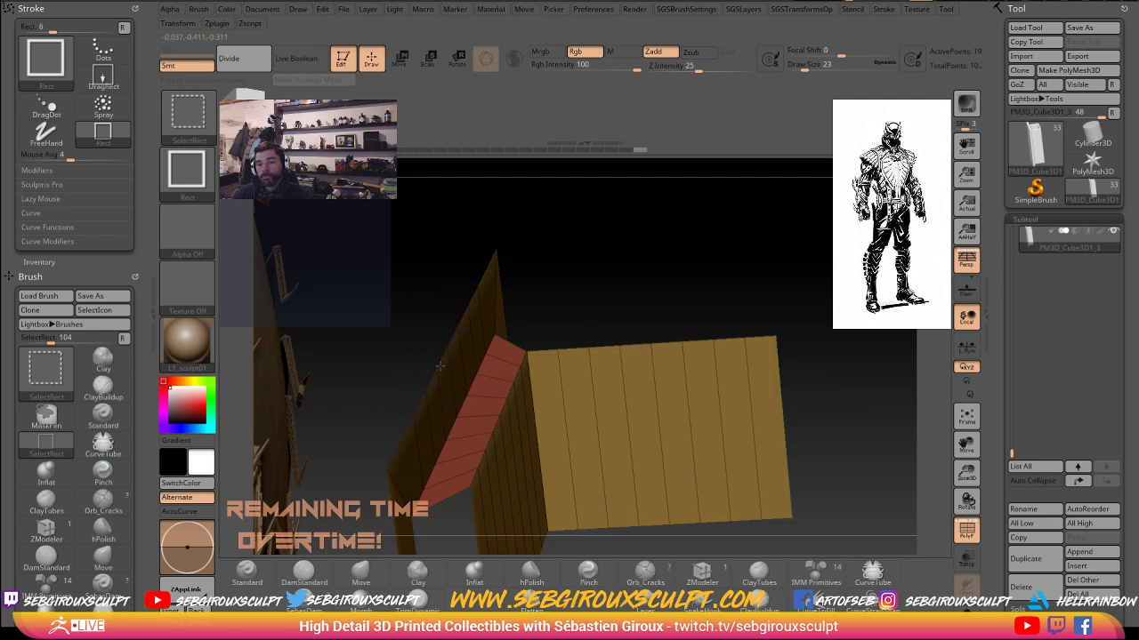
left_click(478, 397, "ctrl+shift")
- Try extruding the isolated rim strip upward with ZModeler QMesh, and bring back the whole block
key("b")
key("z")
key("m")
left_click_drag(490, 383, 533, 329)
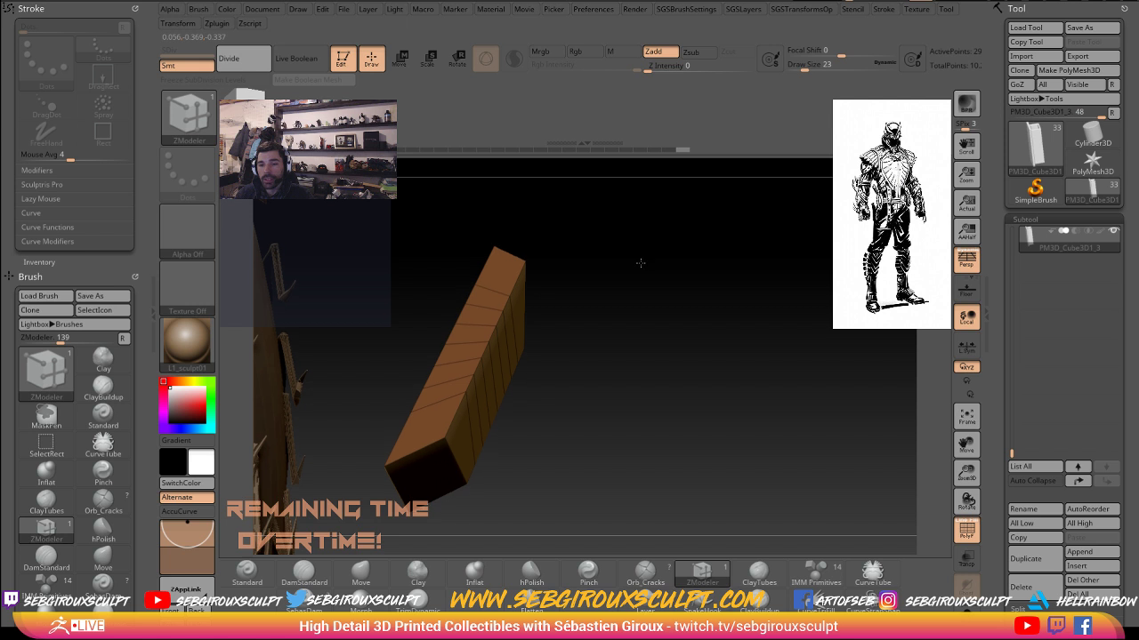
left_click(709, 325, "ctrl+shift")
left_click_drag(708, 326, 699, 310)
left_click(722, 272, "ctrl+shift")
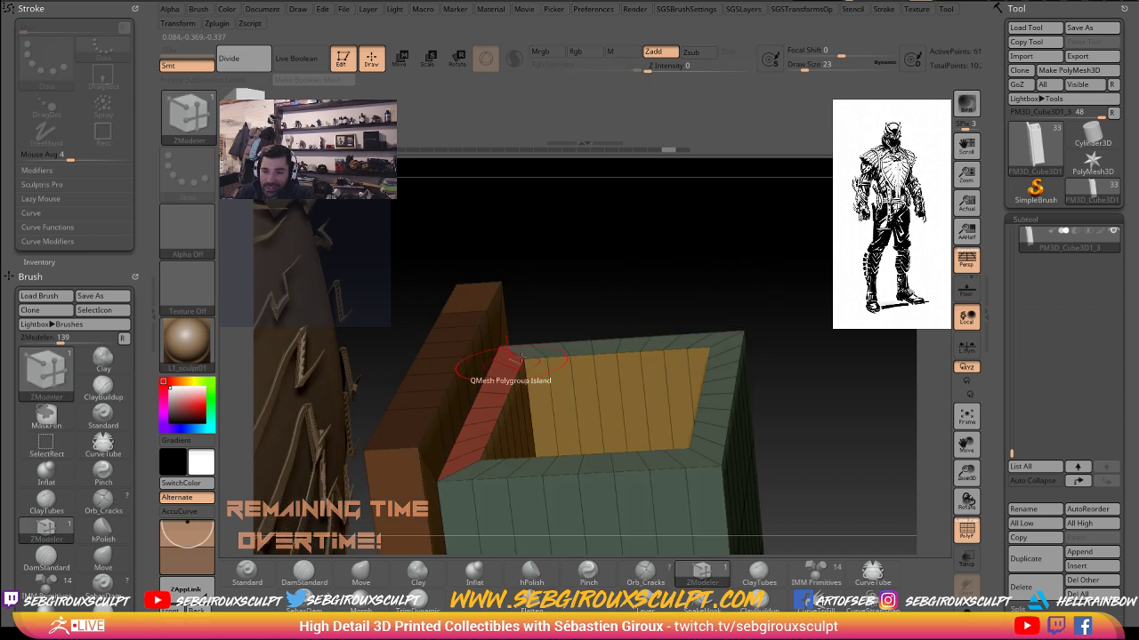
- Extrude the red rim strip upward past the flange using the ZModeler Extrude action with the Polygroup Island target
key("space")
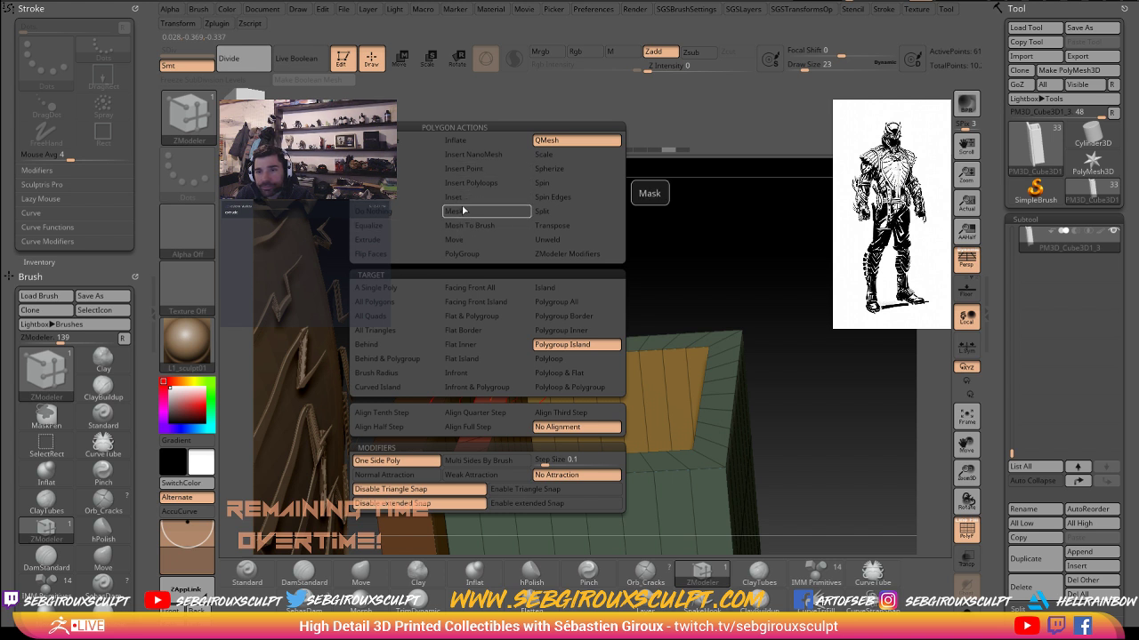
left_click(373, 240)
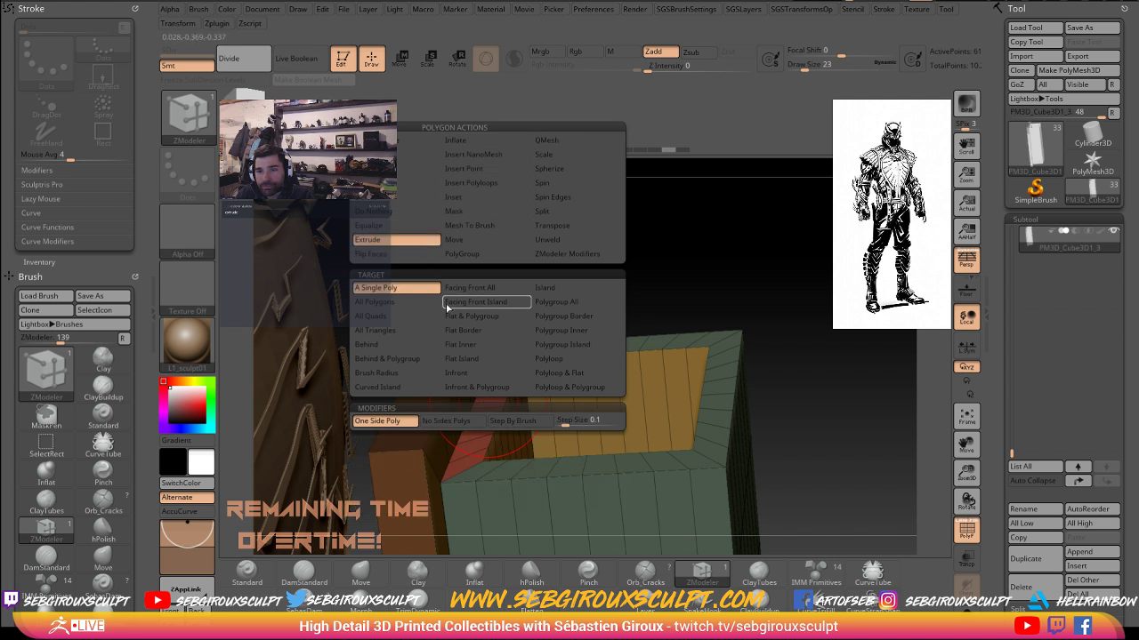
left_click(561, 302)
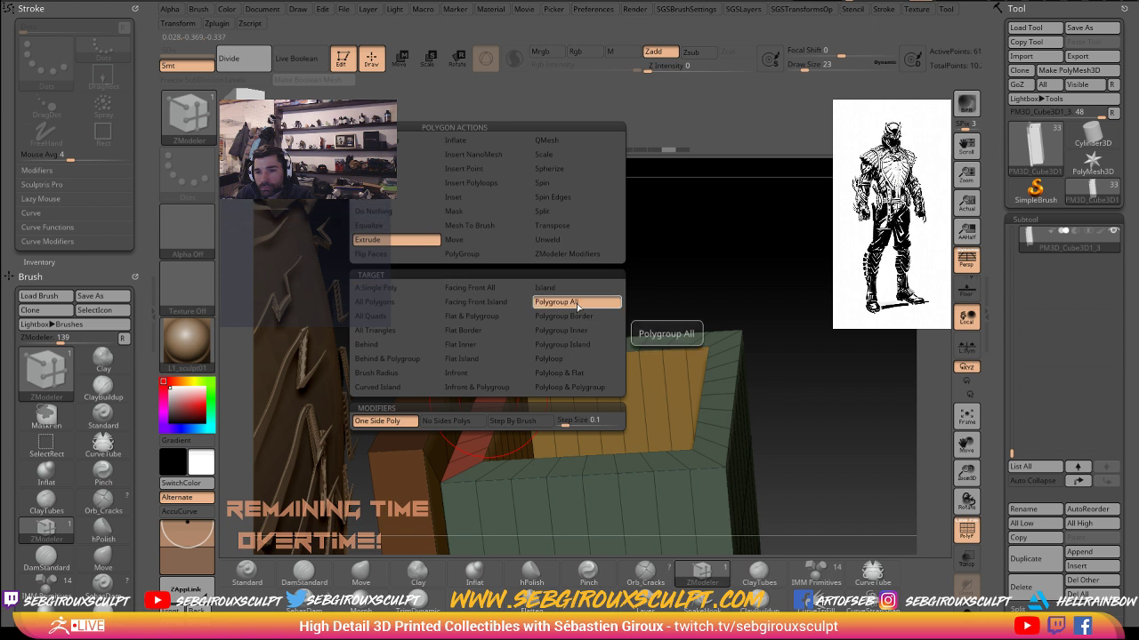
left_click(588, 349)
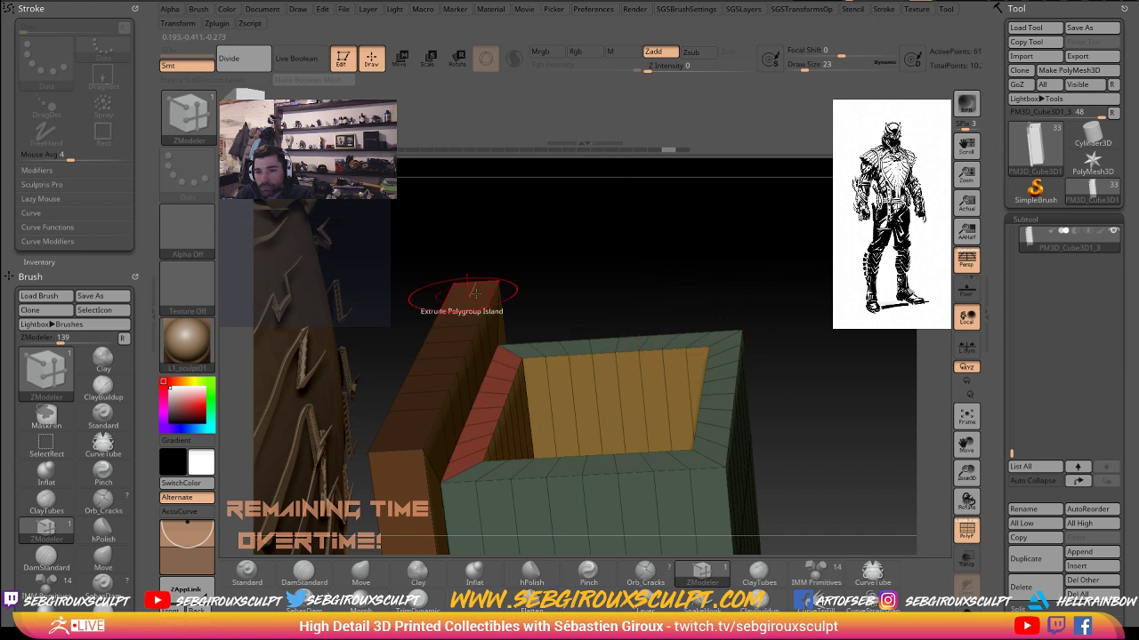
mouse_move(494, 386)
left_mouse_down()
mouse_move(514, 277)
mouse_move(589, 246)
mouse_move(577, 246)
mouse_move(604, 292)
mouse_move(508, 310)
left_mouse_up()
- Mask everything except the raised strip's top and shift that top over the cavity with a horizontal transpose line, slanting the strip
key("ctrl")
mouse_move(415, 287)
left_mouse_down("ctrl")
mouse_move(609, 347)
mouse_move(659, 316)
mouse_move(561, 259)
mouse_move(590, 236)
mouse_move(567, 247)
left_mouse_up("ctrl")
left_click(667, 346, "ctrl")
key("w")
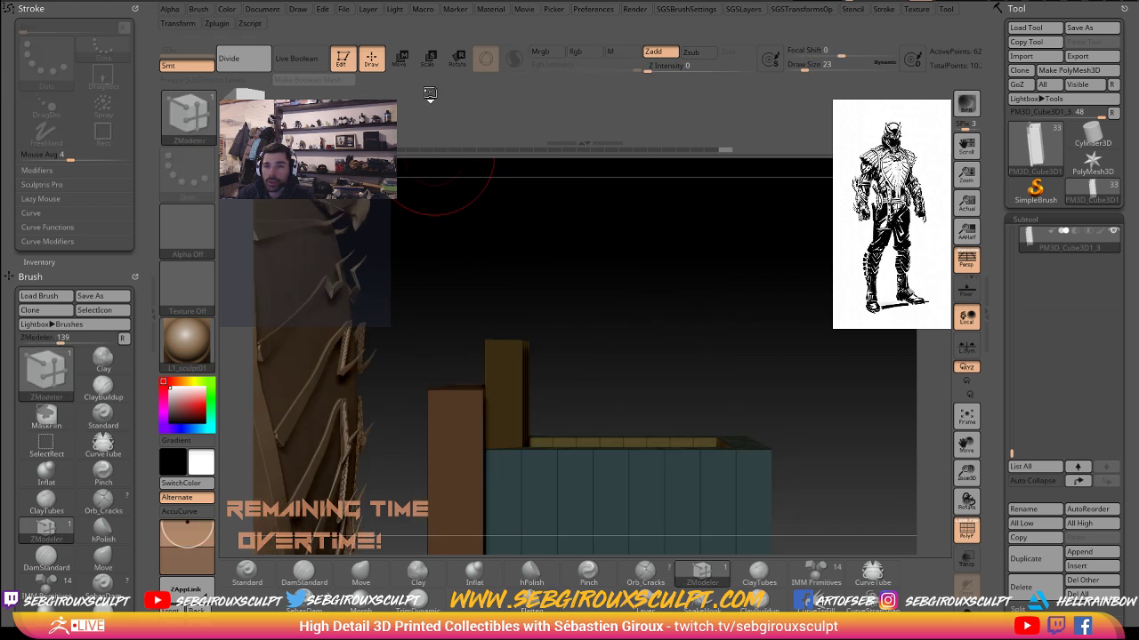
left_click(486, 62)
left_click_drag(501, 339, 658, 339, "shift")
left_click_drag(585, 342, 620, 341)
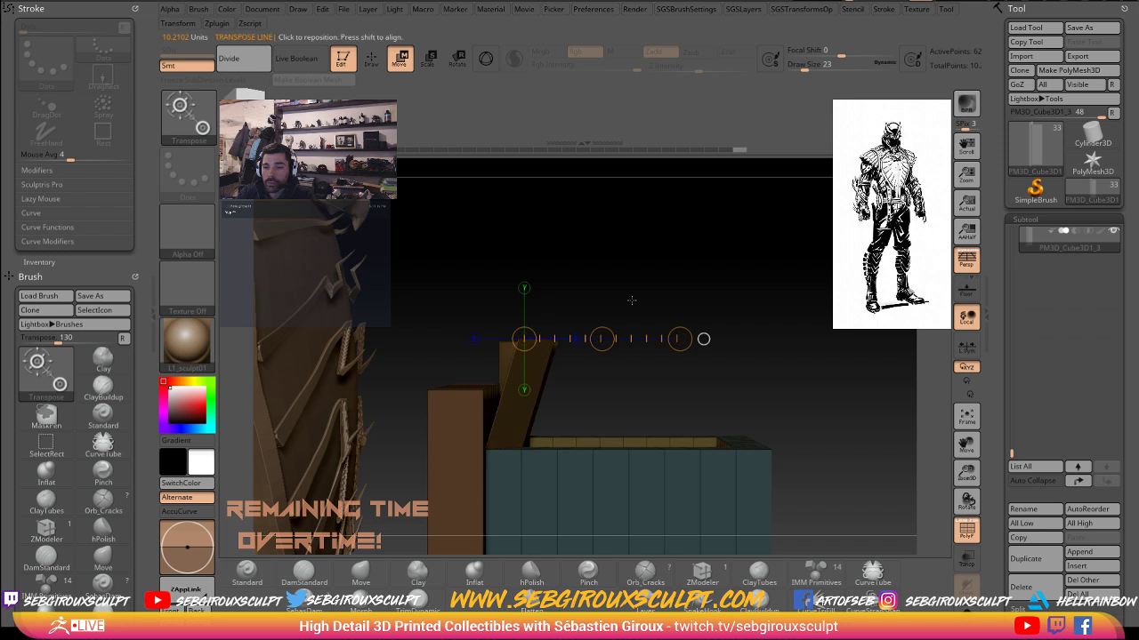
- Lower the top of the slanted strip to shorten it above the block, keeping its lean over the cavity
left_click_drag(631, 300, 660, 281)
key("ctrl+z")
left_click_drag(379, 270, 648, 348, "ctrl")
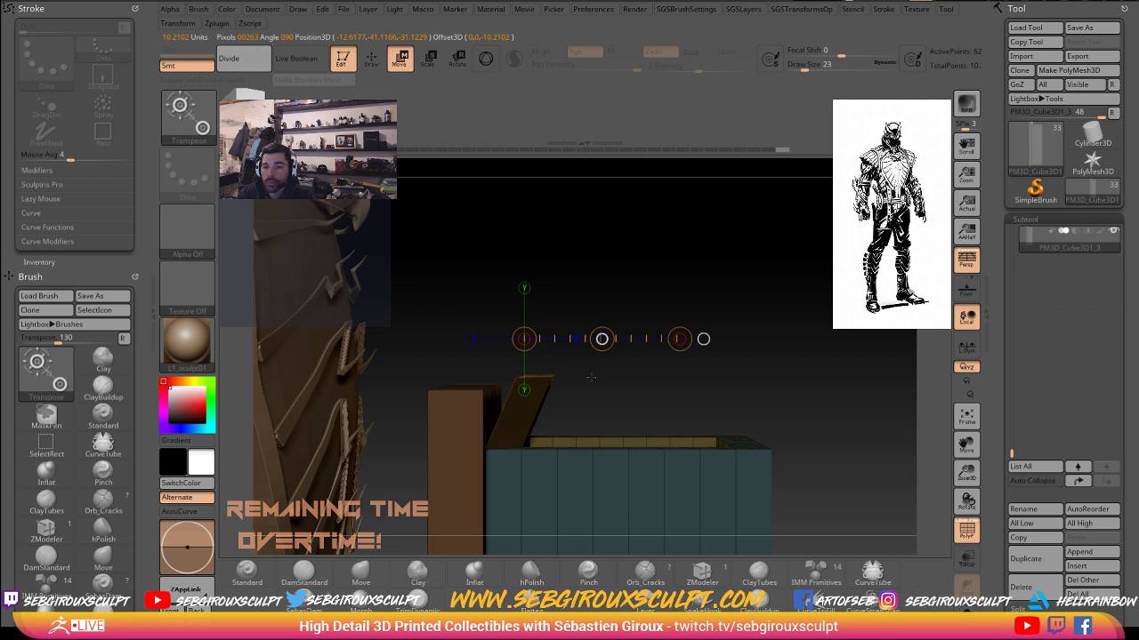
- Rotate the free end of the first flap segment so it tilts toward the front of the box
left_click_drag(549, 382, 517, 305)
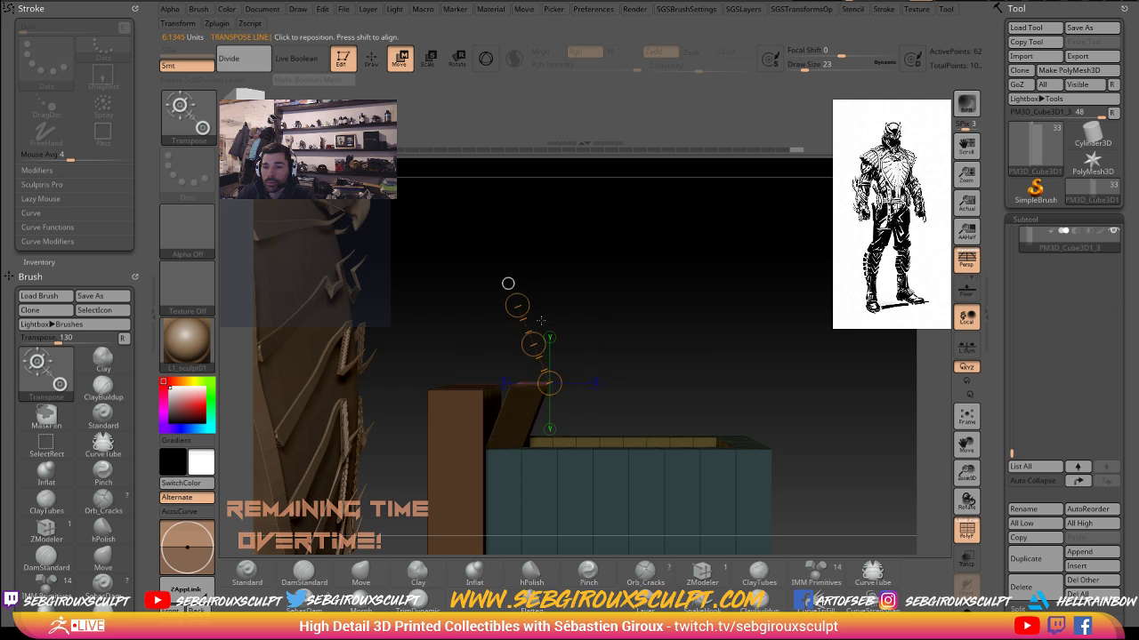
left_click_drag(526, 395, 527, 316, "shift")
key("r")
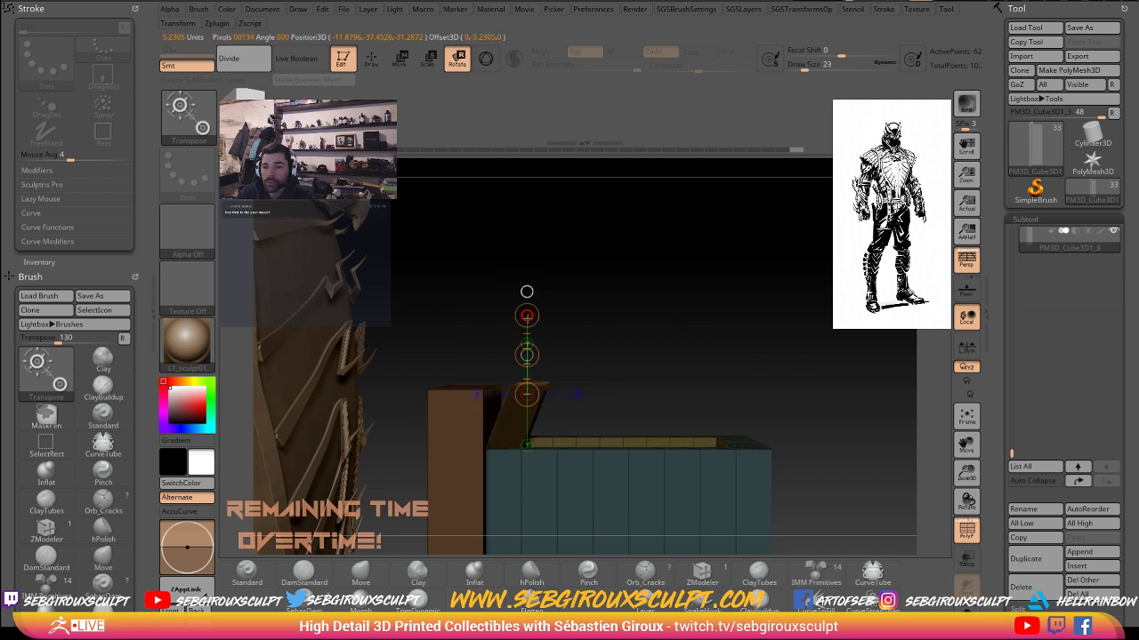
key("w")
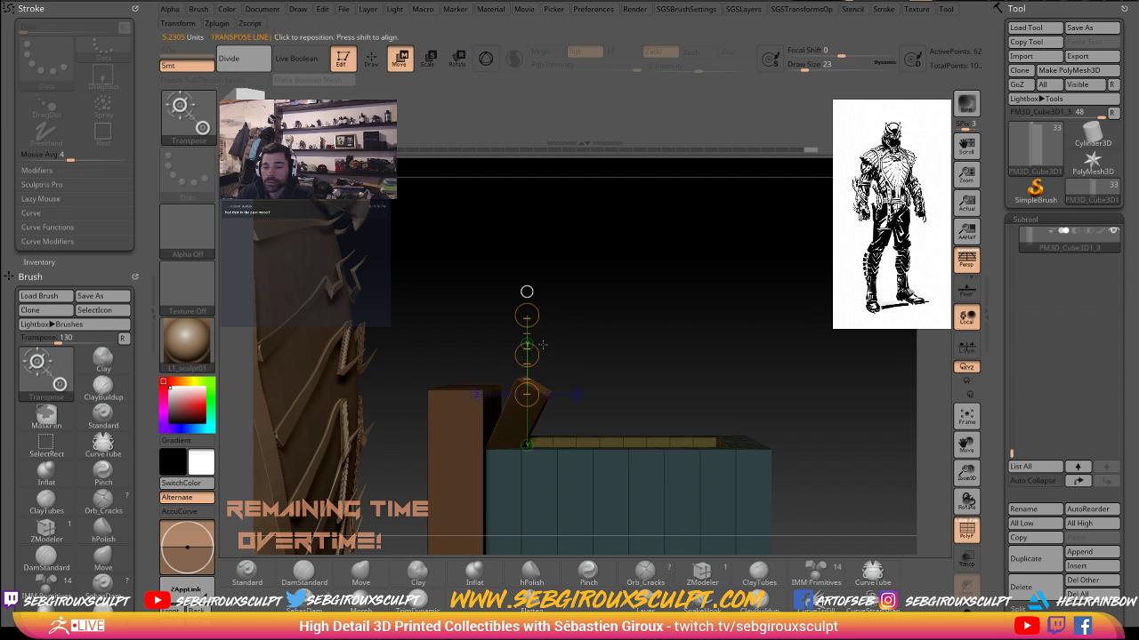
- Extrude a second flap segment upward and outward from the tilted end of the first one
mouse_move(607, 330)
left_mouse_down()
mouse_move(614, 314)
mouse_move(588, 349)
mouse_move(598, 343)
mouse_move(548, 341)
mouse_move(566, 368)
left_mouse_up()
key("q")
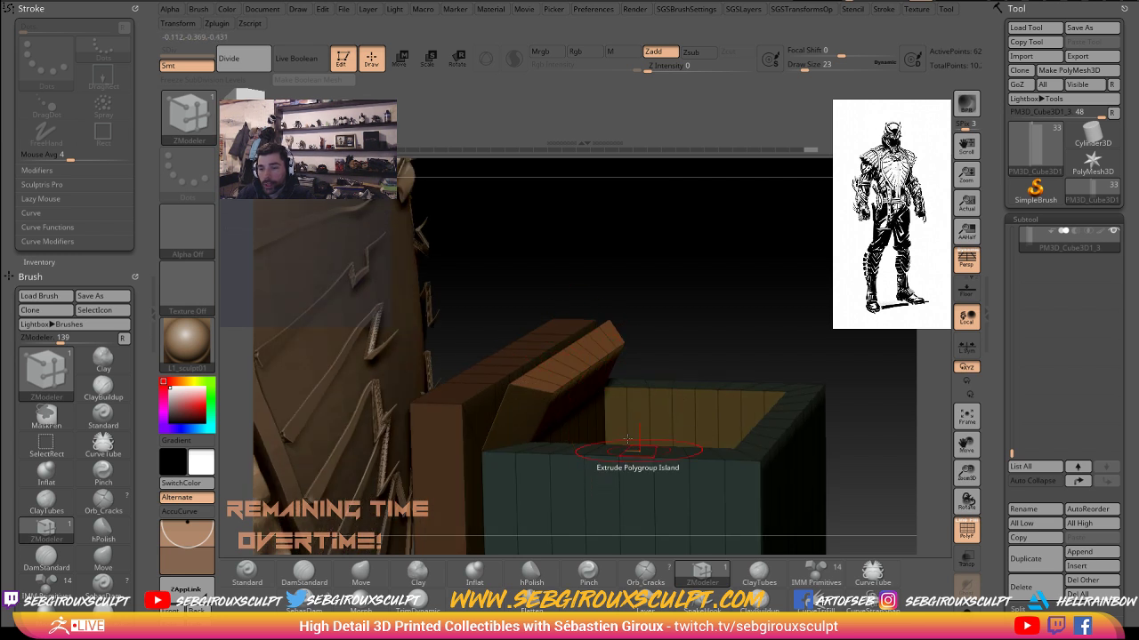
left_click_drag(569, 359, 605, 320)
key("shift")
left_click_drag(715, 281, 702, 275, "shift")
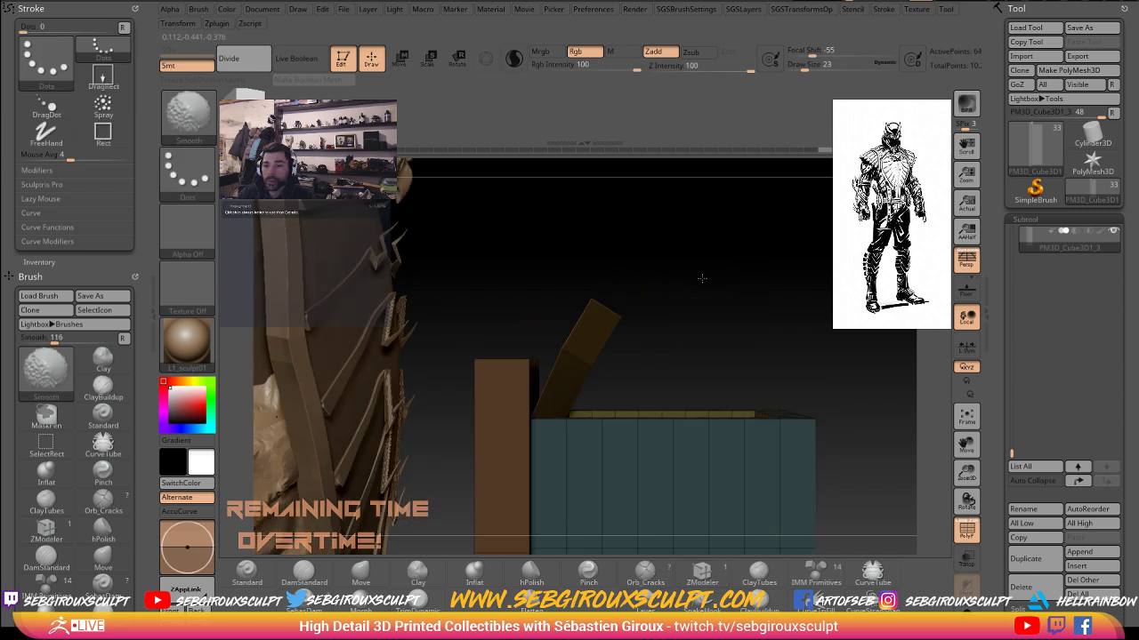
- Mask everything except the end face of the second flap segment and shift that end to bend the segment forward
key("w")
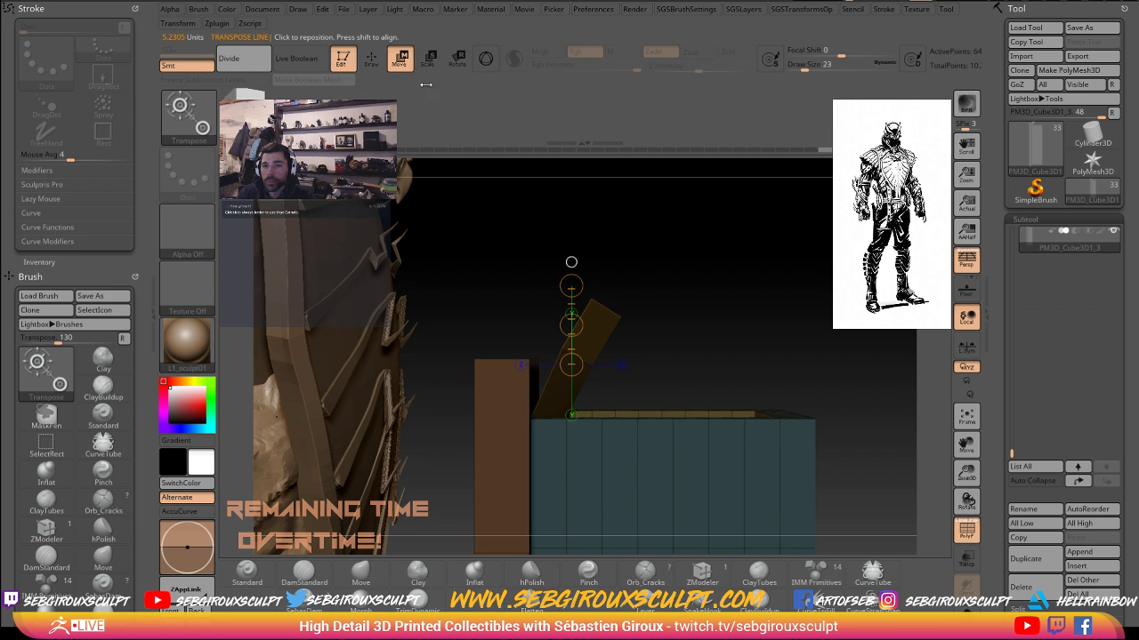
mouse_move(610, 310)
left_mouse_down("shift")
mouse_move(610, 244)
mouse_move(631, 287)
left_mouse_up("shift")
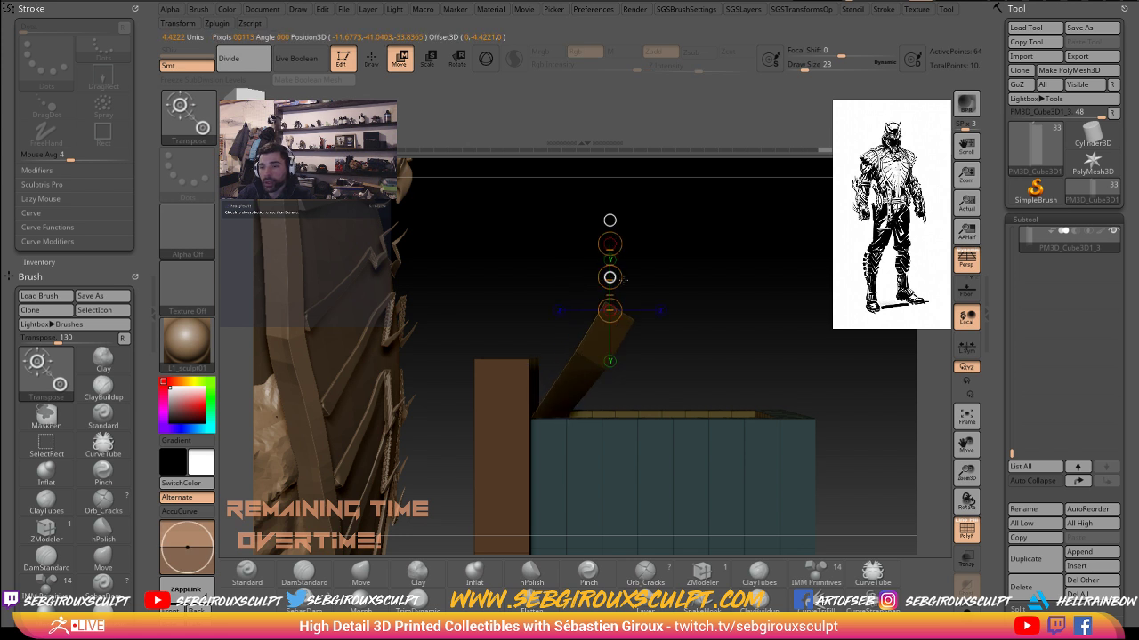
key("ctrl+z")
left_click(684, 263, "ctrl")
left_click_drag(555, 237, 682, 331, "ctrl")
left_click(703, 317, "ctrl")
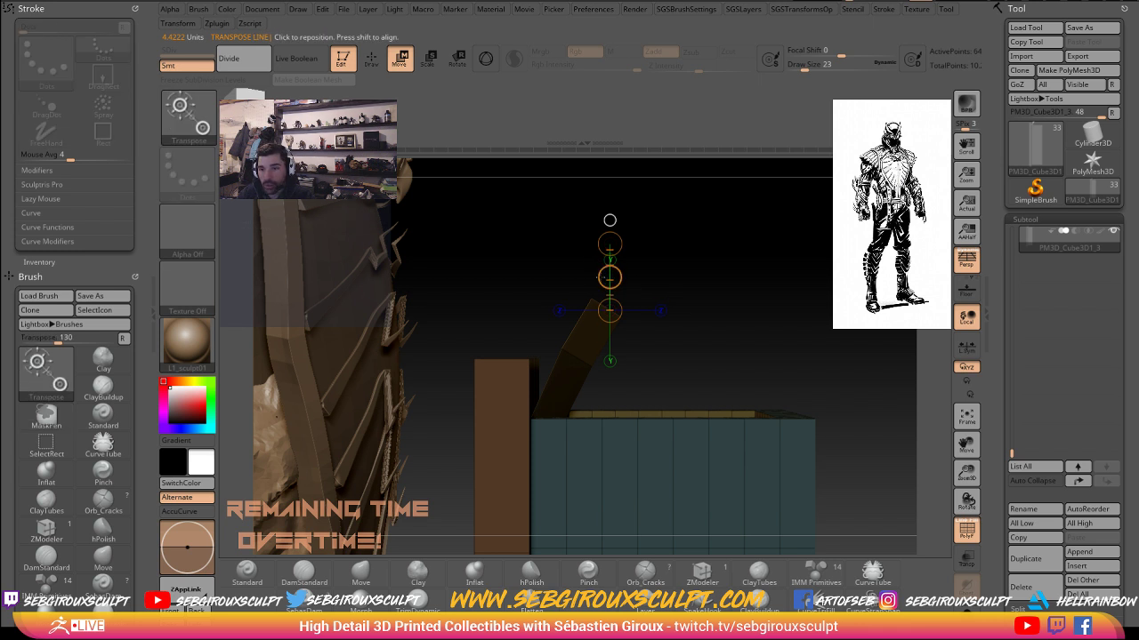
left_click_drag(591, 298, 695, 298)
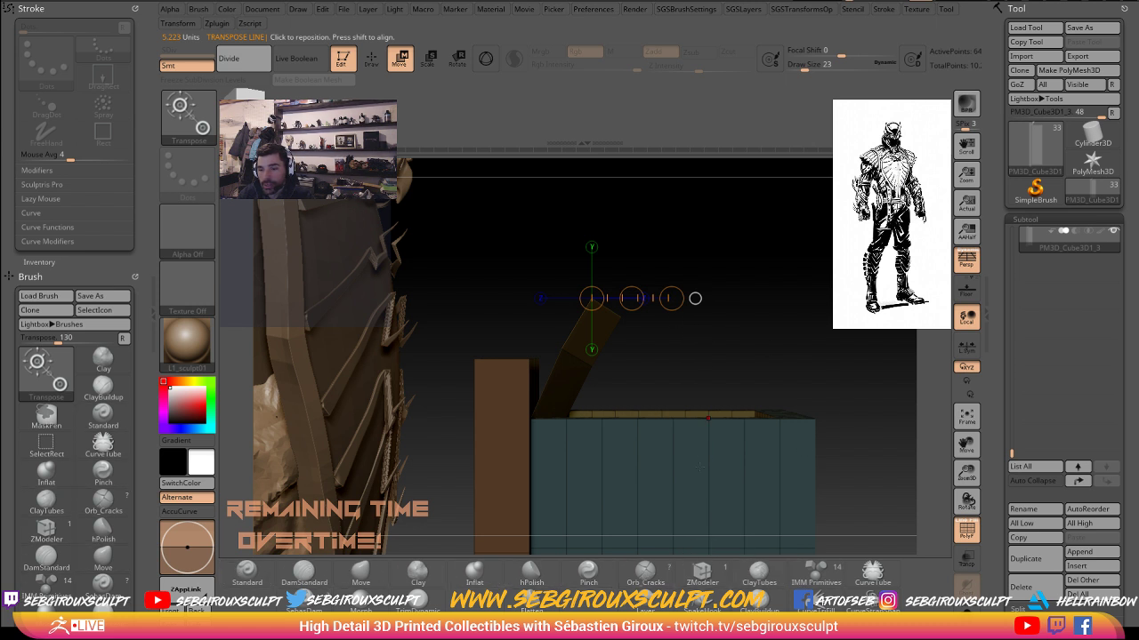
left_click_drag(631, 299, 633, 299)
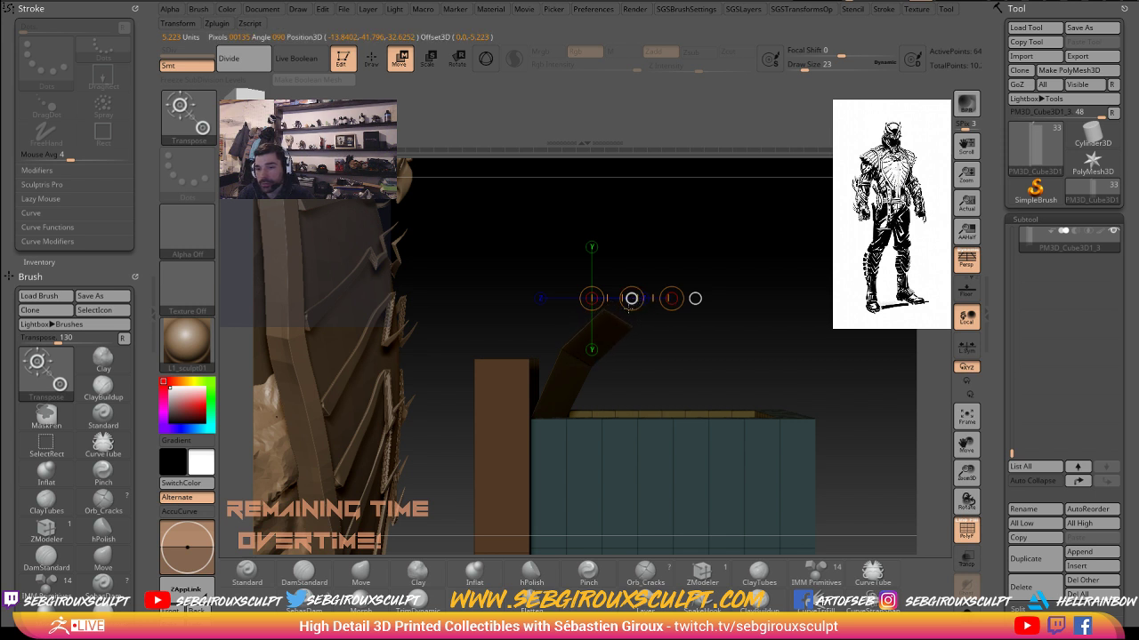
- Angle the flap's end and extrude the third and fourth segments to arch it over the box opening
left_click_drag(624, 332, 644, 264)
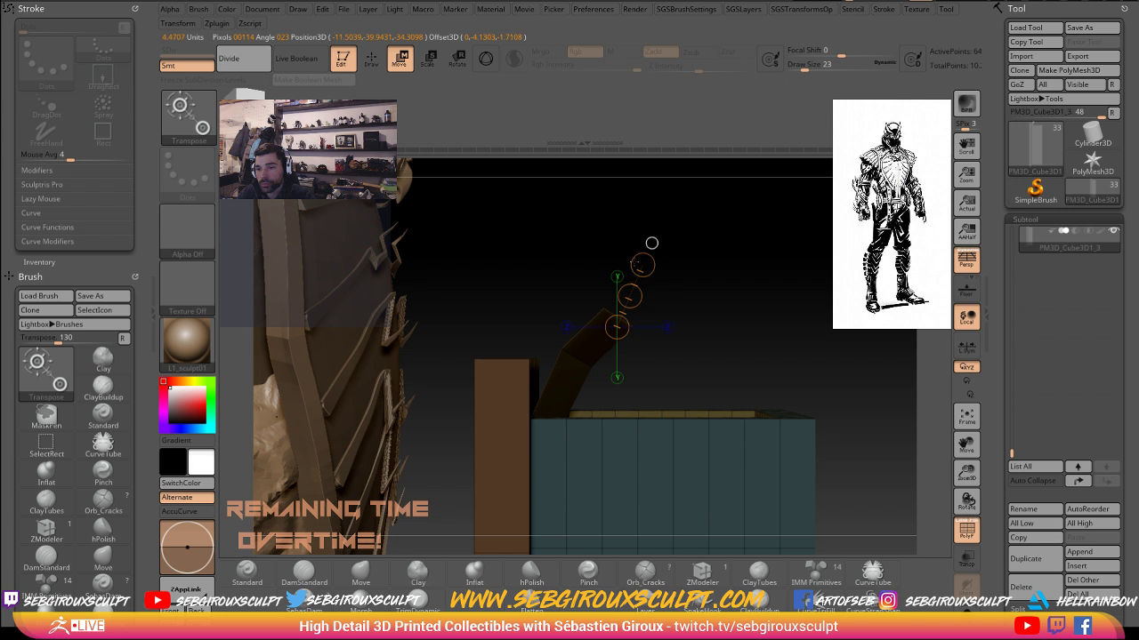
key("r")
key("w")
key("ctrl")
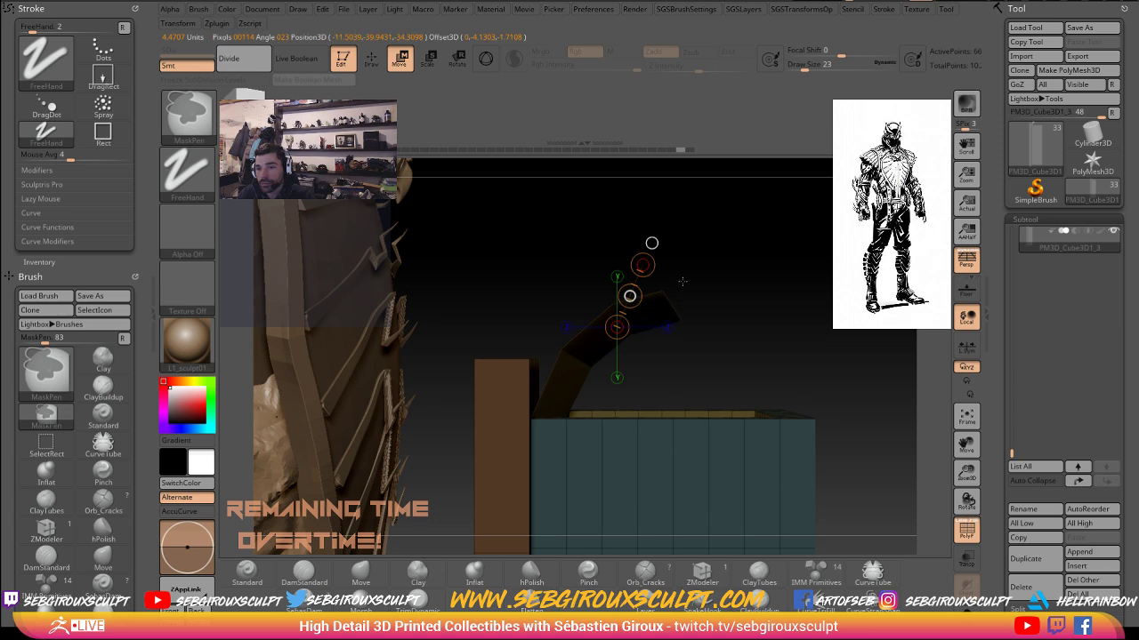
left_click_drag(683, 281, 692, 279, "ctrl")
mouse_move(761, 292)
left_mouse_down()
mouse_move(742, 288)
mouse_move(763, 290)
mouse_move(661, 327)
mouse_move(722, 316)
mouse_move(764, 331)
left_mouse_up()
key("ctrl")
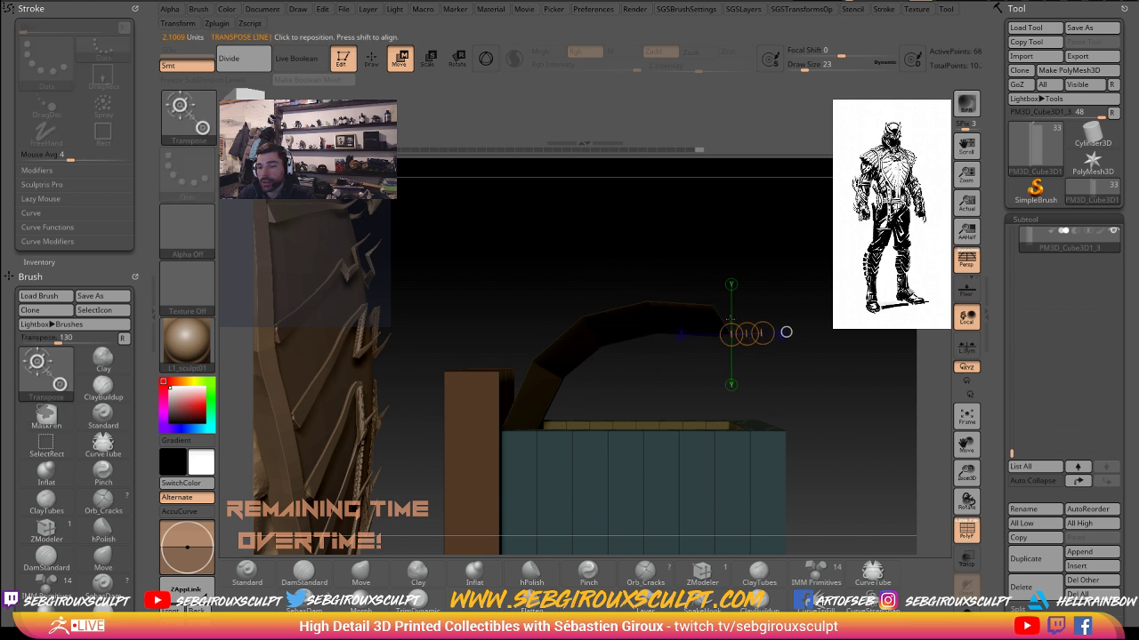
- Rotate the end of the fourth segment downward and extrude a fifth segment that slopes toward the box's front edge
mouse_move(713, 305)
left_mouse_down()
mouse_move(729, 334)
mouse_move(714, 374)
mouse_move(682, 374)
left_mouse_up()
key("r")
key("w")
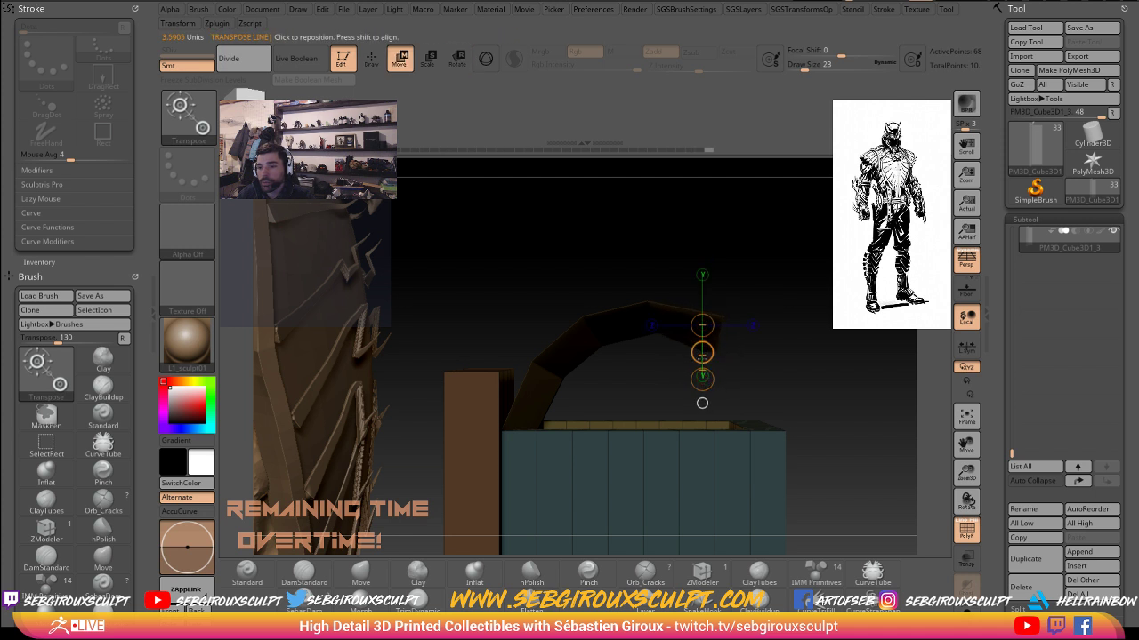
key("ctrl")
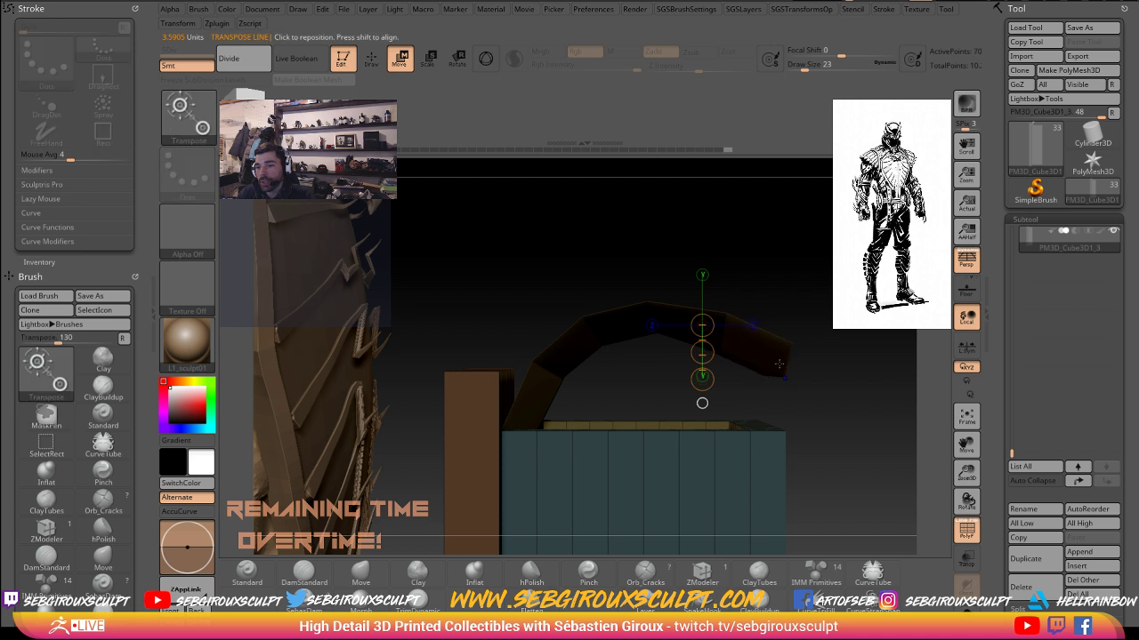
- Rotate the end of the fifth segment and extrude a steeper sixth segment down past the box's front edge
mouse_move(778, 367)
left_mouse_down("shift")
mouse_move(778, 429)
mouse_move(750, 419)
left_mouse_up("shift")
key("r")
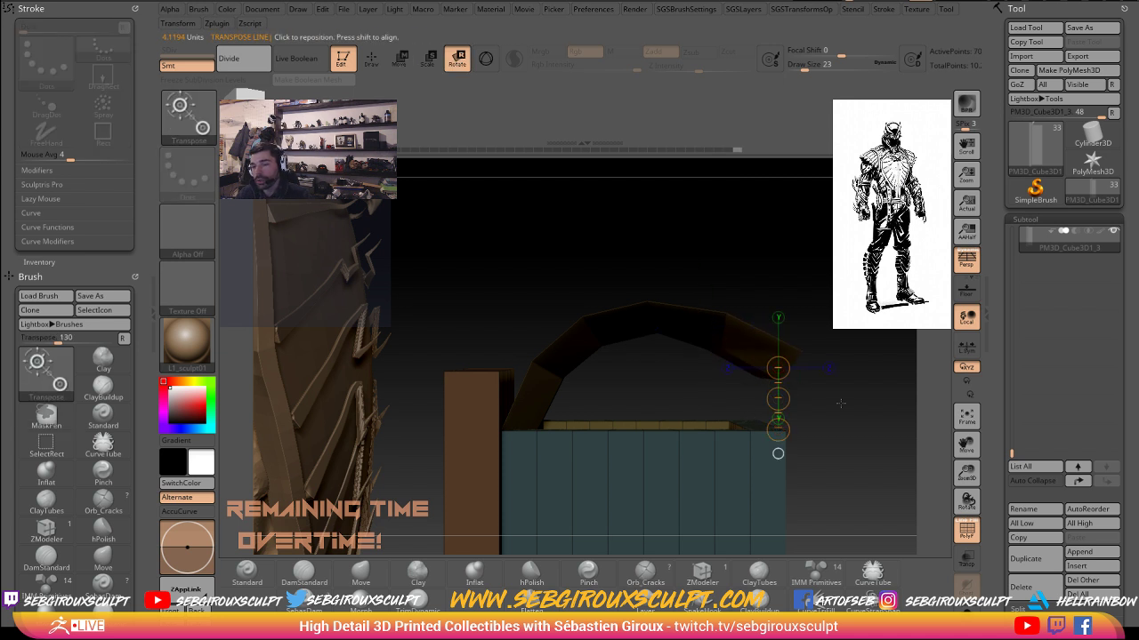
right_click_drag(751, 418, 774, 391)
key("w")
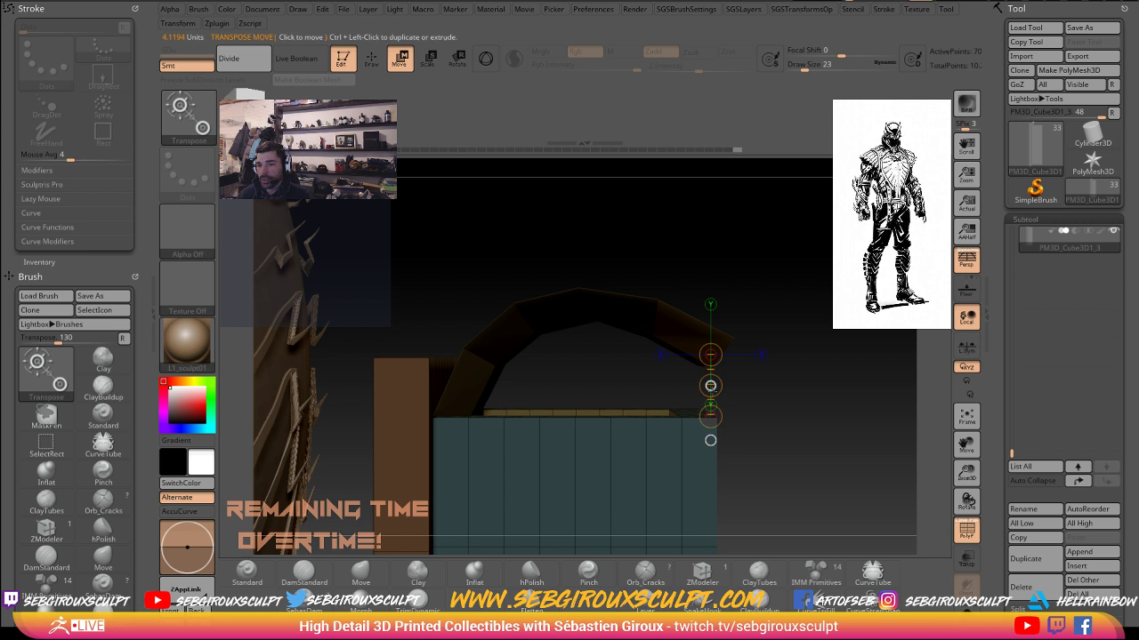
key("ctrl")
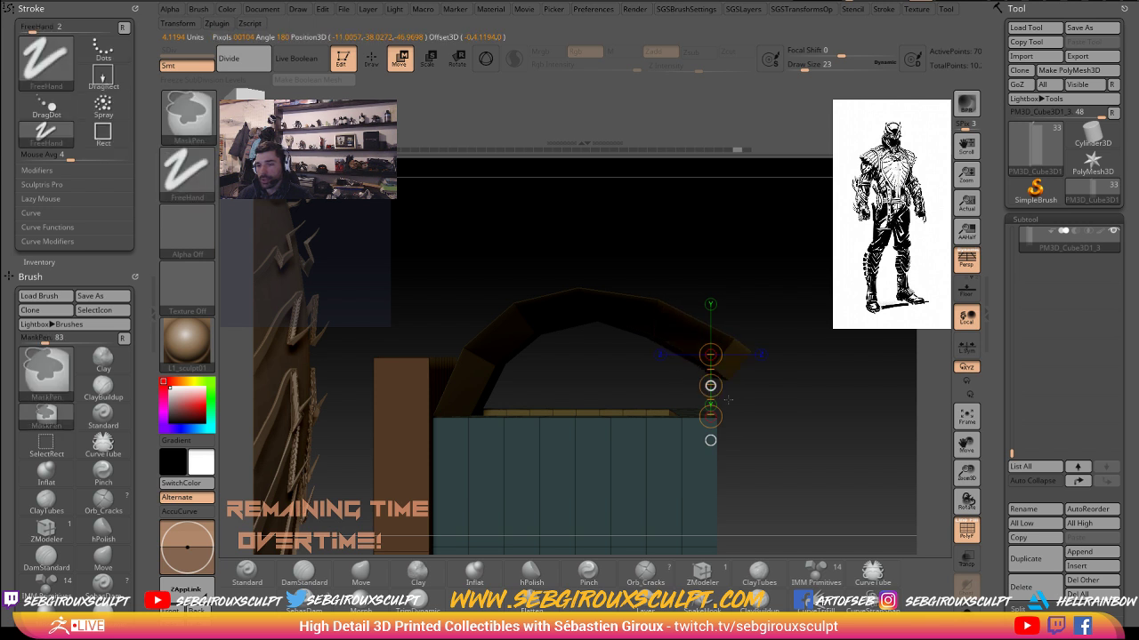
left_click_drag(752, 446, 766, 495, "ctrl")
- Rotate and adjust the end face of the sixth segment so it faces down along the box's front
key("r")
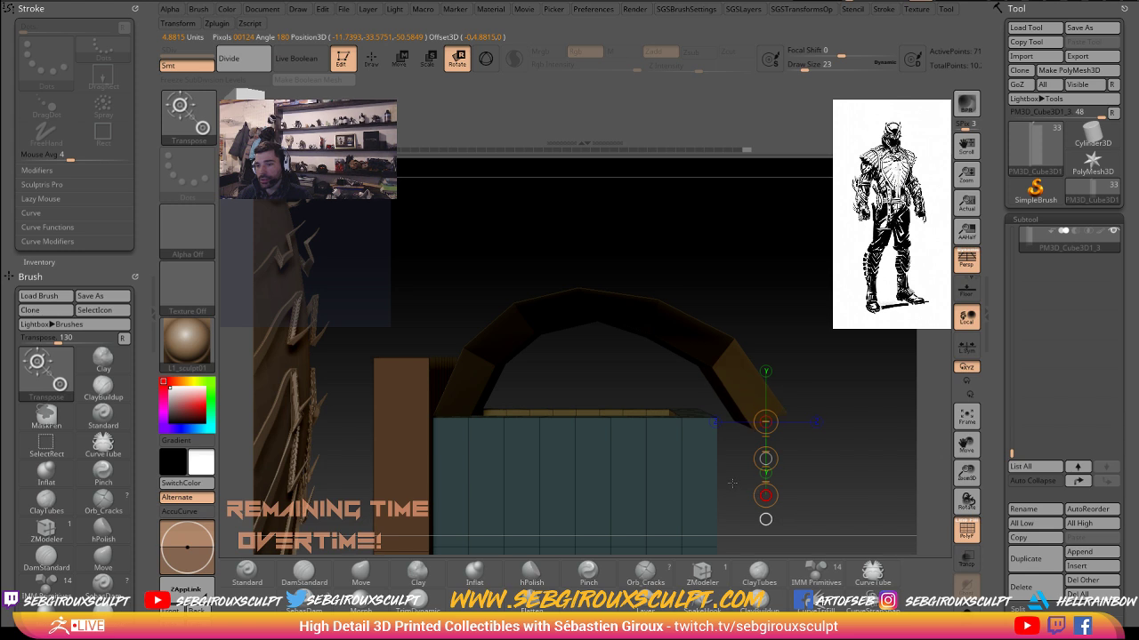
left_click_drag(891, 473, 836, 471)
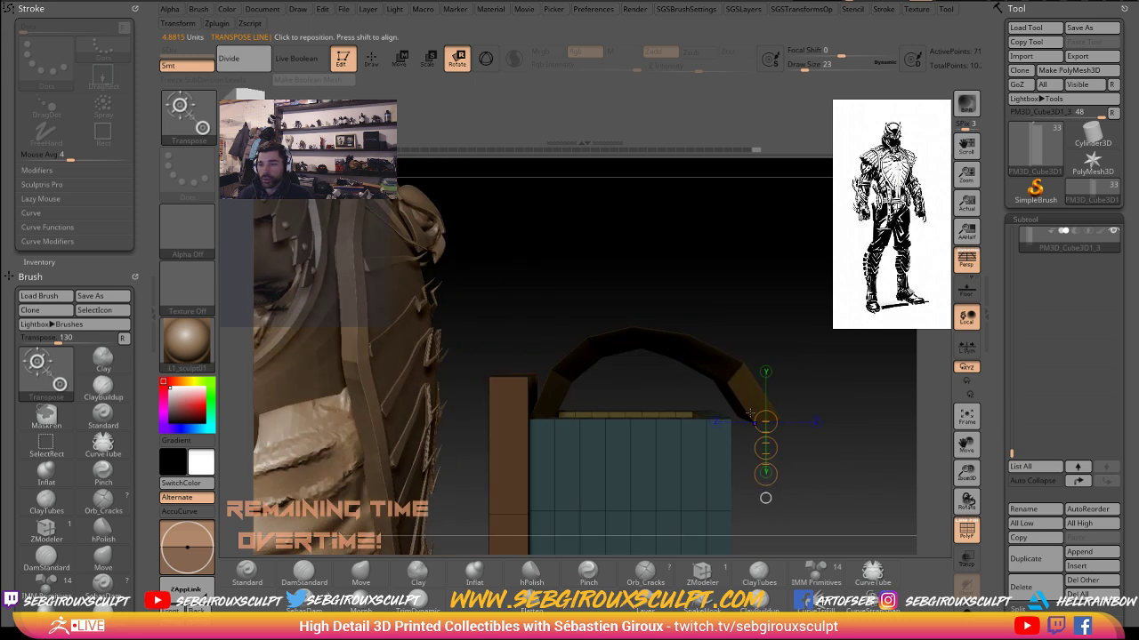
left_click_drag(745, 405, 839, 405, "shift")
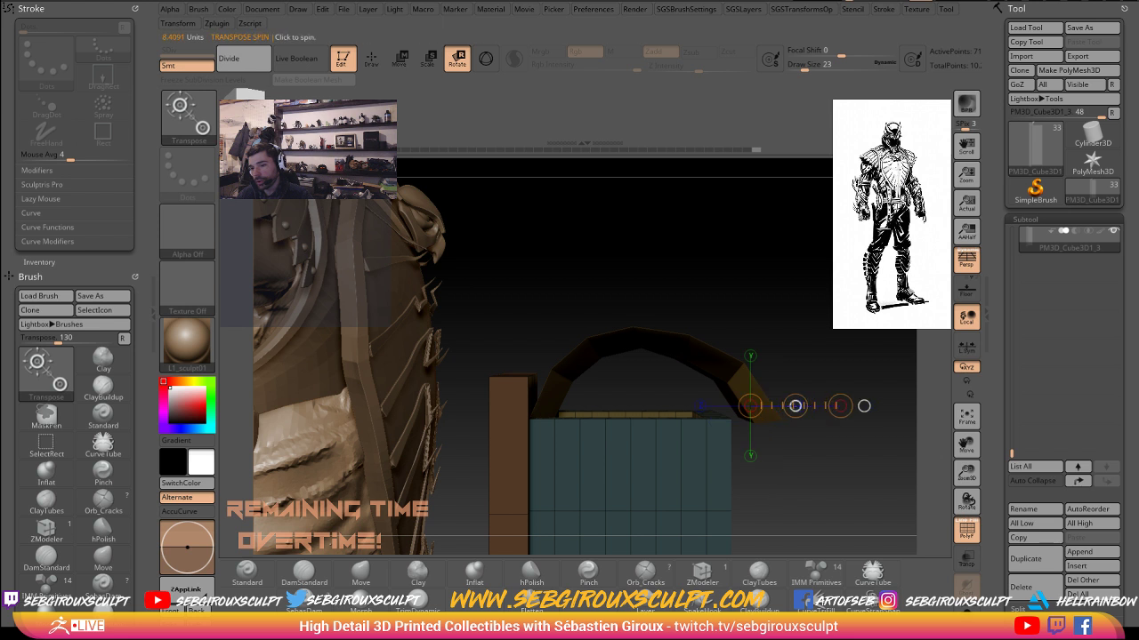
key("w")
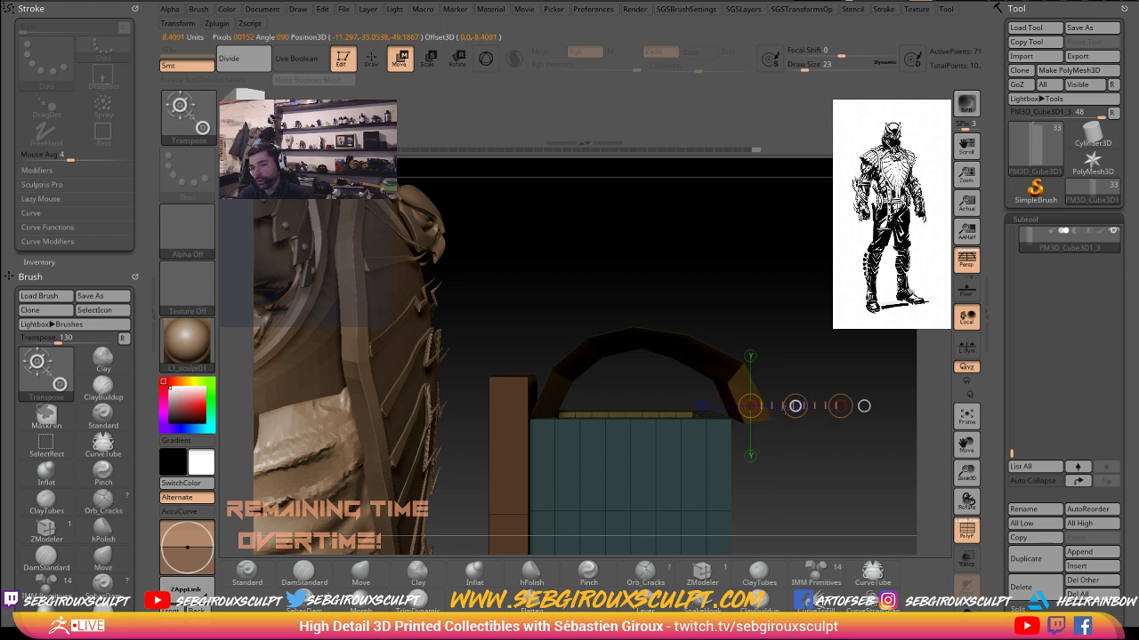
- Extrude a short segment downward in front of the box, undoing the first result and pulling the end lower
left_click_drag(798, 461, 762, 443, "alt")
left_click_drag(738, 403, 738, 478, "shift")
key("ctrl")
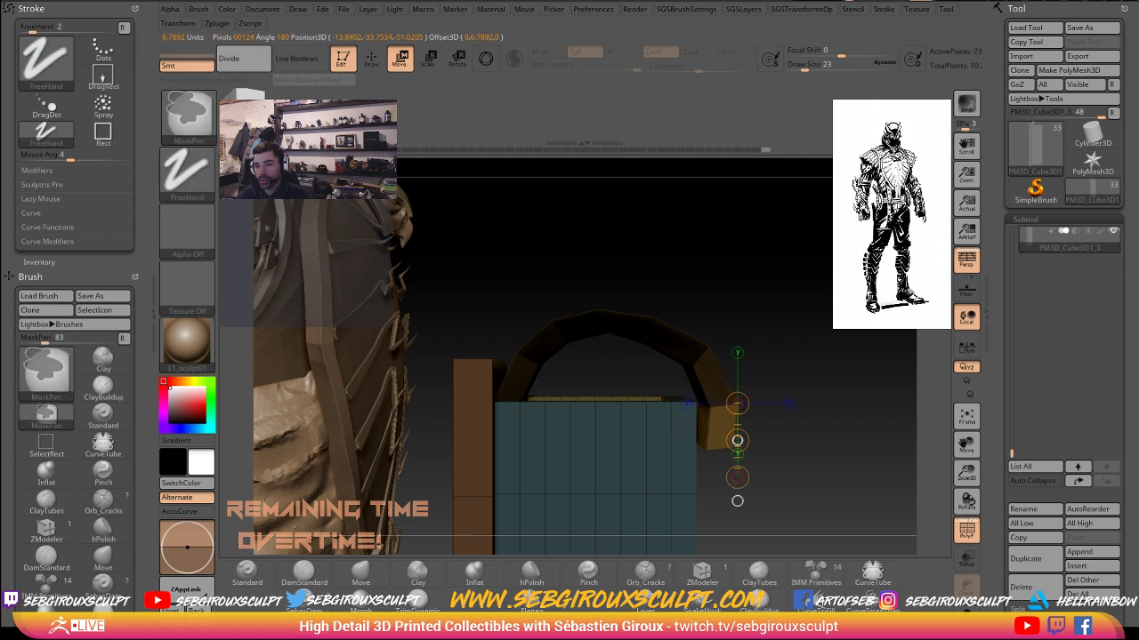
key("ctrl+z")
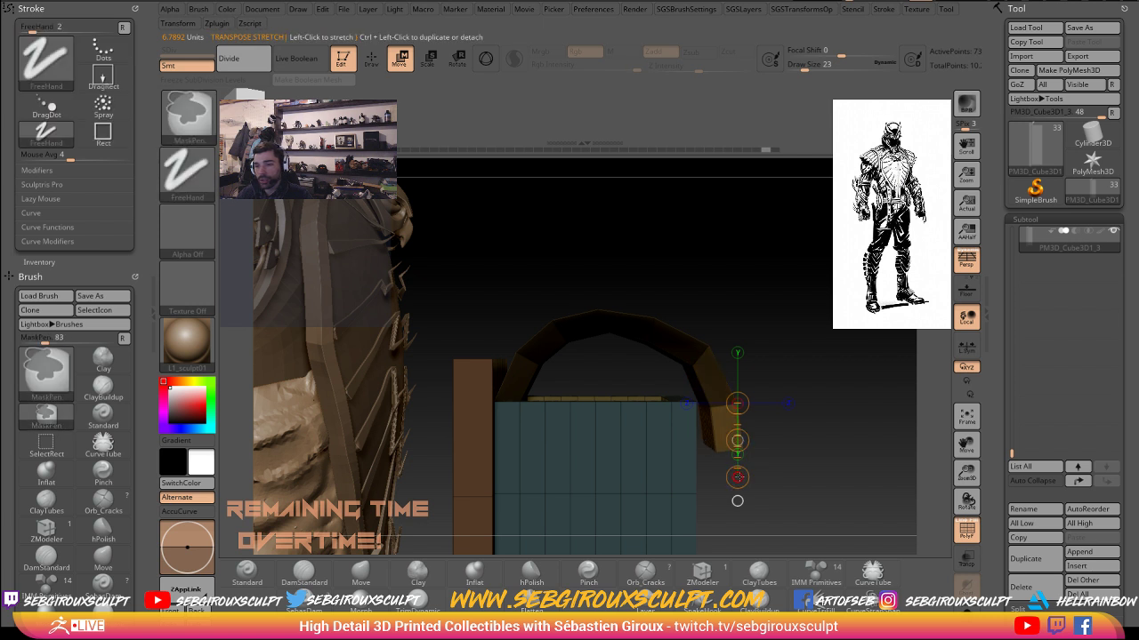
left_click_drag(738, 441, 738, 498, "ctrl")
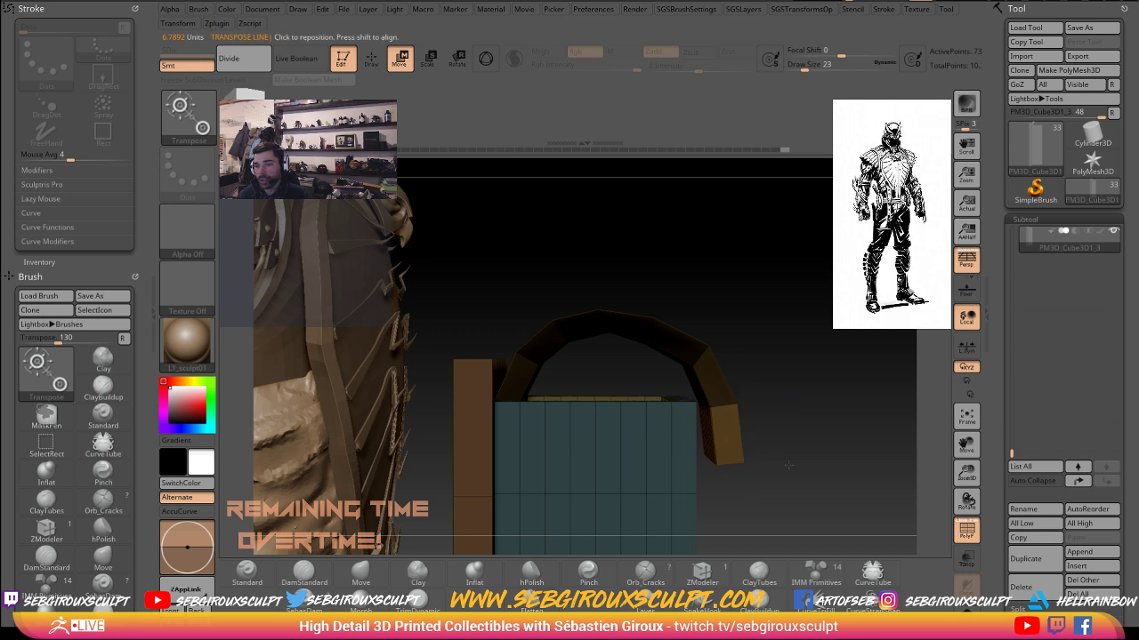
- Examine the curved flap and box against the figure from the side, at an angle and from the front
left_click_drag(785, 465, 770, 400)
left_click_drag(845, 463, 724, 459)
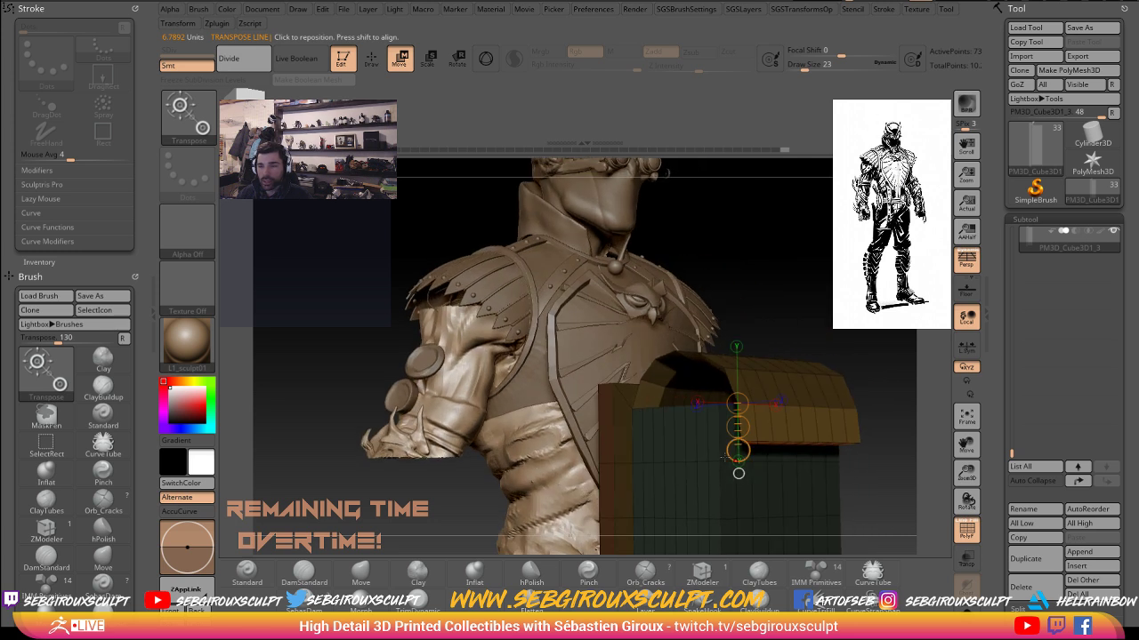
mouse_move(844, 350)
left_mouse_down()
mouse_move(872, 414)
mouse_move(858, 377)
mouse_move(850, 419)
mouse_move(831, 435)
mouse_move(828, 497)
left_mouse_up()
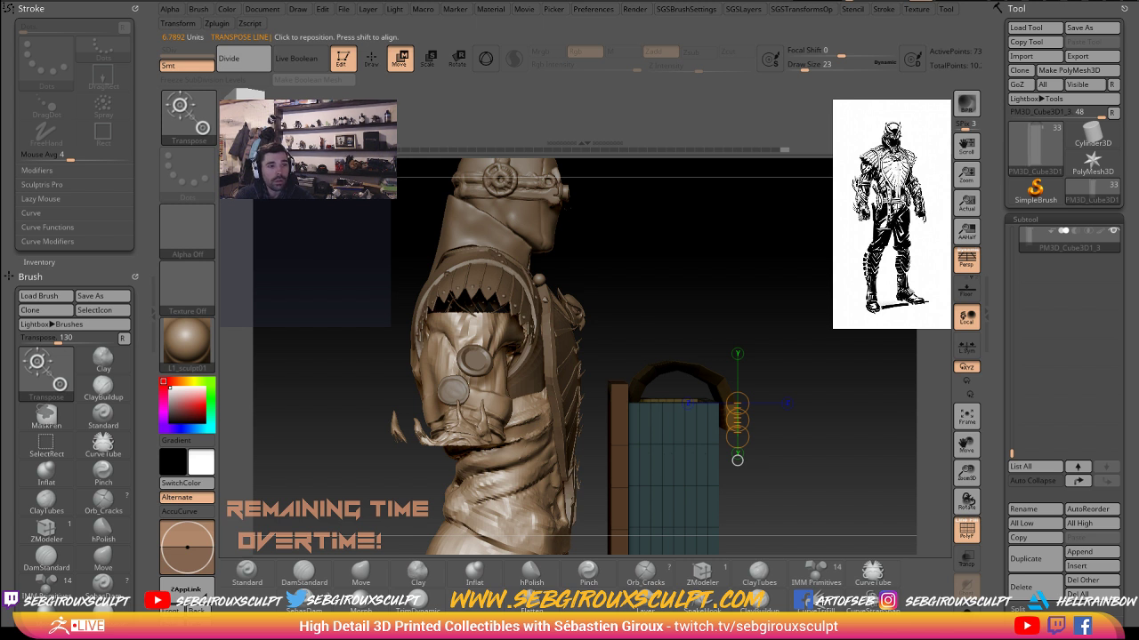
left_click_drag(936, 372, 885, 363)
left_click_drag(927, 490, 801, 338, "alt")
left_click_drag(453, 349, 445, 373, "alt")
left_click_drag(612, 287, 462, 279)
left_click_drag(654, 386, 577, 425)
left_click_drag(275, 460, 329, 418)
- Move the flap's lower edge straight down to lengthen the part hanging over the box's front
left_click_drag(562, 252, 563, 329)
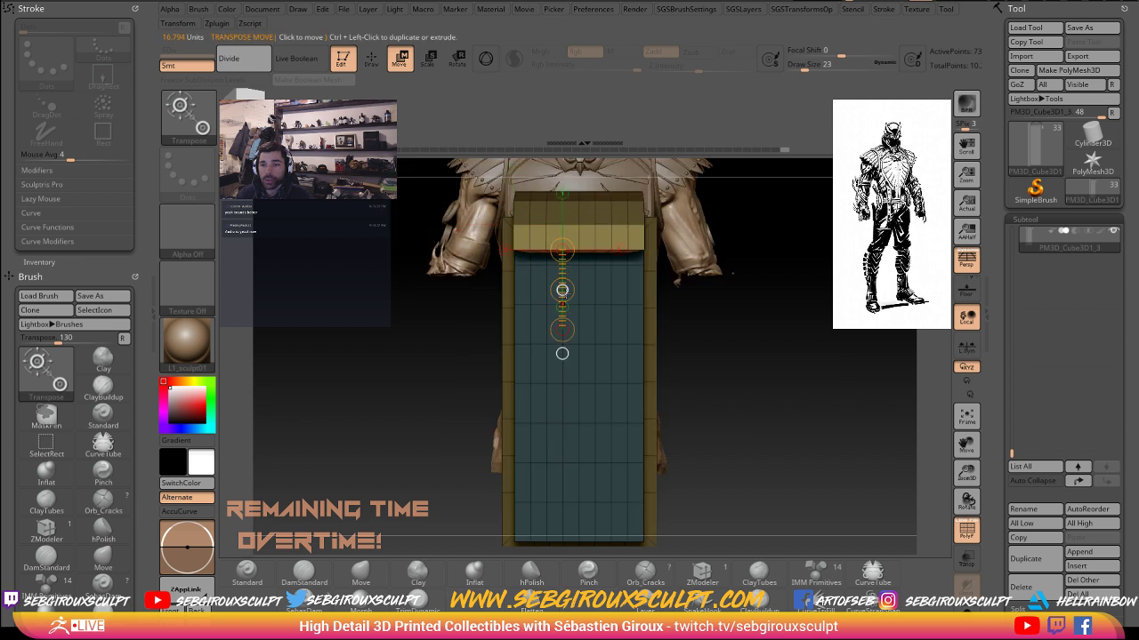
left_click_drag(562, 290, 563, 331)
key("ctrl+z")
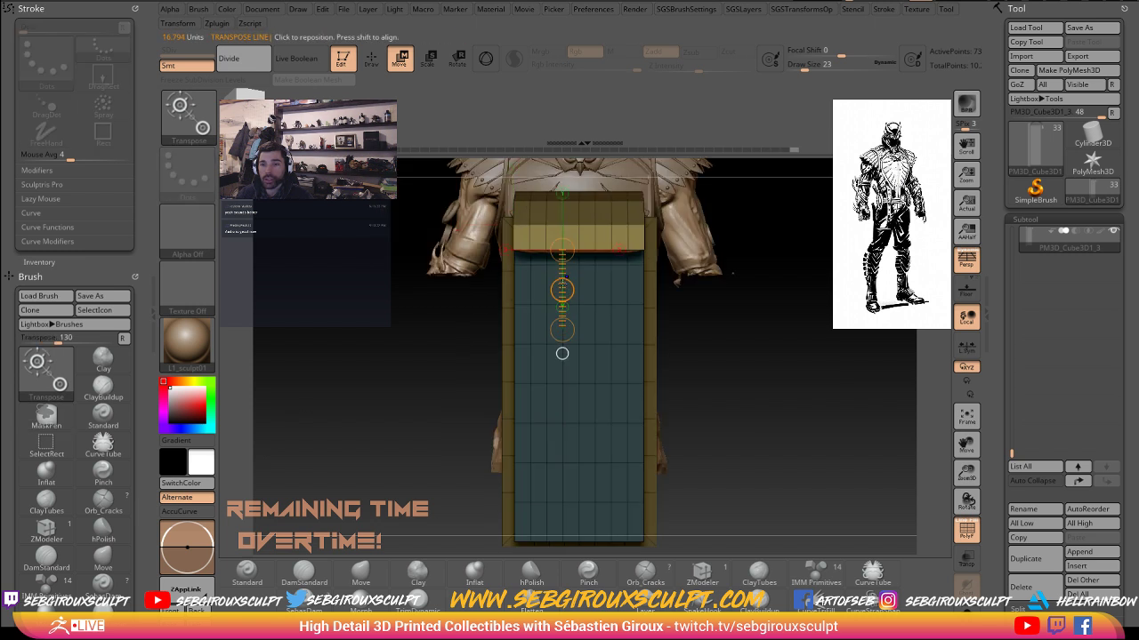
left_click_drag(562, 290, 562, 354)
left_click_drag(432, 365, 481, 361)
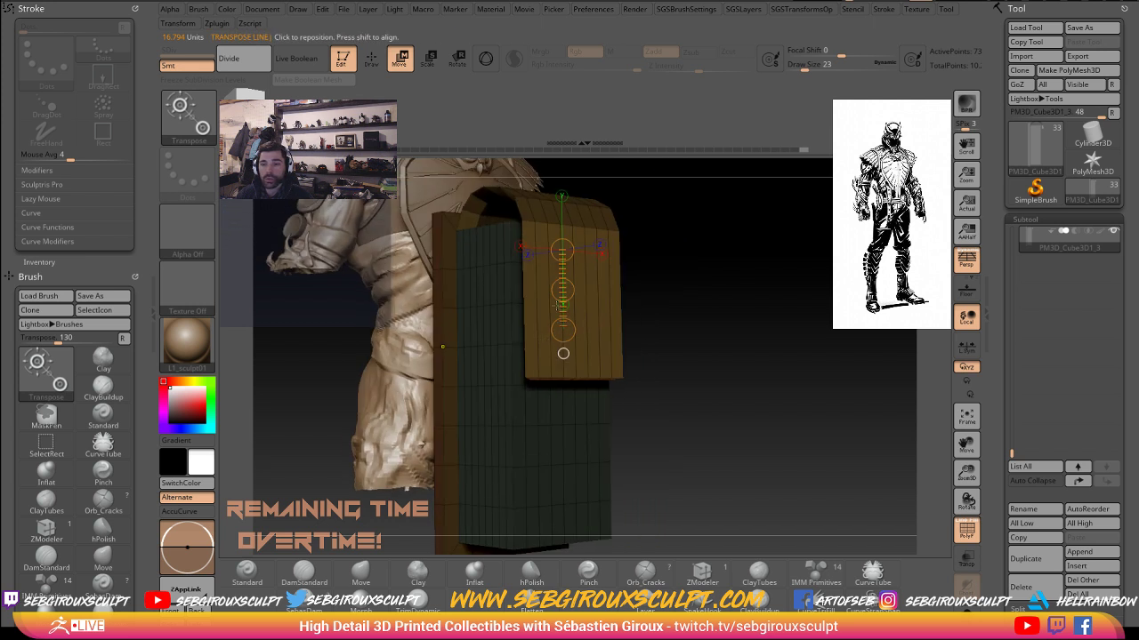
- Try to extrude another segment from the flap's lower edge and to move that edge farther down
key("ctrl+z")
left_click_drag(562, 290, 569, 310, "ctrl")
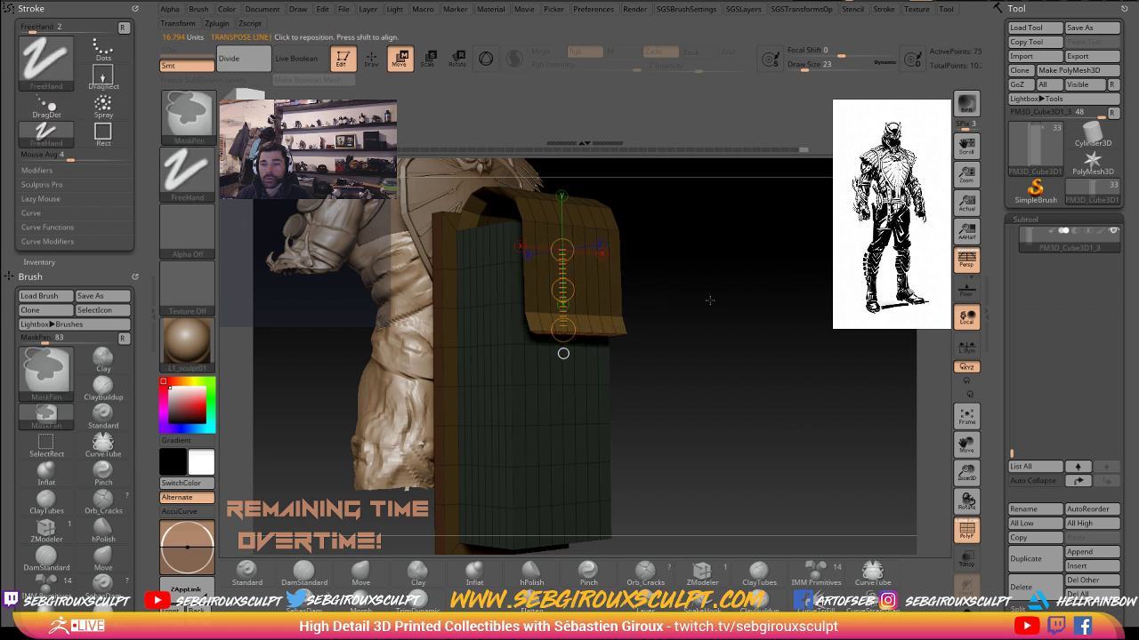
key("ctrl+z")
left_click_drag(709, 301, 665, 301, "shift")
left_click_drag(591, 287, 591, 384, "shift")
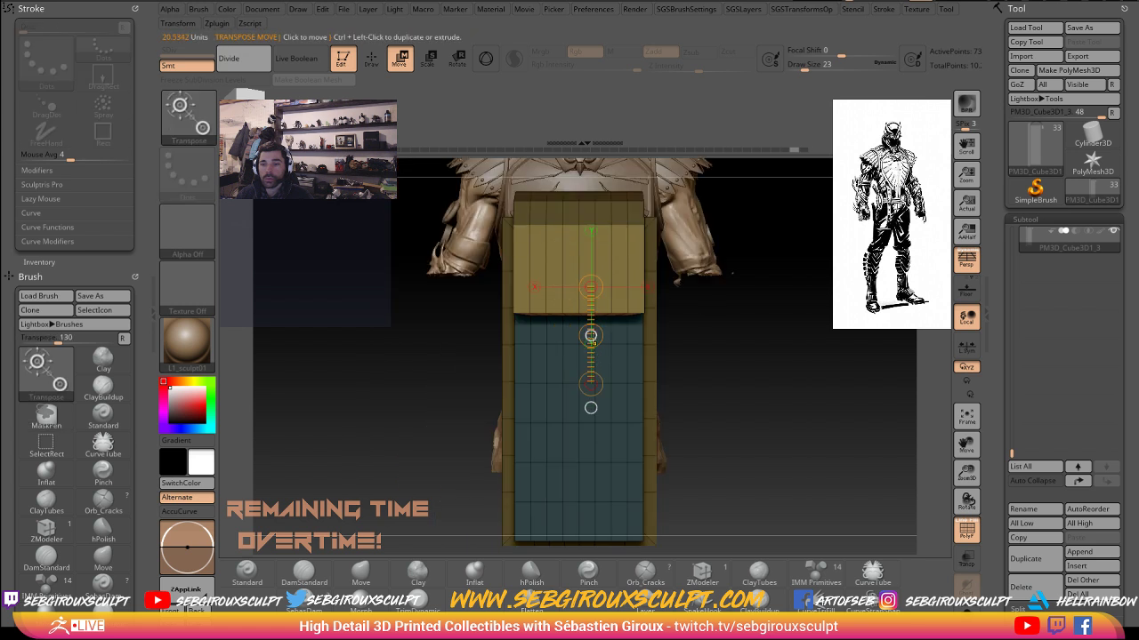
left_click_drag(590, 335, 575, 405, "ctrl")
key("ctrl+z")
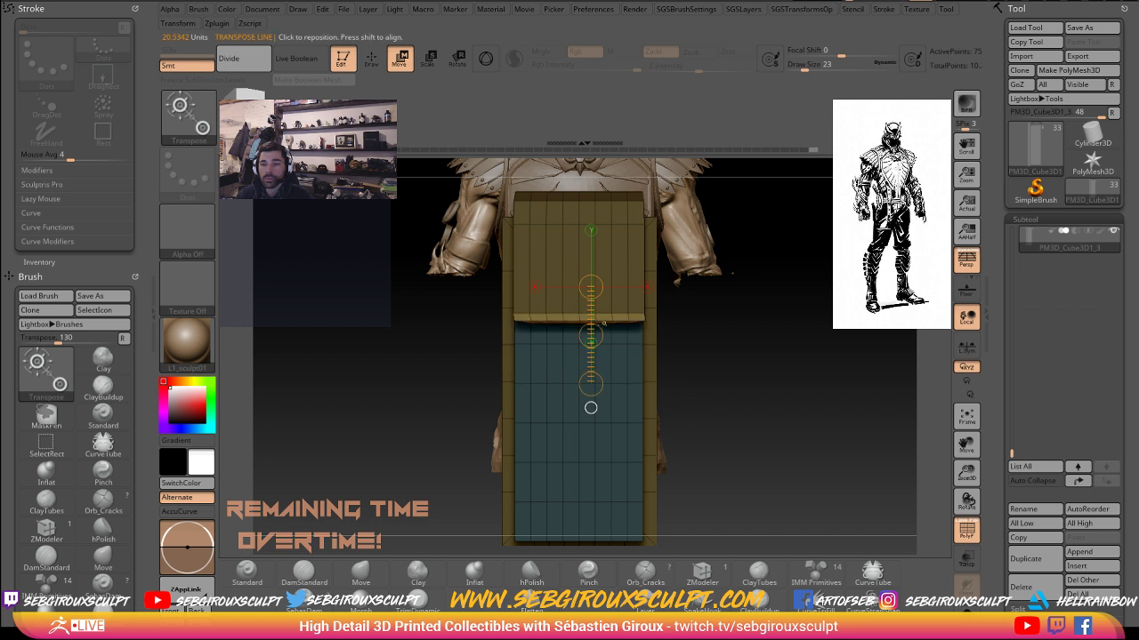
left_click_drag(584, 355, 590, 335)
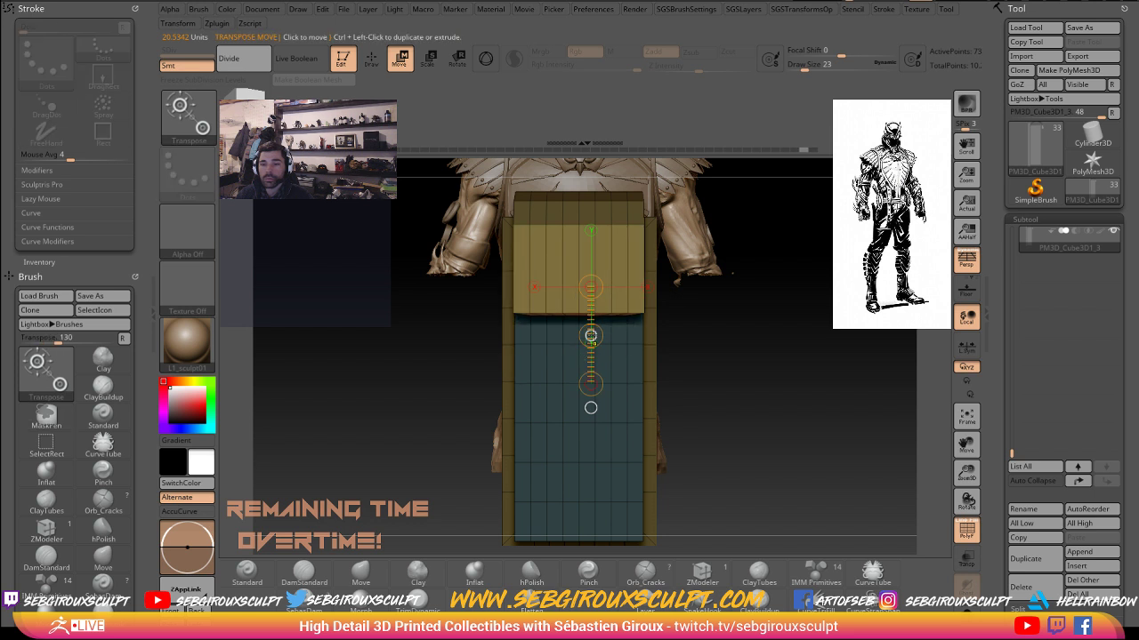
key("ctrl+z")
key("ctrl+shift+z")
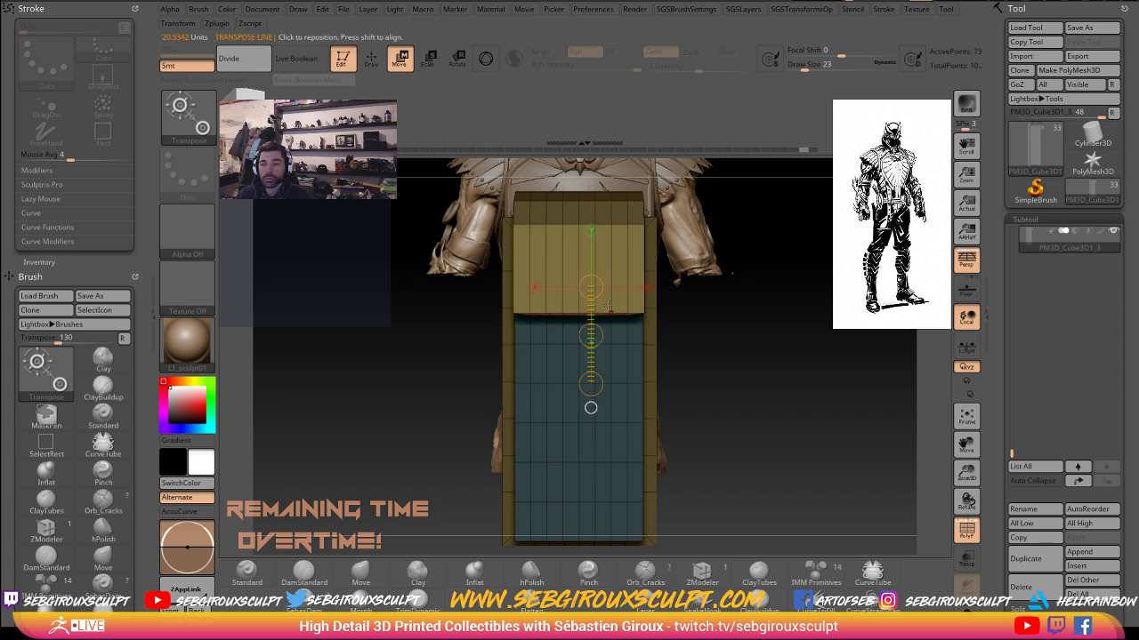
- Extrude another segment straight down from the flap's lower edge using the gizmo
left_click(491, 64)
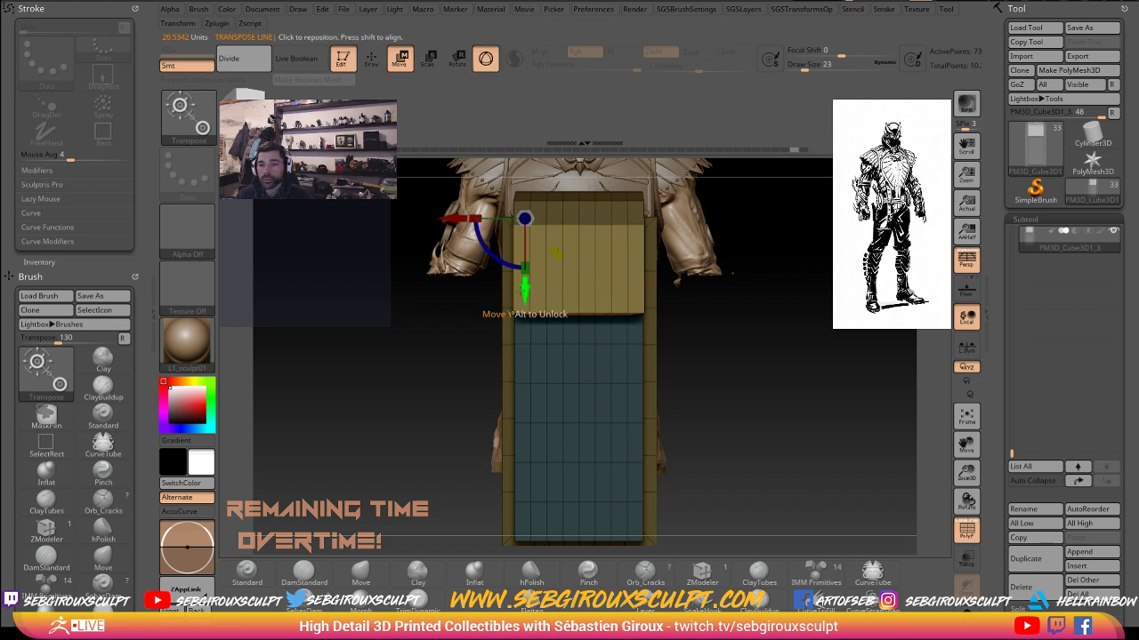
left_click_drag(525, 287, 525, 357, "ctrl")
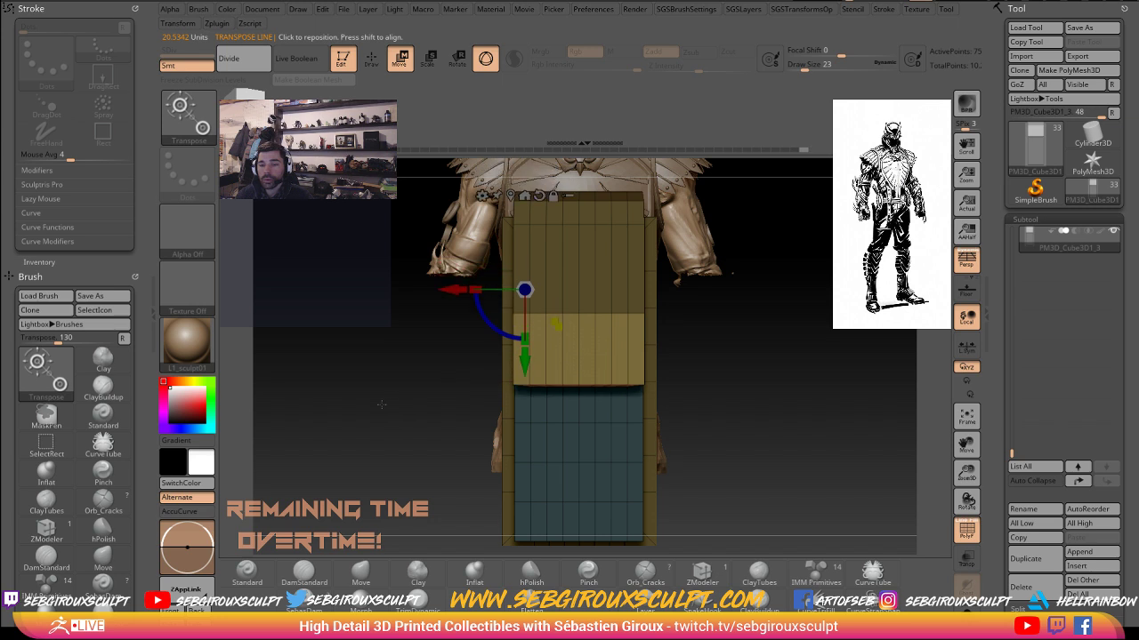
mouse_move(382, 405)
left_mouse_down()
mouse_move(643, 431)
mouse_move(519, 301)
mouse_move(579, 330)
left_mouse_up()
- Isolate the flap's lowest segment by hiding the rest of the pouch, and view it from the front
key("b")
key("s")
key("t")
mouse_move(654, 433)
left_mouse_down("ctrl+shift")
mouse_move(523, 309)
mouse_move(525, 297)
left_mouse_up("ctrl+shift")
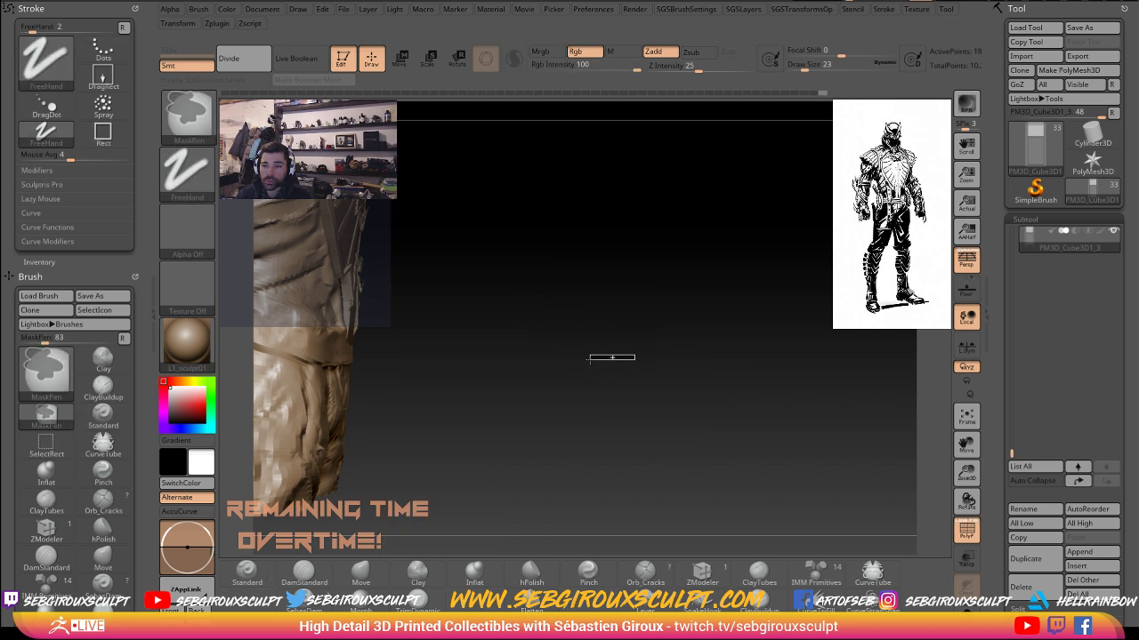
left_click(612, 357, "ctrl+shift")
left_click_drag(663, 366, 702, 356)
left_click(718, 354, "ctrl+shift")
left_click_drag(612, 415, 521, 275, "ctrl+shift")
left_click(650, 357, "ctrl+shift")
left_click_drag(650, 356, 508, 343, "shift")
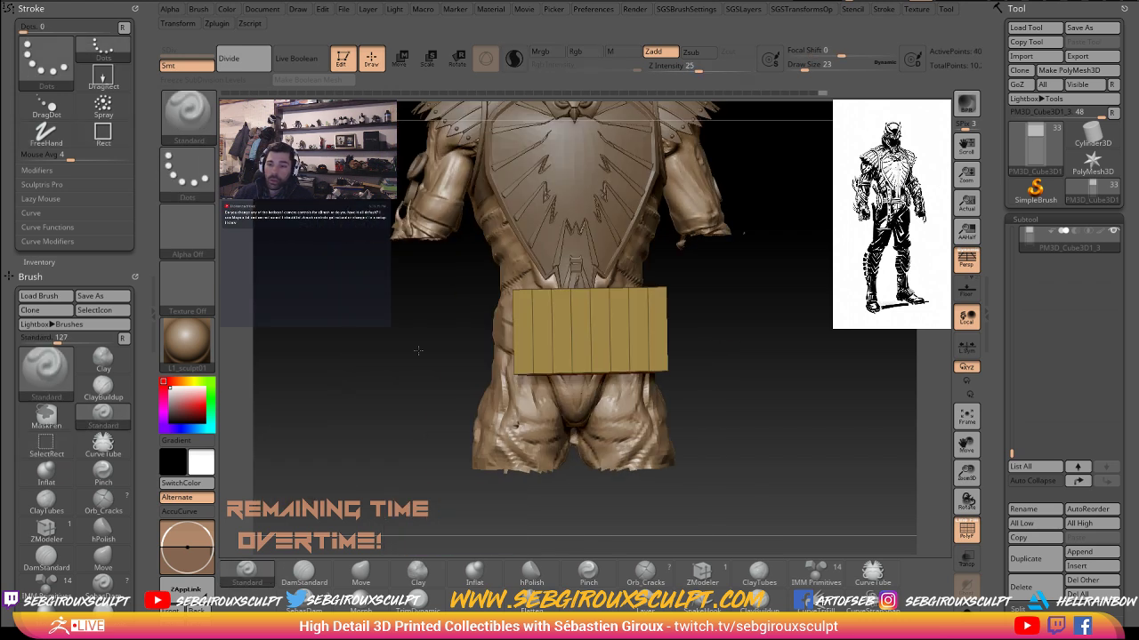
- Raise the segment's outer lower corners with the Move brush at draw size 77, tapering the bottom edge toward its middle
mouse_move(601, 350)
left_mouse_down("alt")
mouse_move(531, 363)
mouse_move(524, 396)
left_mouse_up("alt")
key("space")
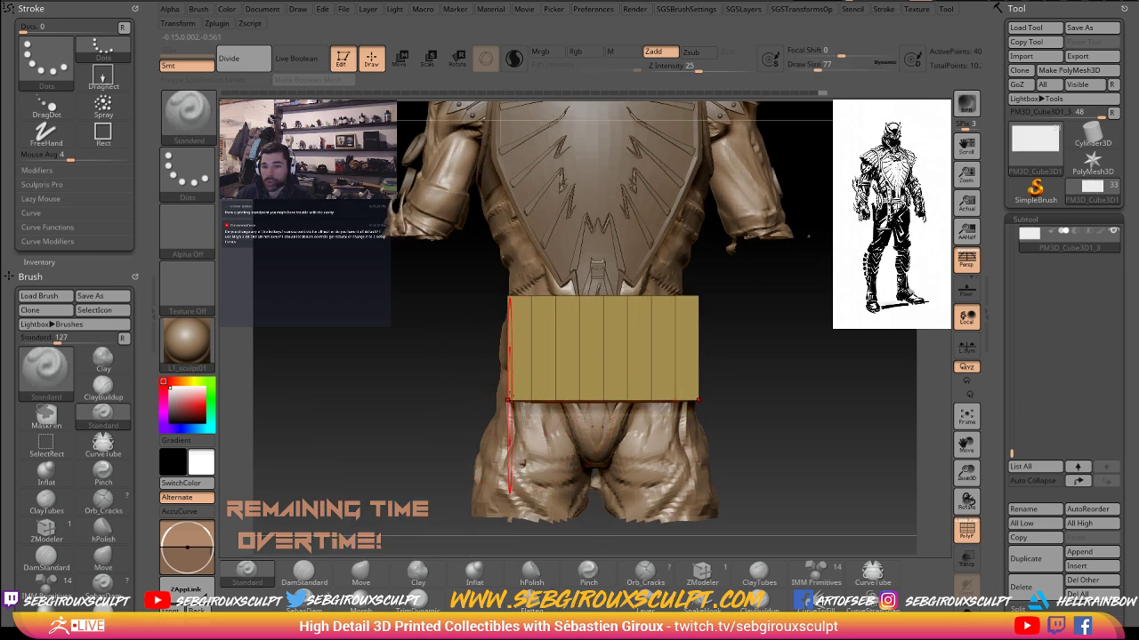
key("b")
key("m")
key("v")
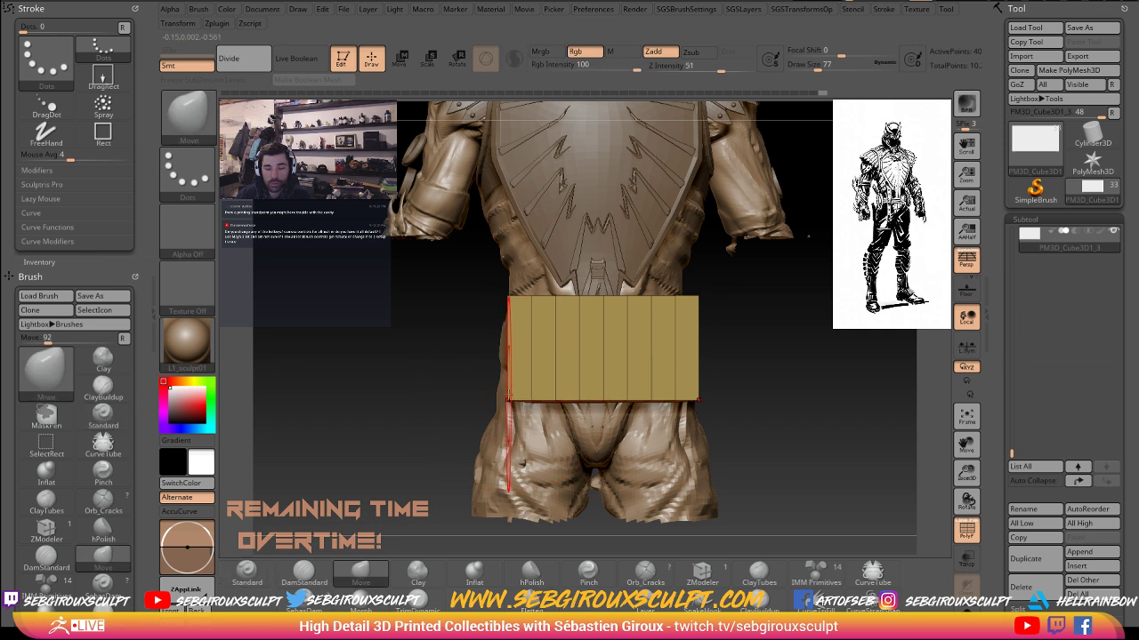
mouse_move(509, 398)
left_mouse_down()
mouse_move(519, 372)
mouse_move(529, 381)
mouse_move(553, 373)
left_mouse_up()
key("space")
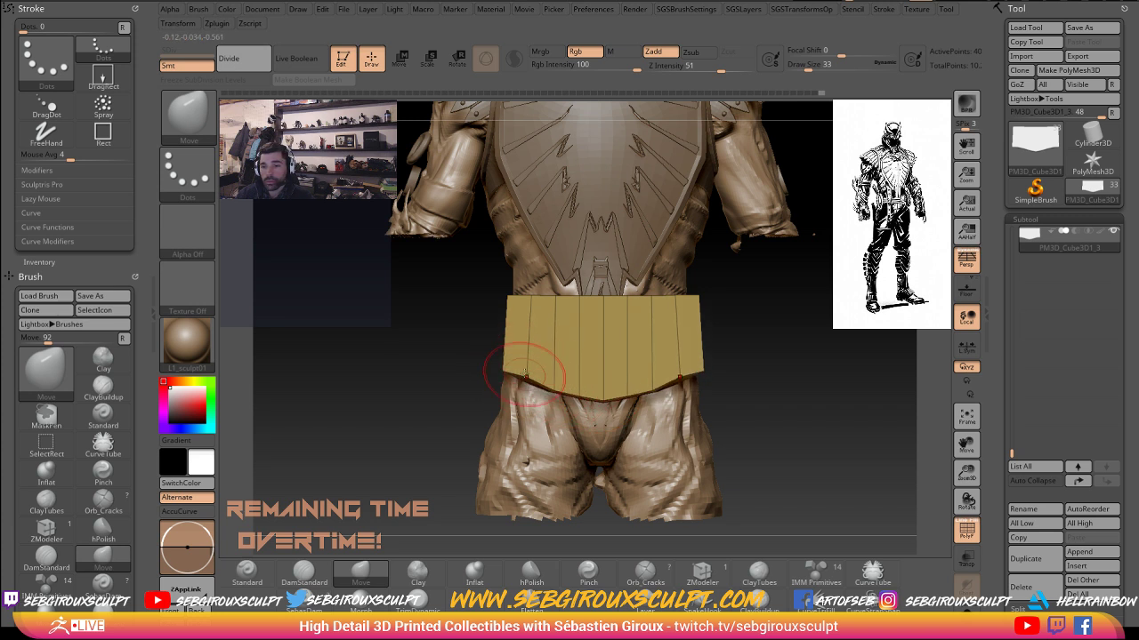
- Adjust the intermediate points along the tapered bottom edge with the Move brush at draw size 11
right_click_drag(522, 371, 525, 371)
key("space")
left_click(525, 371)
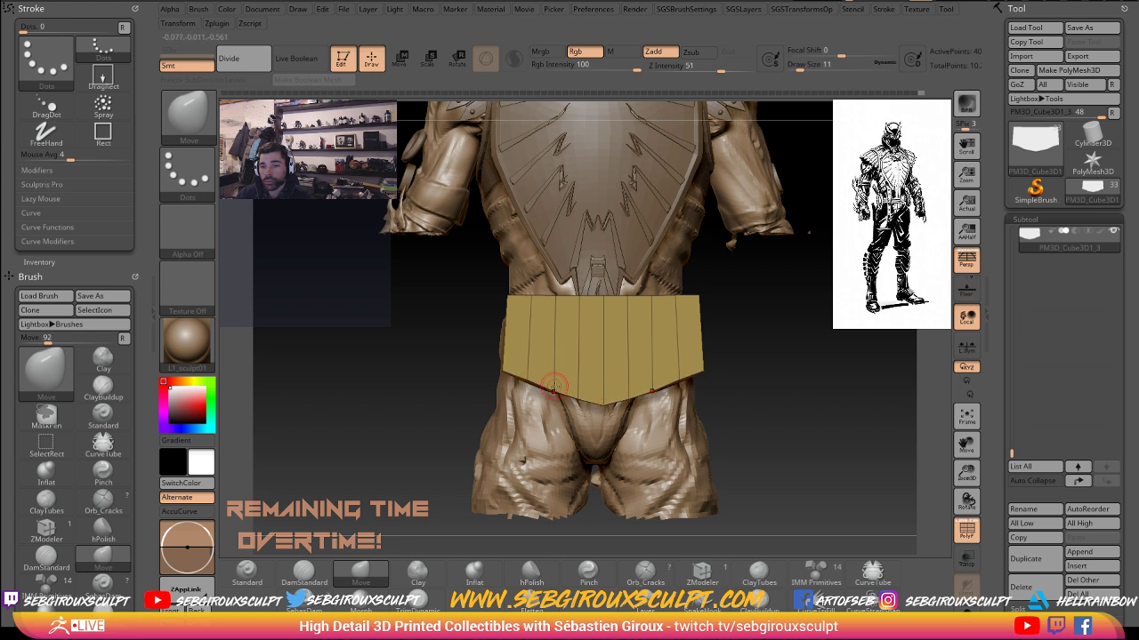
left_click_drag(553, 386, 553, 389)
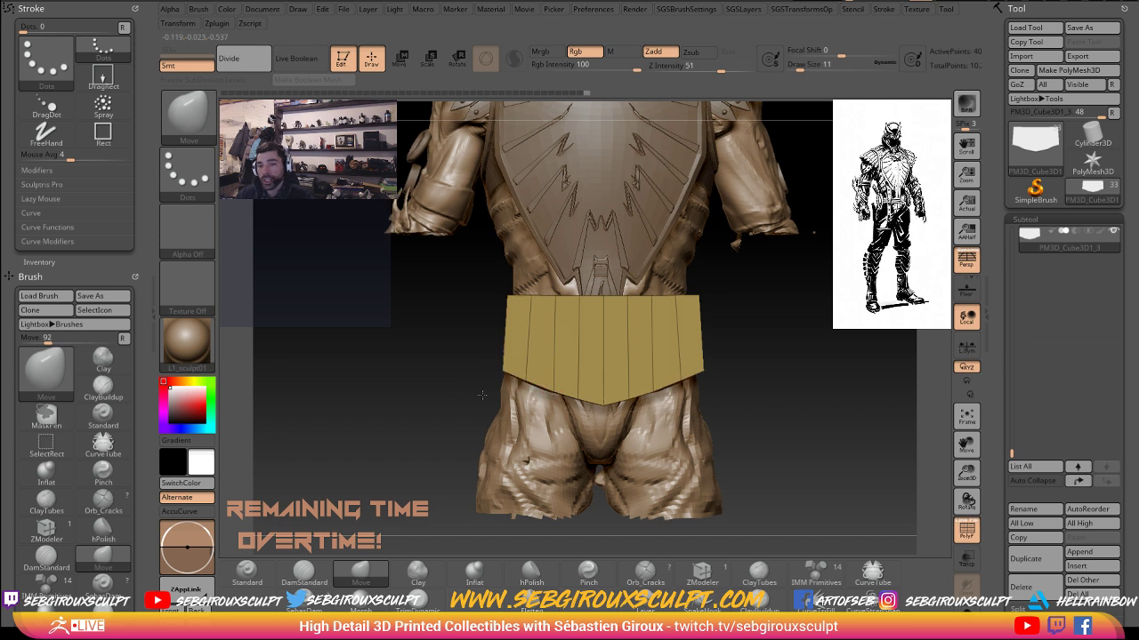
- Lift the outer corners farther and refine the flap's V-shaped bottom edge using Move brush draw sizes 62 and 35
right_click_drag(465, 394, 567, 414)
right_click_drag(687, 401, 462, 390)
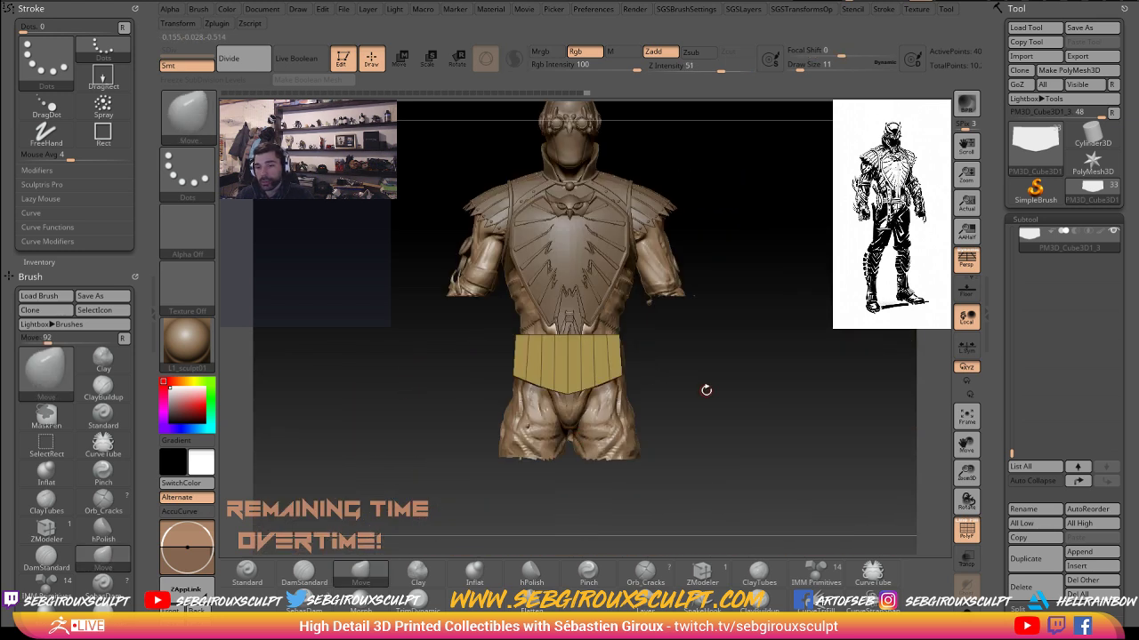
right_click_drag(721, 394, 724, 408, "ctrl")
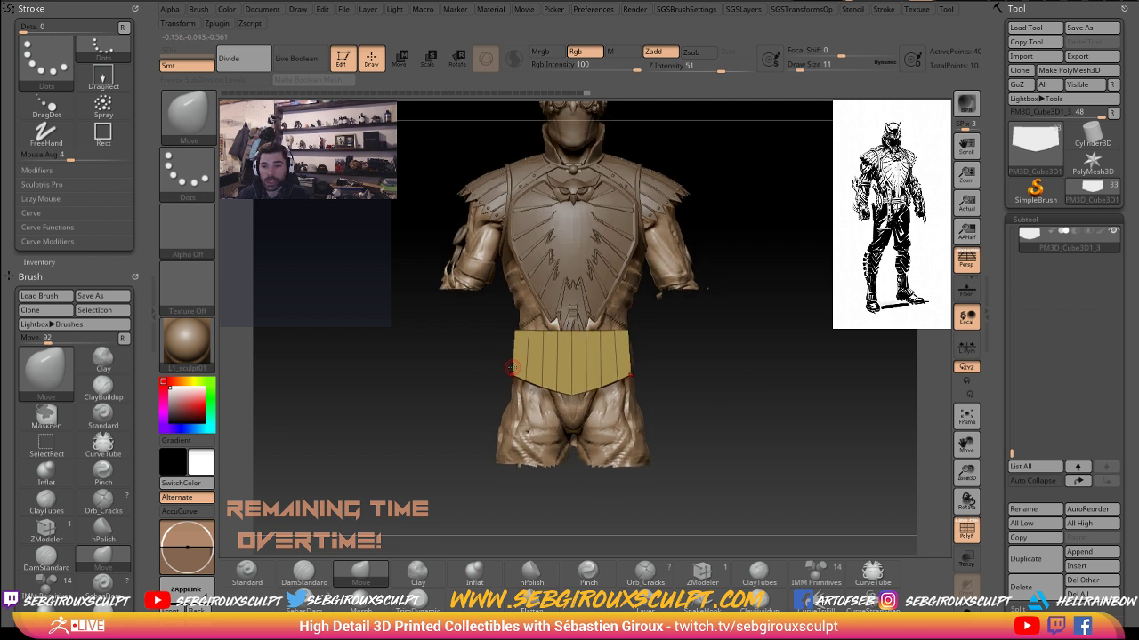
key("space")
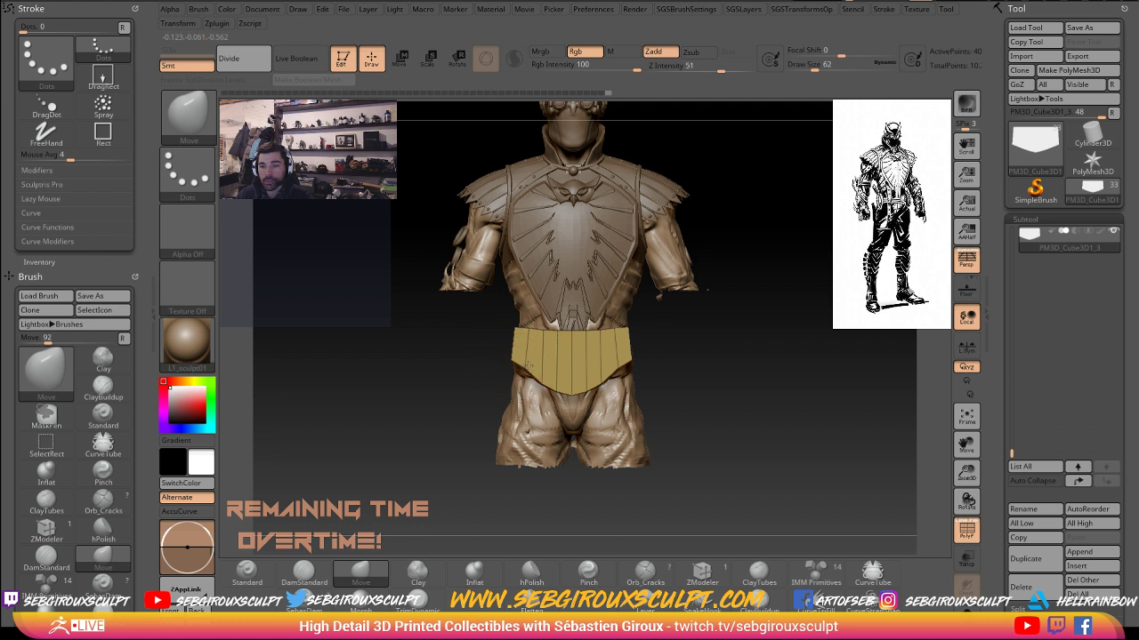
key("space")
left_click(525, 365)
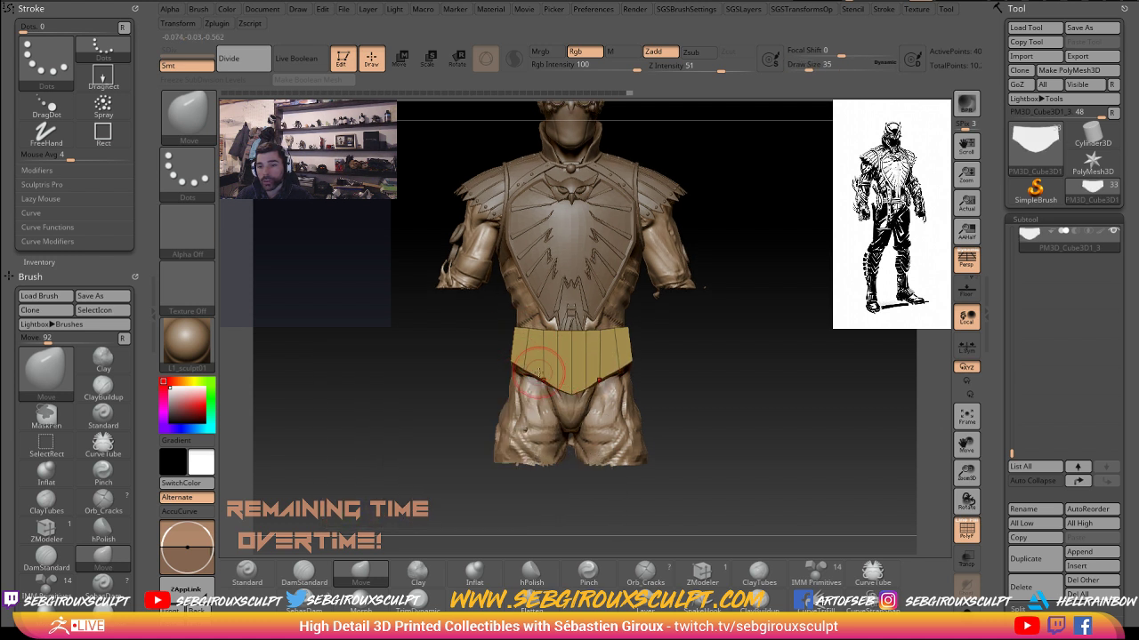
right_click_drag(518, 365, 523, 373, "alt")
mouse_move(460, 398)
left_mouse_down()
mouse_move(694, 406)
mouse_move(488, 364)
left_mouse_up()
- Show the whole pouch again and pull the flap's outer lower corners upward with the Move brush at draw size 62
key("ctrl")
left_click(700, 398, "ctrl+shift")
key("ctrl+z")
key("s")
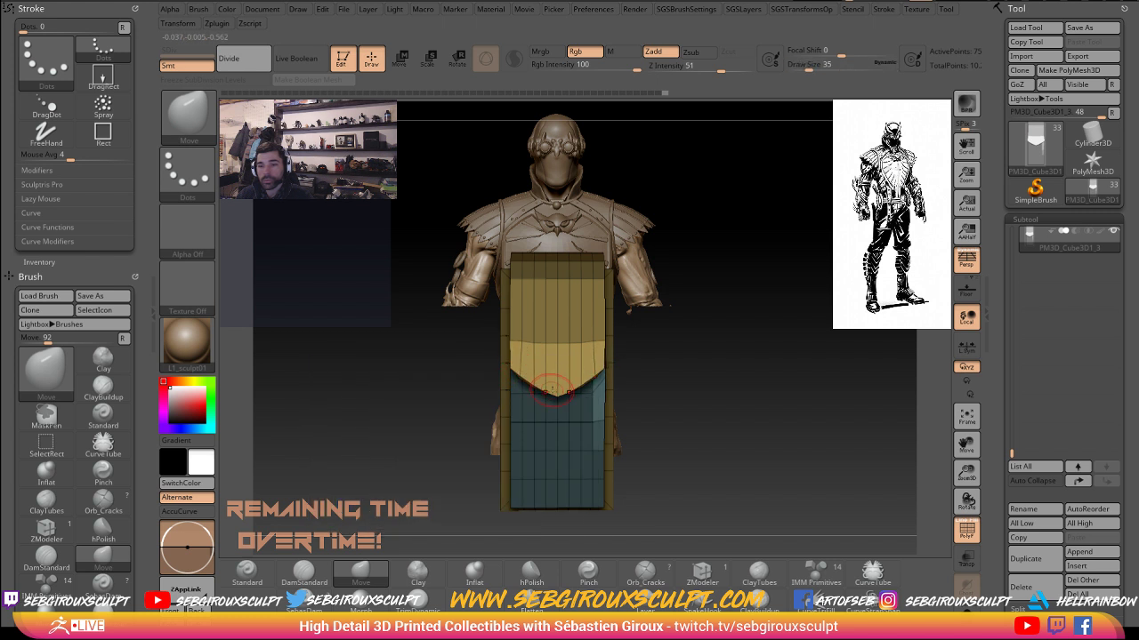
right_click_drag(523, 376, 510, 363)
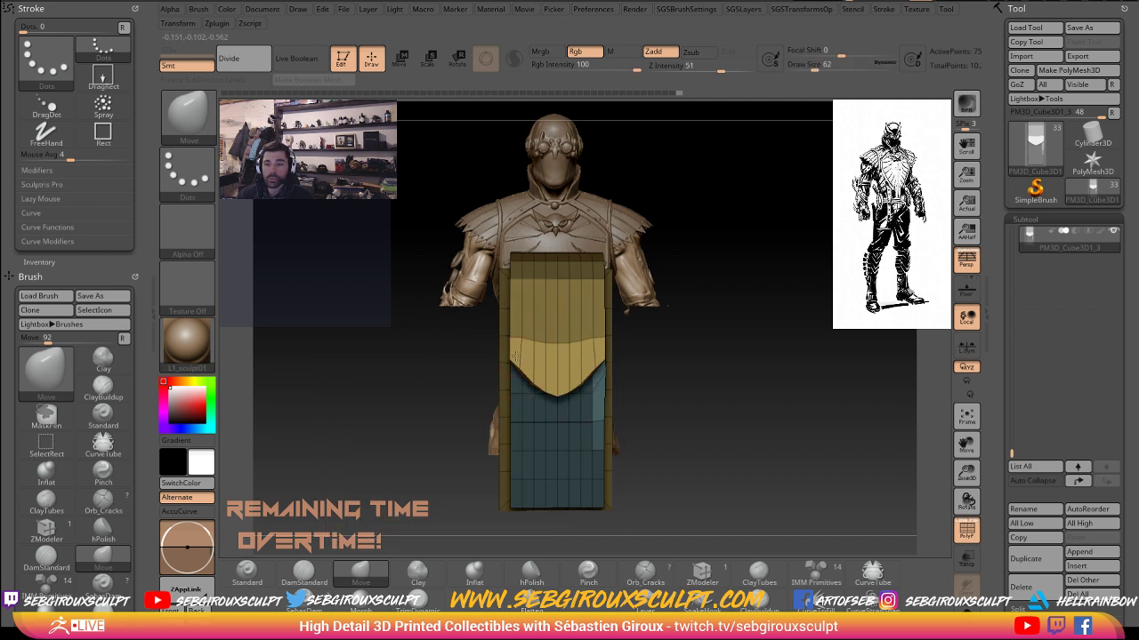
left_click_drag(512, 357, 506, 355)
right_click(506, 356)
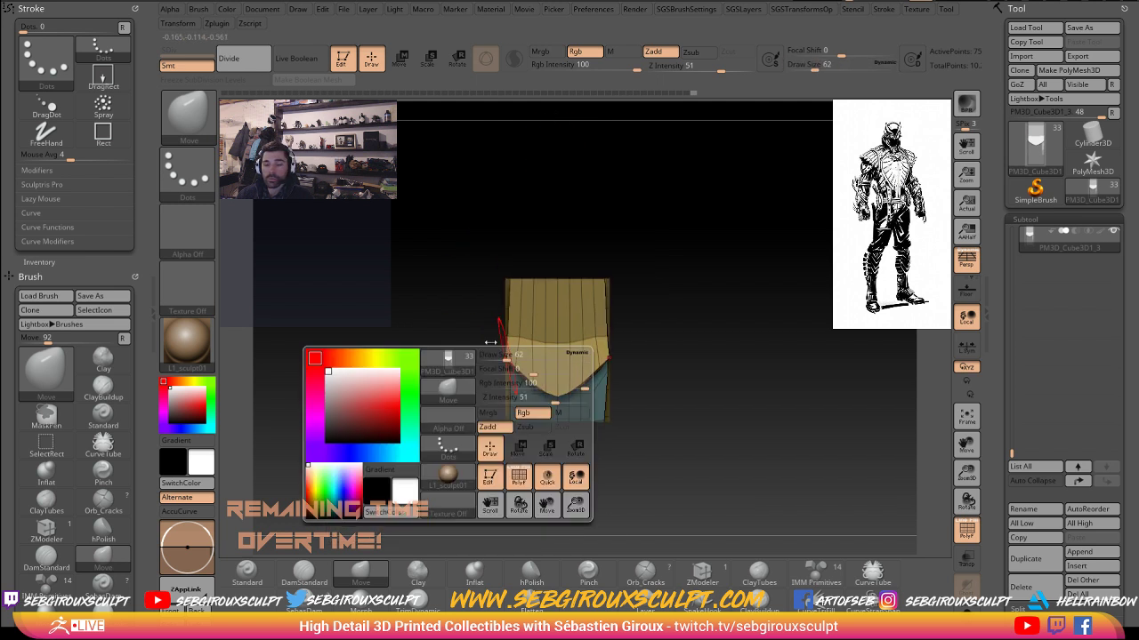
- Undo the last corner move and readjust the flap's lower corner with a smaller Move brush at draw size 27
key("ctrl+z")
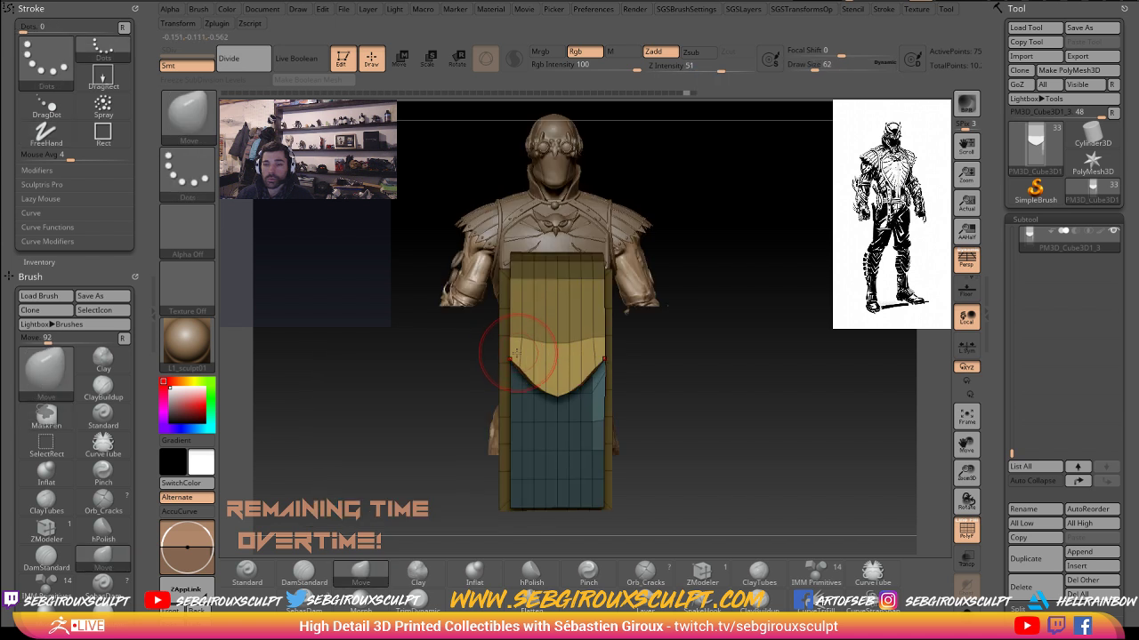
key("space")
left_click_drag(525, 359, 516, 358)
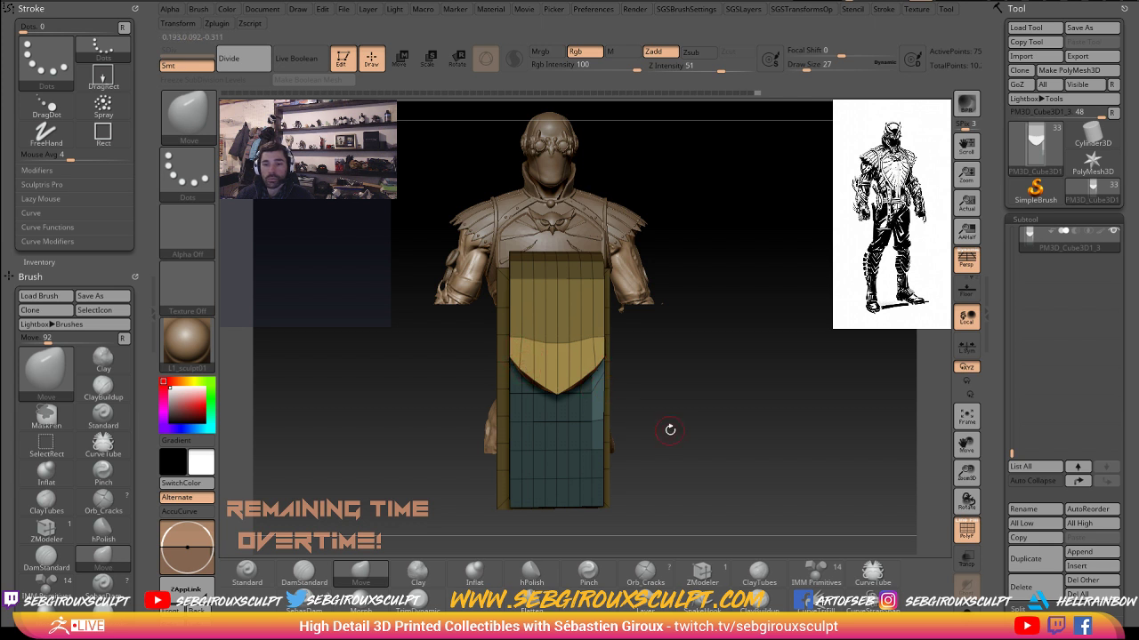
- Hide the box body so only the curved flap and the back panel remain, and view the flap's inside
left_click_drag(700, 433, 505, 361, "alt")
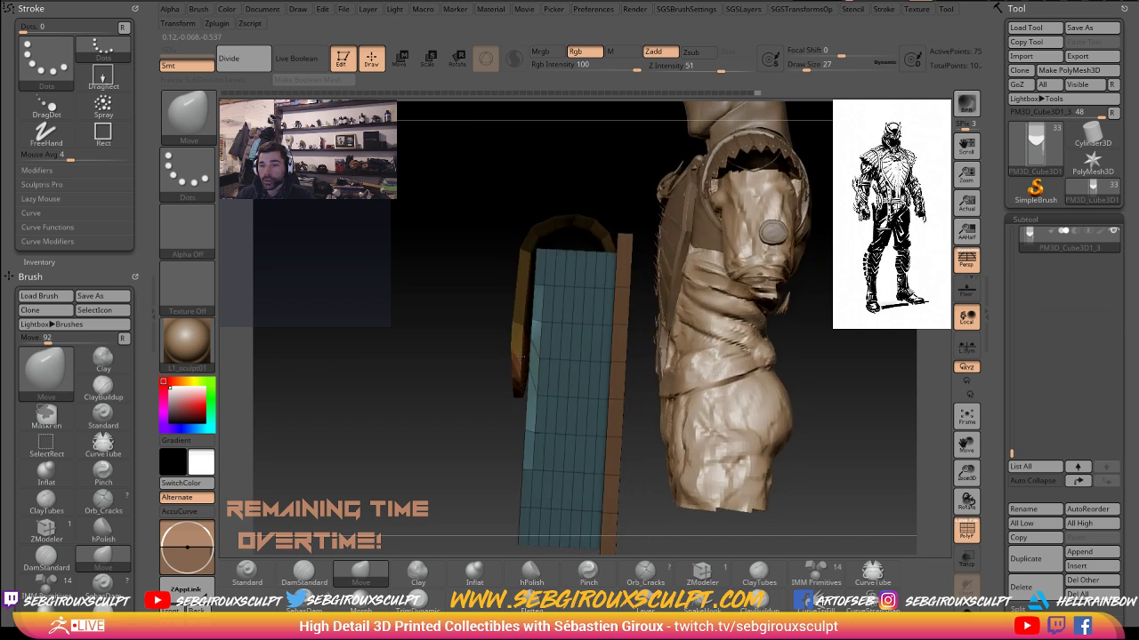
mouse_move(432, 343)
left_mouse_down()
mouse_move(382, 330)
mouse_move(427, 356)
left_mouse_up()
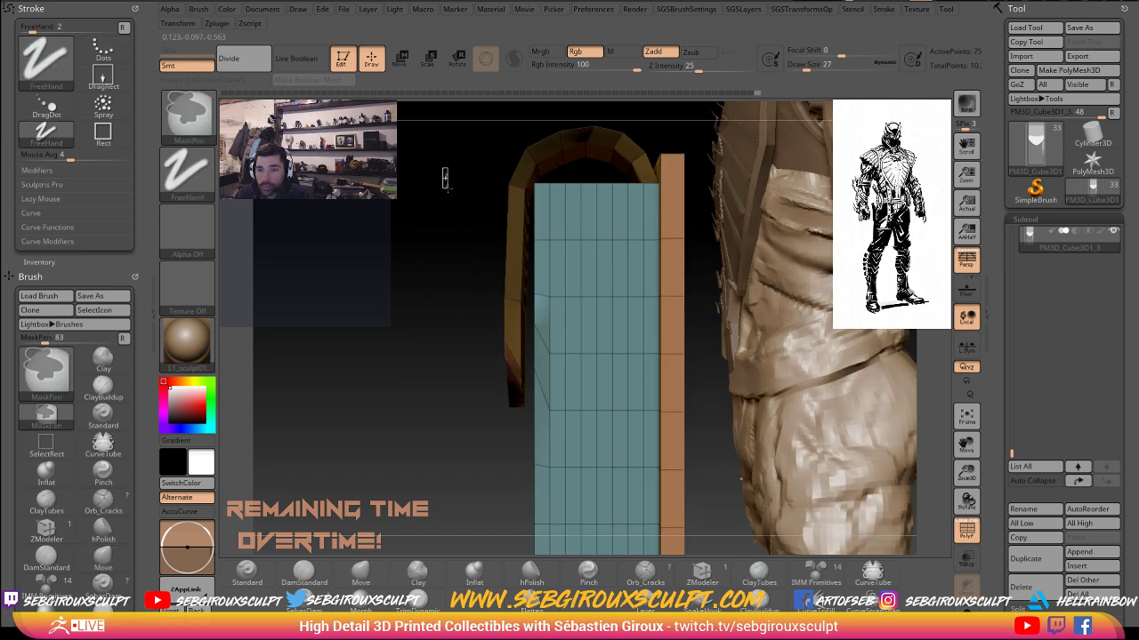
left_click_drag(442, 167, 520, 435, "ctrl")
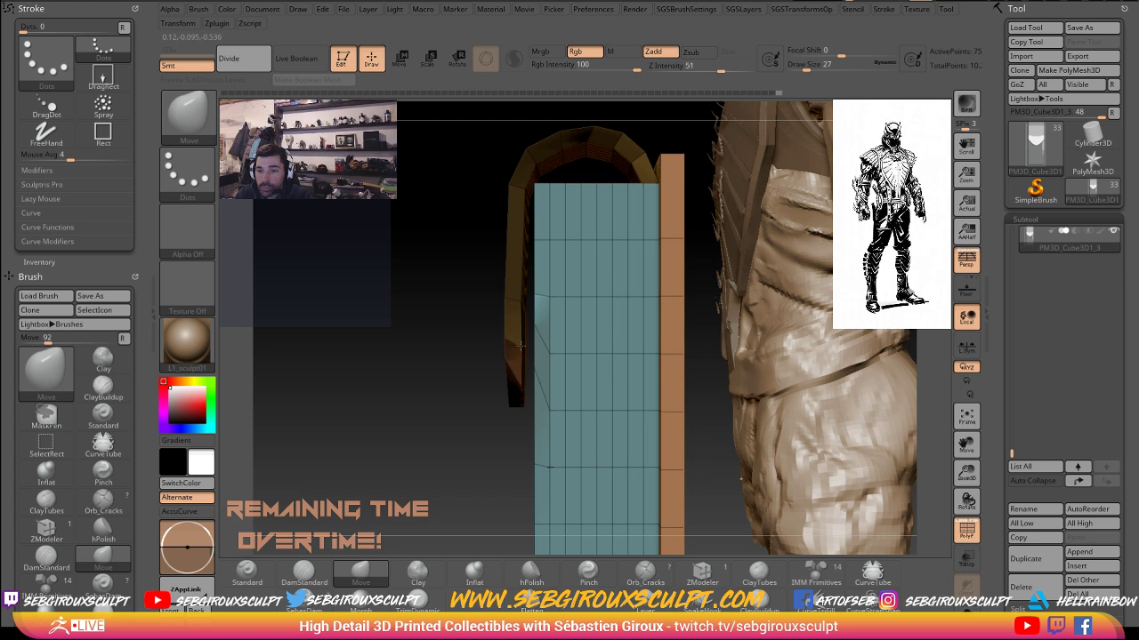
mouse_move(470, 350)
left_mouse_down()
mouse_move(450, 274)
mouse_move(472, 242)
mouse_move(469, 331)
left_mouse_up()
left_click(610, 160, "ctrl+shift")
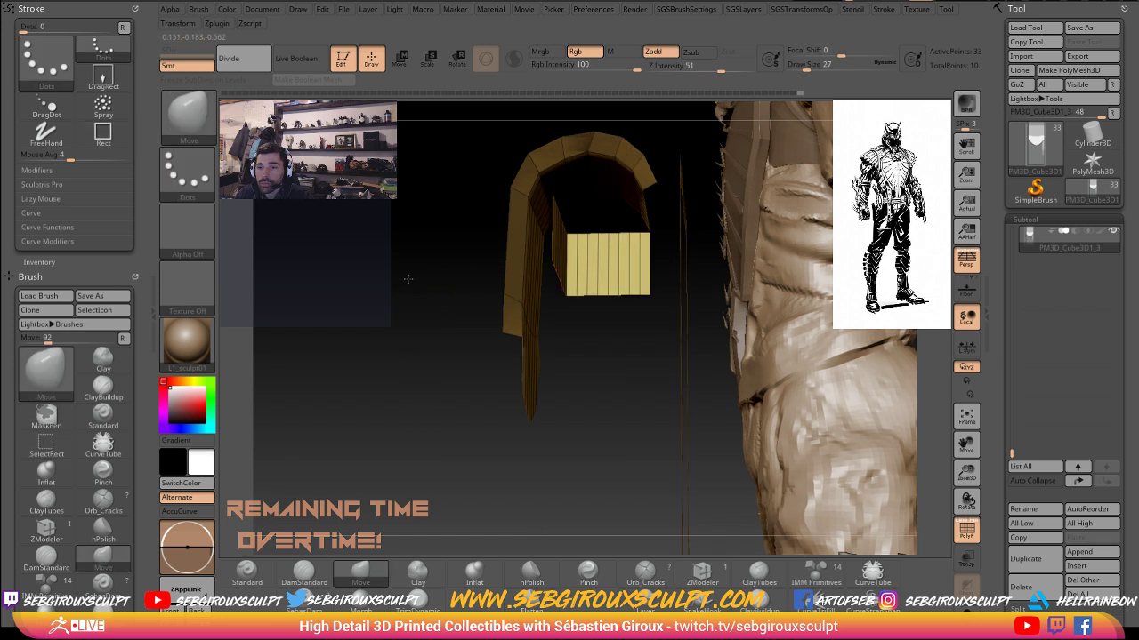
mouse_move(407, 277)
left_mouse_down()
mouse_move(399, 239)
mouse_move(333, 311)
mouse_move(556, 198)
mouse_move(578, 393)
mouse_move(541, 374)
mouse_move(519, 283)
mouse_move(578, 276)
left_mouse_up()
mouse_move(574, 358)
left_mouse_down("ctrl+shift")
mouse_move(585, 290)
mouse_move(600, 300)
left_mouse_up("ctrl+shift")
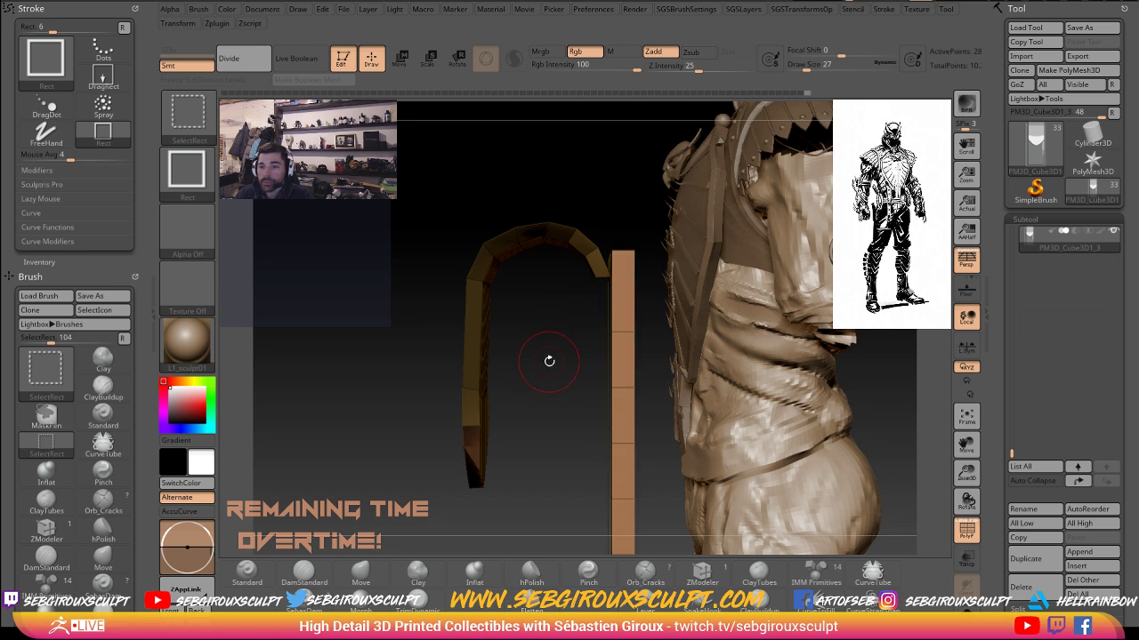
mouse_move(548, 362)
left_mouse_down()
mouse_move(540, 274)
mouse_move(558, 162)
mouse_move(518, 227)
left_mouse_up()
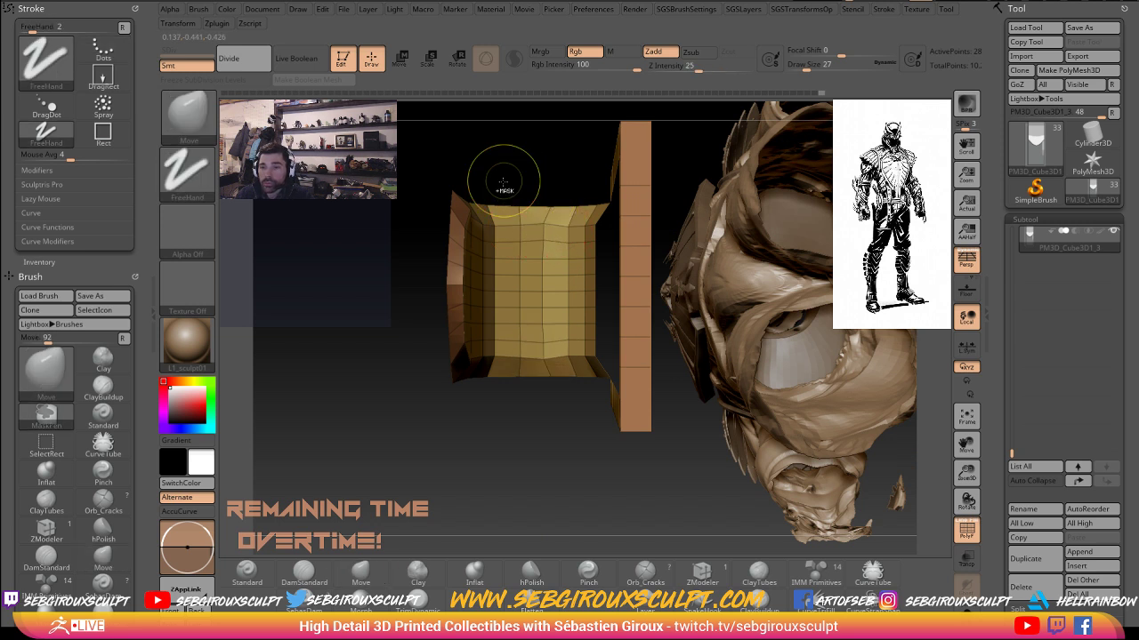
left_click_drag(384, 173, 612, 214, "ctrl")
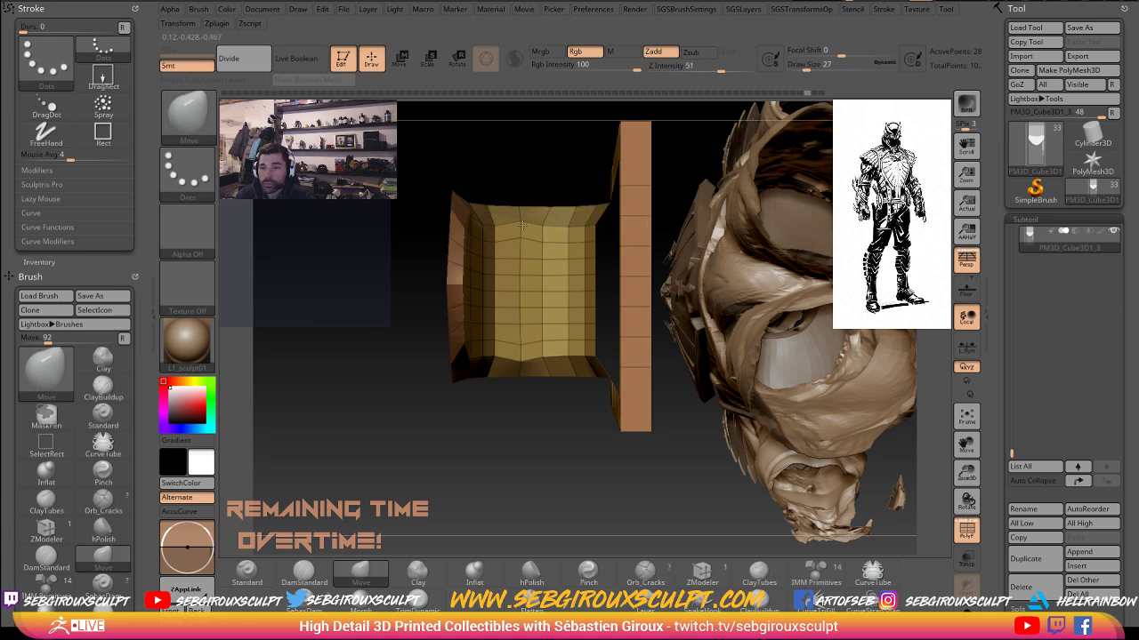
left_click_drag(540, 232, 543, 228)
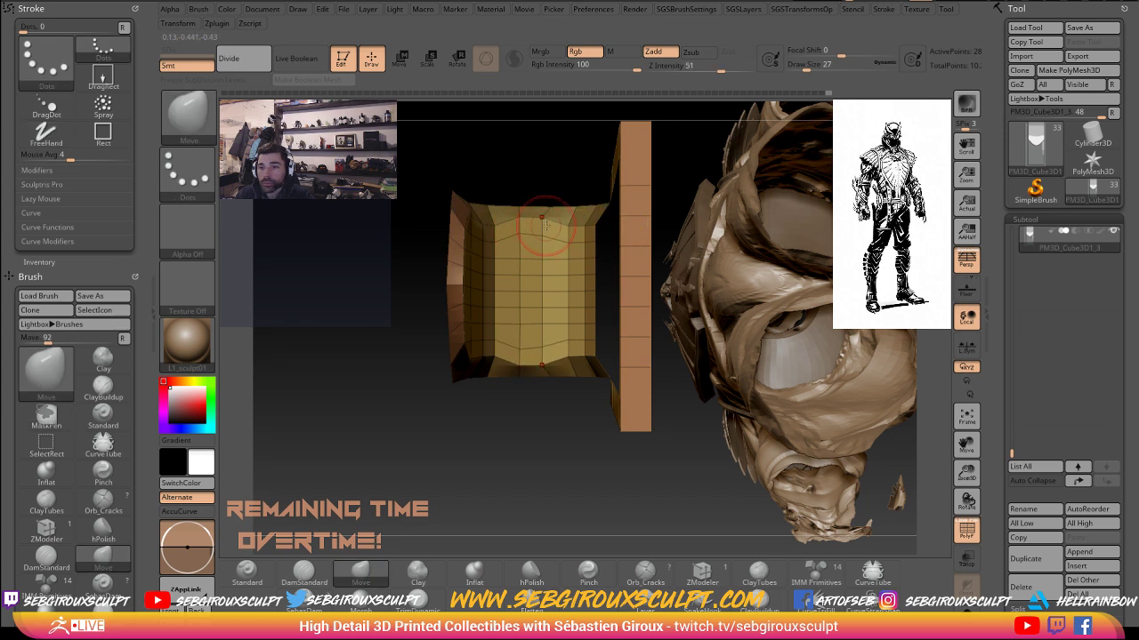
key("ctrl")
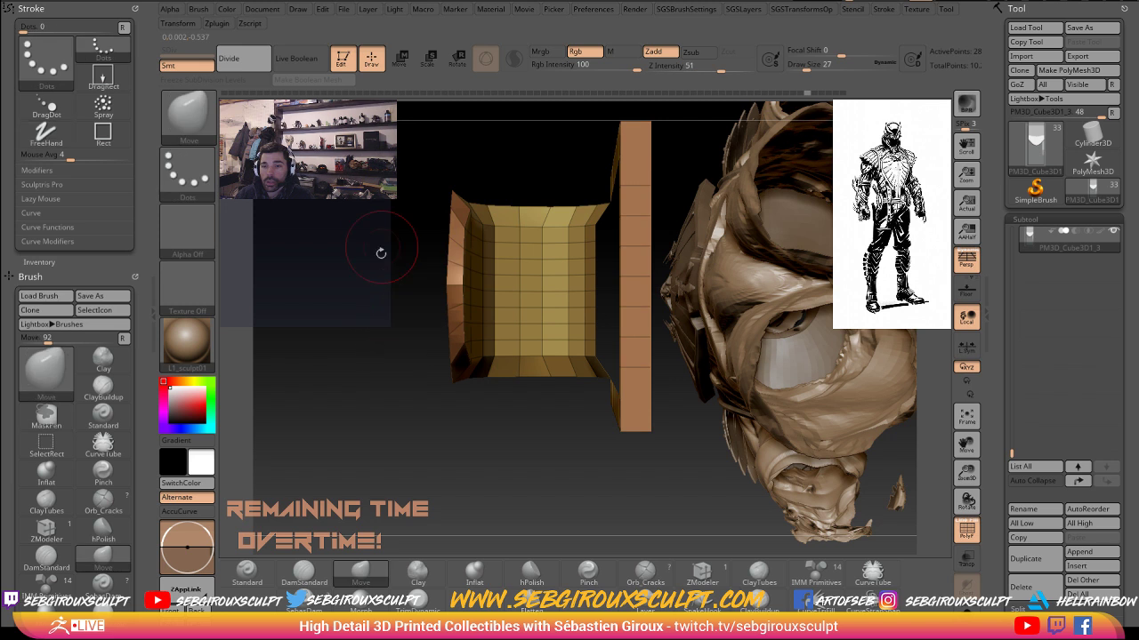
- Mask along one side edge of the flap and position the gizmo at the middle of the flap's width
mouse_move(381, 167)
left_mouse_down("ctrl")
mouse_move(457, 422)
mouse_move(644, 193)
mouse_move(645, 214)
mouse_move(615, 216)
left_mouse_up("ctrl")
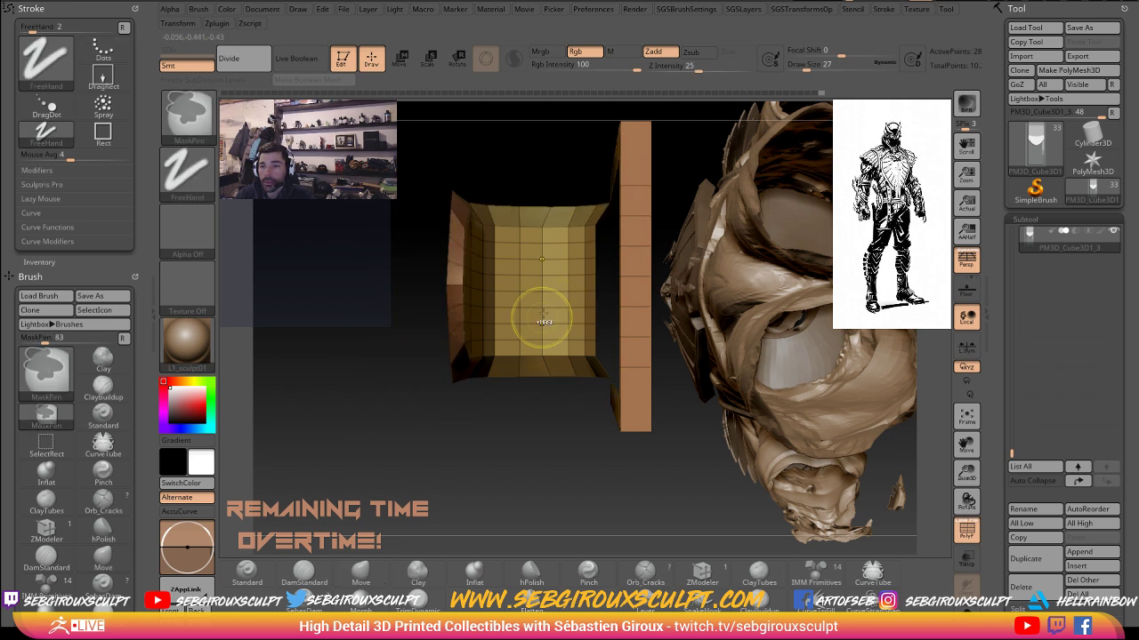
key("w")
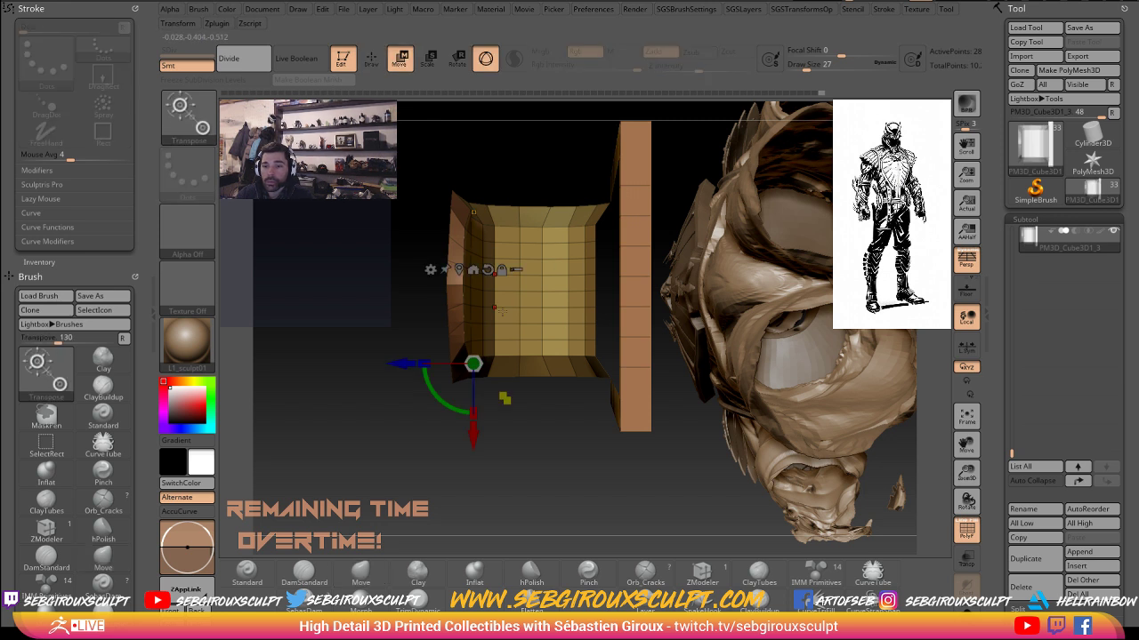
left_click(488, 270, "alt")
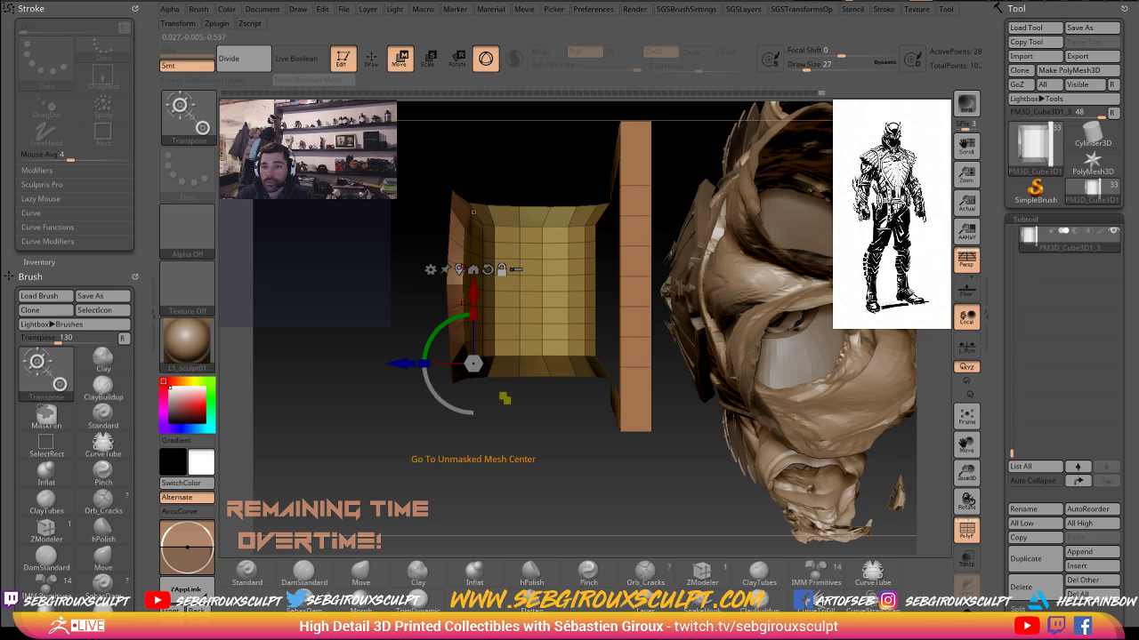
left_click(460, 269)
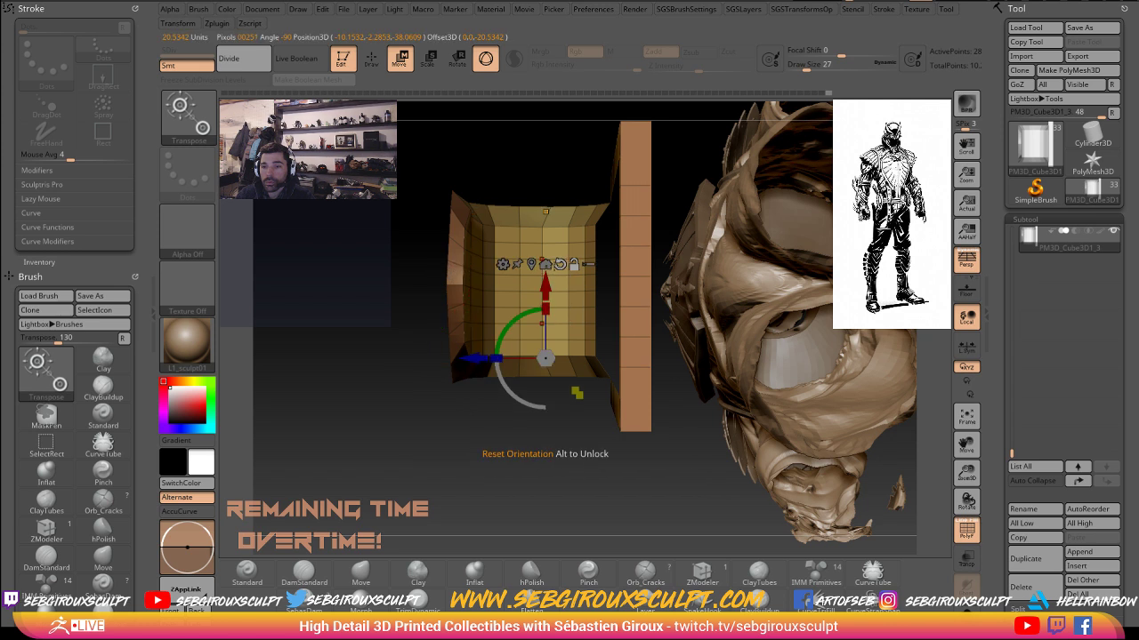
left_click_drag(545, 285, 539, 220)
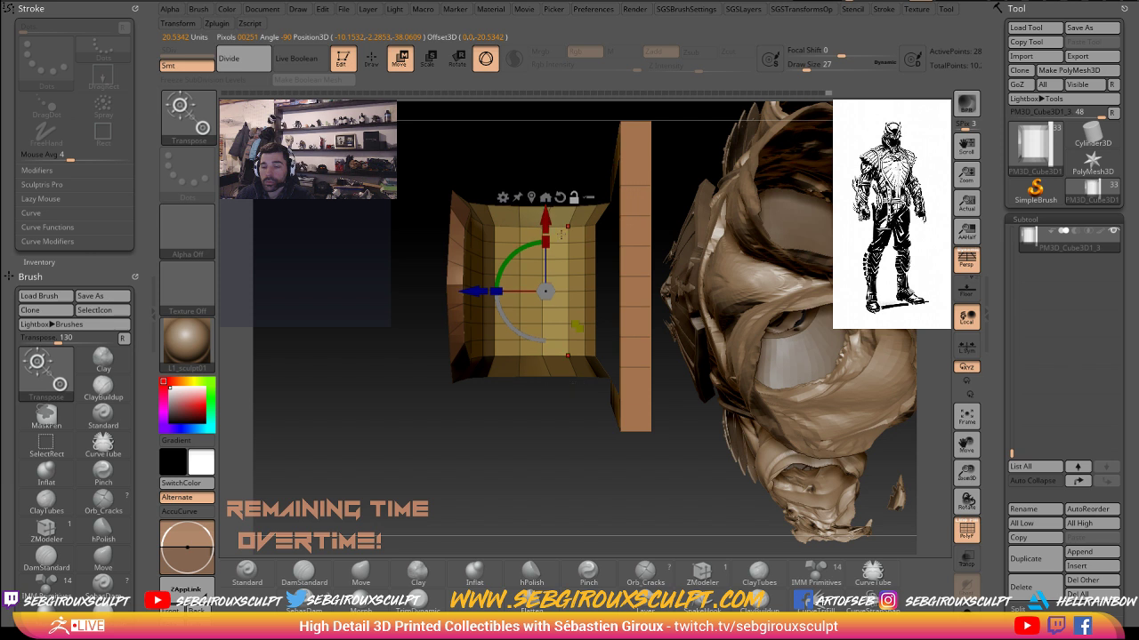
- Mask the back panel and scale the curved flap slightly along its width to match the box
left_click(533, 201)
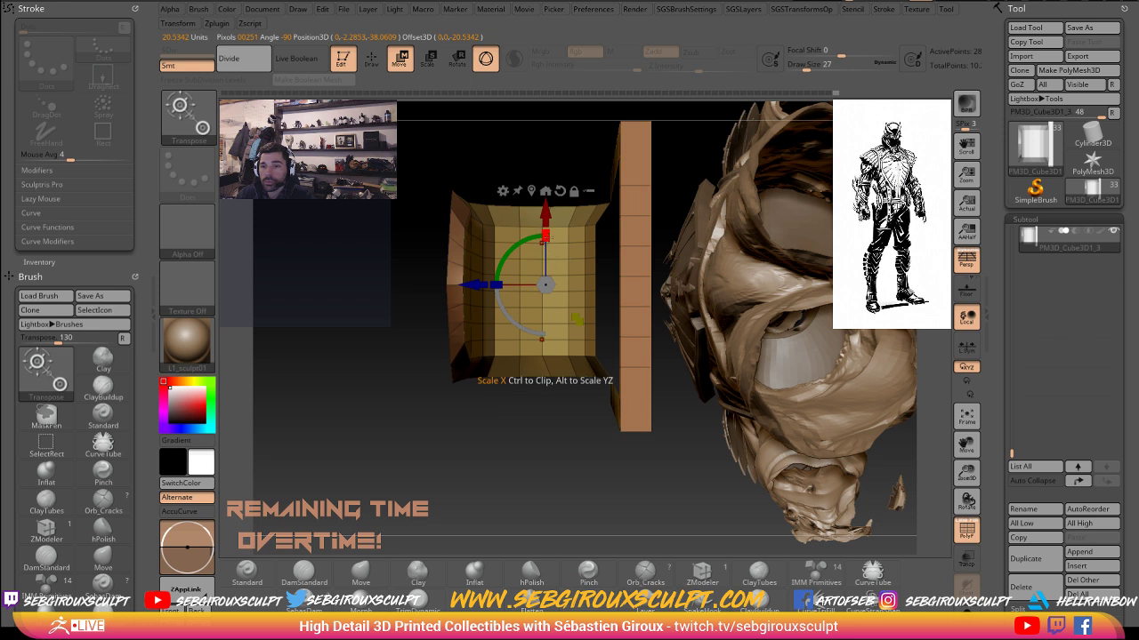
left_click_drag(545, 236, 546, 225)
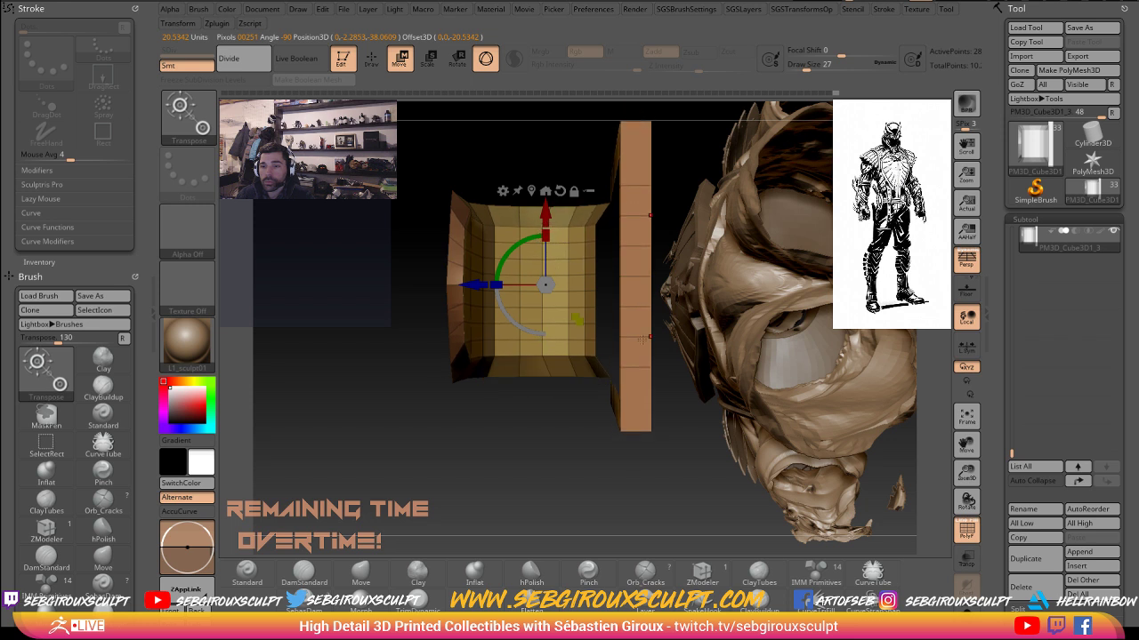
left_click_drag(713, 480, 604, 117, "ctrl")
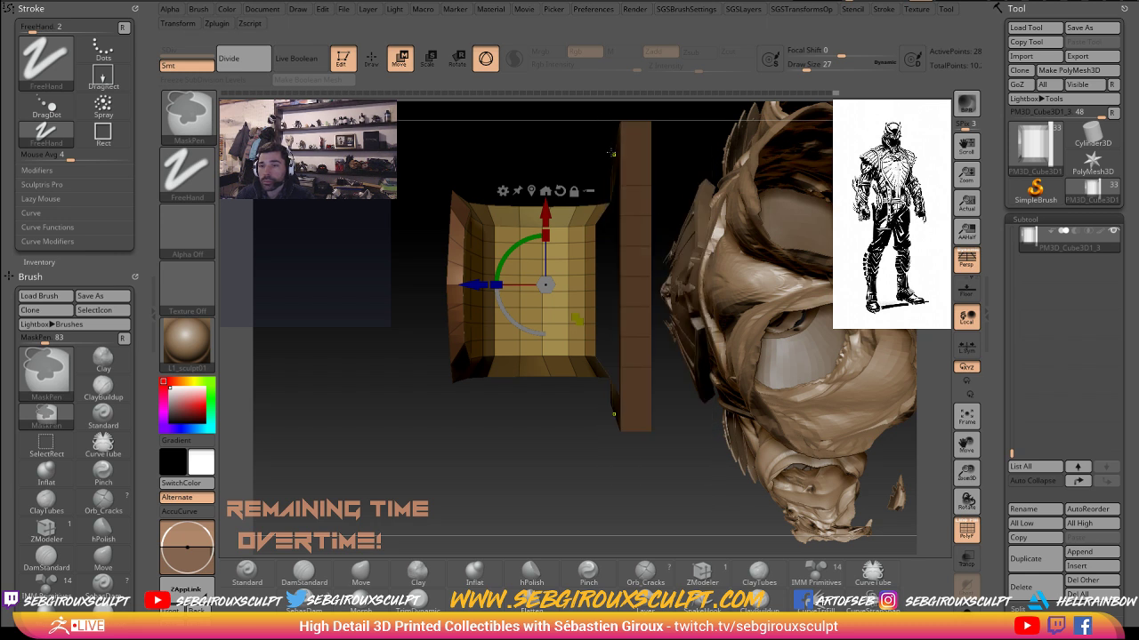
left_click_drag(565, 173, 542, 201, "alt")
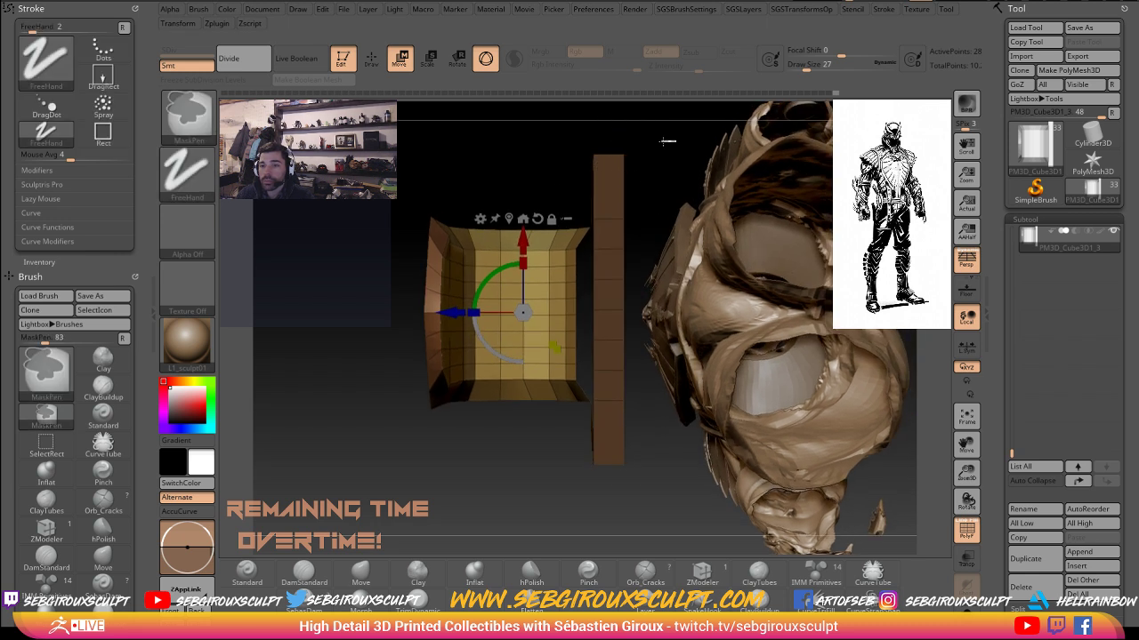
left_click_drag(676, 140, 582, 505, "ctrl")
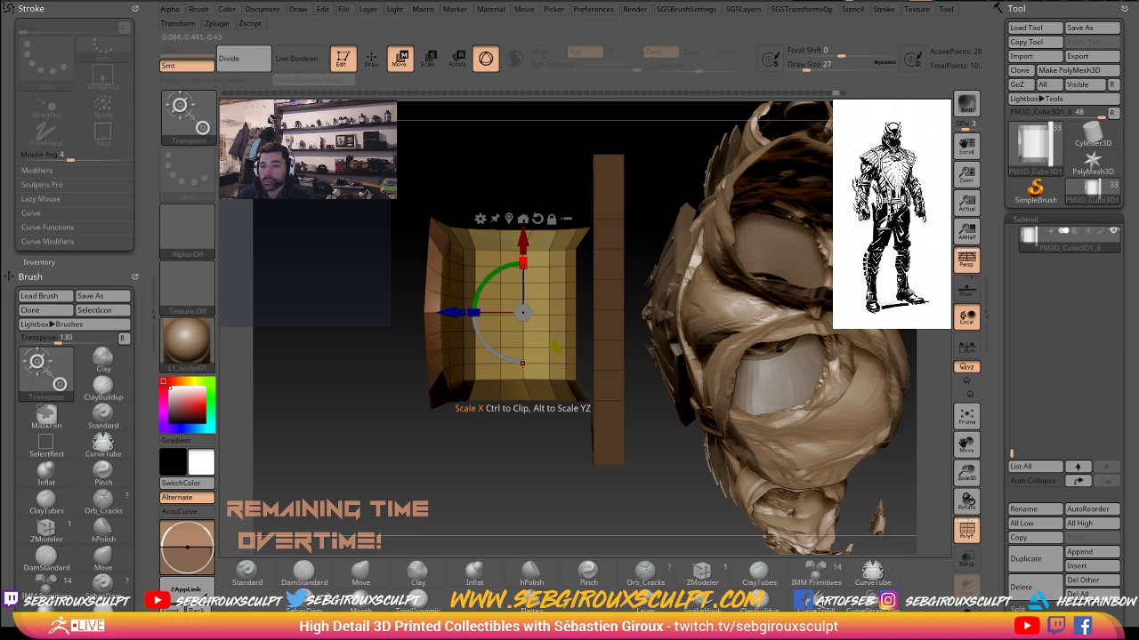
left_click_drag(523, 264, 529, 252)
- Align the inner and outer points at the flap's lower corners with the Move brush at draw size 11
mouse_move(475, 171)
left_mouse_down()
mouse_move(479, 230)
mouse_move(438, 149)
mouse_move(641, 256)
mouse_move(564, 240)
left_mouse_up()
key("q")
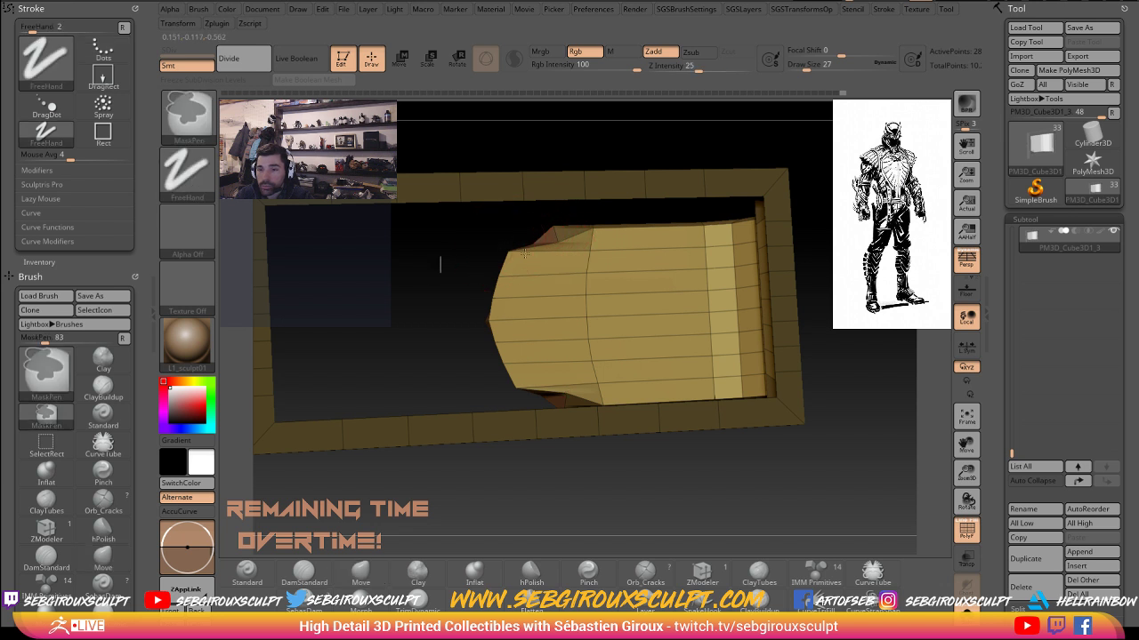
mouse_move(555, 240)
right_mouse_down()
mouse_move(538, 233)
mouse_move(560, 243)
right_mouse_up()
key("space")
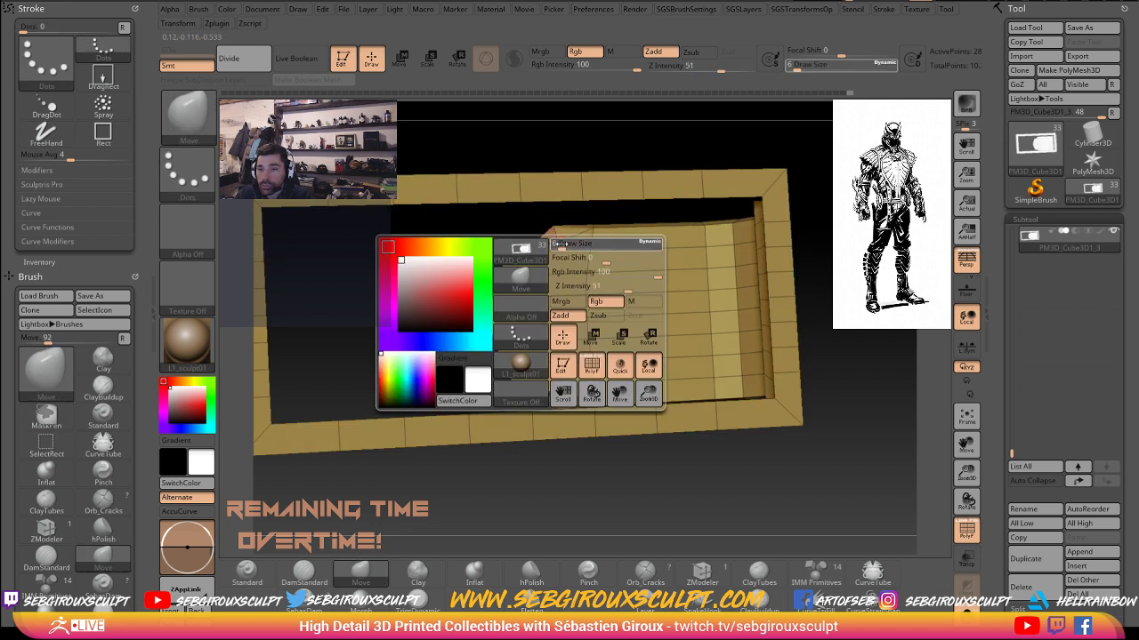
left_click(564, 243)
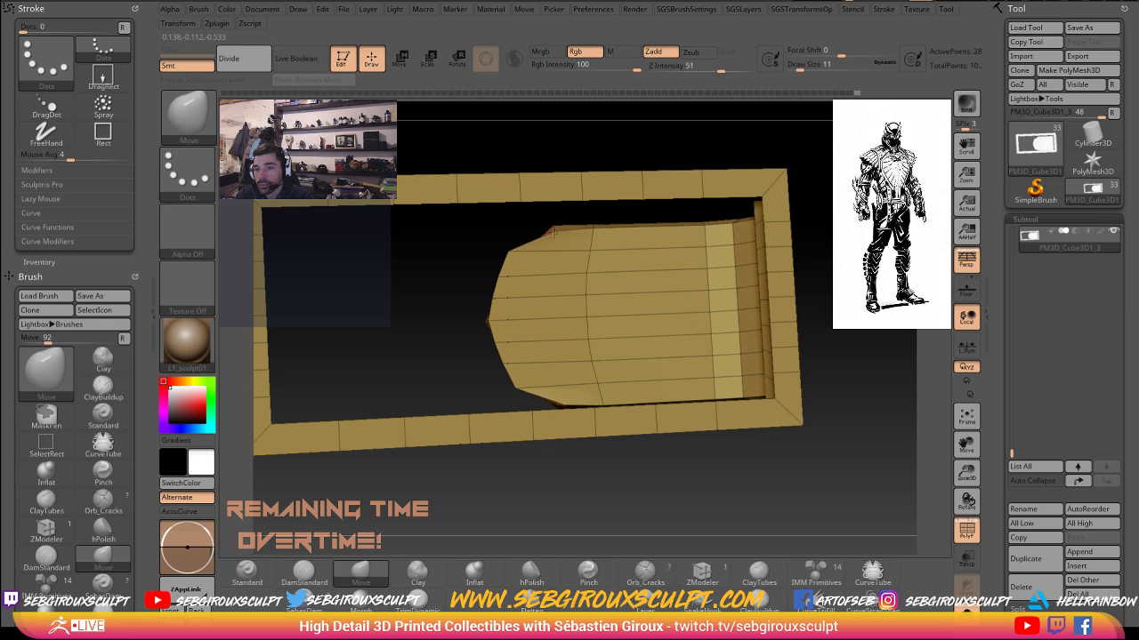
right_click_drag(478, 290, 739, 221)
left_click_drag(723, 210, 656, 173, "shift")
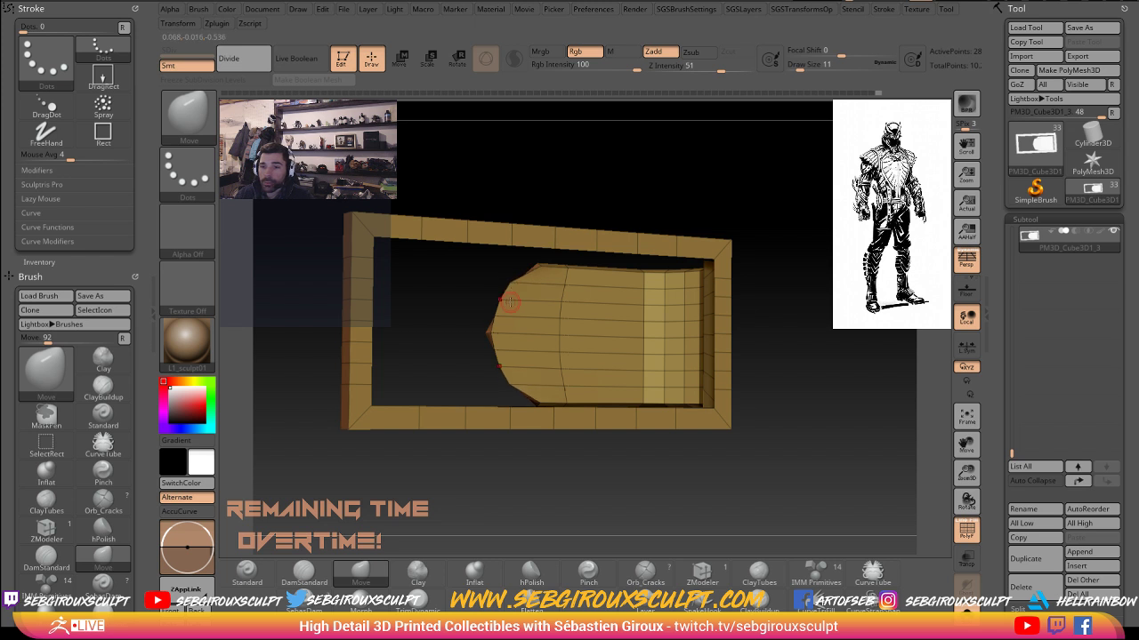
- Straighten the flap's slanted lower edges toward the central point with the Move brush at draw size 14
right_click_drag(520, 287, 636, 288)
mouse_move(513, 272)
right_mouse_down()
mouse_move(640, 201)
mouse_move(565, 294)
mouse_move(385, 334)
mouse_move(360, 325)
right_mouse_up()
key("space")
left_click_drag(488, 301, 493, 304)
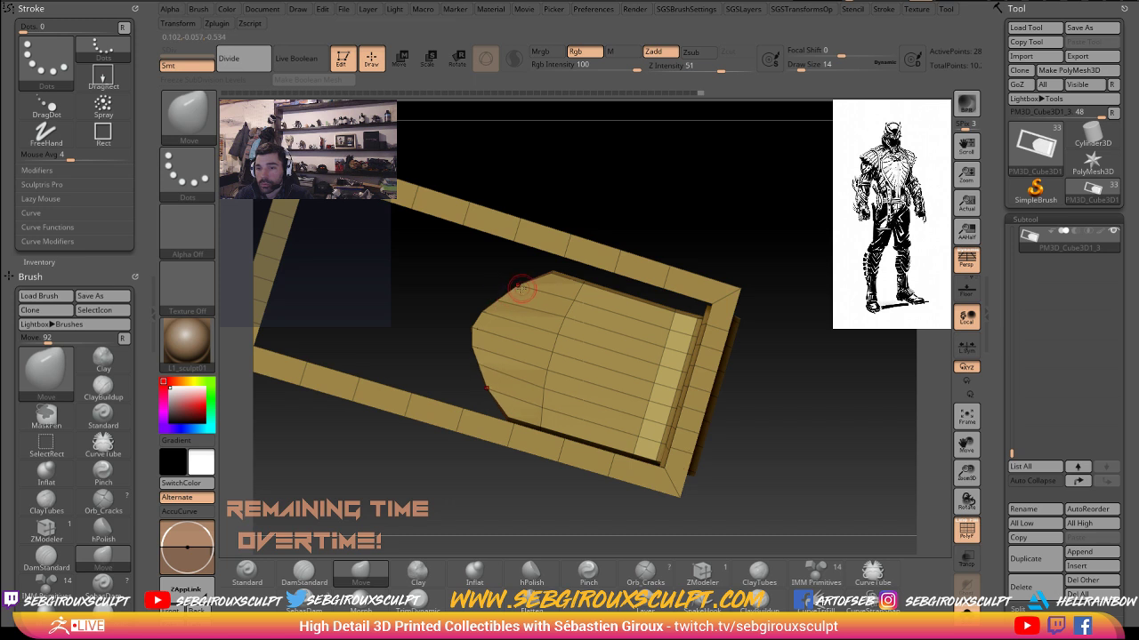
right_click_drag(522, 287, 439, 273)
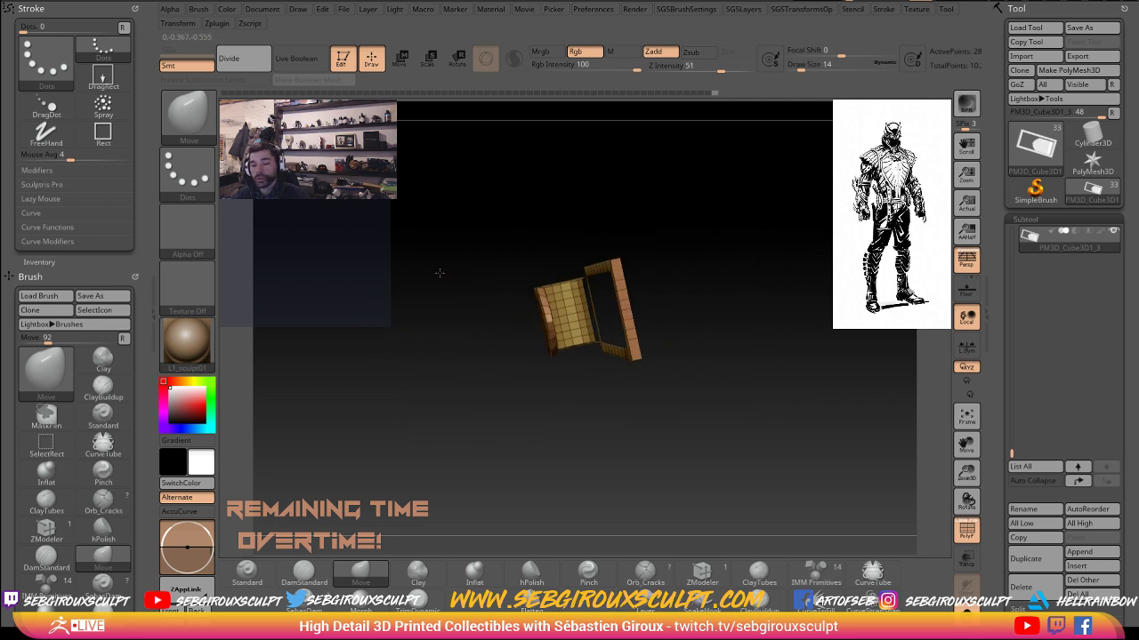
right_click_drag(612, 254, 632, 341)
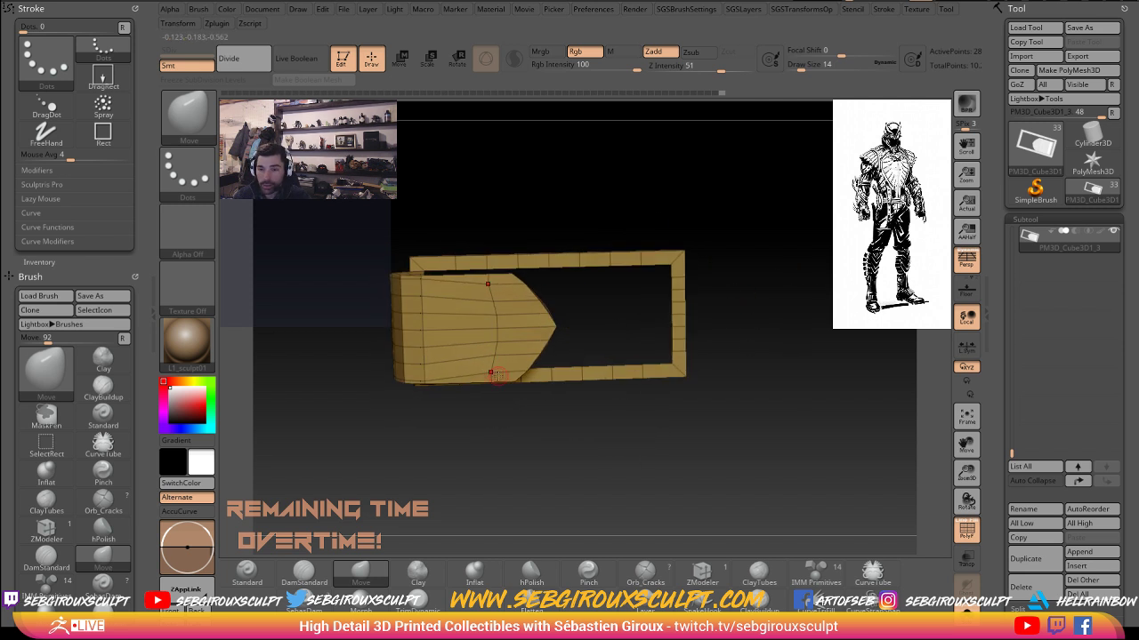
mouse_move(496, 377)
right_mouse_down()
mouse_move(500, 405)
mouse_move(569, 417)
mouse_move(691, 399)
mouse_move(726, 352)
mouse_move(773, 376)
mouse_move(755, 351)
mouse_move(783, 310)
mouse_move(714, 318)
mouse_move(846, 388)
mouse_move(813, 380)
mouse_move(769, 343)
mouse_move(869, 371)
mouse_move(696, 351)
right_mouse_up()
- Show the box body again and check how the pointed flap sits against its front and sides
right_click_drag(551, 343, 618, 338)
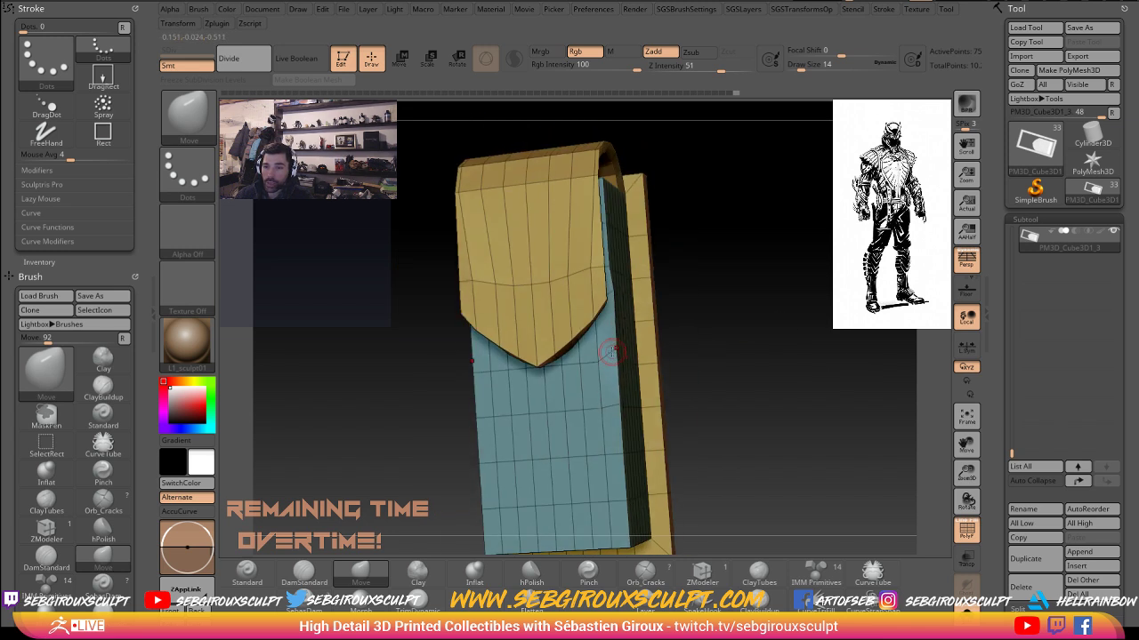
right_click_drag(614, 359, 611, 293)
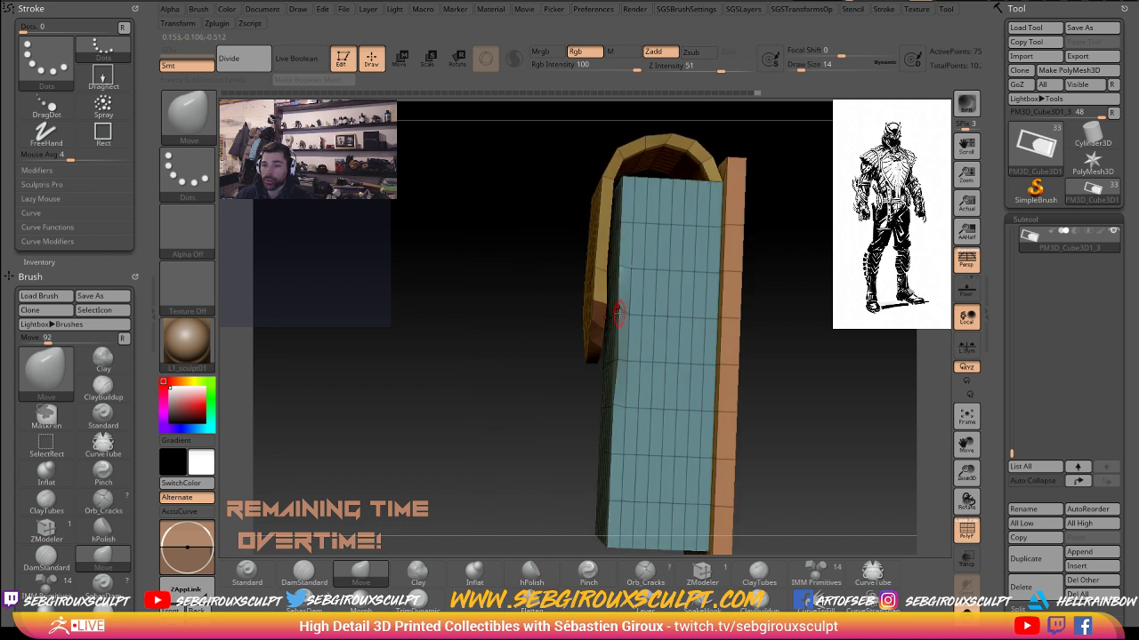
right_click_drag(550, 365, 679, 369)
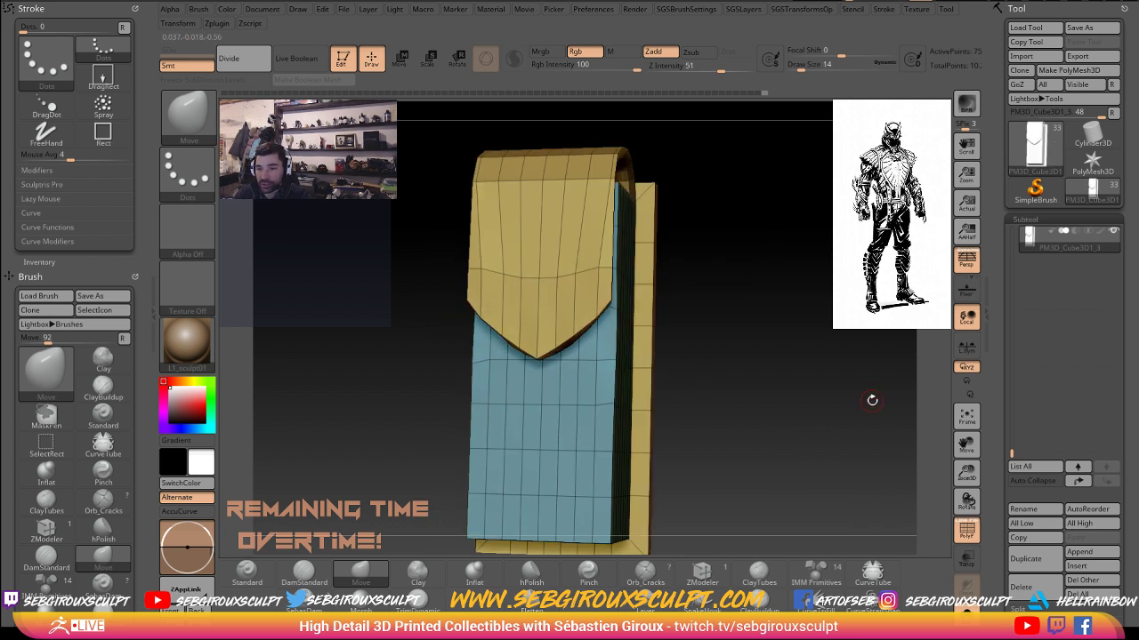
mouse_move(872, 400)
right_mouse_down()
mouse_move(778, 406)
mouse_move(845, 410)
mouse_move(883, 432)
mouse_move(599, 435)
mouse_move(544, 461)
mouse_move(521, 456)
mouse_move(849, 389)
right_mouse_up()
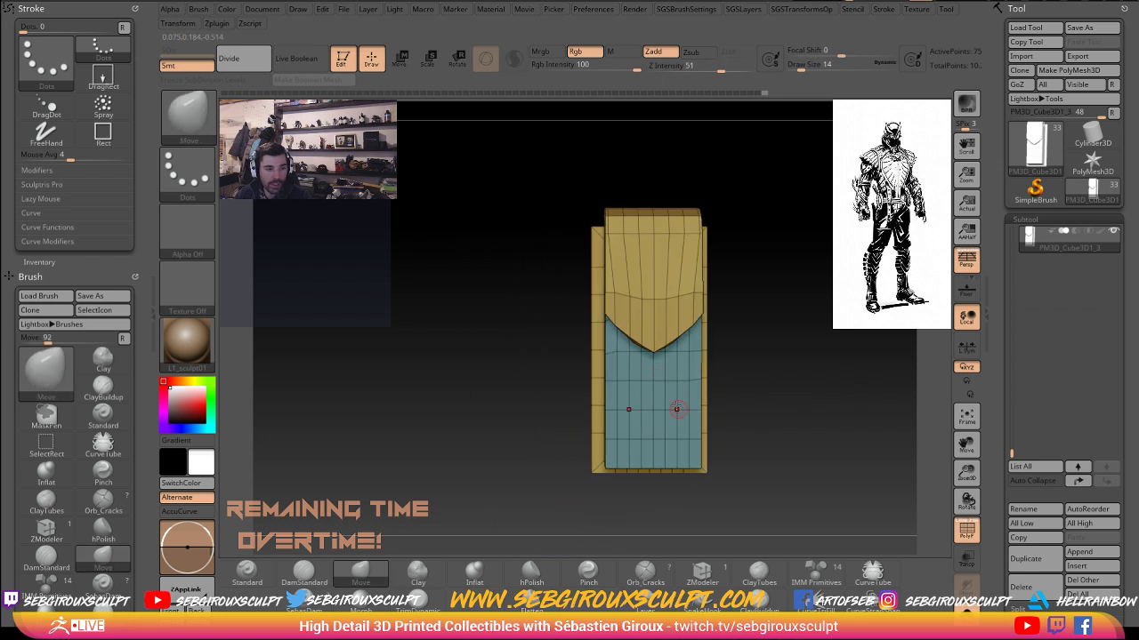
- Subdivide the pouch to level 4 to preview its smoothed form, and return to the unsubdivided mesh
right_click_drag(762, 442, 819, 436)
key("ctrl+d")
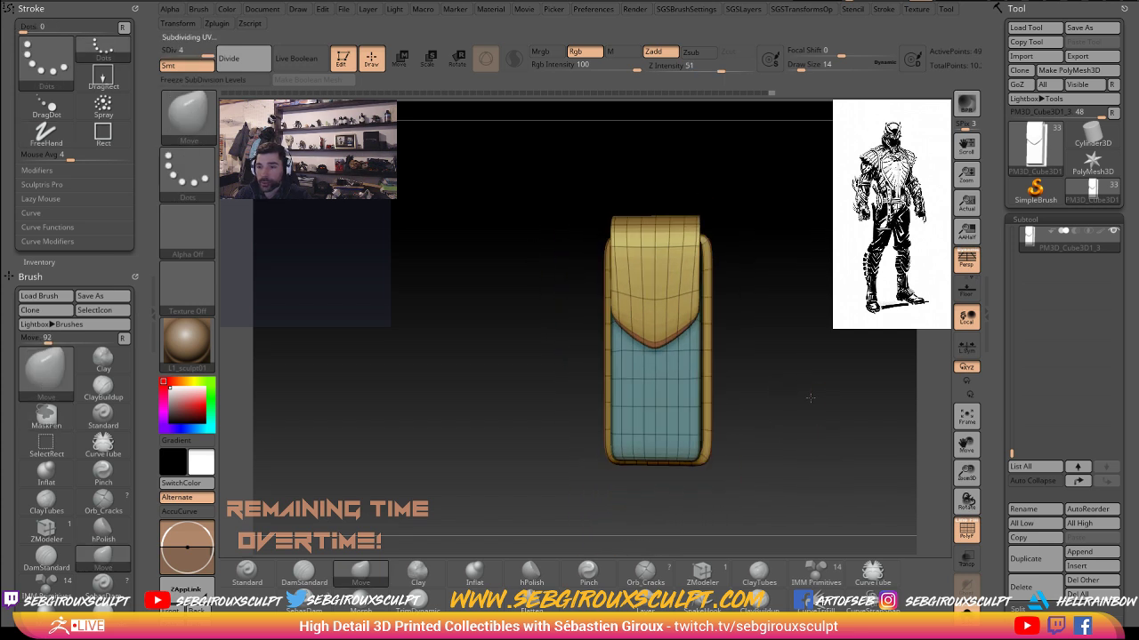
right_click_drag(792, 390, 896, 430)
key("shift+f")
mouse_move(885, 472)
right_mouse_down("shift")
mouse_move(854, 444)
mouse_move(871, 401)
mouse_move(852, 394)
mouse_move(919, 392)
mouse_move(879, 427)
mouse_move(859, 361)
mouse_move(871, 376)
mouse_move(844, 427)
mouse_move(844, 407)
mouse_move(872, 394)
mouse_move(845, 415)
mouse_move(894, 402)
mouse_move(845, 370)
mouse_move(826, 317)
right_mouse_up("shift")
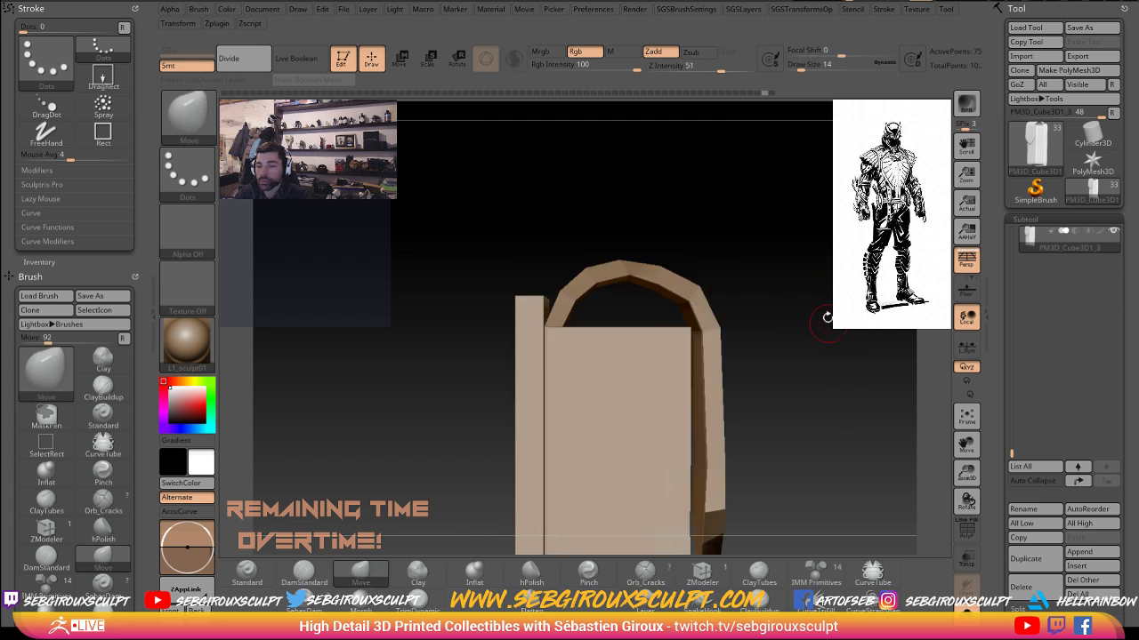
key("shift+f")
- Mask across the flap's arched top from the side, clear the mask and set the Move brush's draw size to 22
right_click_drag(867, 430, 791, 305)
left_click_drag(787, 241, 590, 325, "ctrl")
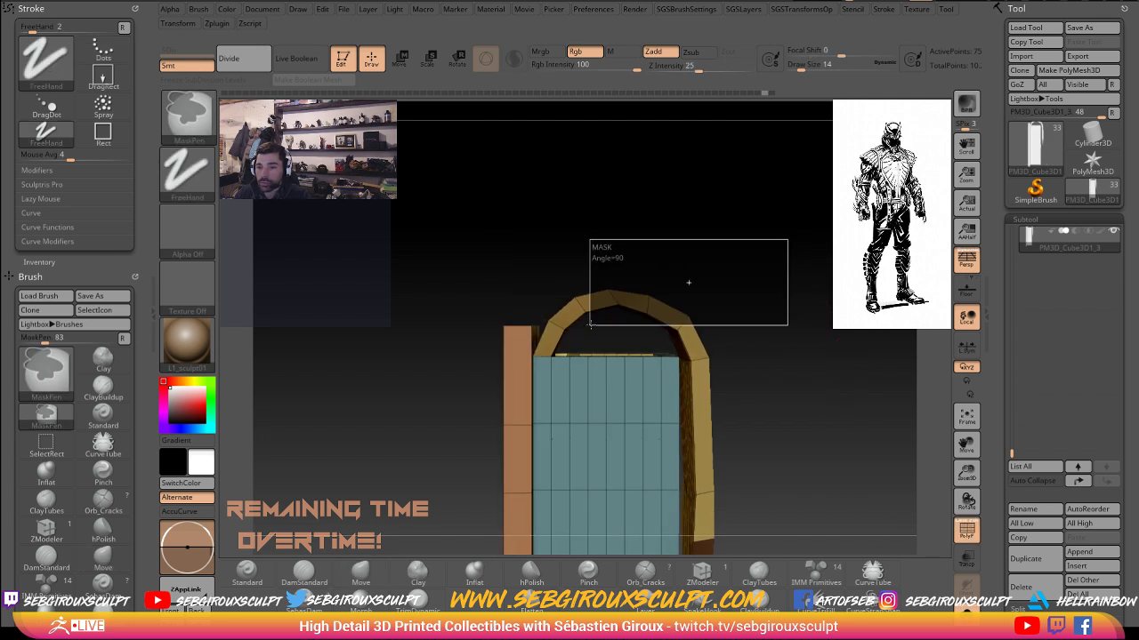
left_click_drag(684, 287, 684, 289, "ctrl")
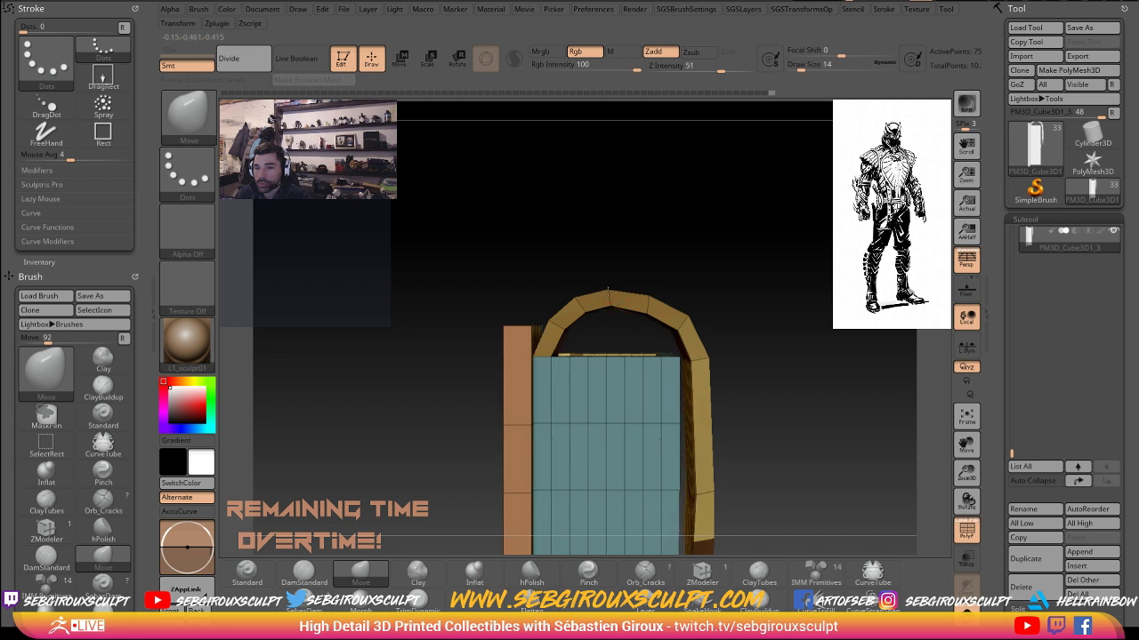
key("space")
left_click(607, 291)
right_click_drag(616, 292, 625, 345)
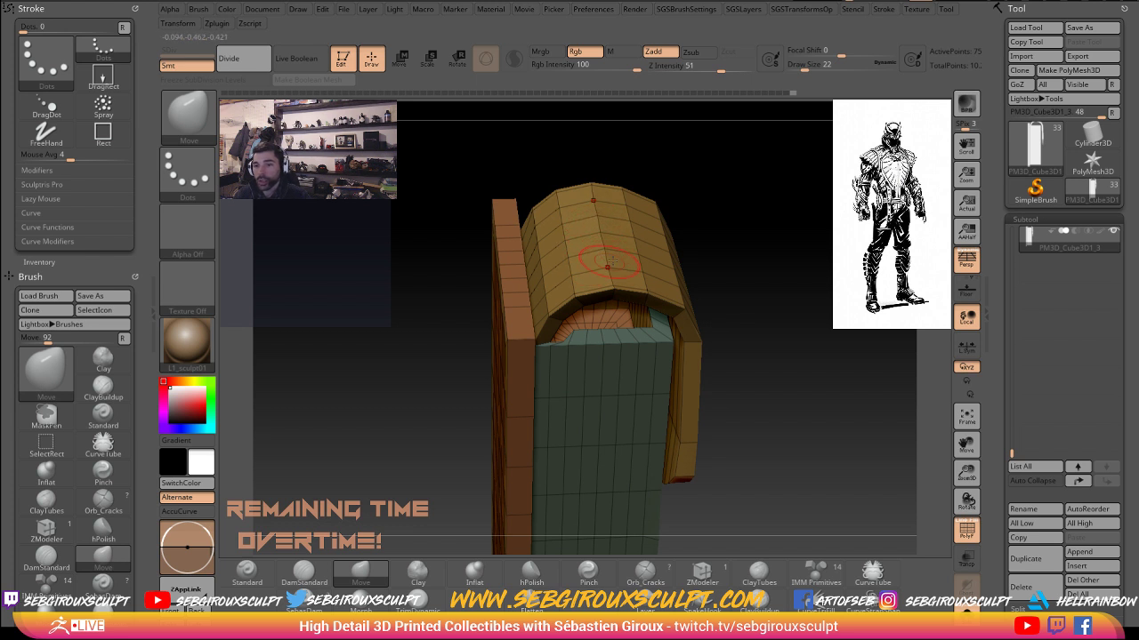
- Mask the flap's arch from the side and flatten its curve closer to the top of the box
mouse_move(744, 261)
right_mouse_down()
mouse_move(795, 252)
mouse_move(801, 239)
mouse_move(820, 267)
mouse_move(815, 254)
mouse_move(808, 270)
mouse_move(620, 294)
mouse_move(765, 236)
mouse_move(770, 220)
mouse_move(813, 256)
mouse_move(837, 377)
mouse_move(785, 295)
mouse_move(559, 229)
right_mouse_up()
key("ctrl")
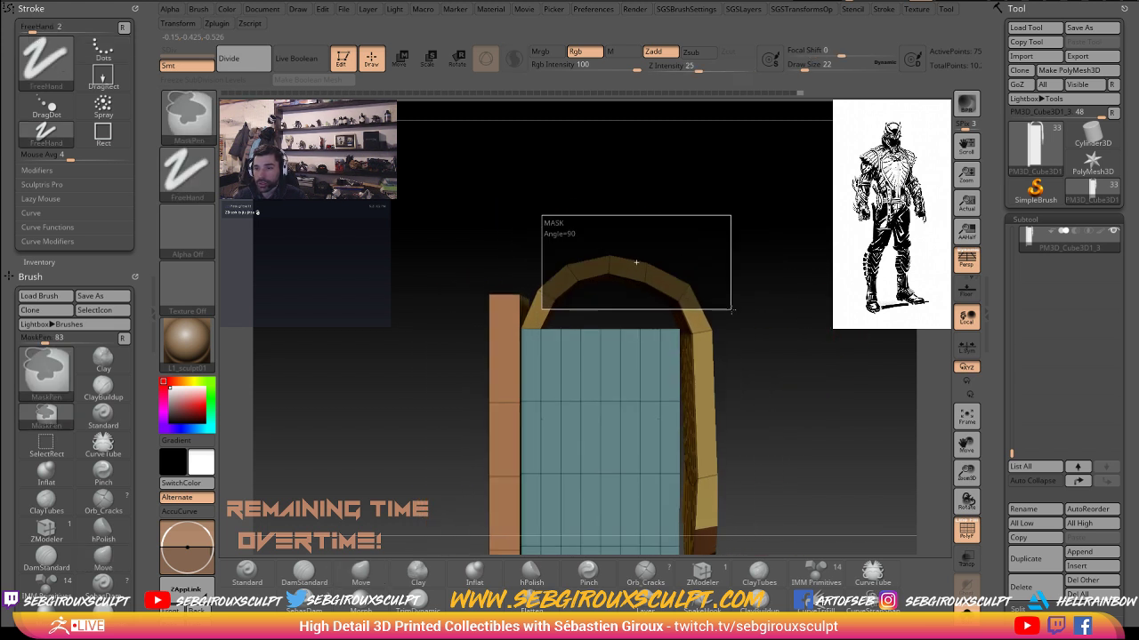
mouse_move(752, 329)
right_mouse_down()
mouse_move(658, 334)
mouse_move(796, 325)
mouse_move(608, 256)
mouse_move(658, 244)
right_mouse_up()
key("ctrl")
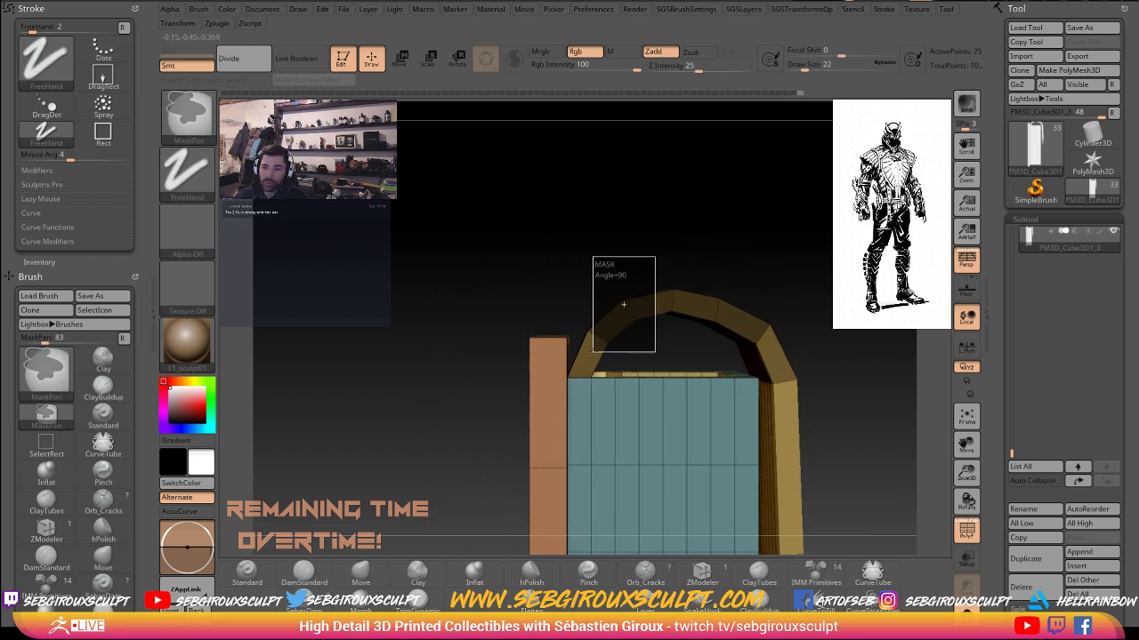
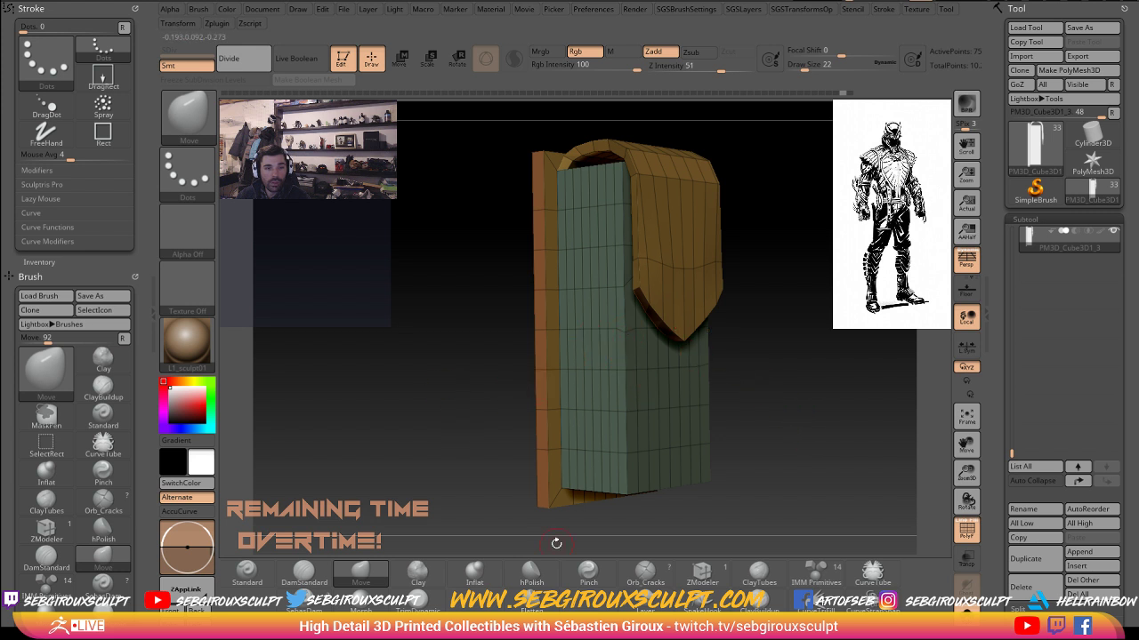
- Examine the pouch from the front, side and three-quarter angles to judge the flap's shape and its fit on the box
left_click_drag(770, 421, 758, 418)
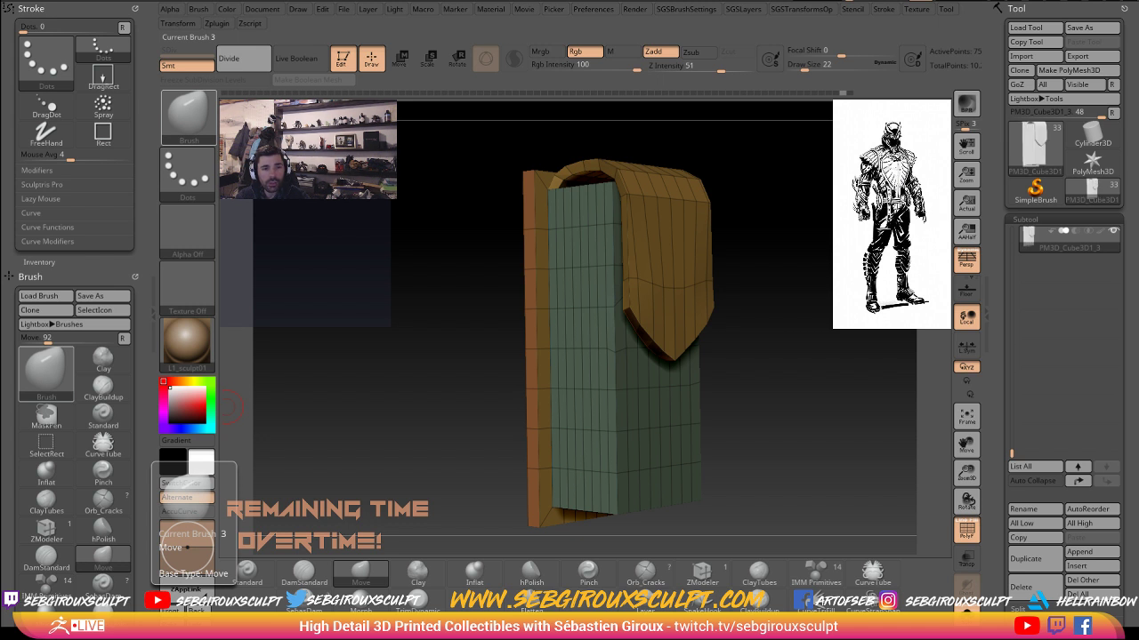
left_click_drag(402, 374, 382, 345)
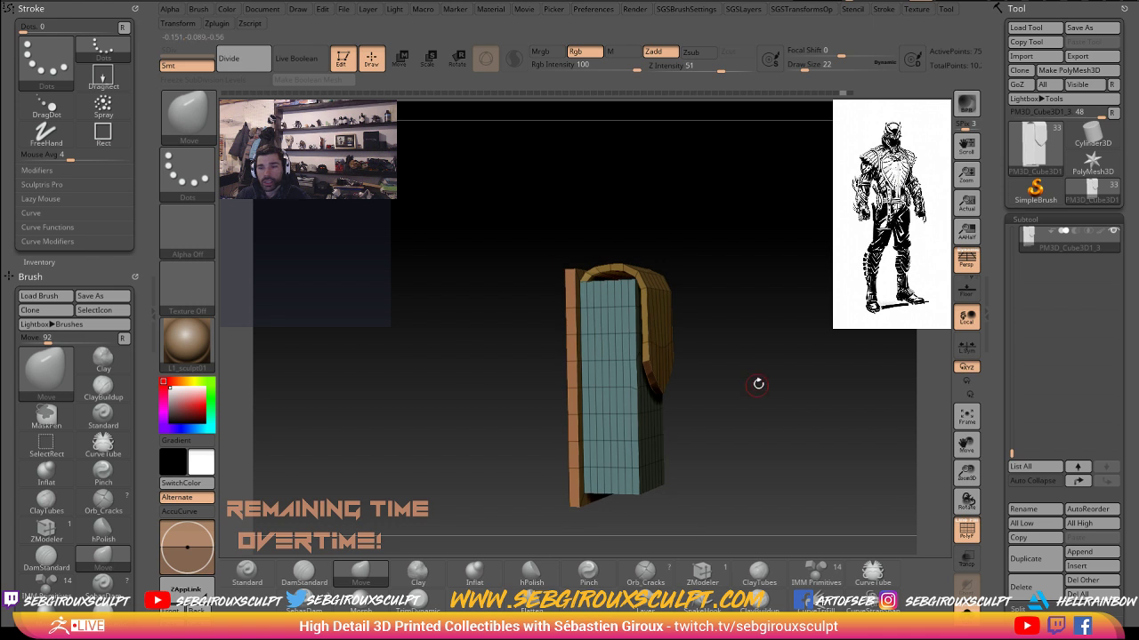
left_click_drag(758, 383, 835, 344)
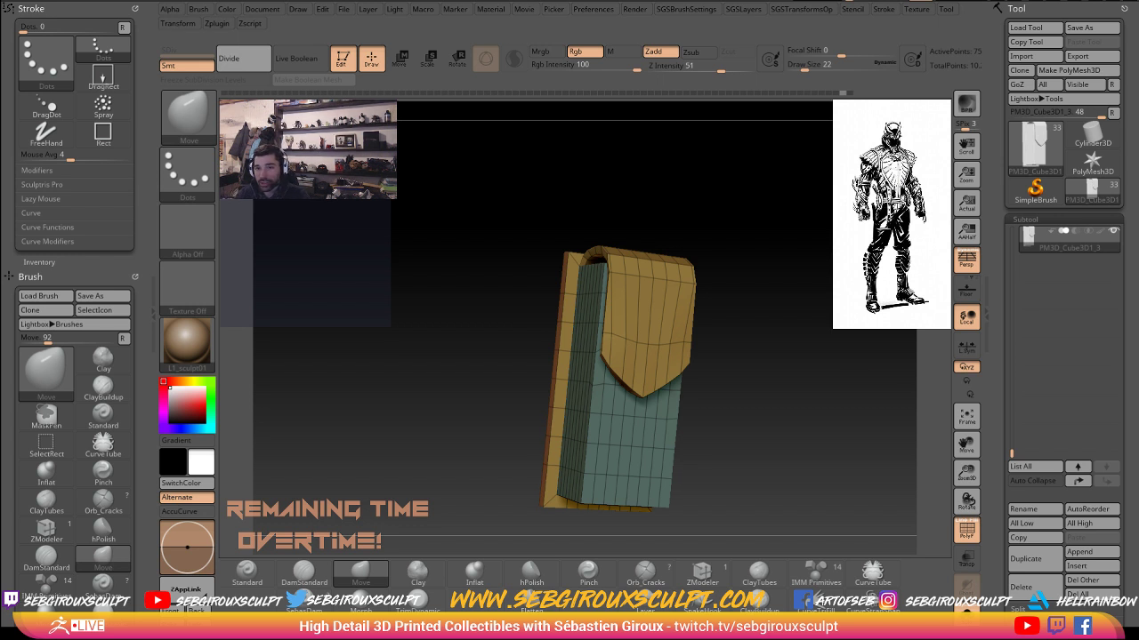
mouse_move(780, 392)
left_mouse_down()
mouse_move(818, 403)
mouse_move(867, 453)
mouse_move(877, 444)
mouse_move(778, 392)
left_mouse_up()
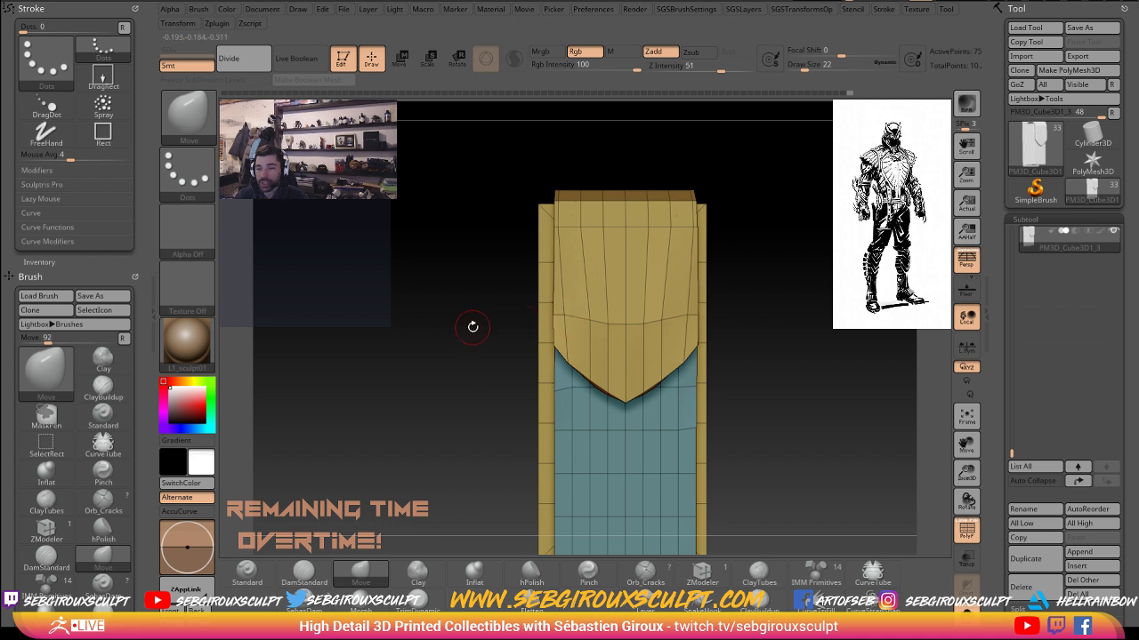
left_click_drag(472, 327, 507, 285)
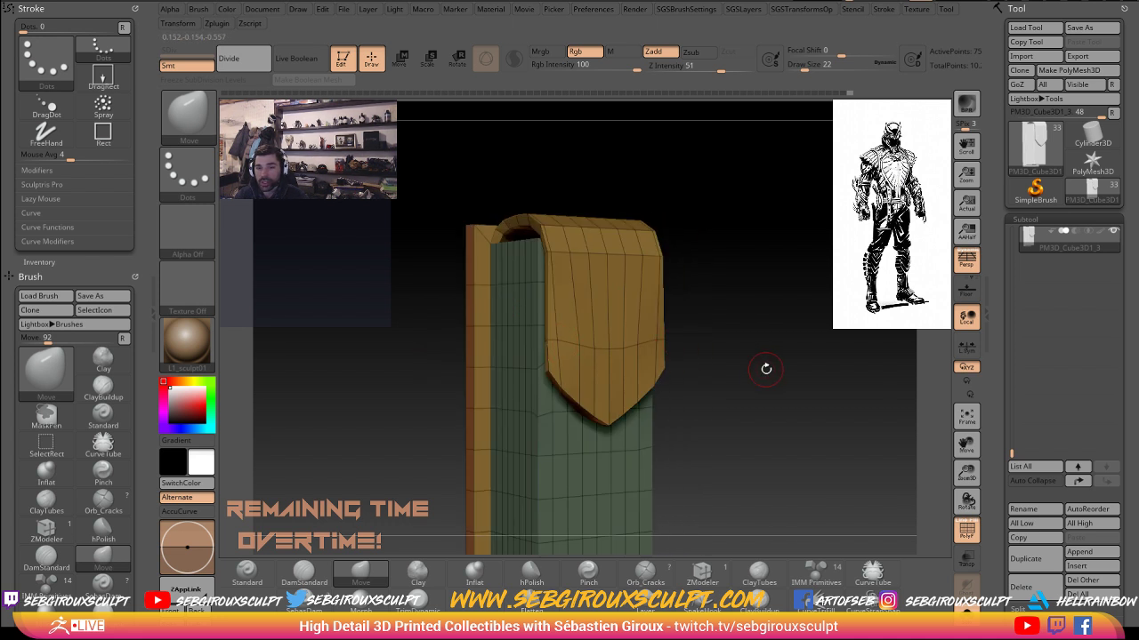
left_click_drag(766, 368, 552, 352)
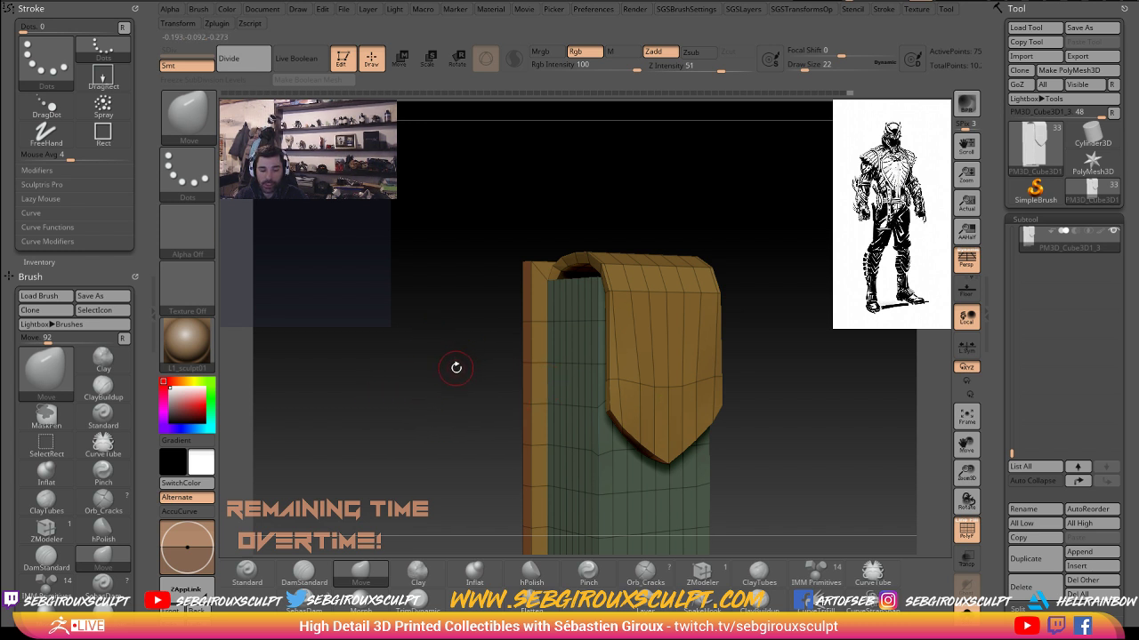
left_click_drag(449, 391, 503, 407)
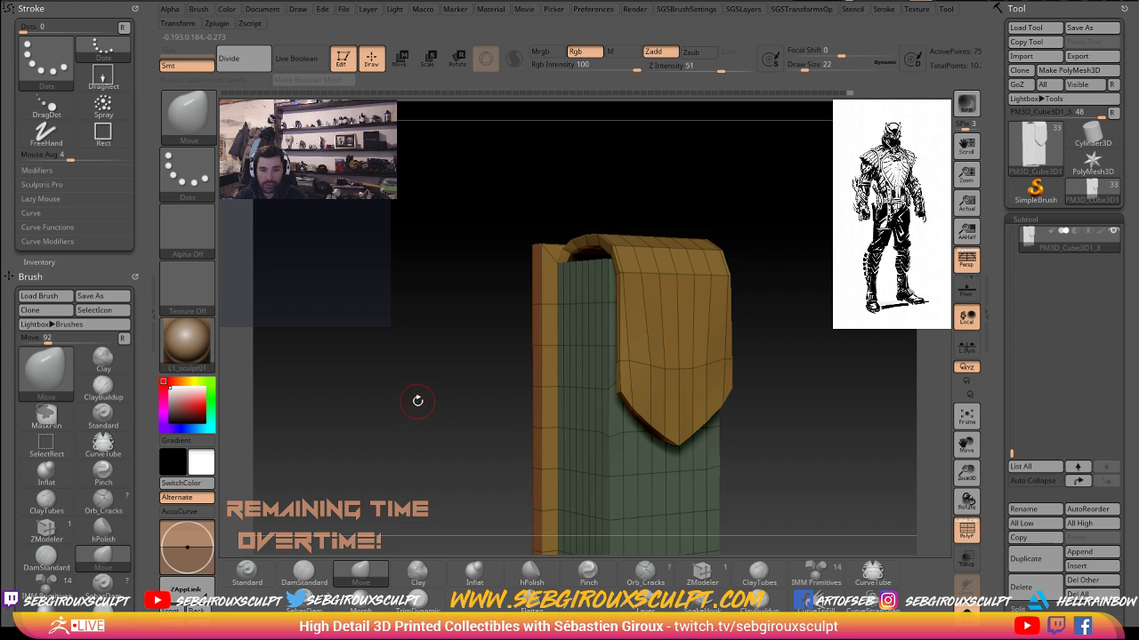
left_click_drag(414, 419, 409, 400)
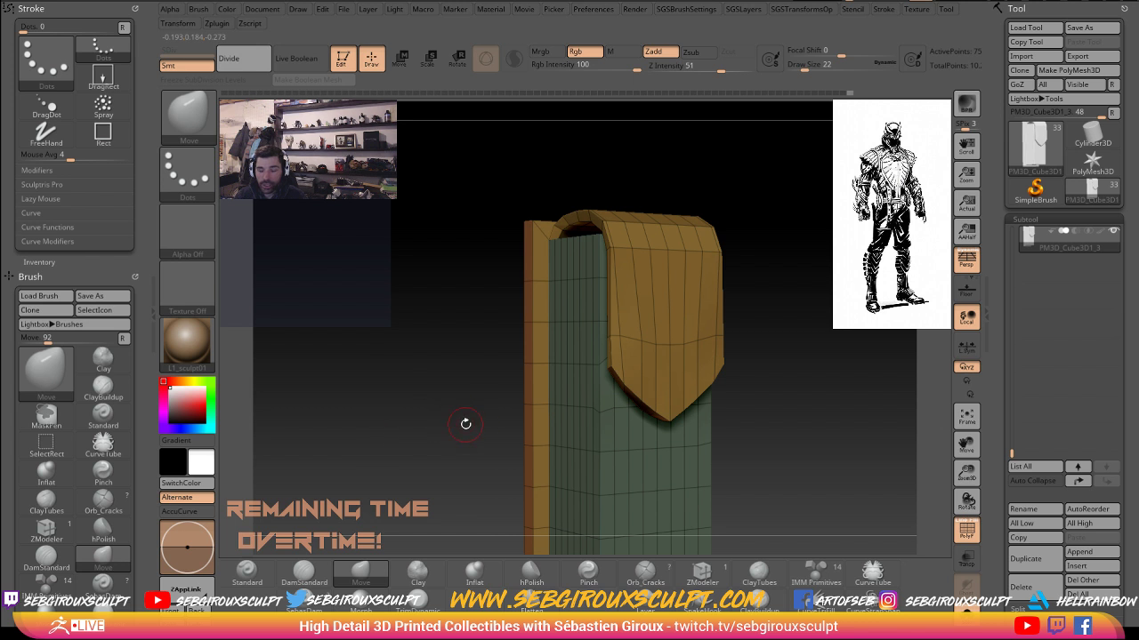
key("1")
key("2")
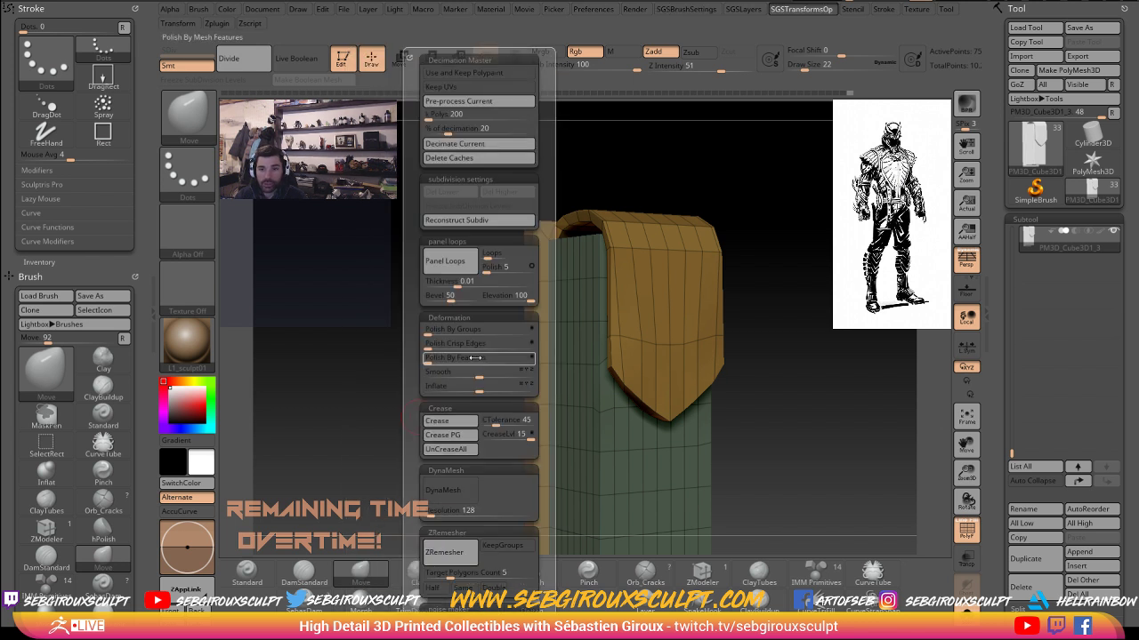
key("1")
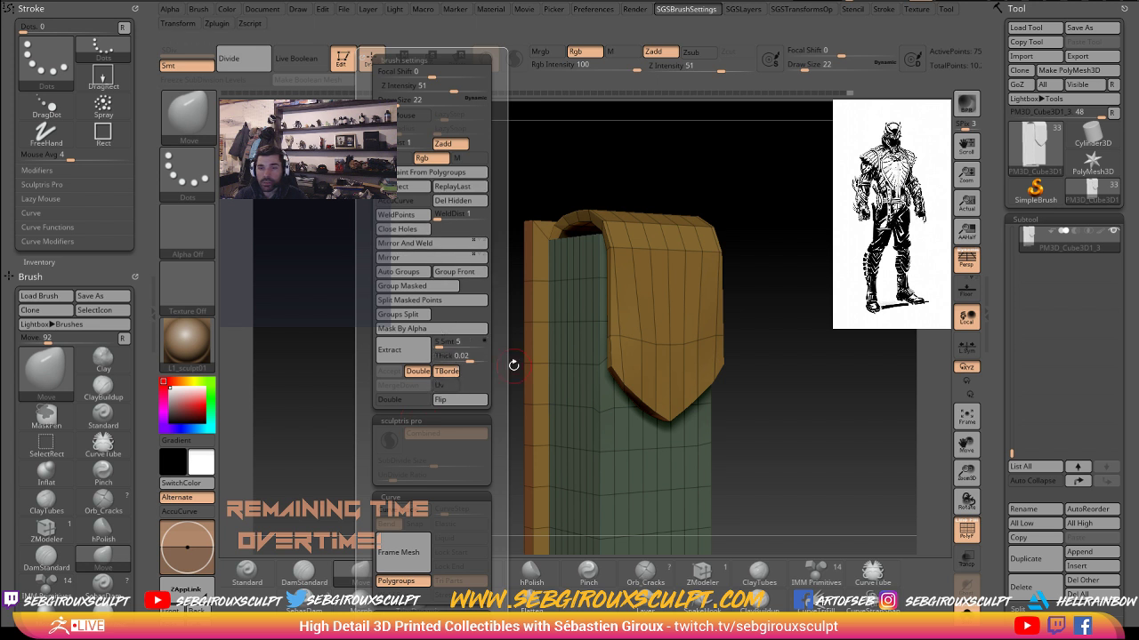
scroll(498, 371, "down", 10)
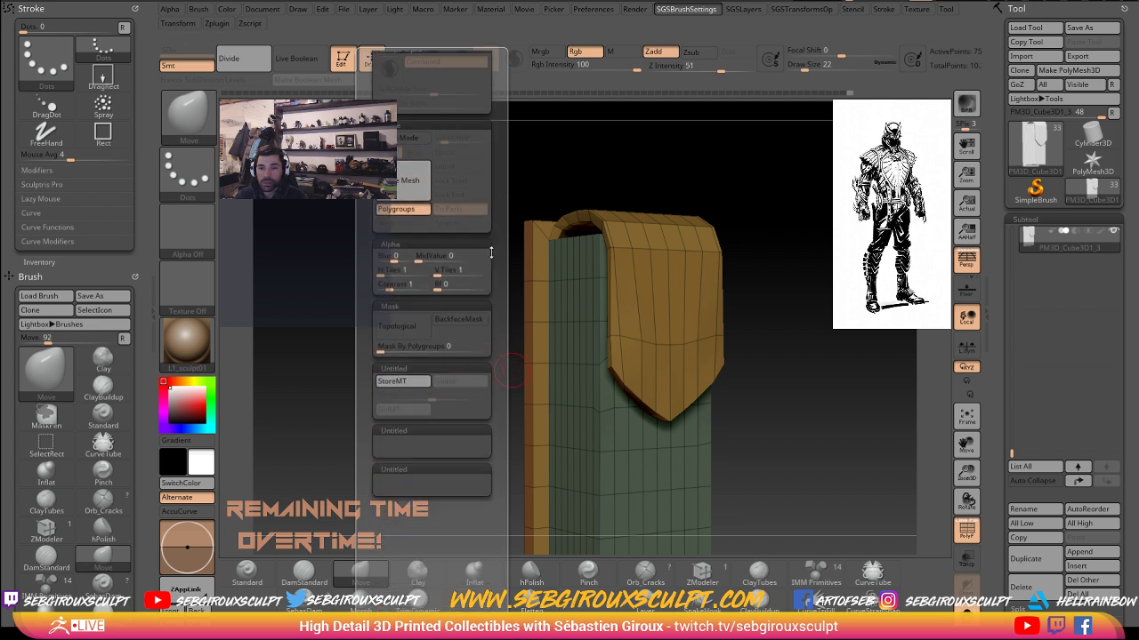
scroll(471, 338, "up", 8)
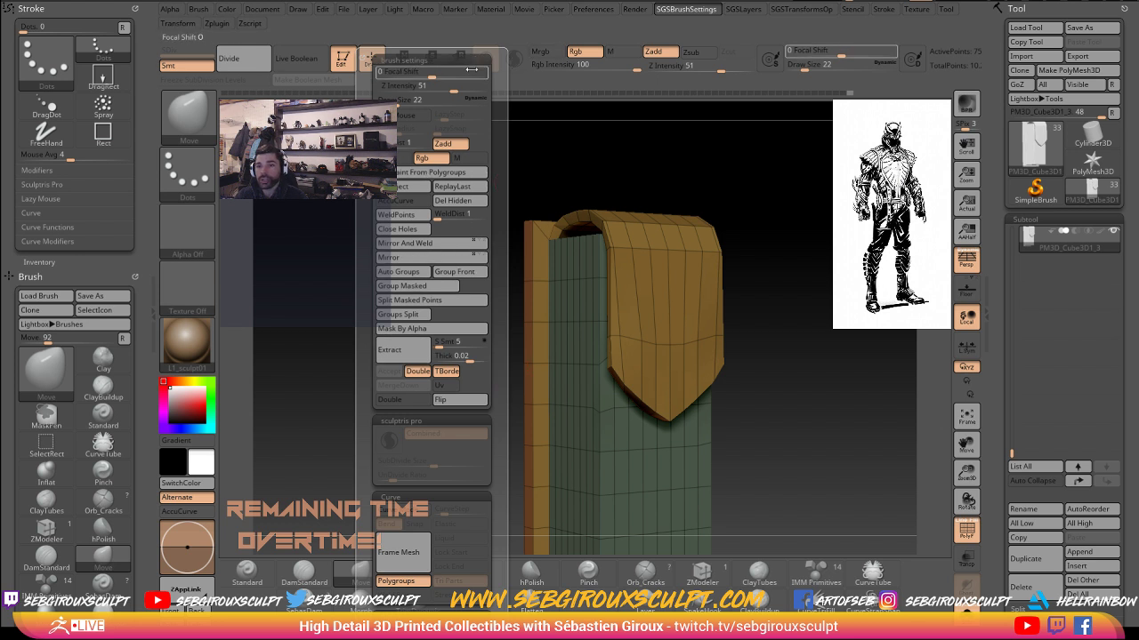
key("space")
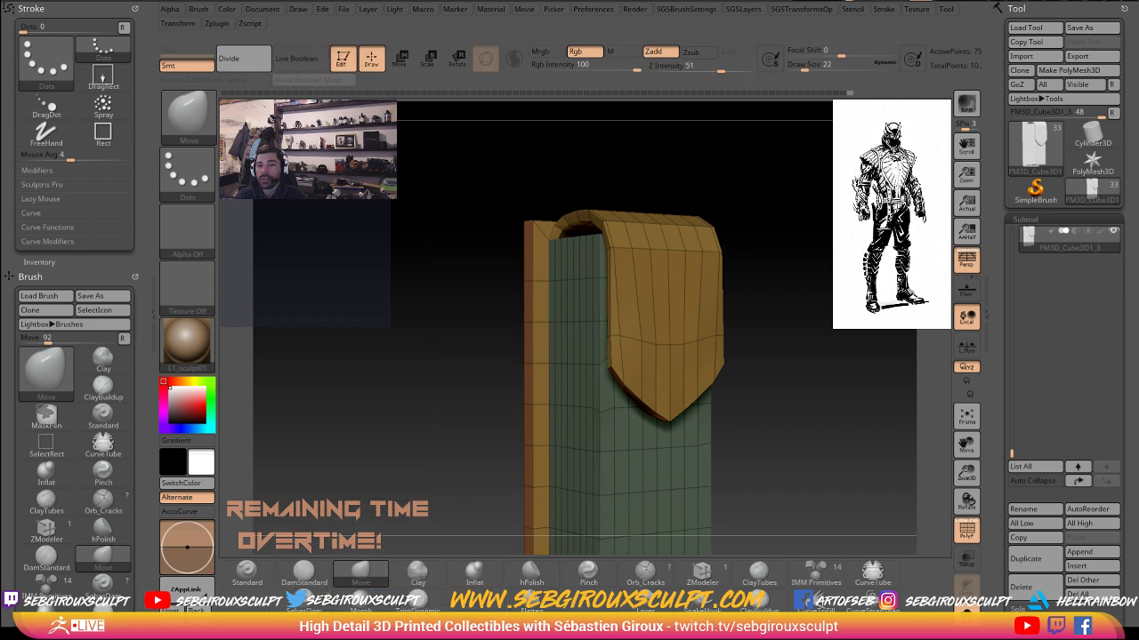
key("space")
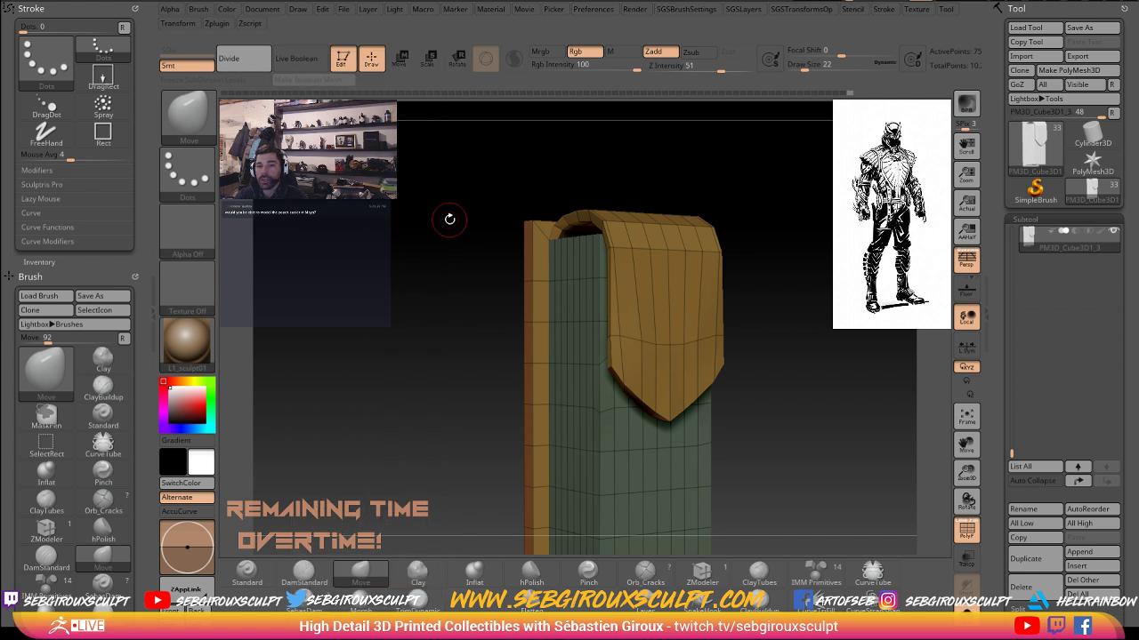
key("space")
mouse_move(496, 312)
left_mouse_down()
mouse_move(507, 256)
mouse_move(487, 310)
left_mouse_up()
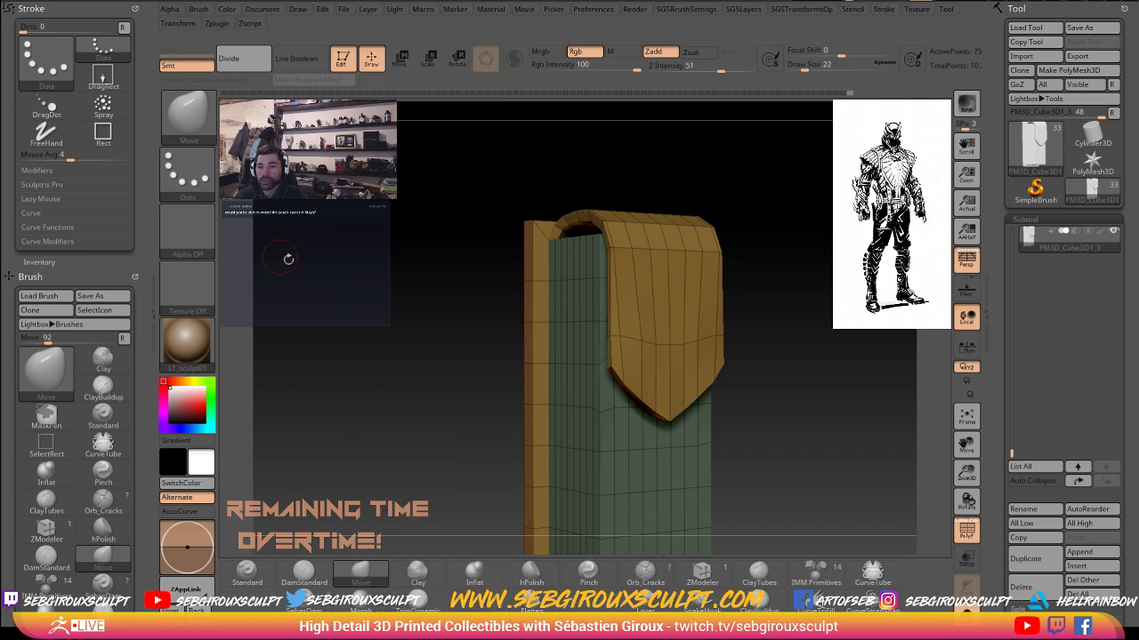
key("space")
key("space")
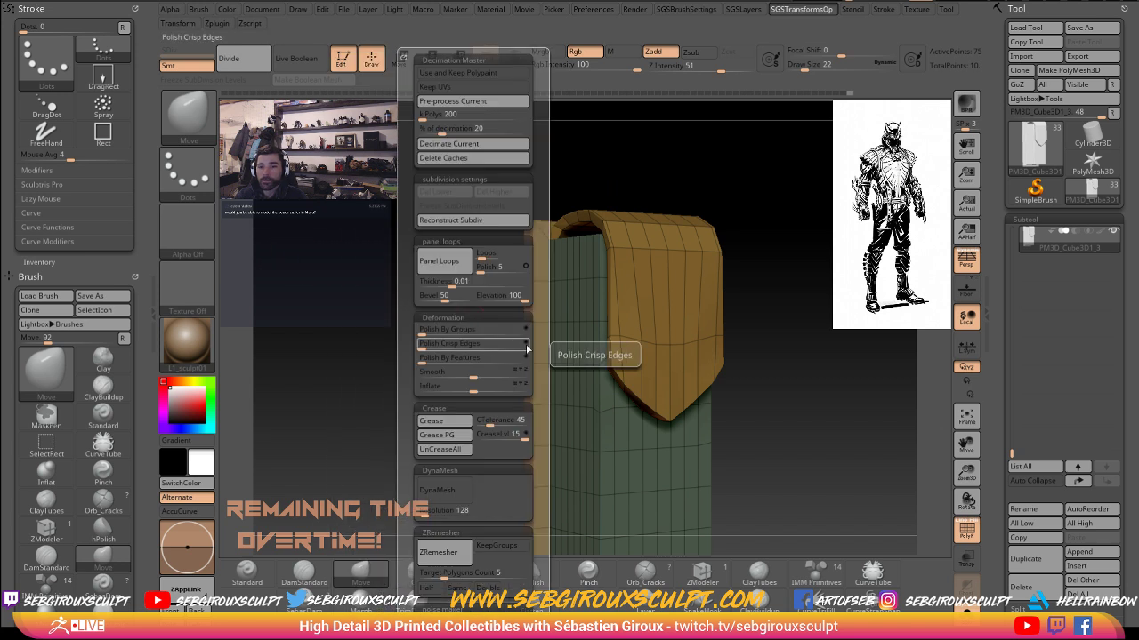
left_click_drag(535, 348, 539, 378)
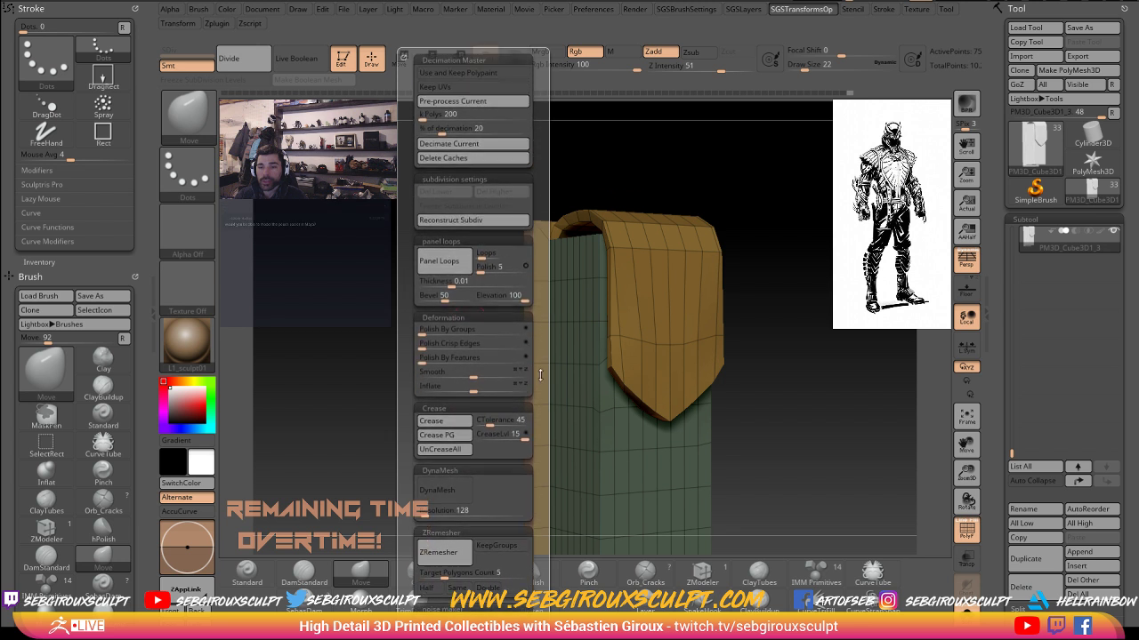
key("space")
mouse_move(777, 339)
left_mouse_down()
mouse_move(756, 346)
mouse_move(864, 337)
mouse_move(708, 346)
mouse_move(786, 347)
left_mouse_up()
left_click_drag(708, 281, 669, 263)
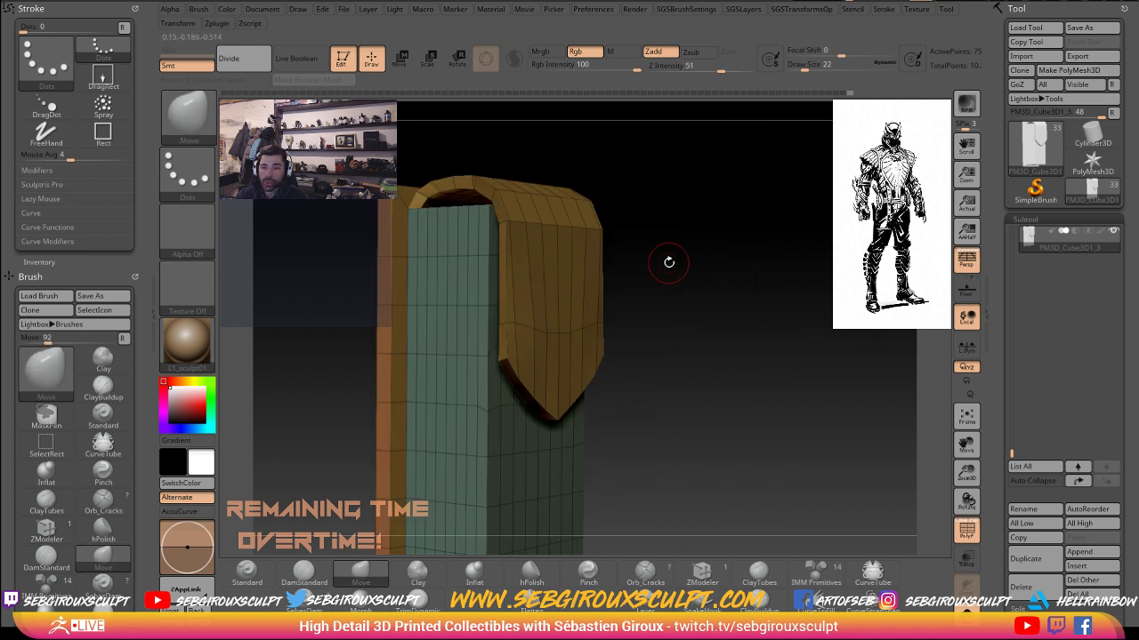
- Switch to the ZModeler brush and subdivide the pouch to level 4
key("b")
key("z")
key("m")
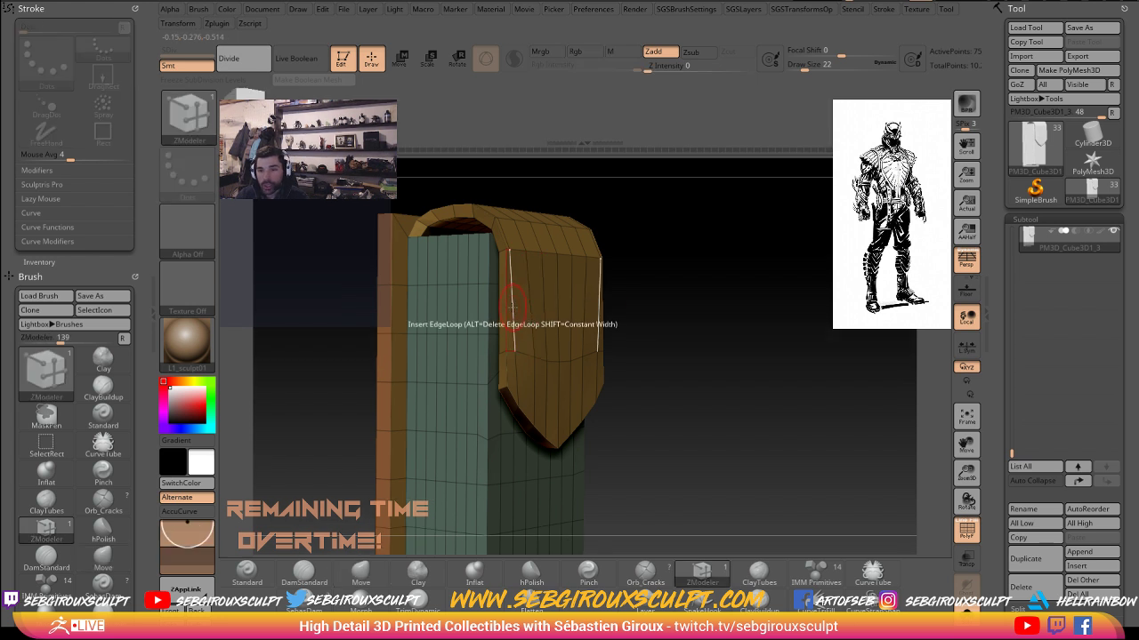
key("space")
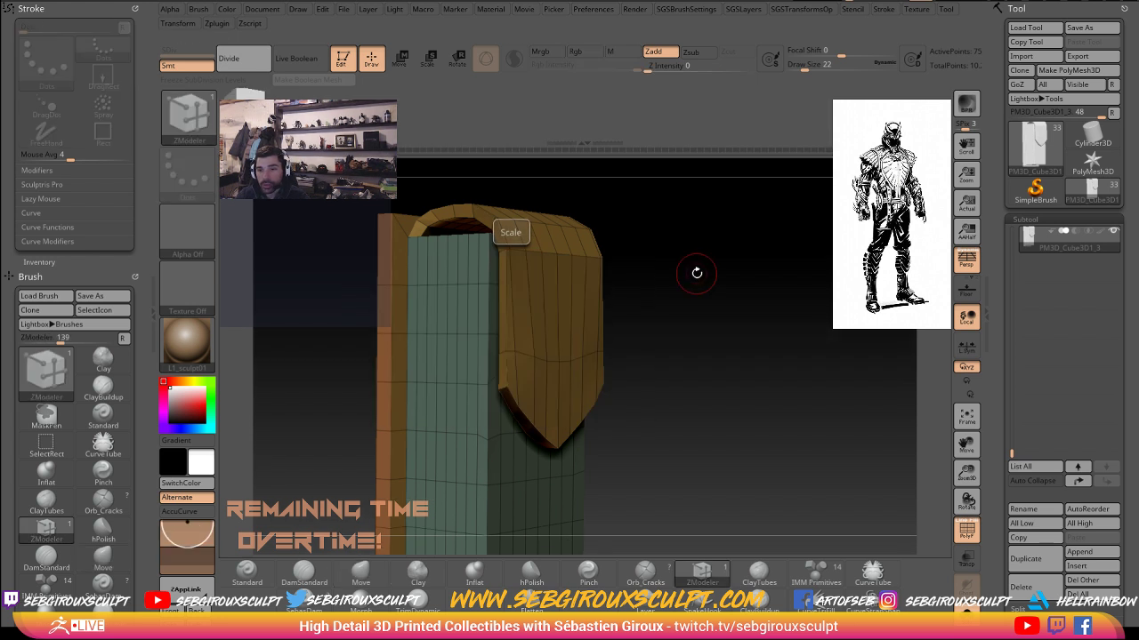
left_click_drag(692, 272, 719, 317)
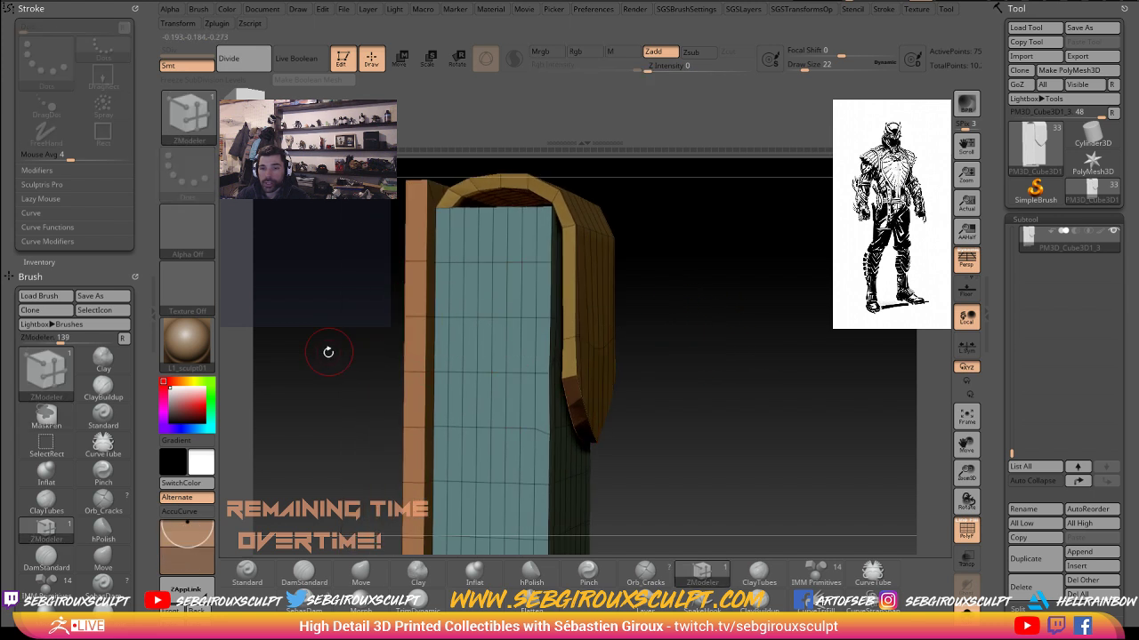
mouse_move(326, 353)
left_mouse_down()
mouse_move(338, 394)
mouse_move(393, 352)
left_mouse_up()
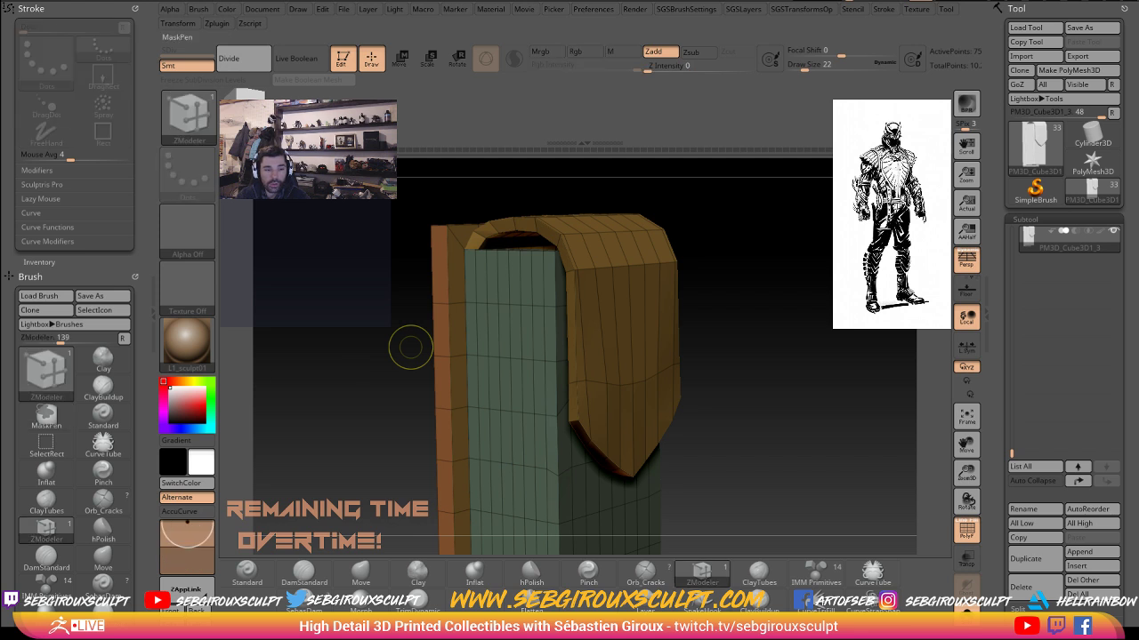
left_click_drag(355, 370, 454, 373)
key("ctrl+d")
key("ctrl+d")
key("ctrl+d")
- Examine the smoothed flap and box edges from the side and up close, and return to the unsubdivided mesh
mouse_move(752, 363)
left_mouse_down()
mouse_move(694, 372)
mouse_move(739, 360)
left_mouse_up()
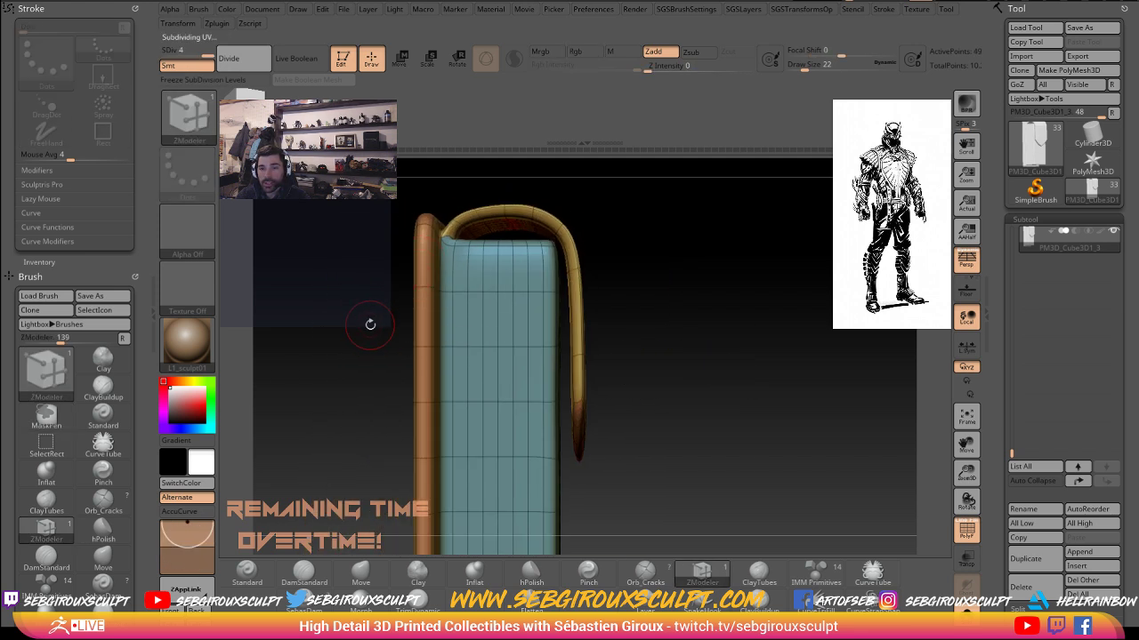
left_click_drag(368, 325, 328, 397)
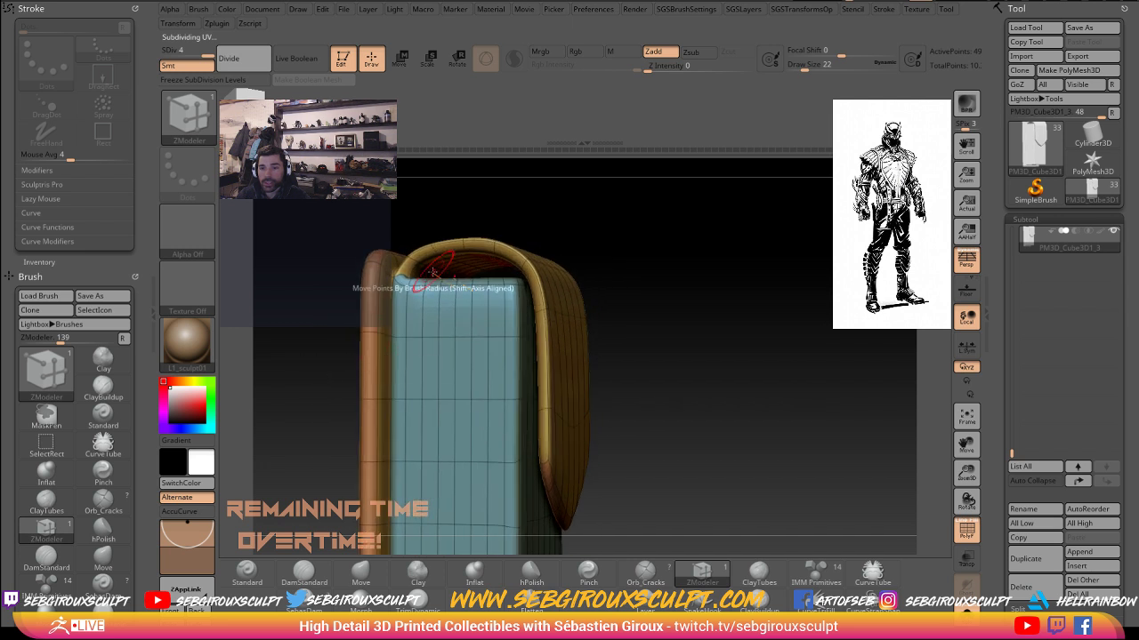
left_click_drag(635, 348, 554, 300)
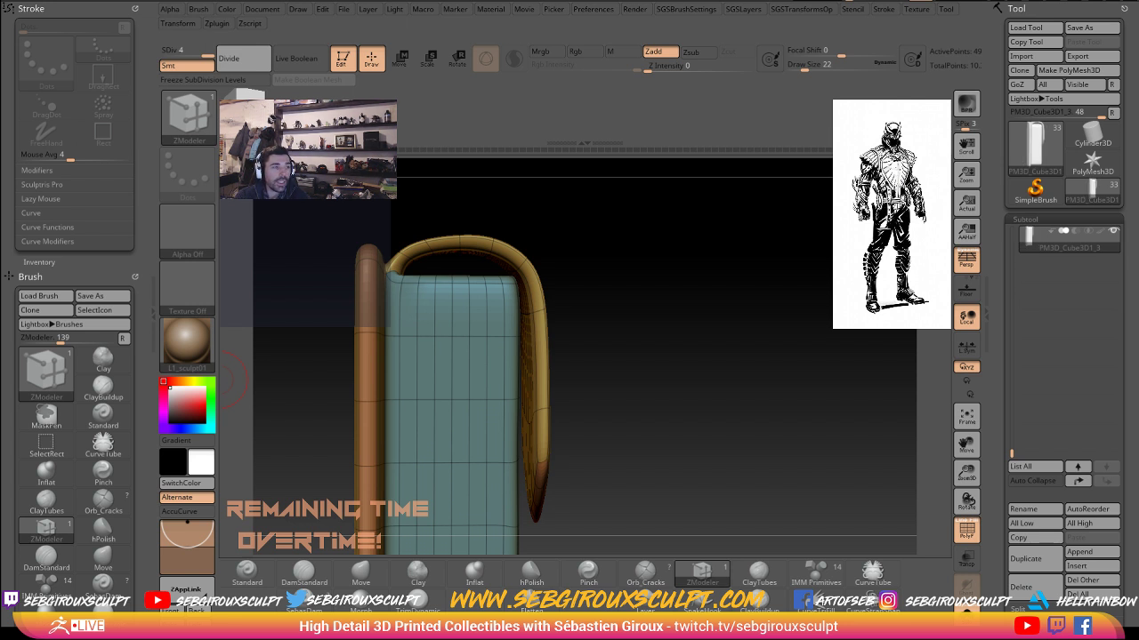
left_click_drag(676, 345, 591, 327)
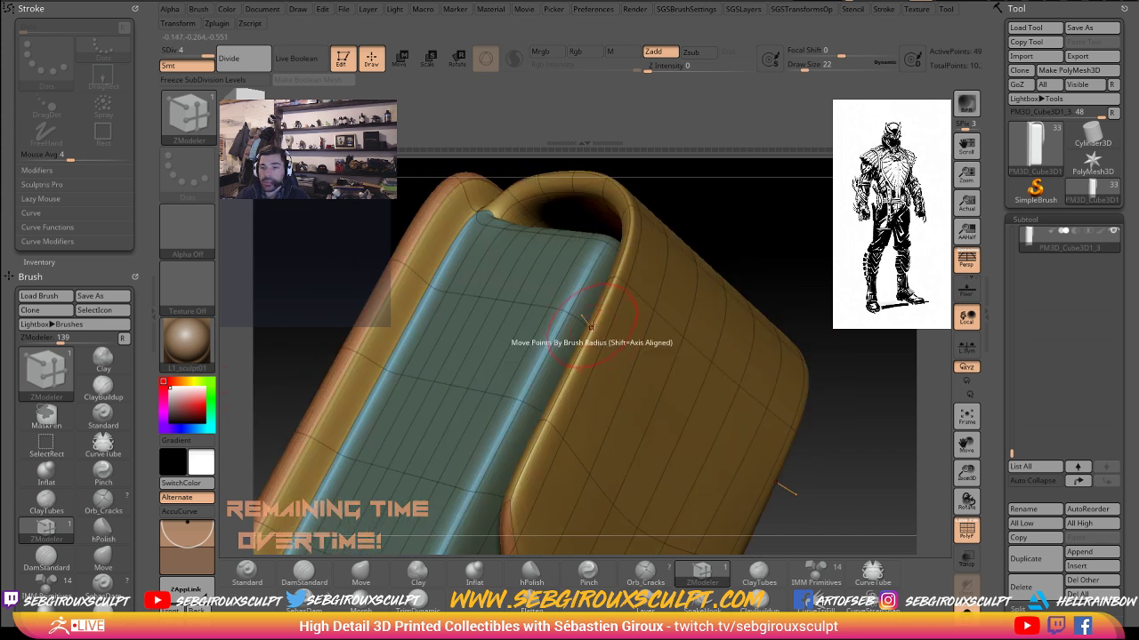
left_click_drag(738, 284, 480, 348)
key("shift+d")
key("shift+d")
key("ctrl+z")
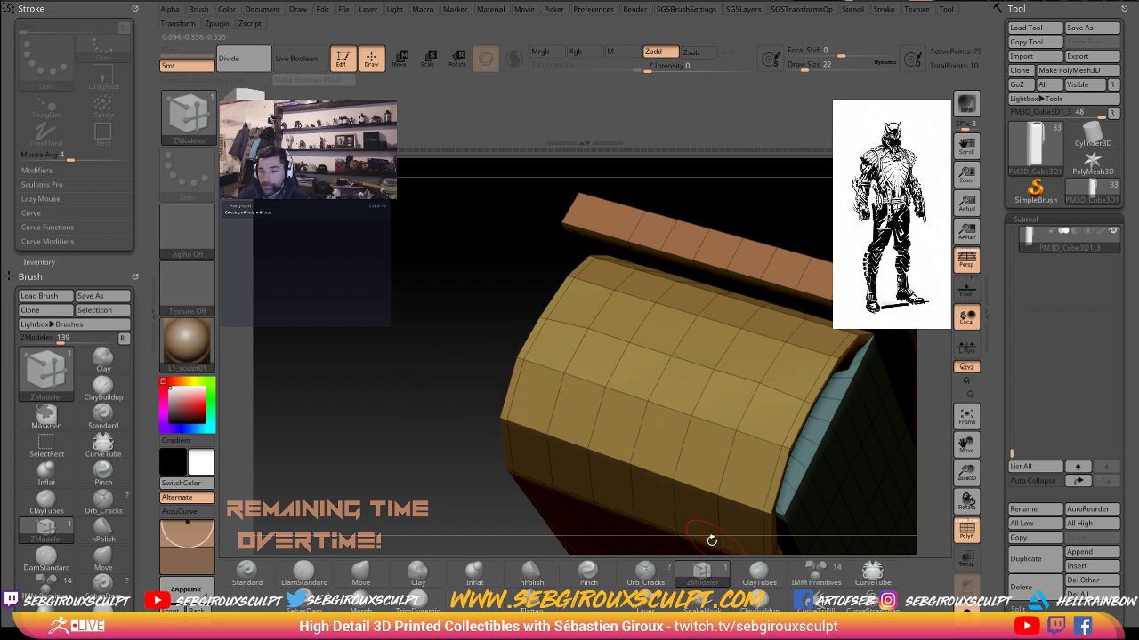
- Delete the edge loop along the flap's side edge with the ZModeler Delete action set to EdgeLoop Complete
key("space")
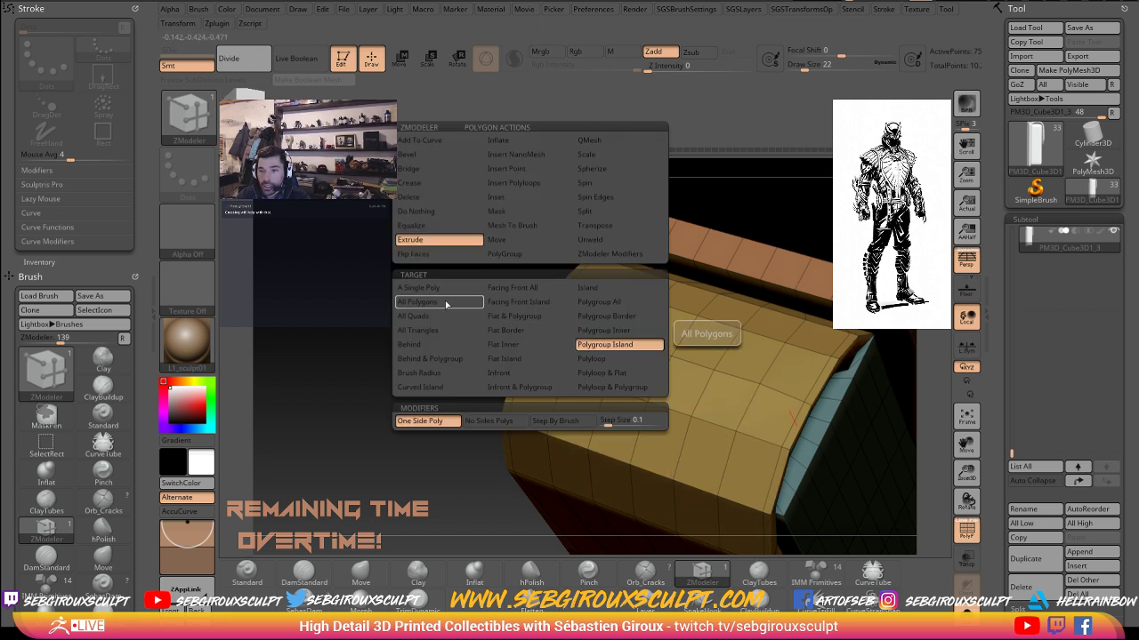
left_click_drag(289, 364, 356, 427)
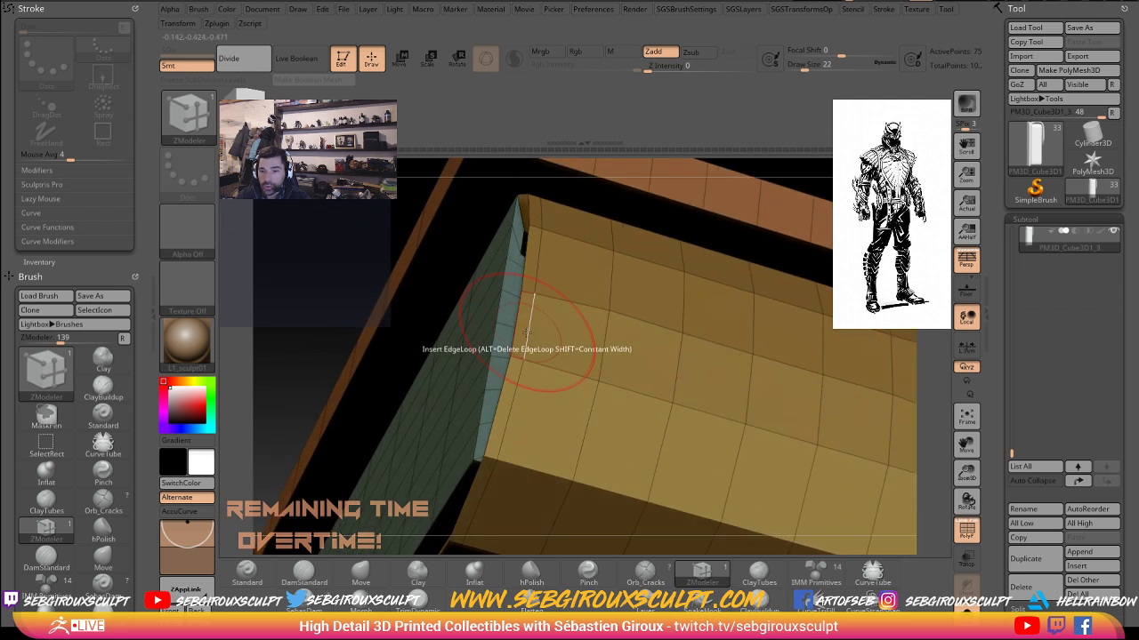
key("space")
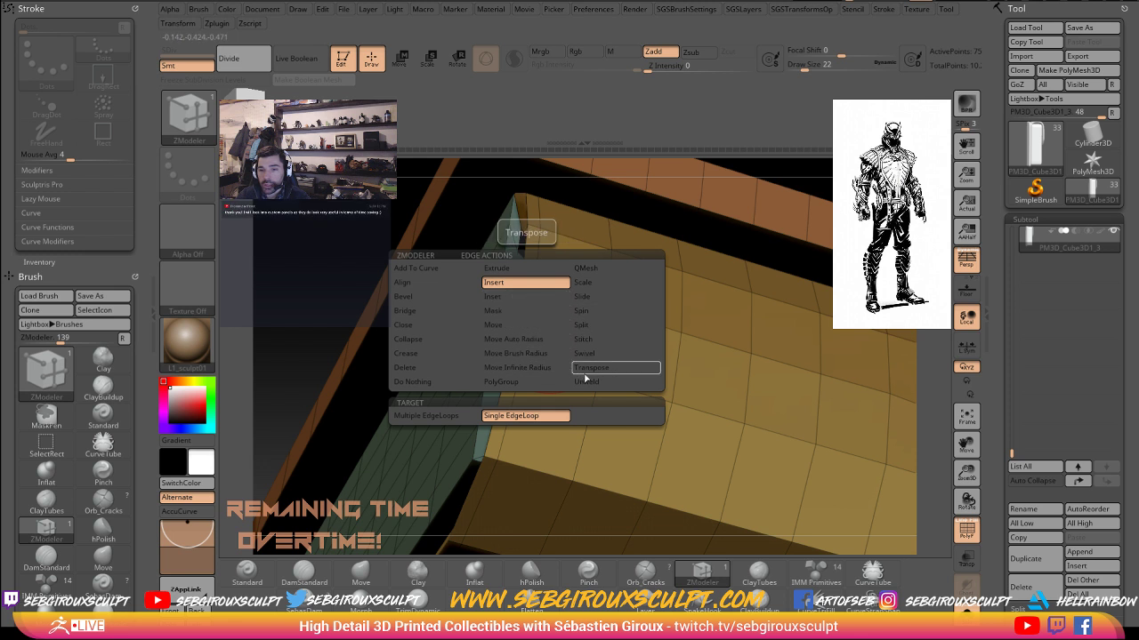
left_click(434, 374)
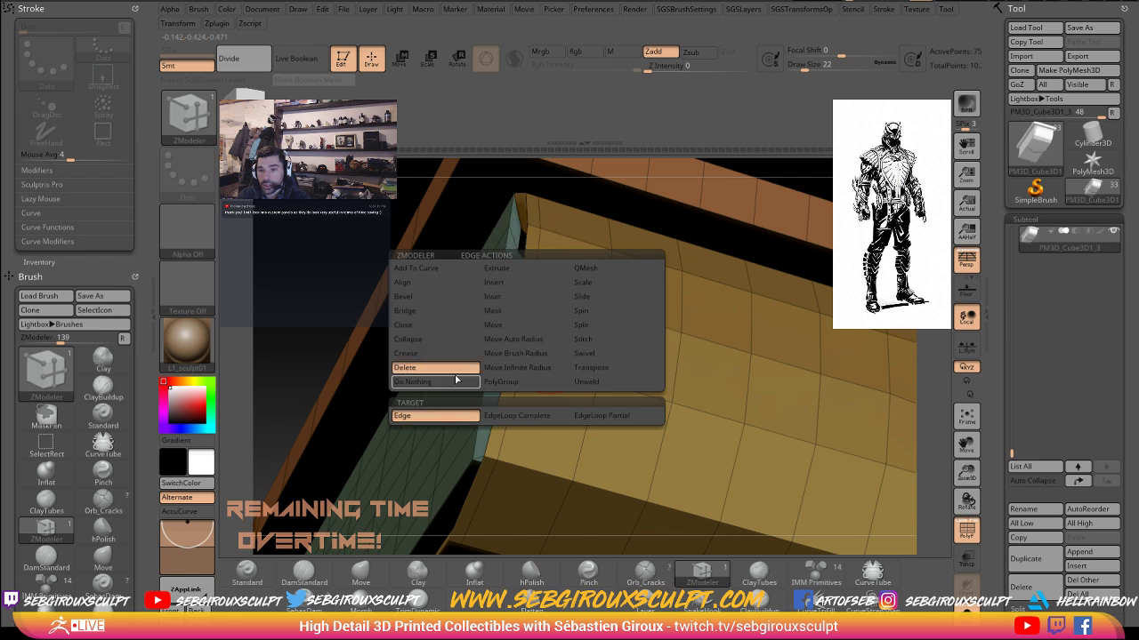
left_click(522, 418)
left_click(534, 279)
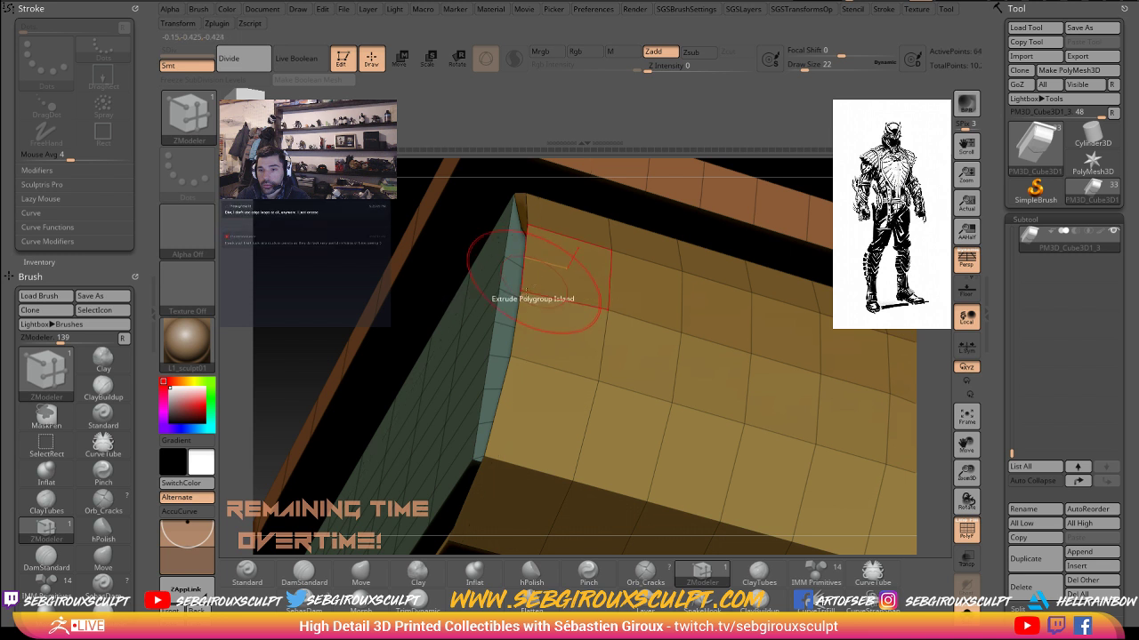
- Subdivide the pouch three times to preview the flap's softer side edges, and undo the subdivisions
right_click_drag(719, 310, 637, 295, "alt")
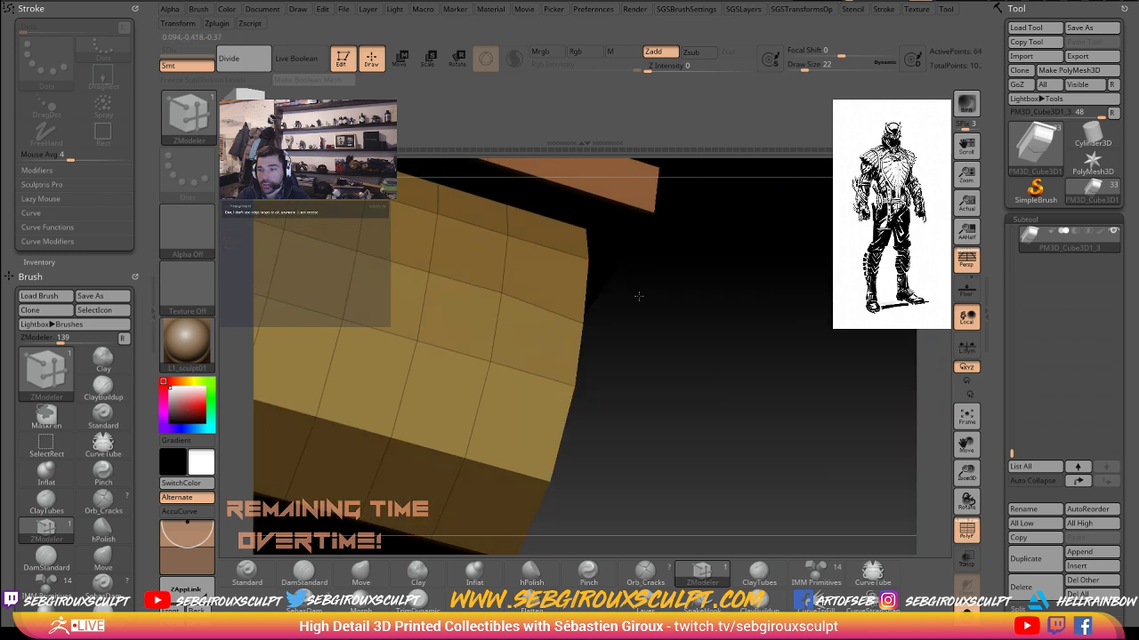
right_click_drag(813, 348, 740, 357, "alt")
key("ctrl+d")
key("ctrl+d")
key("ctrl+d")
right_click_drag(589, 318, 614, 342)
key("ctrl+z")
key("ctrl+z")
key("ctrl+z")
- Preview the pouch at subdivision level 4 to check the box's front edges and flap from below, and return to the base mesh
right_click_drag(726, 297, 795, 312)
key("ctrl+d")
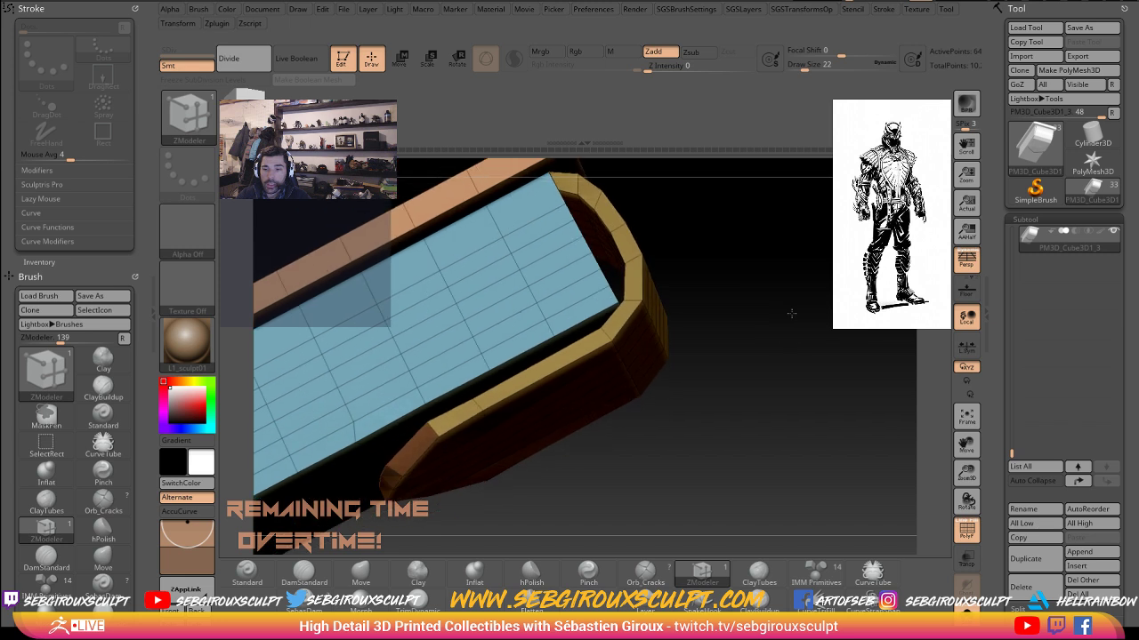
right_click_drag(660, 336, 739, 360)
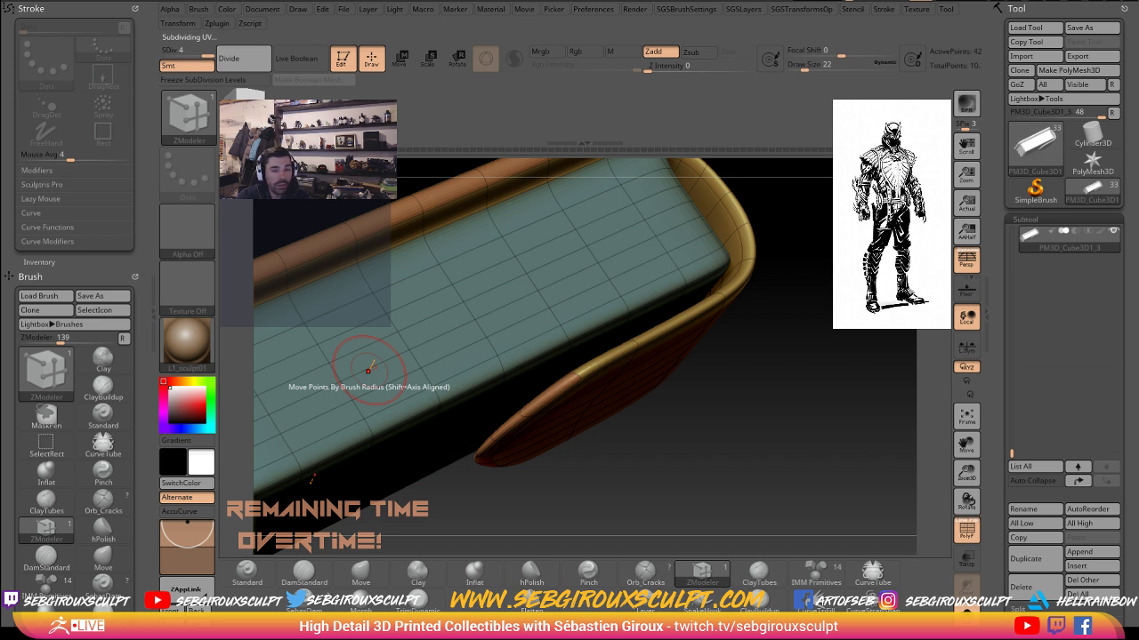
mouse_move(367, 370)
right_mouse_down()
mouse_move(786, 404)
mouse_move(755, 308)
right_mouse_up()
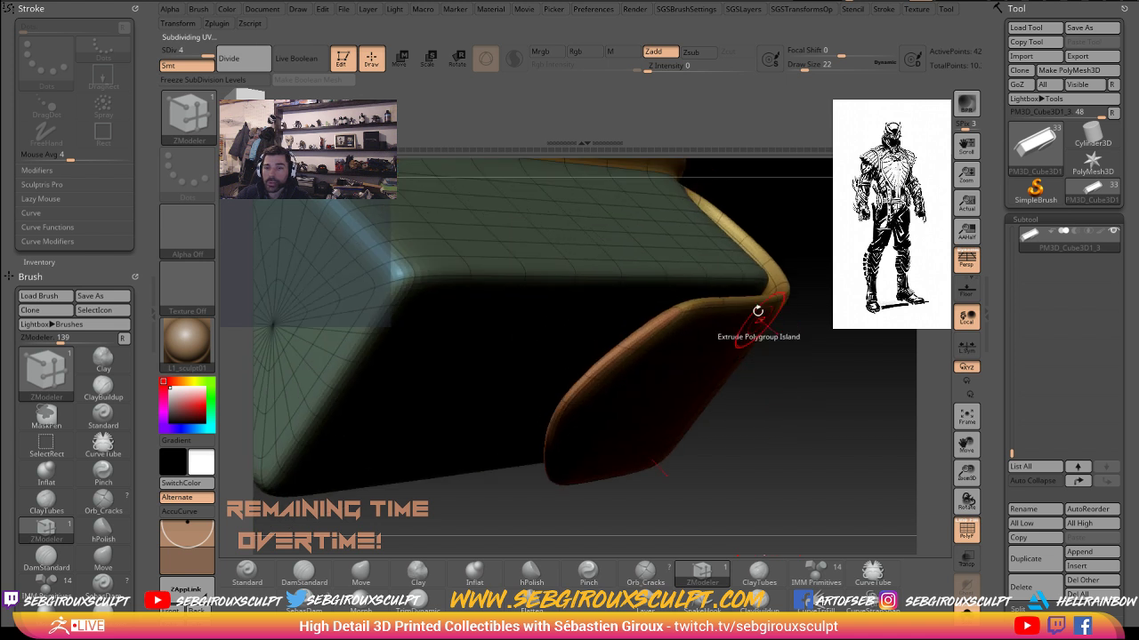
key("ctrl")
mouse_move(719, 265)
right_mouse_down()
mouse_move(811, 245)
mouse_move(674, 302)
right_mouse_up()
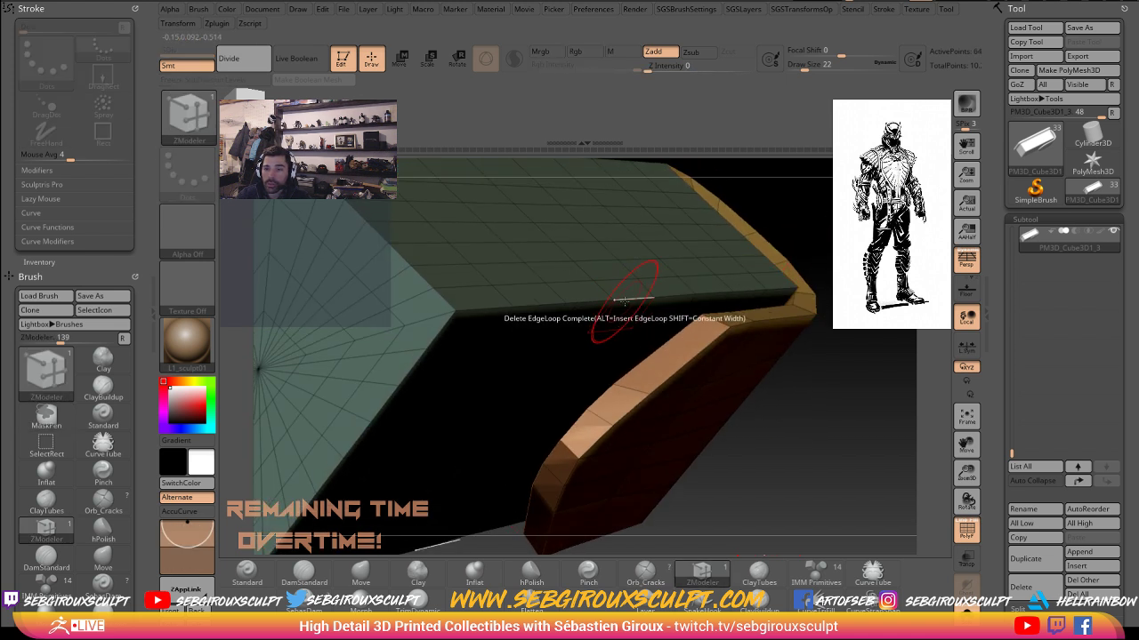
- Try a ZModeler Bevel with EdgeLoop Complete on the box's long front edge, and undo it
key("space")
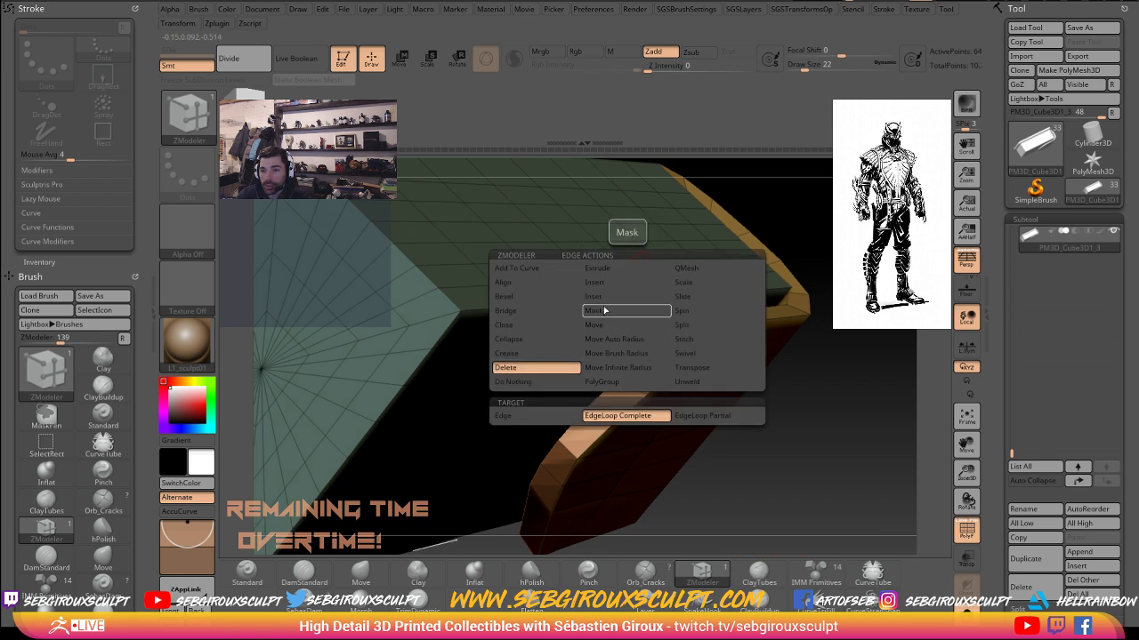
left_click(523, 299)
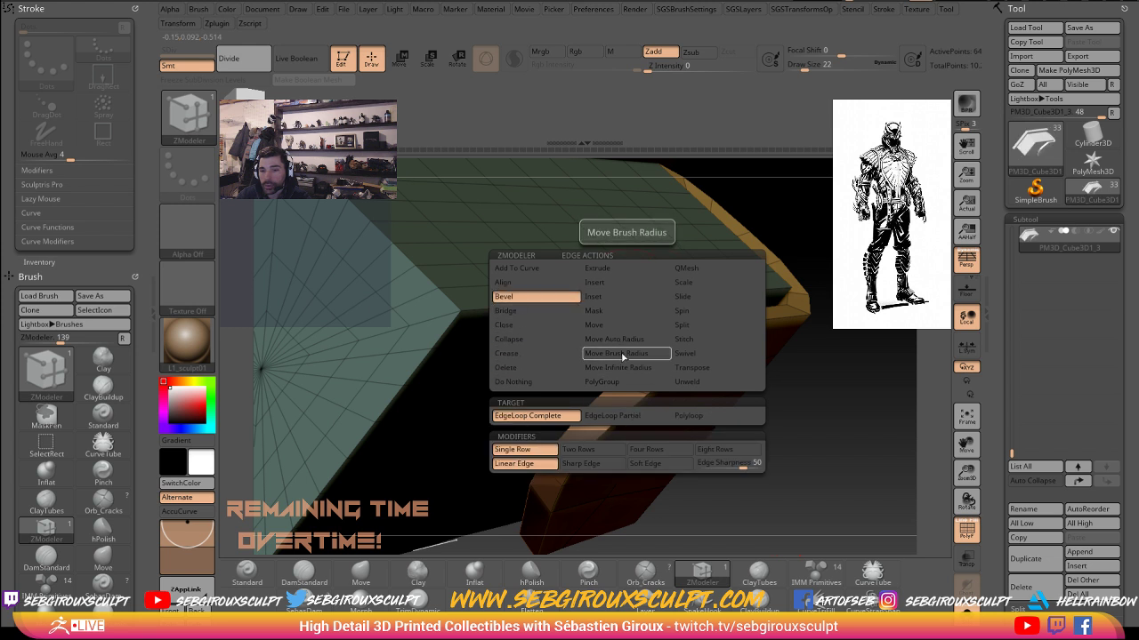
left_click_drag(543, 307, 549, 307)
key("ctrl+z")
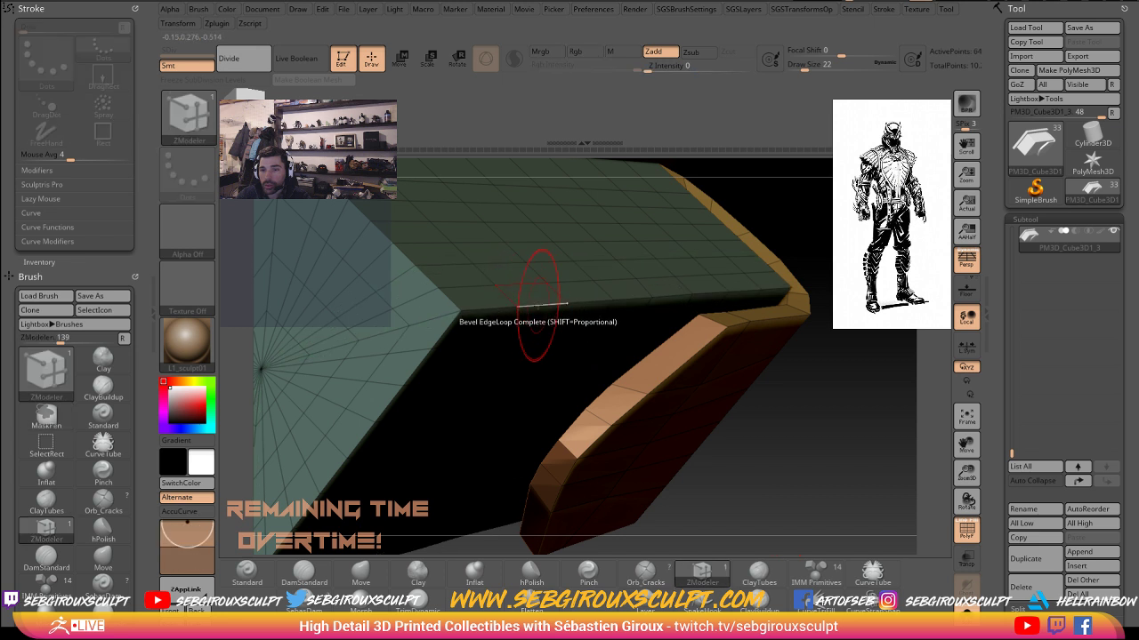
- Bevel the box's long front edge with a narrow single-row linear bevel, using EdgeLoop Partial as the target
key("space")
left_click(520, 382)
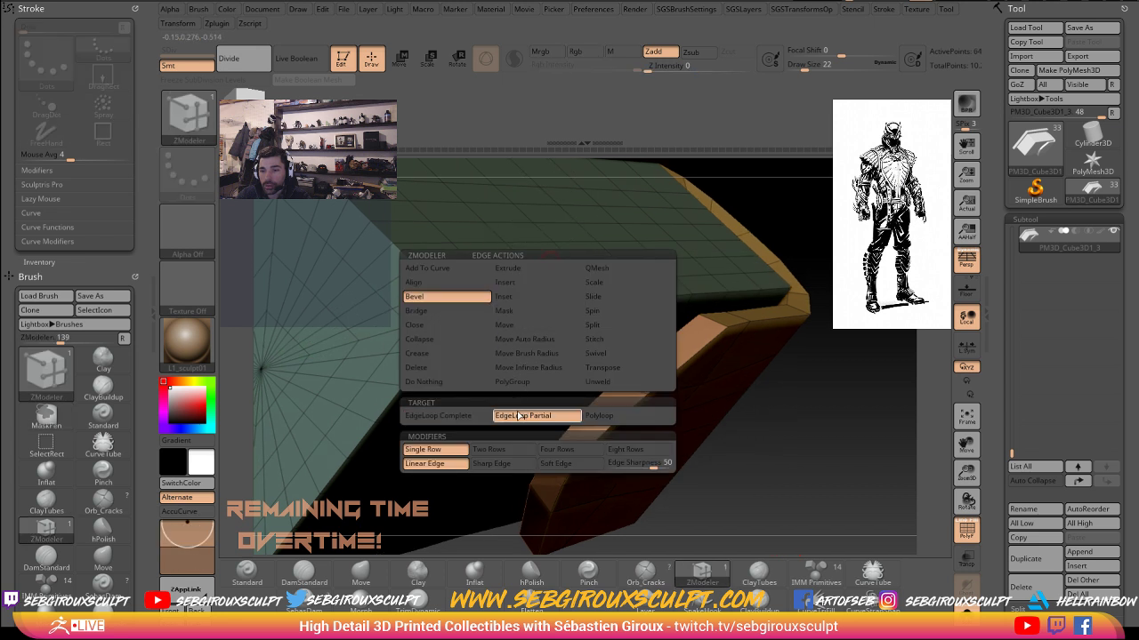
left_click_drag(549, 307, 559, 306)
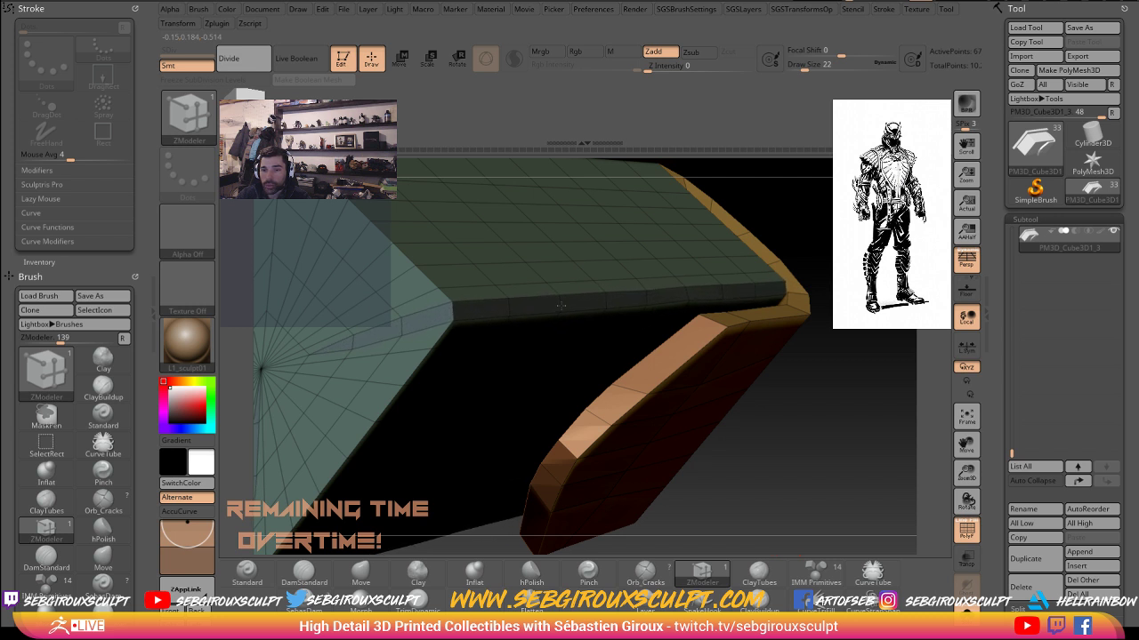
- Subdivide the pouch to level 3 to check how the beveled box edge smooths
right_click_drag(654, 285, 718, 186)
key("ctrl+d")
key("ctrl+d")
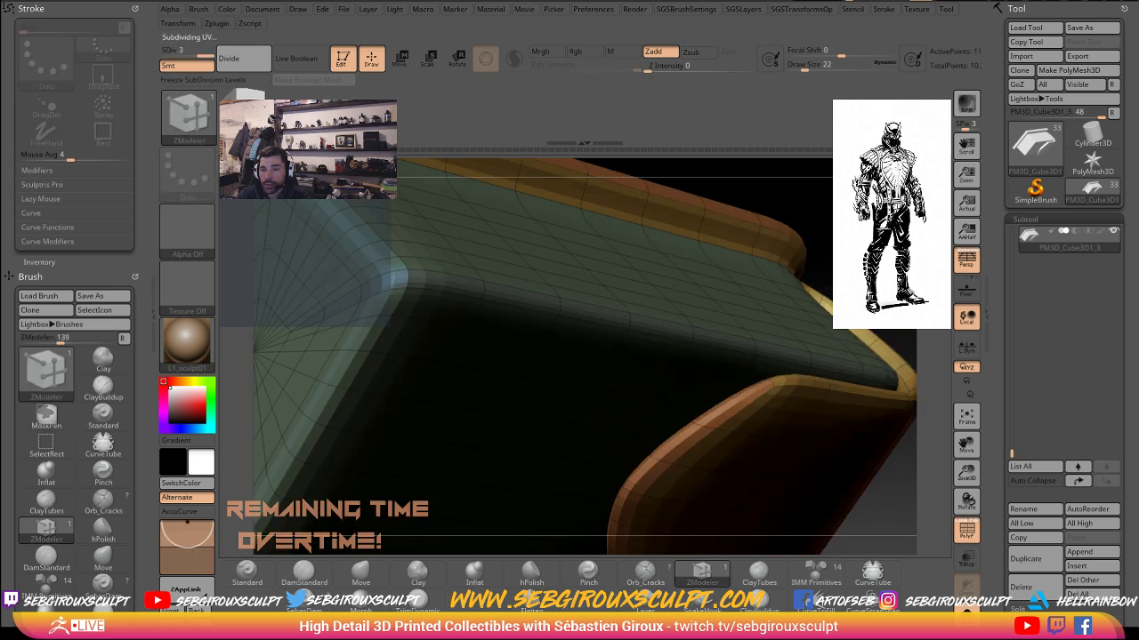
- Undo the pouch's subdivisions and the linear bevel on the box's long front edge
key("f")
key("ctrl+z")
key("ctrl+z")
right_click_drag(748, 266, 795, 293)
left_click_drag(480, 299, 481, 297)
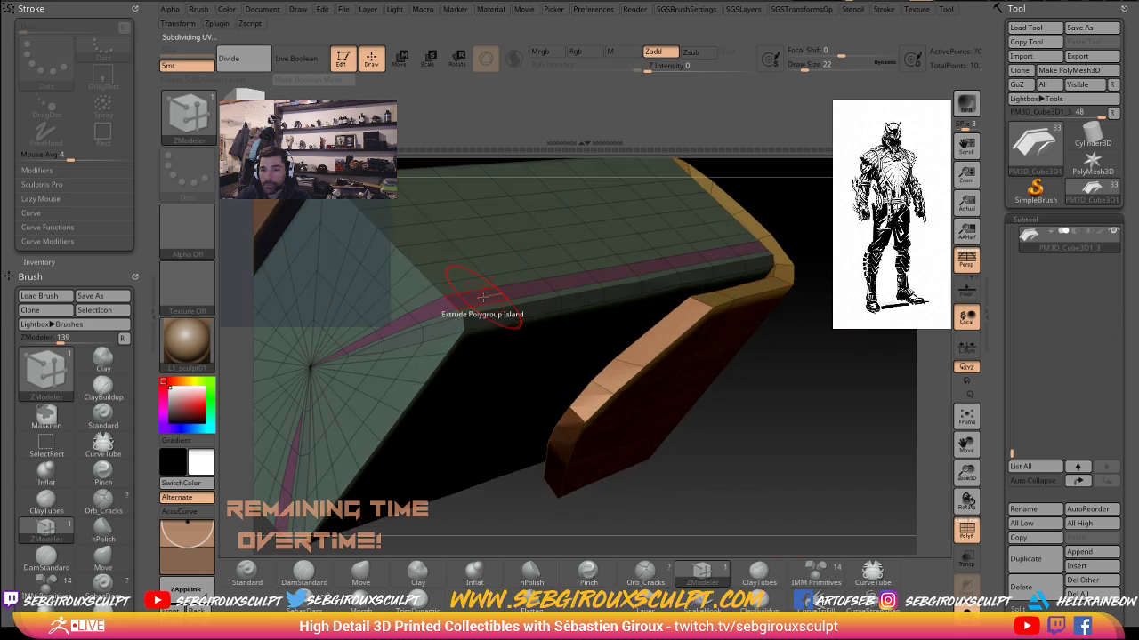
key("ctrl+z")
- Try a ZModeler Delete with EdgeLoop Complete on the box's long front edge, and undo it
key("space")
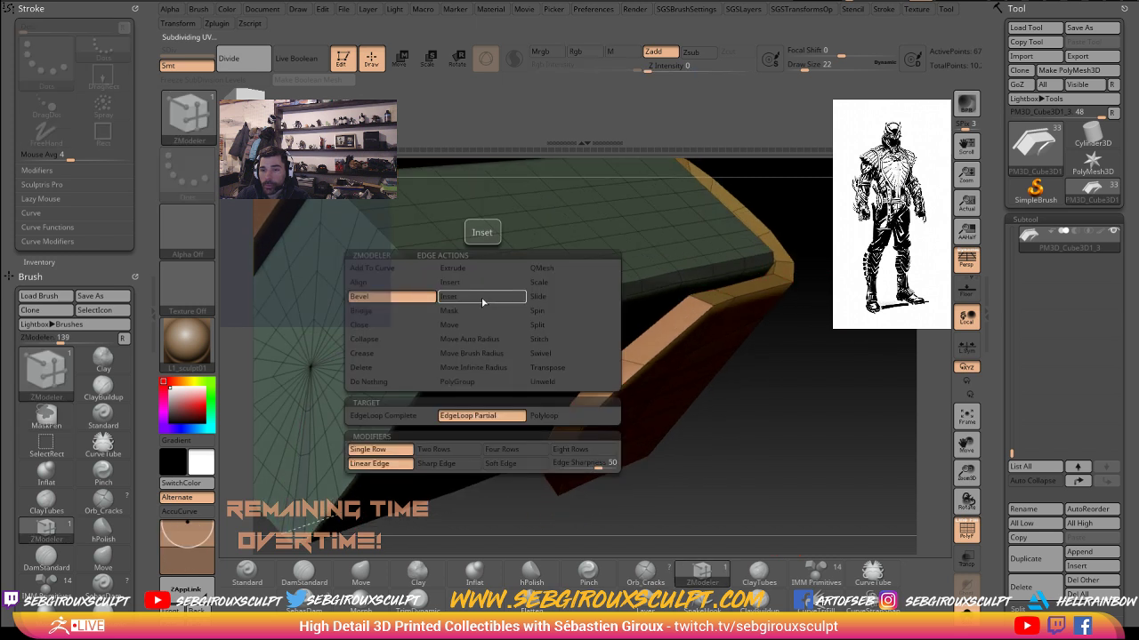
left_click(376, 367)
left_click(614, 272)
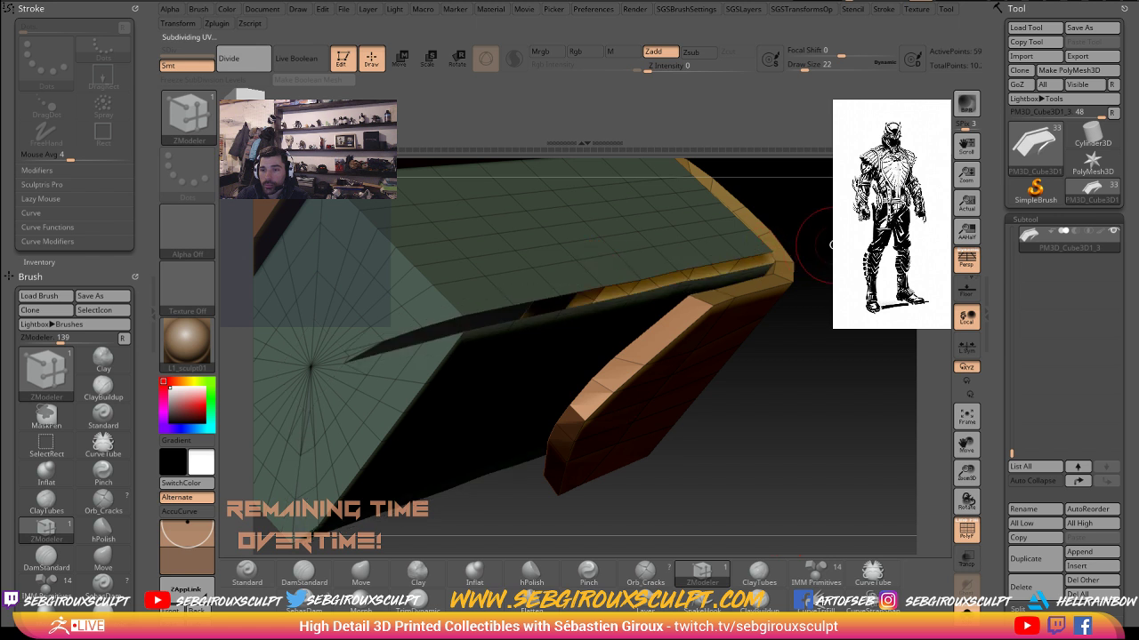
left_click_drag(829, 245, 829, 214)
key("ctrl+z")
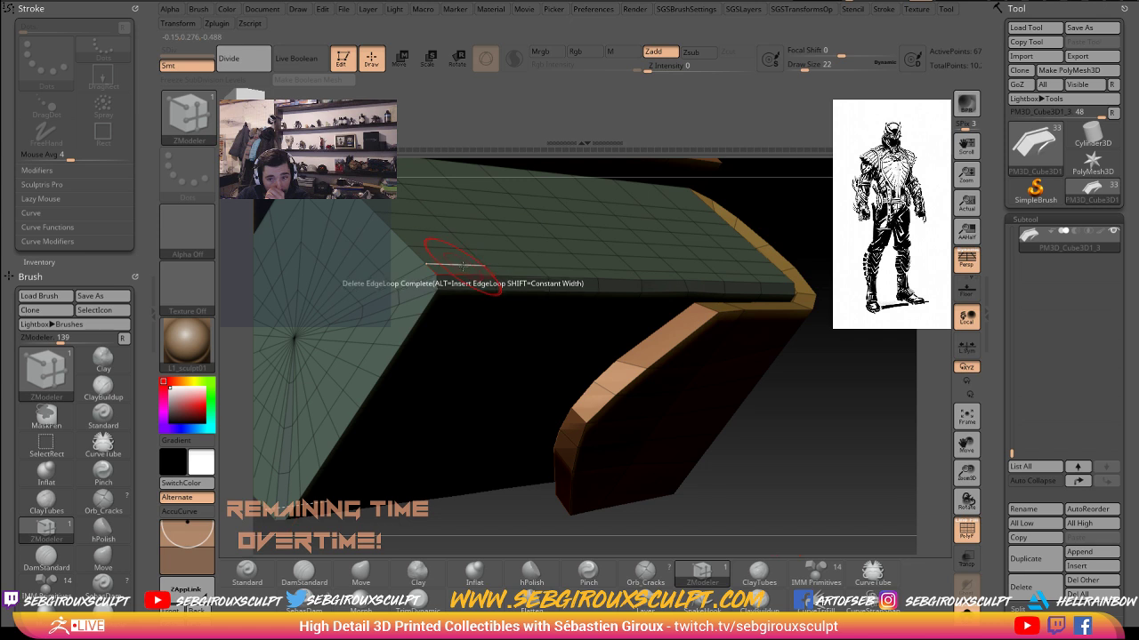
- Delete an edge loop close to the box's long front edge, using EdgeLoop Complete as the target
key("space")
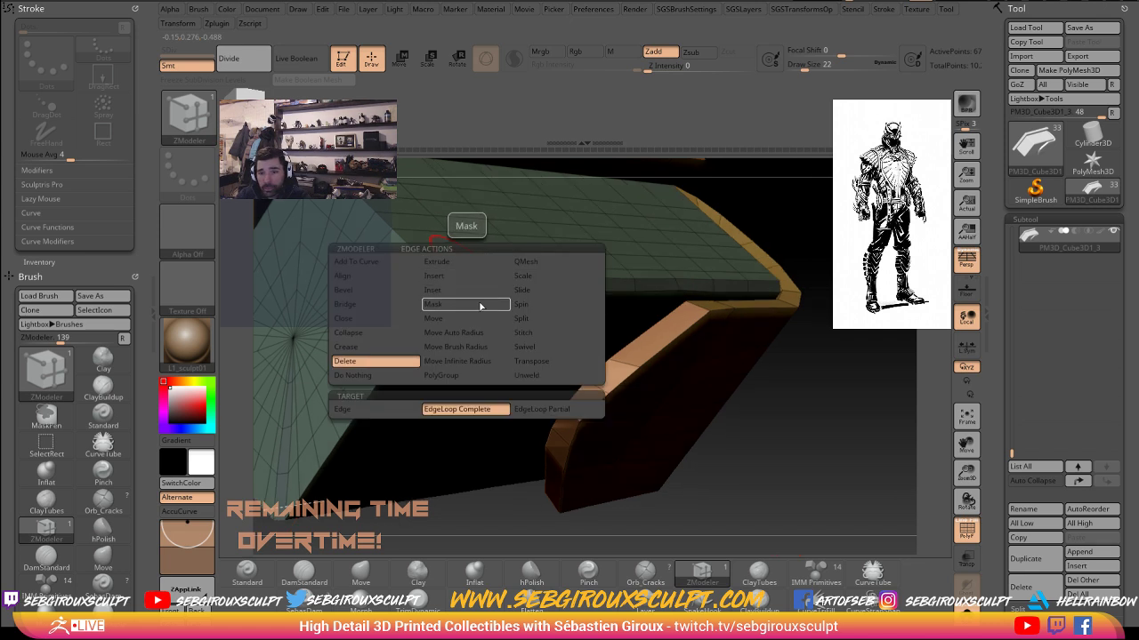
left_click_drag(893, 372, 772, 326)
left_click_drag(674, 295, 544, 498)
- Insert single edge loops beside the box's long front edge and delete the sharp corner loop with EdgeLoop Complete to chamfer it
key("space")
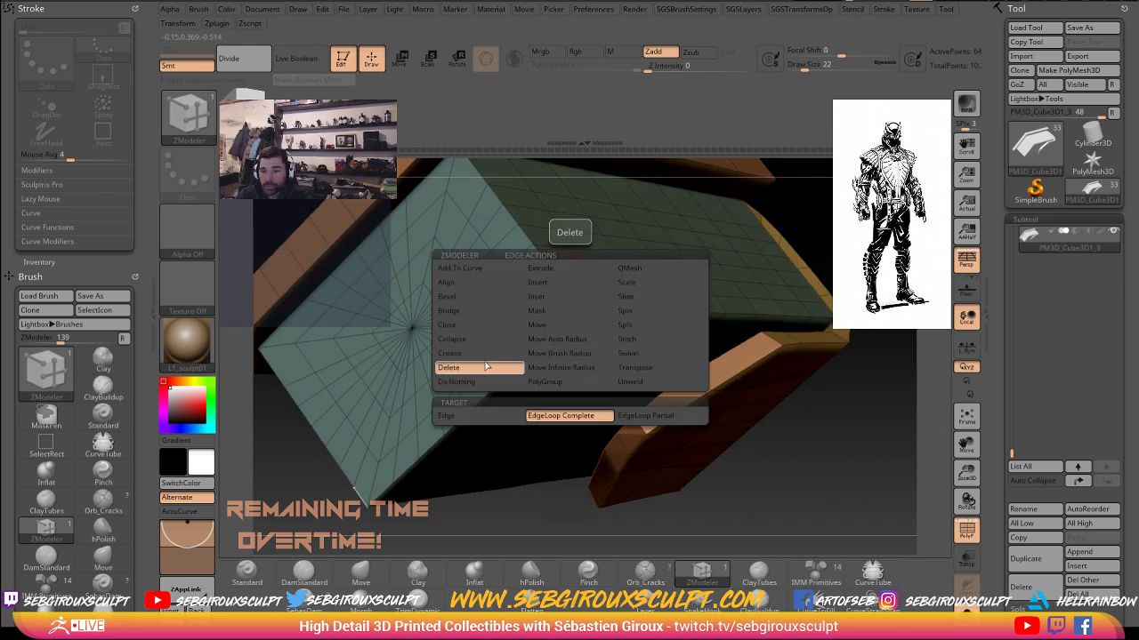
left_click(554, 284)
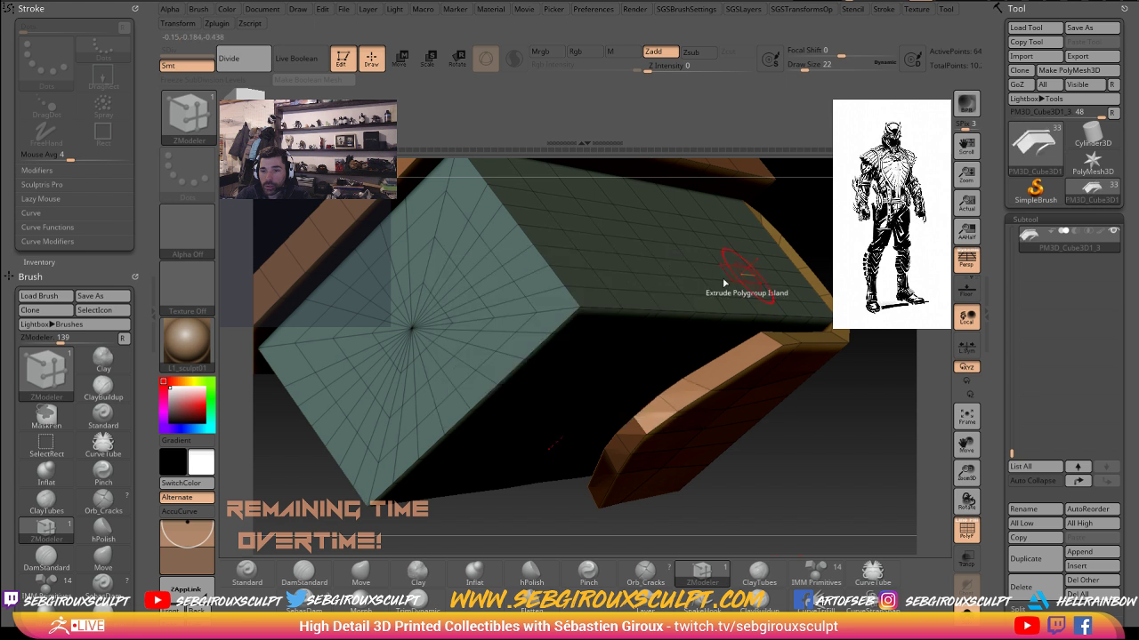
left_click(593, 286)
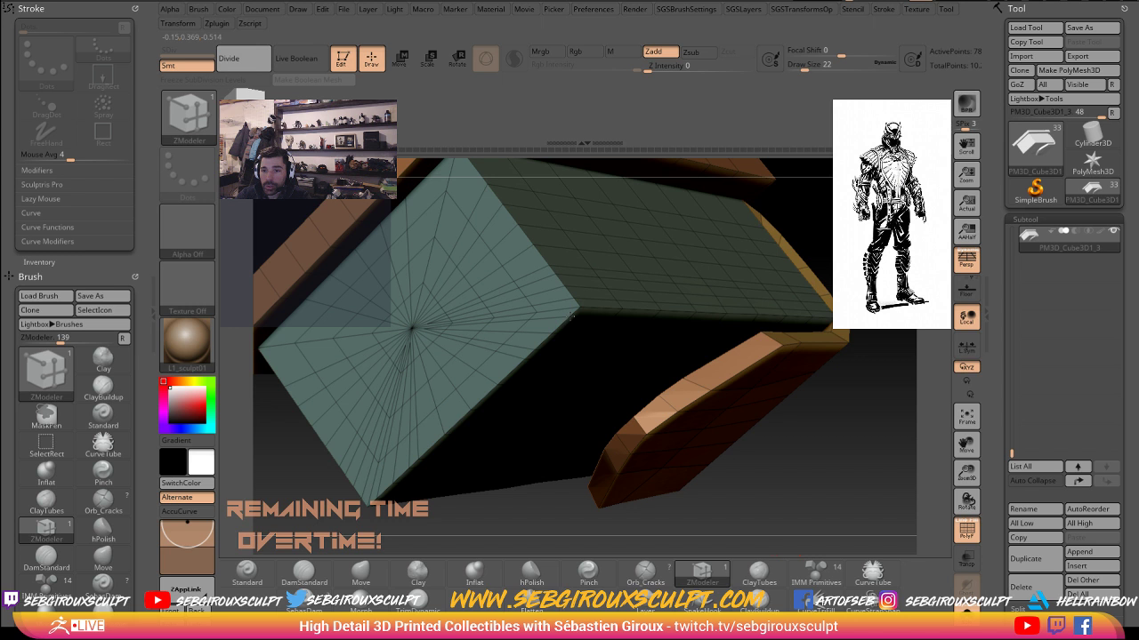
key("space")
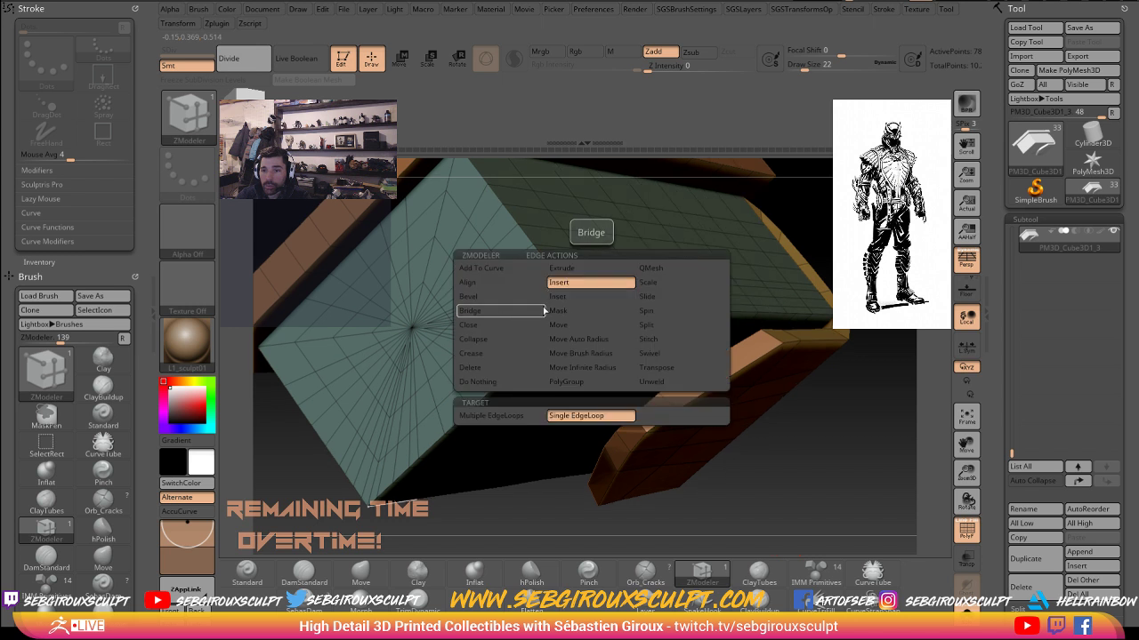
left_click(470, 368)
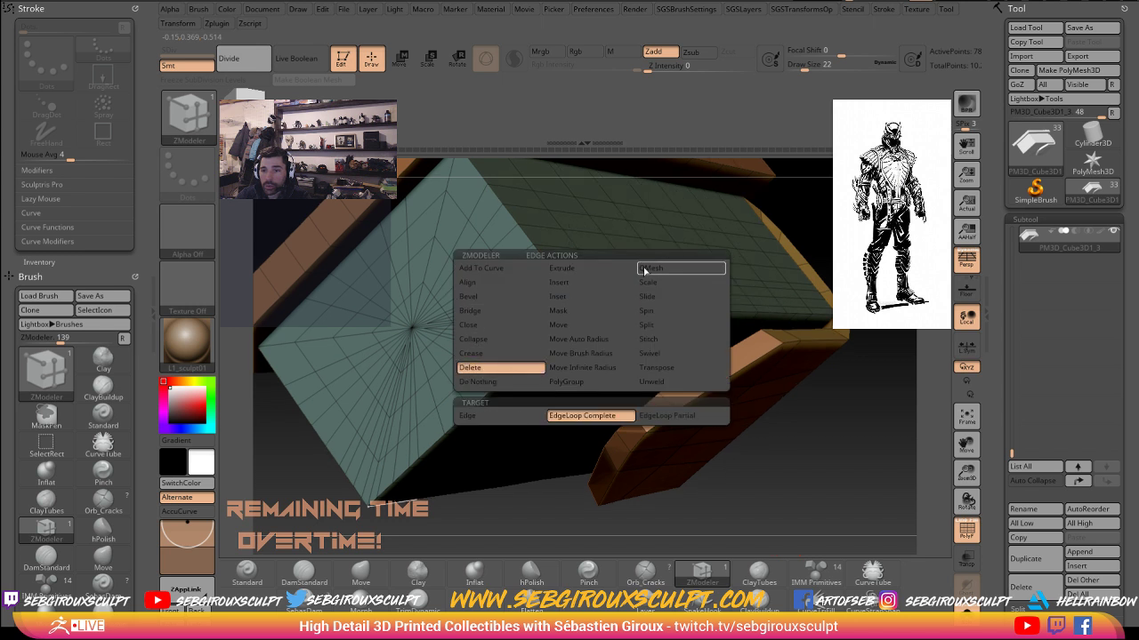
left_click(609, 307)
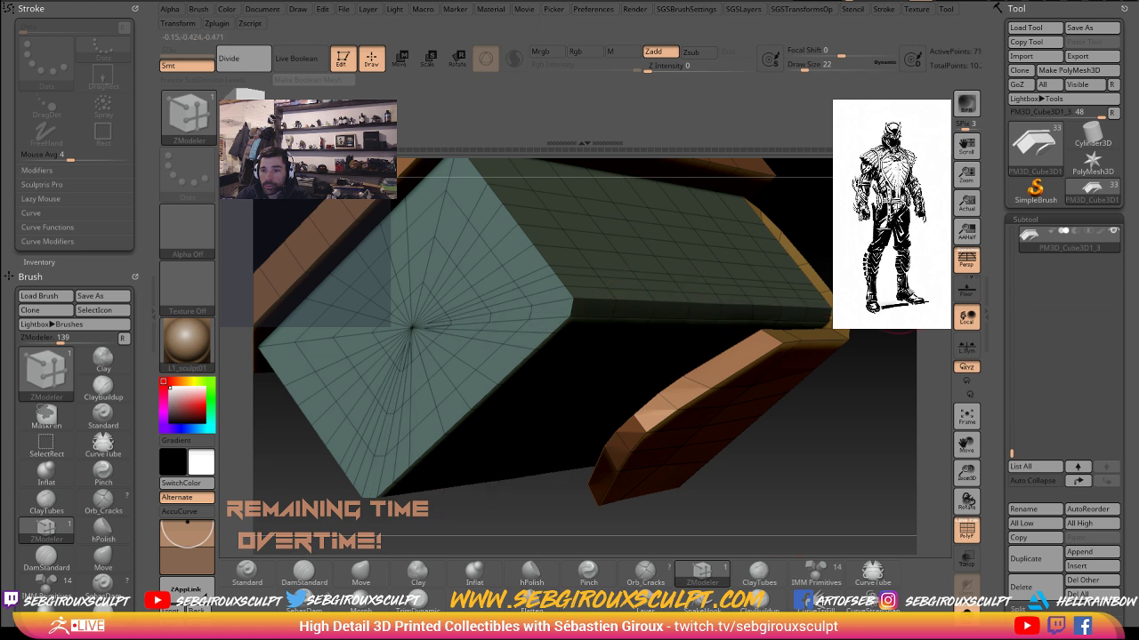
- Subdivide the pouch twice to check how the chamfered front edge smooths, and return to the base mesh
left_click_drag(898, 312, 826, 362, "alt")
key("ctrl+d")
key("ctrl+d")
left_click_drag(645, 475, 730, 352)
key("ctrl+z")
key("ctrl+z")
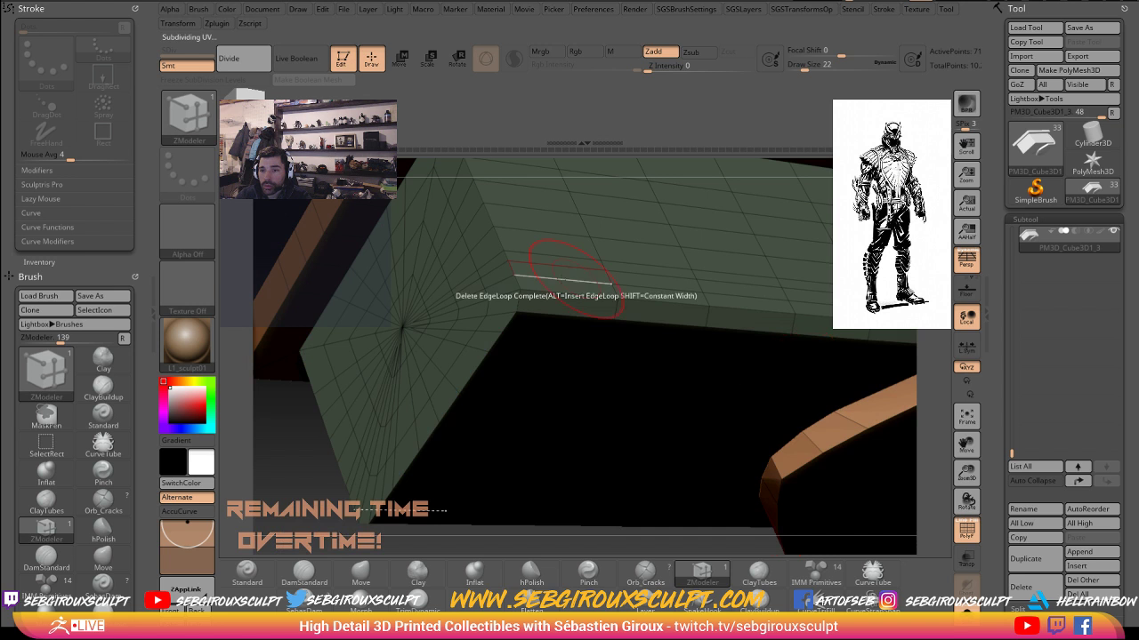
- Delete the extra edge loops beside the box's chamfered edge and compare the pouch at subdivision level 3 with the leather pouch reference photo
left_click(567, 279)
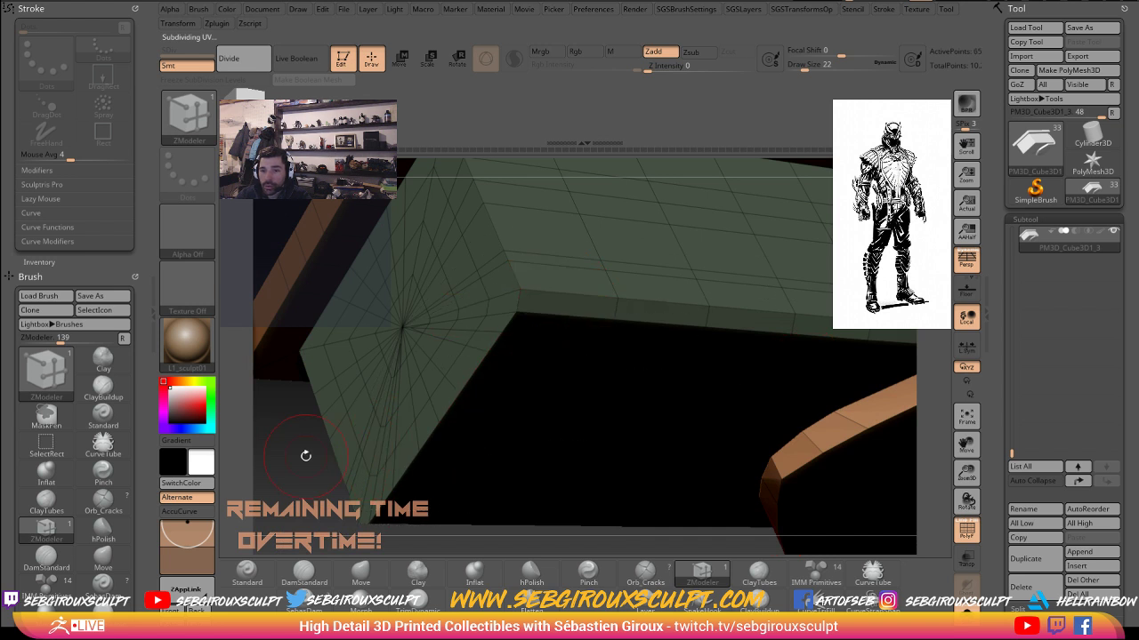
left_click_drag(282, 463, 508, 330)
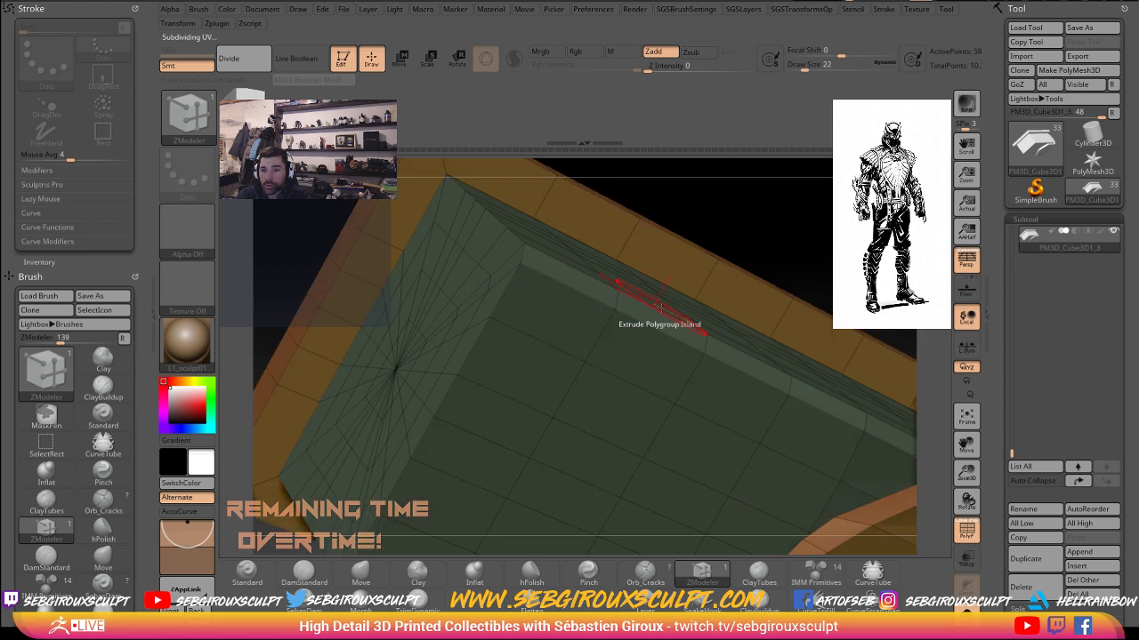
key("ctrl+d")
key("ctrl+d")
left_click_drag(937, 338, 722, 399, "alt")
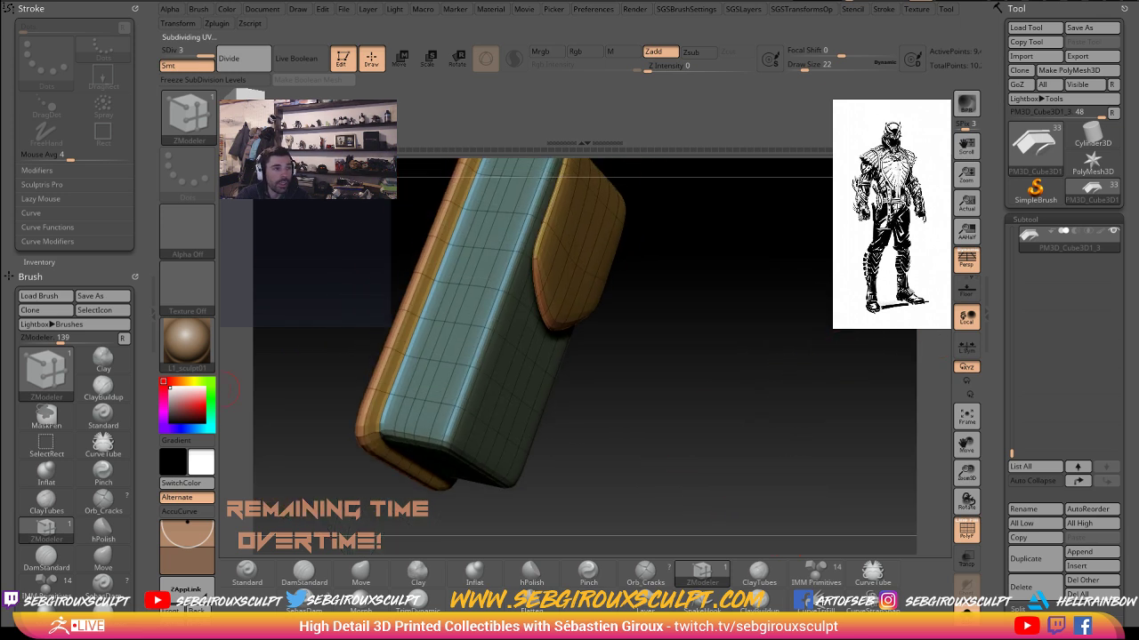
key("alt+Tab")
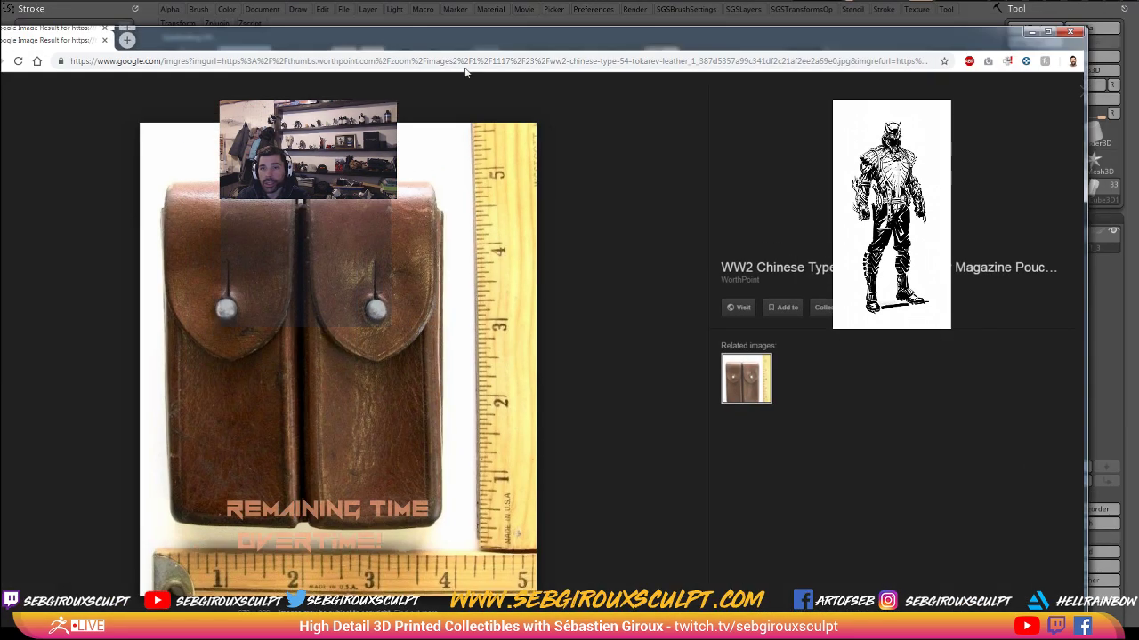
key("alt+Tab")
- Delete surplus edge loops along the box's narrow side, and preview the pouch at subdivision level 3 before returning to the base mesh
left_click_drag(740, 343, 488, 473)
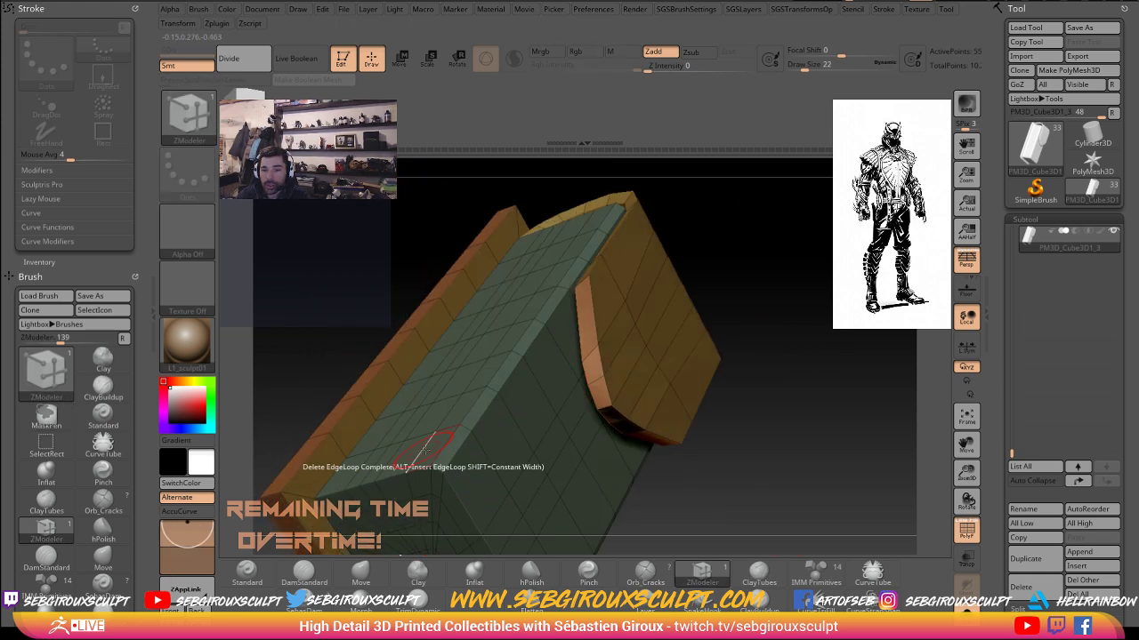
key("f")
key("ctrl+d")
key("ctrl+d")
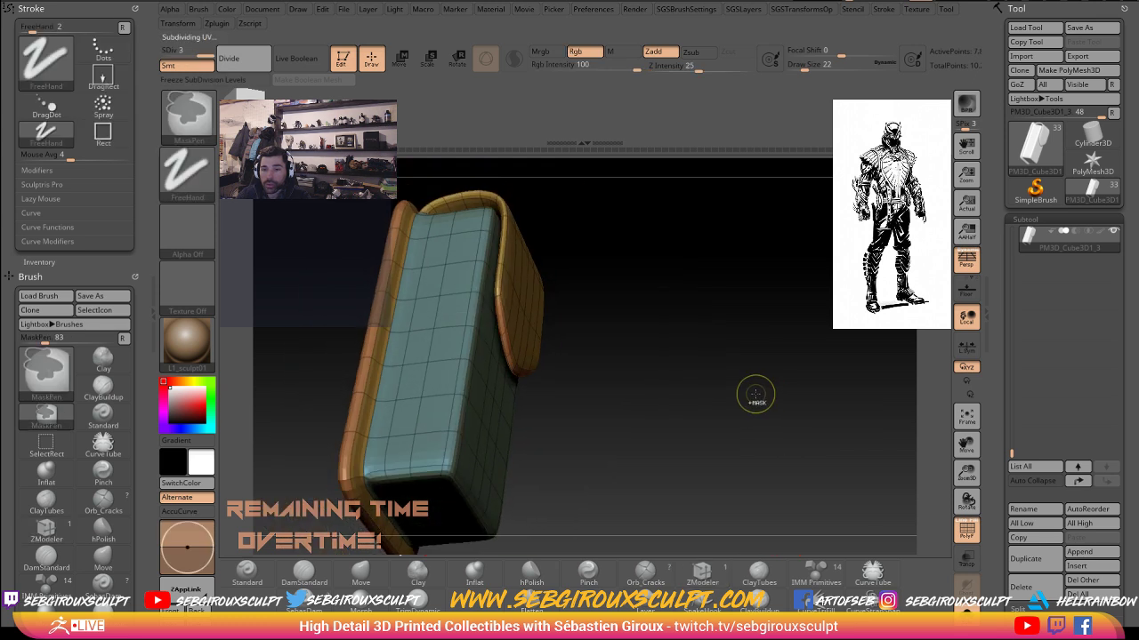
mouse_move(722, 388)
left_mouse_down()
mouse_move(709, 385)
mouse_move(744, 388)
mouse_move(724, 420)
mouse_move(784, 430)
mouse_move(739, 388)
mouse_move(797, 407)
mouse_move(761, 413)
mouse_move(762, 401)
mouse_move(729, 400)
left_mouse_up()
key("ctrl+z")
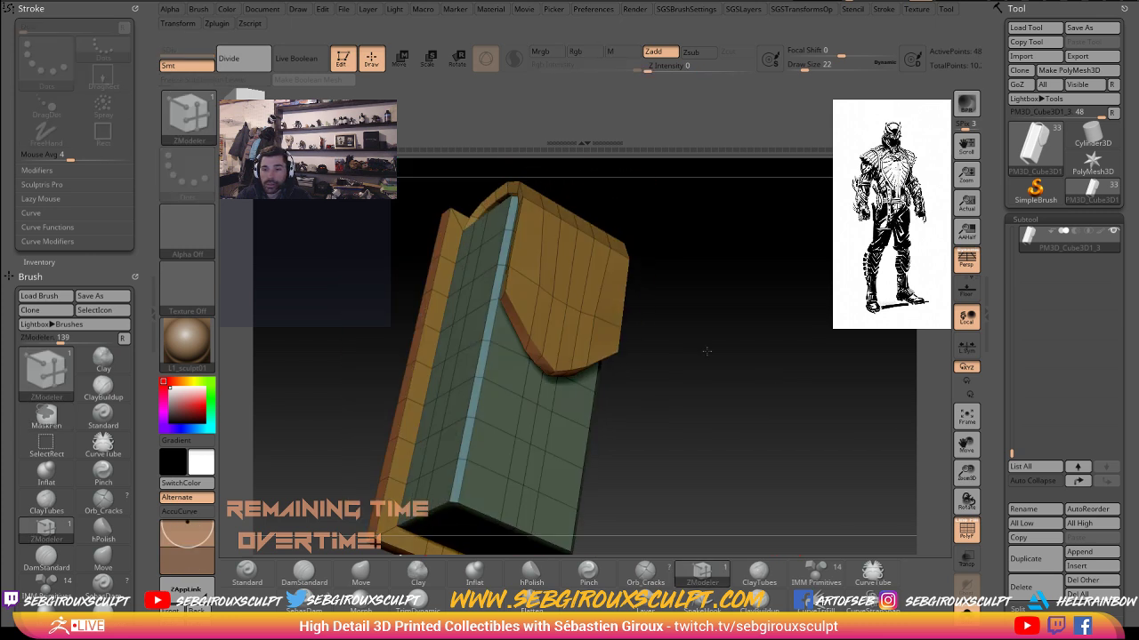
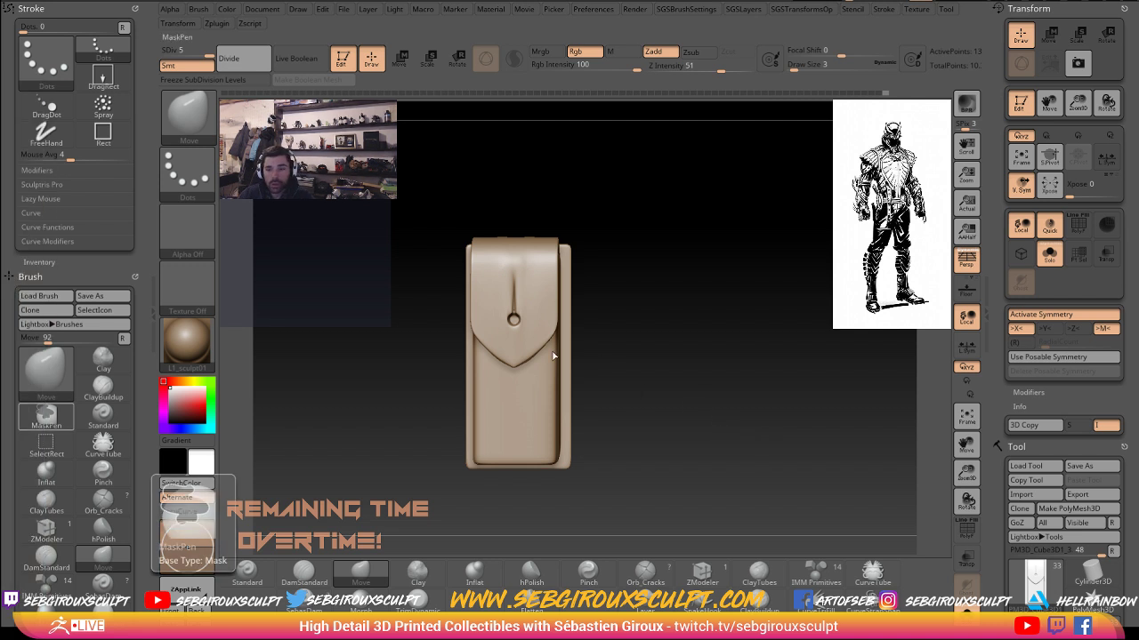
- Lower the pouch to its base subdivision level with the polyframe shown, and compare its side profile with the reference photo of the back
left_click_drag(650, 381, 624, 378)
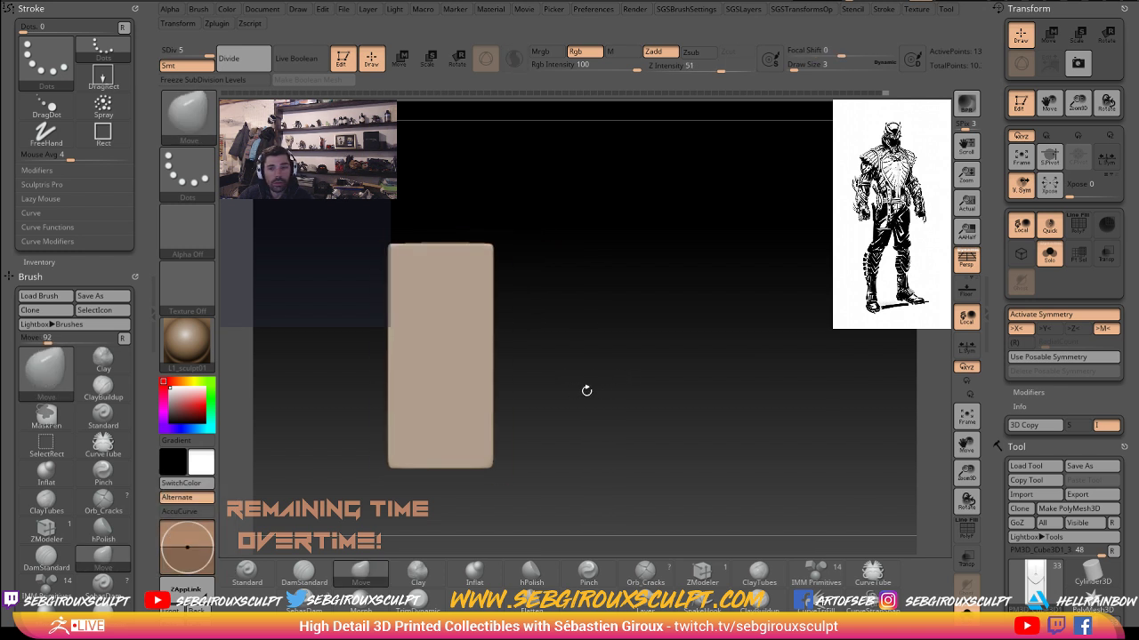
left_click_drag(576, 372, 634, 317)
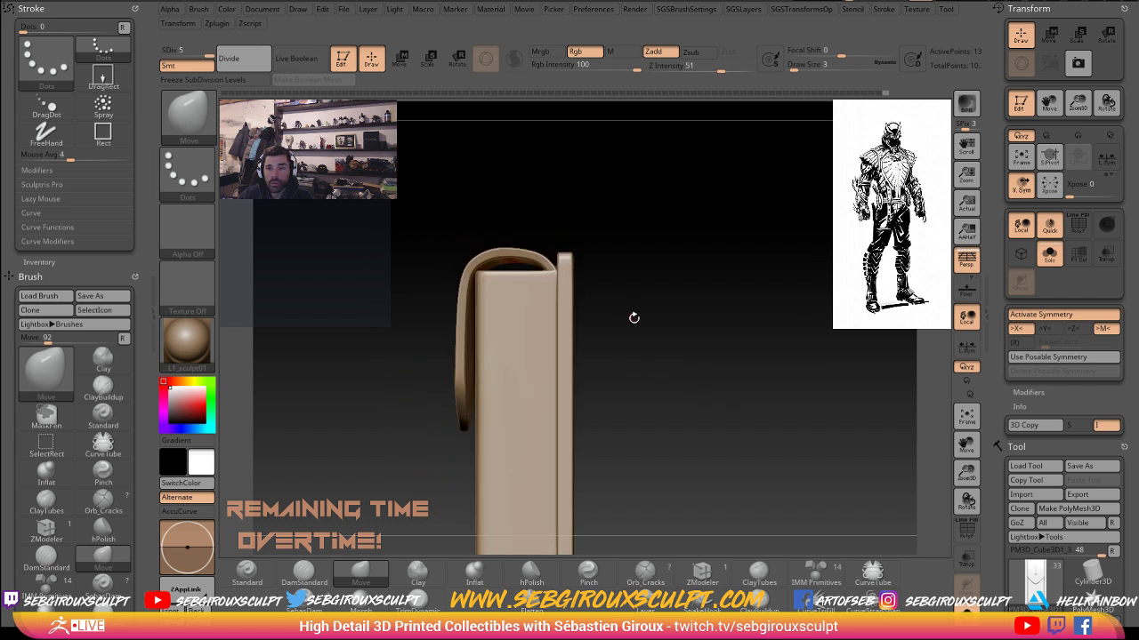
key("shift+d")
key("shift+d")
key("shift+d")
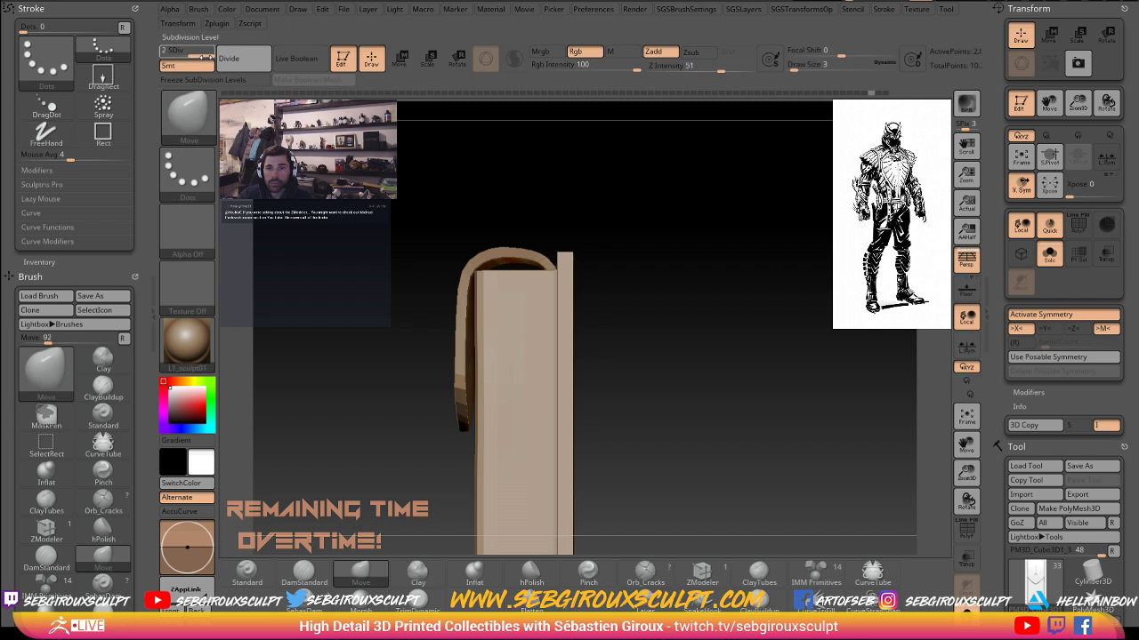
key("ctrl")
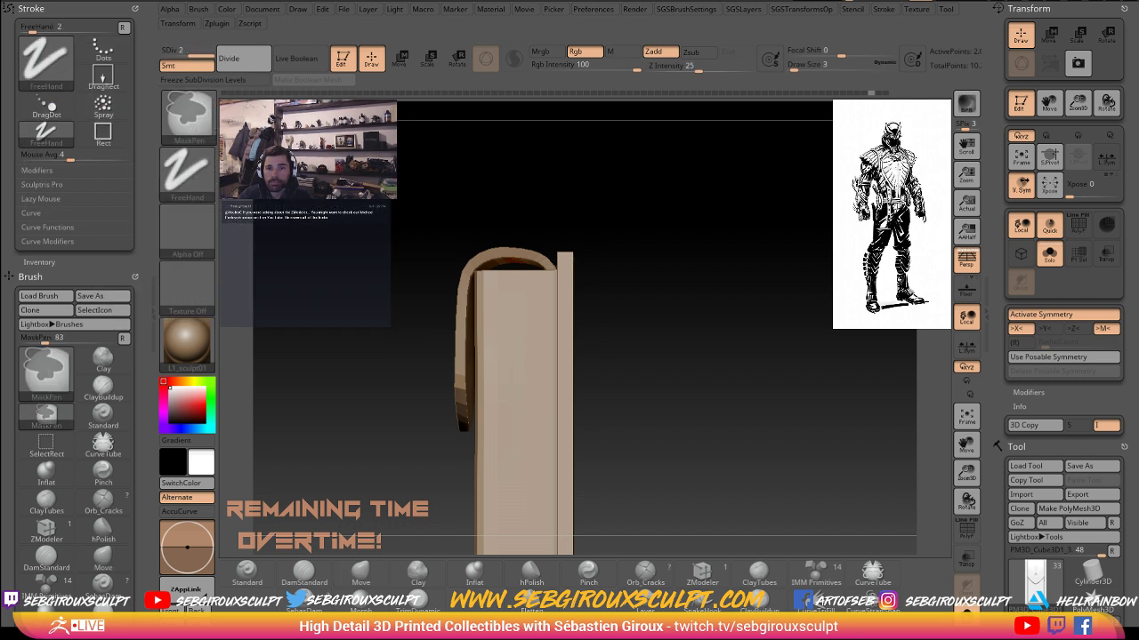
mouse_move(419, 204)
left_mouse_down()
mouse_move(460, 444)
mouse_move(735, 116)
mouse_move(810, 317)
left_mouse_up()
left_click(960, 529)
left_click_drag(858, 449, 636, 208)
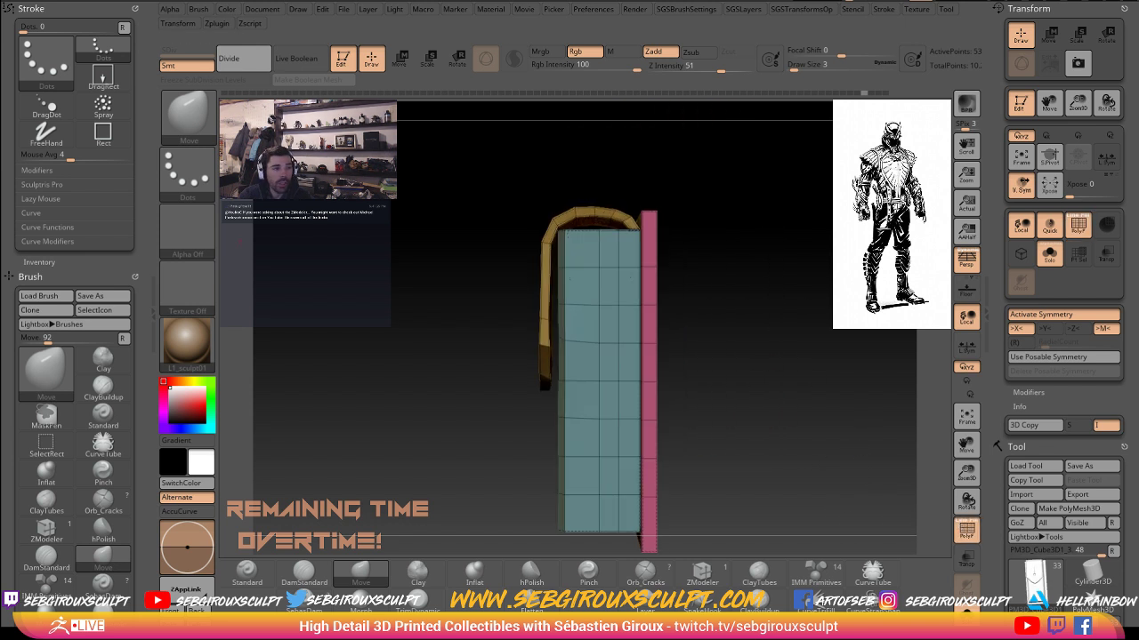
key("alt+Tab")
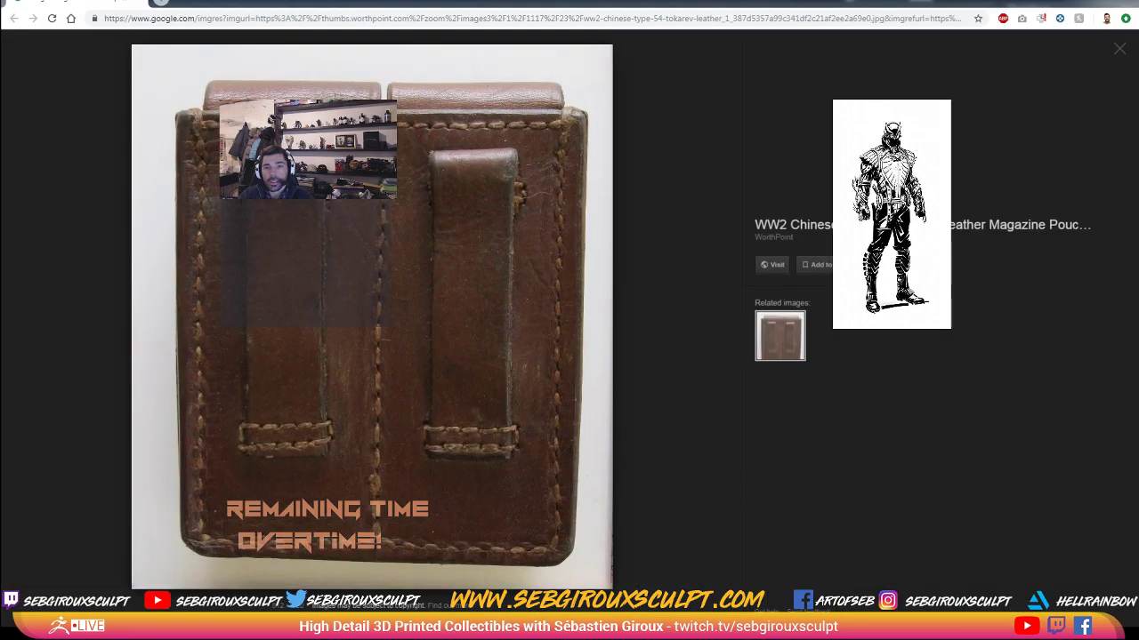
key("alt+Tab")
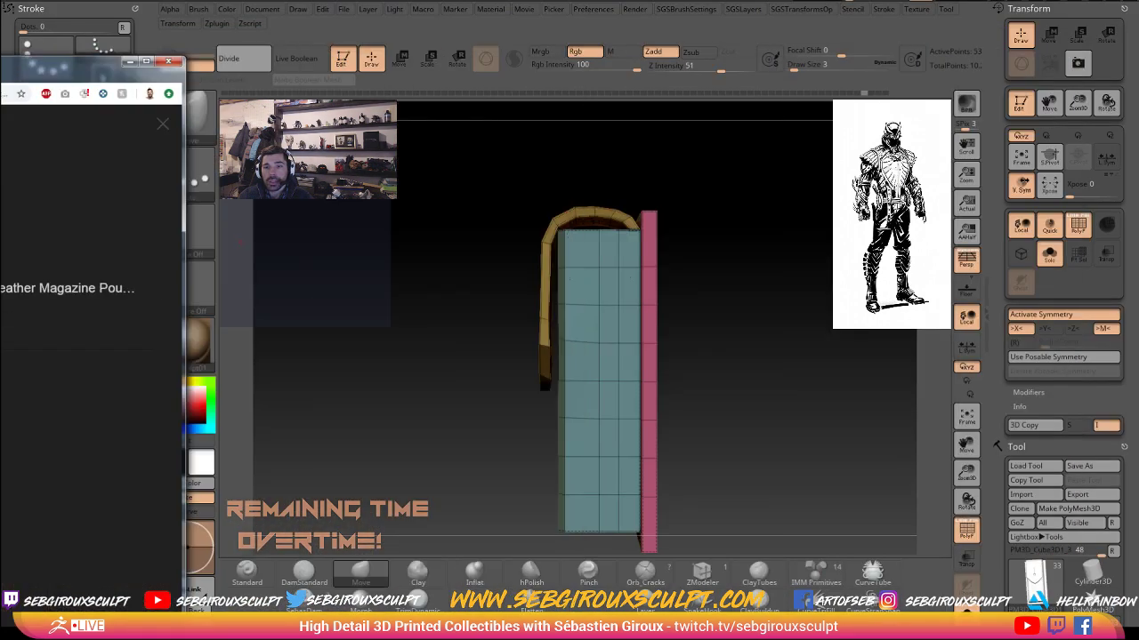
- Pick the Standard brush, set the draw size to 49, and mask the pouch around the flap's top bend
key("b")
key("s")
key("t")
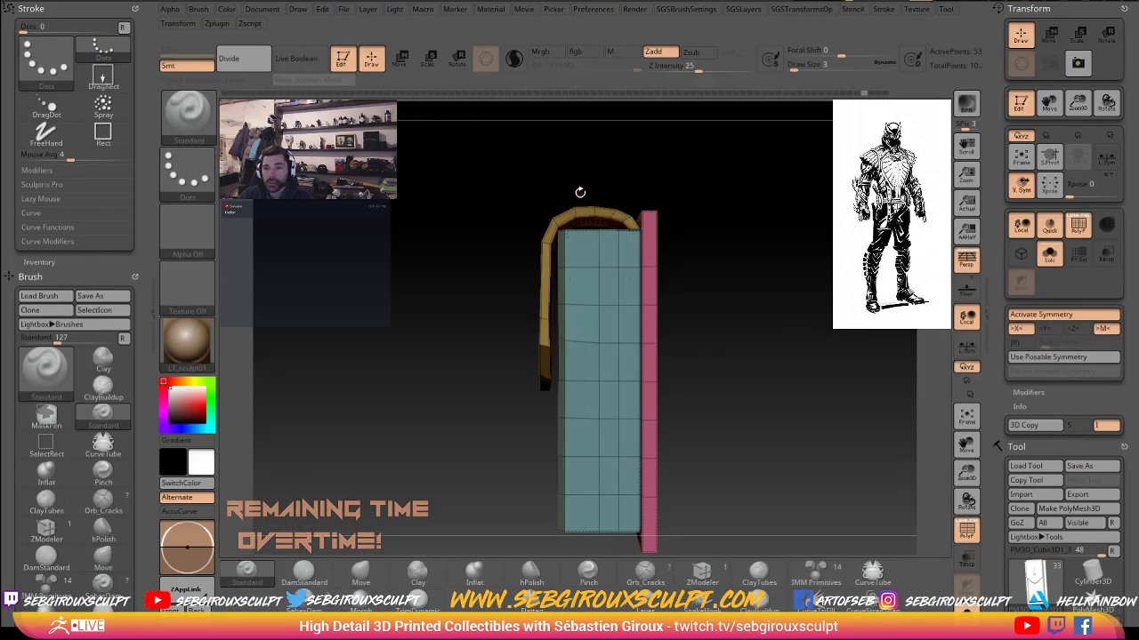
right_click(581, 193)
left_click_drag(600, 196, 630, 229)
left_click(635, 160, "ctrl")
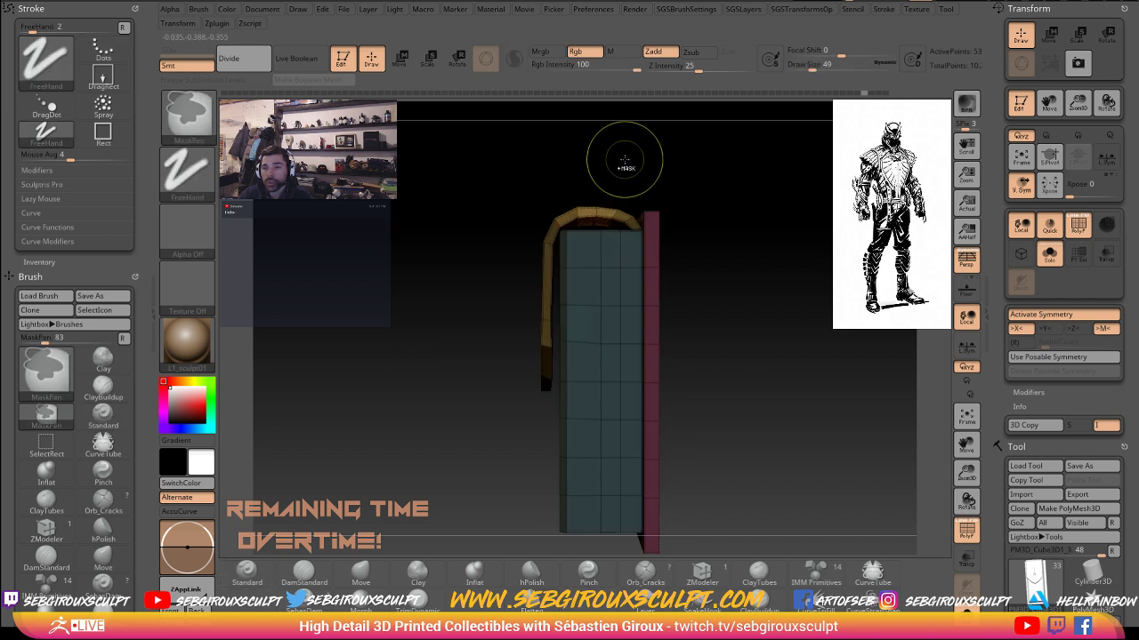
- Move the flap's top bend upward with the gizmo to raise its arch above the box
left_click(400, 59)
left_click_drag(548, 216, 552, 202)
left_click_drag(721, 165, 665, 256, "alt")
left_click(665, 256, "ctrl")
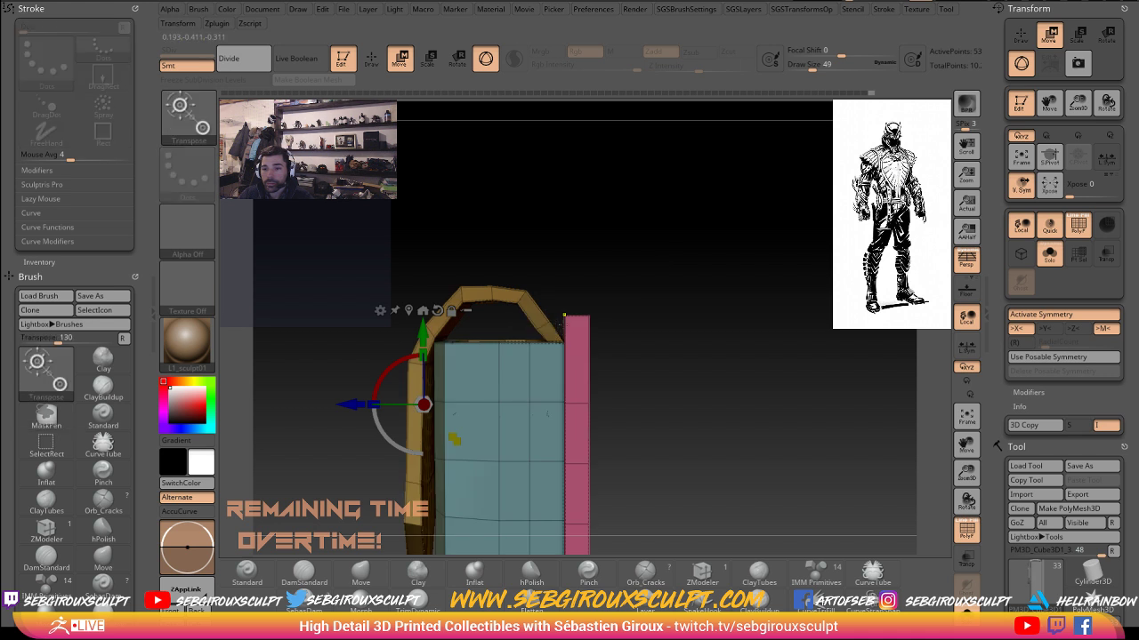
left_click(595, 279, "ctrl")
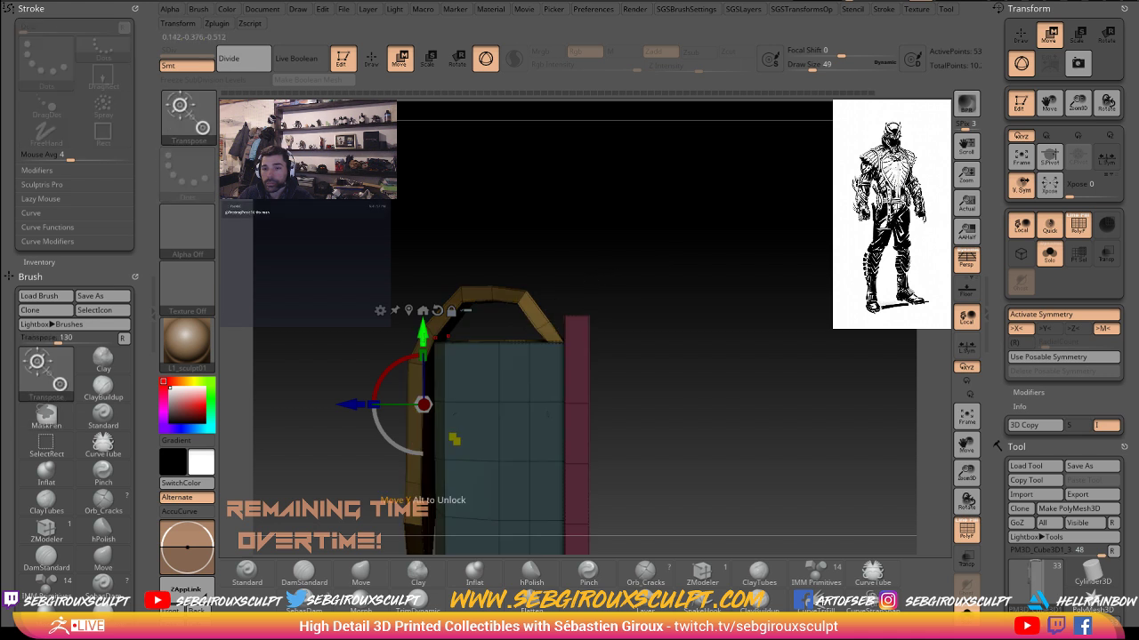
mouse_move(534, 254)
left_mouse_down()
mouse_move(680, 246)
mouse_move(718, 379)
mouse_move(750, 392)
mouse_move(724, 377)
left_mouse_up()
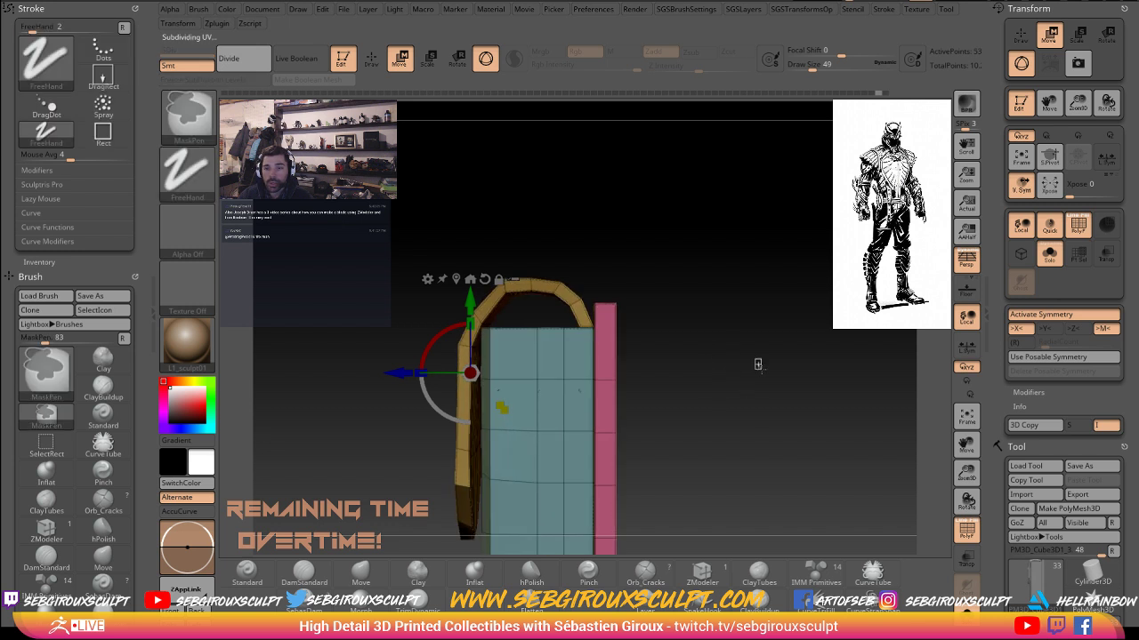
mouse_move(353, 370)
right_mouse_down()
mouse_move(365, 365)
mouse_move(369, 323)
mouse_move(506, 302)
mouse_move(499, 364)
right_mouse_up()
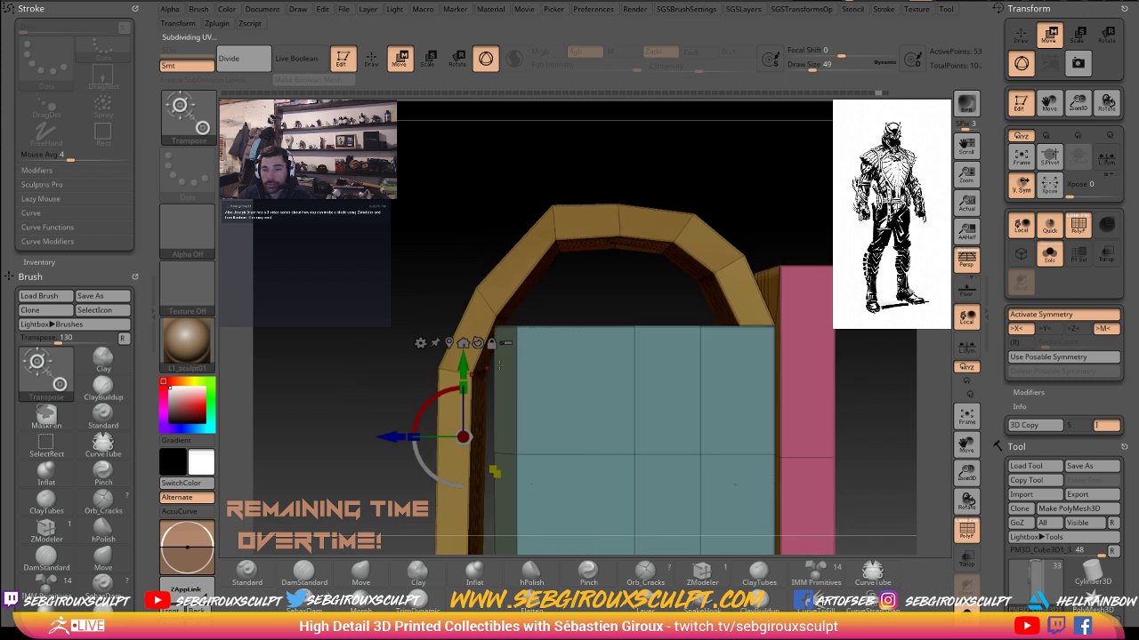
left_click(492, 292)
key("q")
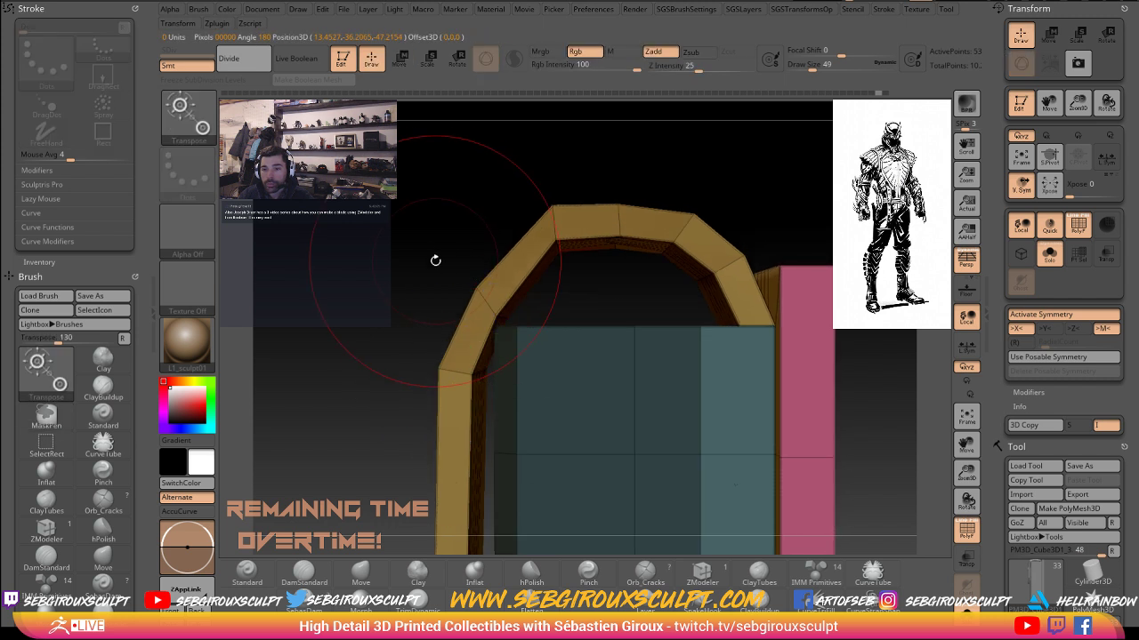
key("ctrl")
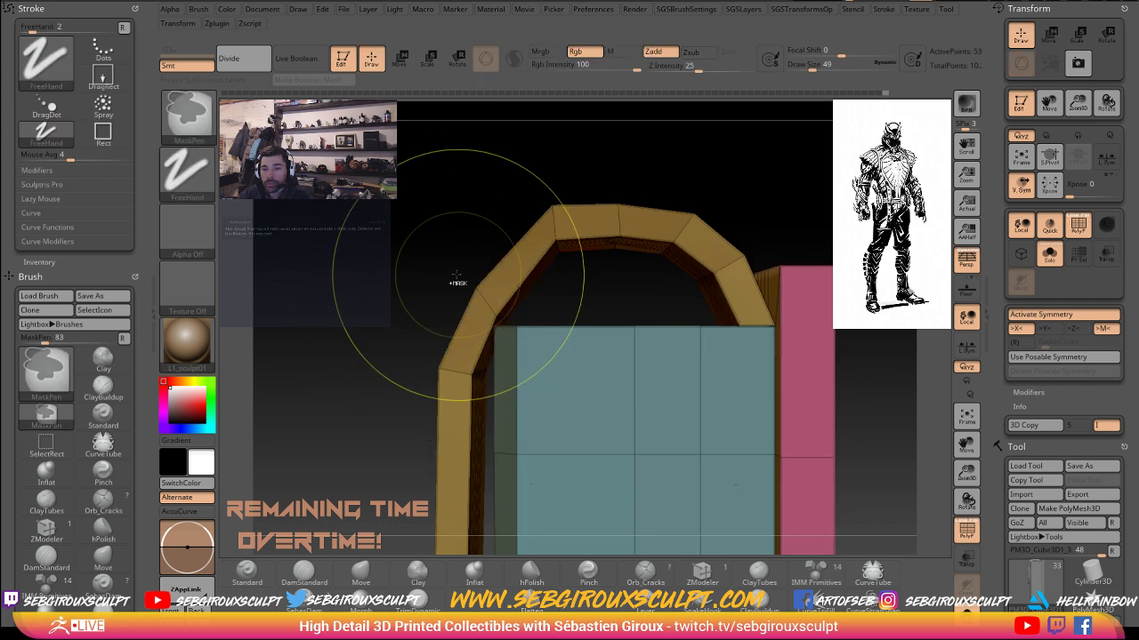
key("w")
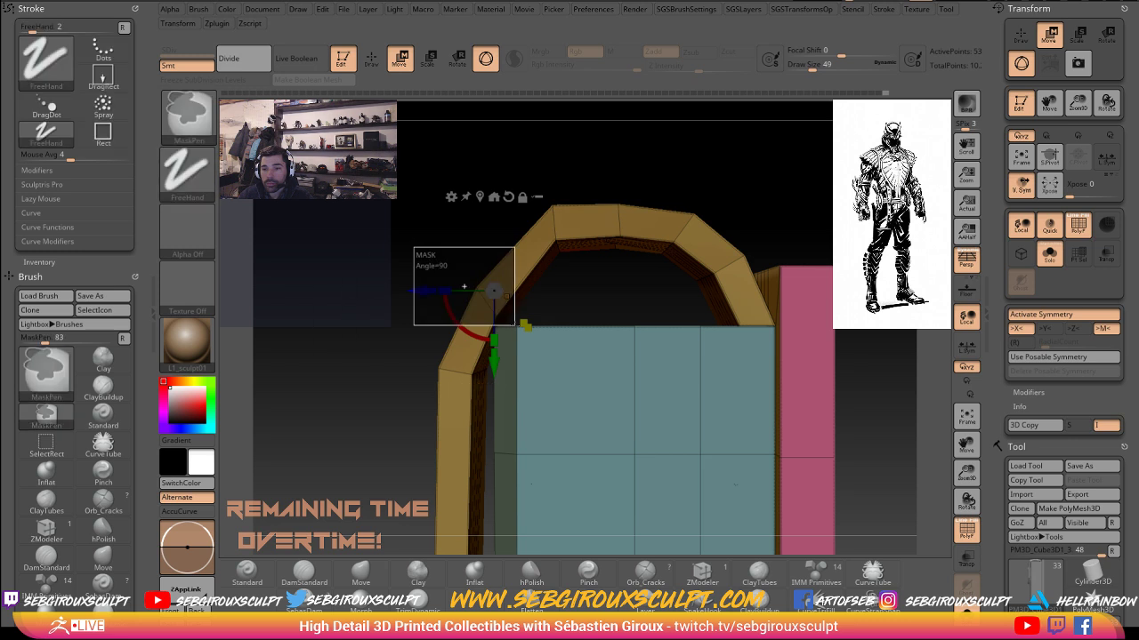
left_click_drag(514, 326, 521, 327, "ctrl")
left_click_drag(590, 290, 574, 306)
right_click_drag(575, 306, 509, 286)
mouse_move(398, 281)
left_mouse_down("ctrl")
mouse_move(408, 316)
mouse_move(364, 360)
left_mouse_up("ctrl")
left_click(500, 317, "ctrl")
key("q")
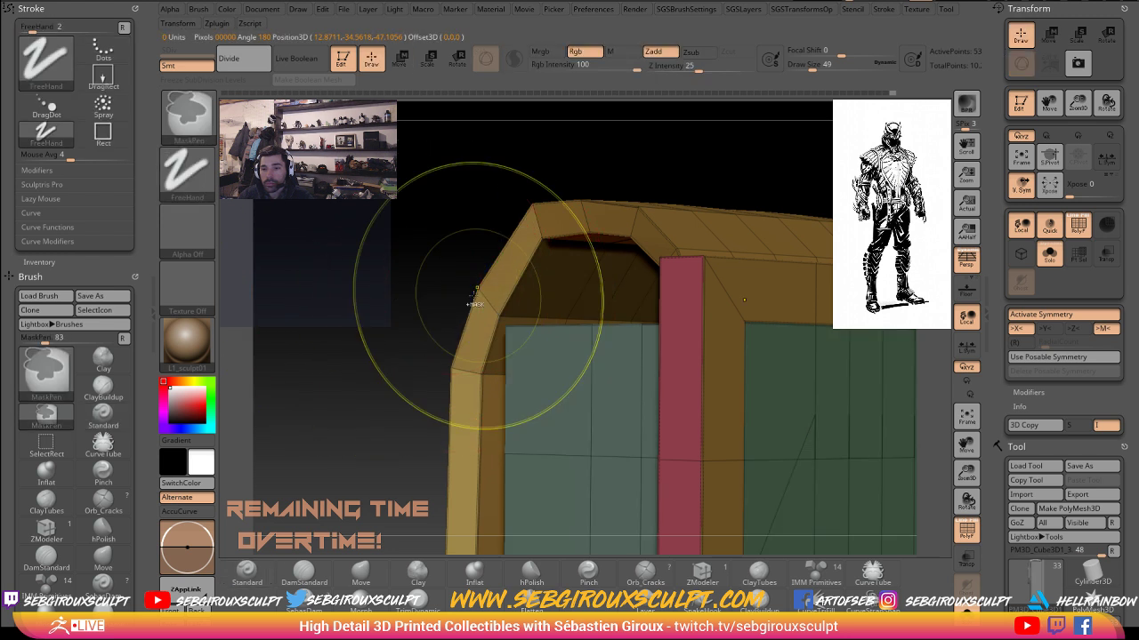
- Mask everything except the flap's front shoulder bend, and rotate and shift that bend to round the arch
left_click(497, 310, "ctrl+shift")
right_click_drag(495, 274, 385, 272)
left_click_drag(421, 257, 523, 333, "ctrl")
left_click(356, 284, "ctrl+shift")
left_click(356, 283, "ctrl")
key("w")
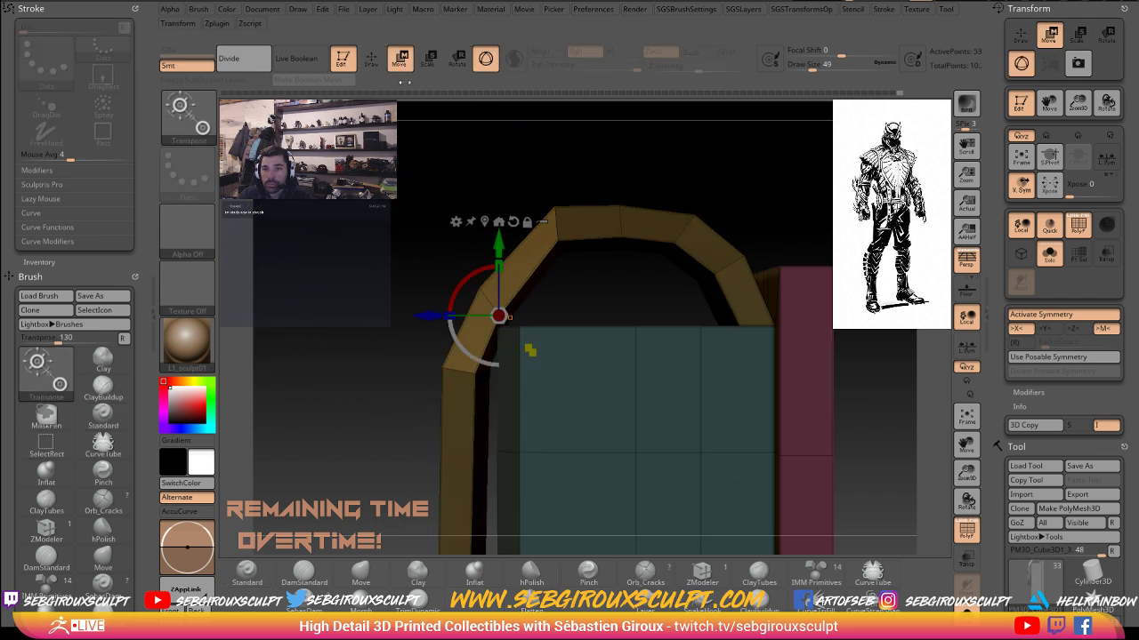
key("e")
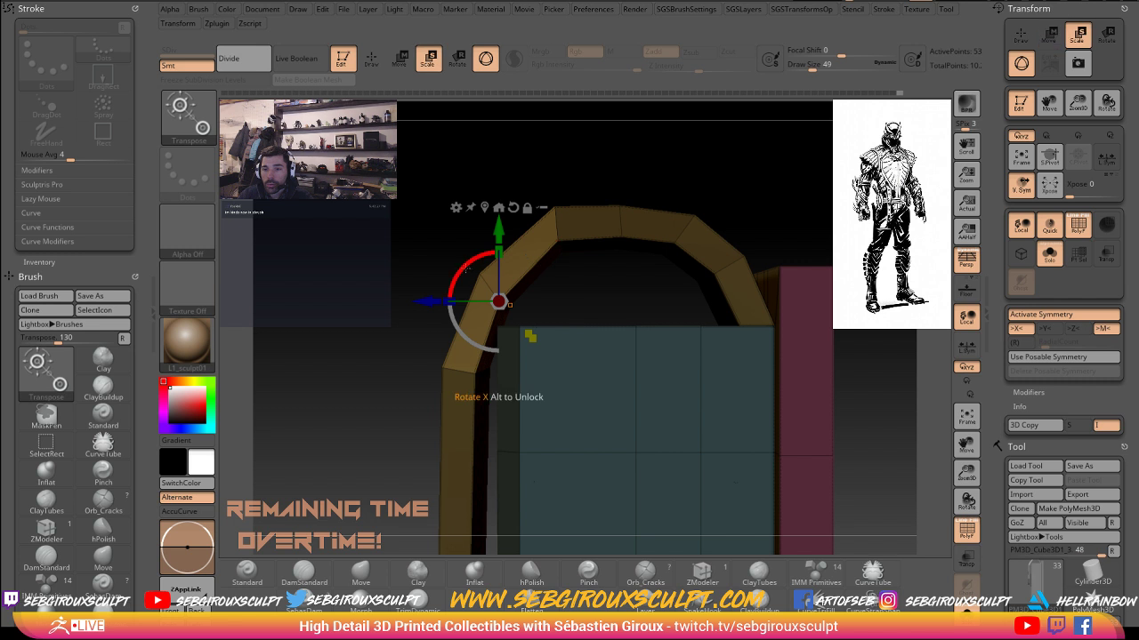
key("w")
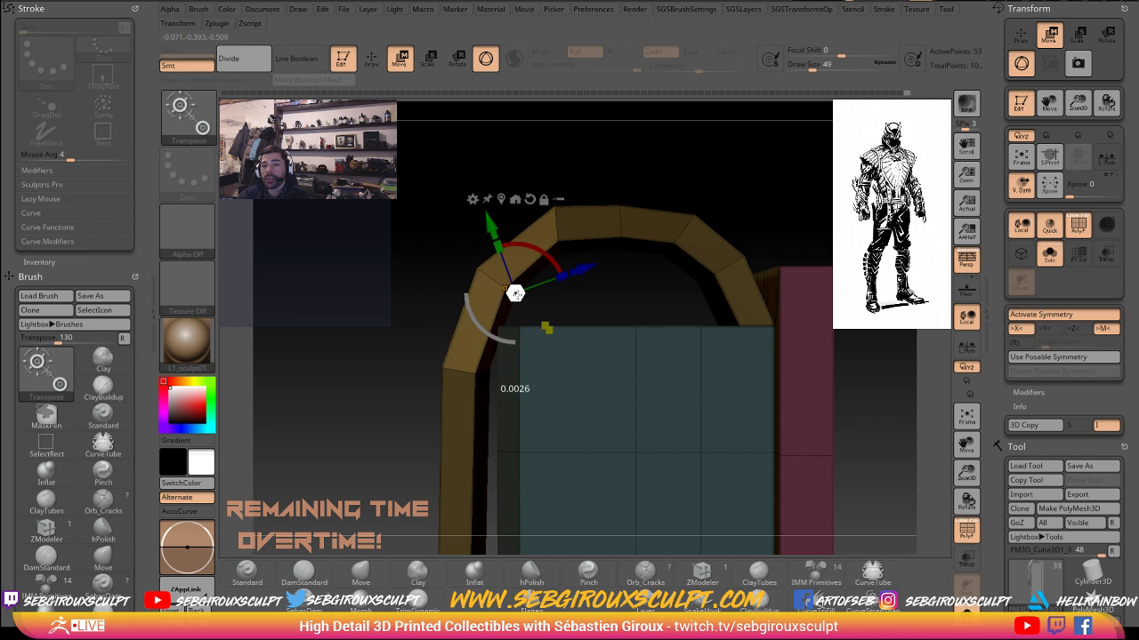
left_click_drag(585, 268, 565, 276)
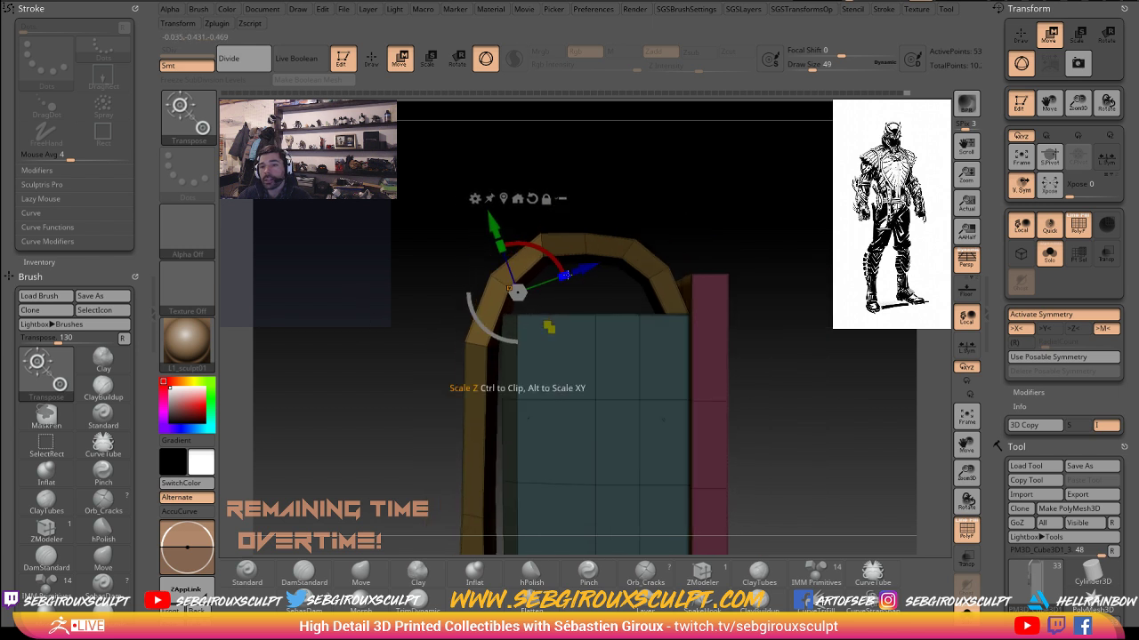
- Clear the mask, and preview the pouch's rounded arch at subdivision level 5 before returning to the base mesh
left_click_drag(674, 264, 450, 292)
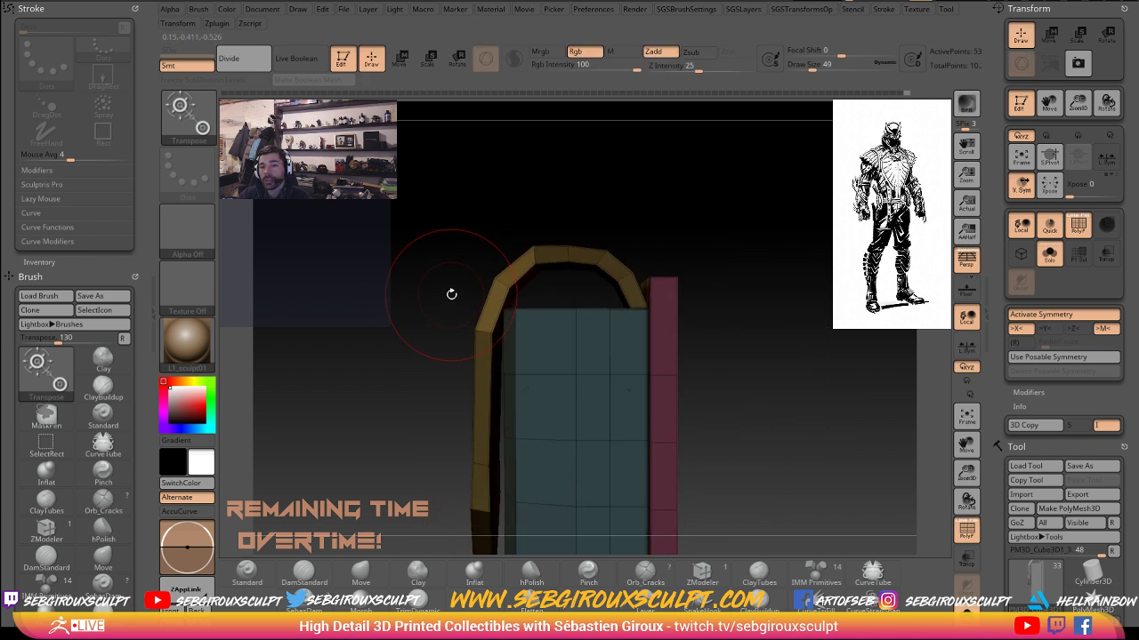
left_click(433, 341, "ctrl")
key("ctrl+d")
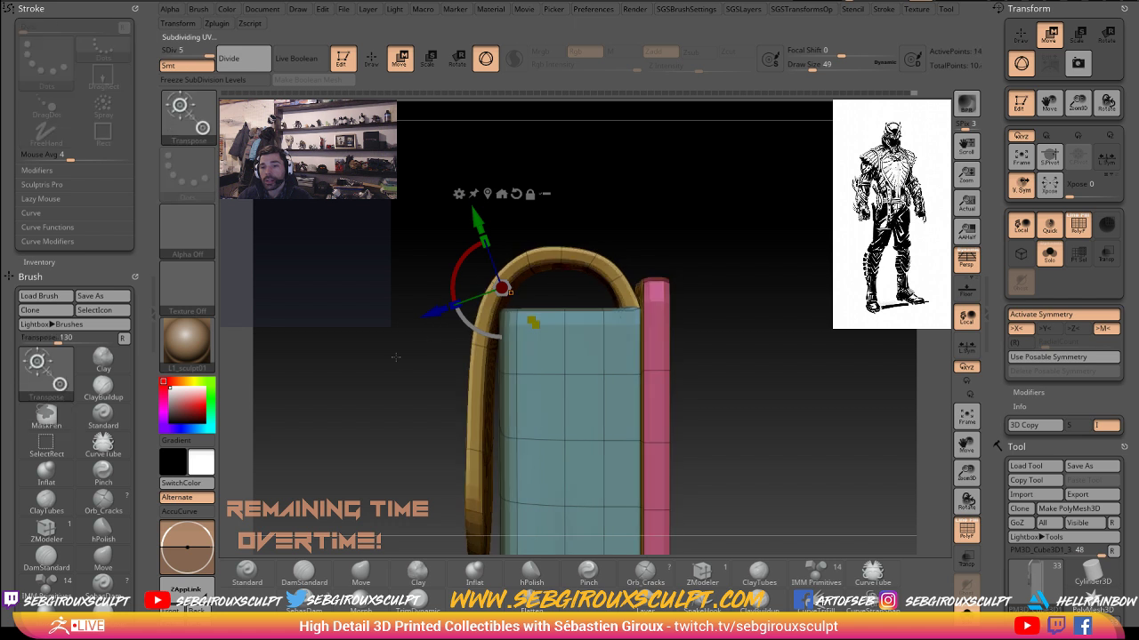
mouse_move(667, 324)
right_mouse_down()
mouse_move(704, 302)
mouse_move(694, 274)
mouse_move(687, 352)
right_mouse_up()
key("q")
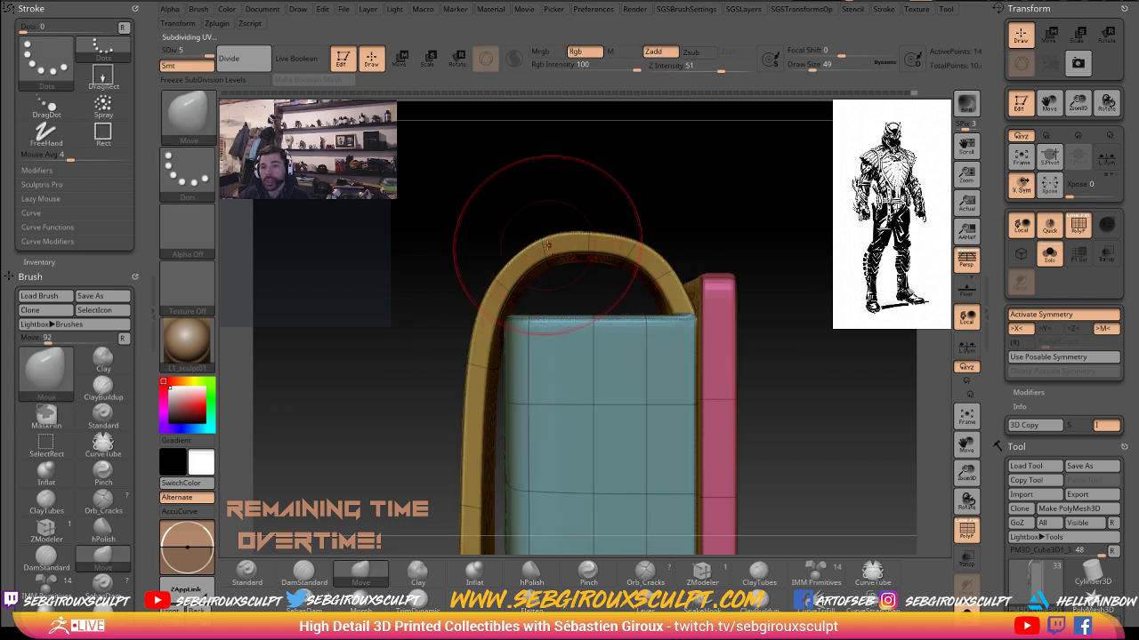
key("ctrl+z")
key("ctrl+z")
key("ctrl+z")
key("ctrl+z")
- Mask everything except the next bend up the flap's arch, and try rotating it with the gizmo
right_click_drag(397, 341, 614, 284, "ctrl")
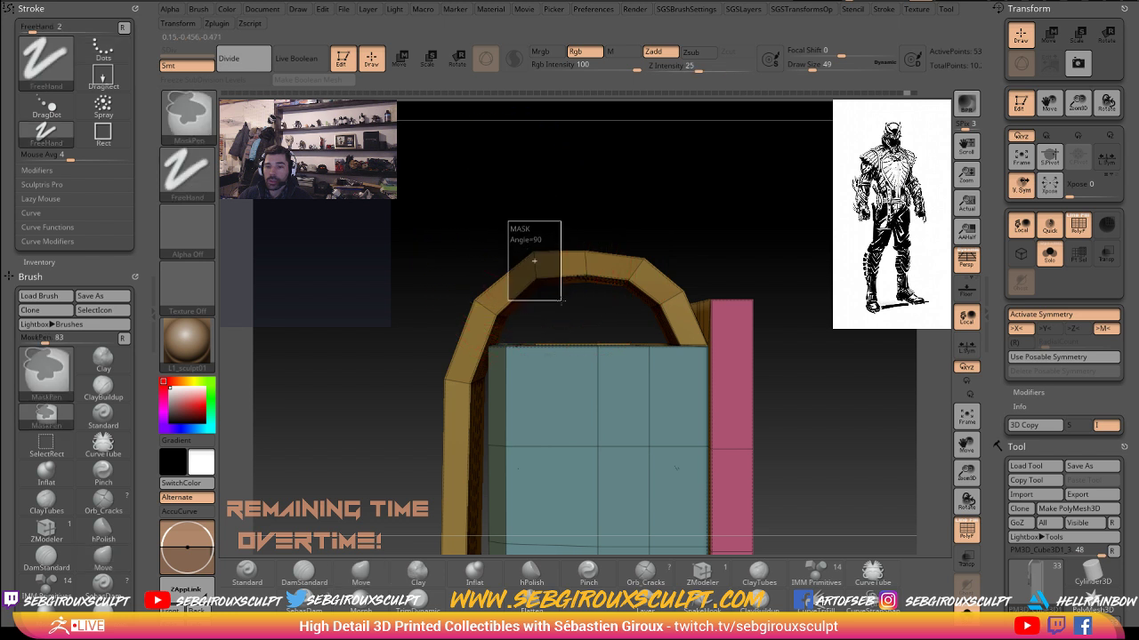
left_click(575, 317, "ctrl")
key("r")
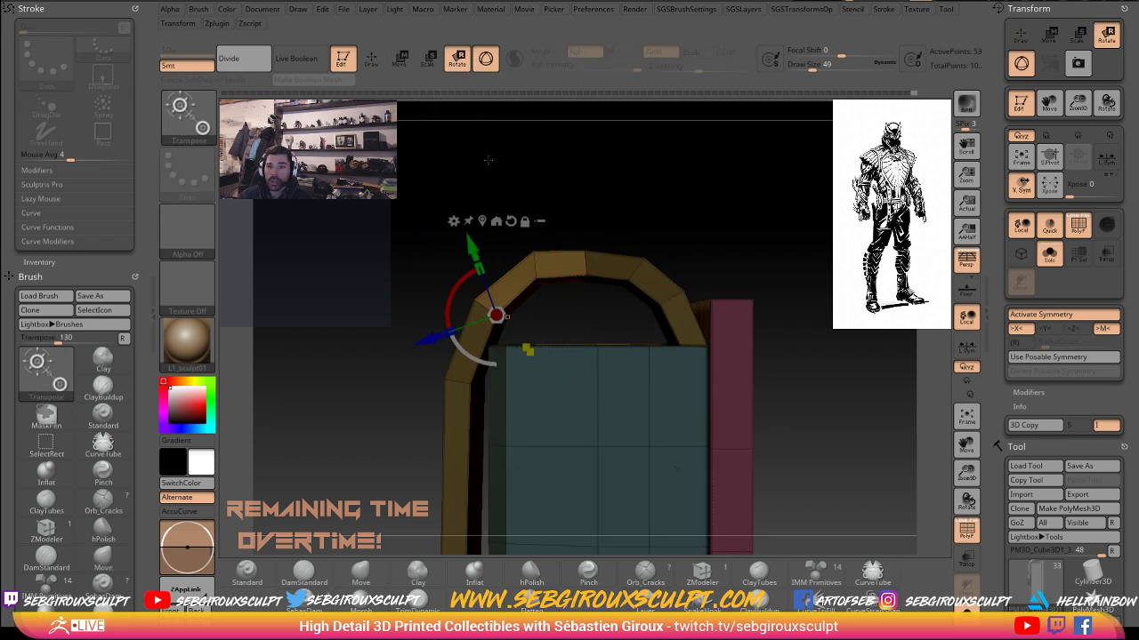
left_click_drag(451, 292, 447, 303)
key("ctrl+z")
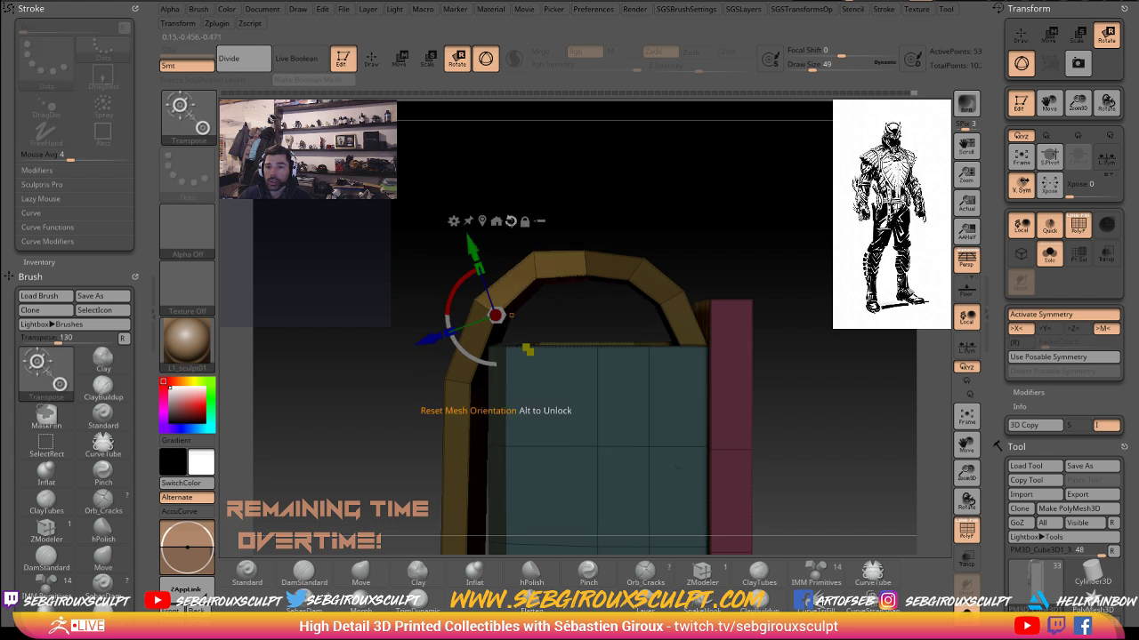
left_click(511, 221)
key("ctrl+z")
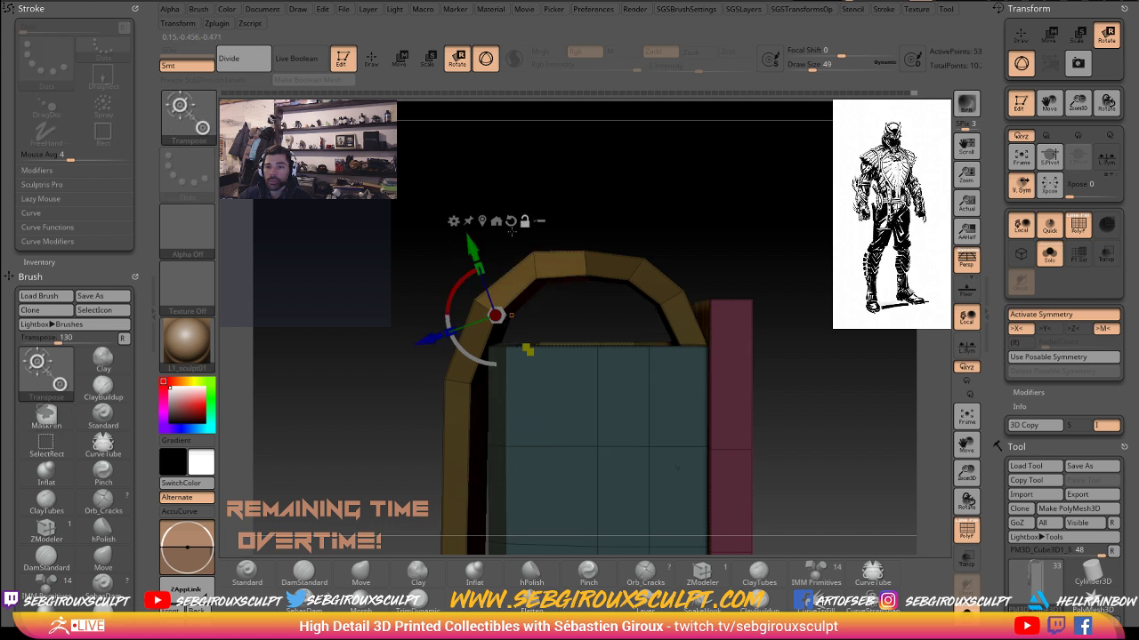
- Centre the gizmo on the unmasked bend, rotate and shift it outward to smooth the arch, and clear the mask
left_click(535, 266, "alt")
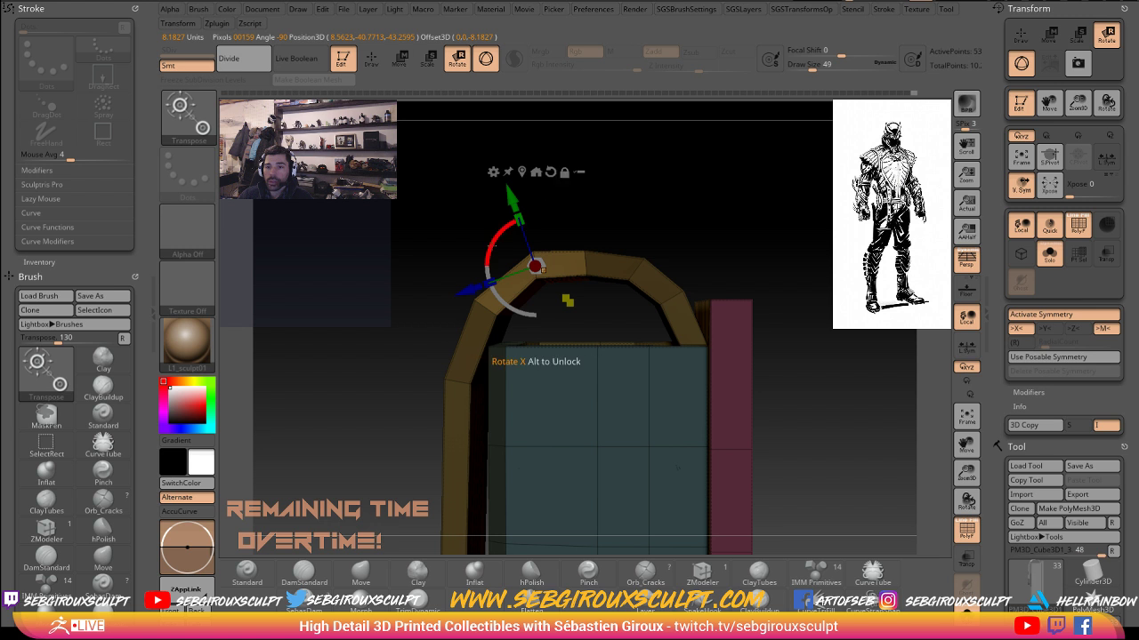
left_click_drag(489, 240, 484, 253)
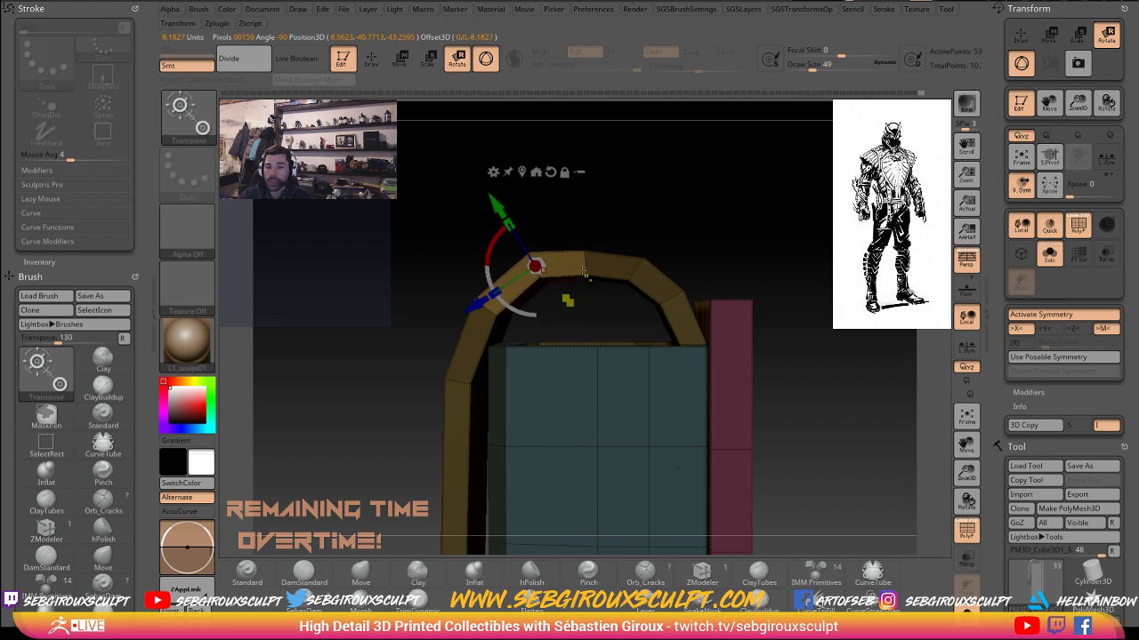
key("ctrl+z")
mouse_move(600, 224)
left_mouse_down()
mouse_move(642, 221)
mouse_move(602, 223)
left_mouse_up()
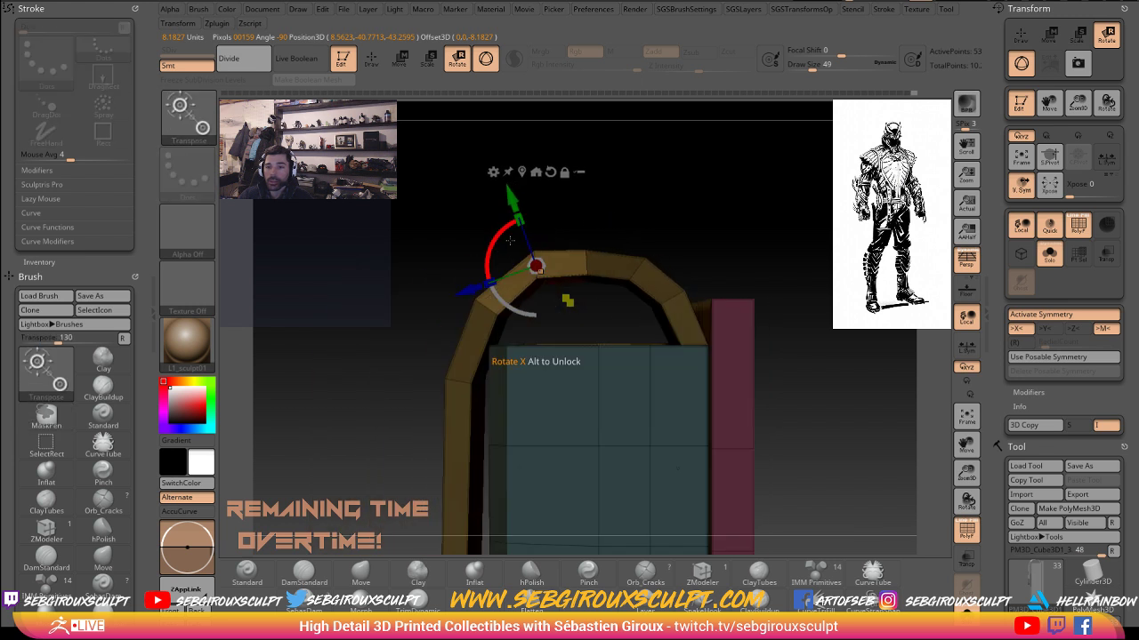
left_click_drag(493, 240, 531, 278, "alt")
left_click(540, 272, "alt")
left_click(611, 198, "ctrl")
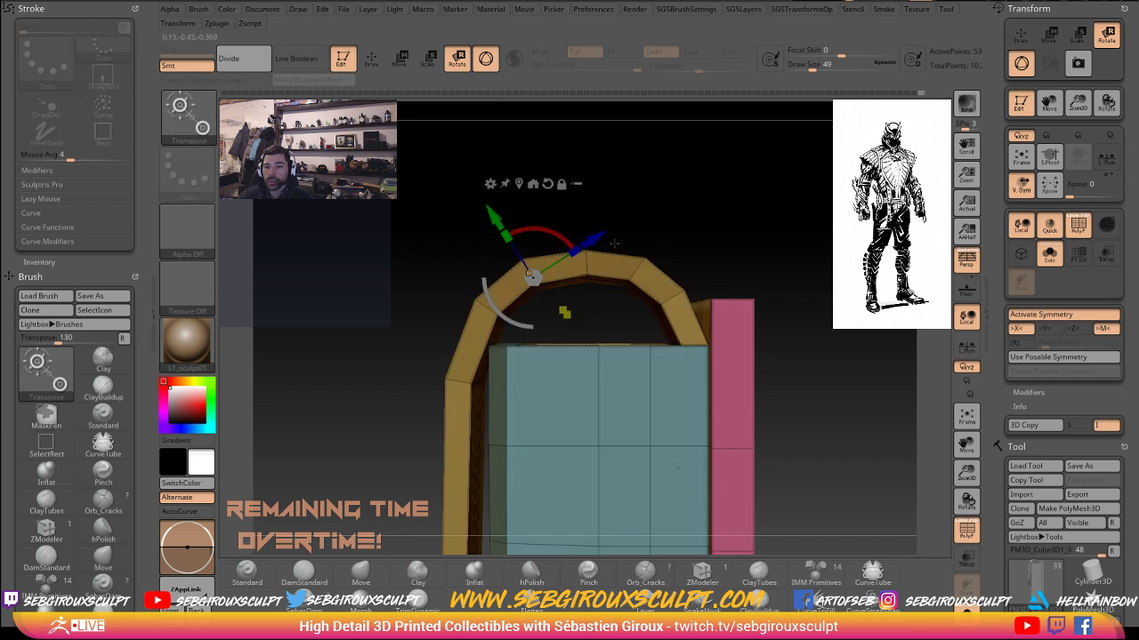
- Isolate the bend near the crown of the flap's arch with an inverted mask, rotate it slightly, and clear the mask
left_click_drag(604, 208, 564, 306, "ctrl")
left_click(652, 219, "ctrl")
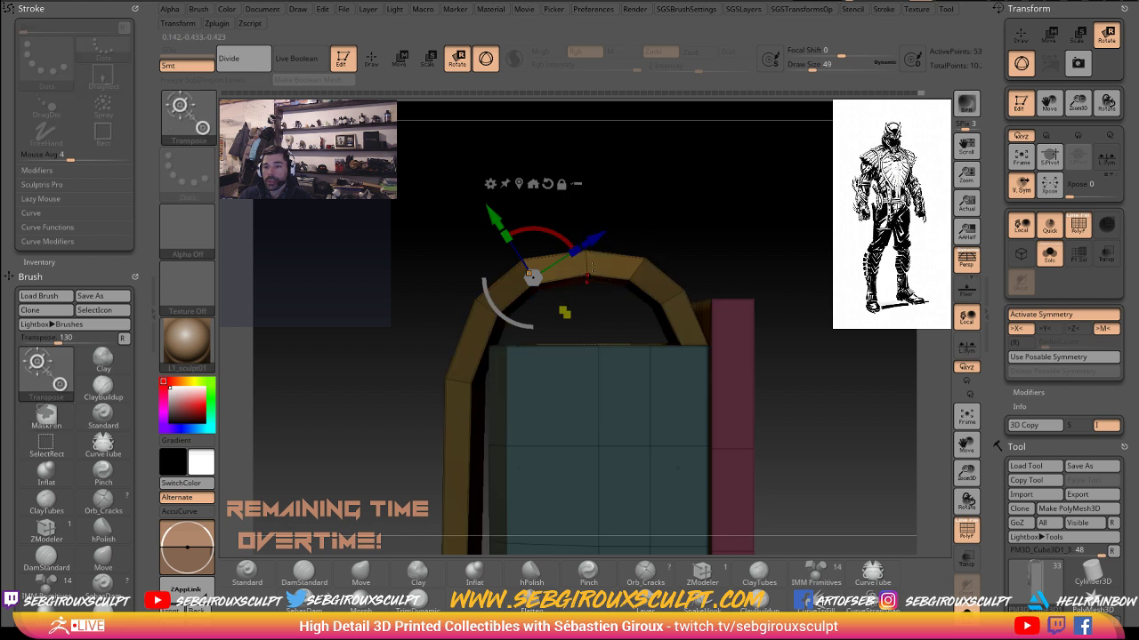
left_click(521, 184)
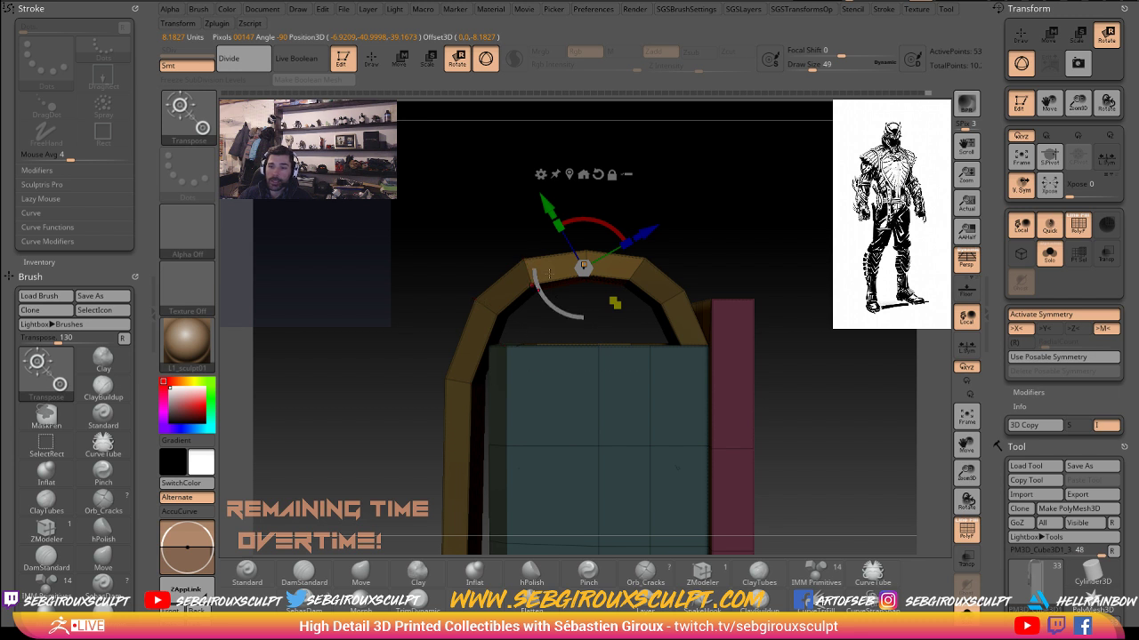
left_click_drag(502, 231, 545, 305, "ctrl")
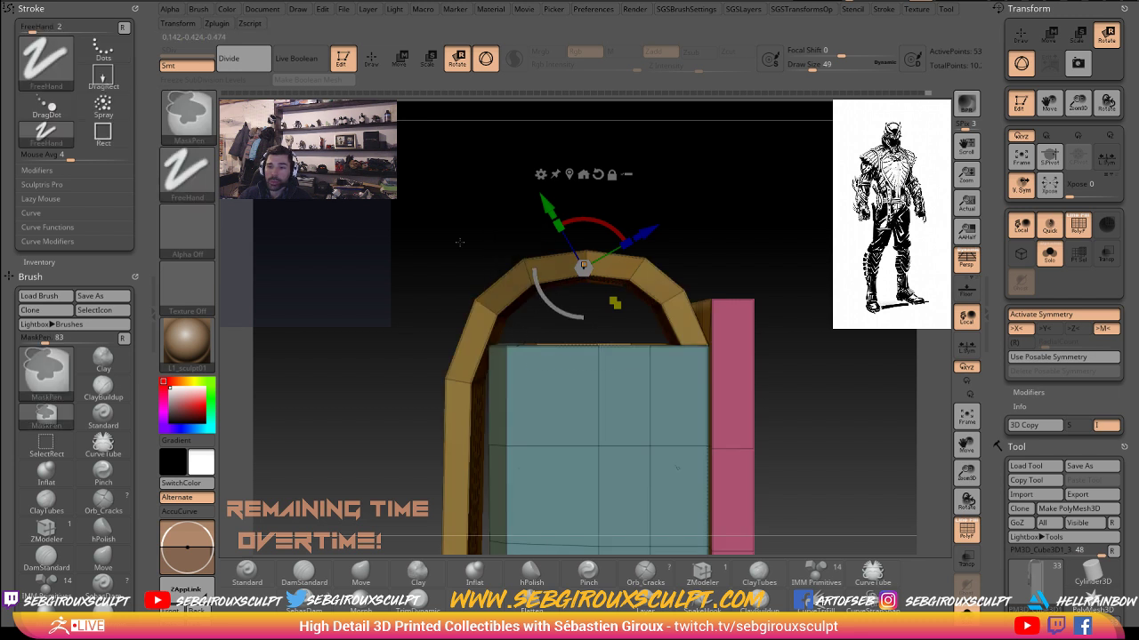
left_click(460, 243, "ctrl")
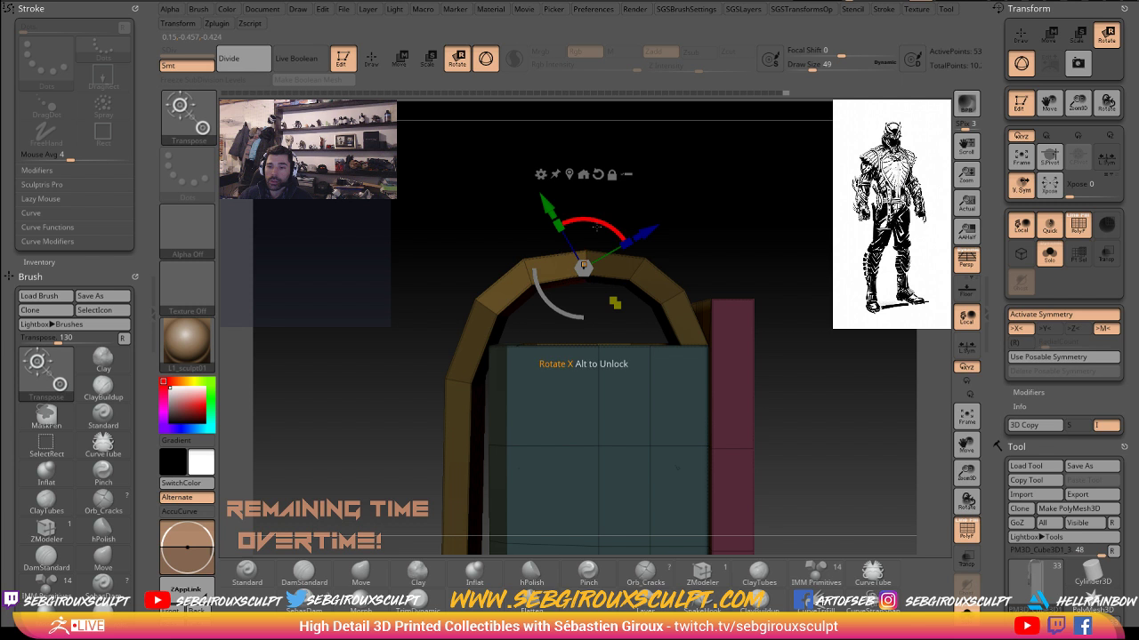
left_click_drag(595, 228, 593, 225)
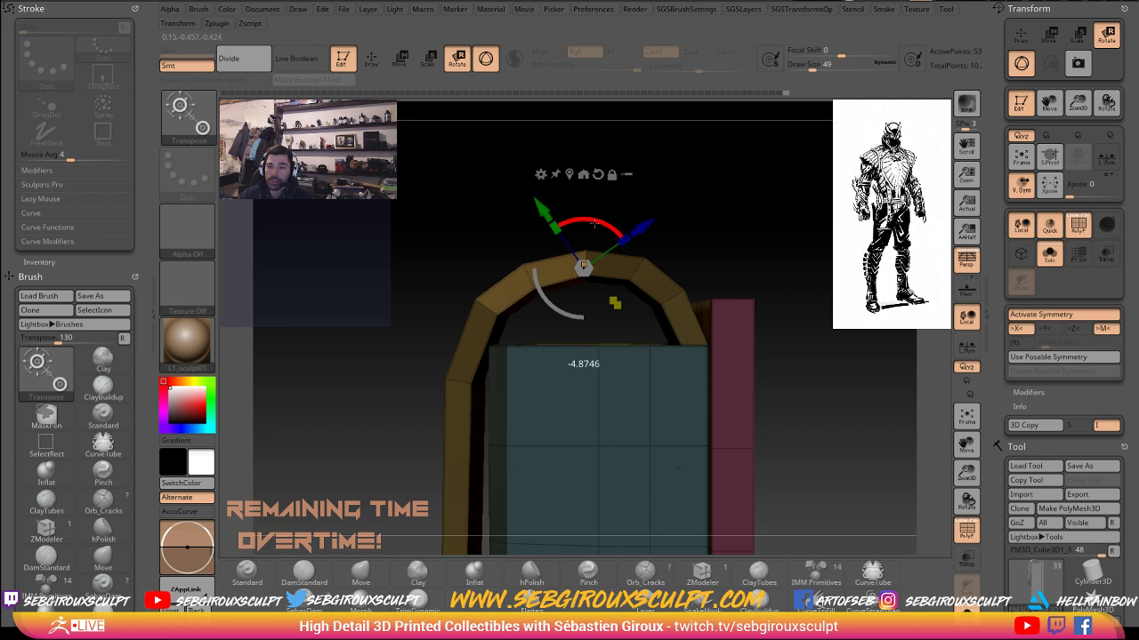
key("q")
mouse_move(713, 232)
left_mouse_down("ctrl")
mouse_move(752, 237)
mouse_move(745, 193)
mouse_move(820, 237)
left_mouse_up("ctrl")
- Subdivide the pouch to level 4 and inspect the flap's arch and pointed front
key("w")
key("ctrl+d")
key("ctrl+d")
key("ctrl+d")
key("q")
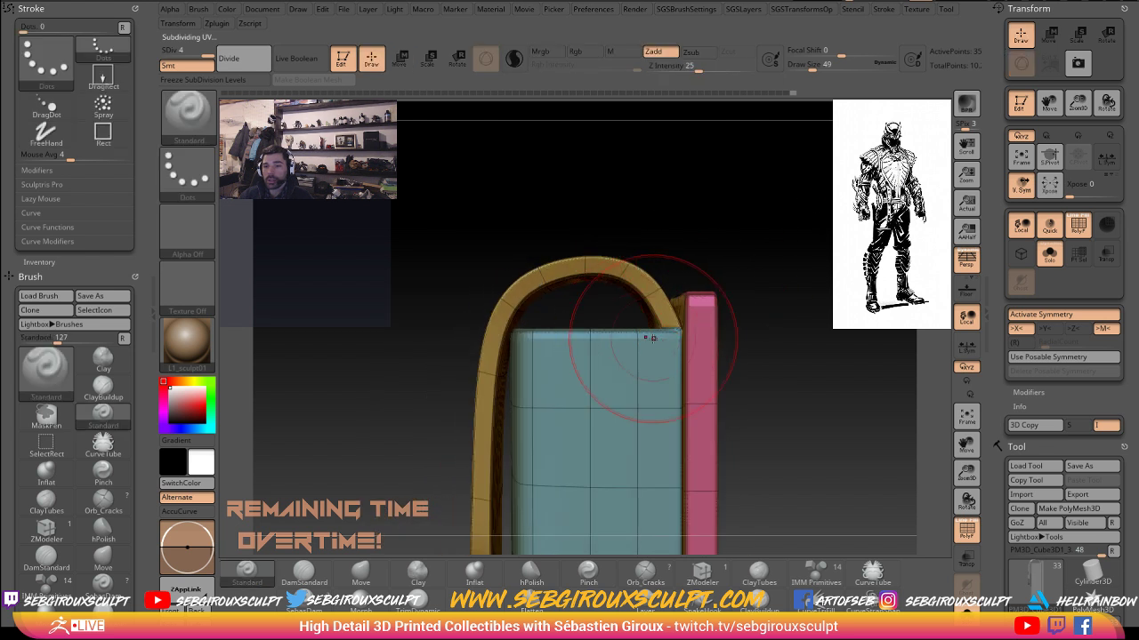
left_click_drag(795, 338, 878, 314)
mouse_move(469, 409)
left_mouse_down()
mouse_move(452, 422)
mouse_move(438, 414)
left_mouse_up()
left_click_drag(442, 420, 464, 459, "ctrl")
mouse_move(490, 415)
left_mouse_down()
mouse_move(525, 394)
mouse_move(496, 423)
mouse_move(826, 398)
mouse_move(819, 324)
mouse_move(857, 382)
left_mouse_up()
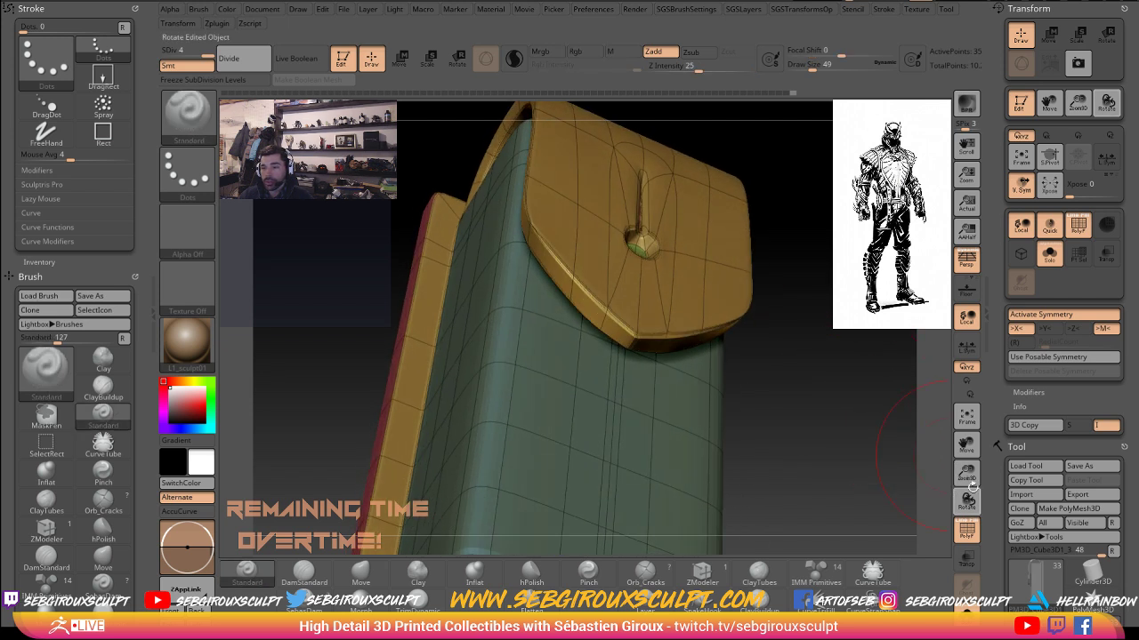
- Hide the polyframe and subdivide the pouch to level 6 to examine its smoothed shape from all sides
left_click(963, 536)
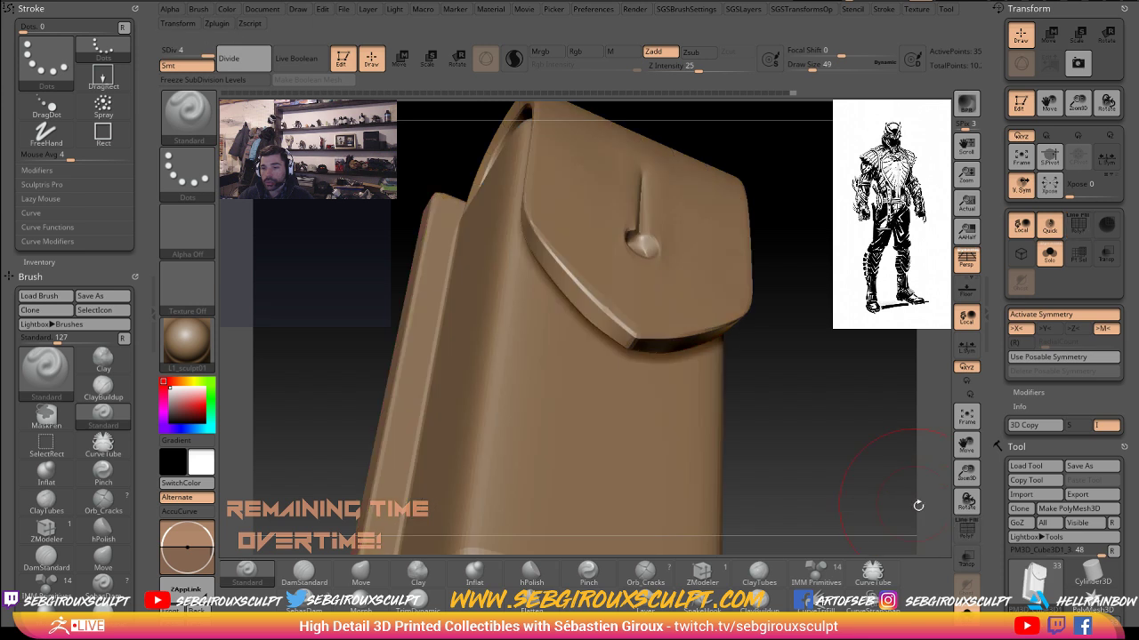
left_click_drag(875, 477, 738, 414)
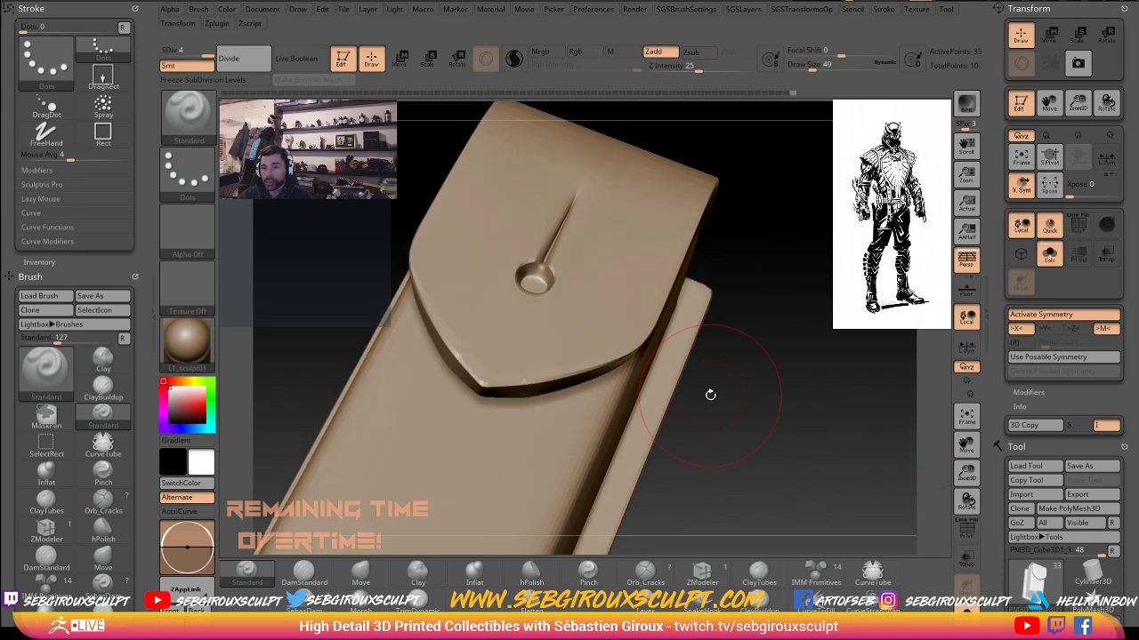
key("ctrl+d")
key("ctrl+d")
left_click_drag(807, 416, 578, 307)
key("f")
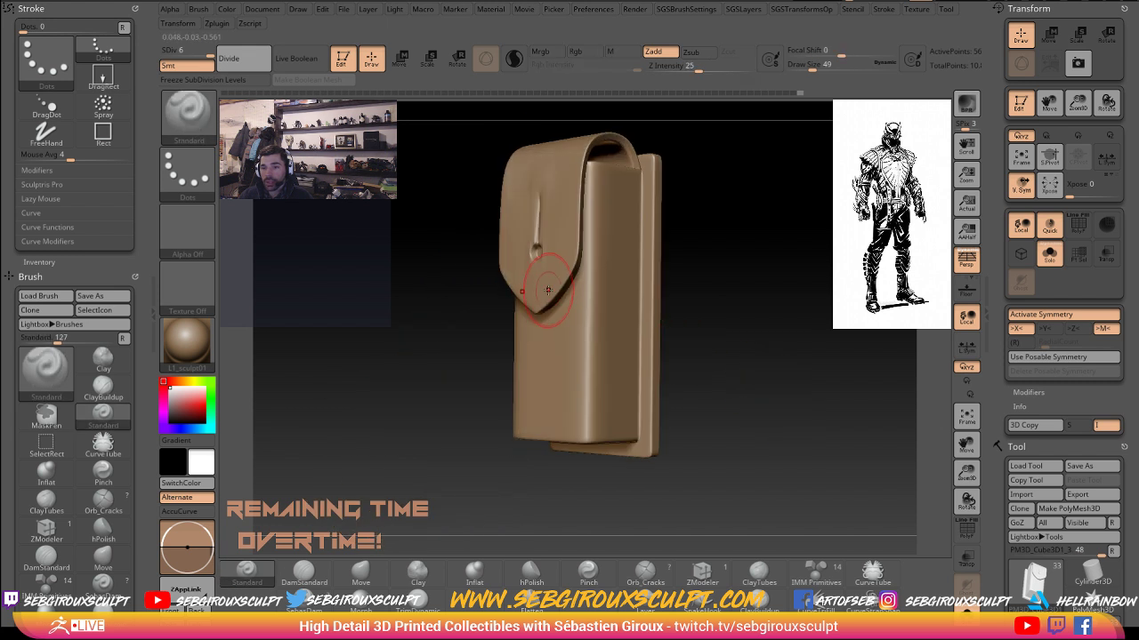
left_click_drag(752, 312, 765, 369, "shift")
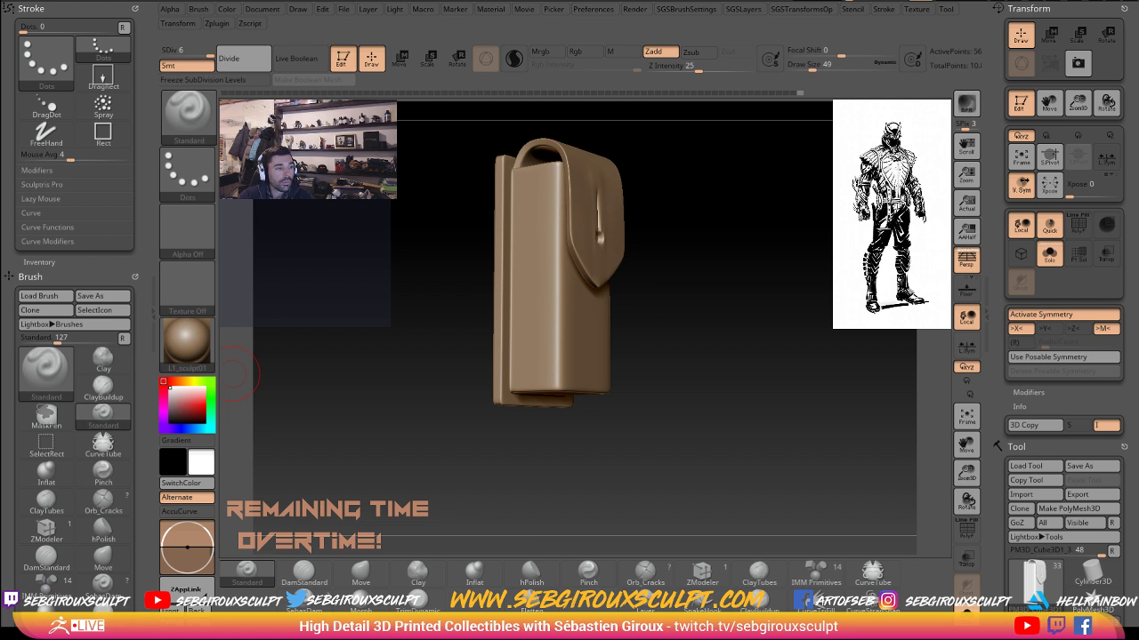
left_click_drag(733, 428, 793, 378)
left_click_drag(801, 379, 758, 403)
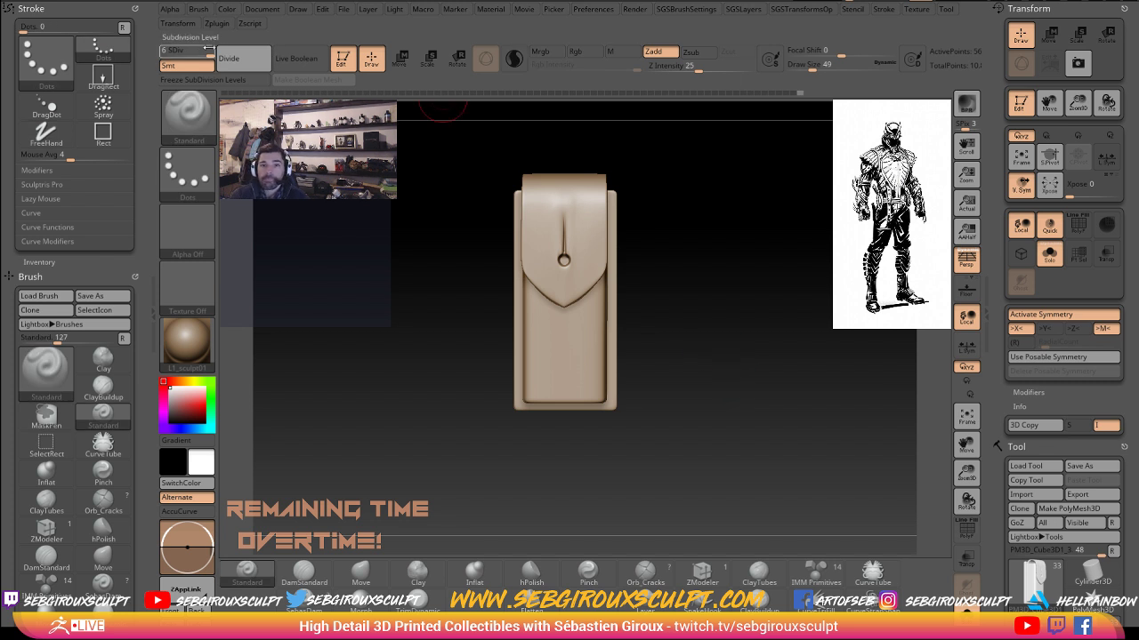
- Lower the pouch to subdivision level 1 to review its shape, and undo the subdivisions back to the base mesh
left_click(169, 52)
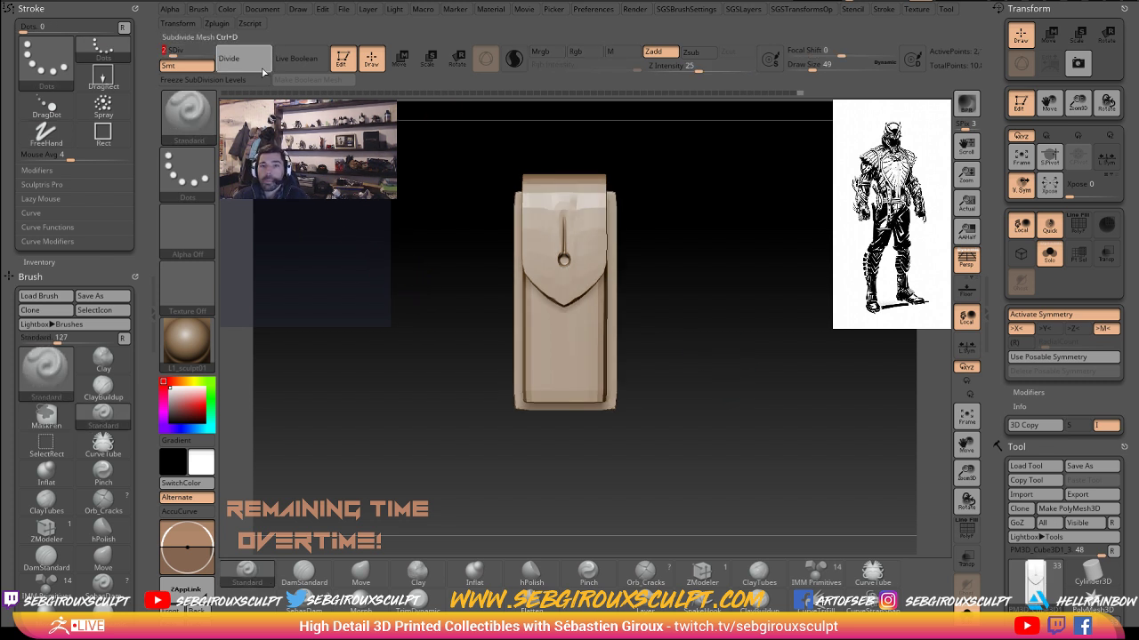
left_click(164, 51)
left_click_drag(398, 306, 408, 310)
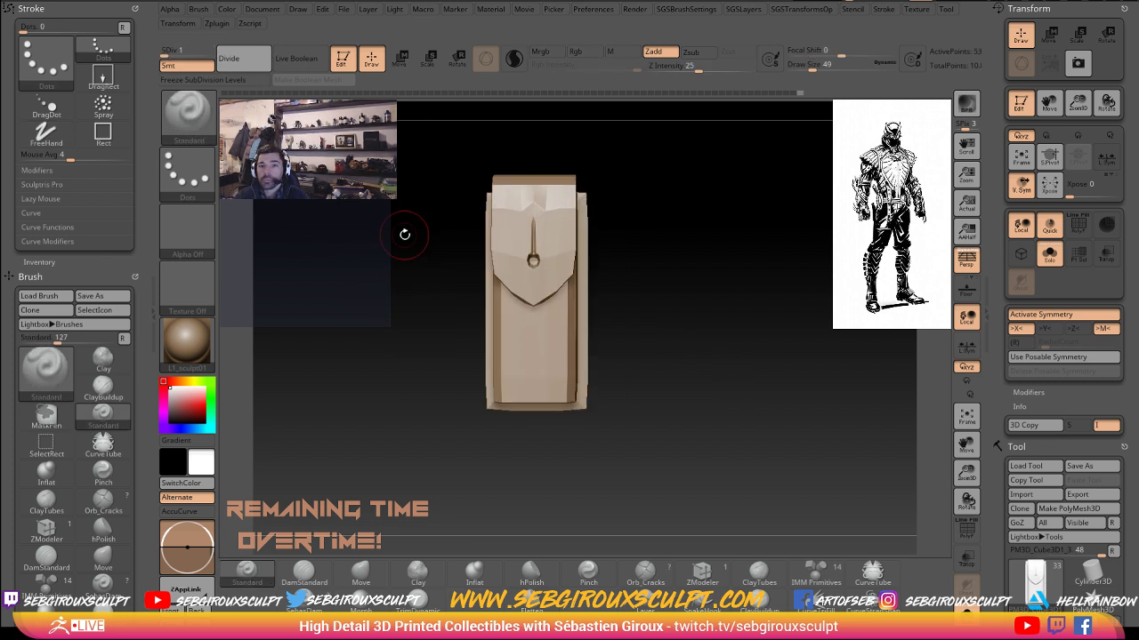
key("d")
key("ctrl")
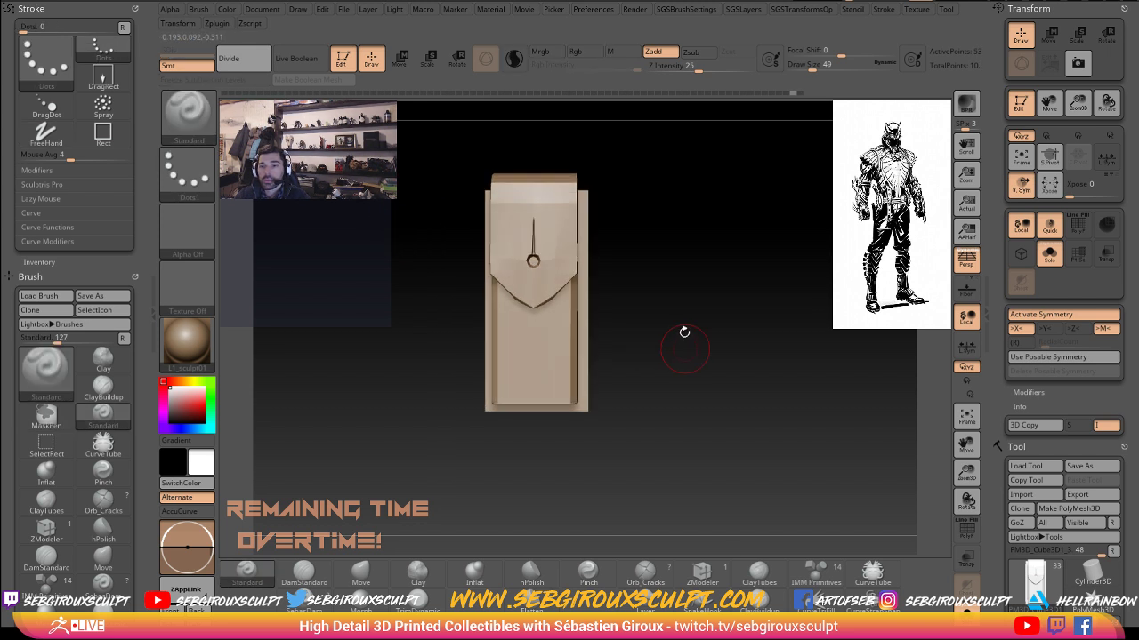
- Activate the Move gizmo on the pouch without any mask and turn off symmetry
left_click_drag(419, 221, 411, 170)
key("w")
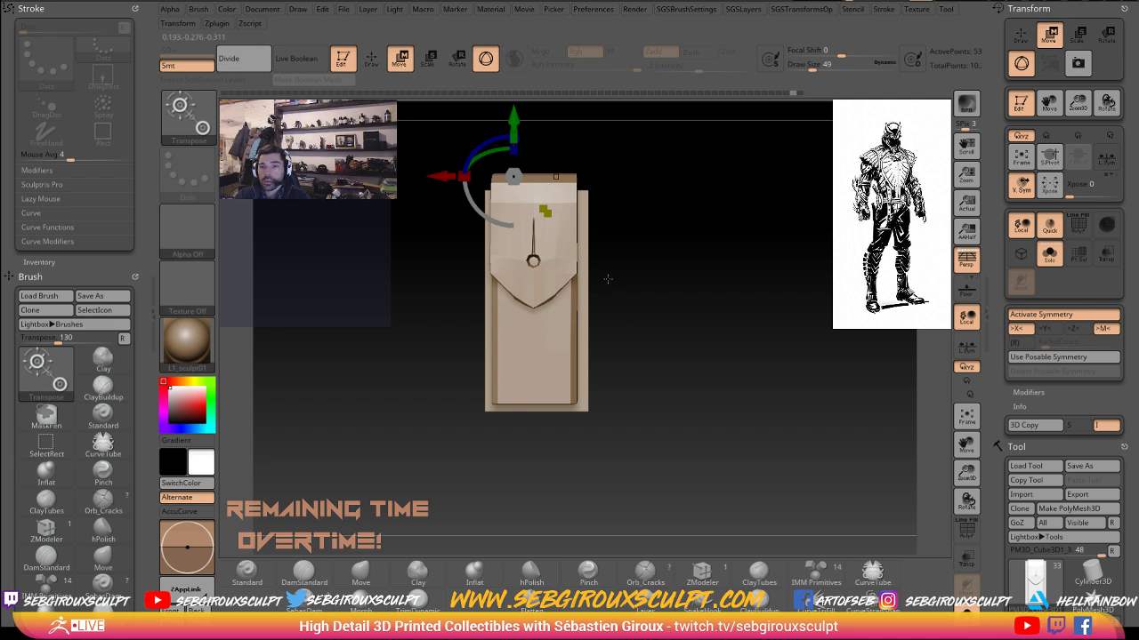
left_click_drag(525, 202, 539, 297, "ctrl")
key("ctrl+z")
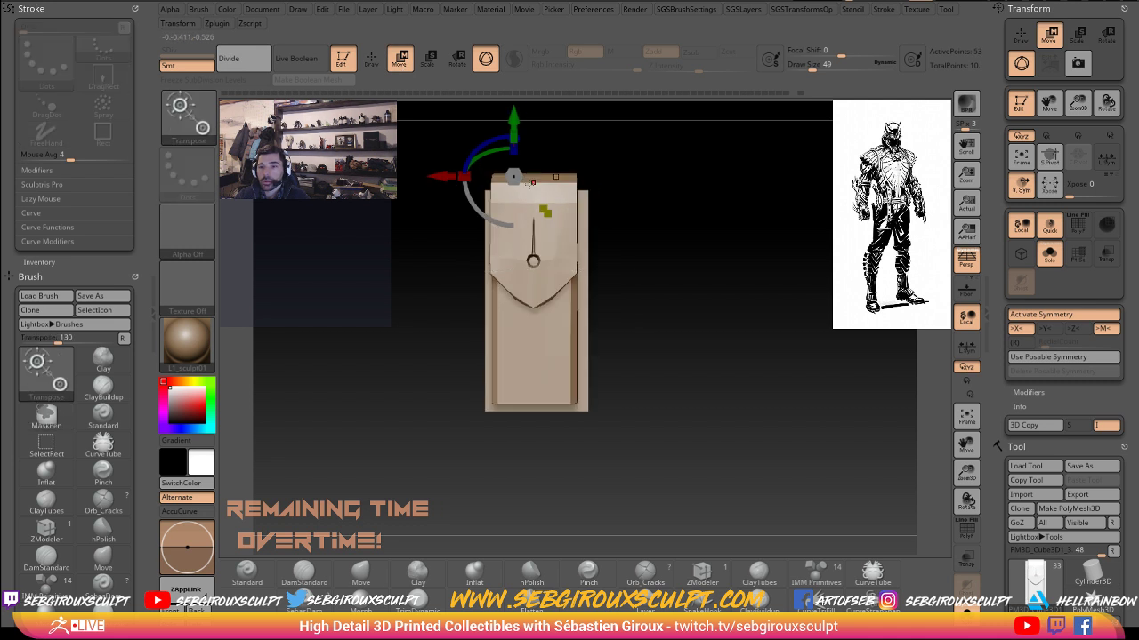
key("x")
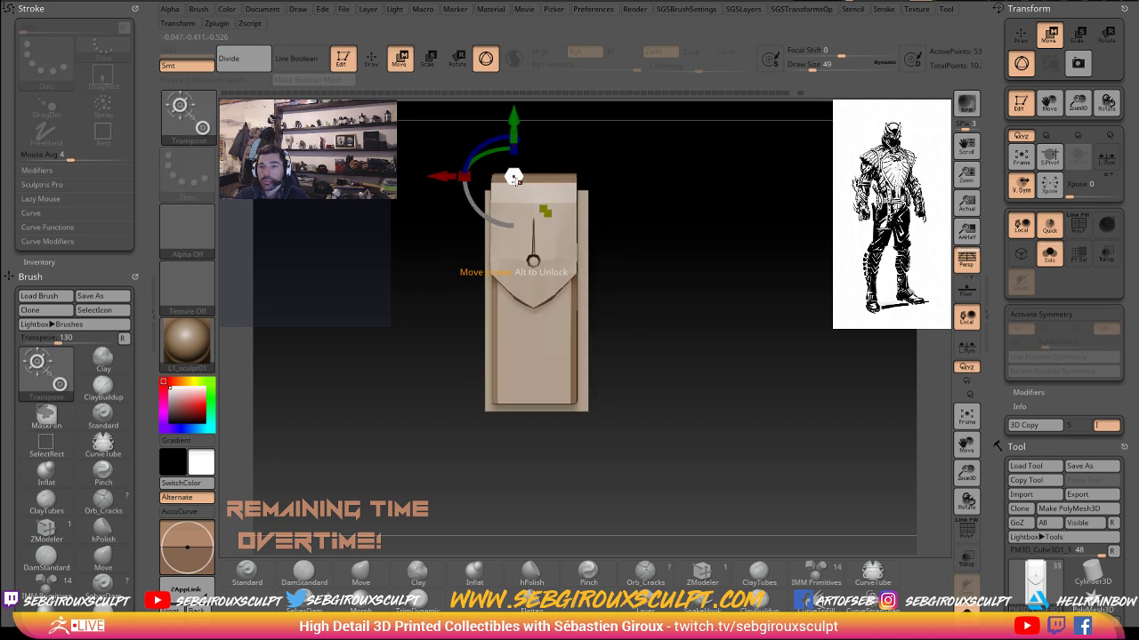
mouse_move(662, 178)
left_mouse_down()
mouse_move(713, 185)
mouse_move(681, 189)
left_mouse_up()
left_click_drag(681, 190, 689, 301, "alt")
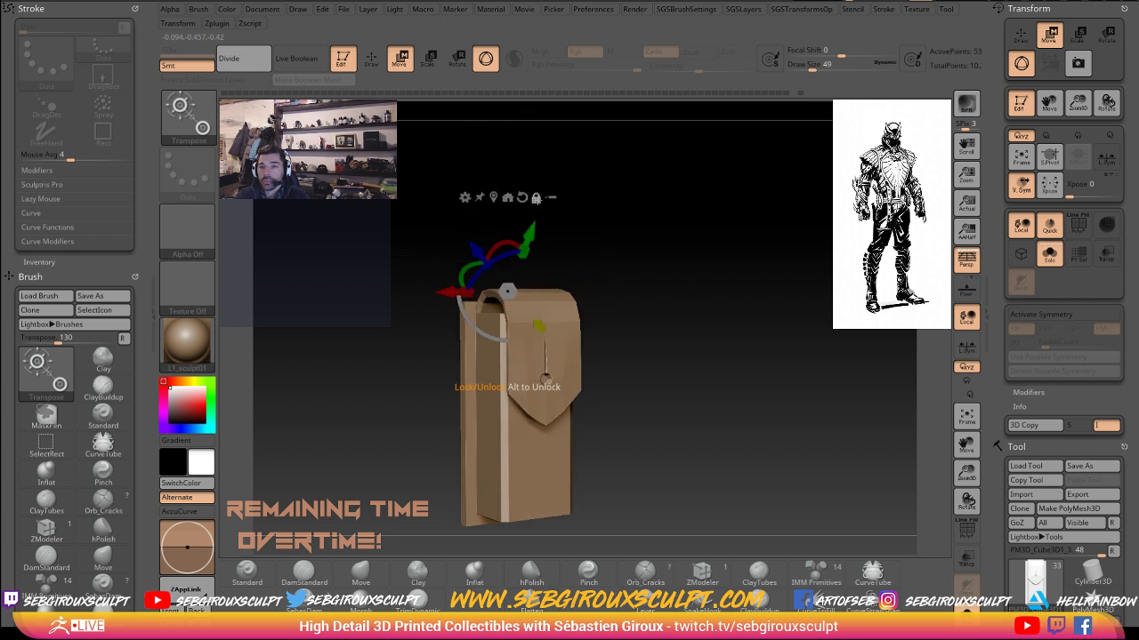
- Reposition the Move gizmo from the flap down to the pouch's side and front edge
left_click(472, 404)
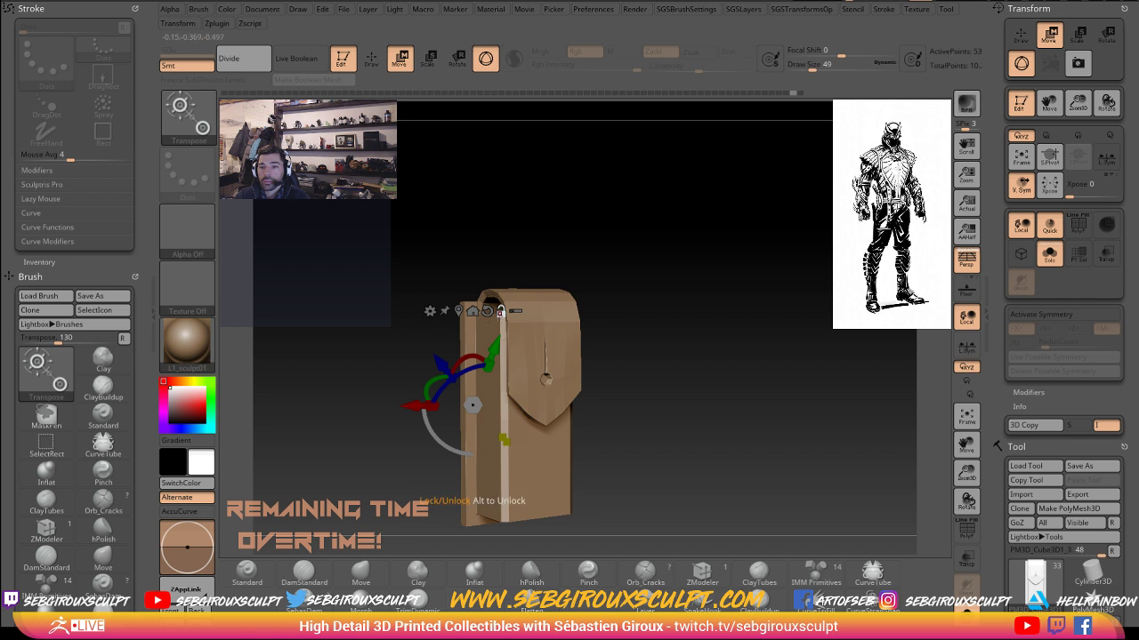
left_click(525, 407)
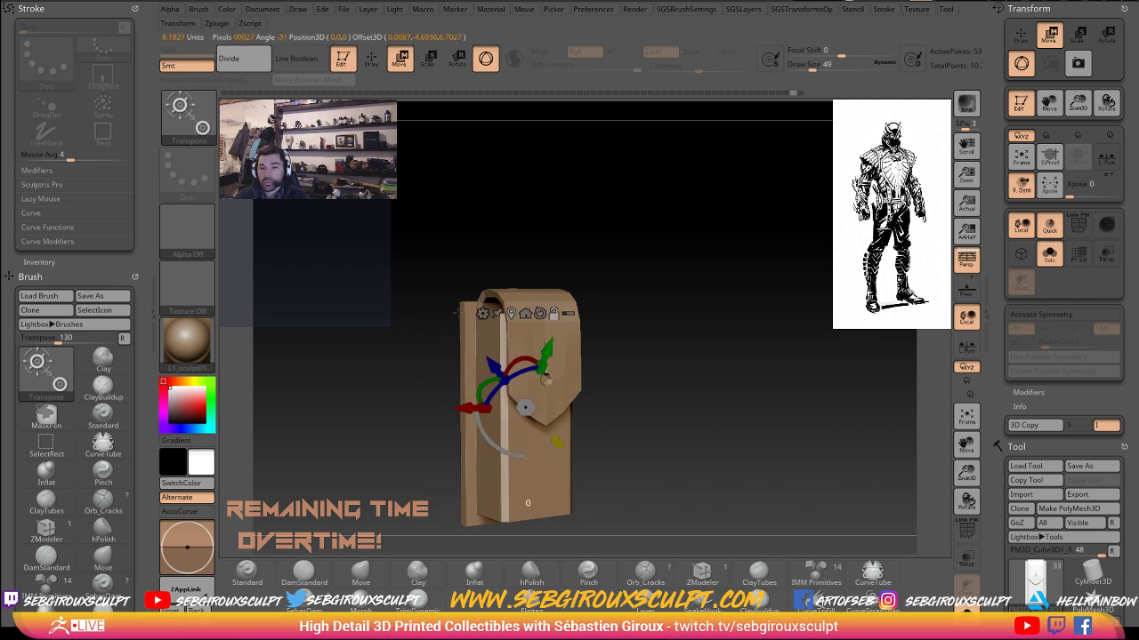
left_click_drag(665, 308, 521, 329)
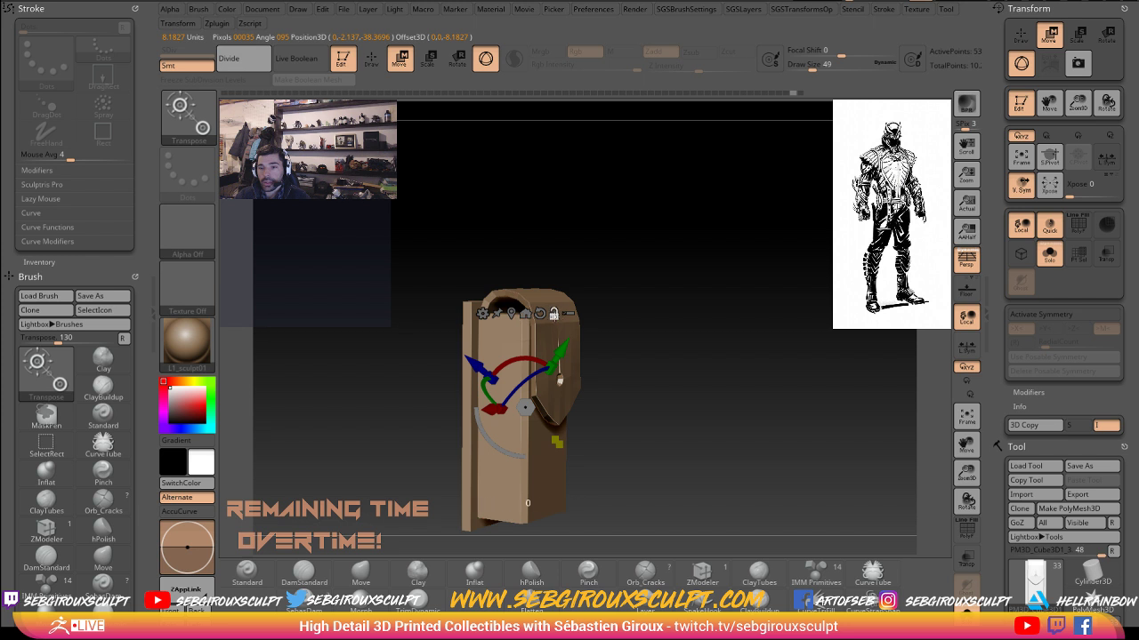
left_click_drag(582, 249, 569, 302)
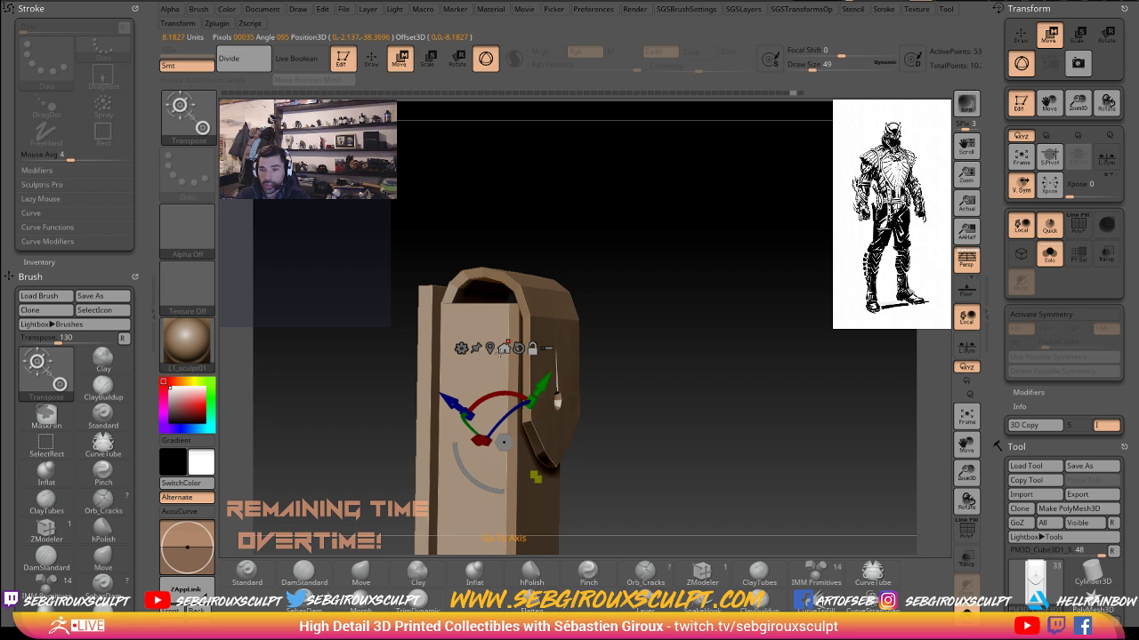
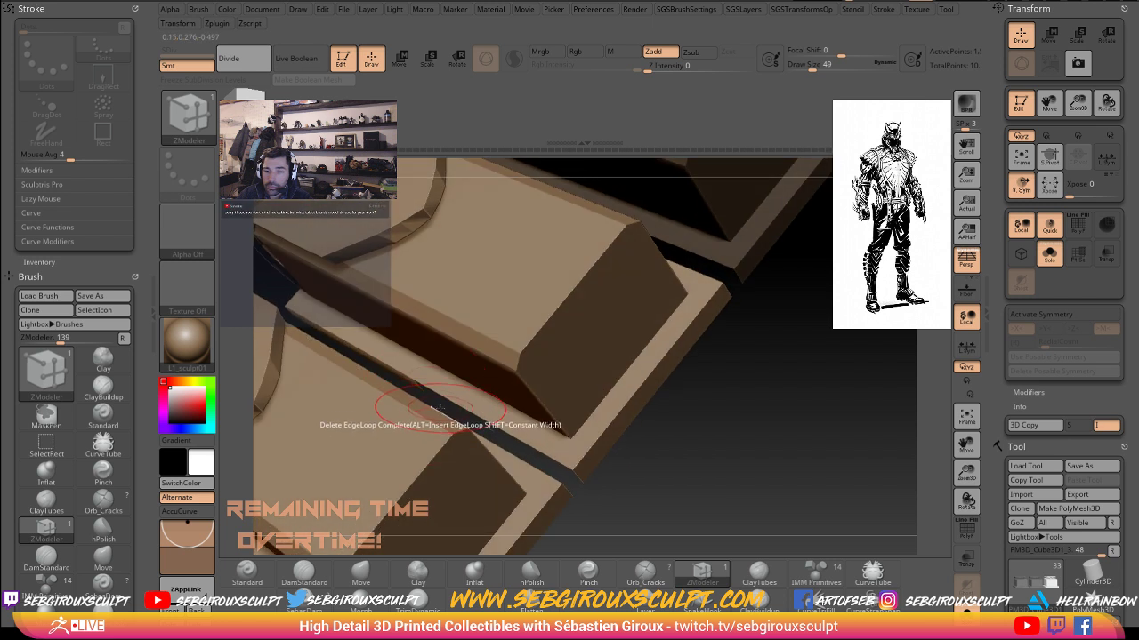
- Try deleting ZModeler polygons on the narrow side faces of the backplates between the pouches, and undo the deletions
mouse_move(672, 489)
right_mouse_down()
mouse_move(685, 475)
mouse_move(732, 509)
mouse_move(437, 389)
right_mouse_up()
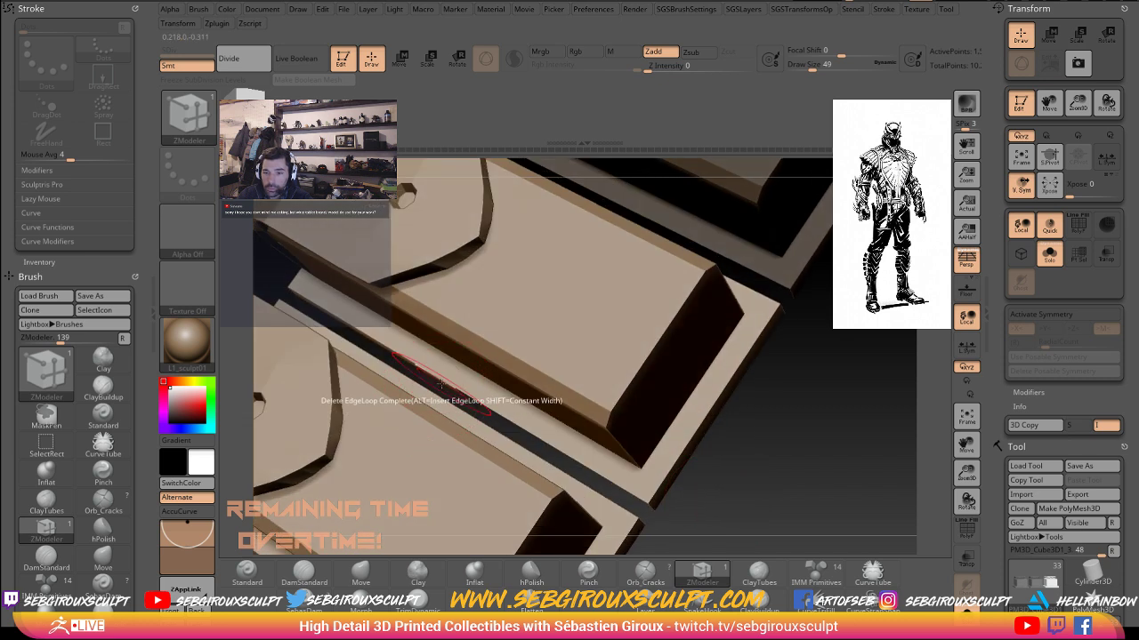
left_click_drag(759, 472, 823, 298)
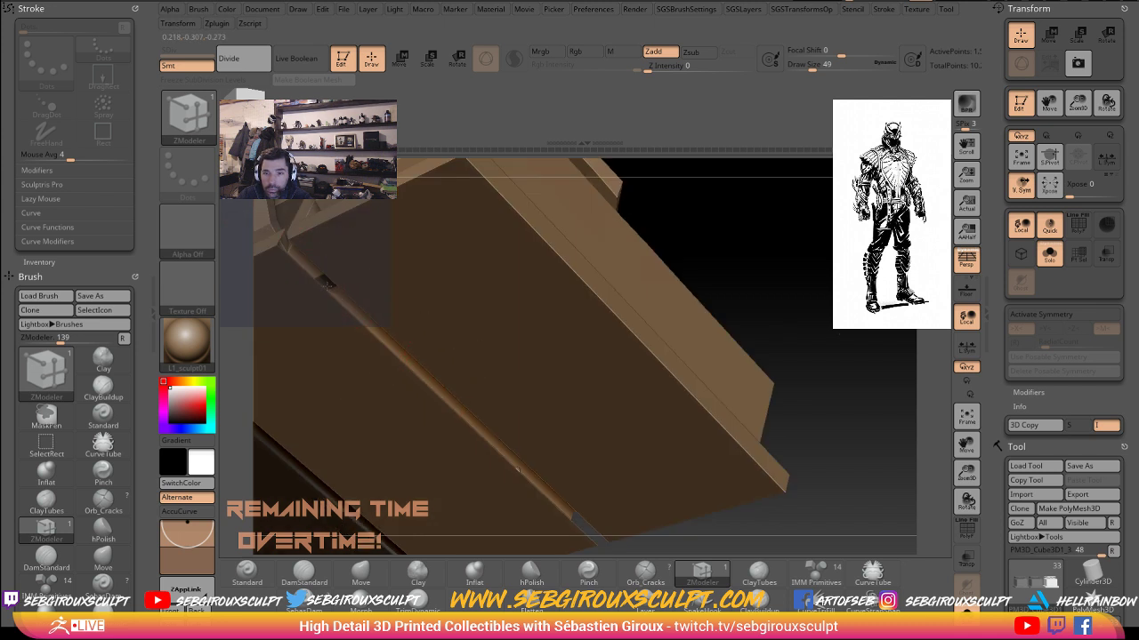
mouse_move(743, 281)
left_mouse_down()
mouse_move(765, 285)
mouse_move(760, 237)
mouse_move(777, 214)
mouse_move(752, 272)
left_mouse_up()
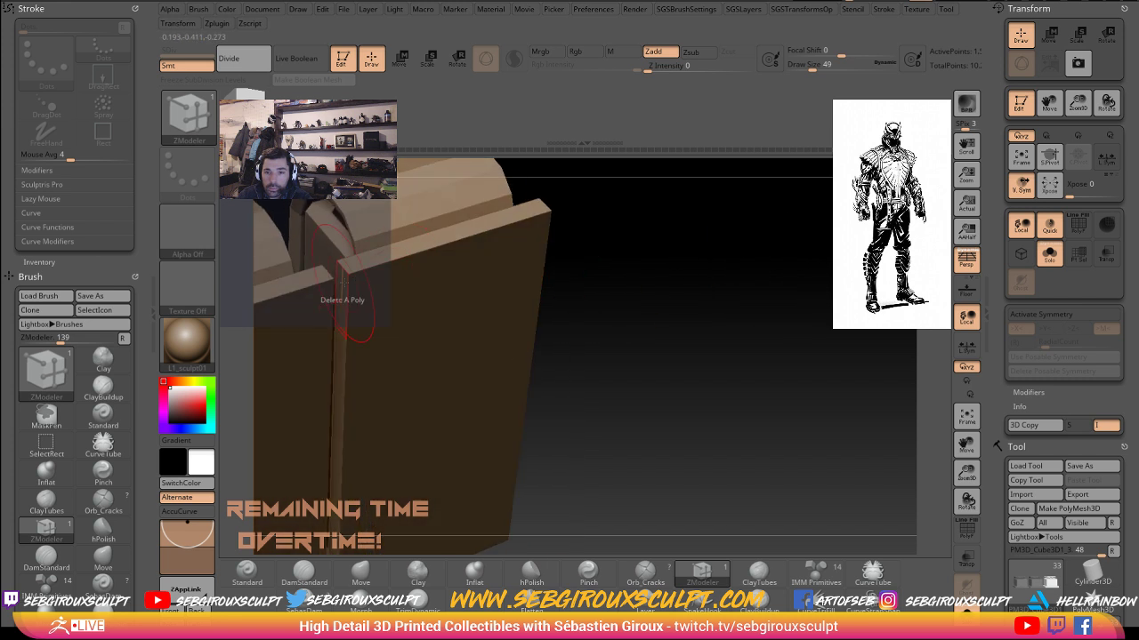
left_click(334, 343)
key("ctrl+z")
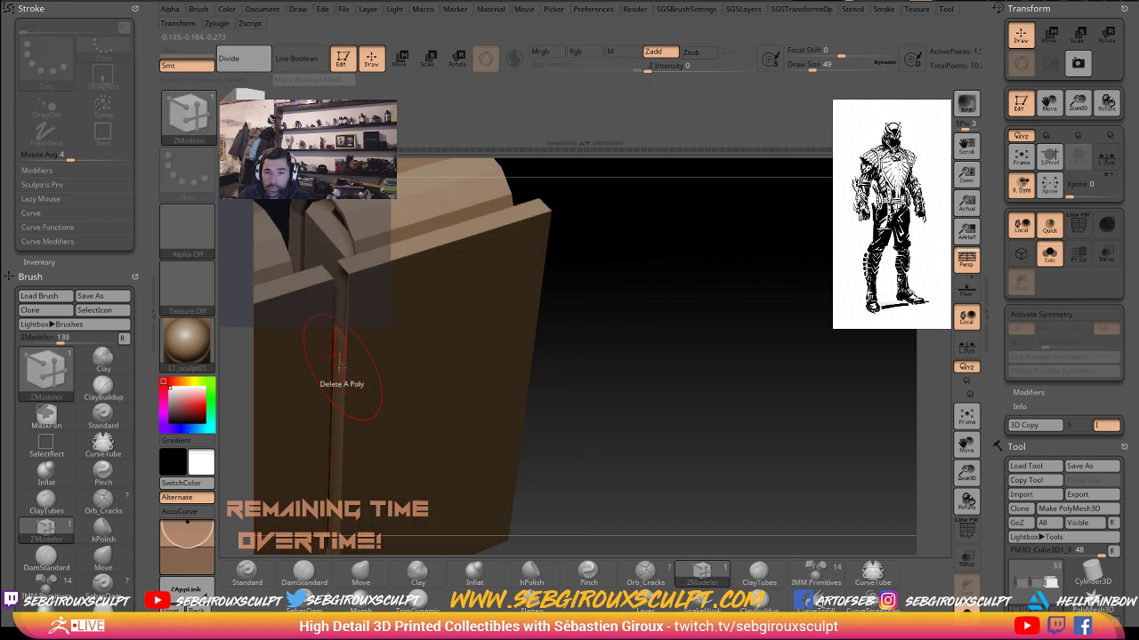
left_click_drag(653, 334, 582, 293)
left_click(387, 265)
left_click_drag(658, 278, 598, 262)
key("ctrl+z")
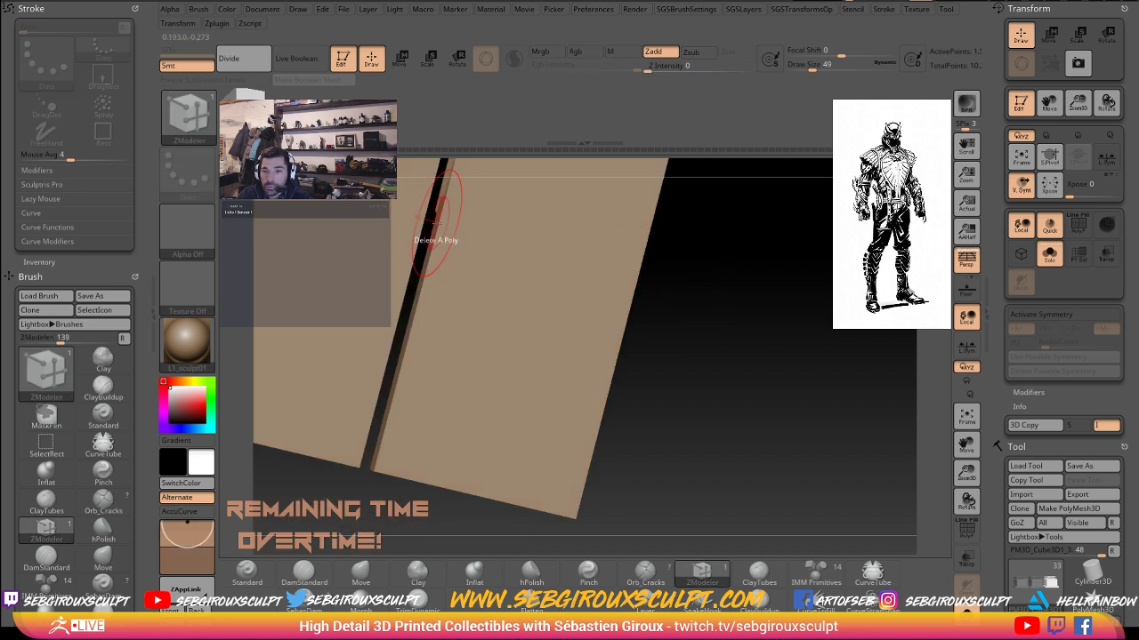
left_click_drag(738, 271, 677, 246)
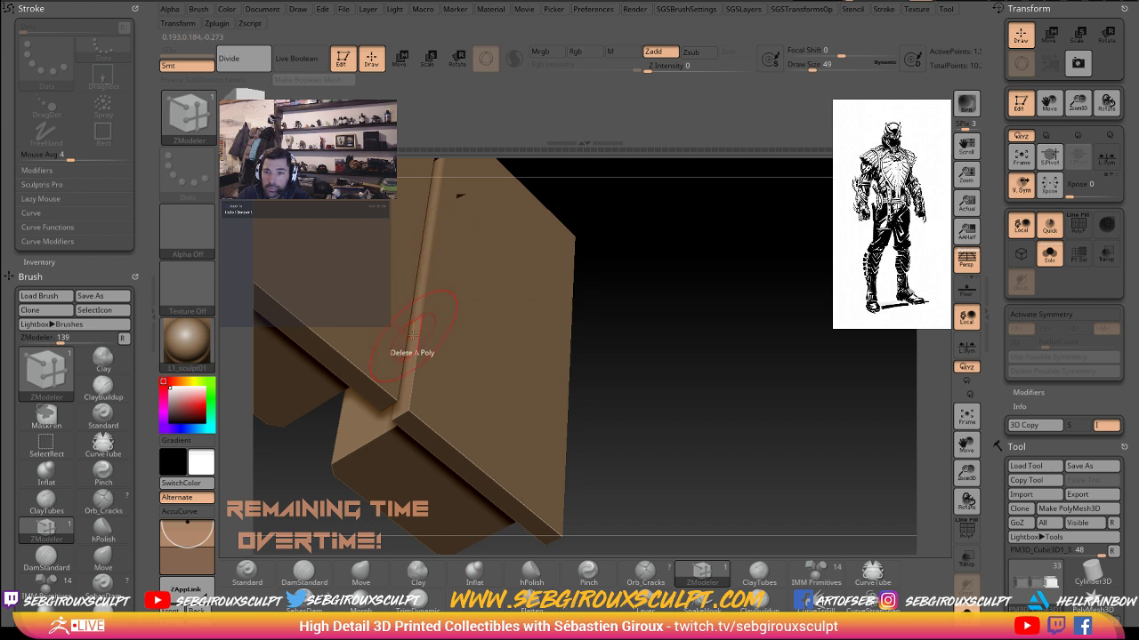
left_click_drag(599, 393, 789, 395)
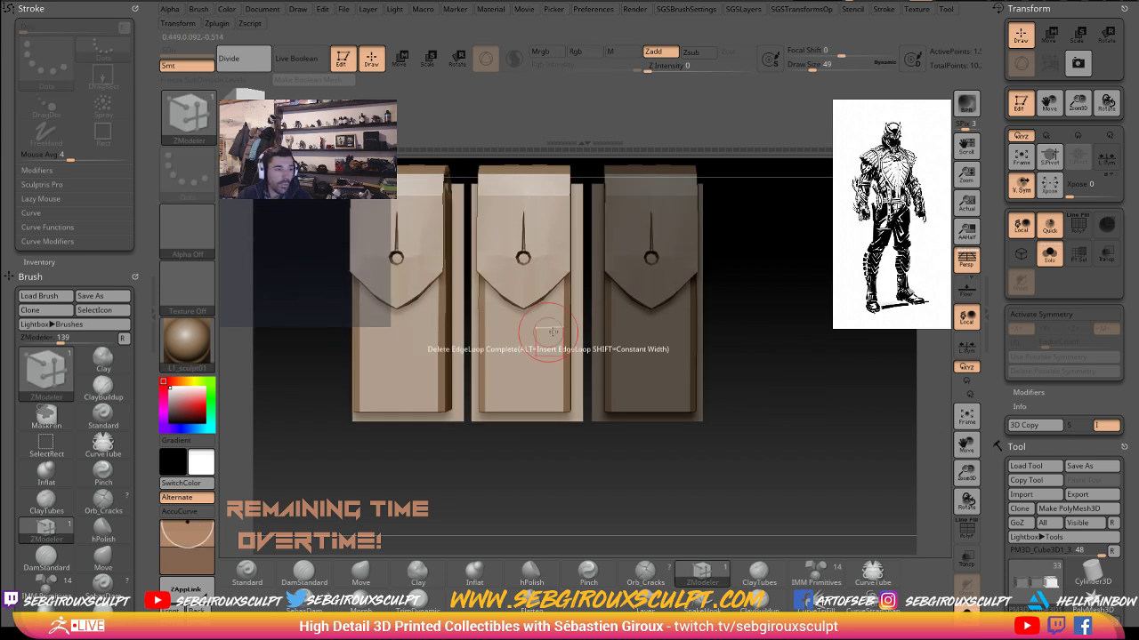
- Clear the mask on the rightmost pouch and mask the whole leftmost pouch instead
key("ctrl")
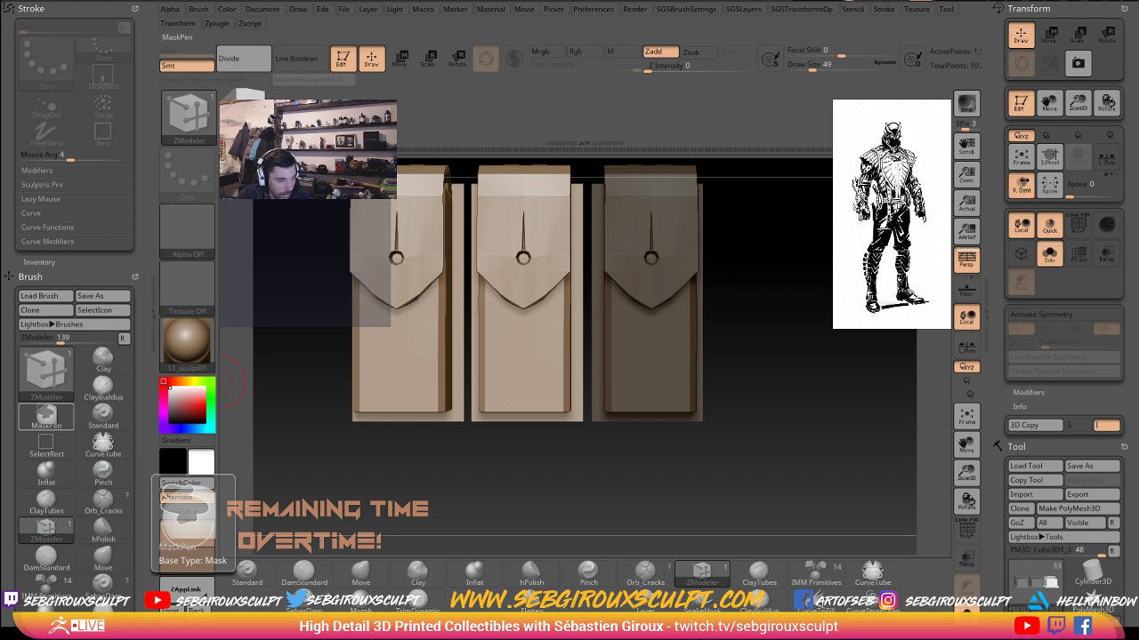
left_click_drag(789, 385, 820, 420, "alt")
left_click_drag(425, 509, 487, 512, "alt")
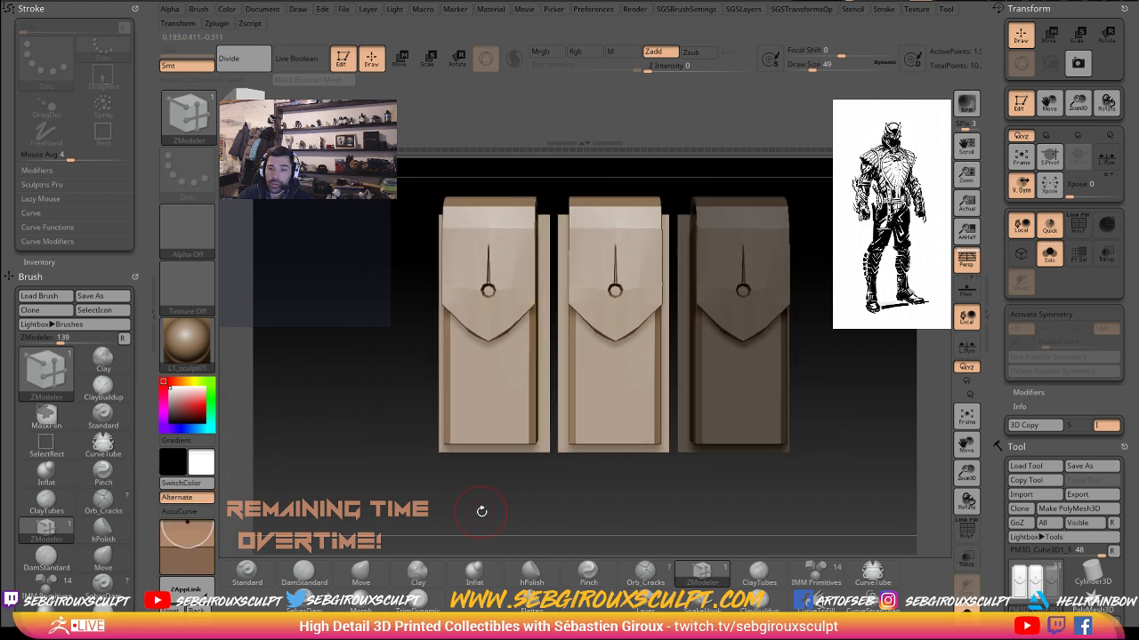
mouse_move(418, 473)
left_mouse_down()
mouse_move(388, 496)
mouse_move(400, 501)
mouse_move(364, 509)
mouse_move(315, 469)
mouse_move(348, 475)
mouse_move(347, 491)
mouse_move(326, 488)
mouse_move(379, 361)
left_mouse_up()
mouse_move(337, 189)
left_mouse_down("ctrl")
mouse_move(533, 482)
mouse_move(531, 535)
left_mouse_up("ctrl")
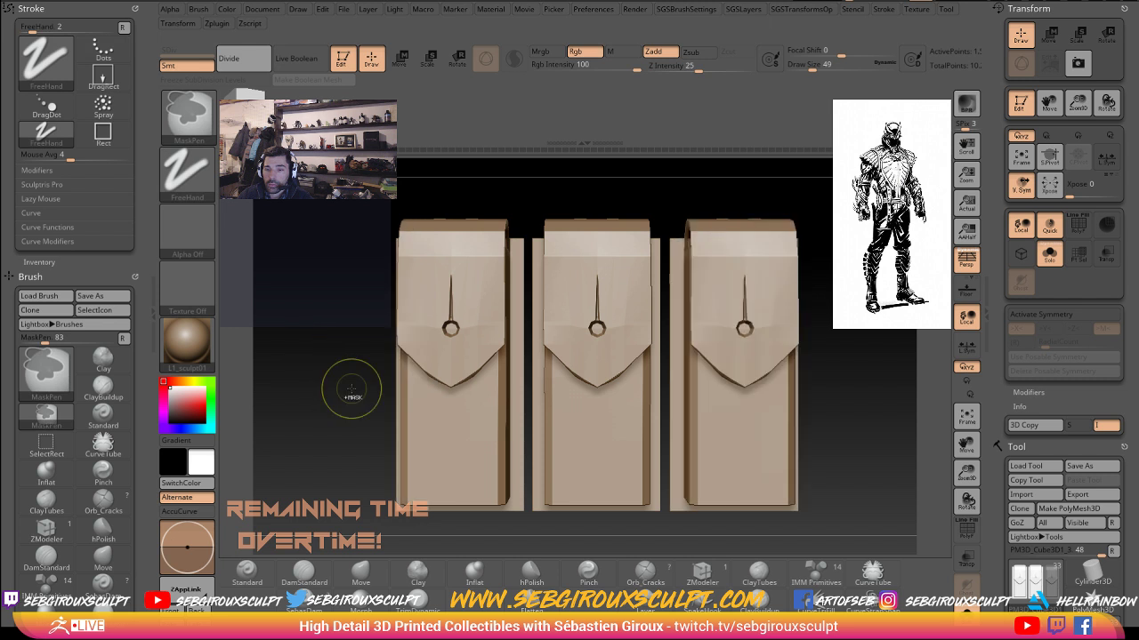
left_click_drag(350, 386, 367, 305)
mouse_move(401, 249)
left_mouse_down("ctrl")
mouse_move(557, 489)
mouse_move(602, 567)
mouse_move(604, 599)
left_mouse_up("ctrl")
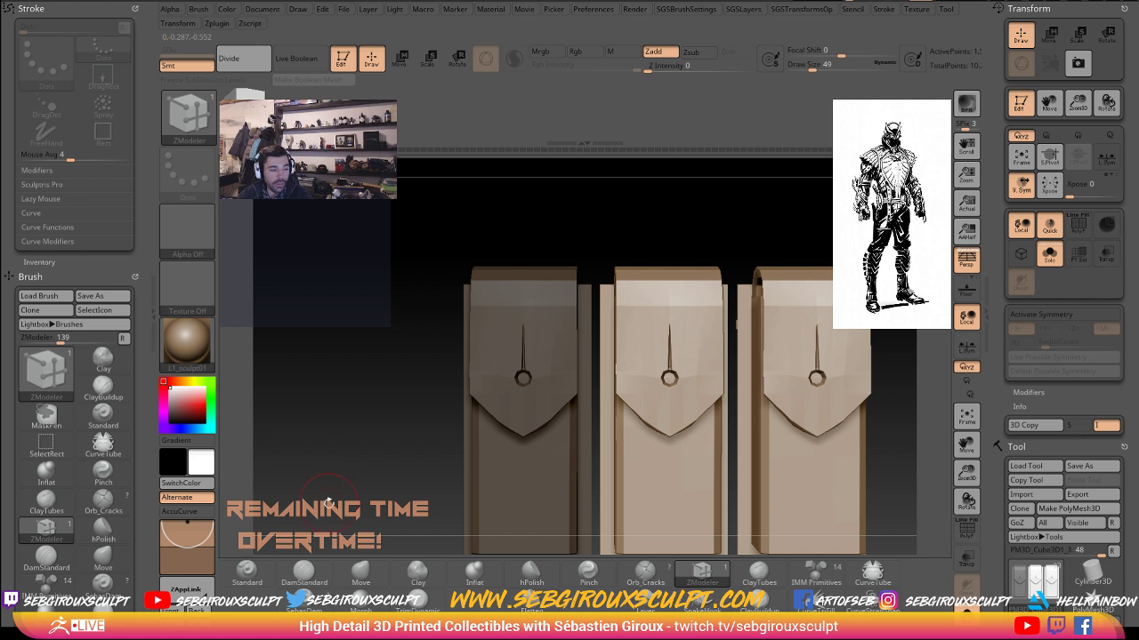
- Mask the leftmost of the three pouches again and clear the mask
left_click_drag(390, 408, 419, 329, "alt")
left_click_drag(424, 392, 423, 452, "alt")
left_click_drag(431, 437, 424, 439, "alt")
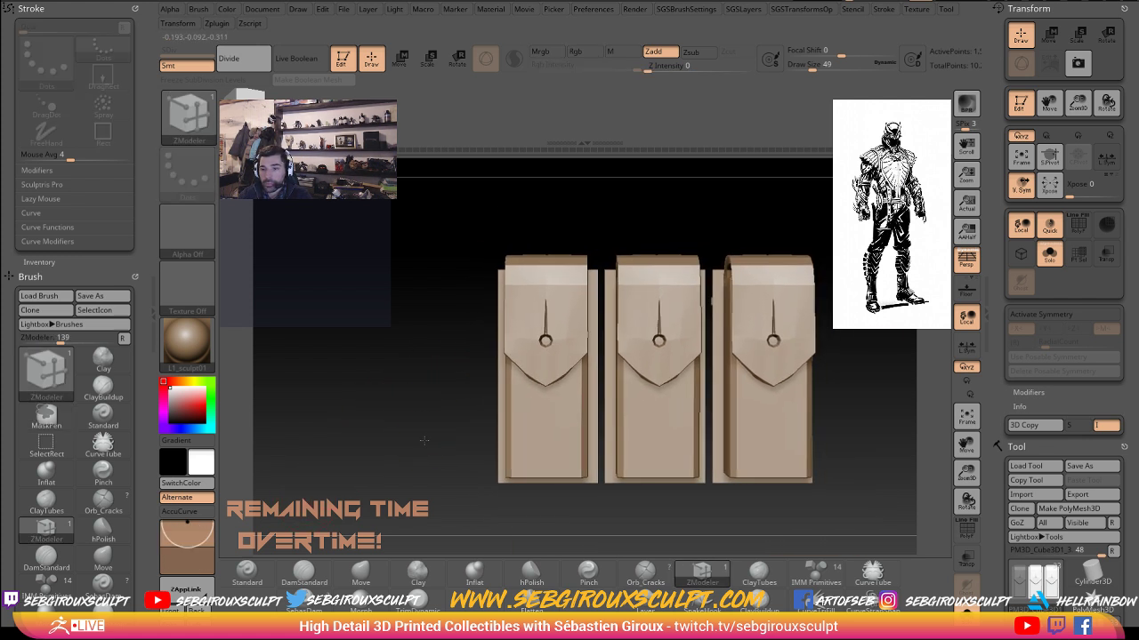
mouse_move(452, 223)
left_mouse_down("ctrl")
mouse_move(559, 525)
mouse_move(605, 551)
mouse_move(571, 530)
mouse_move(737, 490)
mouse_move(591, 485)
left_mouse_up("ctrl")
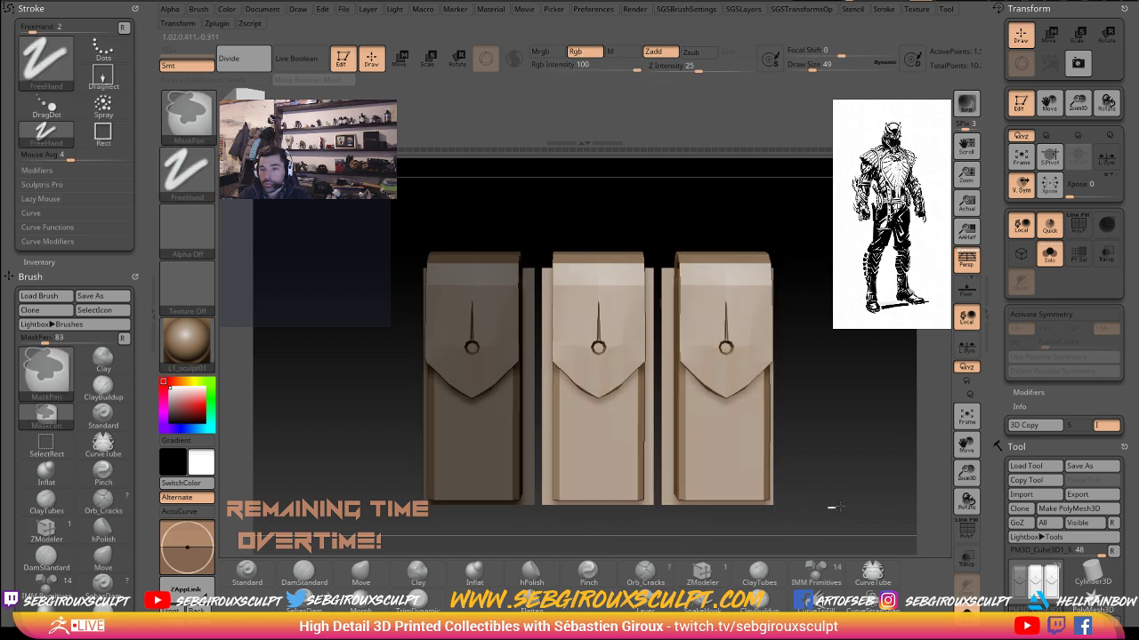
left_click_drag(831, 508, 848, 509, "ctrl")
- Assign separate polygroups to the pouch parts with Auto Groups and display the polyframe
left_click_drag(848, 508, 829, 484, "alt")
key("space")
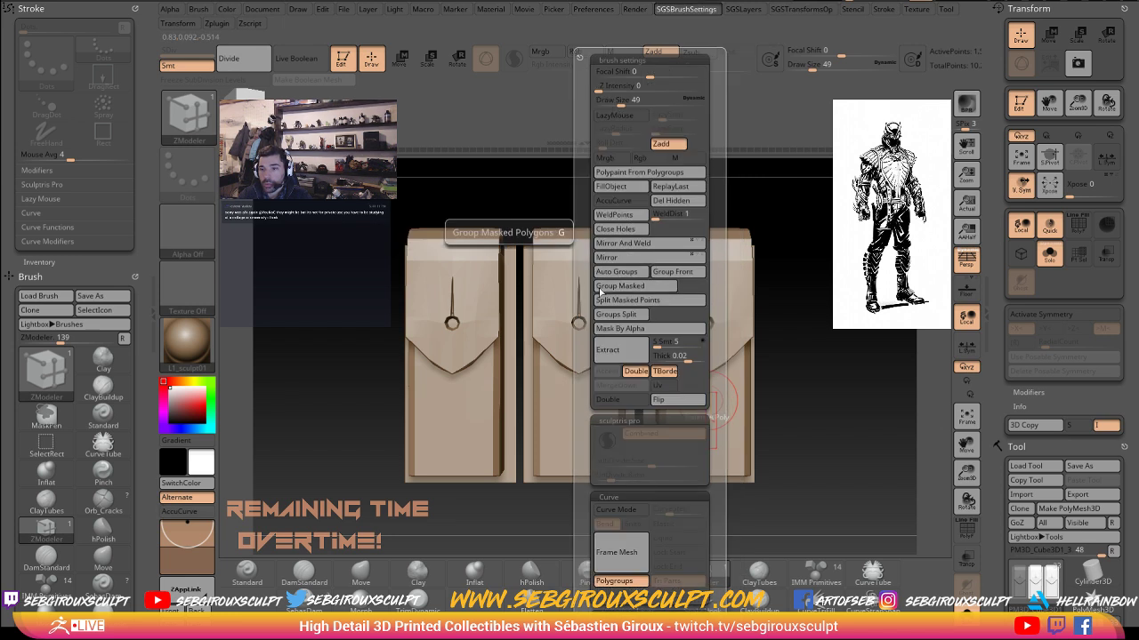
left_click(612, 276)
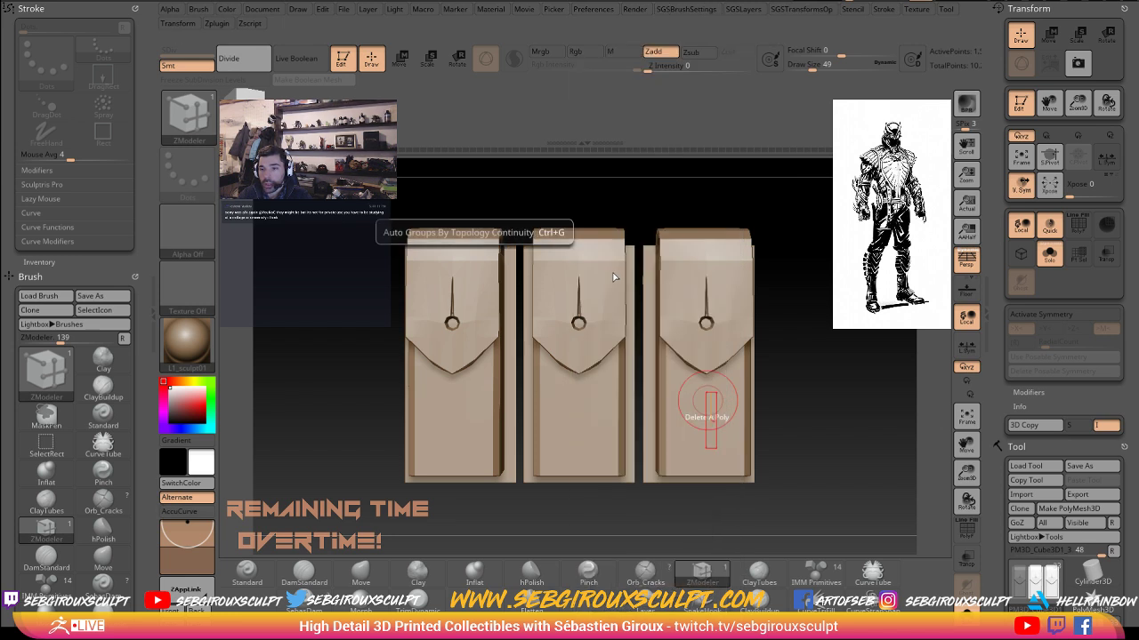
left_click(966, 531)
- Hide the pouch bodies from the side view, leaving the flaps and the upper backplate pieces
left_click_drag(864, 397, 694, 275)
left_click_drag(783, 223, 530, 263, "ctrl+shift")
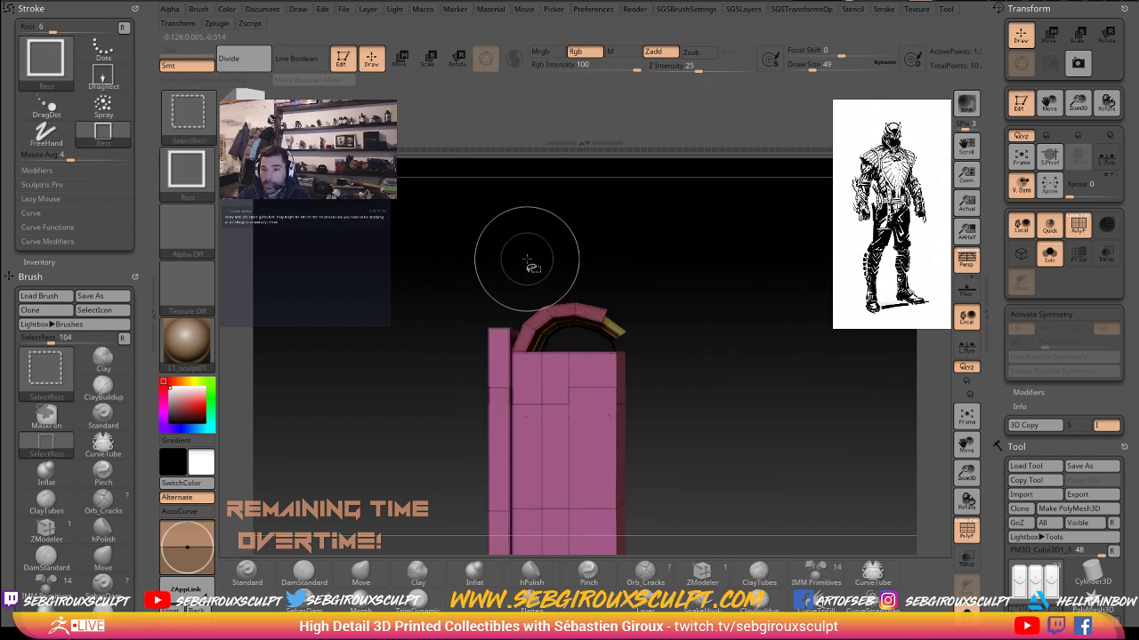
mouse_move(635, 337)
left_mouse_down("ctrl+alt+shift")
mouse_move(597, 273)
mouse_move(608, 252)
mouse_move(613, 261)
mouse_move(569, 267)
mouse_move(676, 294)
mouse_move(690, 403)
mouse_move(716, 288)
left_mouse_up("ctrl+alt+shift")
left_click_drag(724, 356, 717, 382, "alt")
left_click_drag(729, 483, 594, 236, "ctrl+shift")
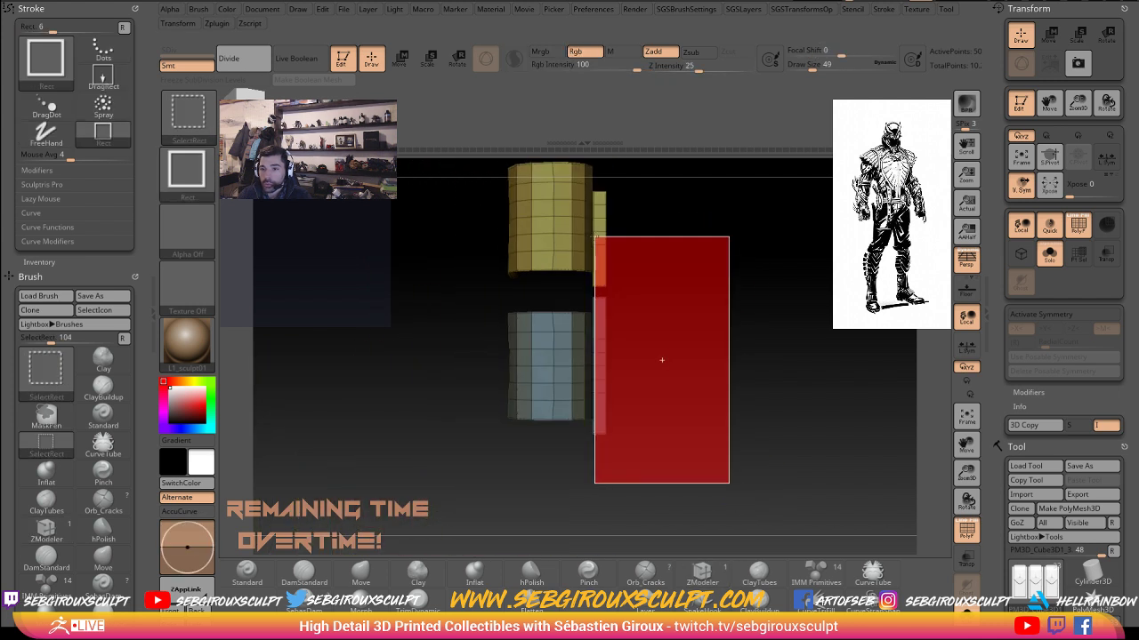
- Hide the leftover backplate pieces beside each flap so only the three flaps stay visible
left_click_drag(605, 198, 593, 188, "ctrl+alt+shift")
mouse_move(710, 305)
left_mouse_down("alt")
mouse_move(739, 351)
mouse_move(730, 293)
mouse_move(792, 366)
mouse_move(526, 359)
left_mouse_up("alt")
left_click_drag(734, 359, 579, 379, "alt")
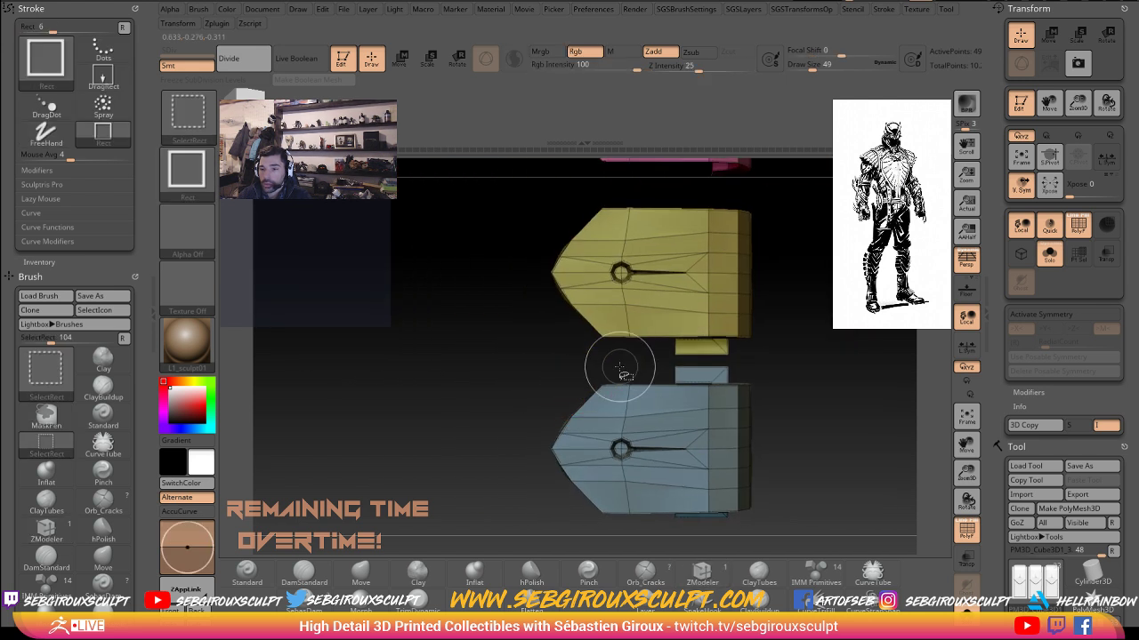
left_click_drag(750, 346, 753, 345, "ctrl+alt+shift")
mouse_move(834, 354)
left_mouse_down("alt")
mouse_move(824, 348)
mouse_move(813, 378)
mouse_move(816, 295)
mouse_move(808, 309)
left_mouse_up("alt")
left_click_drag(579, 421, 669, 371, "ctrl+alt+shift")
left_click_drag(765, 363, 754, 402)
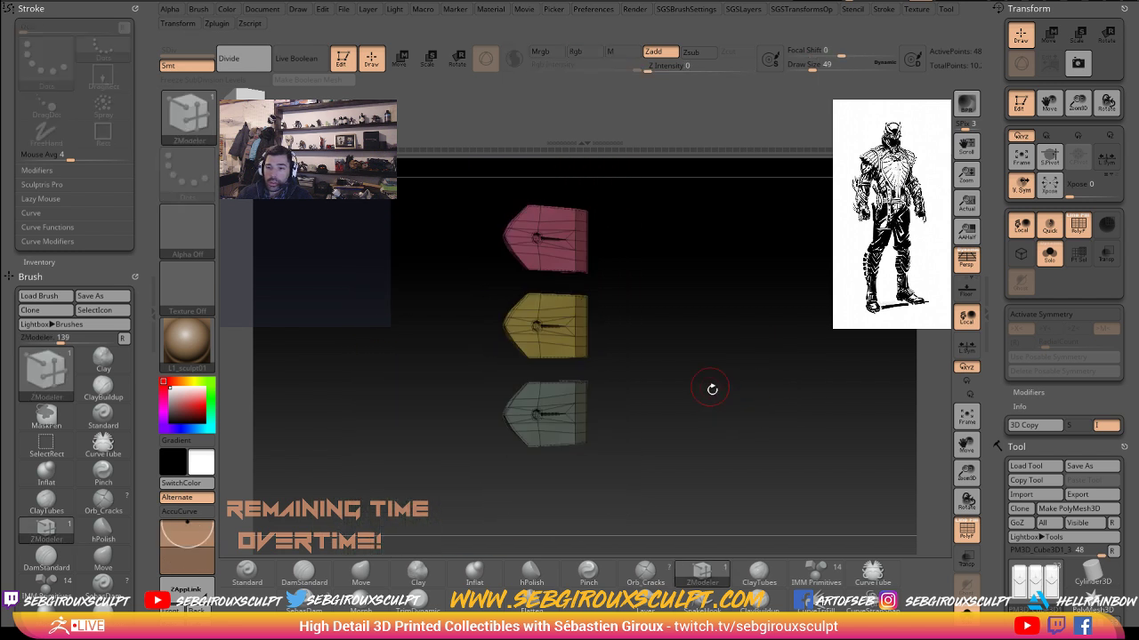
- Give each visible flap its own polygroup with Auto Groups and unhide the rest of the pouches
key("space")
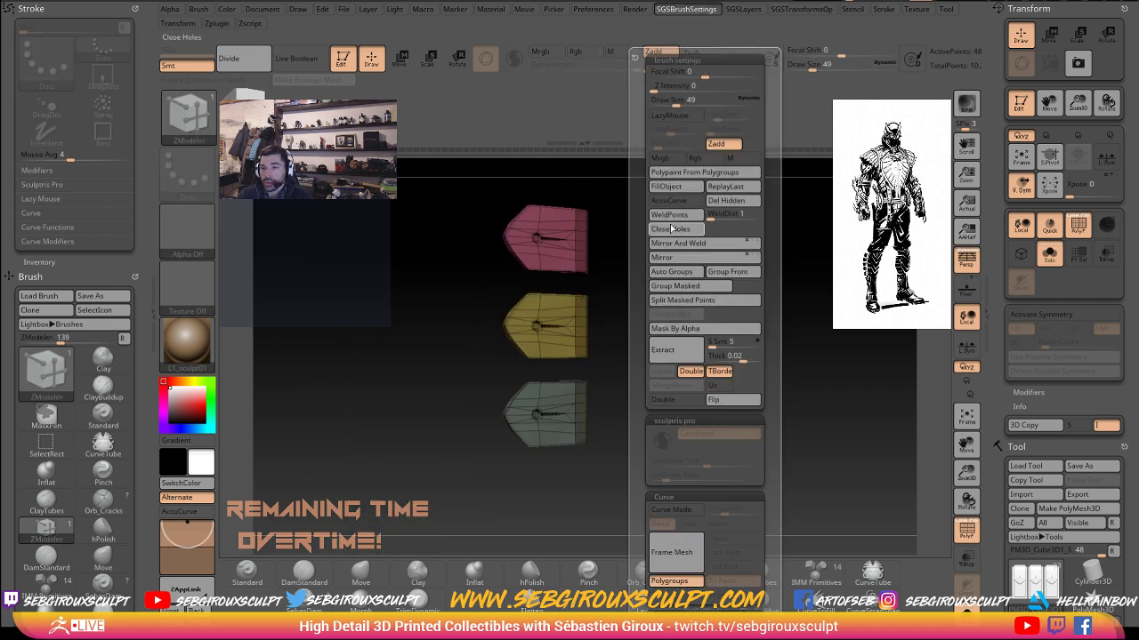
left_click(671, 272)
mouse_move(377, 357)
left_mouse_down()
mouse_move(364, 377)
mouse_move(672, 440)
mouse_move(342, 457)
left_mouse_up()
left_click(360, 382, "ctrl+shift")
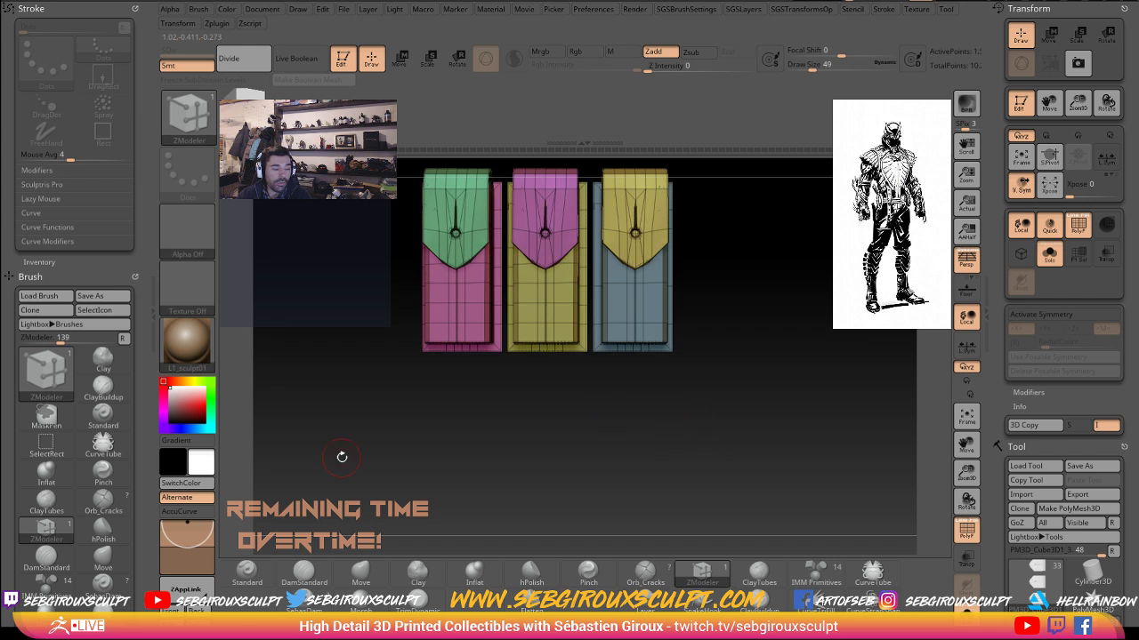
- Try masking the left pouch and the gap beside it
left_click_drag(627, 421, 649, 521, "alt")
left_click_drag(429, 205, 578, 539, "ctrl")
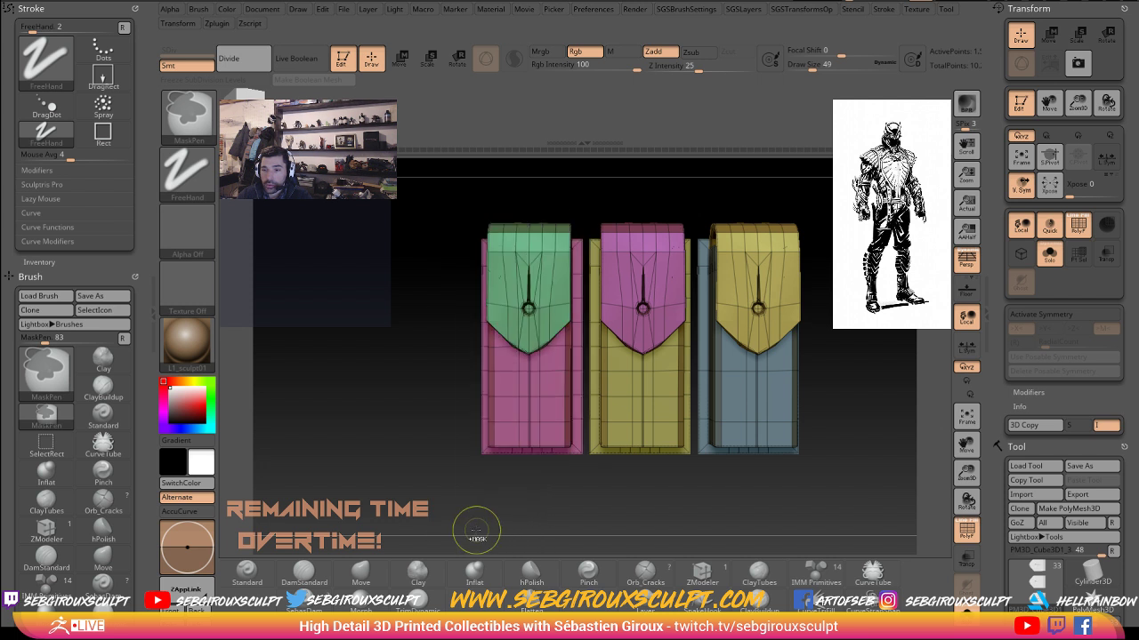
left_click_drag(594, 384, 578, 222, "ctrl")
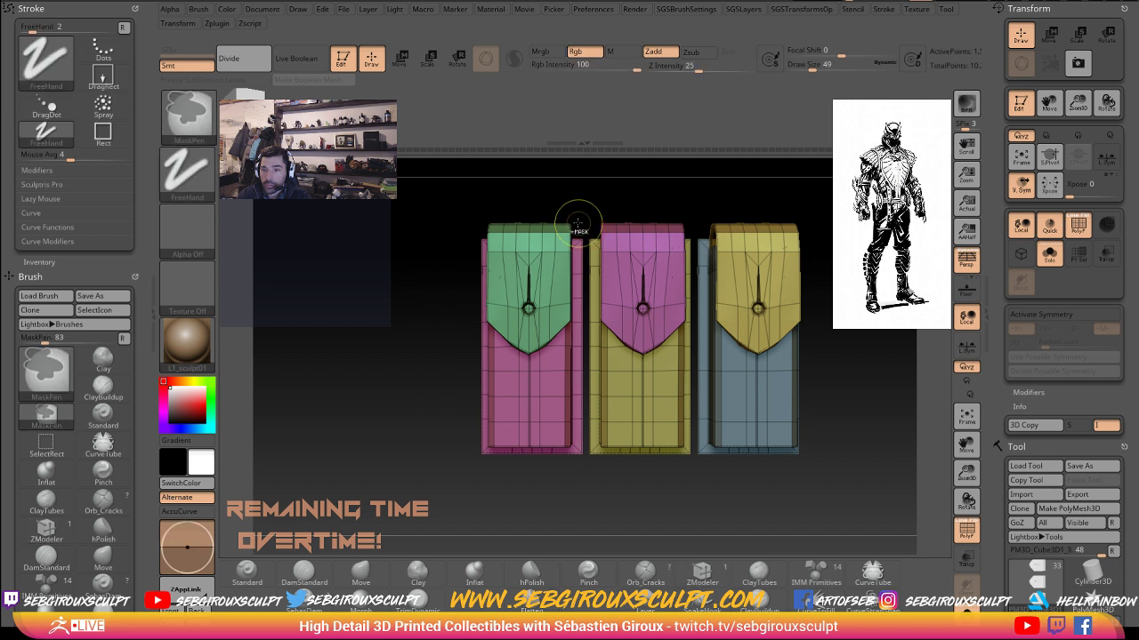
- Isolate the inner edge of the left pouch's backplate with an inverted mask and move it inward by about 0.02 along X
left_click_drag(591, 270, 640, 530, "ctrl")
left_click(617, 508, "ctrl")
left_click(405, 59)
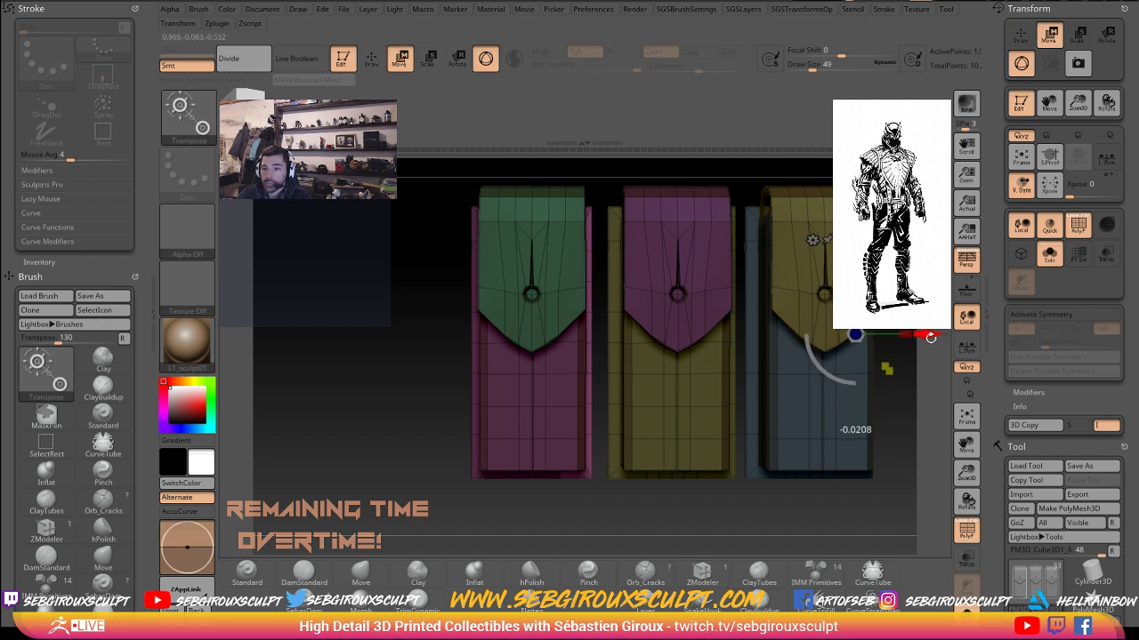
left_click_drag(734, 511, 617, 392)
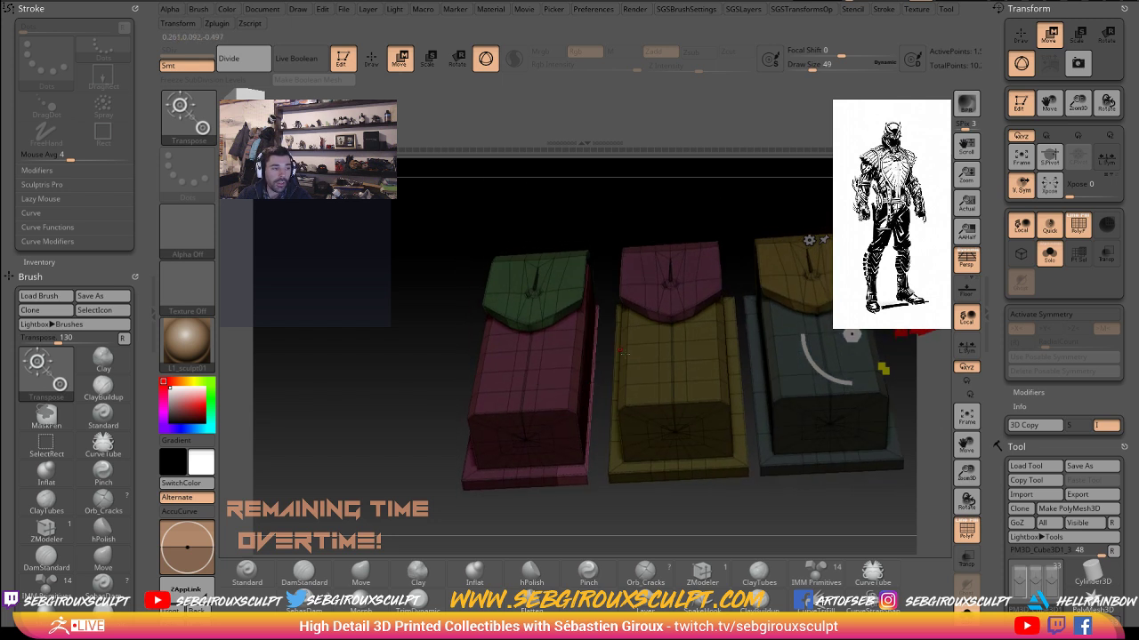
left_click_drag(575, 504, 574, 472)
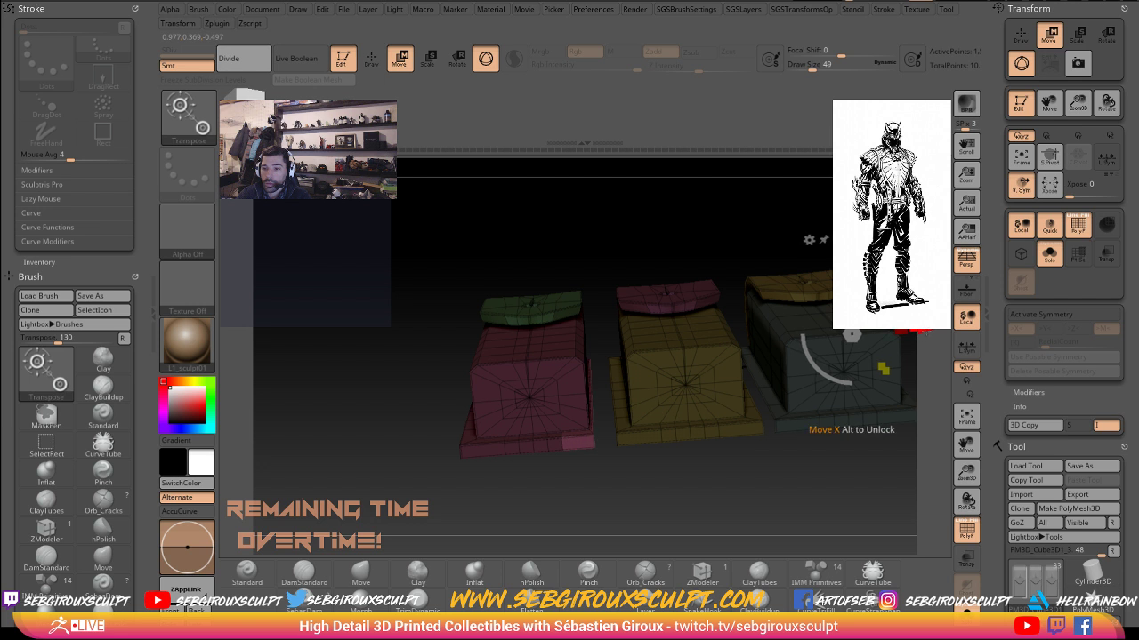
left_click_drag(703, 490, 683, 496)
right_click_drag(683, 525, 678, 488, "ctrl")
left_click_drag(679, 489, 656, 470, "shift")
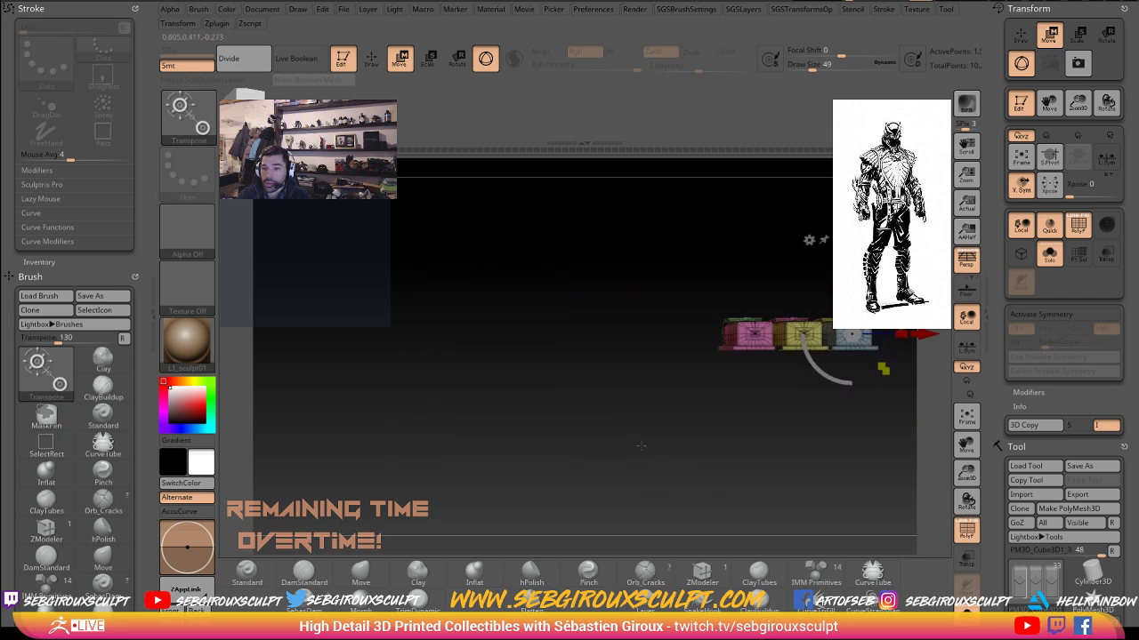
- Mask the left pouch and try sliding the middle and right pouches along X
left_click_drag(660, 430, 498, 544, "shift")
left_click_drag(767, 489, 415, 205, "ctrl")
left_click_drag(613, 183, 793, 351)
left_click(601, 196, "ctrl")
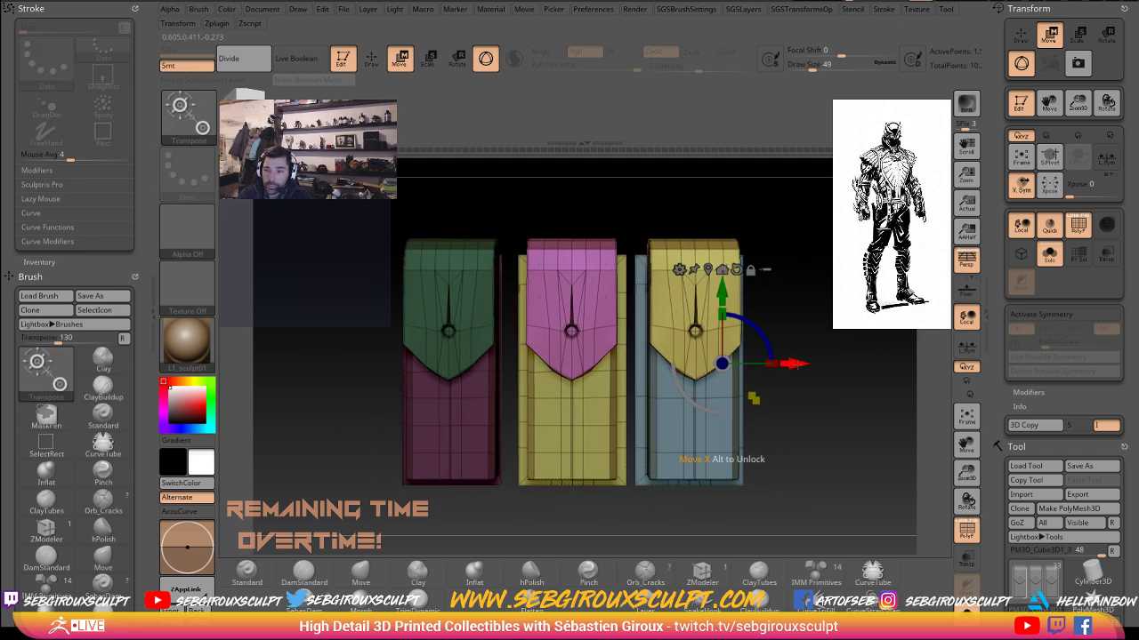
- Pull in the left edge of the middle pouch's backplate and slide the middle and right pouches against the left pouch
mouse_move(838, 391)
left_mouse_down("alt")
mouse_move(897, 367)
mouse_move(876, 387)
left_mouse_up("alt")
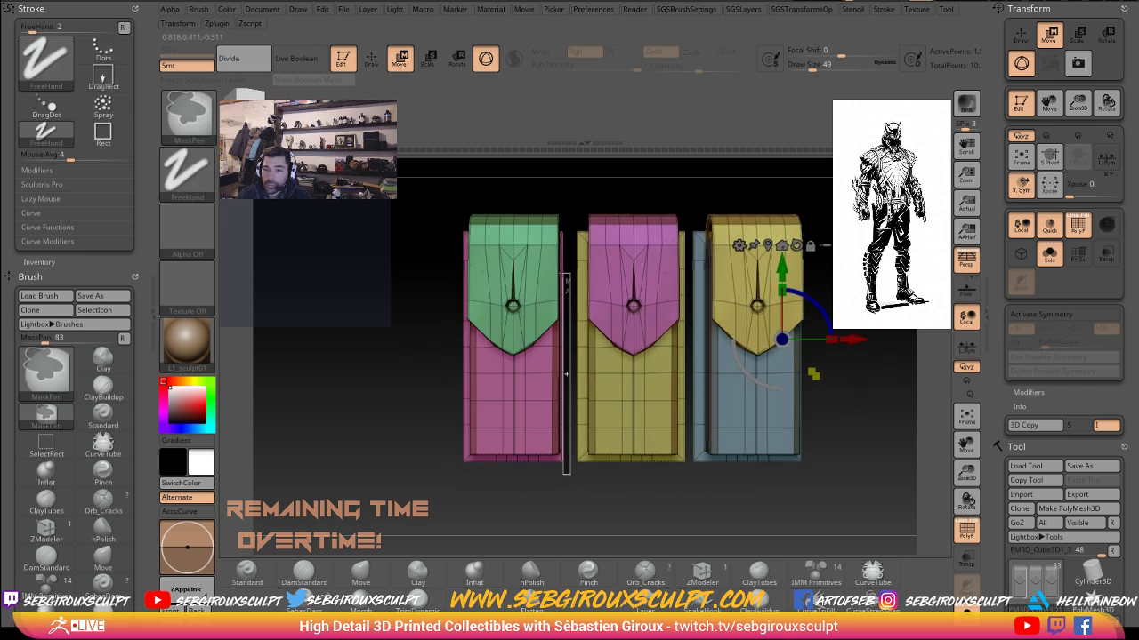
left_click(584, 239, "ctrl")
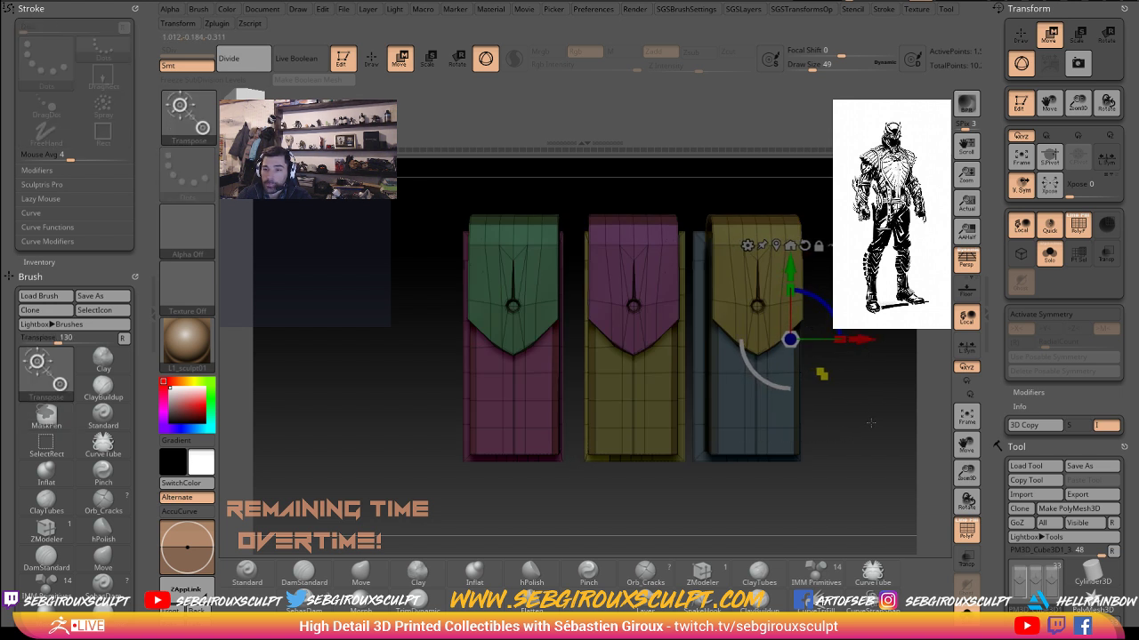
mouse_move(838, 440)
left_mouse_down()
mouse_move(866, 376)
mouse_move(860, 421)
mouse_move(872, 419)
mouse_move(847, 496)
mouse_move(866, 504)
mouse_move(621, 217)
left_mouse_up()
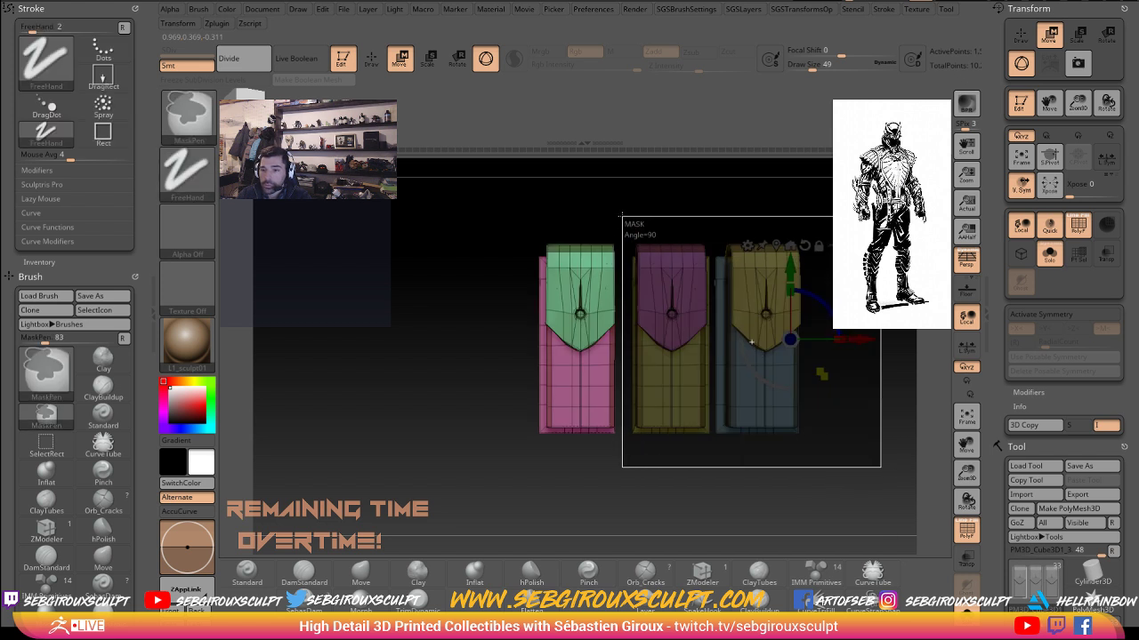
left_click(699, 223, "ctrl")
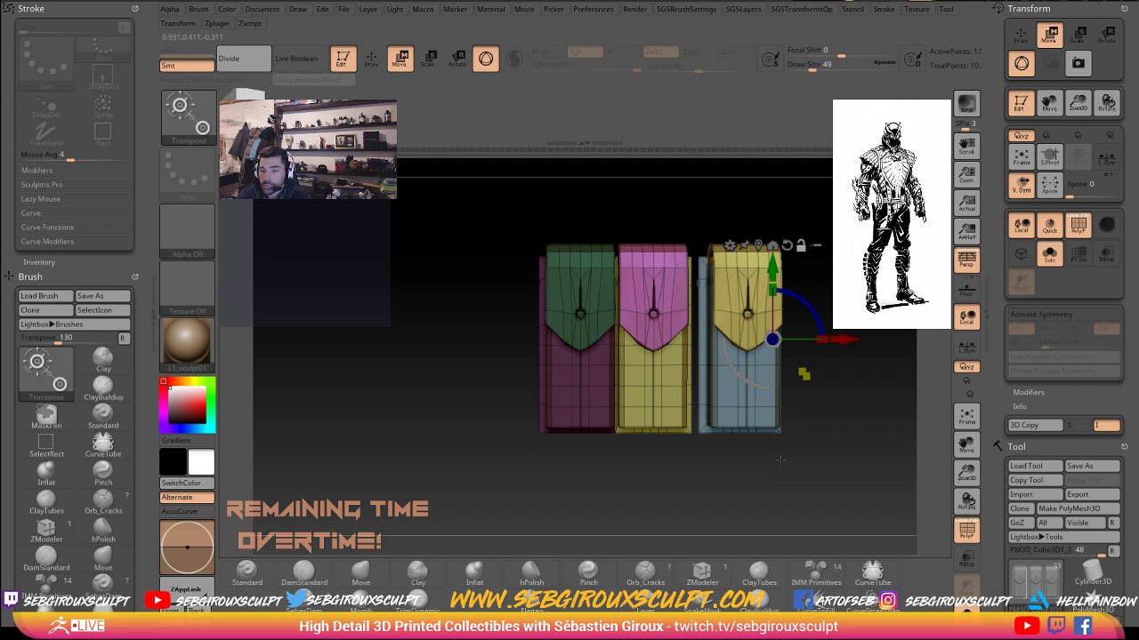
left_click_drag(774, 444, 660, 499)
left_click_drag(700, 520, 759, 432, "shift")
left_click_drag(790, 491, 674, 270, "ctrl")
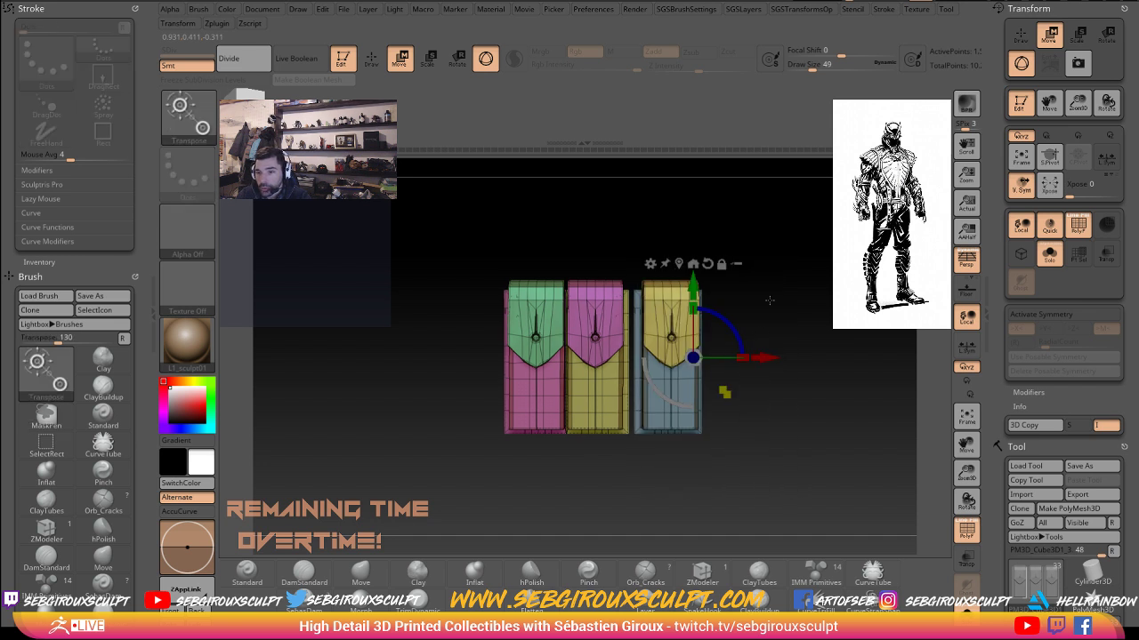
- Isolate the right edge of the middle pouch's backplate with an inverted mask, move it inward along X, and clear the mask
left_click_drag(768, 300, 756, 382, "alt")
left_click_drag(576, 261, 562, 434, "ctrl")
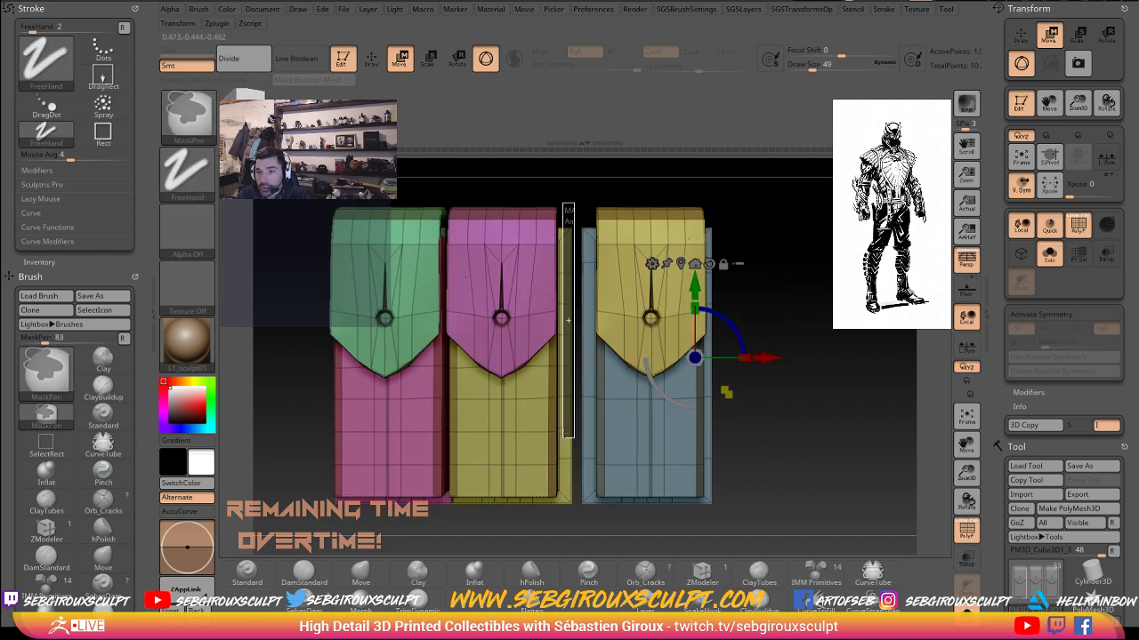
left_click_drag(569, 531, 569, 531, "ctrl")
left_click(763, 406, "ctrl")
left_click_drag(763, 358, 754, 358)
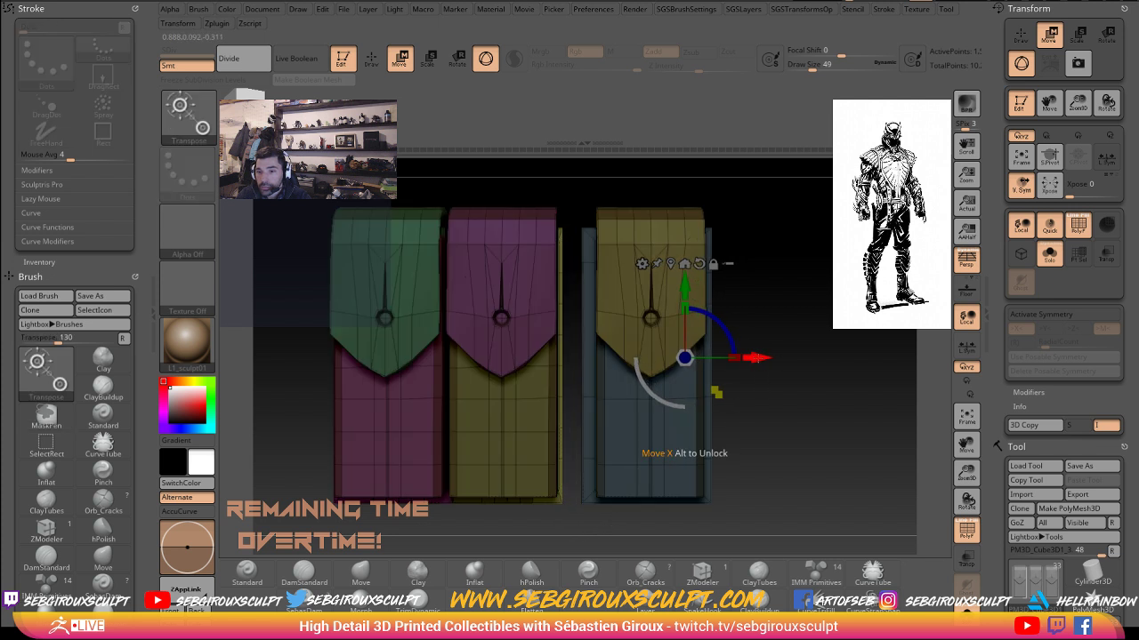
left_click_drag(801, 441, 824, 463, "ctrl")
- Pull in the left edge of the right pouch's backplate and slide the whole right pouch closer to the middle one
mouse_move(830, 529)
left_mouse_down("alt")
mouse_move(809, 486)
mouse_move(844, 512)
left_mouse_up("alt")
left_click_drag(584, 187, 601, 543, "ctrl")
left_click(638, 537, "ctrl")
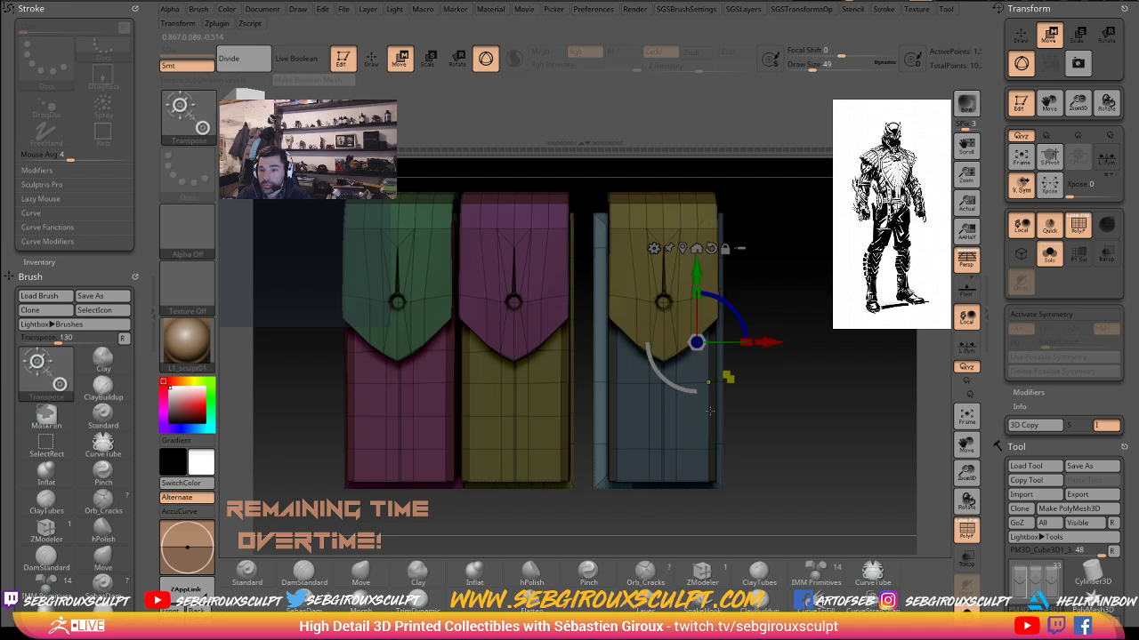
mouse_move(765, 342)
left_mouse_down()
mouse_move(813, 528)
mouse_move(617, 170)
mouse_move(595, 165)
left_mouse_up()
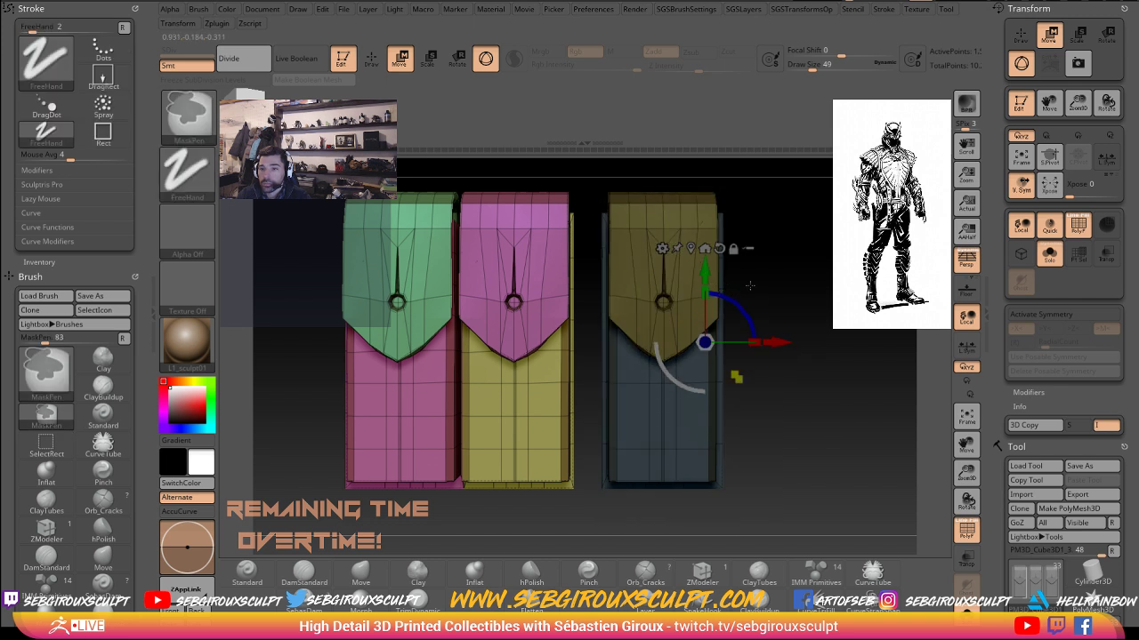
left_click(791, 307, "ctrl")
mouse_move(776, 341)
left_mouse_down()
mouse_move(748, 347)
mouse_move(761, 348)
left_mouse_up()
- Isolate the left edge of the right pouch's backplate again, nudge it about 0.005 along X, and clear the mask
left_click_drag(835, 360, 845, 388, "alt")
left_click_drag(785, 259, 837, 330, "alt")
mouse_move(597, 216)
left_mouse_down("ctrl")
mouse_move(620, 381)
mouse_move(618, 514)
left_mouse_up("ctrl")
left_click_drag(838, 397, 836, 351, "alt")
left_click_drag(733, 517, 728, 503, "alt")
left_click_drag(636, 508, 647, 236, "ctrl")
left_click_drag(813, 330, 806, 367, "alt")
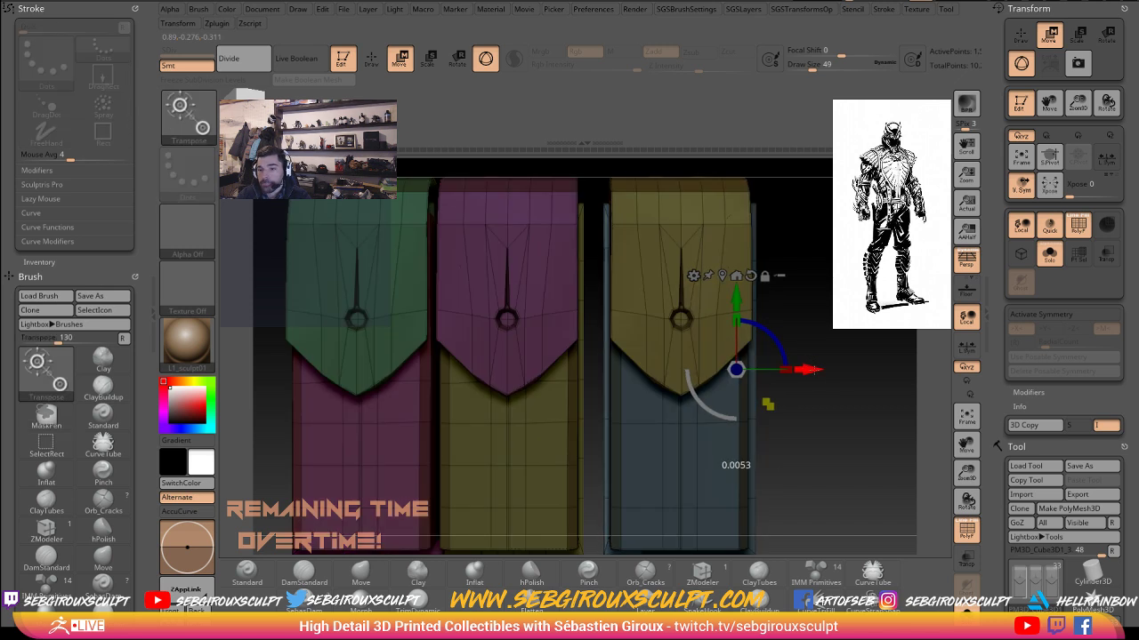
left_click_drag(826, 376, 827, 376, "ctrl")
- Mask the left and middle pouches, slide the right pouch about 0.036 along X against the middle one, and clear the mask
left_click_drag(834, 404, 832, 360, "alt")
left_click_drag(825, 498, 642, 210, "ctrl")
left_click_drag(789, 200, 638, 534, "ctrl")
left_click(808, 474, "ctrl")
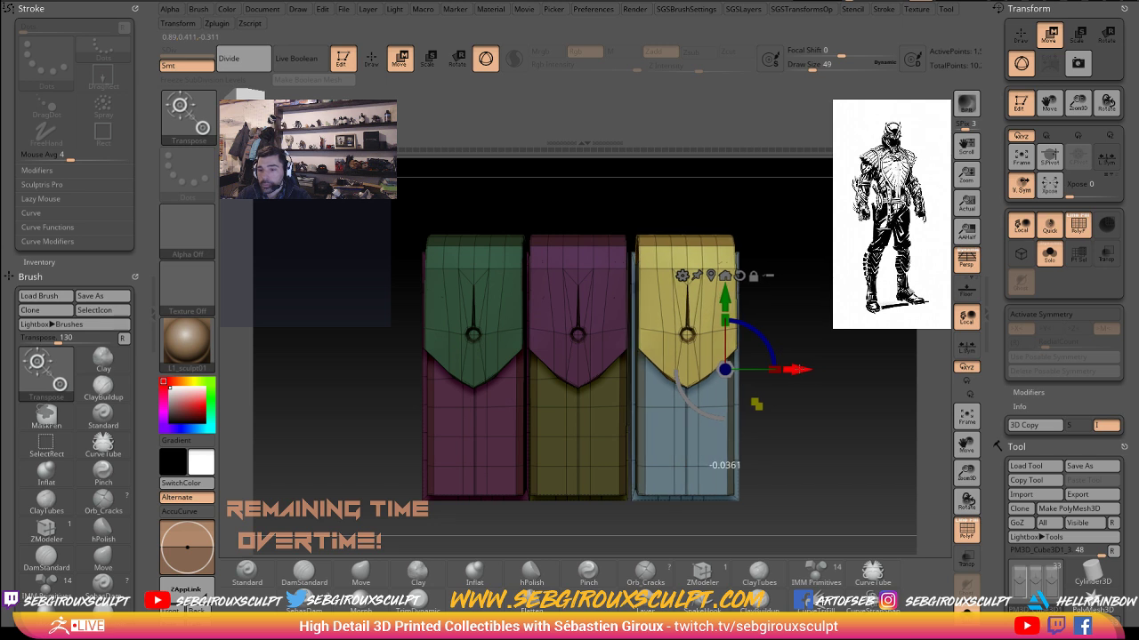
left_click_drag(836, 413, 927, 523, "alt")
mouse_move(813, 475)
left_mouse_down("alt")
mouse_move(889, 447)
mouse_move(851, 415)
mouse_move(862, 435)
mouse_move(845, 401)
left_mouse_up("alt")
key("q")
mouse_move(867, 427)
left_mouse_down("ctrl")
mouse_move(887, 446)
mouse_move(877, 491)
mouse_move(874, 475)
mouse_move(884, 461)
mouse_move(888, 516)
mouse_move(872, 498)
left_mouse_up("ctrl")
- Weld the identical points of the three adjoining backplates
key("f")
key("2")
key("1")
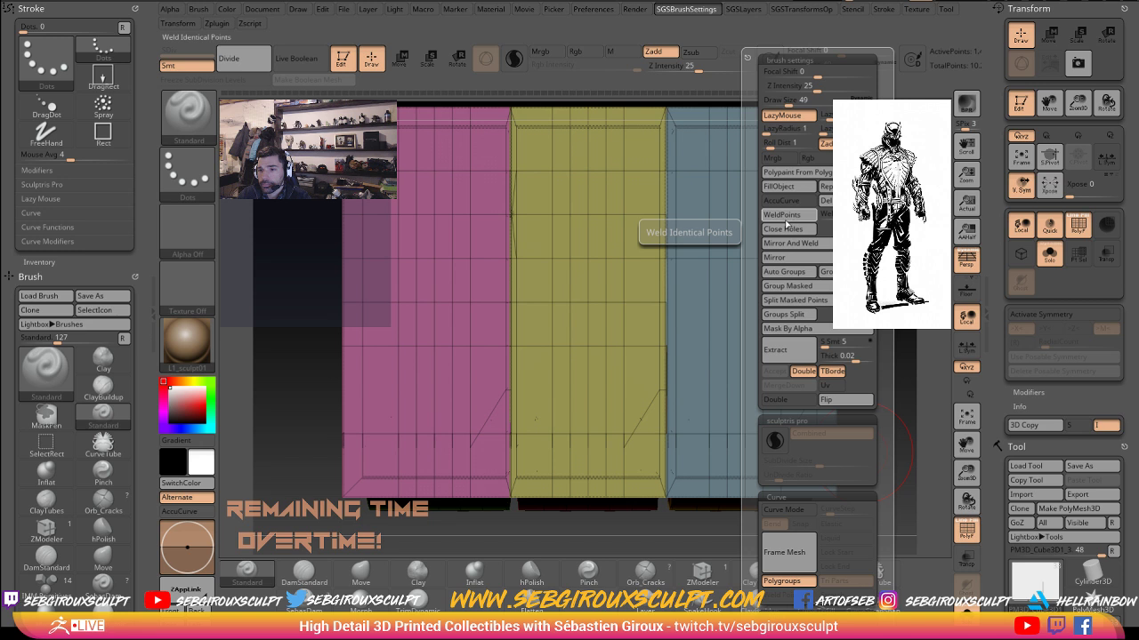
left_click(797, 216)
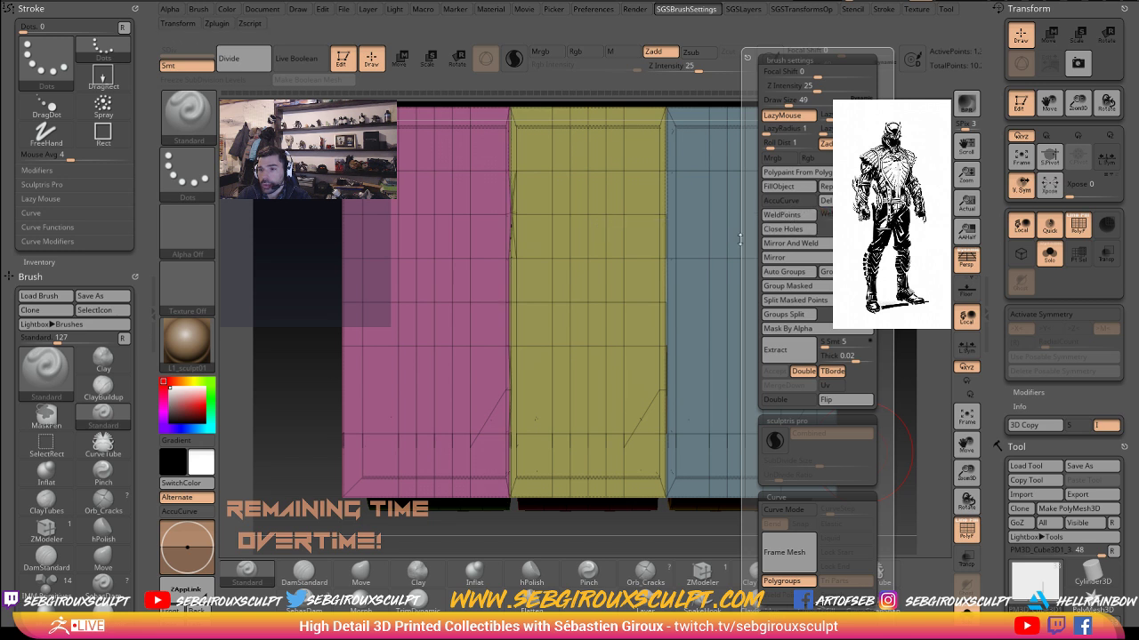
- Inspect the seams between the backplates and try subdividing the pouch mesh once
left_click_drag(455, 530, 598, 407)
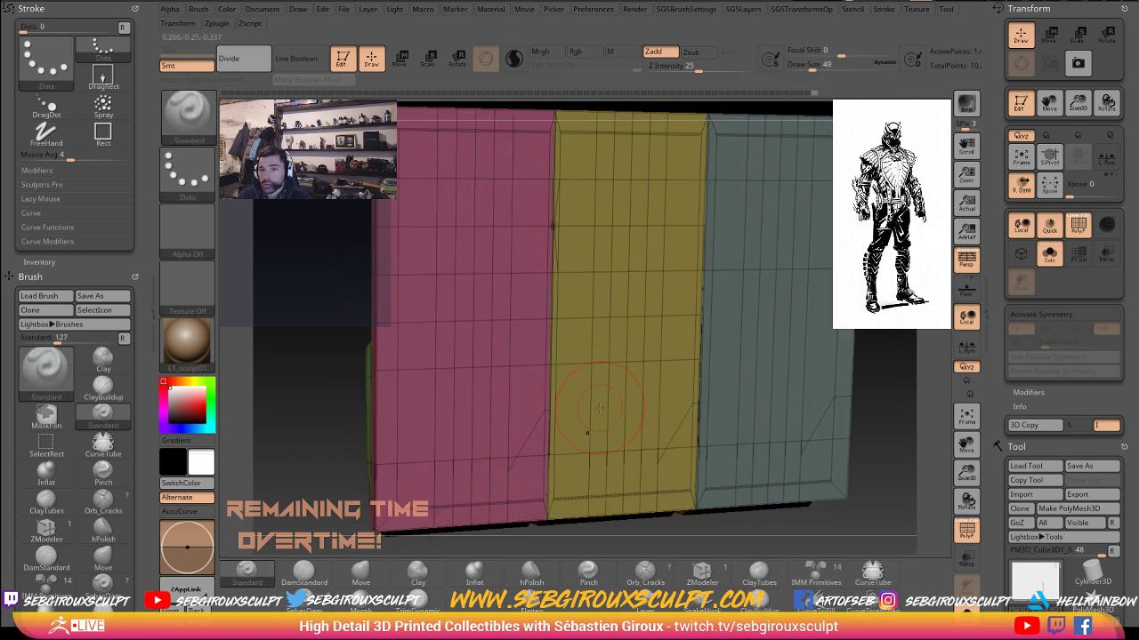
left_click_drag(819, 267, 865, 325, "alt")
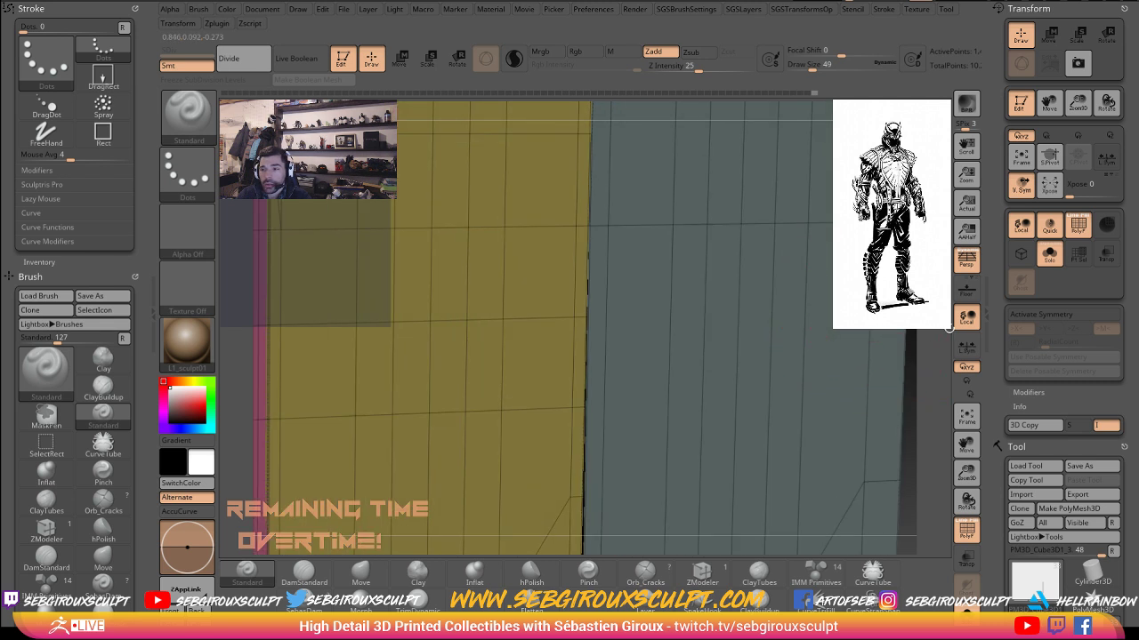
left_click_drag(949, 329, 1078, 464, "alt")
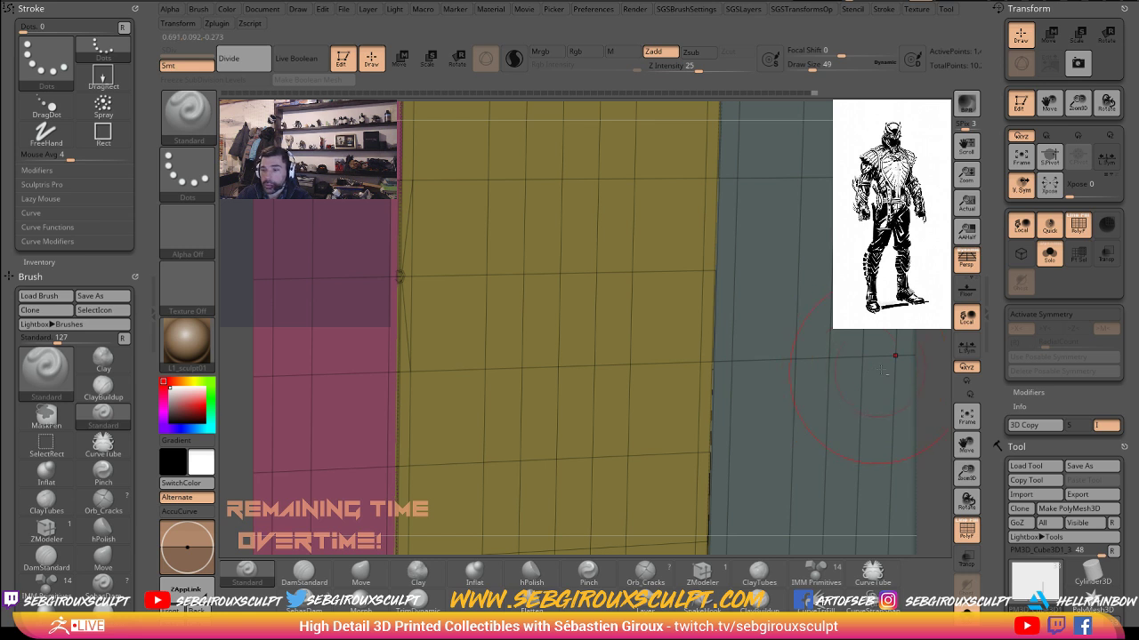
mouse_move(935, 379)
left_mouse_down("alt")
mouse_move(894, 258)
mouse_move(703, 147)
left_mouse_up("alt")
key("ctrl+d")
left_click_drag(865, 354, 875, 317)
key("ctrl+z")
- Run WeldPoints on the pouch mesh once more
left_click(800, 9)
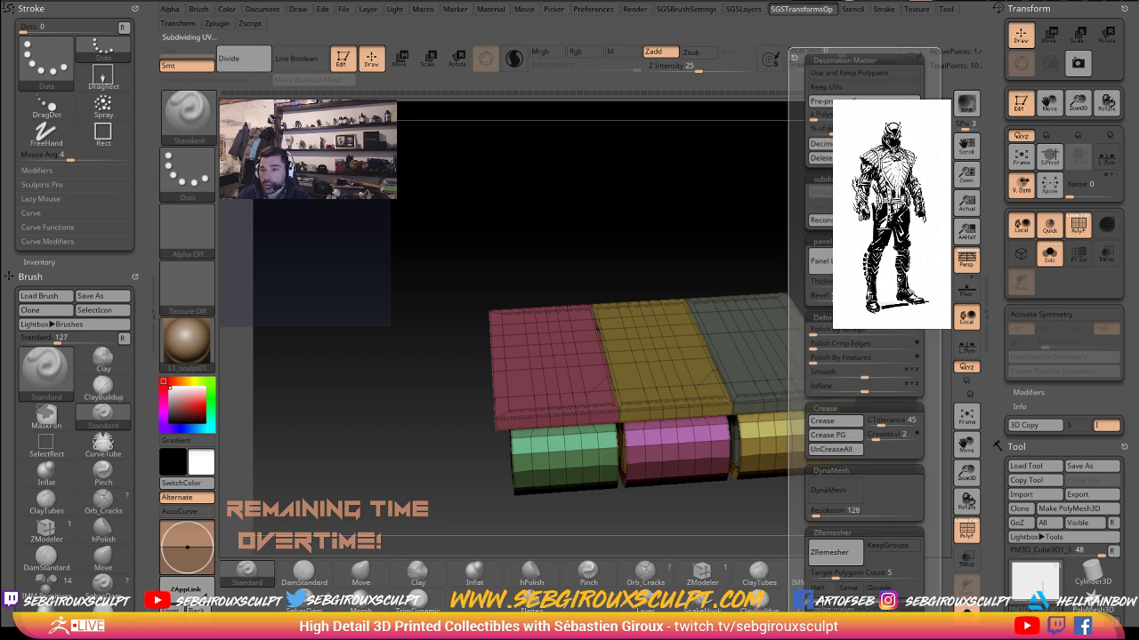
left_click(686, 9)
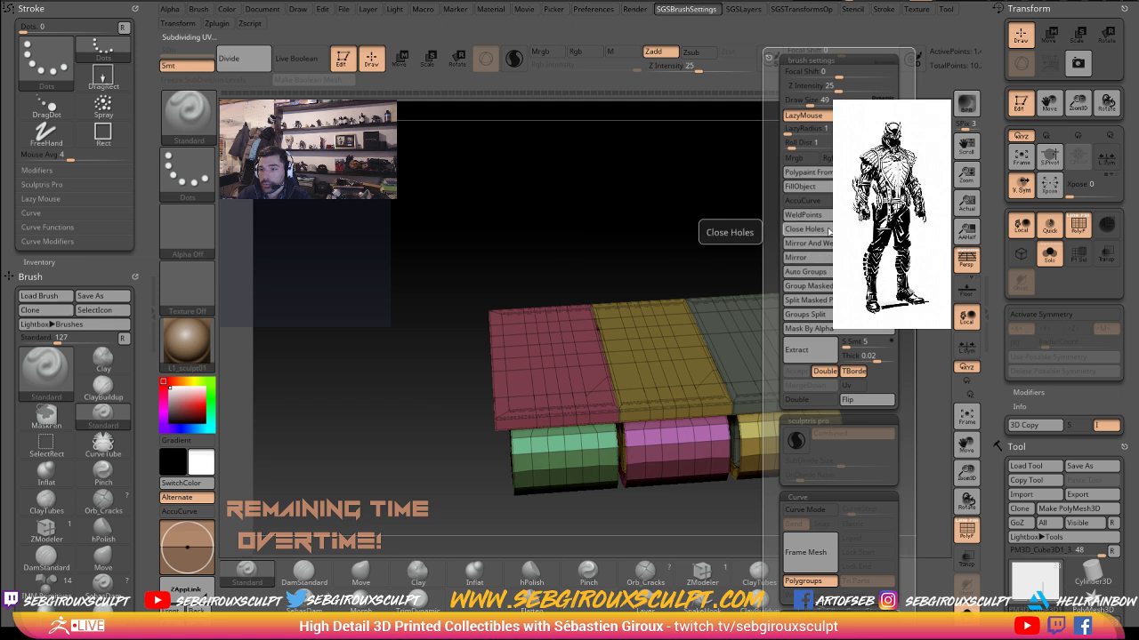
left_click(818, 216)
- Try subdividing the welded pouches three times to check the backplate seams
mouse_move(638, 236)
left_mouse_down()
mouse_move(682, 238)
mouse_move(783, 281)
mouse_move(916, 386)
left_mouse_up()
key("ctrl+d")
key("ctrl+d")
key("ctrl+d")
right_click_drag(916, 386, 906, 434, "ctrl")
key("ctrl+z")
key("ctrl+z")
key("ctrl+z")
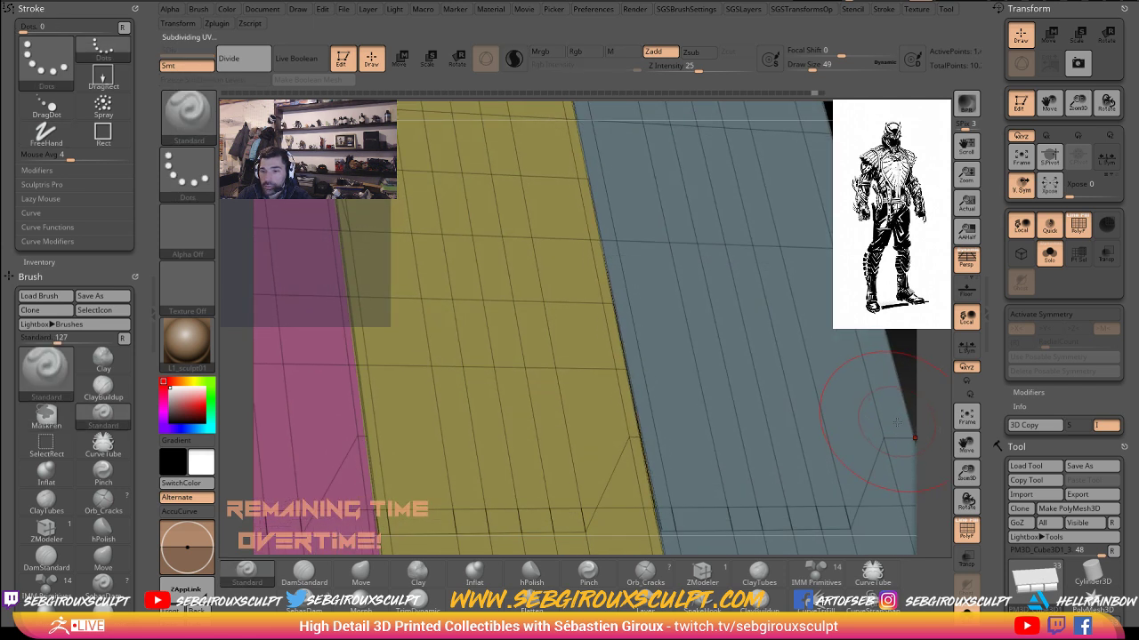
- Repeat the subdivision test on the pouches and undo the added levels
left_click_drag(901, 343, 894, 409)
key("f")
mouse_move(801, 303)
left_mouse_down()
mouse_move(921, 336)
mouse_move(878, 355)
mouse_move(864, 391)
mouse_move(867, 349)
mouse_move(910, 371)
mouse_move(874, 335)
mouse_move(908, 407)
left_mouse_up()
key("ctrl+d")
key("ctrl+d")
key("ctrl+d")
mouse_move(802, 10)
key("2")
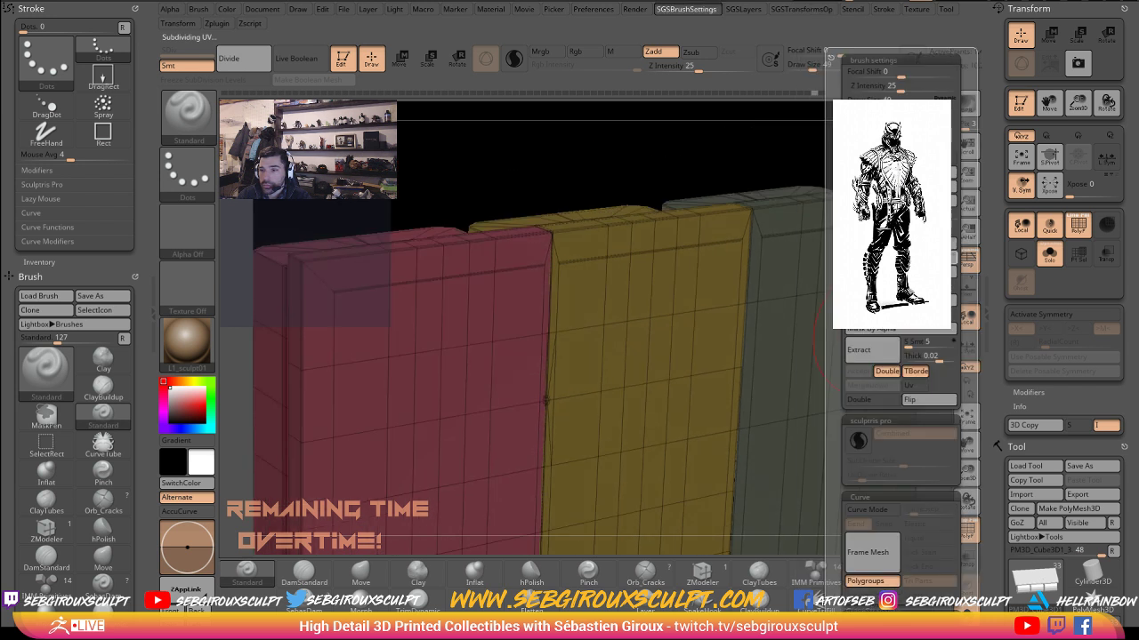
key("ctrl+d")
key("ctrl+d")
key("ctrl+z")
key("ctrl+z")
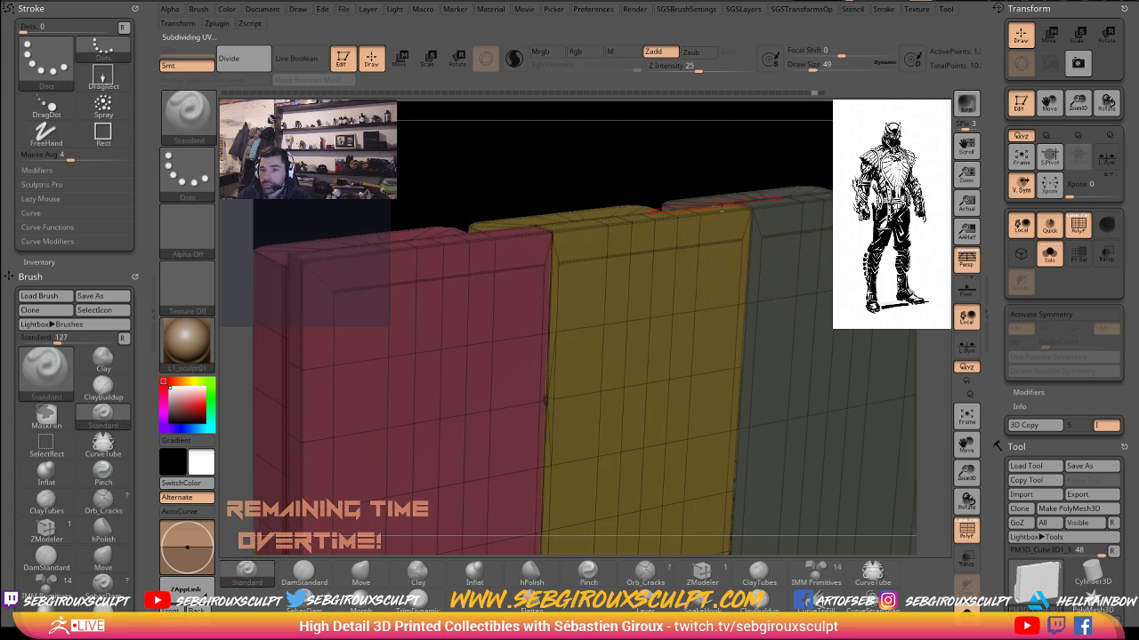
- Append a Sphere3D as a new subtool below the pouches
left_click_drag(655, 165, 813, 476)
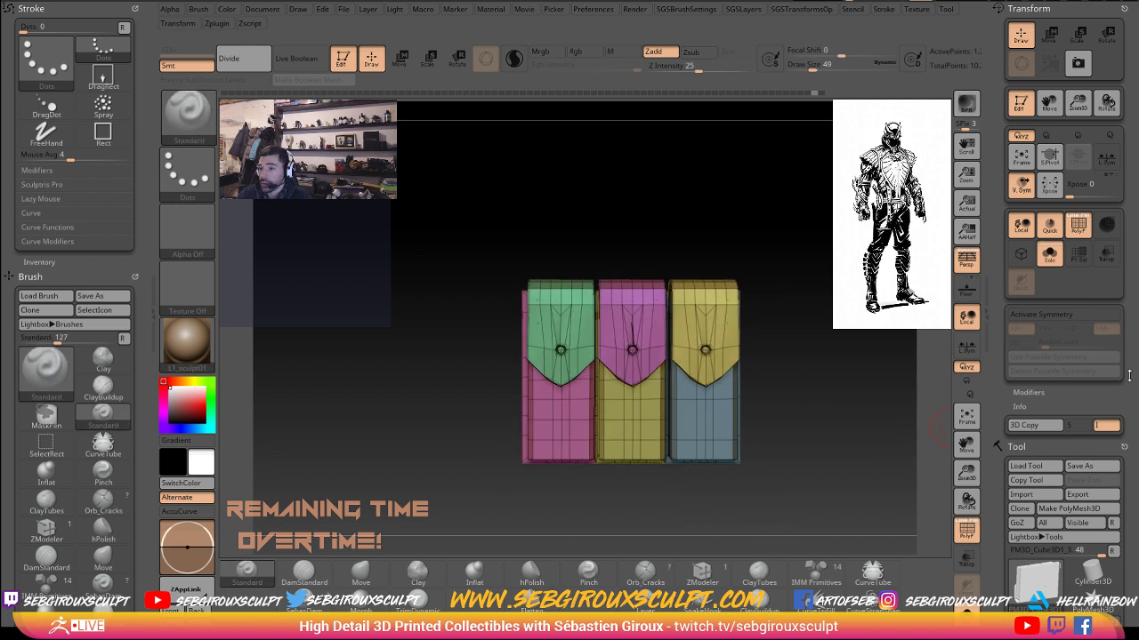
left_click(1125, 9)
left_click_drag(809, 247, 748, 304)
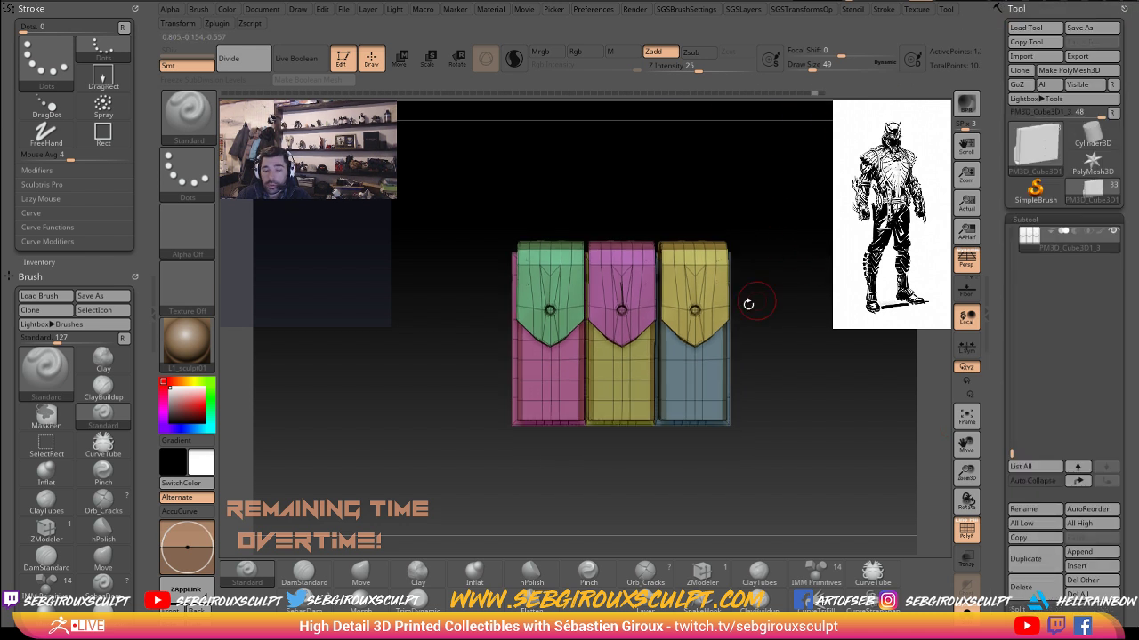
left_click_drag(827, 345, 934, 342)
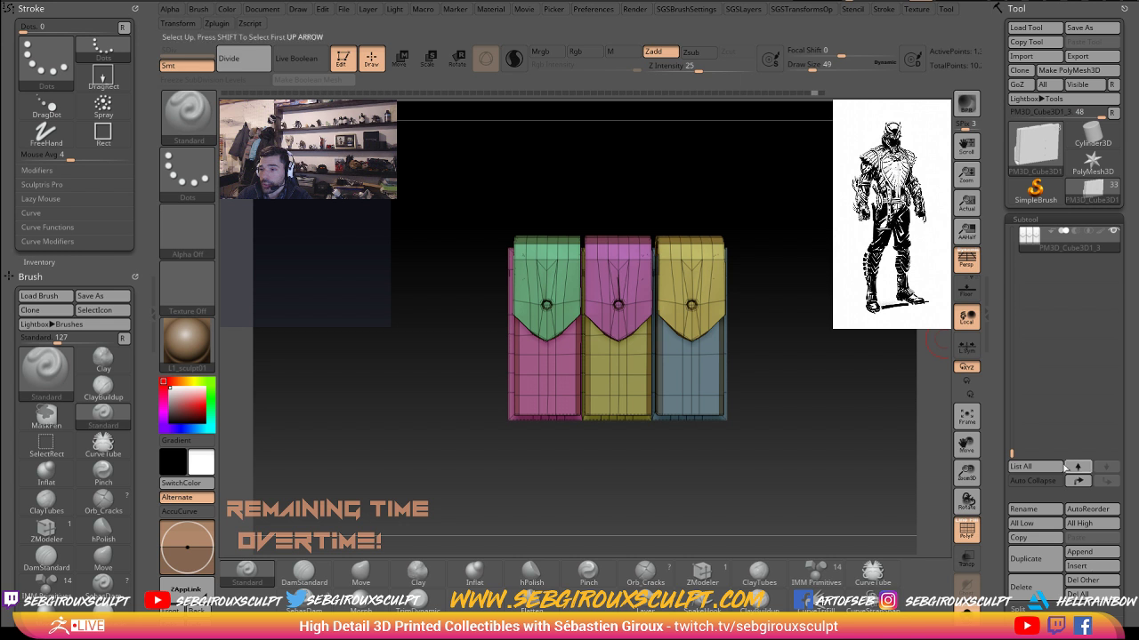
left_click(1097, 552)
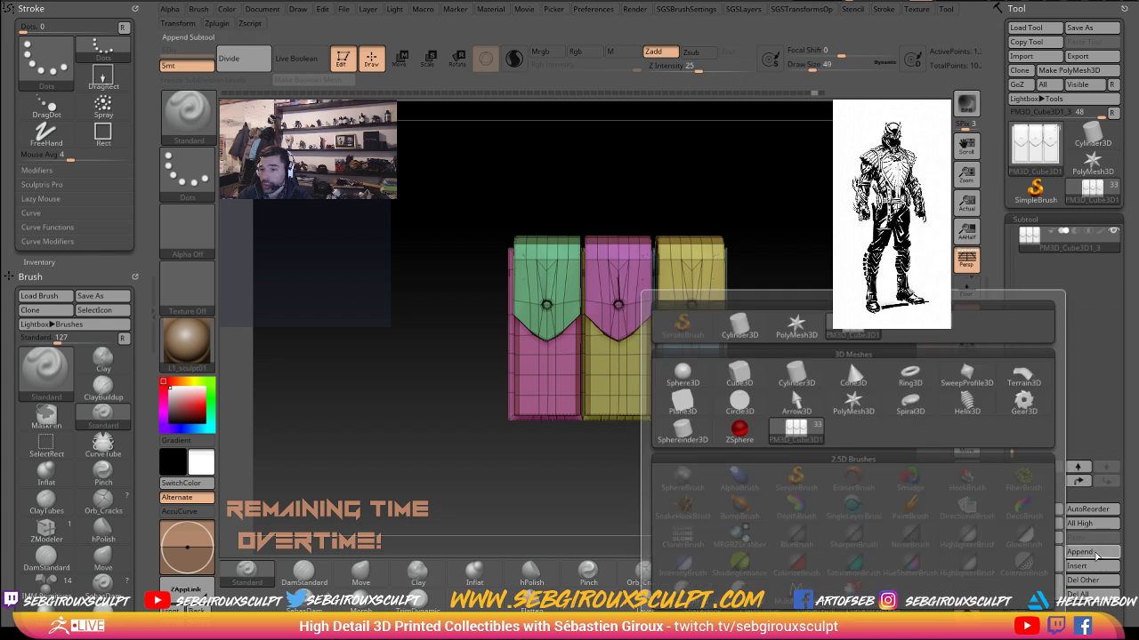
left_click(681, 372)
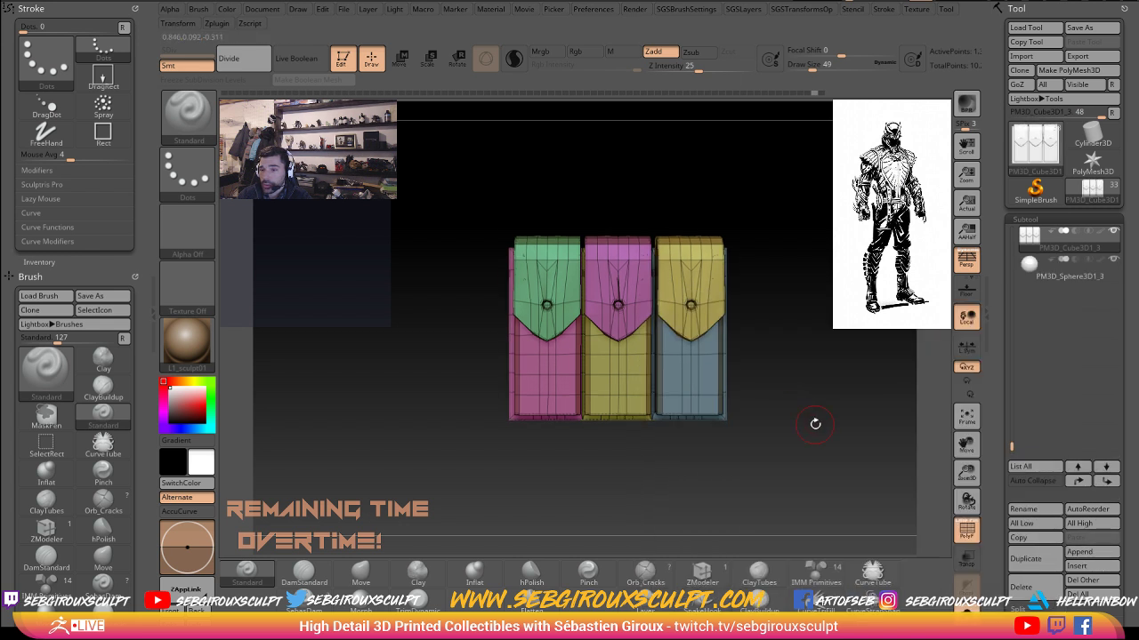
- Make the appended sphere the active subtool and scale it down uniformly towards the size of a pouch button
left_click_drag(860, 375, 805, 358, "alt")
key("3")
key("f")
left_click_drag(829, 462, 777, 399, "alt")
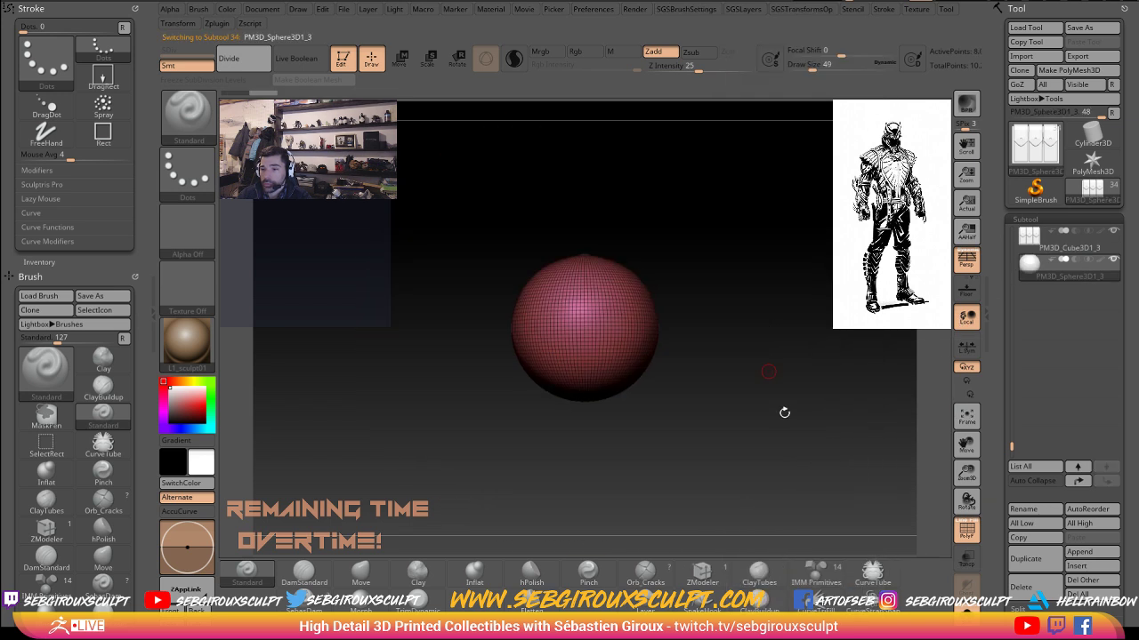
key("f")
left_click_drag(853, 423, 802, 338, "alt")
left_click_drag(932, 408, 932, 342, "alt")
left_click_drag(1012, 441, 1012, 414)
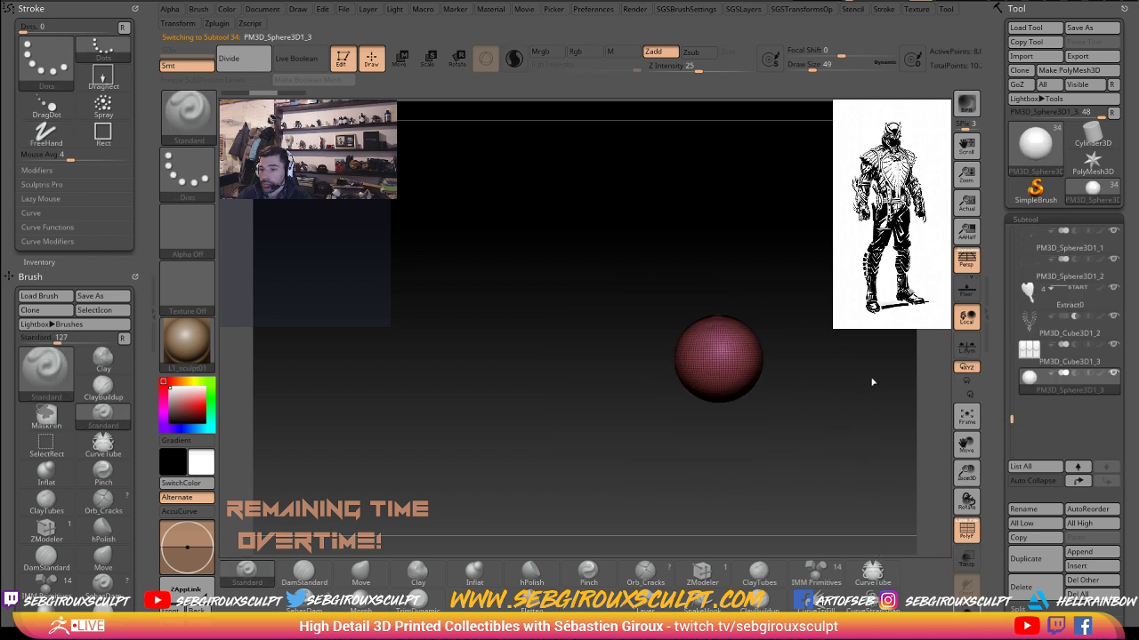
key("f")
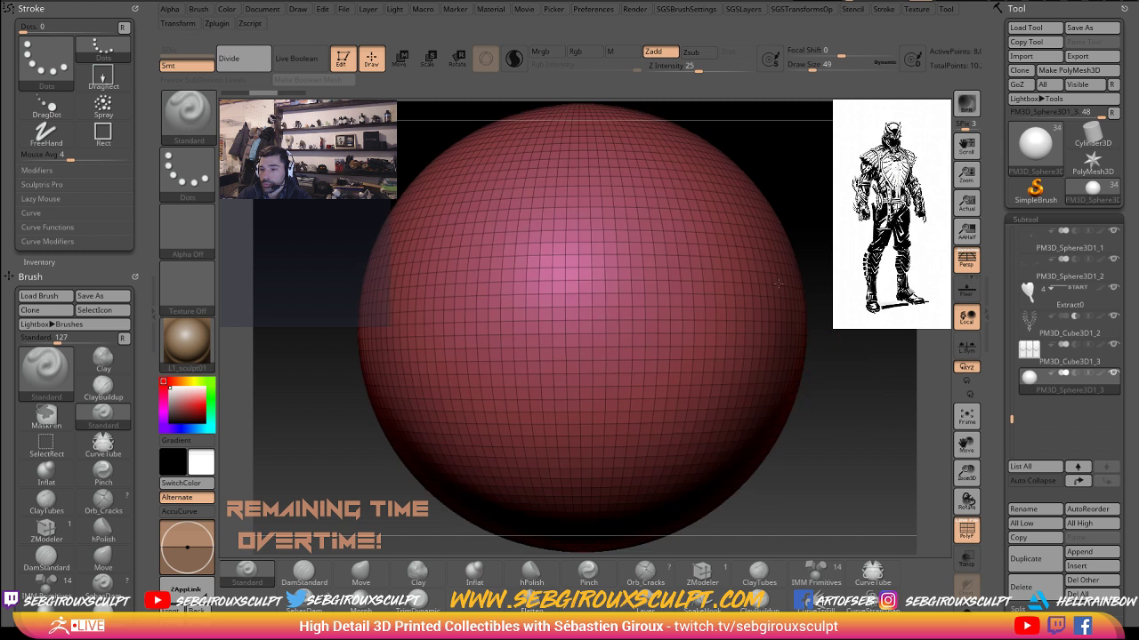
left_click_drag(837, 400, 821, 347, "alt")
key("w")
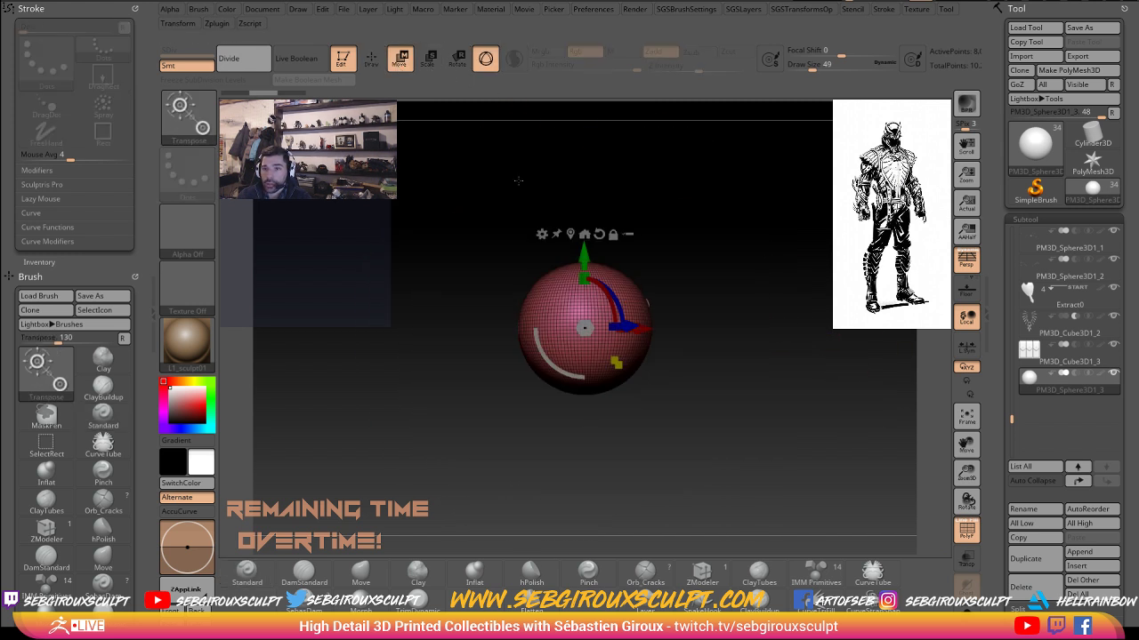
left_click_drag(616, 362, 615, 362)
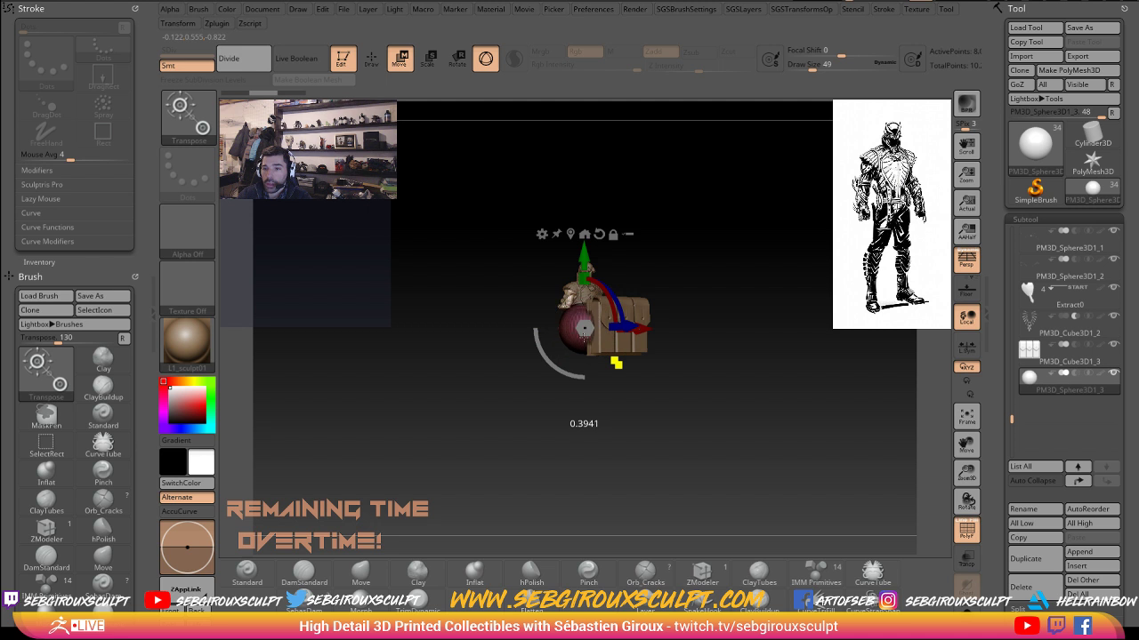
- Flatten the sphere along its depth into a button shape and move it out in front of the pouches
left_click_drag(537, 385, 473, 414, "shift")
left_click_drag(575, 477, 589, 530, "alt")
left_click_drag(642, 327, 630, 328)
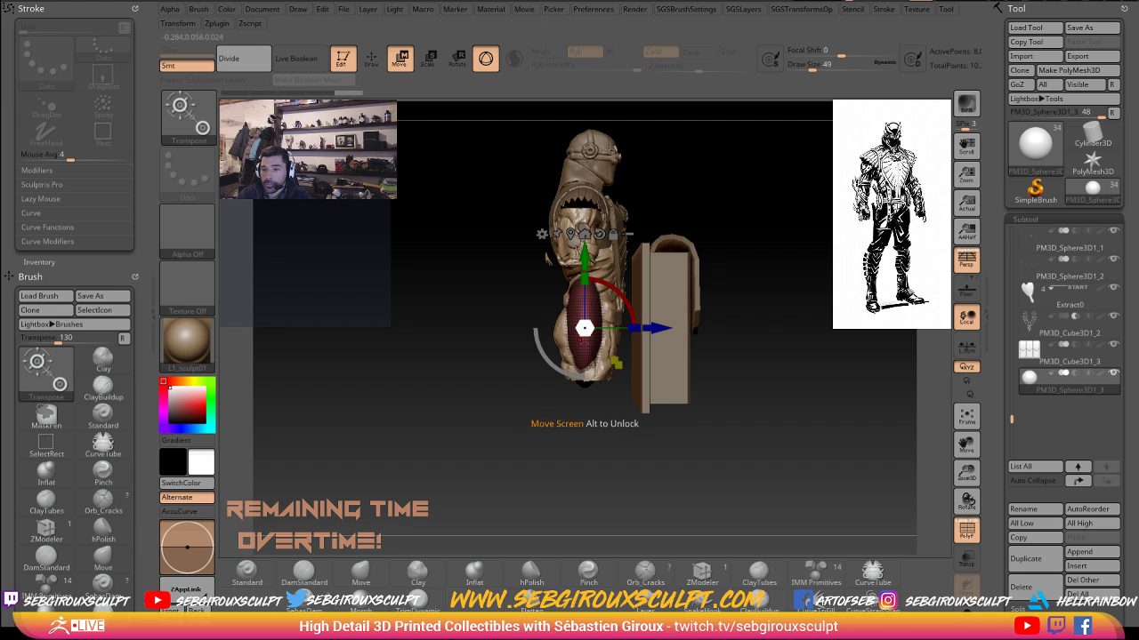
left_click_drag(615, 362, 725, 294)
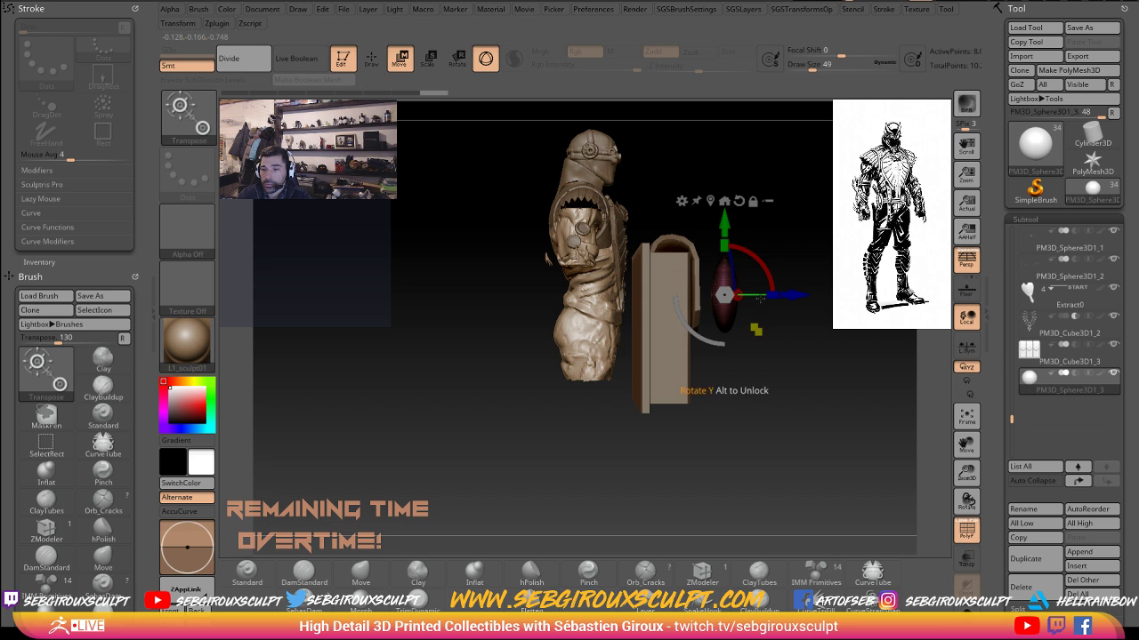
- Position the flattened sphere against the first pouch flap, centred just above its pointed tip
left_click_drag(819, 339, 689, 347)
left_click_drag(791, 405, 657, 363)
left_click_drag(402, 413, 511, 409)
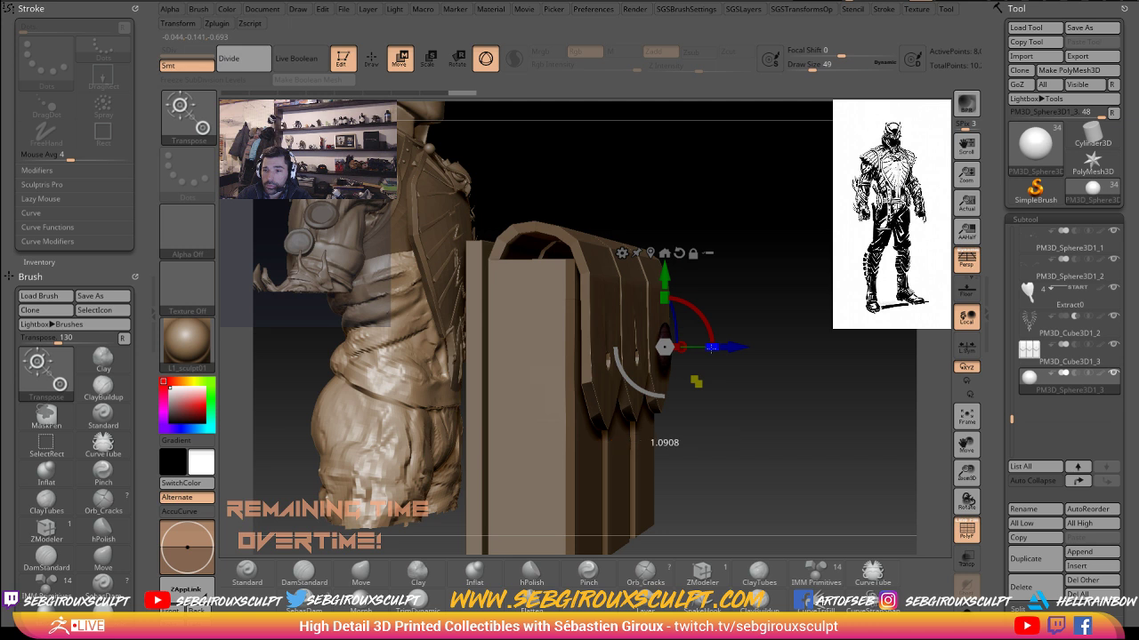
left_click_drag(781, 372, 609, 360)
left_click_drag(682, 379, 463, 418, "shift")
mouse_move(683, 360)
left_mouse_down()
mouse_move(717, 359)
mouse_move(701, 359)
left_mouse_up()
left_click_drag(658, 394, 646, 384)
mouse_move(386, 374)
left_mouse_down()
mouse_move(408, 366)
mouse_move(398, 365)
left_mouse_up()
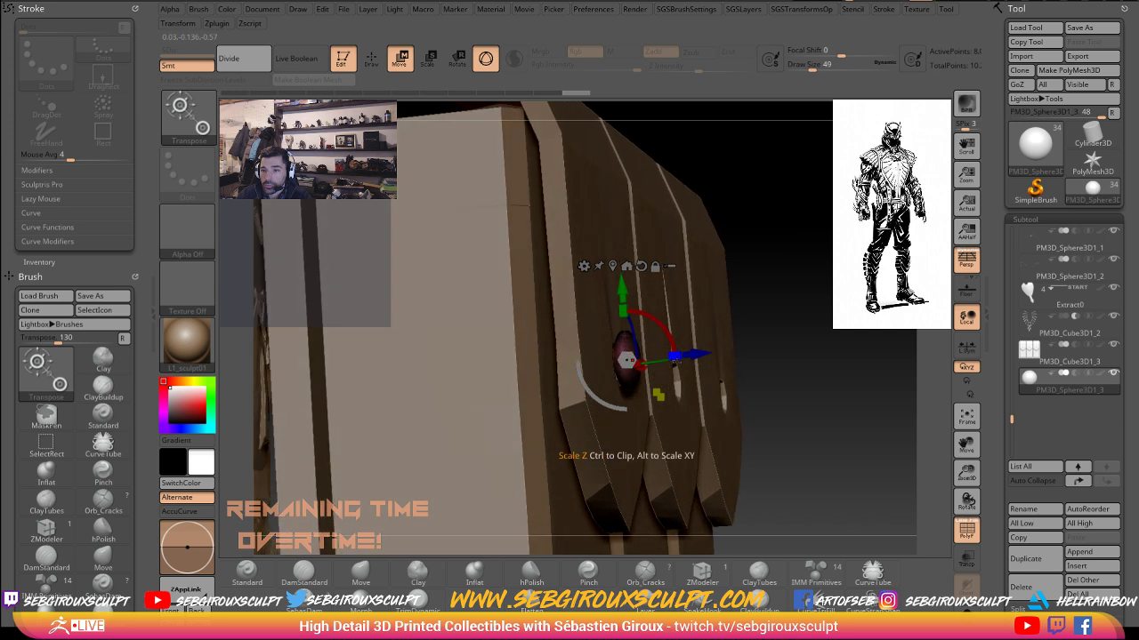
left_click_drag(820, 353, 536, 391)
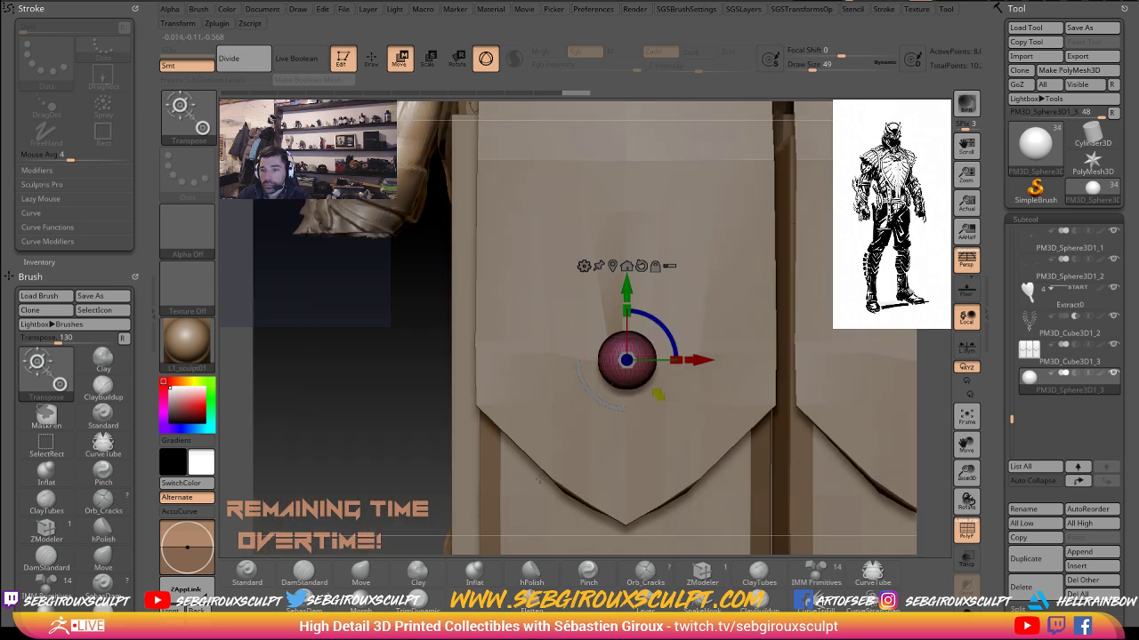
- Duplicate the button across to the middle and third pouch flaps, centring each copy above the flap's point
right_click_drag(538, 479, 338, 478, "alt")
left_click_drag(500, 359, 823, 359, "ctrl")
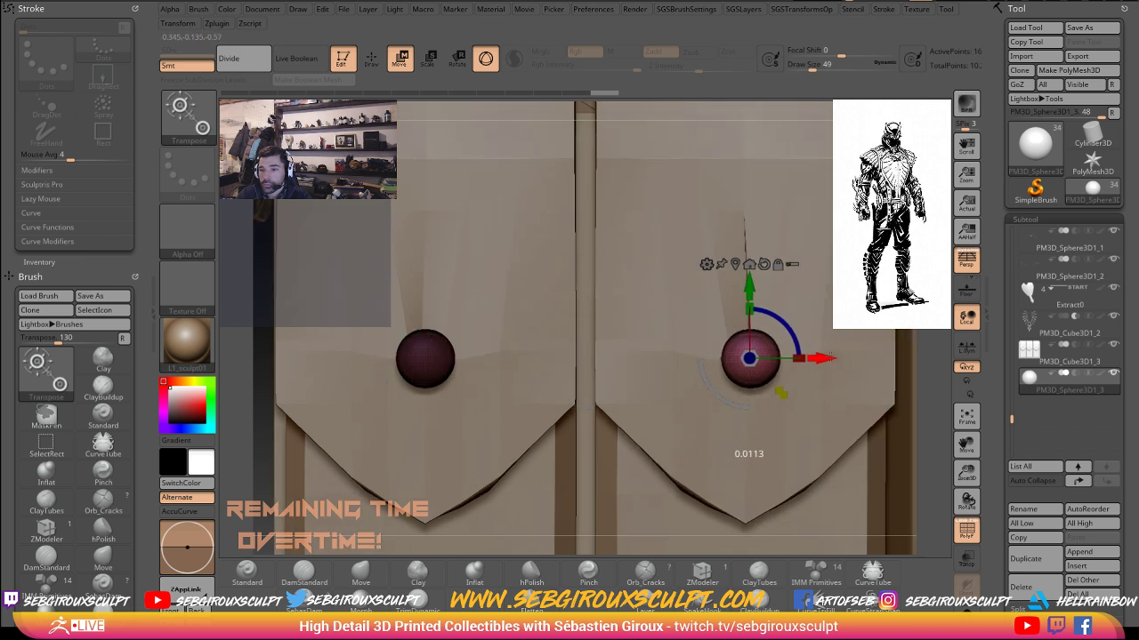
right_click_drag(927, 373, 449, 360, "alt")
right_click_drag(542, 361, 396, 360, "alt")
right_click_drag(712, 335, 855, 337, "alt")
left_click_drag(327, 351, 622, 350, "ctrl")
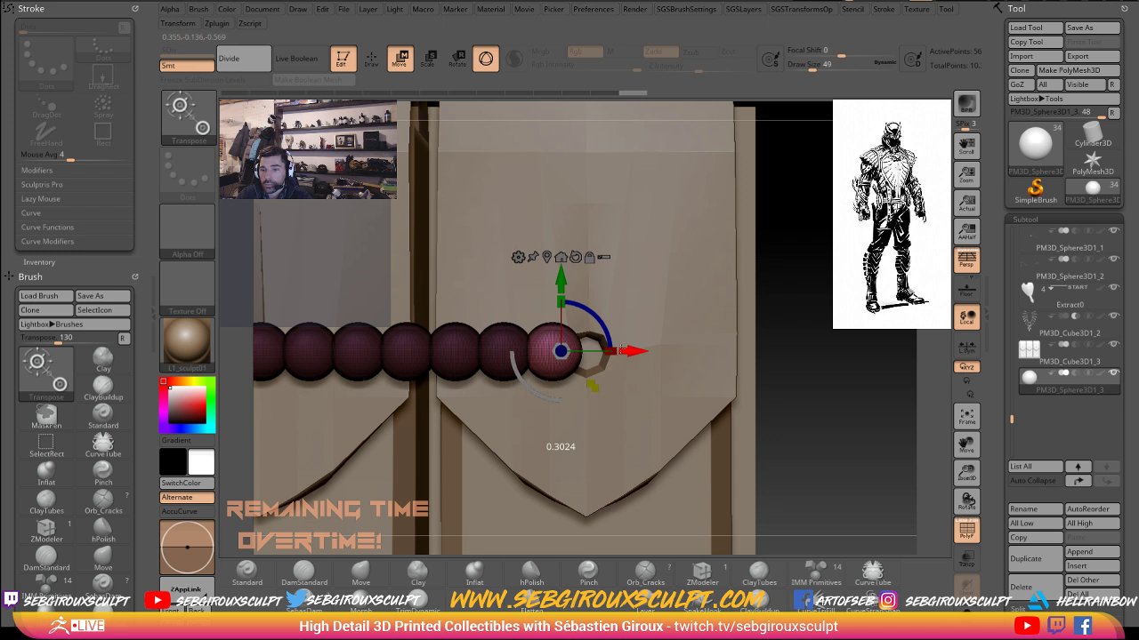
key("ctrl+z")
right_click_drag(352, 334, 431, 368, "alt")
left_click_drag(430, 368, 742, 369, "ctrl")
right_click_drag(861, 331, 870, 392, "alt")
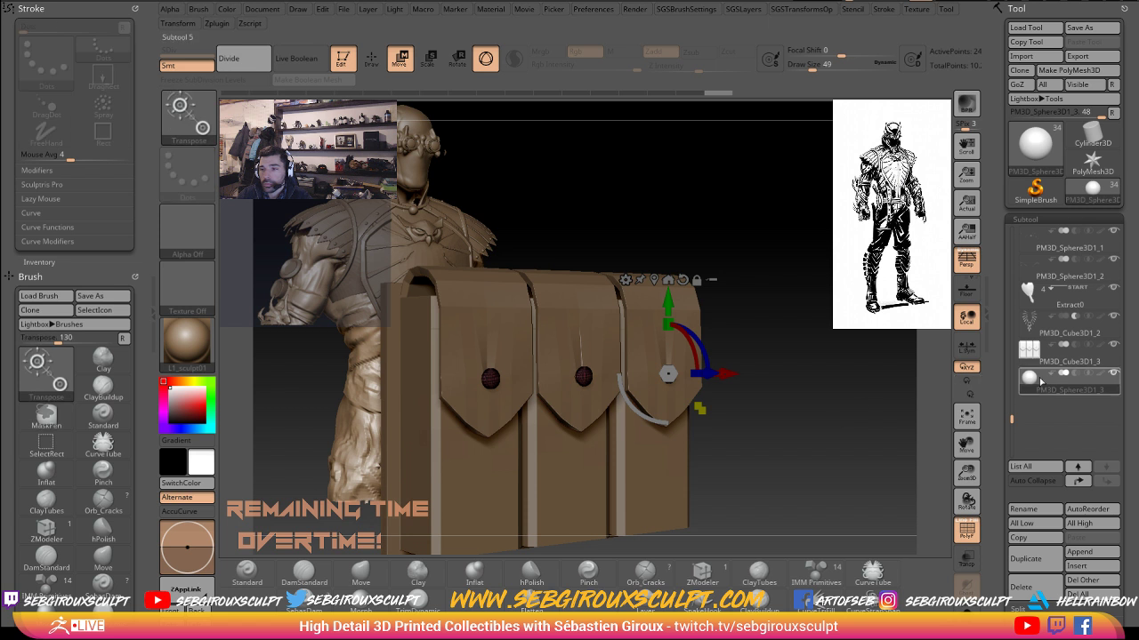
- Merge the pouch subtool down with the button spheres below it
left_click(1032, 357)
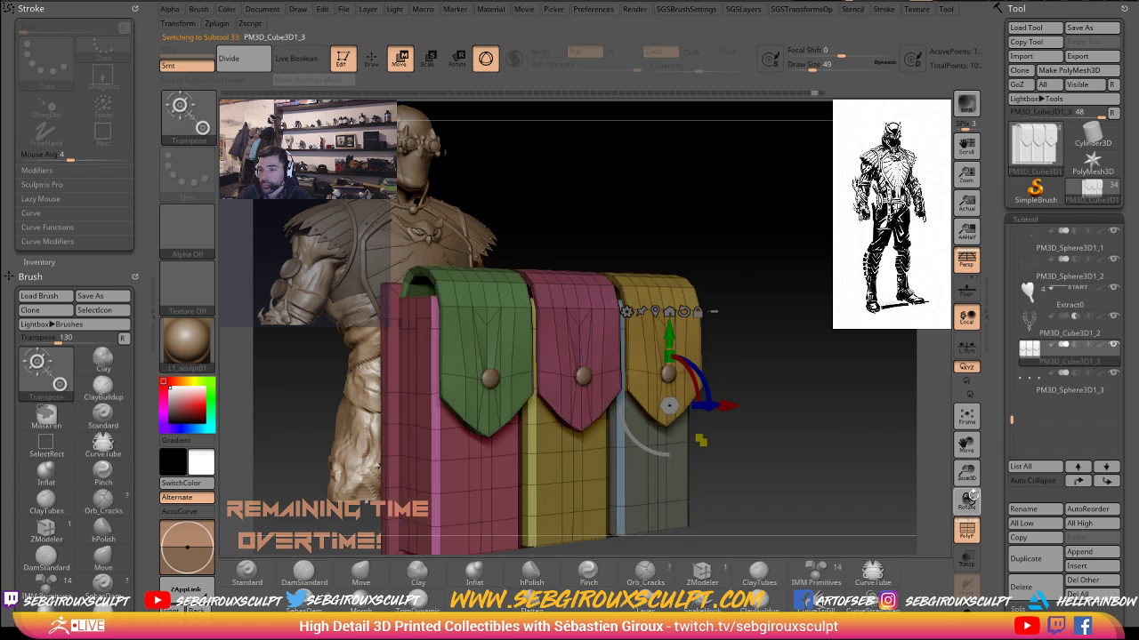
scroll(1103, 463, "down", 4)
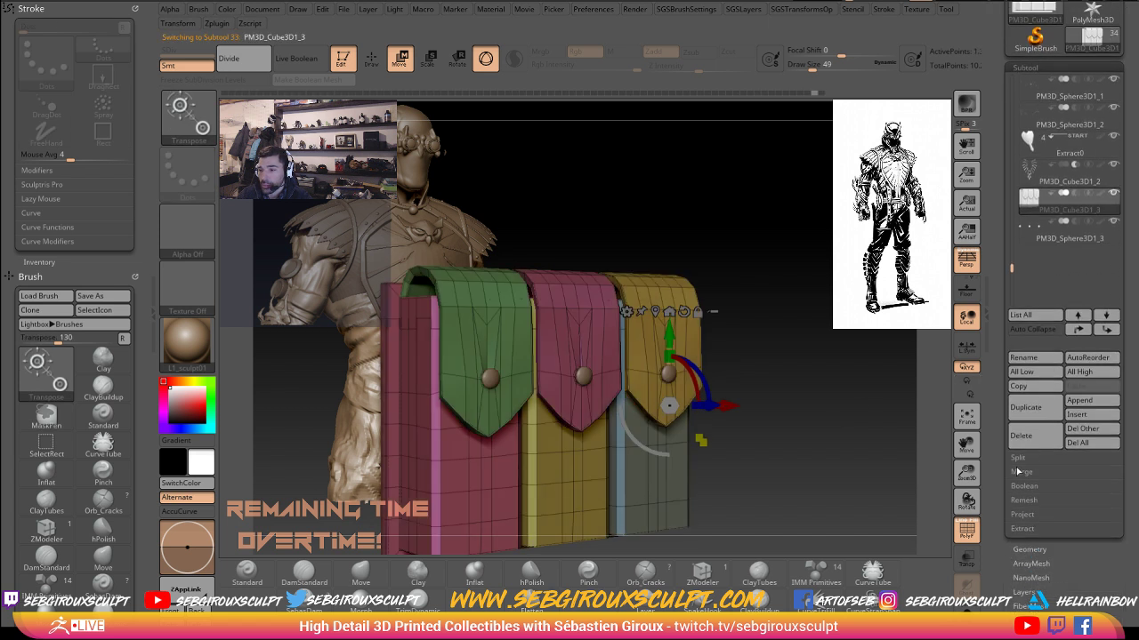
left_click(1029, 472)
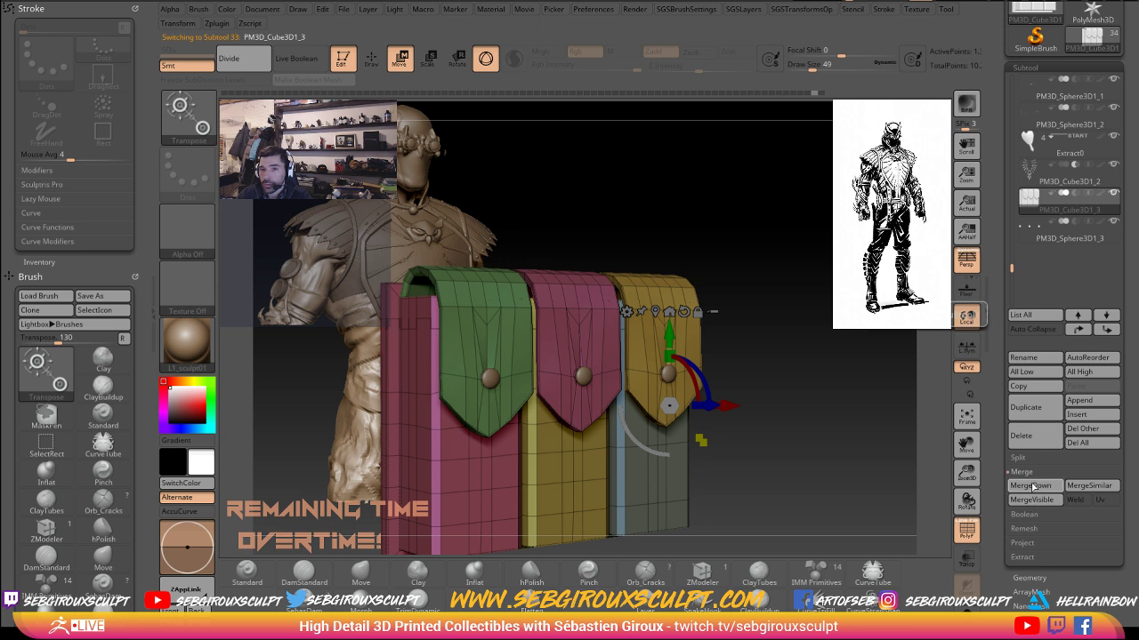
left_click(1032, 486)
left_click(927, 509)
left_click_drag(827, 406, 855, 385)
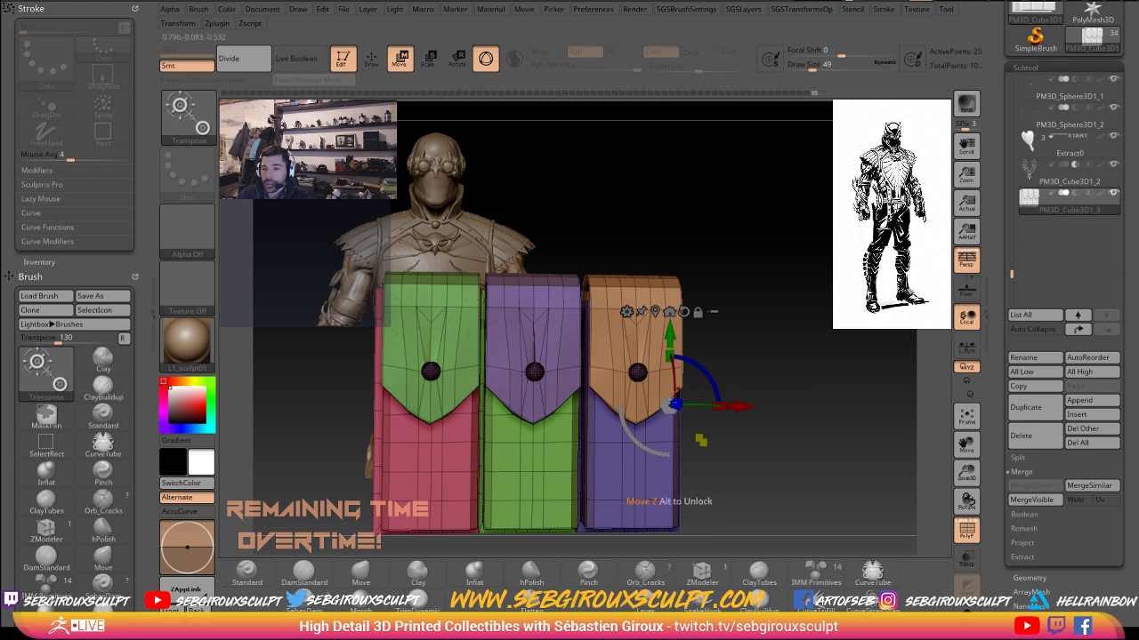
- Scale the merged pouches down to fit the proportions of the figure
left_click_drag(672, 405, 623, 401)
key("r")
key("w")
right_click_drag(764, 341, 730, 491, "alt")
- Mask the upper part of the pouches, move their lower ends down to lengthen them slightly, and clear the mask
key("q")
mouse_move(551, 466)
right_mouse_down()
mouse_move(680, 436)
mouse_move(732, 437)
mouse_move(661, 315)
right_mouse_up()
key("ctrl")
mouse_move(587, 307)
left_mouse_down("ctrl")
mouse_move(737, 407)
mouse_move(737, 394)
left_mouse_up("ctrl")
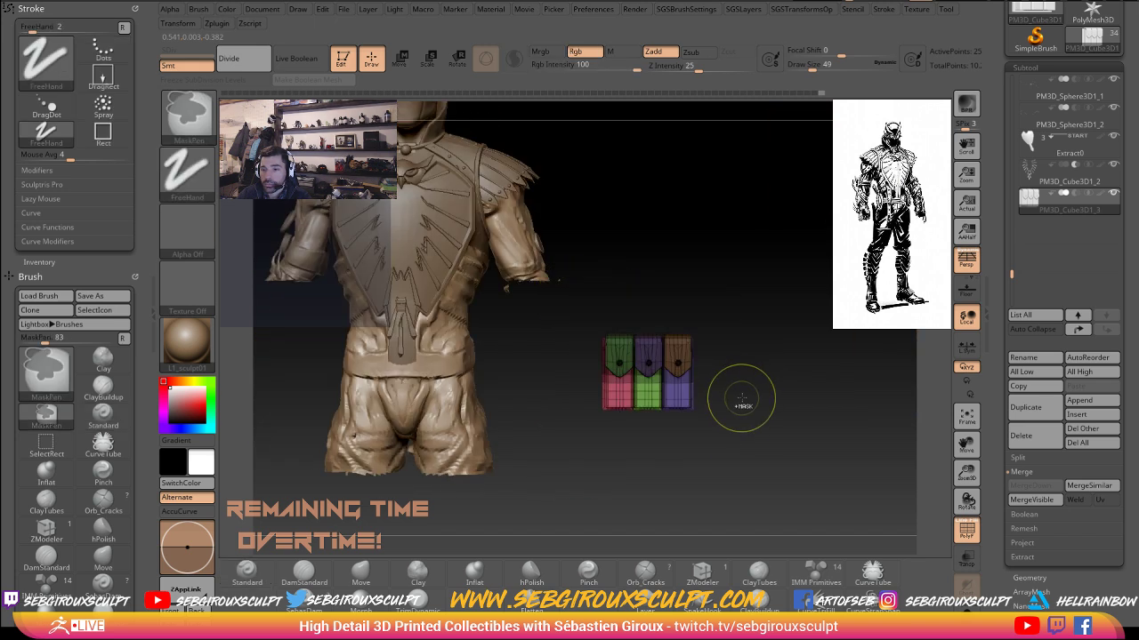
left_click(732, 418, "ctrl")
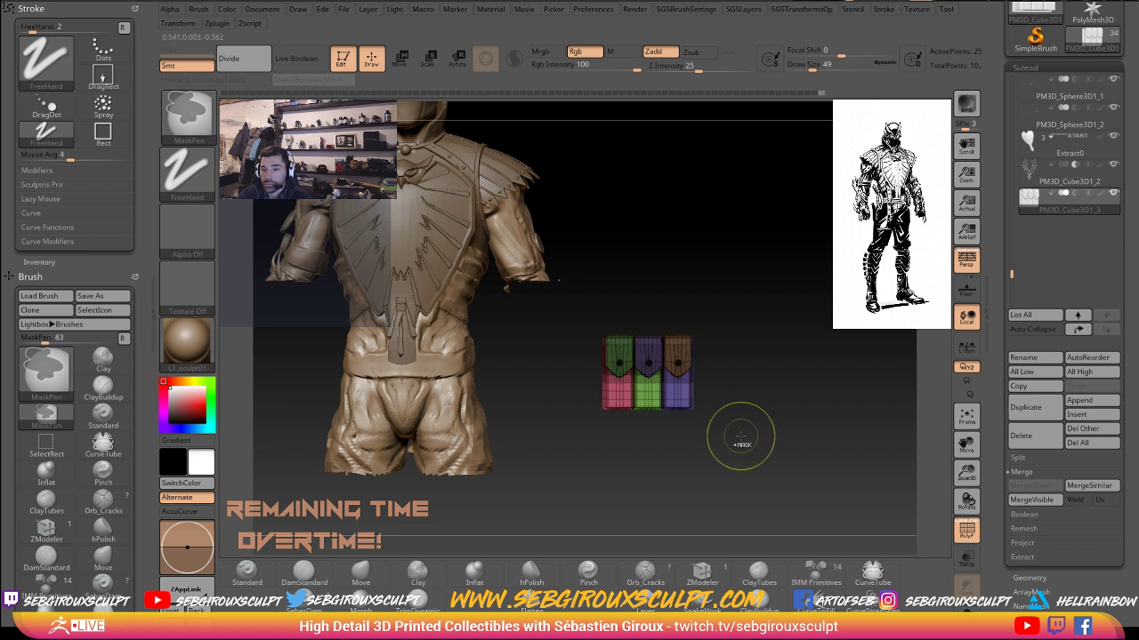
left_click(402, 61)
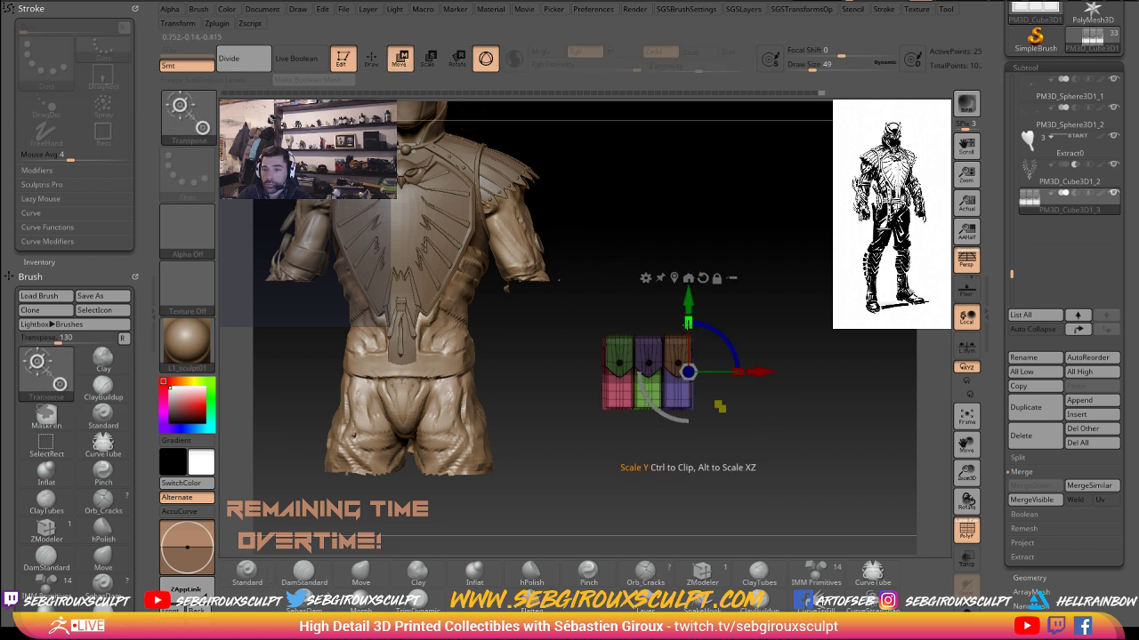
left_click_drag(687, 302, 688, 310)
left_click_drag(771, 325, 748, 362, "ctrl")
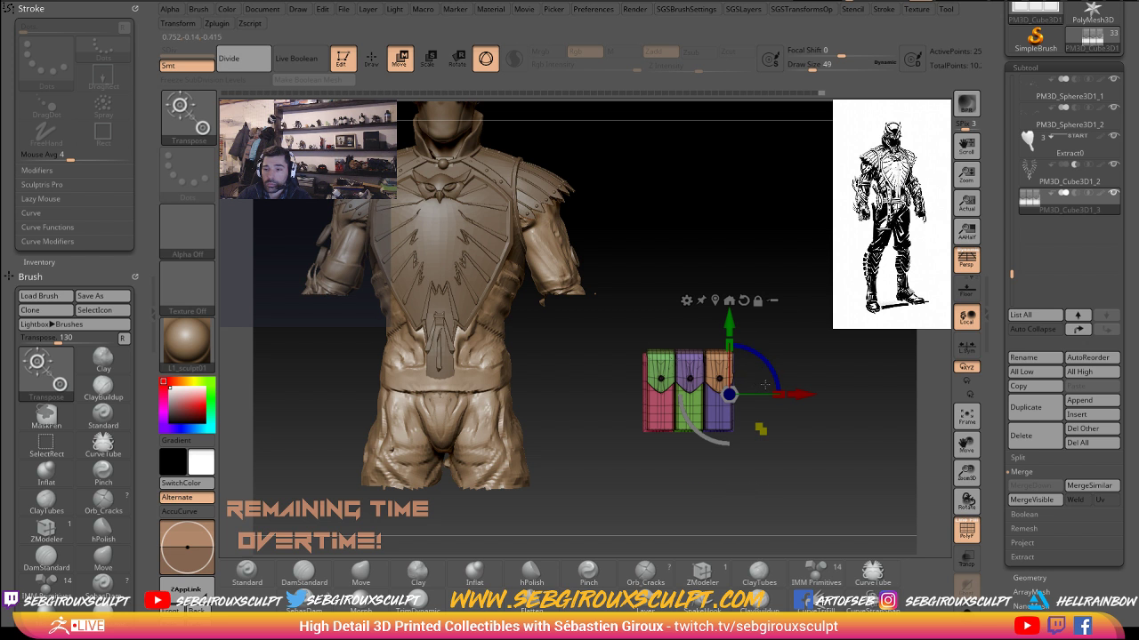
- Move the pouches to the side of the torso and rotate them so they stack vertically, tilted along the waist
left_click_drag(728, 394, 436, 320)
left_click_drag(654, 303, 694, 379)
left_click_drag(637, 402, 621, 454)
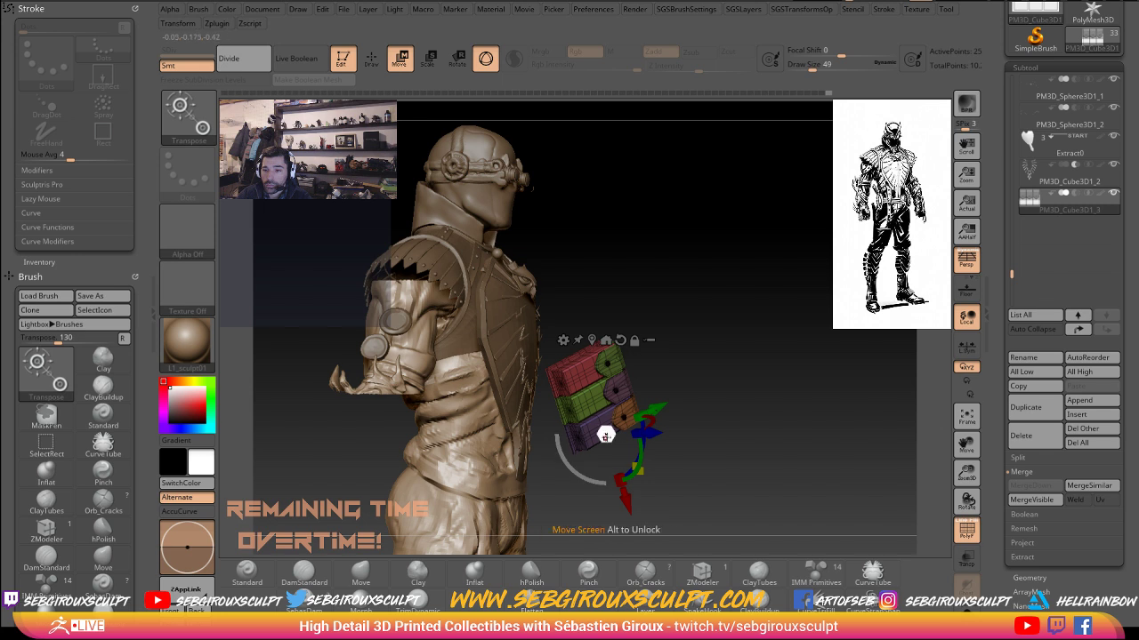
left_click_drag(709, 444, 655, 426)
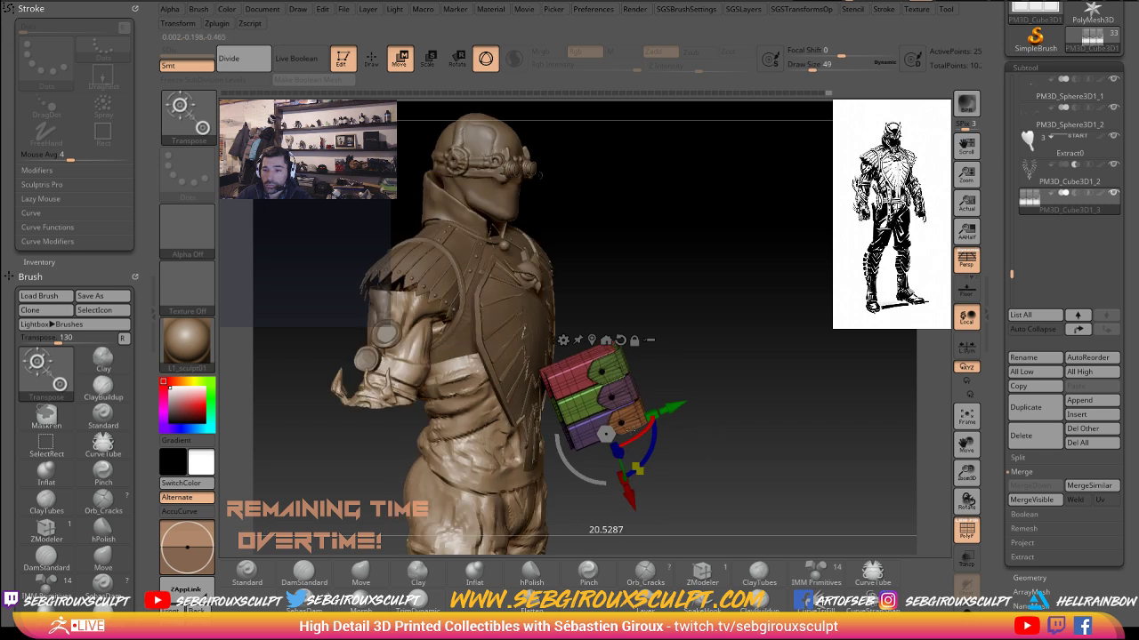
mouse_move(638, 469)
left_mouse_down()
mouse_move(619, 449)
mouse_move(628, 459)
left_mouse_up()
left_click_drag(676, 406, 562, 455)
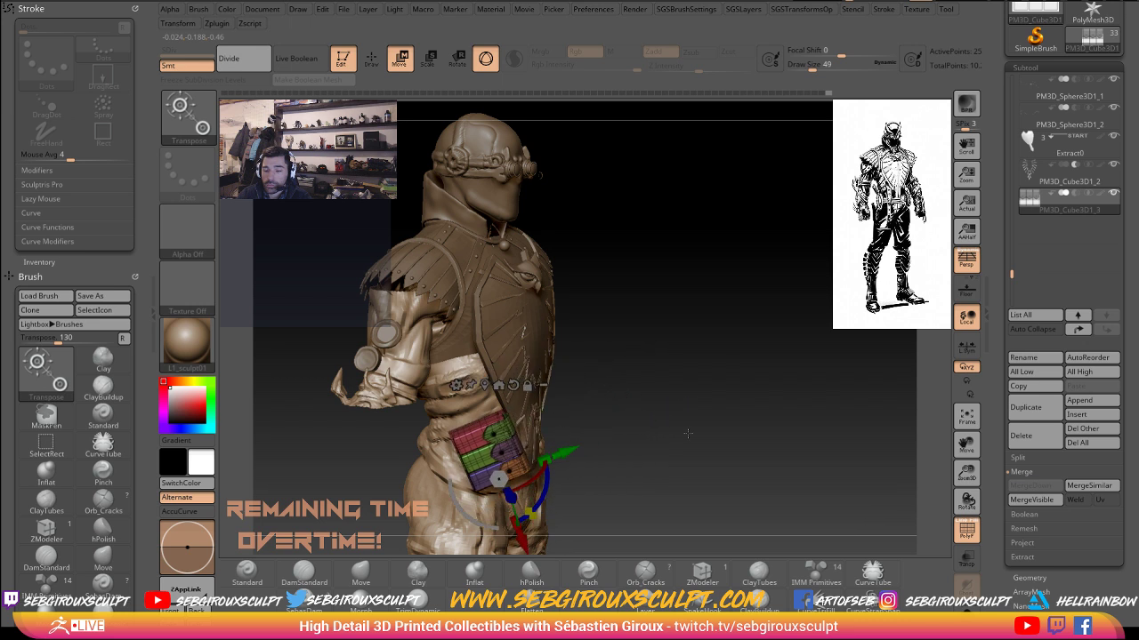
- Switch from the gizmo to the Transpose line and move the pouches closer against the side of the waist
left_click_drag(686, 432, 620, 434)
left_click_drag(710, 349, 739, 358)
key("r")
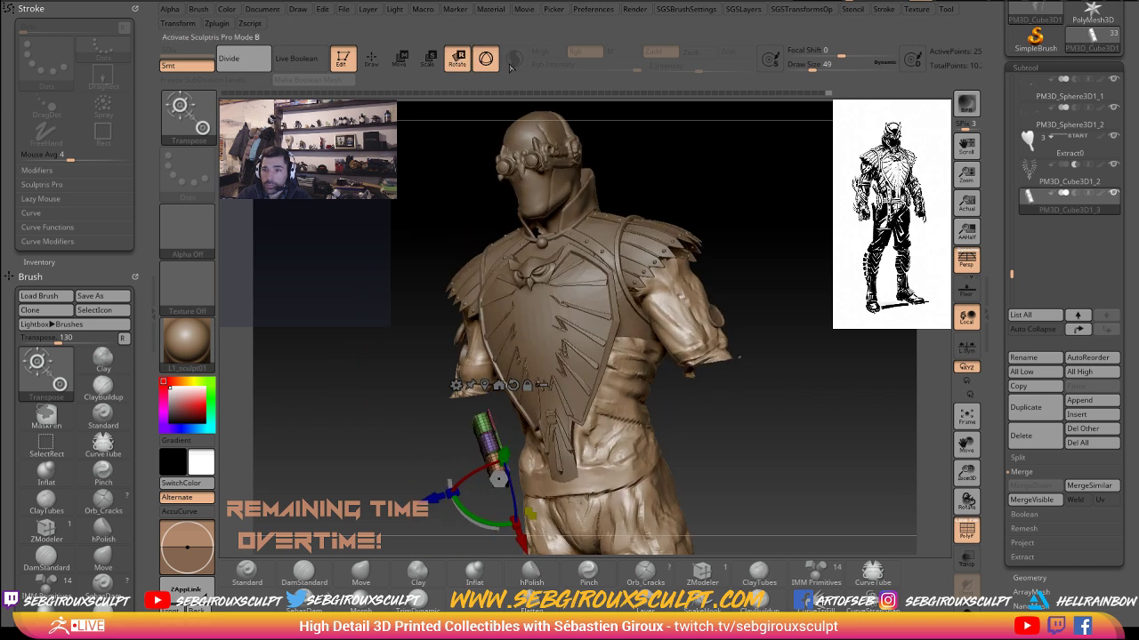
left_click(482, 62)
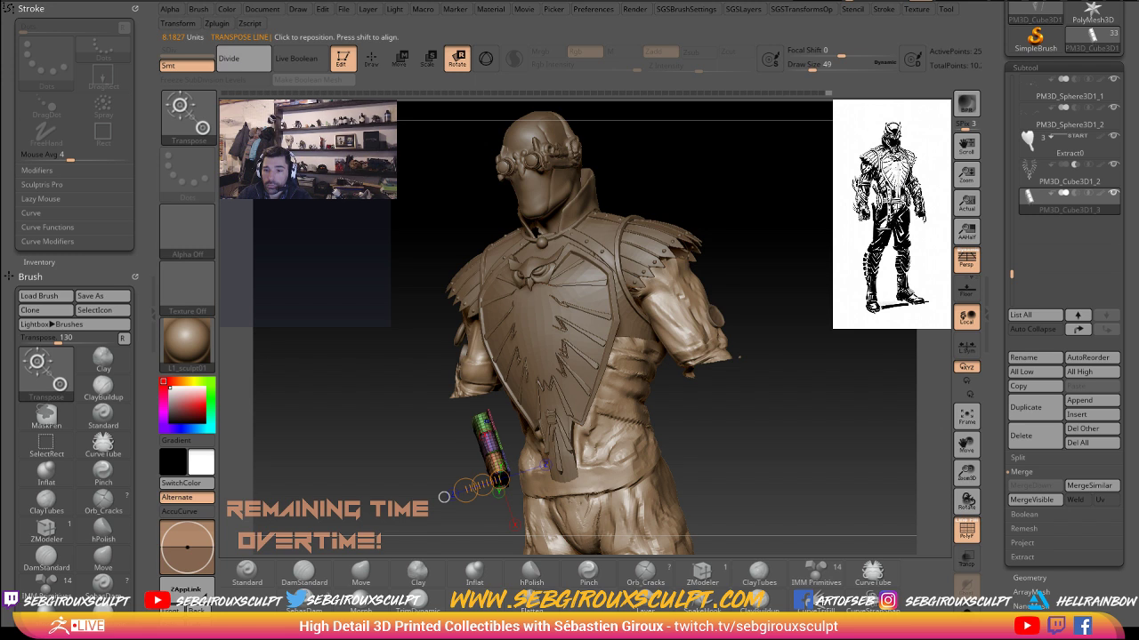
key("w")
left_click_drag(490, 466, 517, 450)
left_click_drag(431, 427, 690, 416)
left_click_drag(756, 495, 747, 352, "alt")
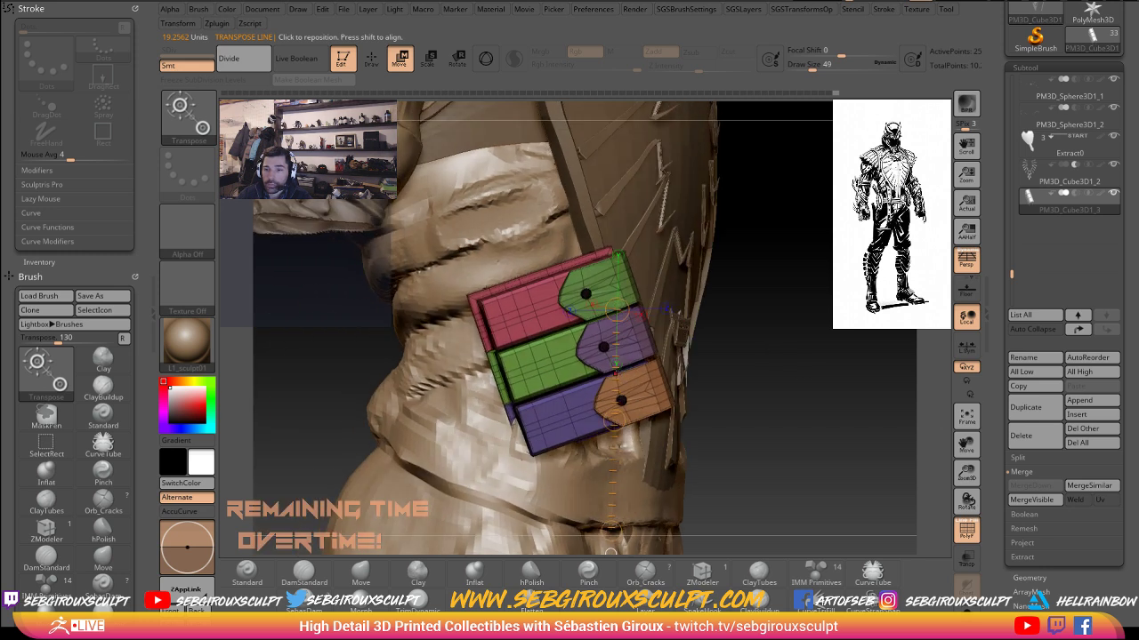
left_click_drag(615, 421, 541, 343)
left_click_drag(859, 303, 462, 390)
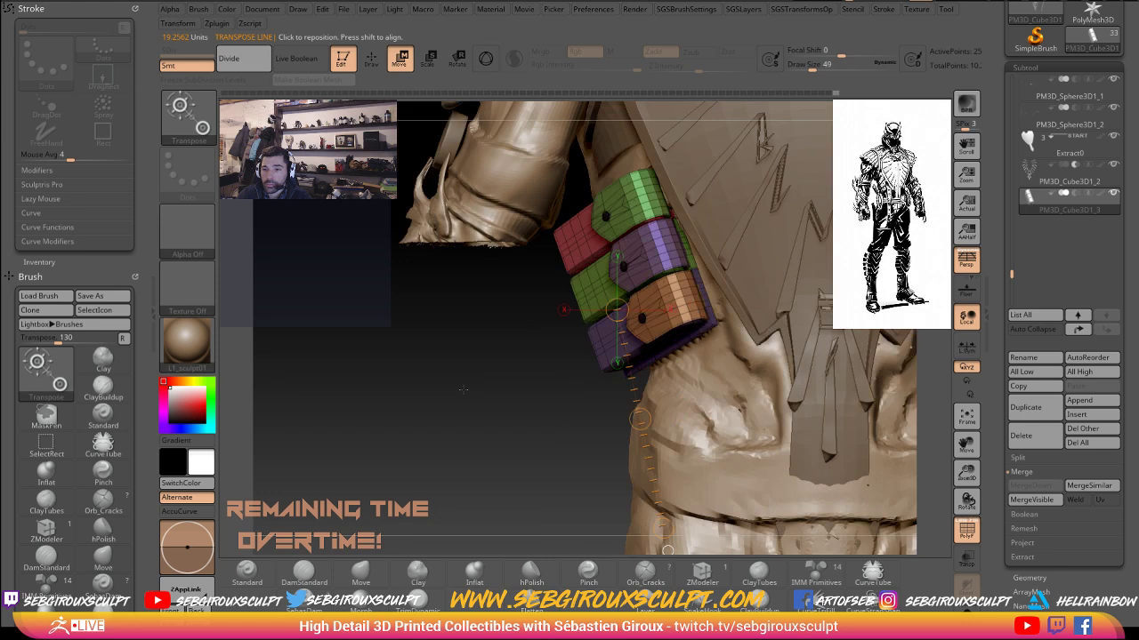
mouse_move(492, 339)
left_mouse_down()
mouse_move(698, 375)
mouse_move(637, 481)
mouse_move(644, 486)
left_mouse_up()
- Rotate the pouches with the Transpose line so their backplates follow the angle of the torso's side
key("r")
left_click_drag(594, 521, 594, 347)
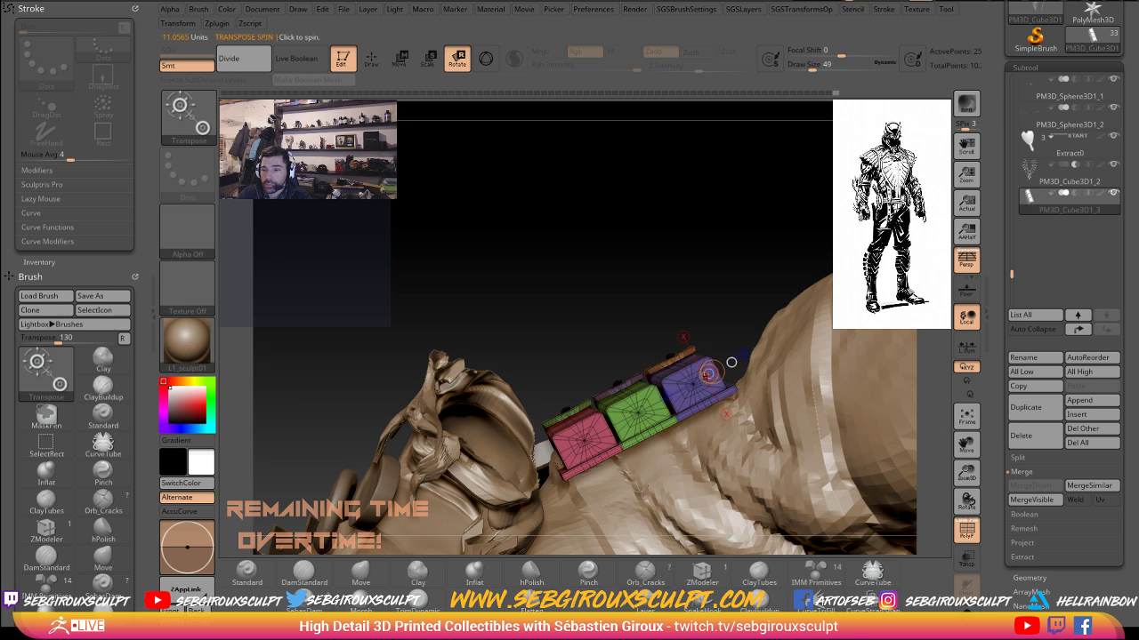
left_click_drag(709, 372, 711, 375)
left_click_drag(703, 288, 726, 411)
left_click_drag(801, 491, 811, 385)
- Apply the gizmo's Taper deformer to the pouches and narrow the stack towards their bottom ends
key("e")
left_click(486, 58)
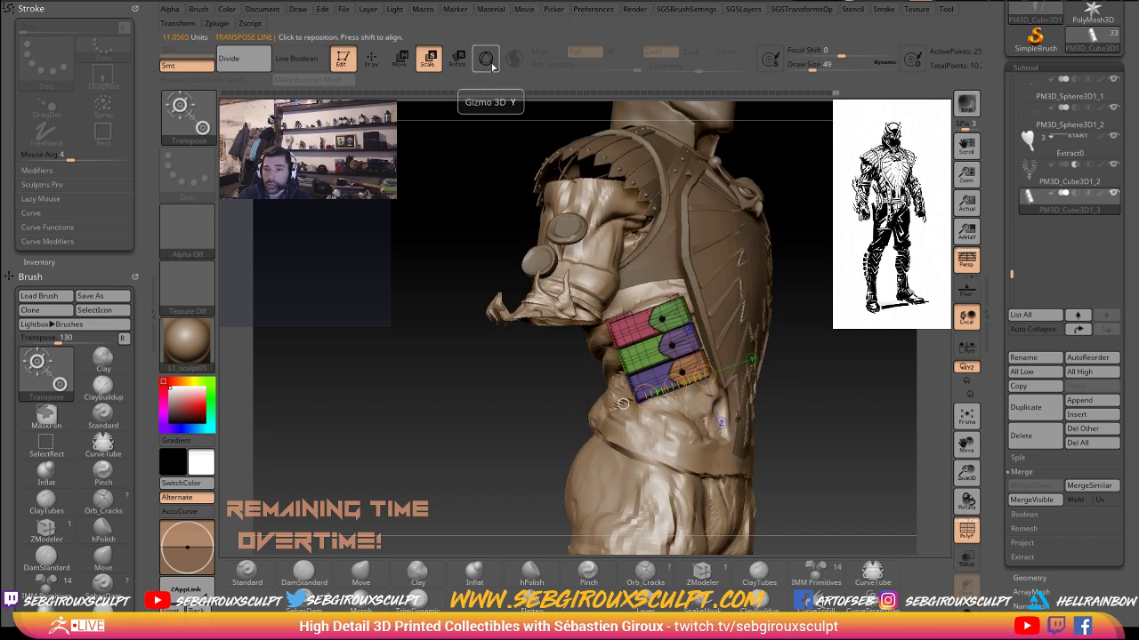
left_click(660, 281)
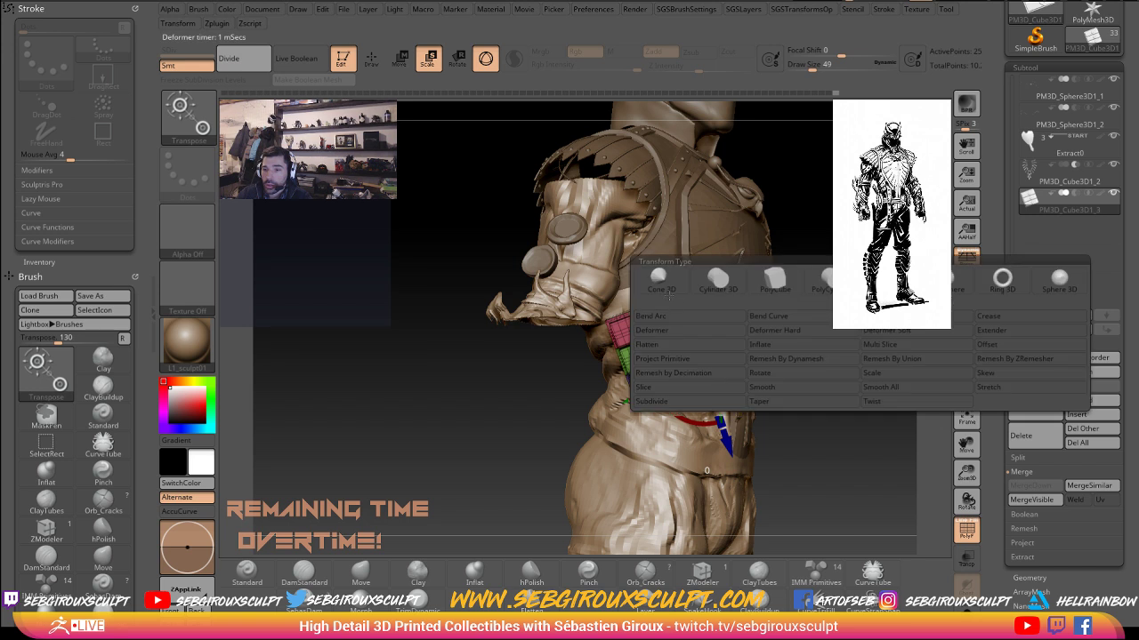
left_click(830, 393)
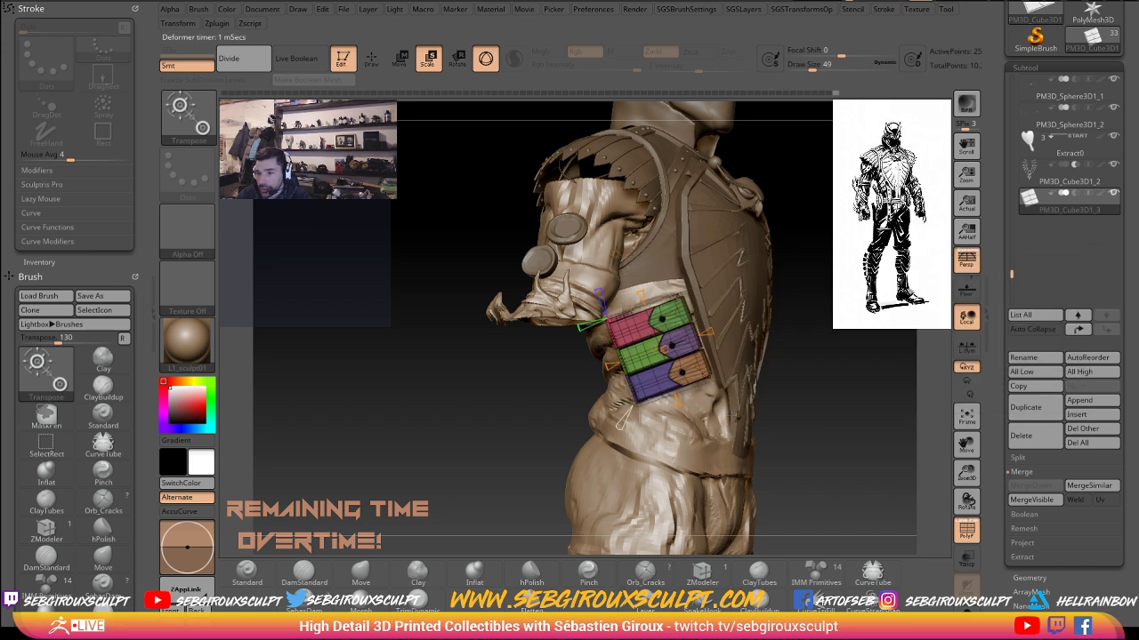
left_click_drag(611, 367, 649, 353)
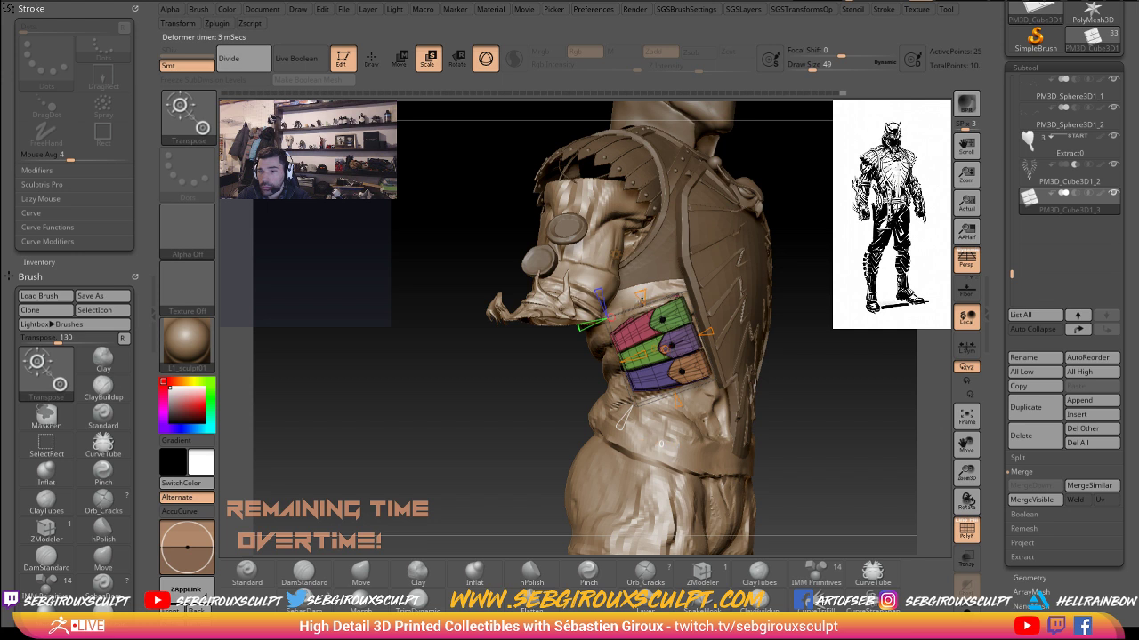
left_click_drag(643, 298, 639, 294)
key("ctrl+z")
left_click_drag(665, 348, 652, 348)
key("ctrl+z")
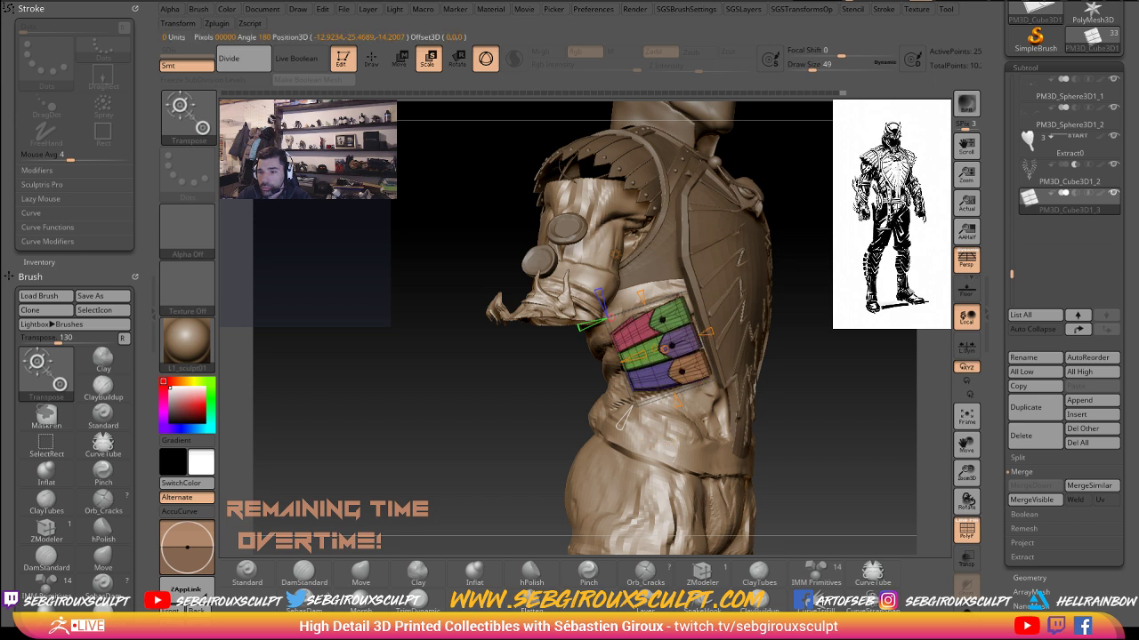
- Fine-tune the pouches' taper with the deformer handles so the stack fits the side of the waist
mouse_move(710, 332)
left_mouse_down()
mouse_move(725, 327)
mouse_move(712, 330)
left_mouse_up()
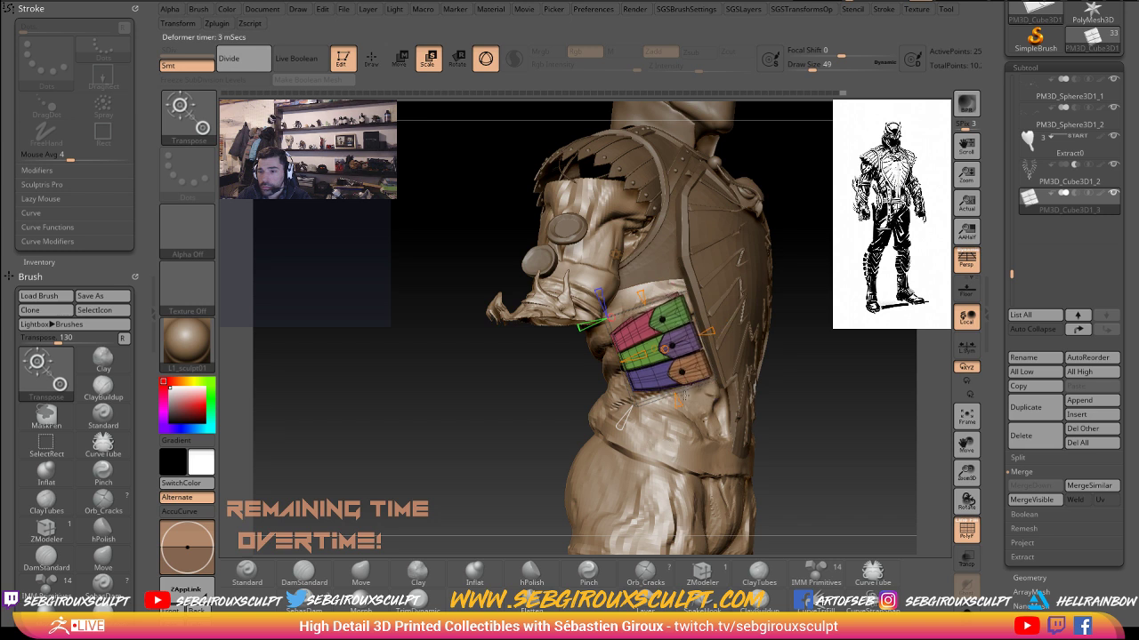
left_click_drag(618, 428, 638, 400)
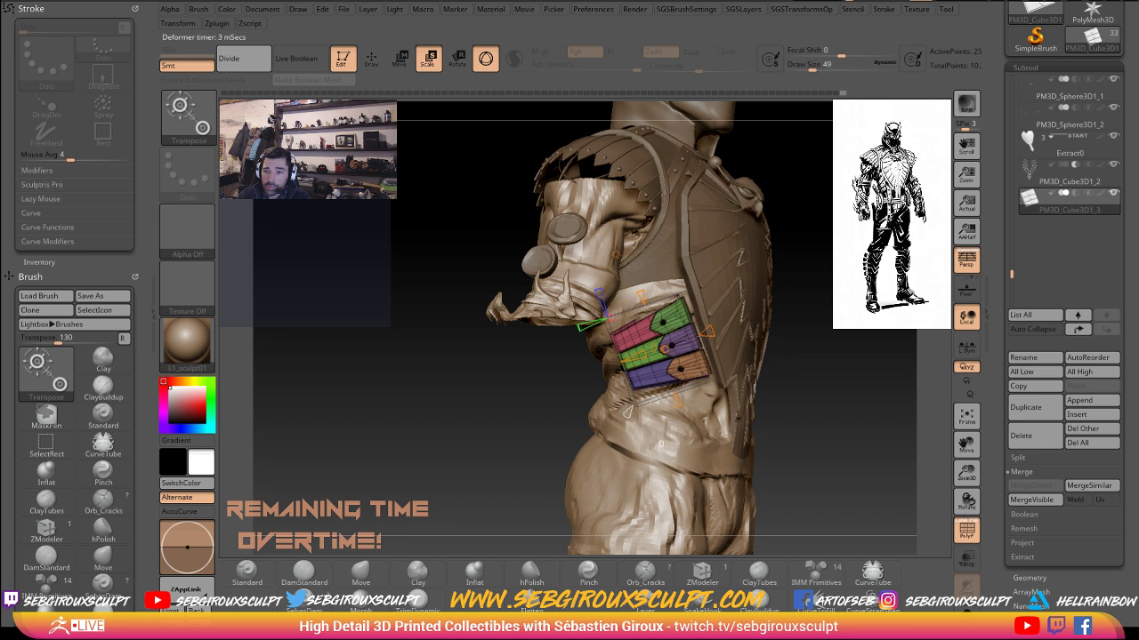
left_click_drag(805, 378, 776, 370)
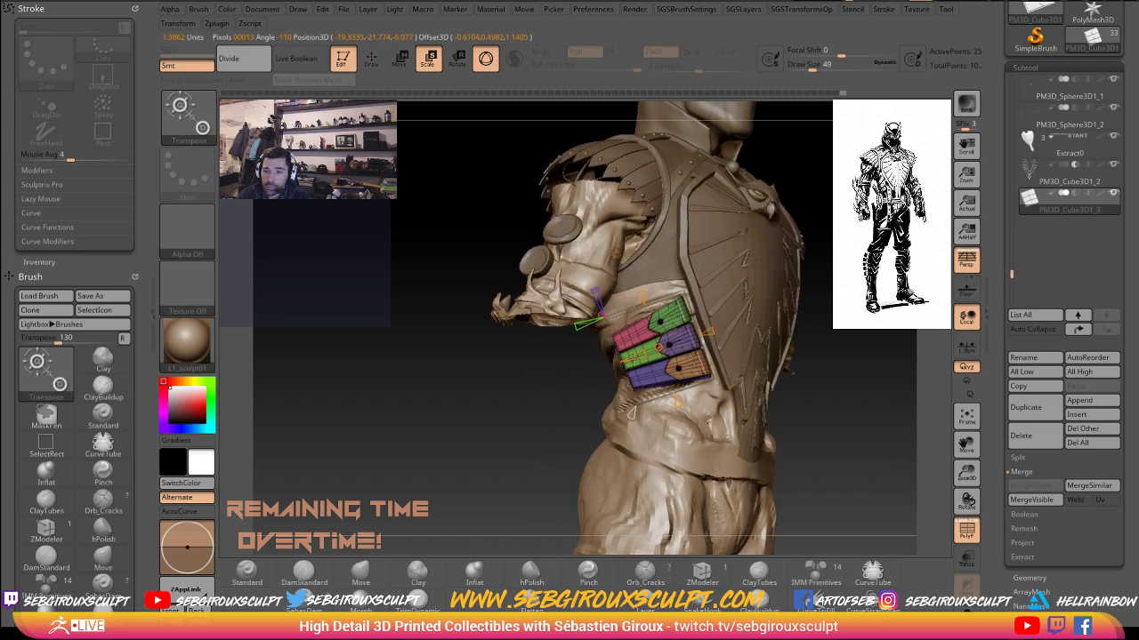
left_click_drag(631, 358, 637, 358)
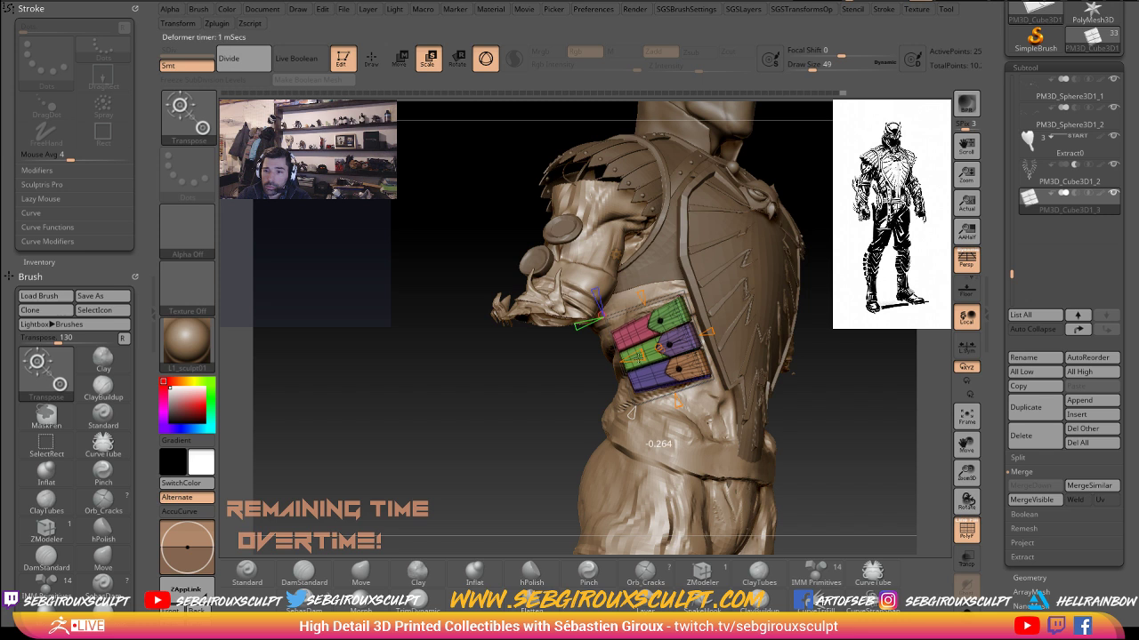
- Leave the deformer and reposition the pouches with the gizmo so they sit along the side of the waist
mouse_move(818, 367)
left_mouse_down()
mouse_move(538, 432)
mouse_move(605, 403)
mouse_move(560, 401)
left_mouse_up()
key("q")
mouse_move(475, 452)
left_mouse_down()
mouse_move(418, 461)
mouse_move(505, 447)
mouse_move(438, 445)
left_mouse_up()
left_click(400, 59)
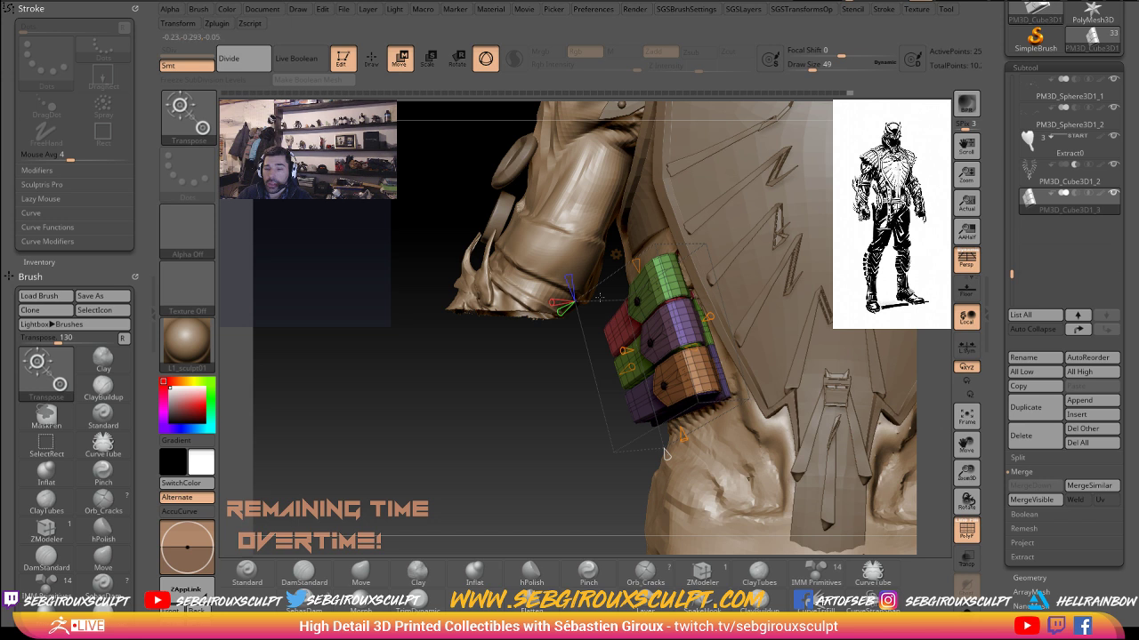
key("y")
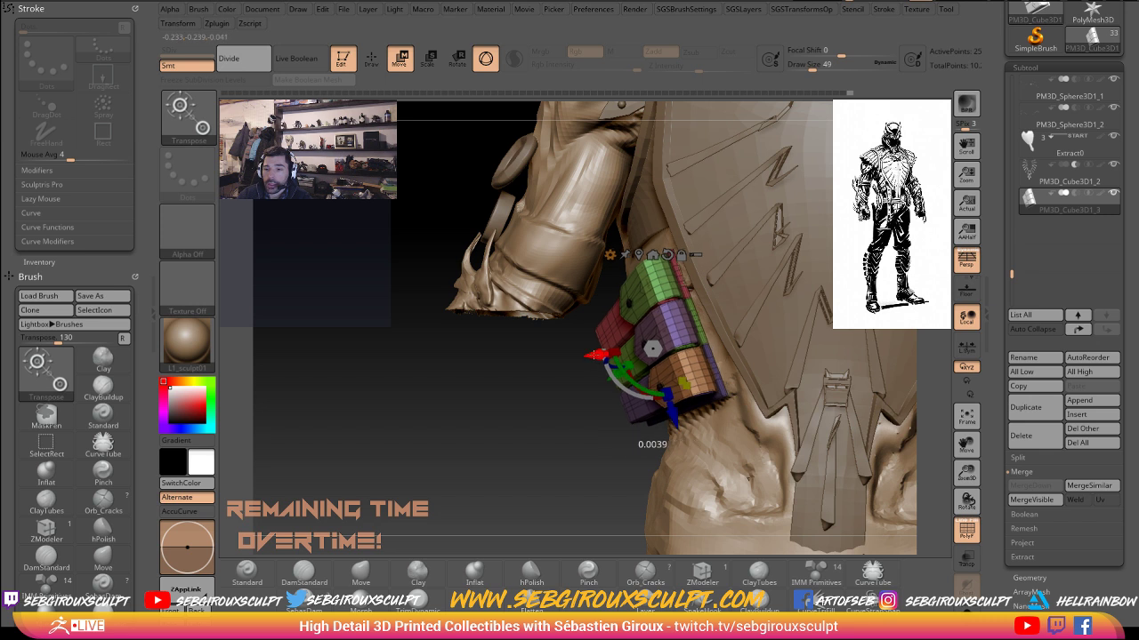
left_click_drag(552, 397, 639, 382)
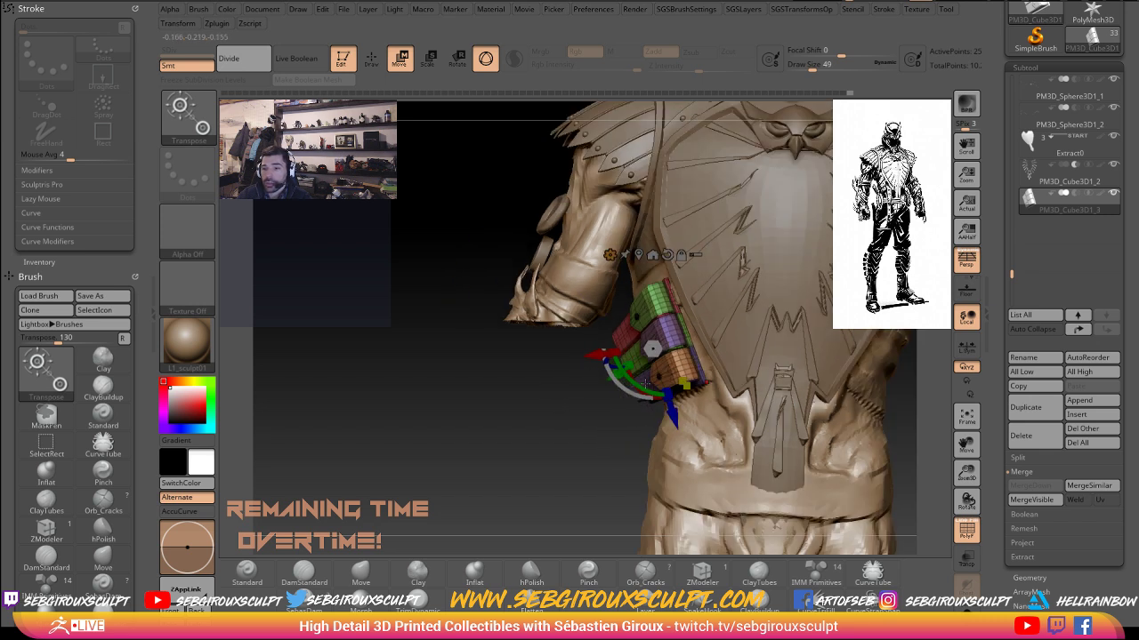
left_click_drag(495, 417, 690, 360)
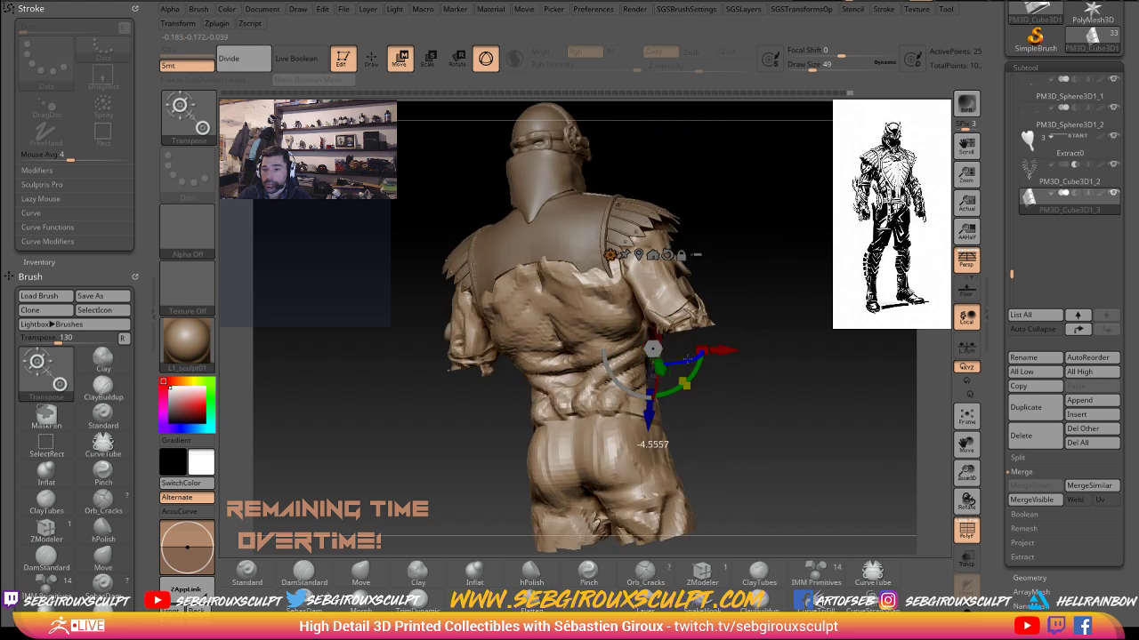
mouse_move(777, 401)
left_mouse_down()
mouse_move(557, 415)
mouse_move(498, 445)
left_mouse_up()
key("q")
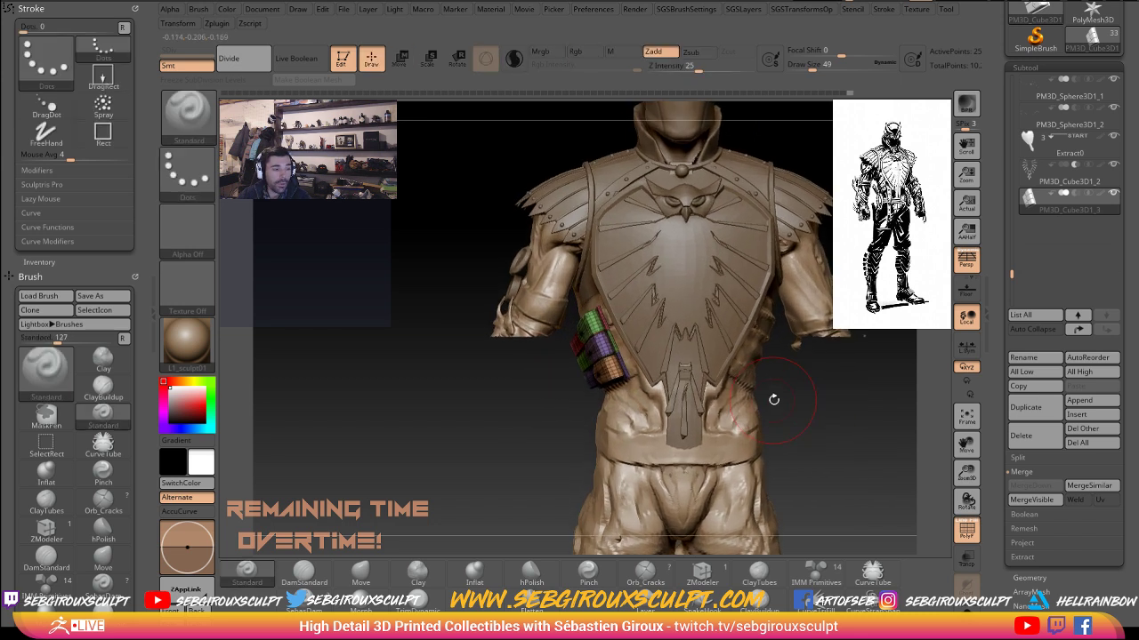
- Nudge the pouches inward with the gizmo so they sit tighter against the body, checking from the side and front
left_click(400, 57)
left_click_drag(626, 389, 623, 390)
left_click_drag(498, 396, 769, 441)
key("q")
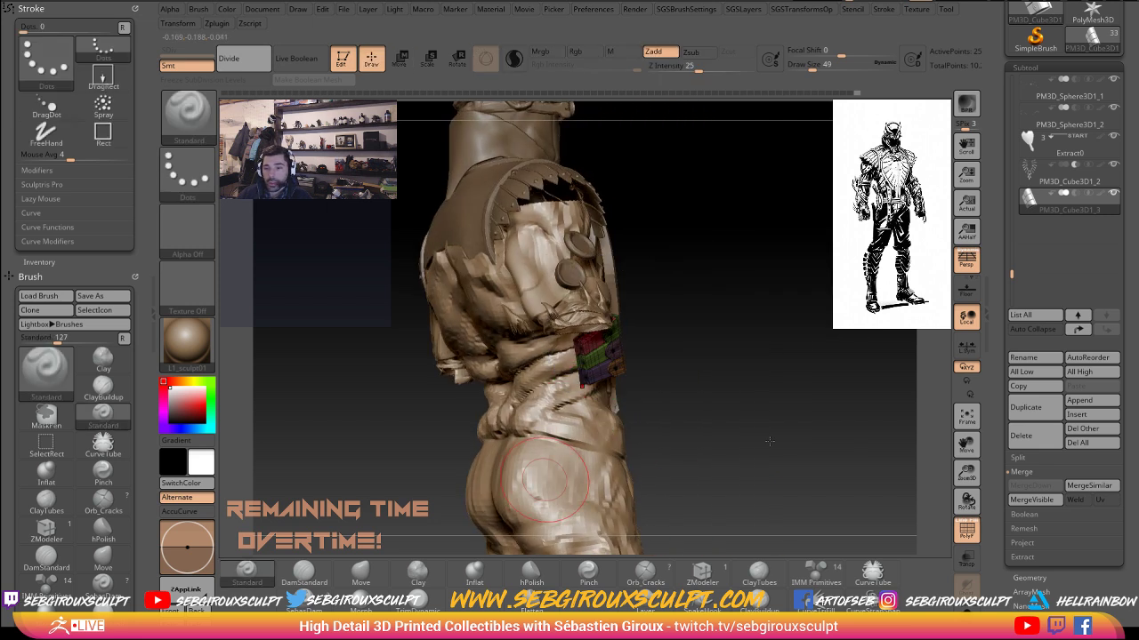
mouse_move(851, 364)
left_mouse_down()
mouse_move(783, 376)
mouse_move(793, 374)
mouse_move(749, 356)
left_mouse_up()
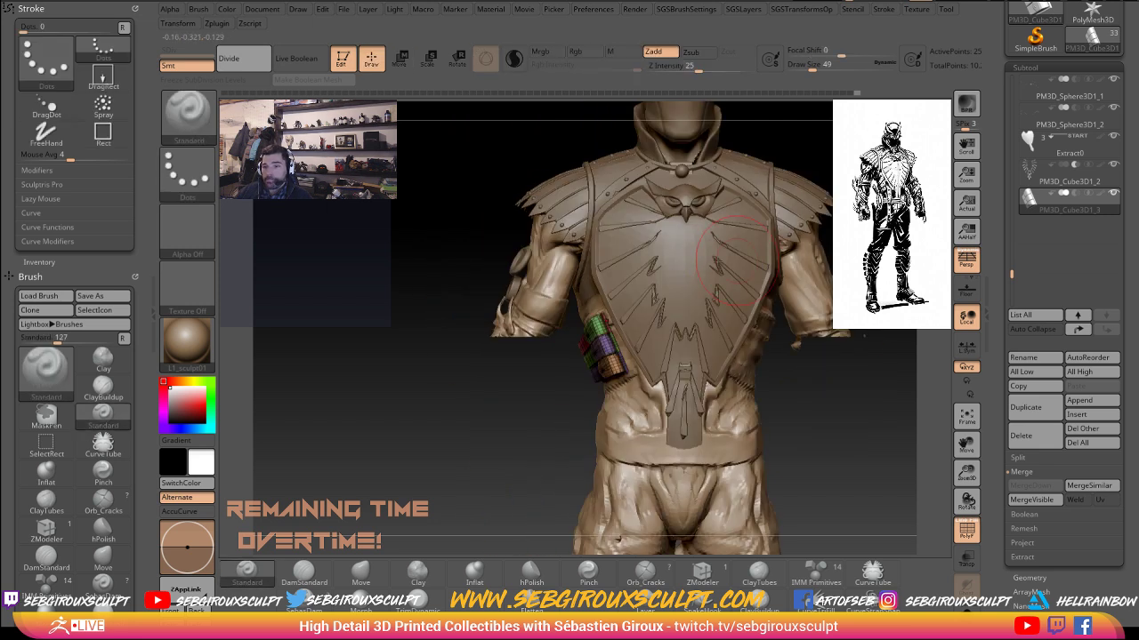
- Use Mirror And Weld to copy the pouches onto the opposite side of the waist
key("2")
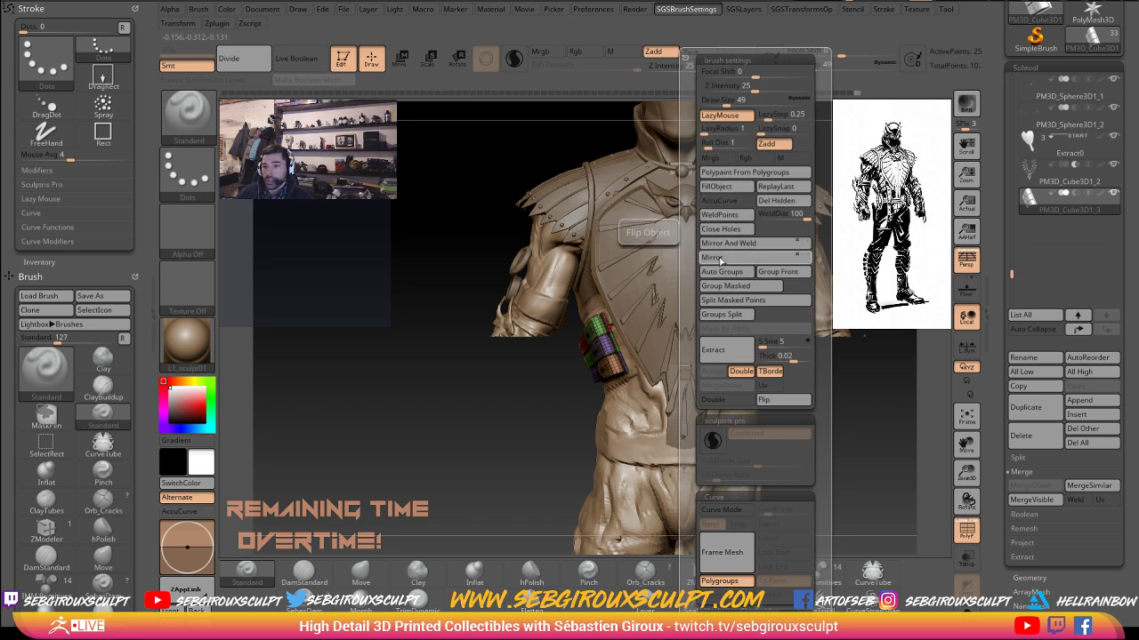
left_click(726, 243)
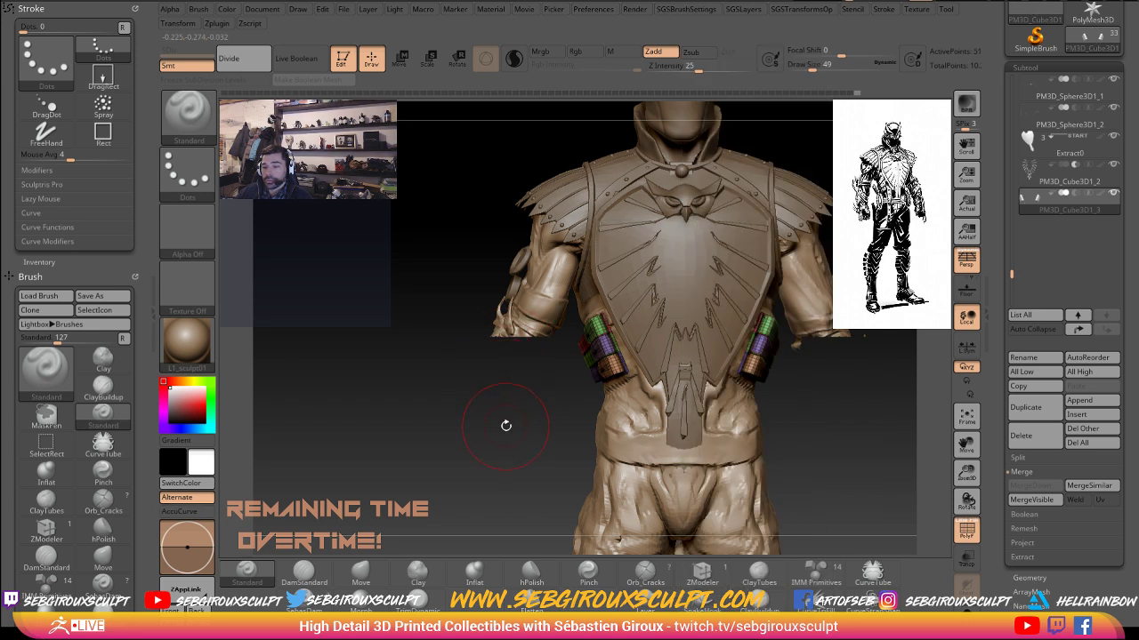
mouse_move(513, 382)
left_mouse_down()
mouse_move(486, 380)
mouse_move(567, 368)
mouse_move(494, 412)
mouse_move(448, 402)
left_mouse_up()
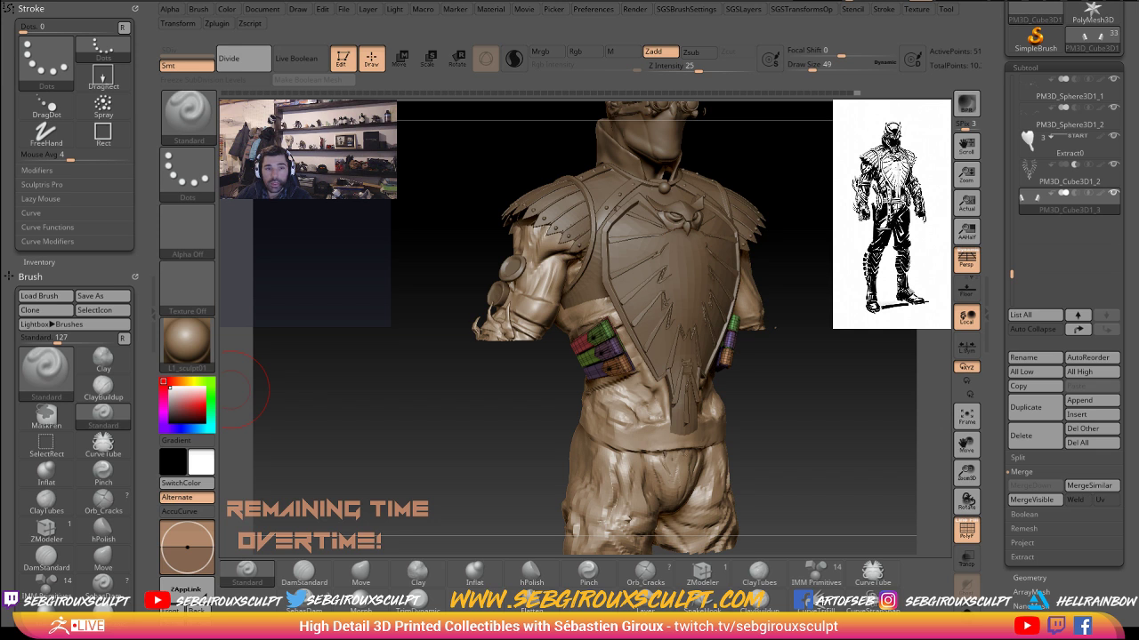
- Save the project and turn off the PolyFrame display to view the torso from the front
key("ctrl+s")
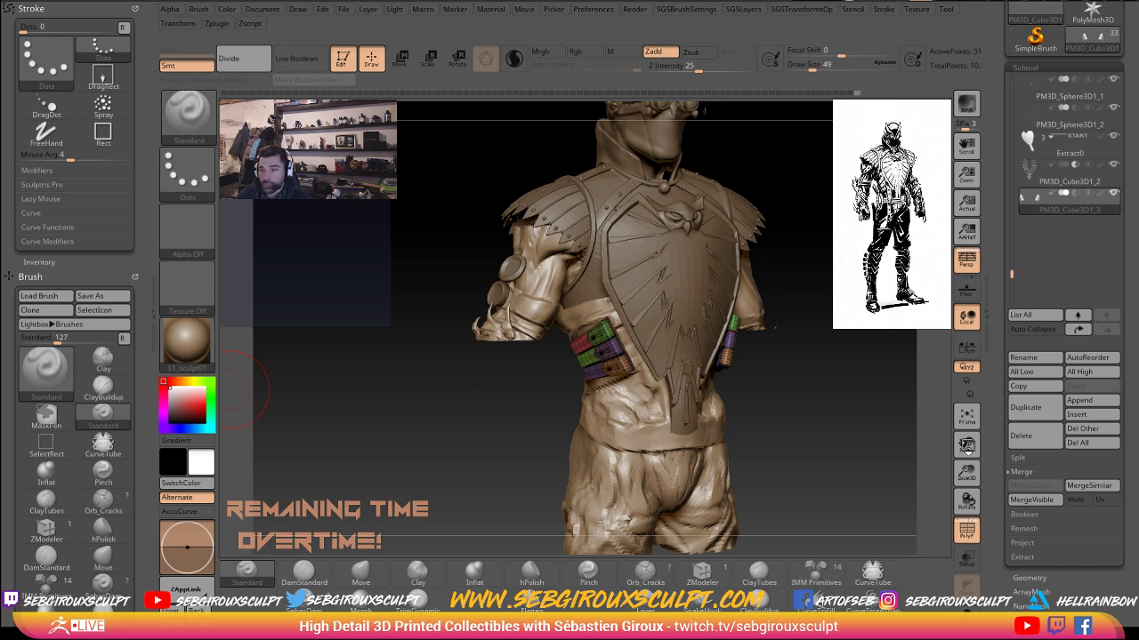
left_click(966, 529)
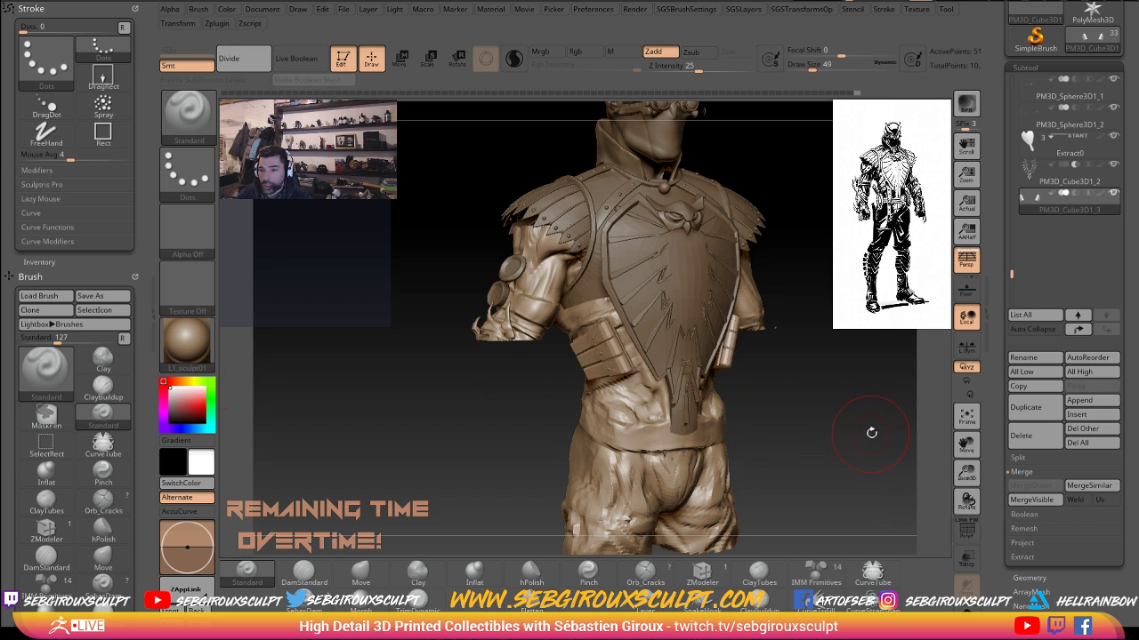
left_click_drag(867, 436, 857, 464)
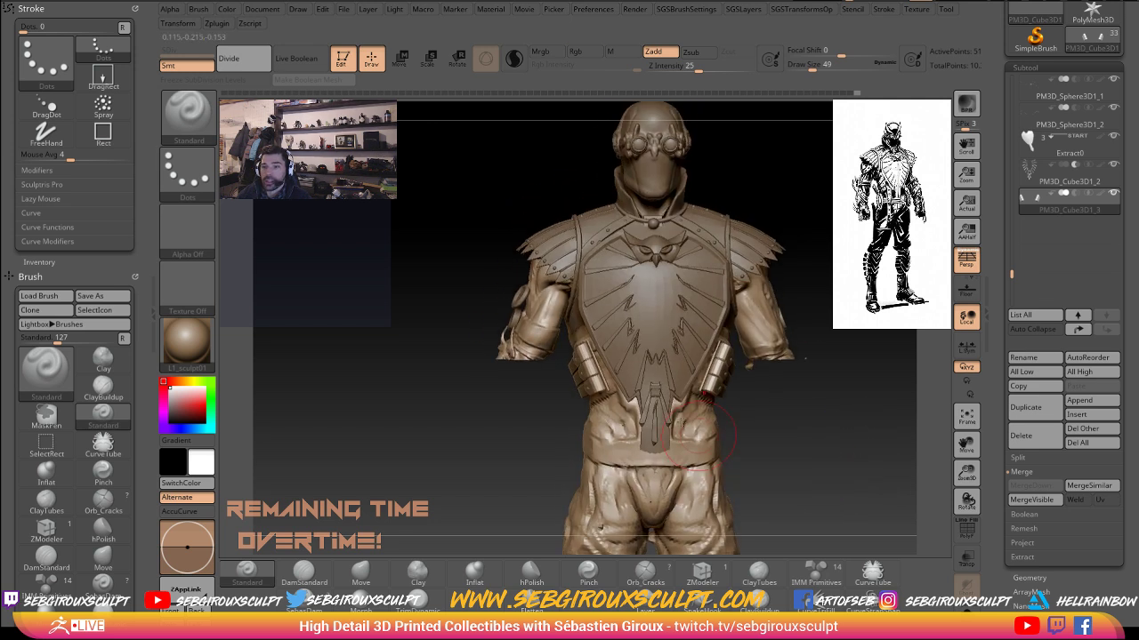